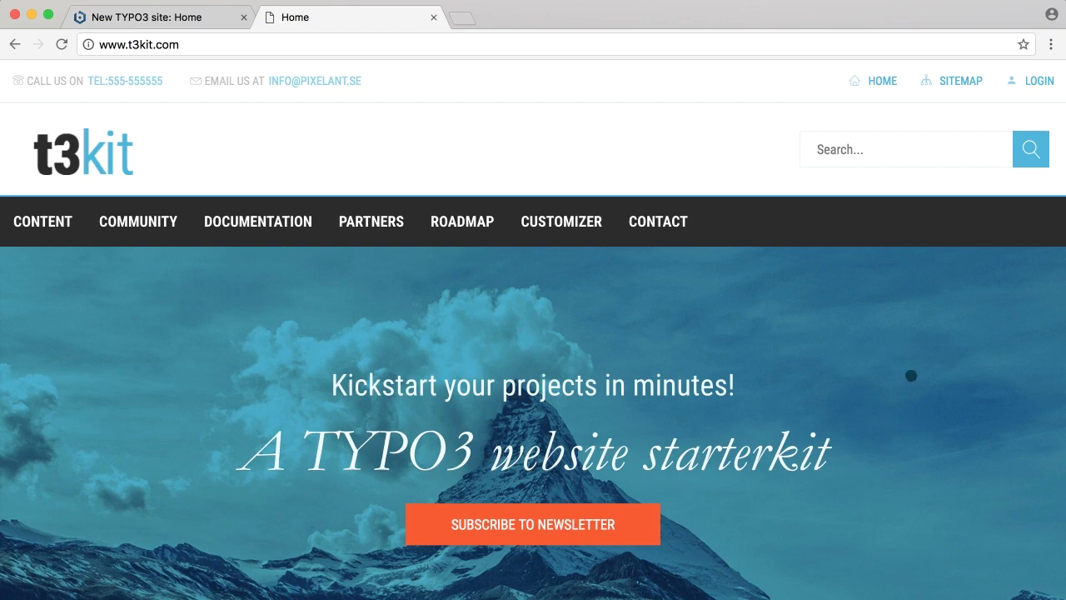
# Step: Look through the t3kit home page from the banner down to the footer and back up
pyautogui.scroll(-5, 842, 334)
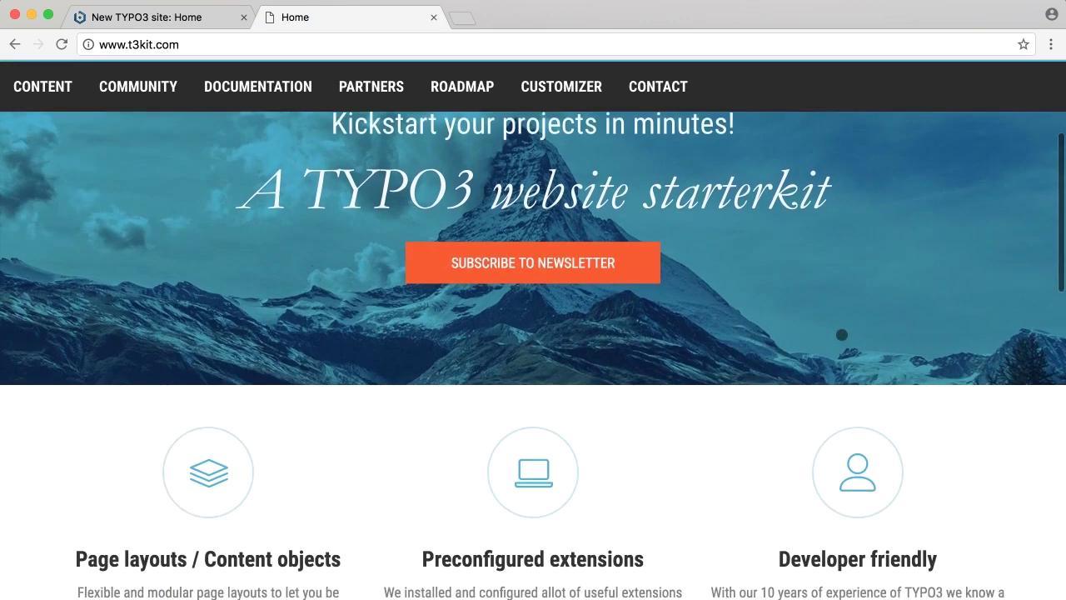
pyautogui.scroll(-3, 842, 335)
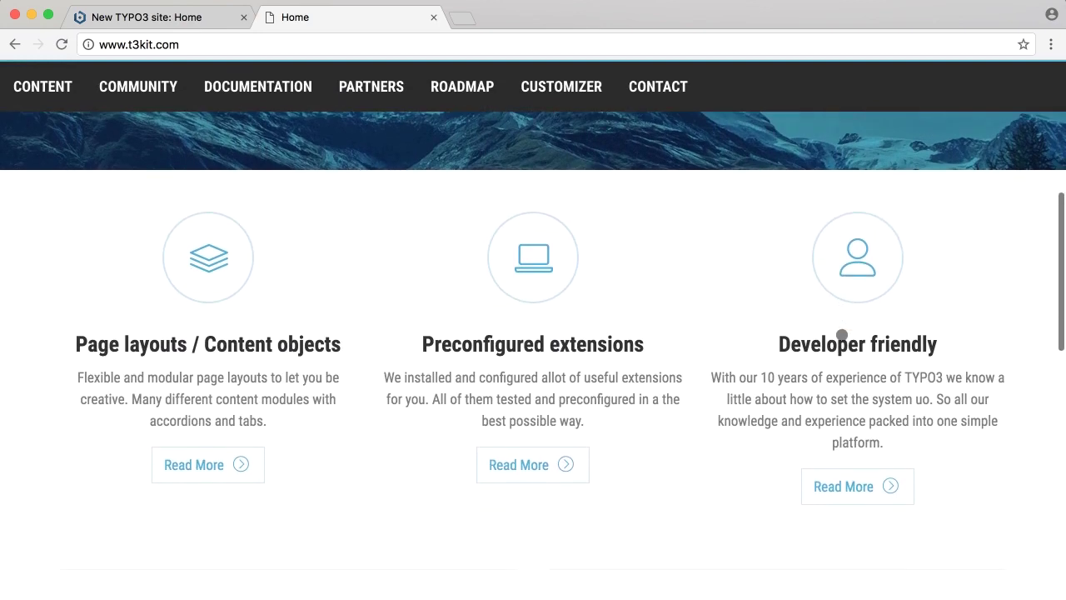
pyautogui.scroll(-1, 956, 504)
pyautogui.scroll(-4, 957, 503)
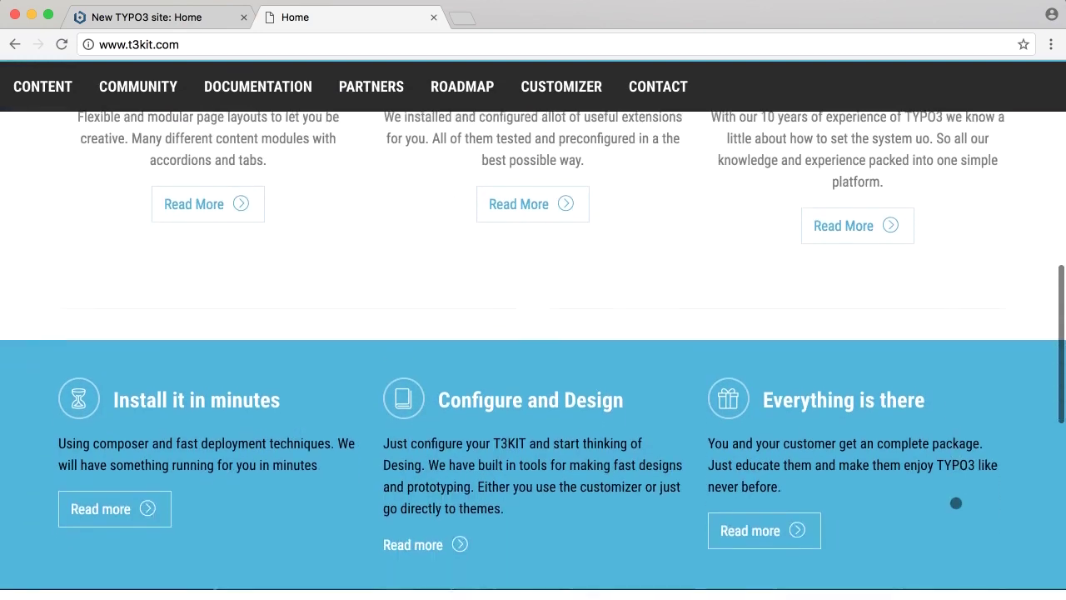
pyautogui.scroll(-5, 956, 503)
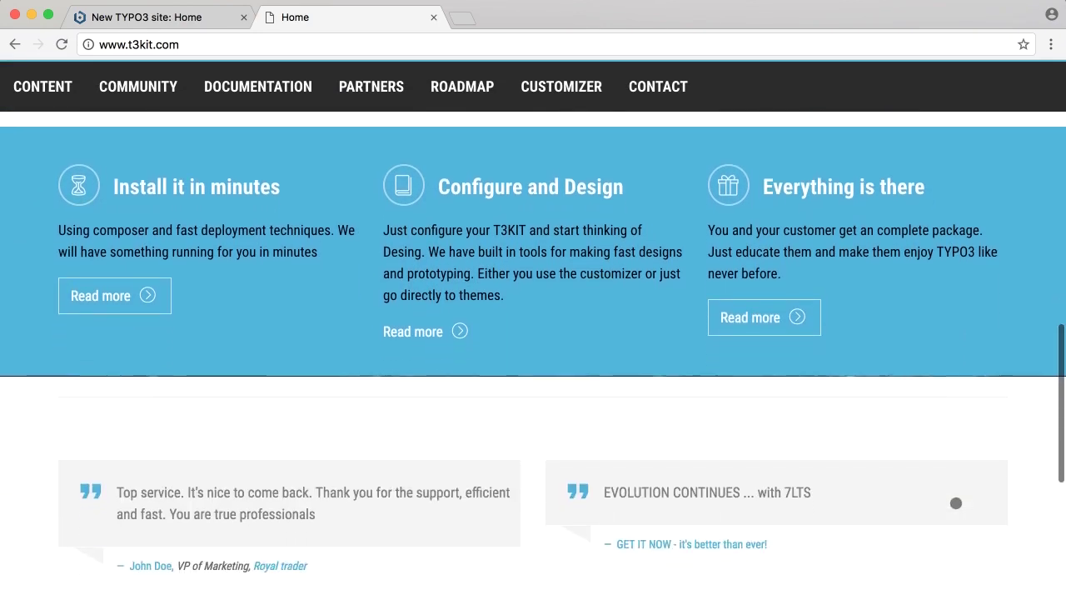
pyautogui.scroll(-3, 956, 503)
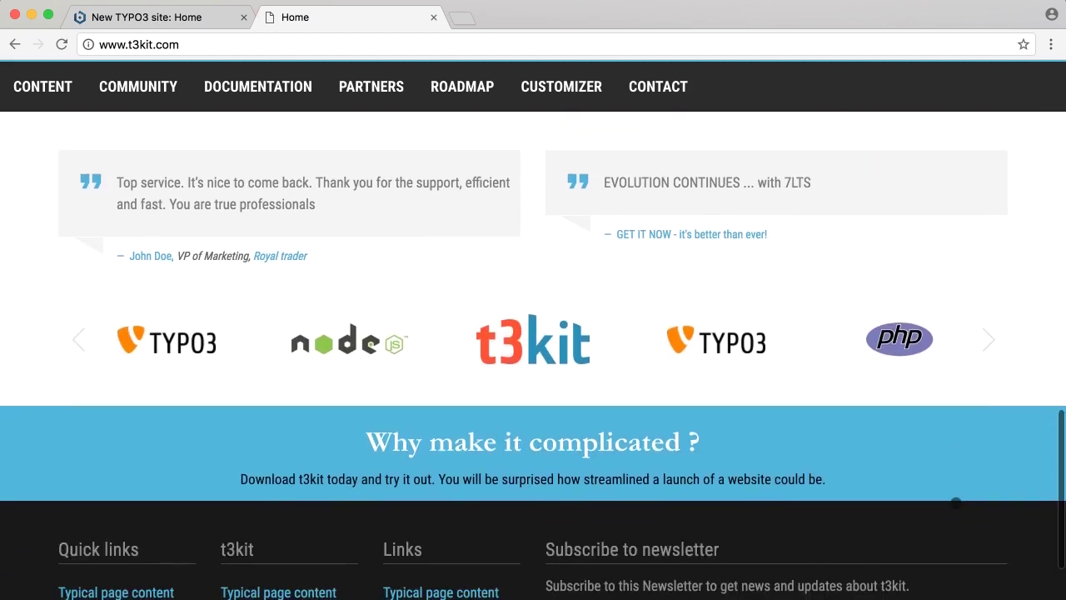
pyautogui.scroll(-3, 956, 504)
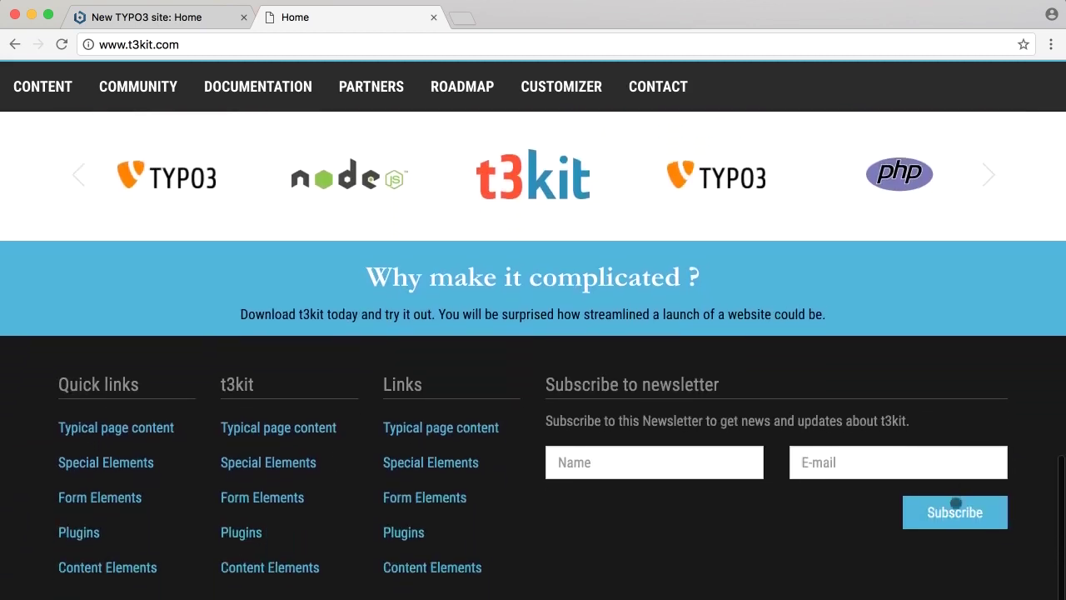
pyautogui.scroll(3, 956, 503)
pyautogui.scroll(8, 956, 503)
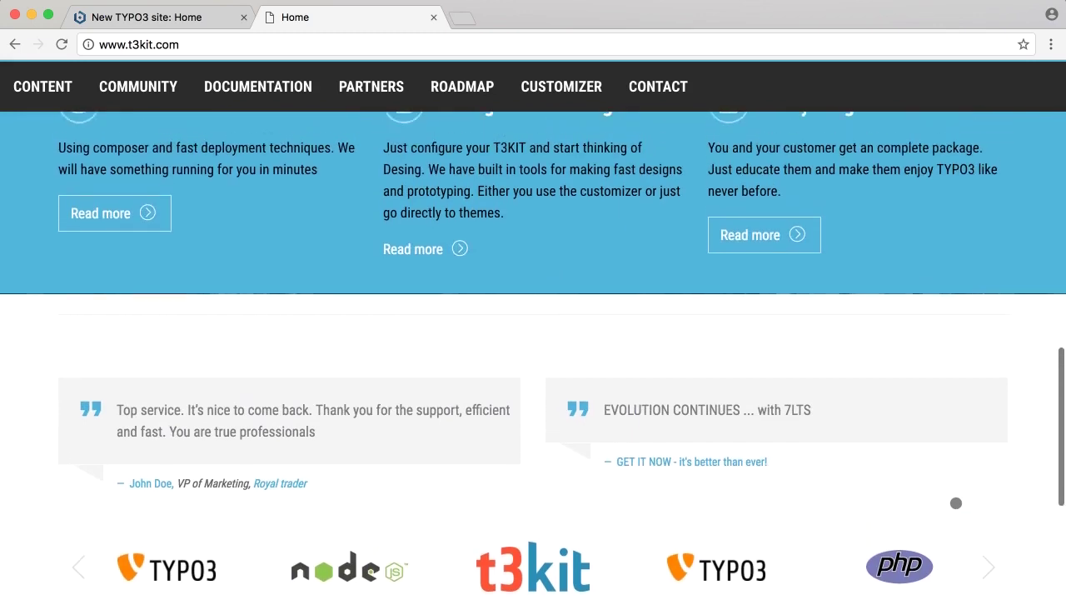
pyautogui.scroll(10, 957, 503)
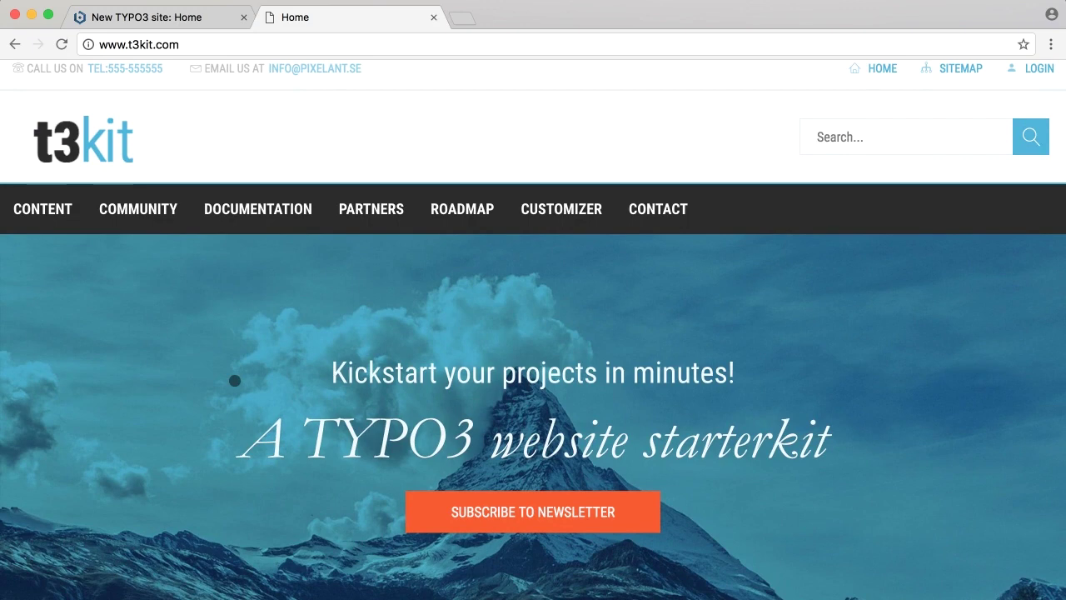
# Step: Open the Typical page content section and view the sample header layouts on its Headers page
pyautogui.moveTo(43, 211)
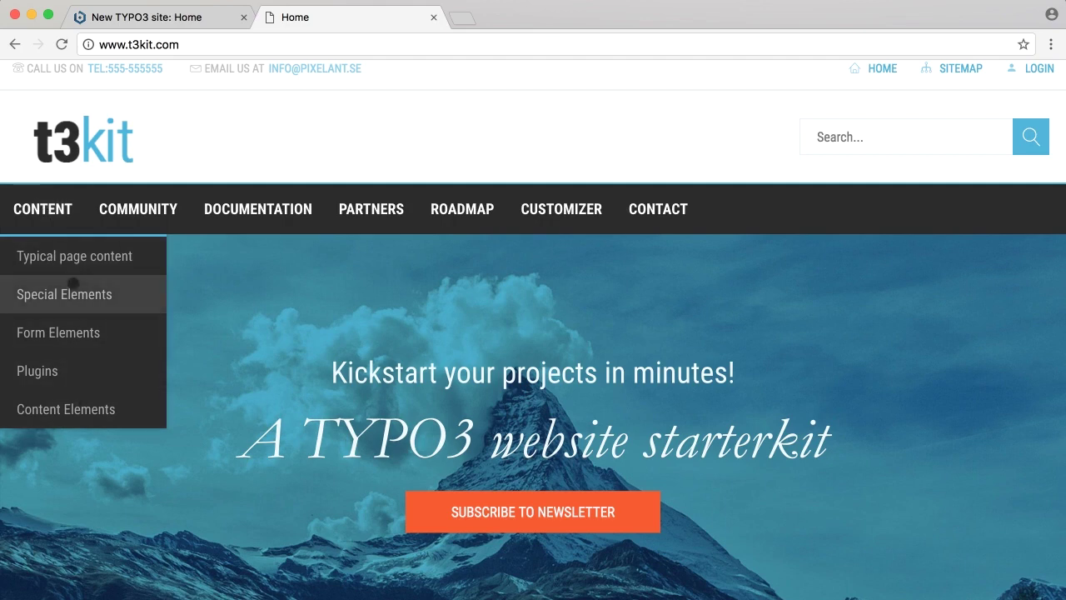
pyautogui.click(132, 271)
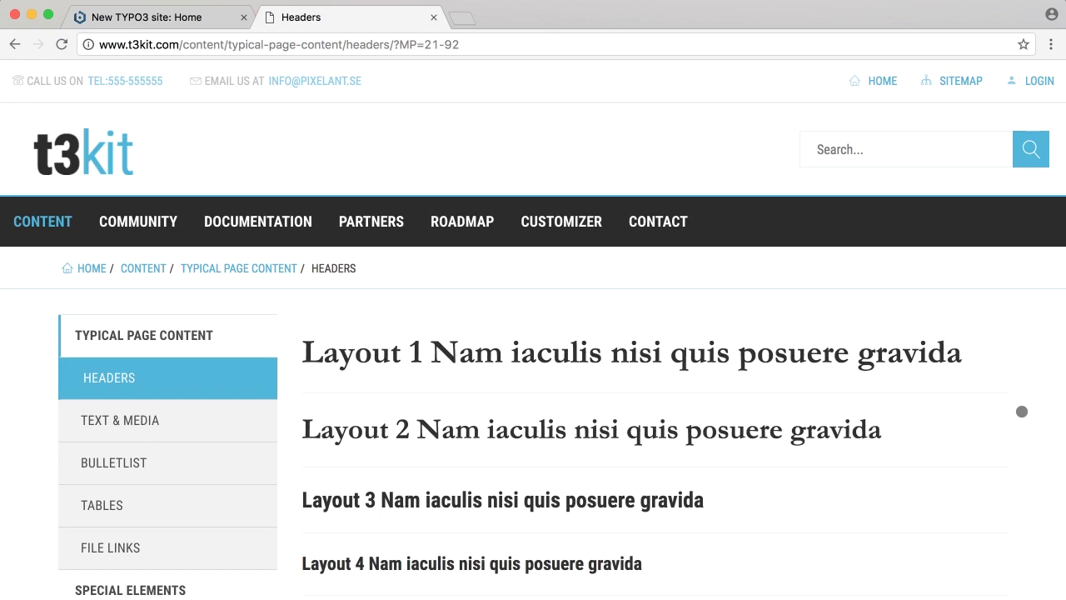
pyautogui.scroll(-2, 1022, 412)
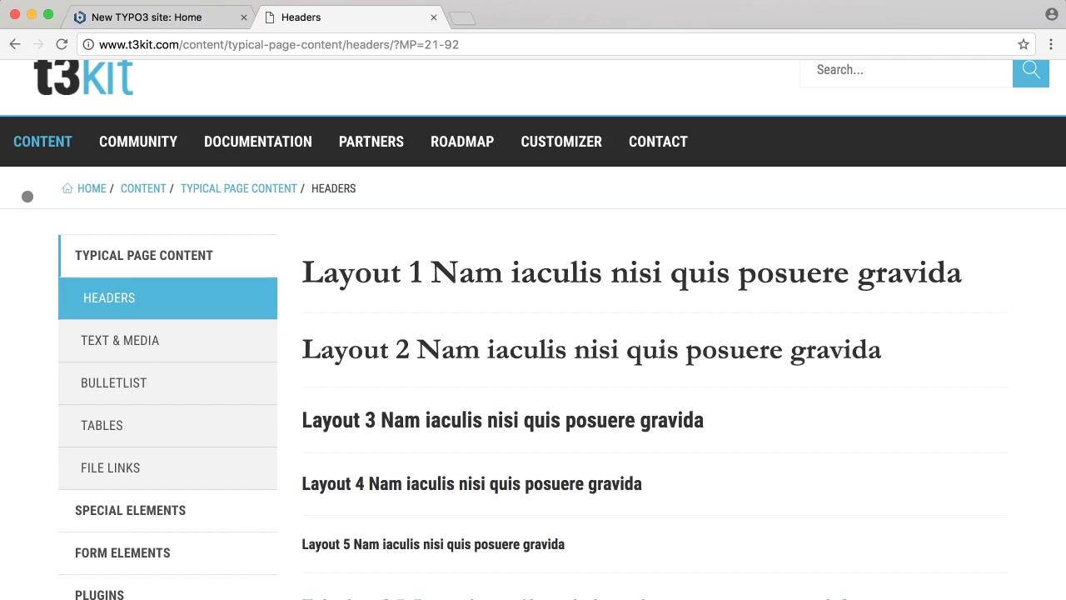
pyautogui.scroll(2, 28, 195)
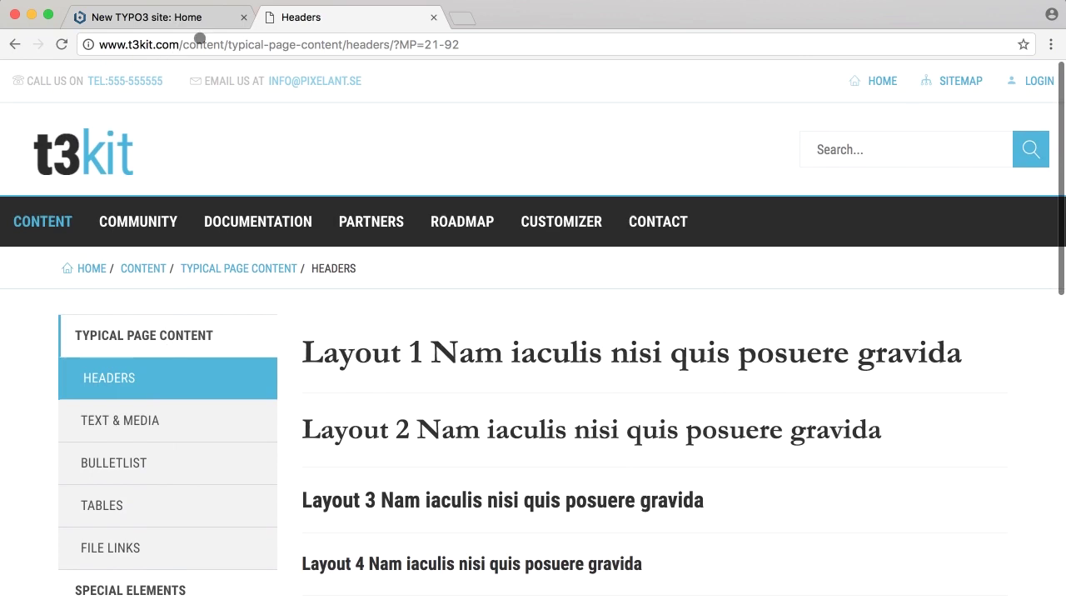
pyautogui.moveTo(180, 45); pyautogui.dragTo(52, 44)
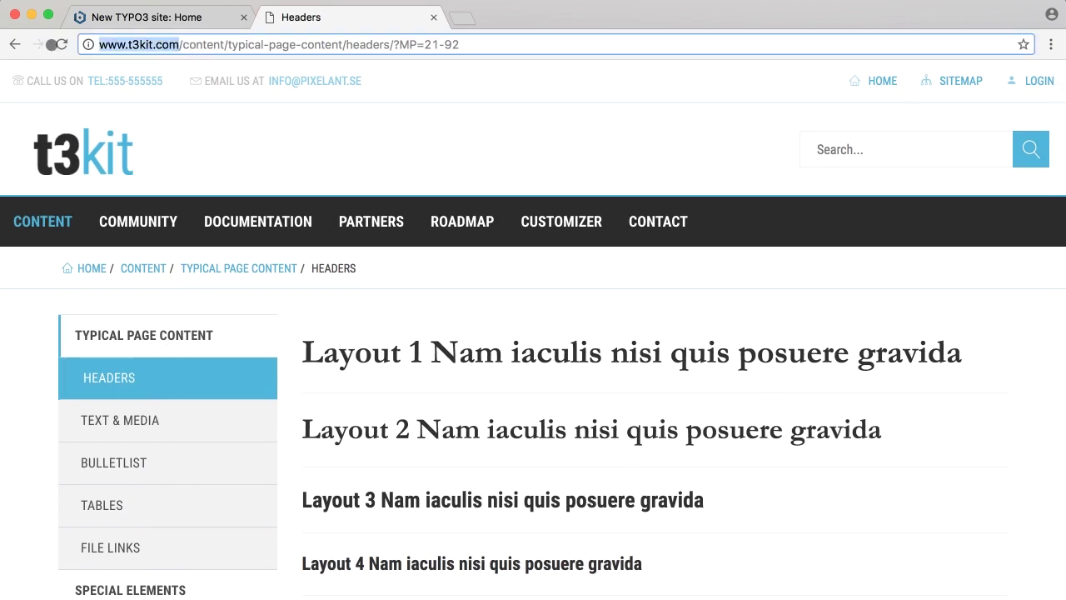
pyautogui.click(15, 342)
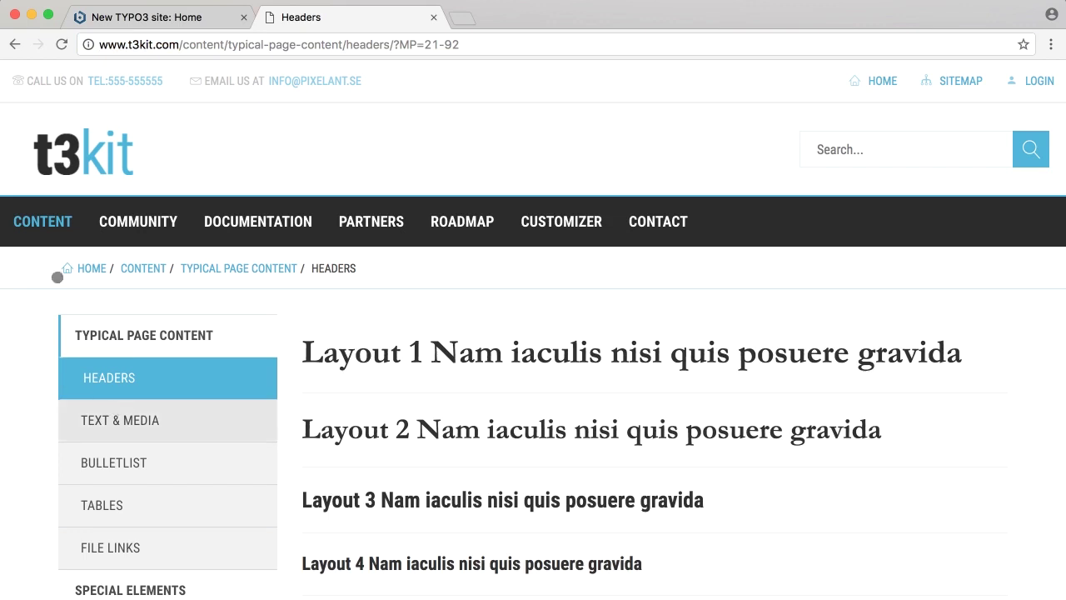
pyautogui.click(59, 149)
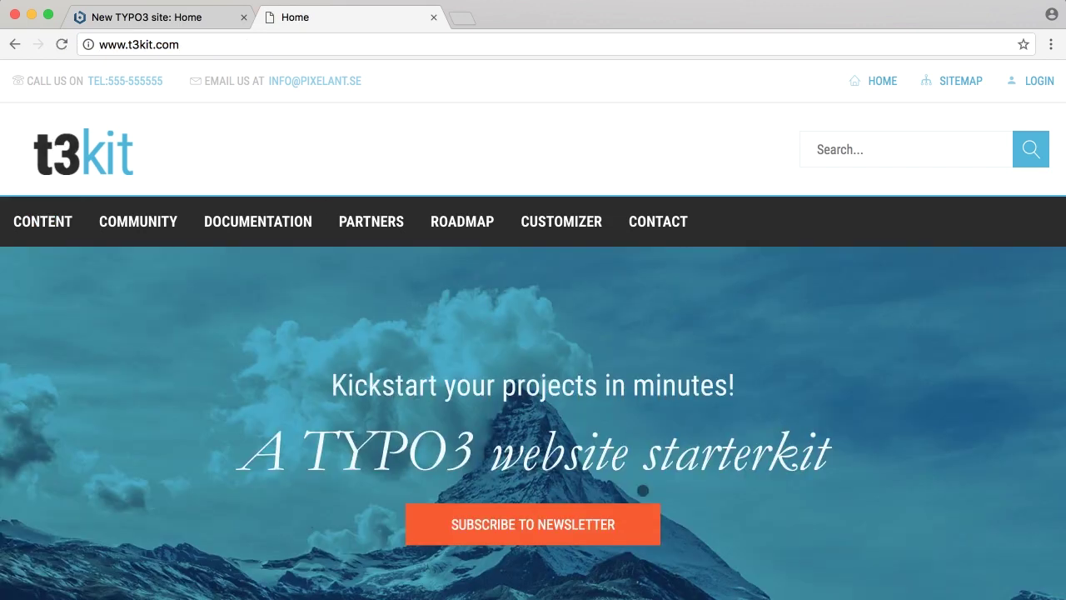
# Step: Examine the home page's banner, its three feature columns, the blue information section and the testimonials
pyautogui.scroll(-2, 966, 486)
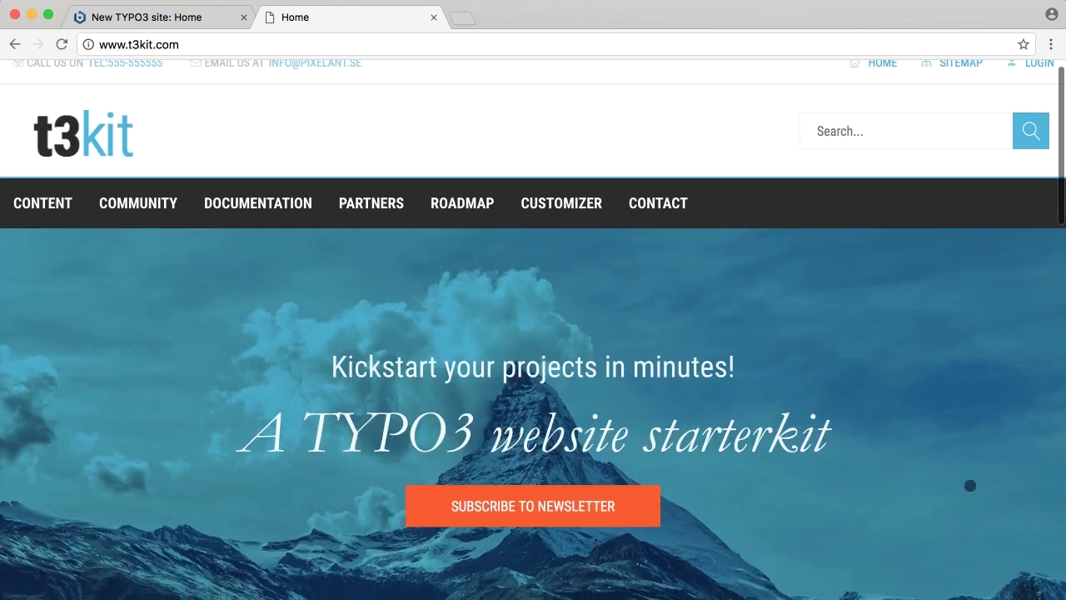
pyautogui.scroll(-5, 970, 486)
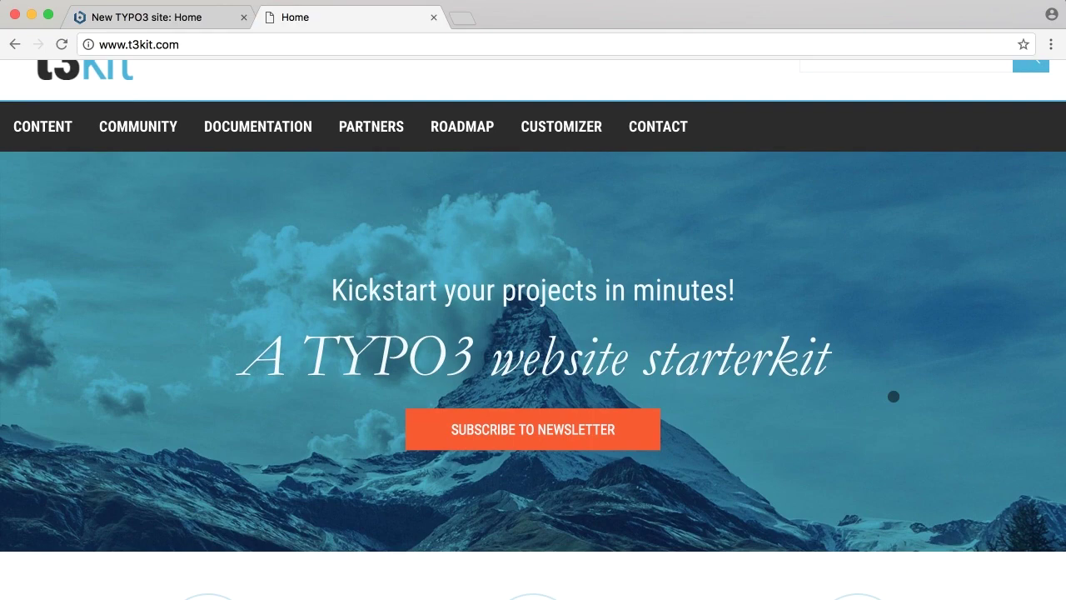
pyautogui.scroll(-10, 893, 397)
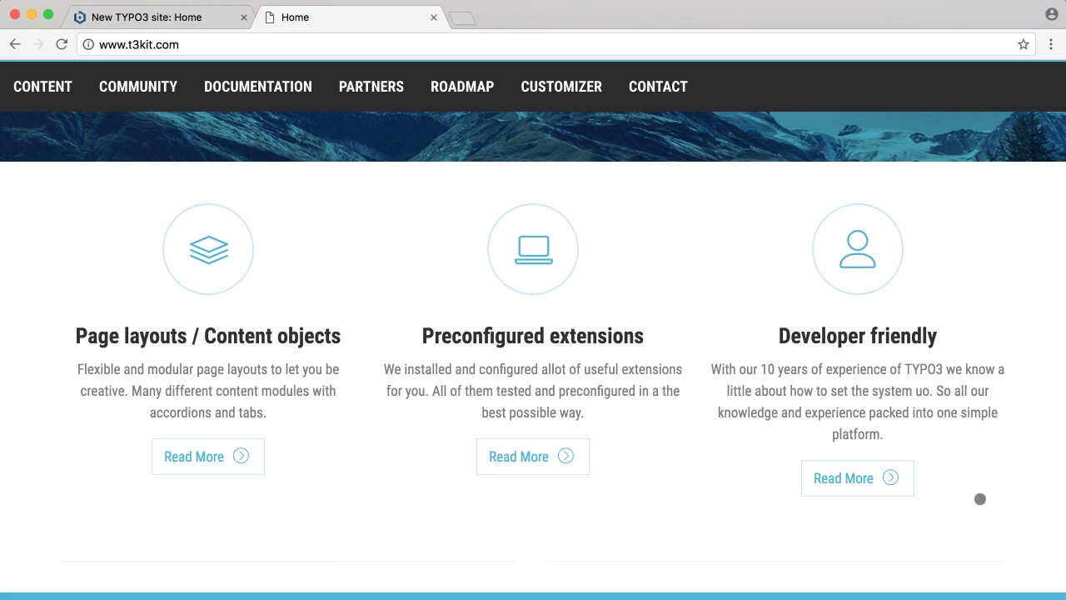
pyautogui.scroll(-9, 978, 496)
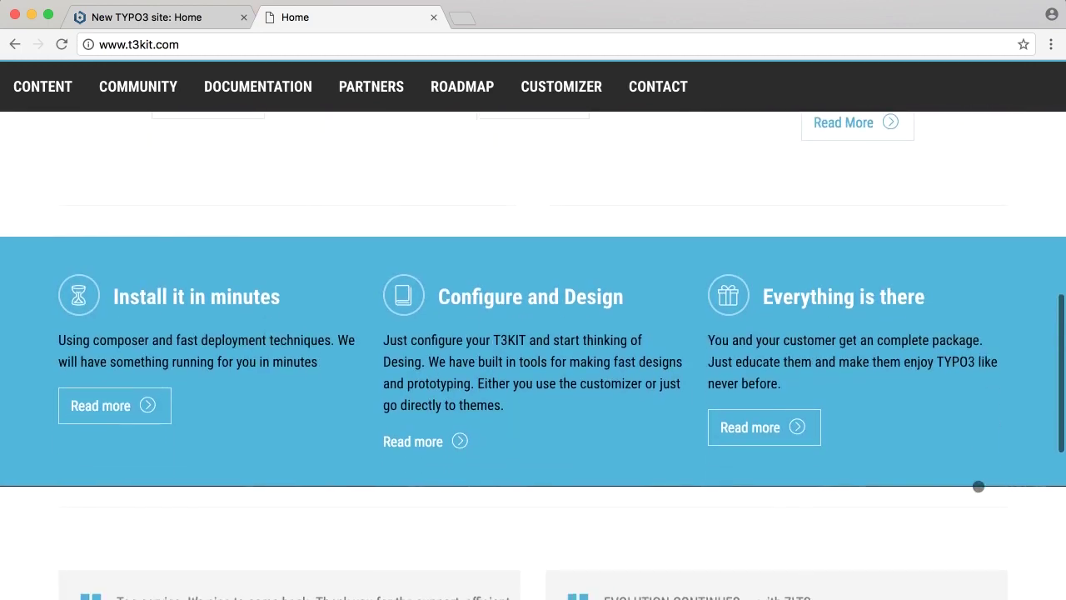
pyautogui.scroll(-1, 979, 487)
pyautogui.scroll(-2, 979, 487)
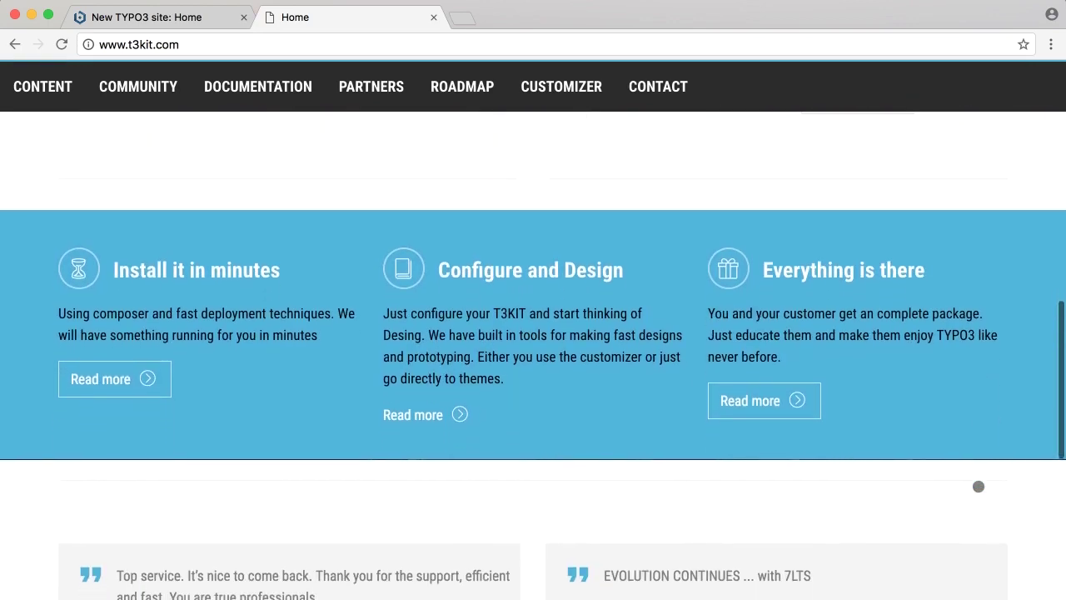
pyautogui.scroll(-2, 979, 486)
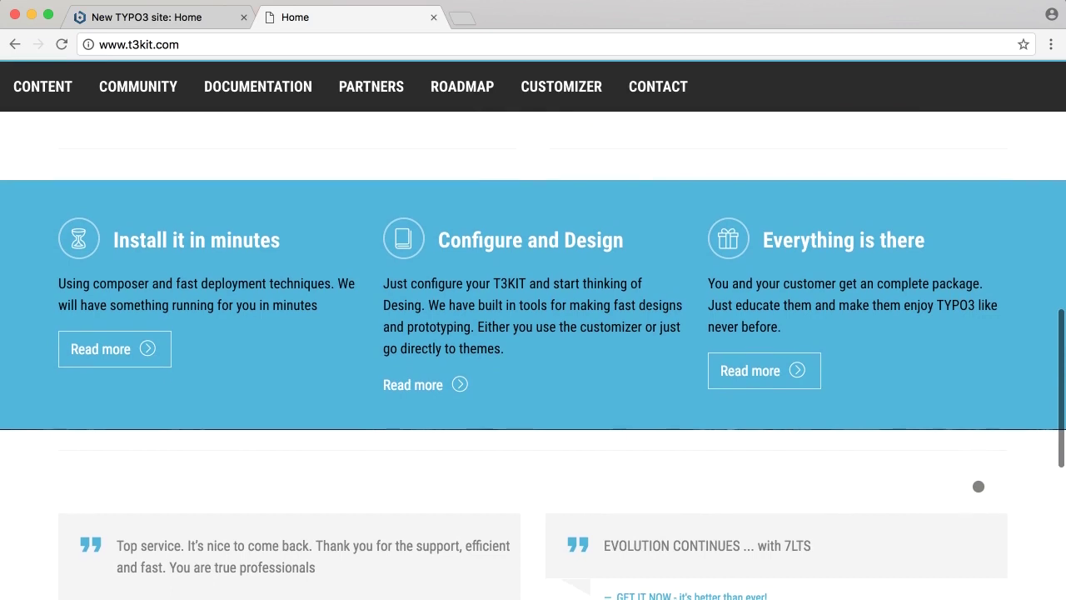
pyautogui.scroll(-5, 979, 486)
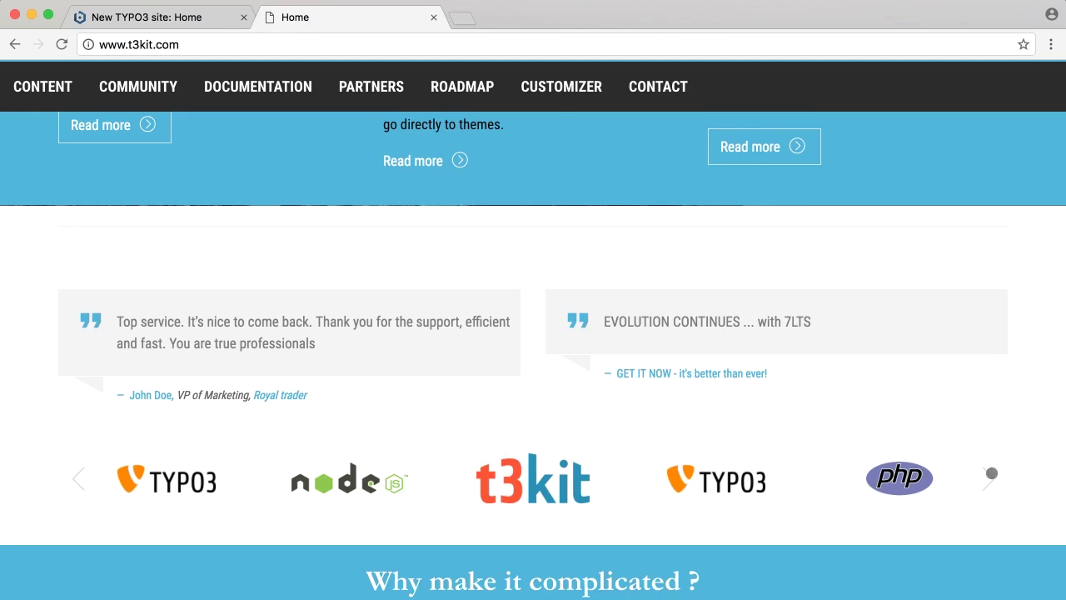
# Step: Examine the logo carousel, the "Why make it complicated ?" section and the footer, and return to the main navigation
pyautogui.click(76, 481)
pyautogui.scroll(-3, 990, 485)
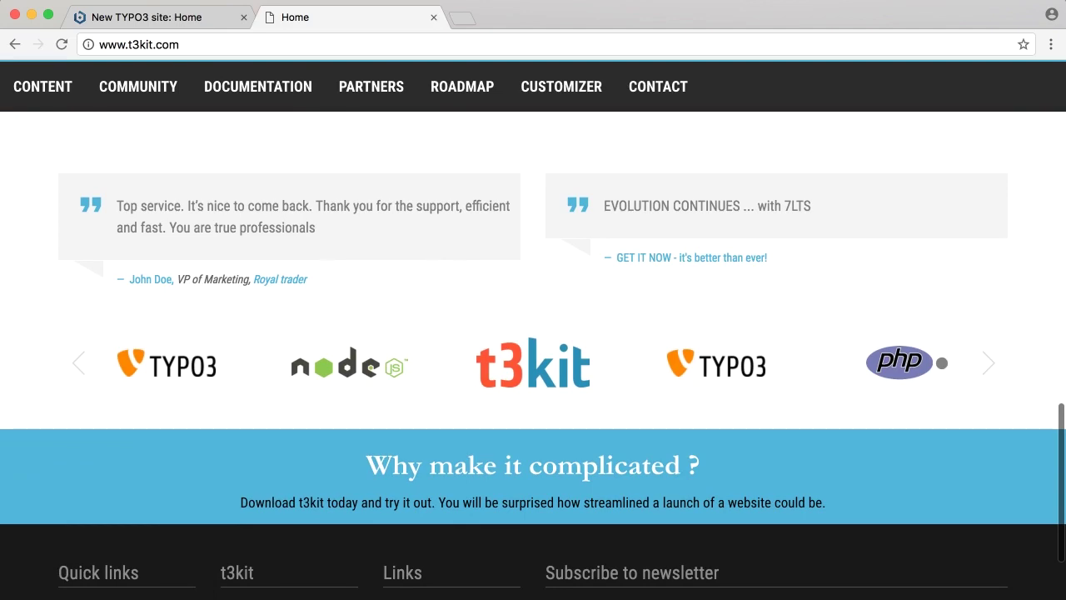
pyautogui.scroll(-2, 687, 497)
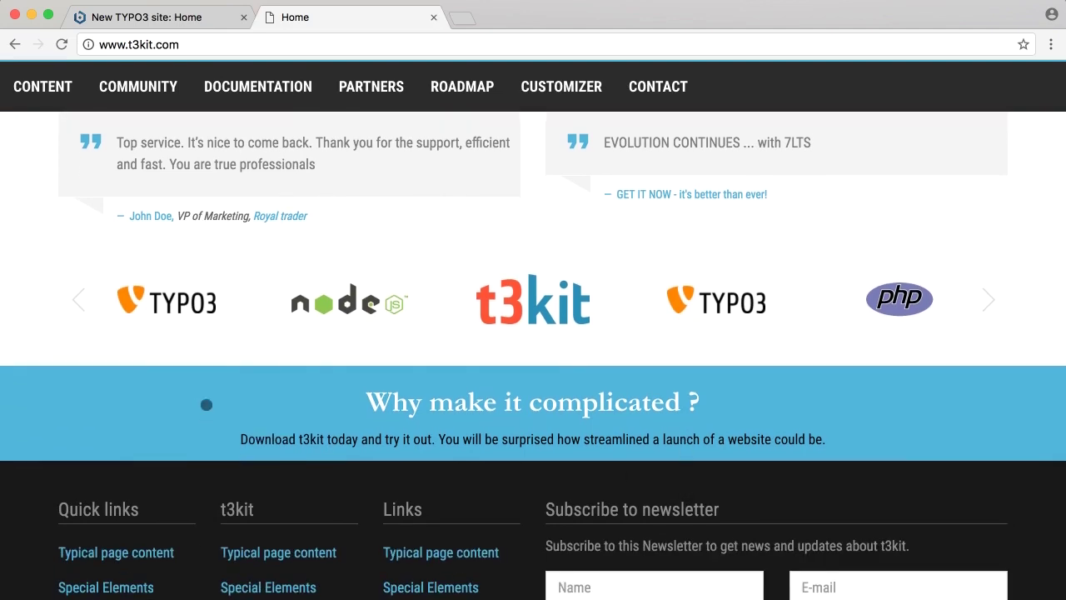
pyautogui.scroll(-5, 544, 446)
pyautogui.scroll(5, 543, 447)
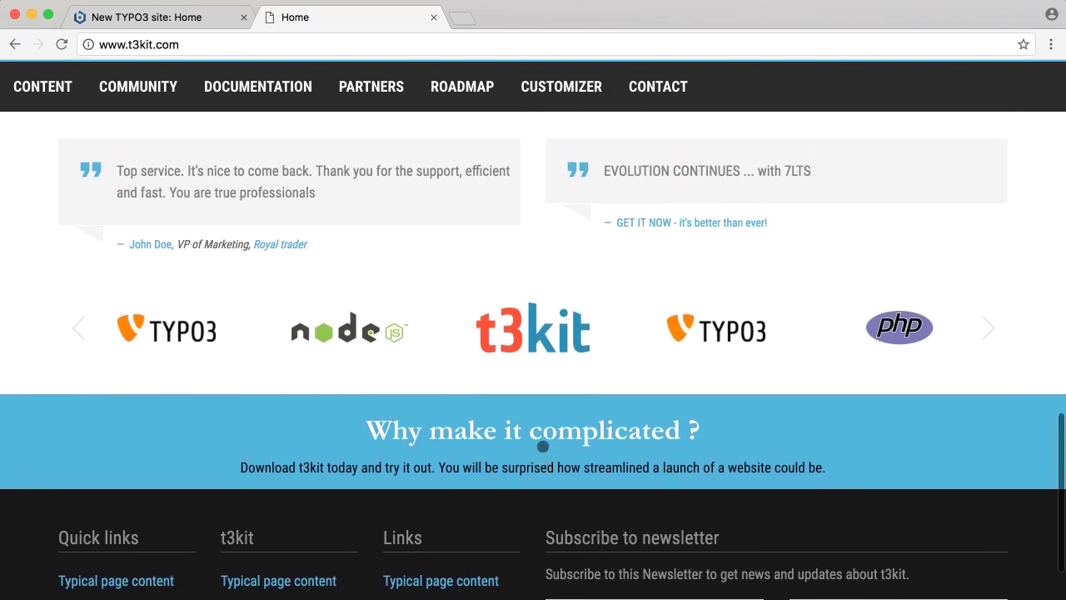
pyautogui.scroll(10, 543, 447)
pyautogui.scroll(10, 543, 447)
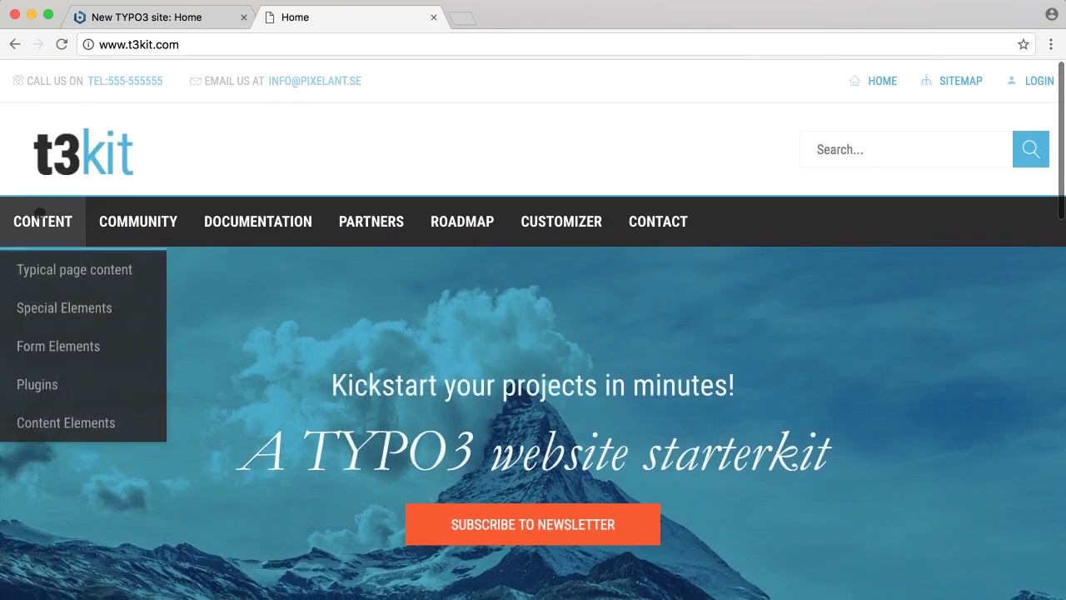
# Step: Open the t3kit Customizer demo and examine its slider, image content elements, video background section and icon text columns
pyautogui.click(593, 233)
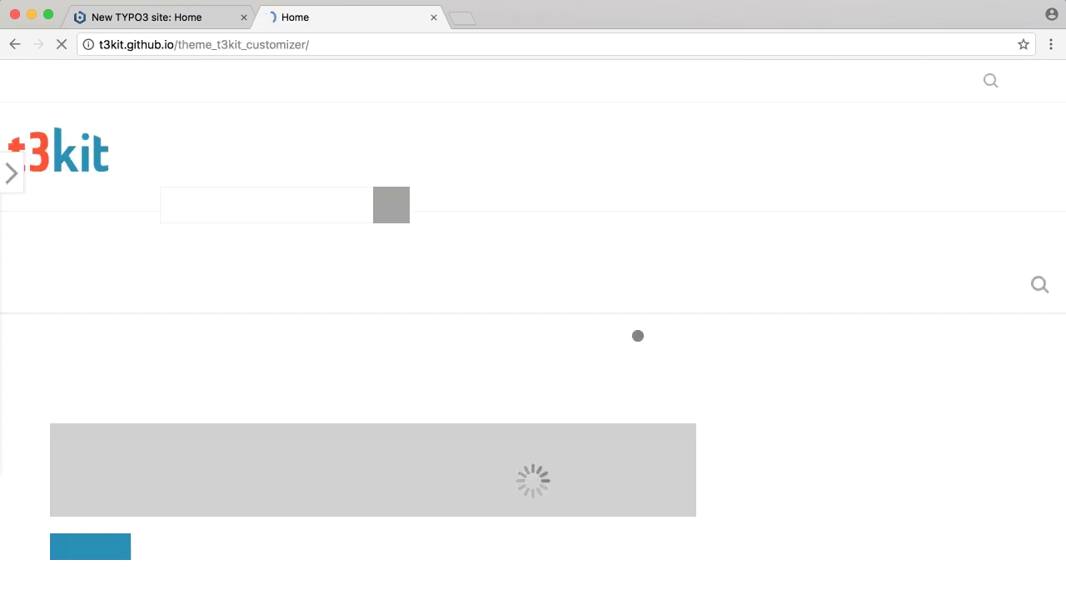
pyautogui.scroll(-1, 609, 418)
pyautogui.scroll(-8, 609, 417)
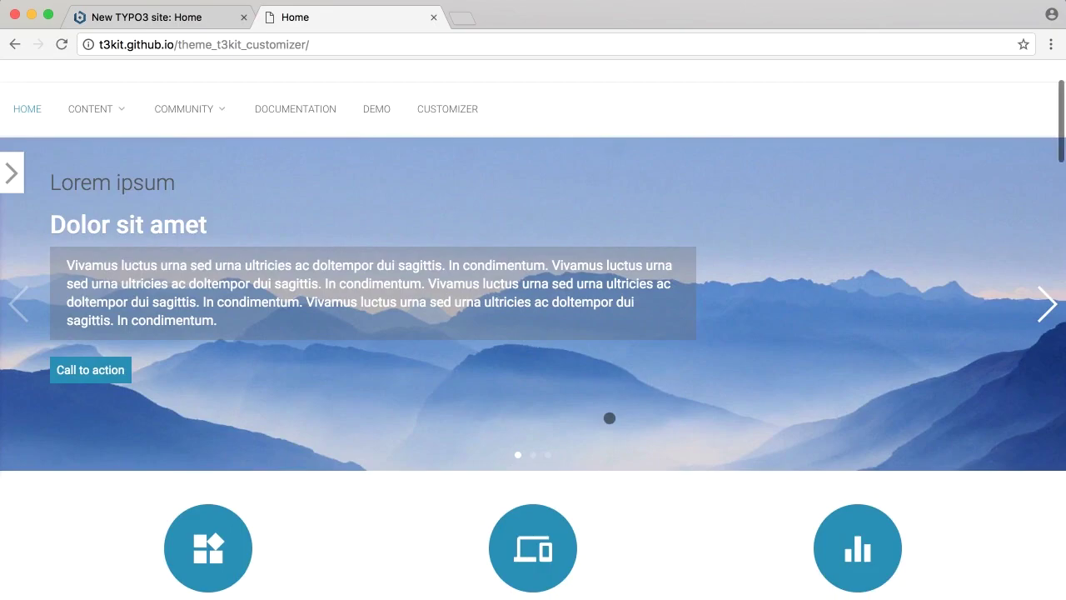
pyautogui.scroll(-10, 610, 417)
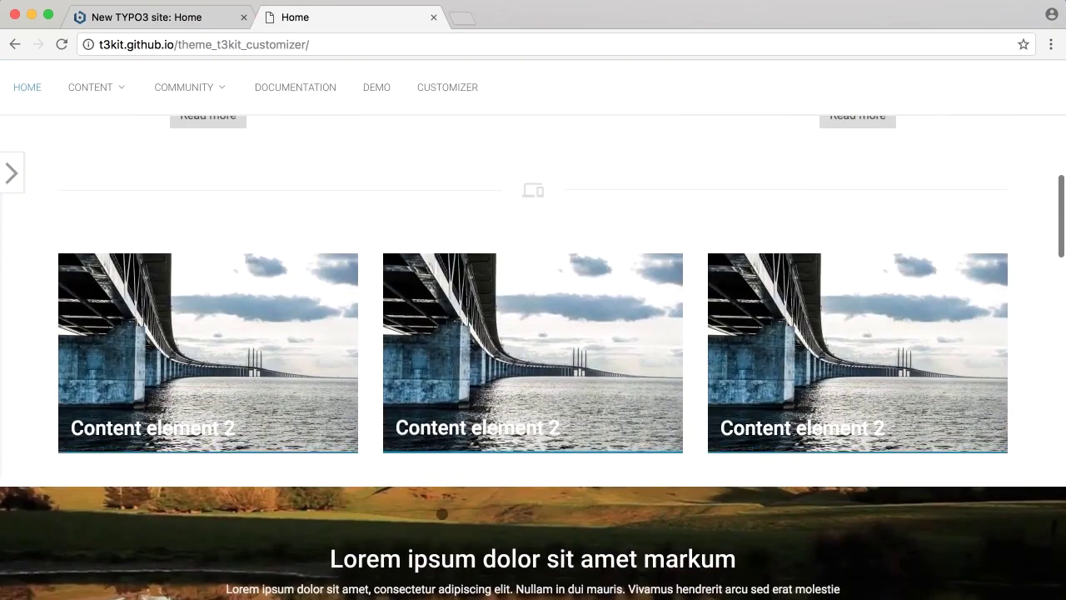
pyautogui.scroll(3, 610, 417)
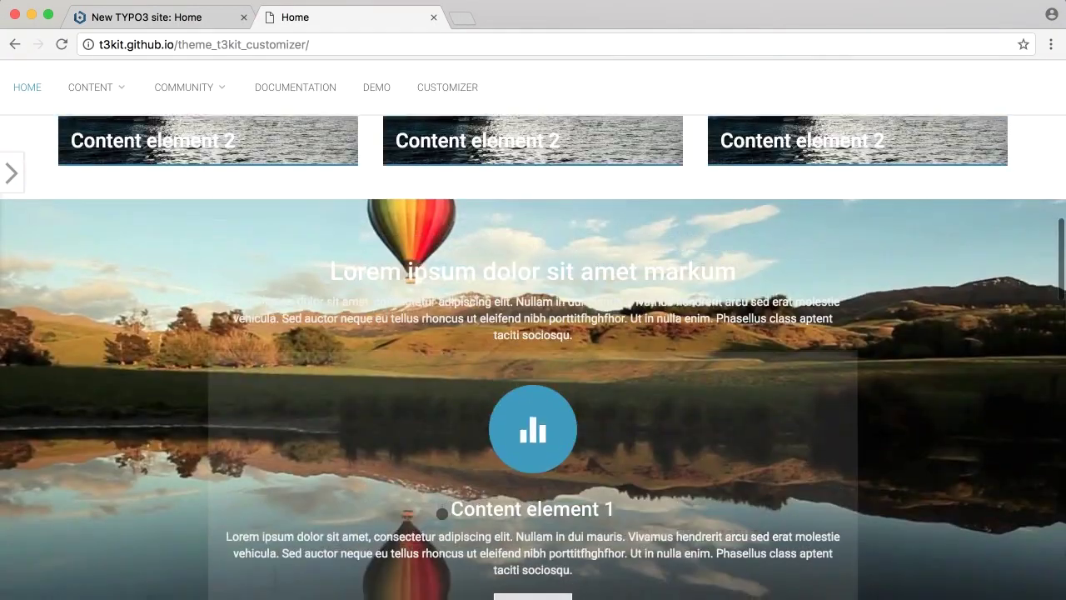
pyautogui.scroll(-3, 609, 418)
pyautogui.scroll(-1, 610, 417)
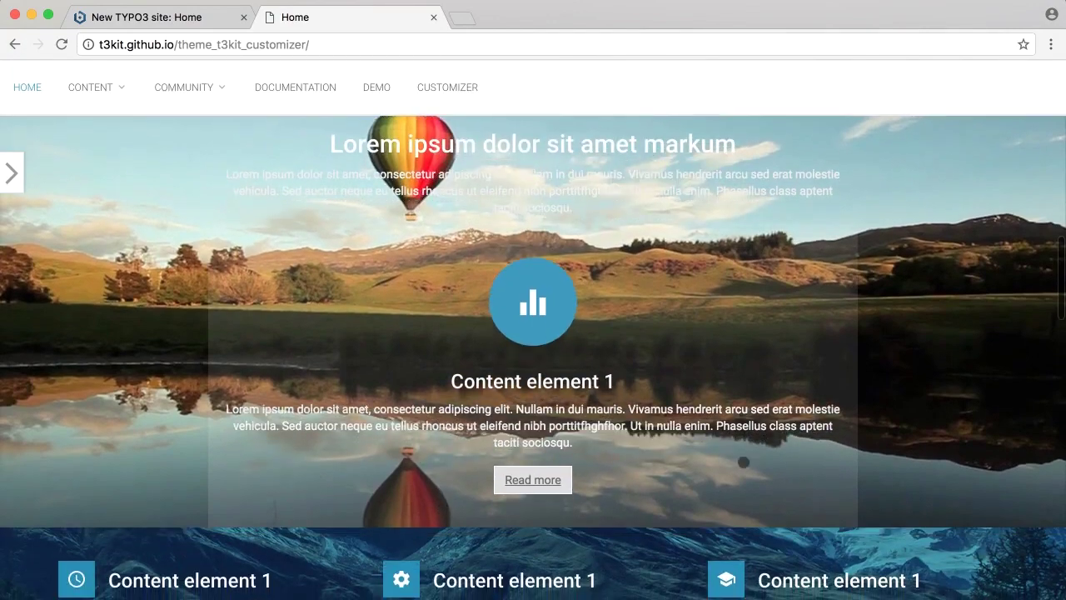
pyautogui.scroll(5, 533, 357)
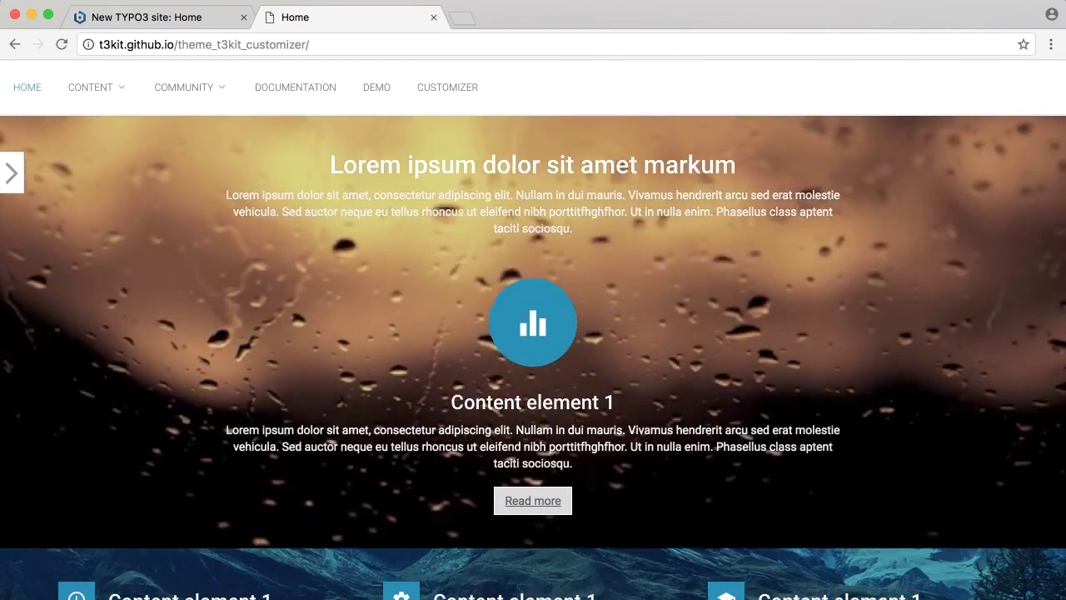
pyautogui.scroll(-10, 746, 508)
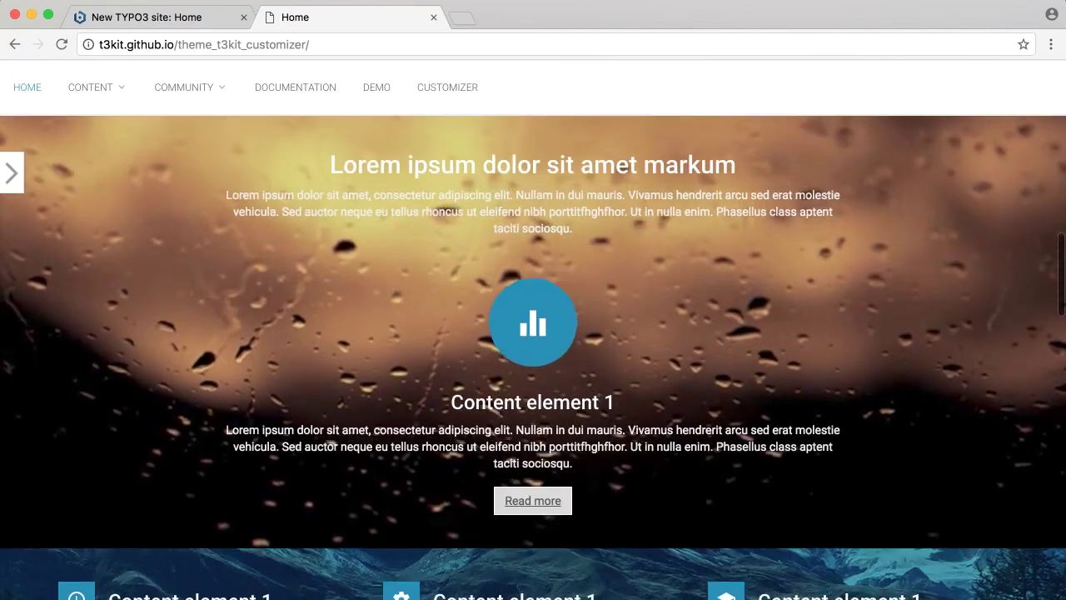
pyautogui.scroll(-2, 746, 508)
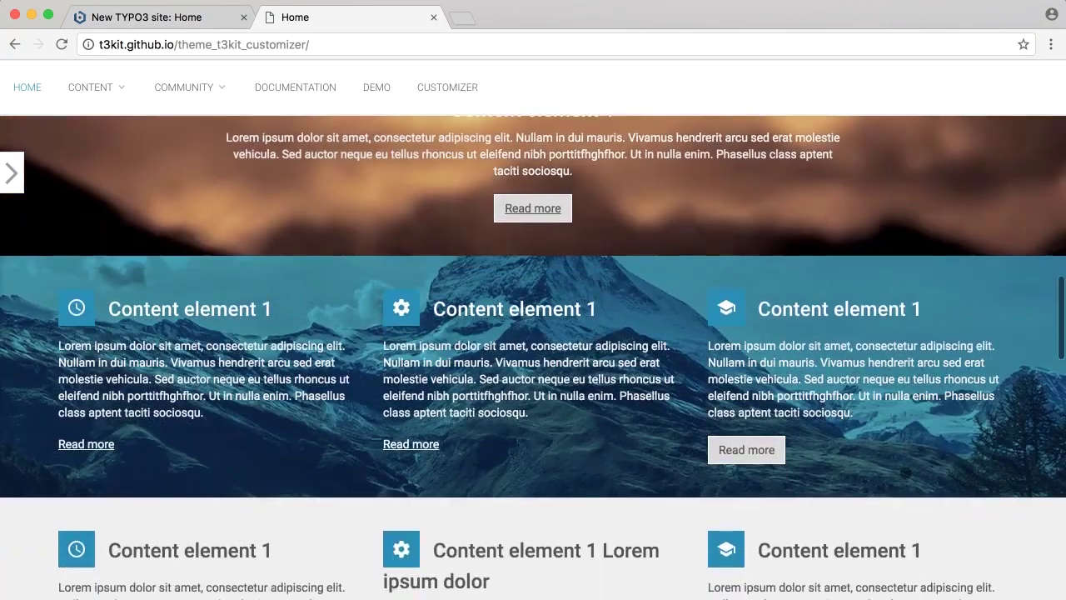
pyautogui.scroll(8, 533, 358)
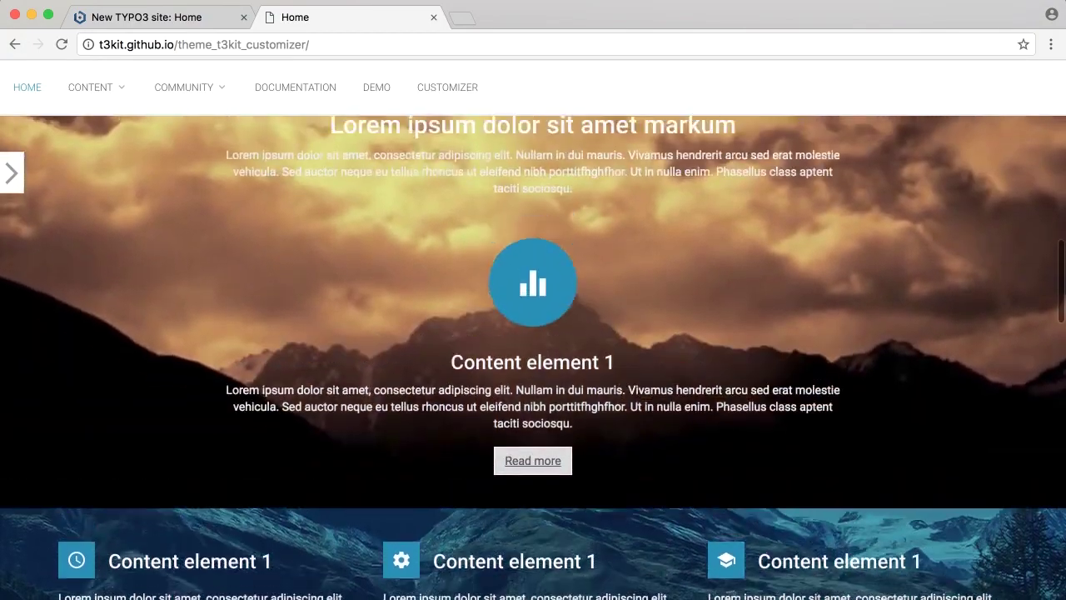
# Step: Open the theme customizer settings and set the Main-color to orange #F78907
pyautogui.scroll(12, 906, 473)
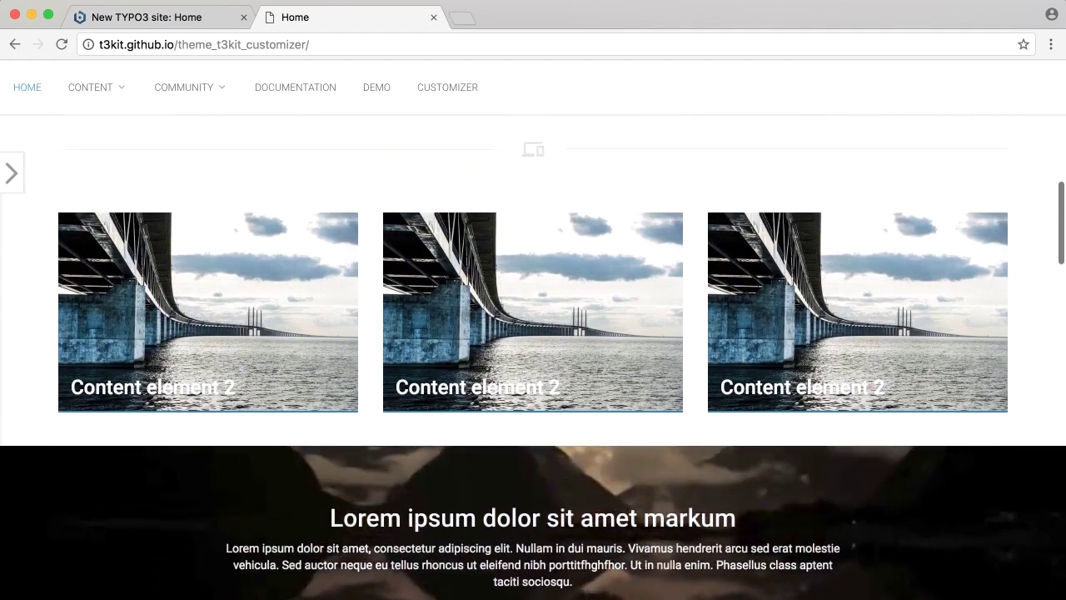
pyautogui.scroll(15, 906, 474)
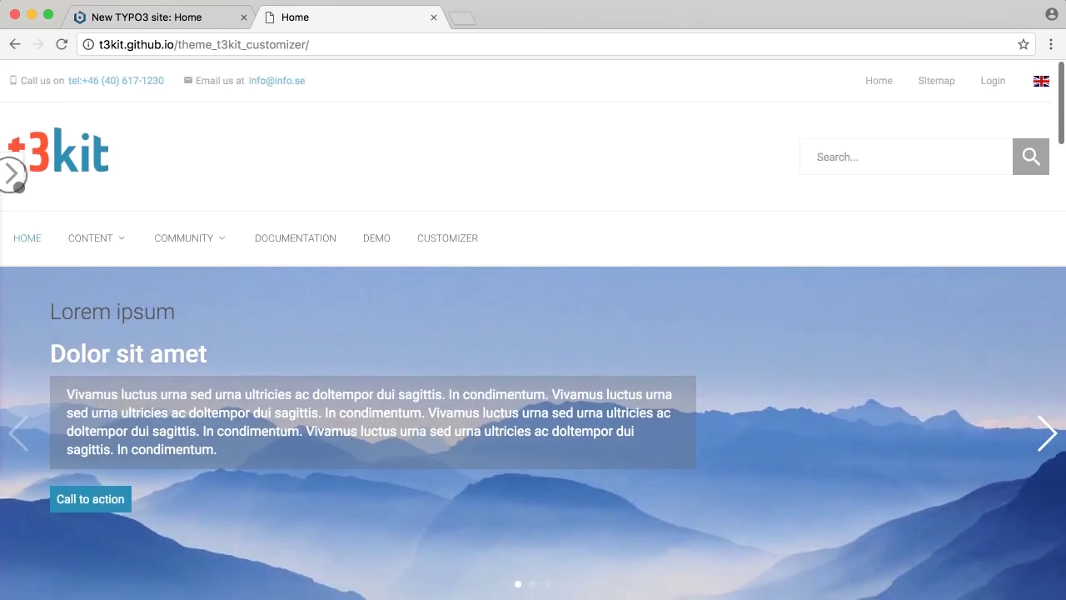
pyautogui.click(10, 173)
pyautogui.click(191, 240)
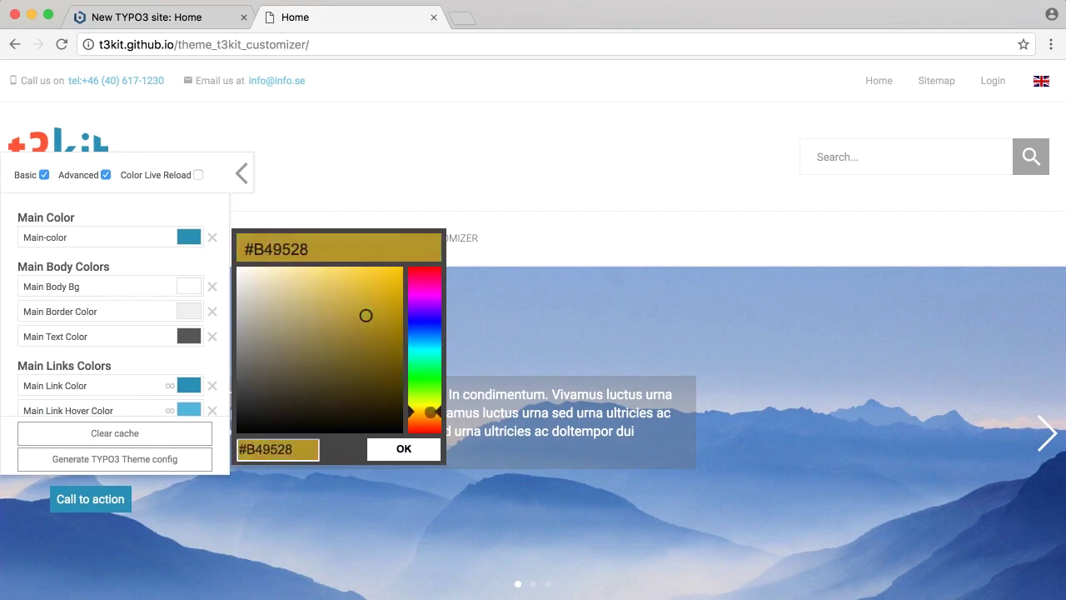
pyautogui.moveTo(430, 418); pyautogui.dragTo(428, 417)
pyautogui.moveTo(367, 313)
pyautogui.mouseDown()
pyautogui.moveTo(381, 272)
pyautogui.moveTo(397, 272)
pyautogui.mouseUp()
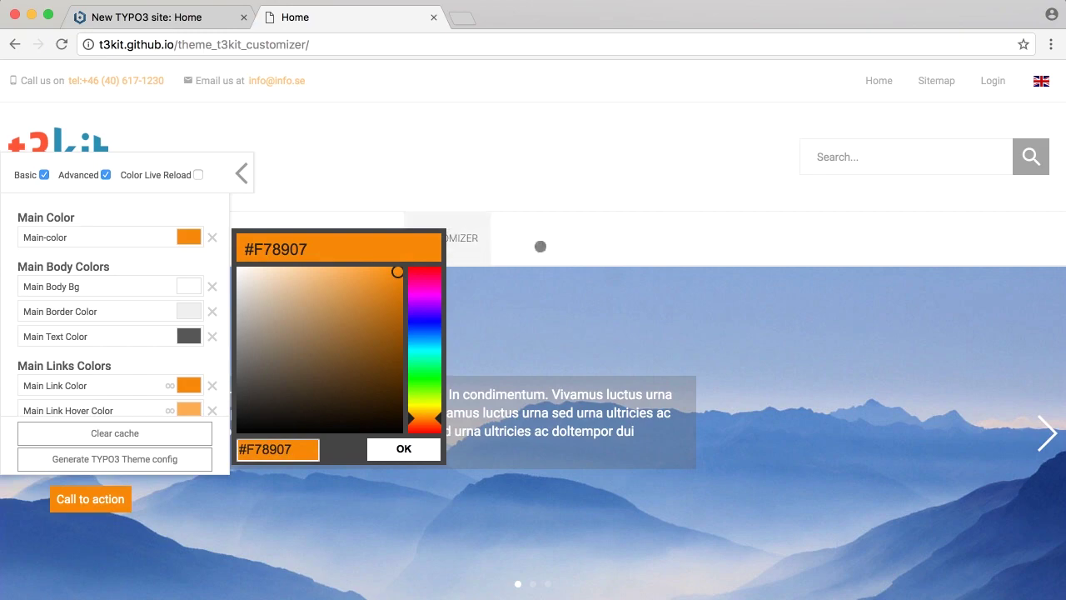
pyautogui.click(568, 252)
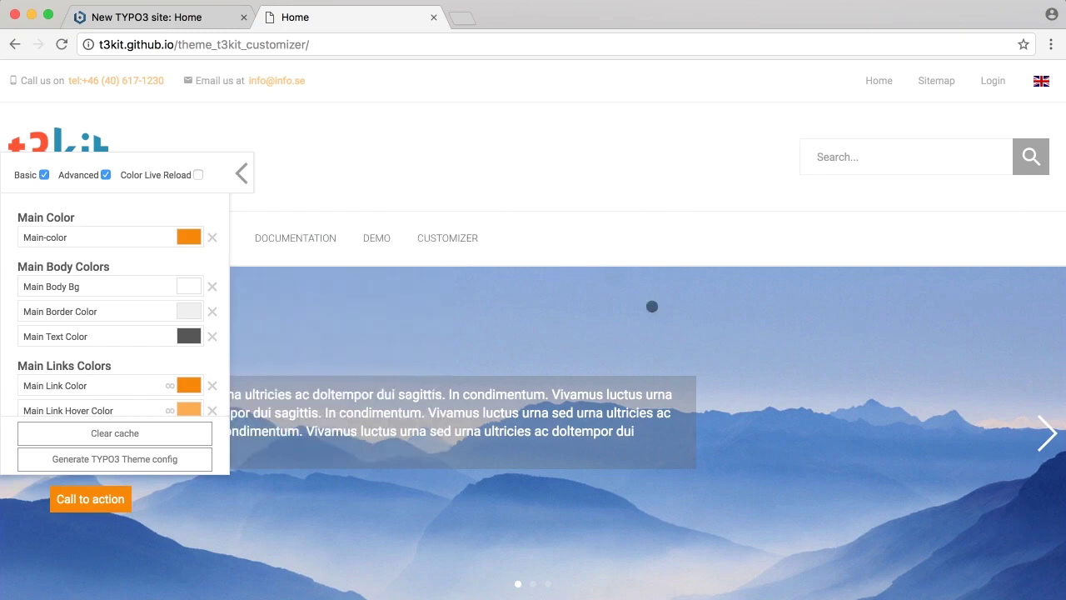
# Step: Check the recoloured page elements and set the Main Body Bg color to light grey #DFDFDF
pyautogui.scroll(-5, 679, 329)
pyautogui.scroll(-10, 677, 308)
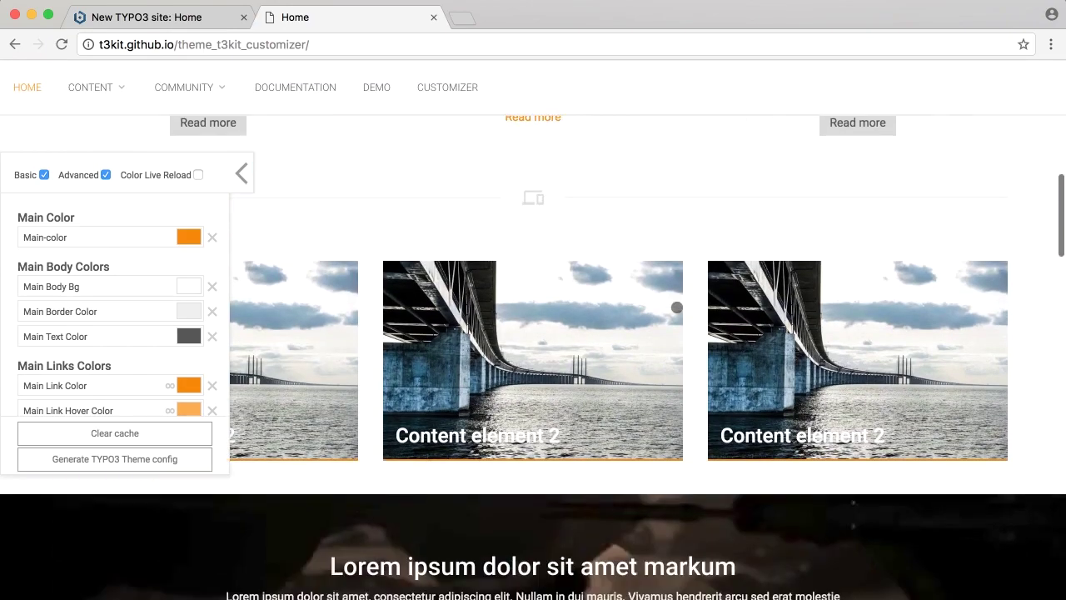
pyautogui.scroll(15, 677, 308)
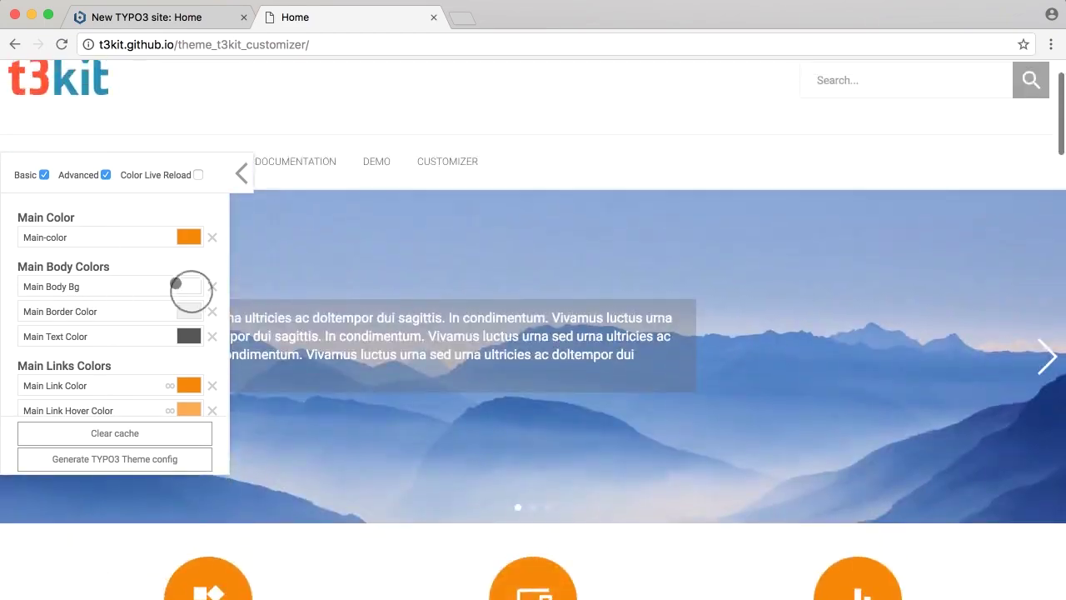
pyautogui.click(189, 285)
pyautogui.click(311, 347)
pyautogui.moveTo(219, 346)
pyautogui.mouseDown()
pyautogui.moveTo(205, 374)
pyautogui.moveTo(199, 338)
pyautogui.mouseUp()
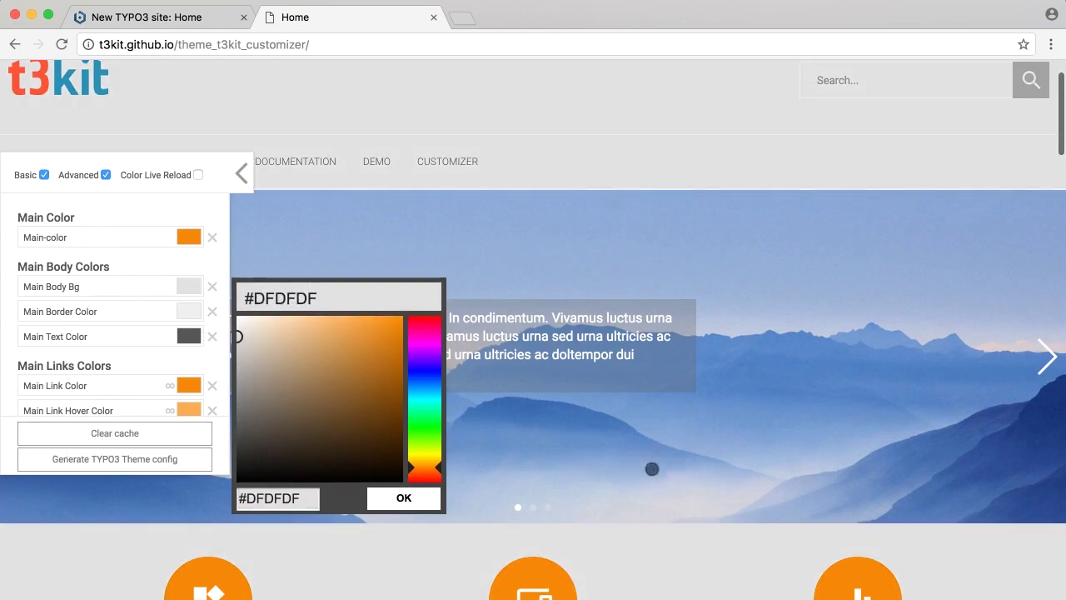
pyautogui.click(652, 466)
# Step: Generate the TYPO3 theme config, copy its constants to the clipboard and close the dialog
pyautogui.click(92, 454)
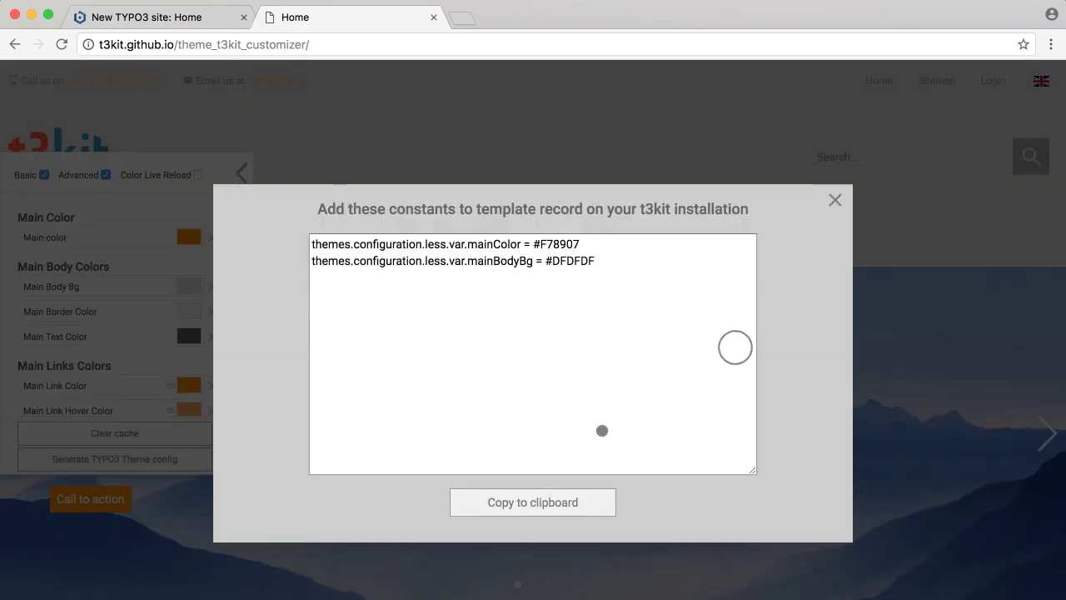
pyautogui.click(735, 348)
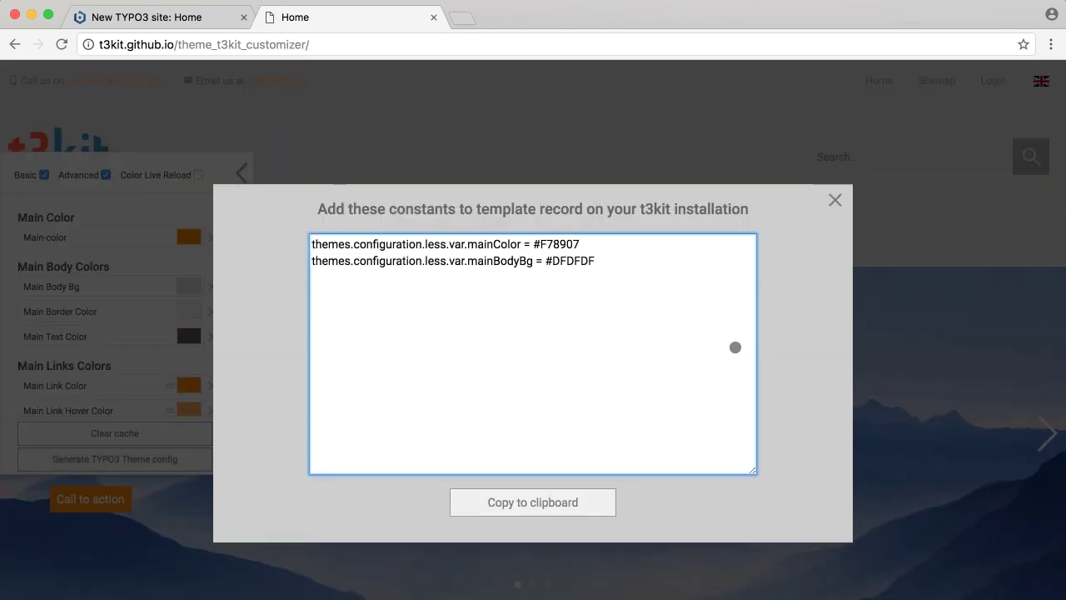
pyautogui.click(552, 503)
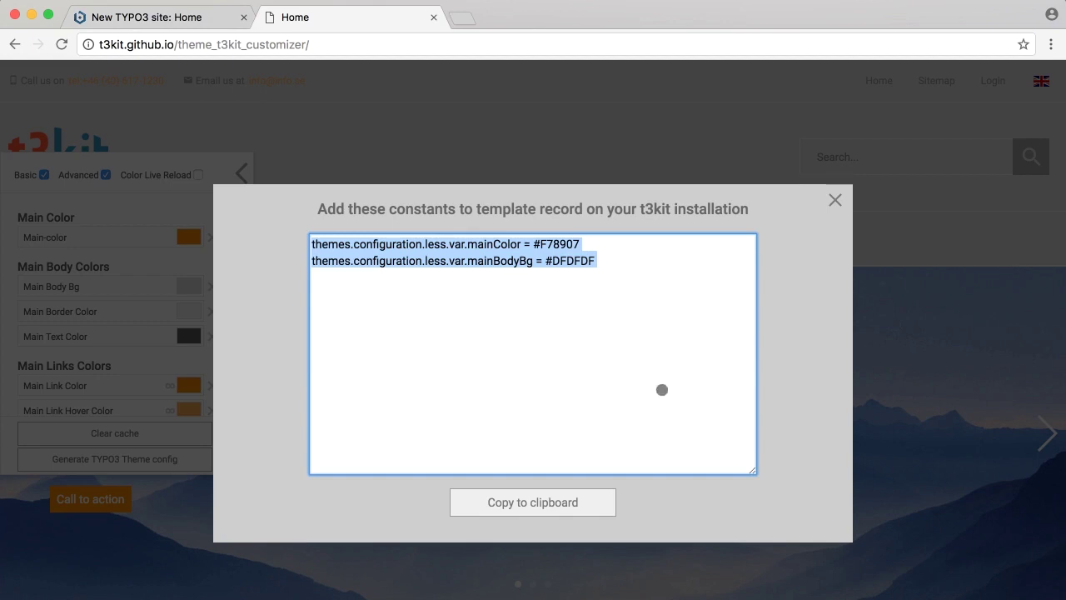
pyautogui.click(662, 389)
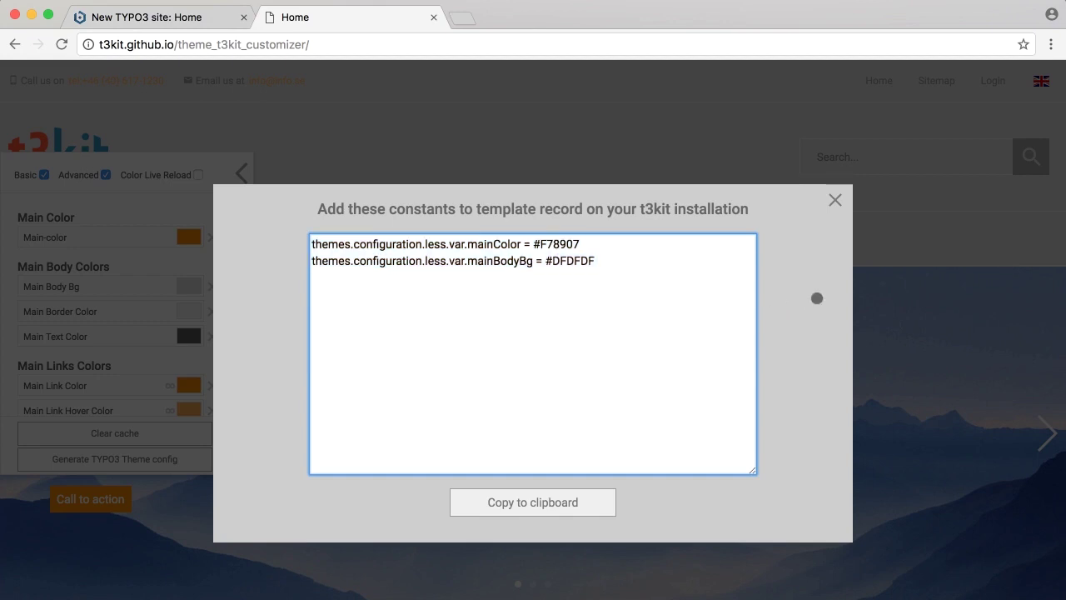
pyautogui.click(817, 297)
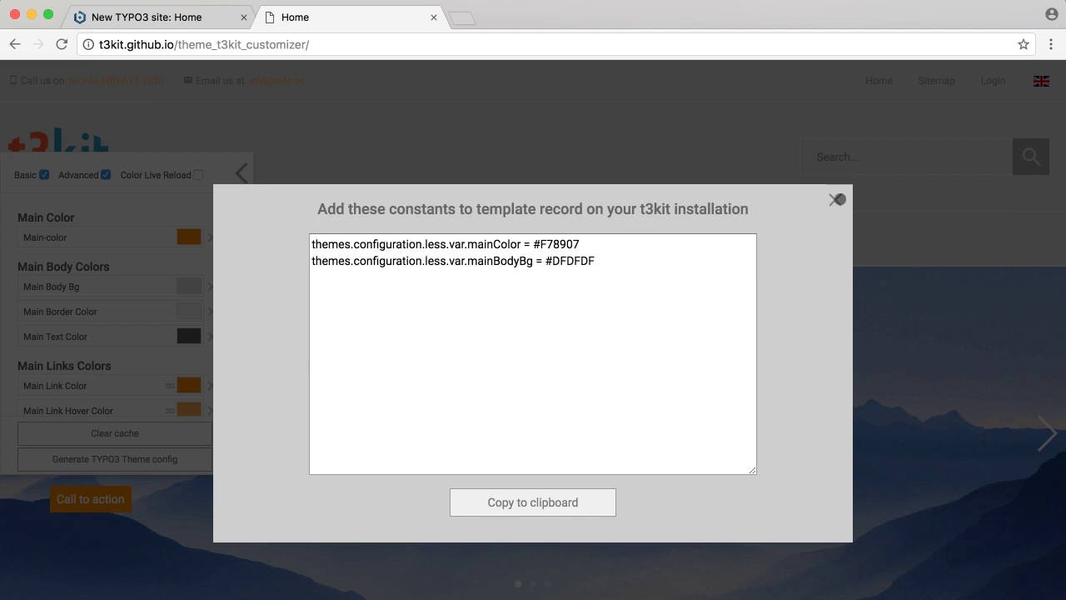
pyautogui.click(834, 199)
# Step: Examine the recoloured banner and feature columns, and the customizer's footer and logo settings
pyautogui.scroll(-8, 592, 313)
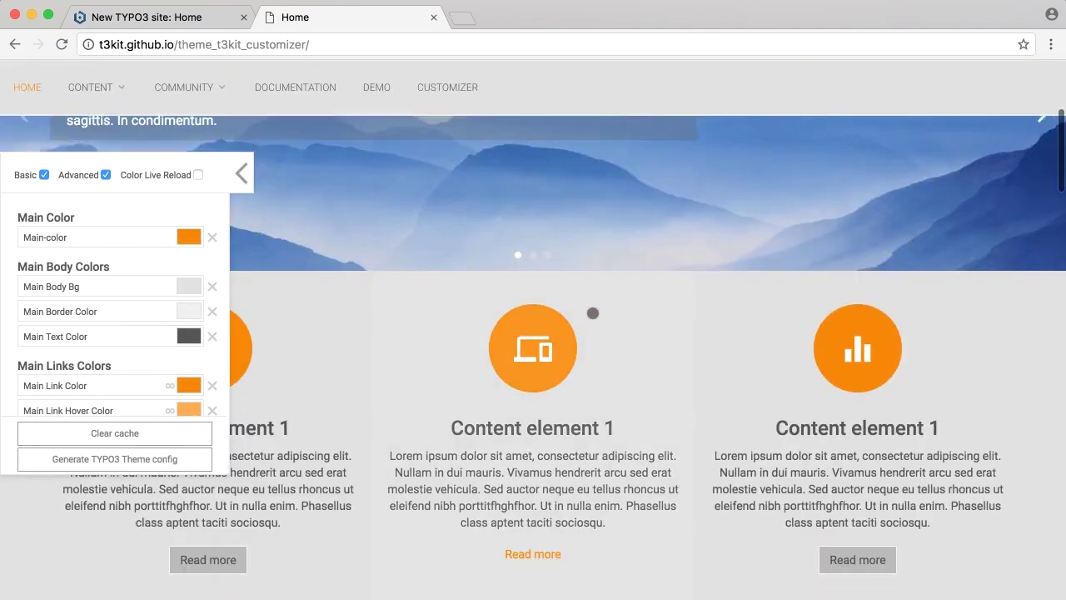
pyautogui.scroll(2, 592, 313)
pyautogui.scroll(-2, 89, 353)
pyautogui.scroll(3, 92, 356)
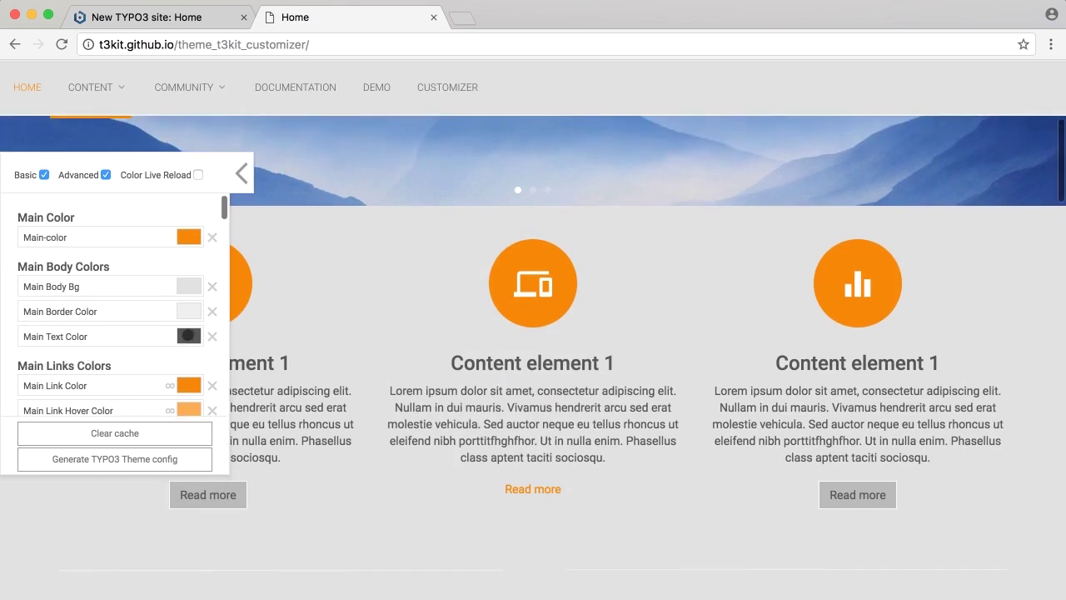
pyautogui.scroll(5, 416, 369)
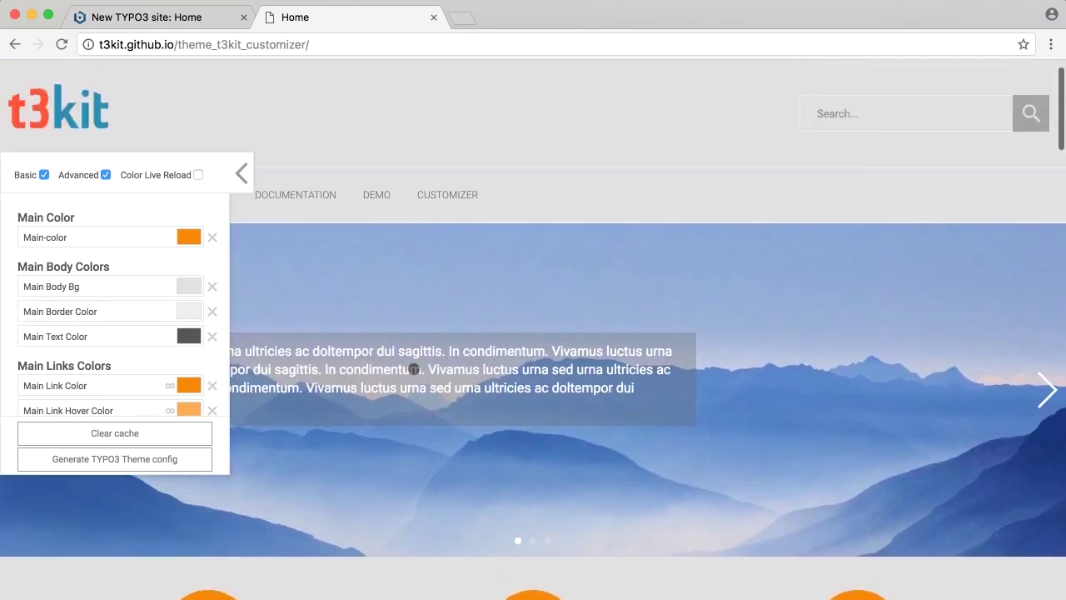
pyautogui.scroll(2, 414, 369)
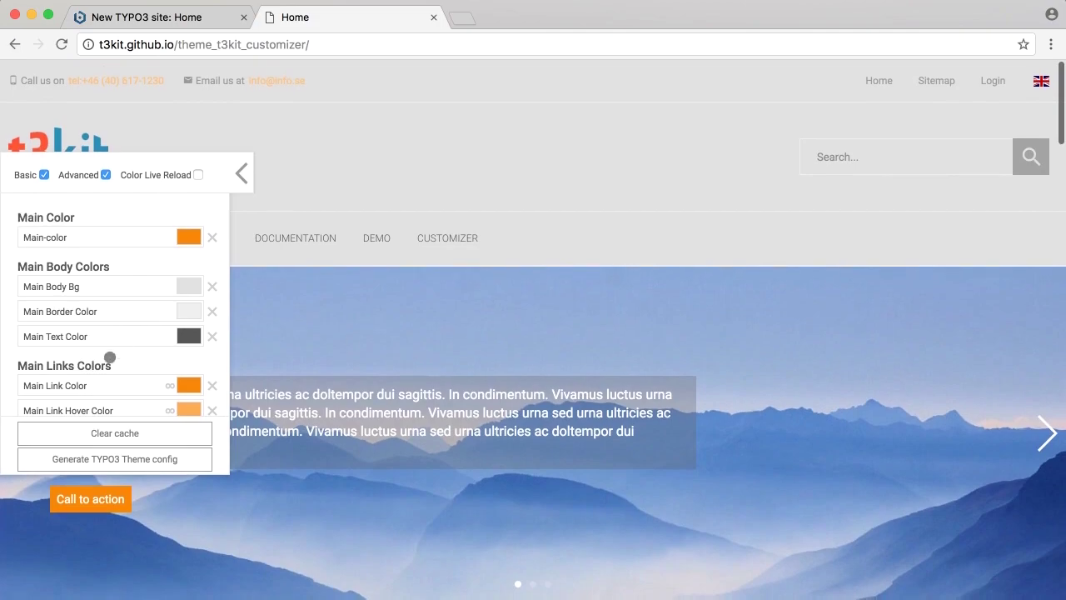
pyautogui.scroll(-6, 110, 357)
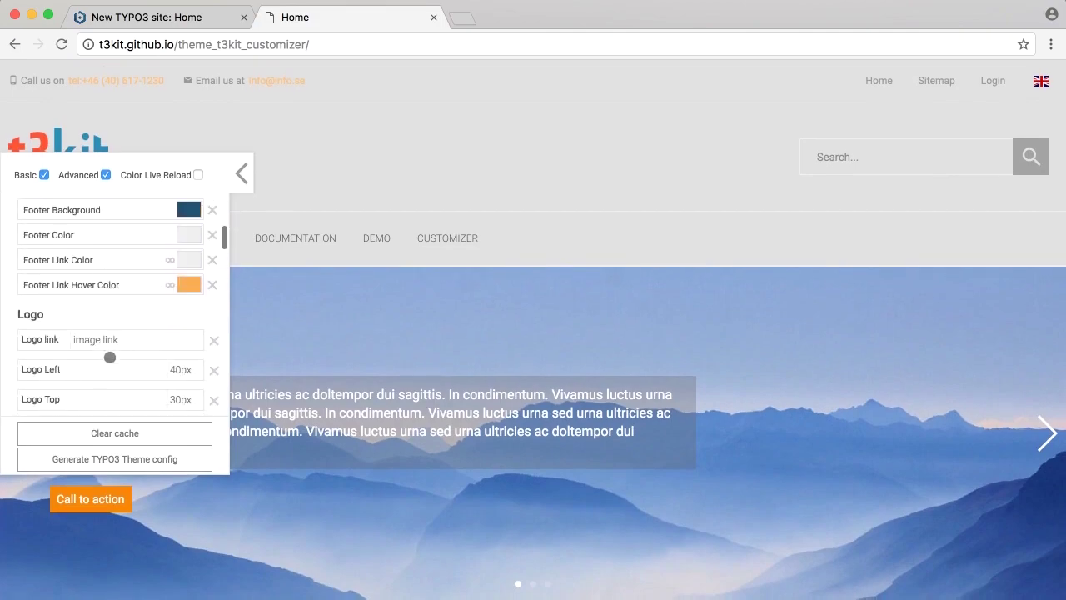
# Step: Examine the new colors from the footer up through the logo carousel, testimonials, news carousel and icon text columns
pyautogui.scroll(-15, 469, 443)
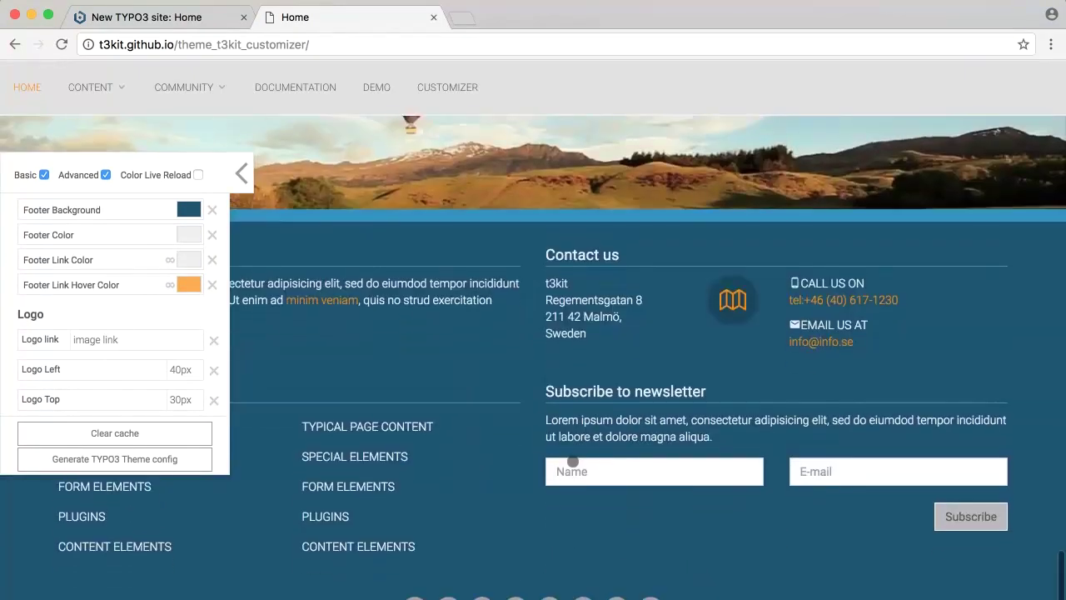
pyautogui.scroll(5, 574, 461)
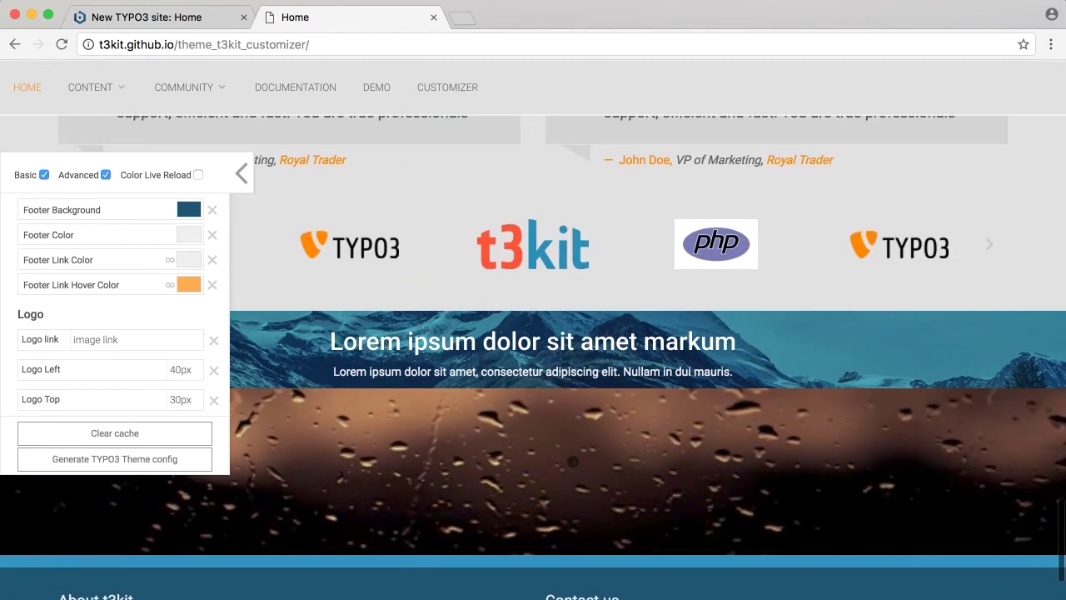
pyautogui.scroll(5, 573, 461)
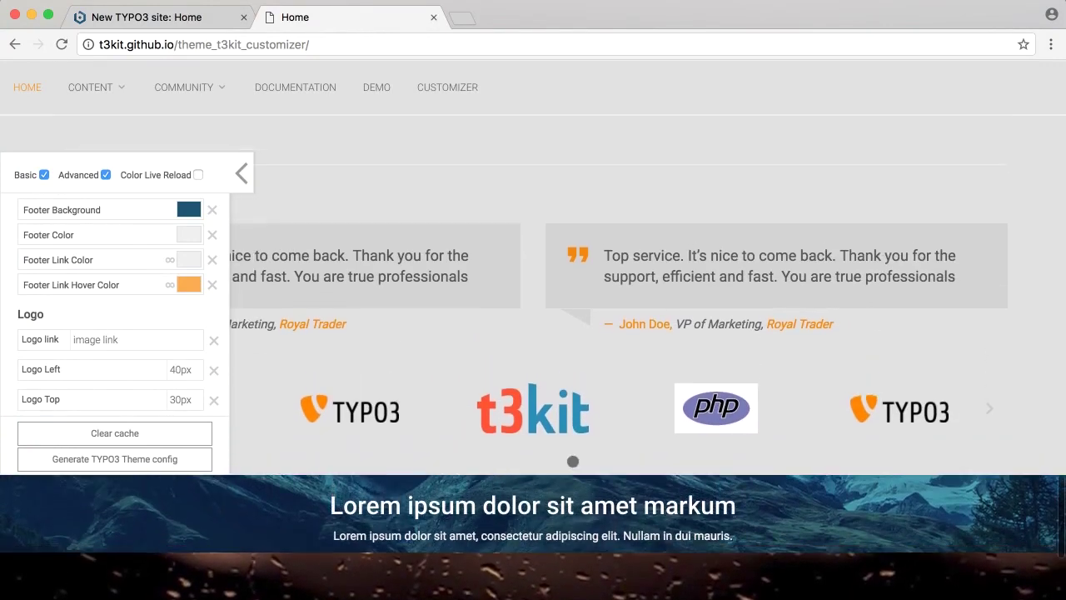
pyautogui.scroll(5, 573, 462)
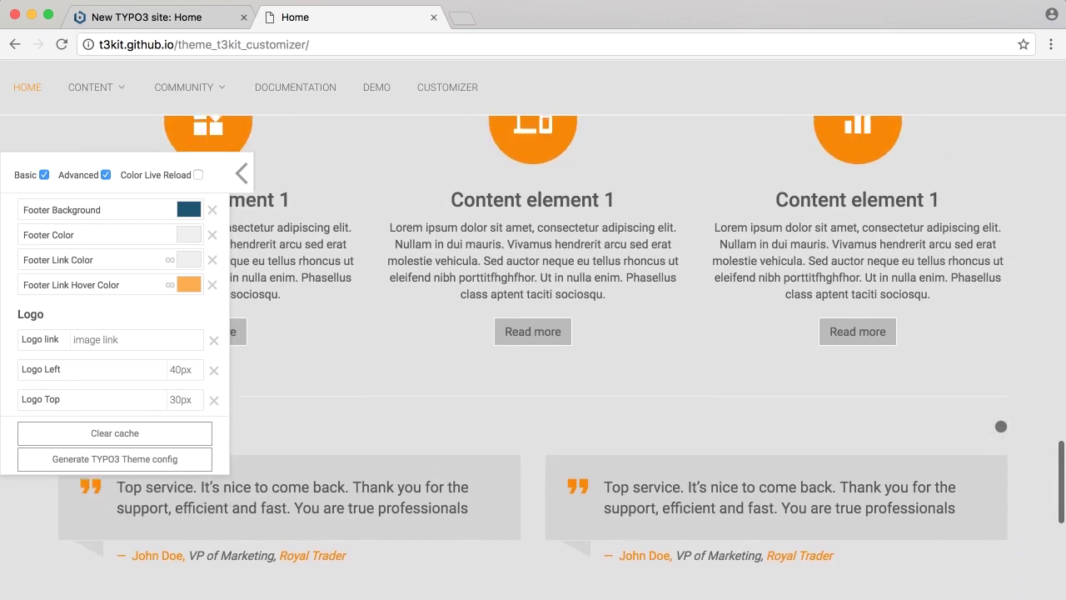
pyautogui.scroll(4, 1028, 424)
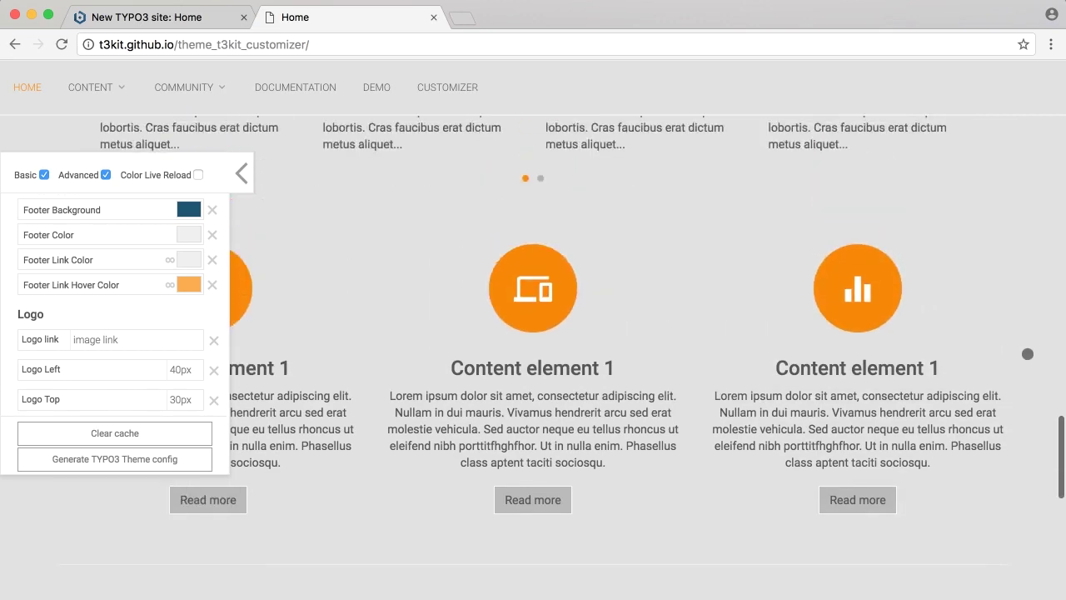
pyautogui.scroll(5, 1028, 354)
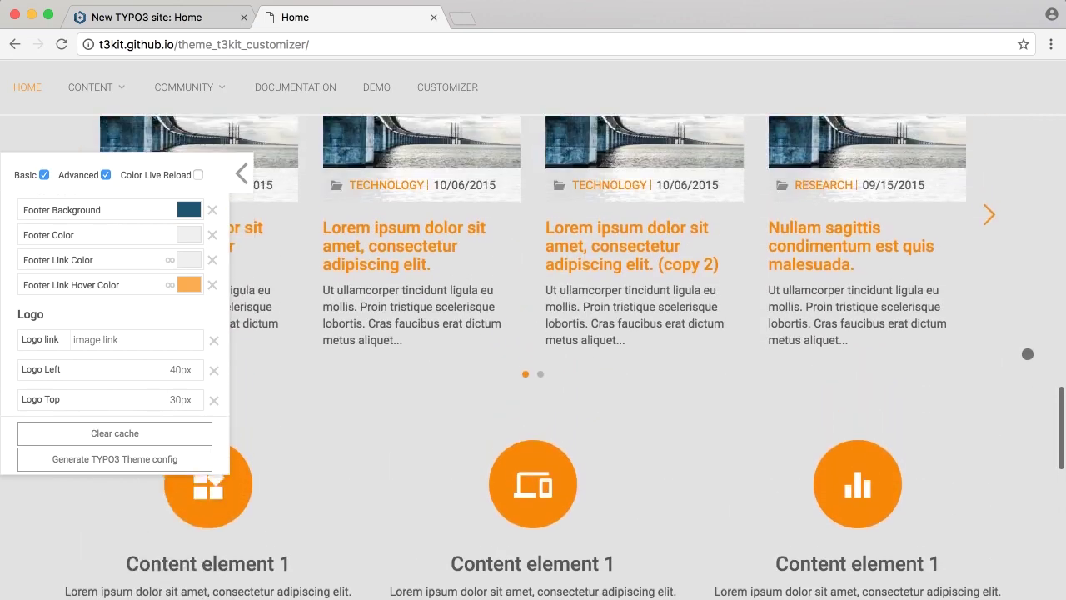
pyautogui.scroll(3, 1028, 354)
pyautogui.scroll(7, 1013, 378)
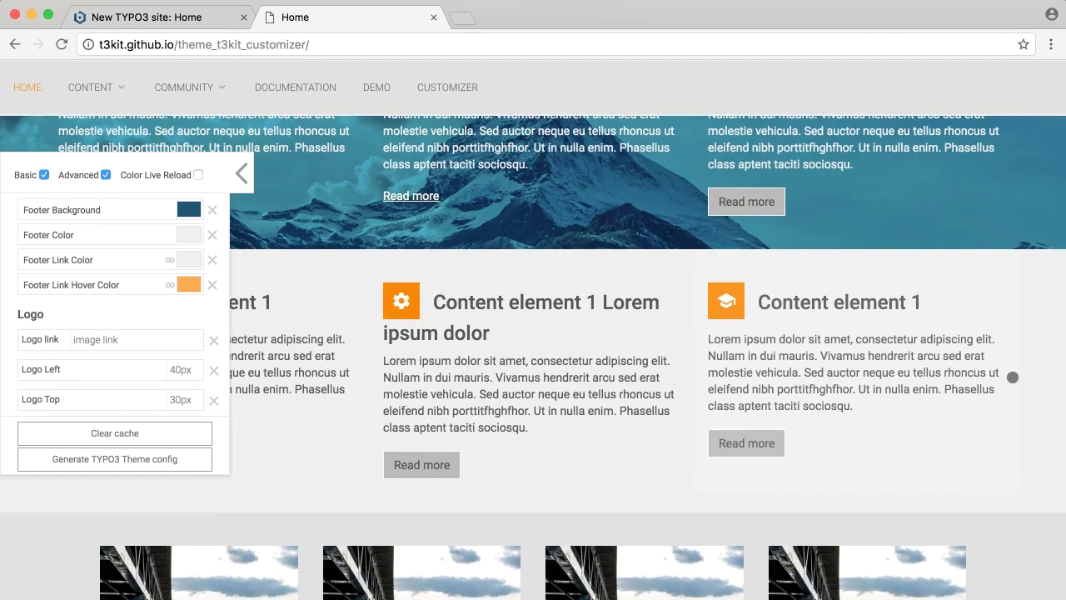
# Step: Collapse the customizer settings and open the Typical Page Content page of the demo
pyautogui.click(242, 173)
pyautogui.scroll(3, 266, 425)
pyautogui.scroll(4, 269, 430)
pyautogui.moveTo(96, 87)
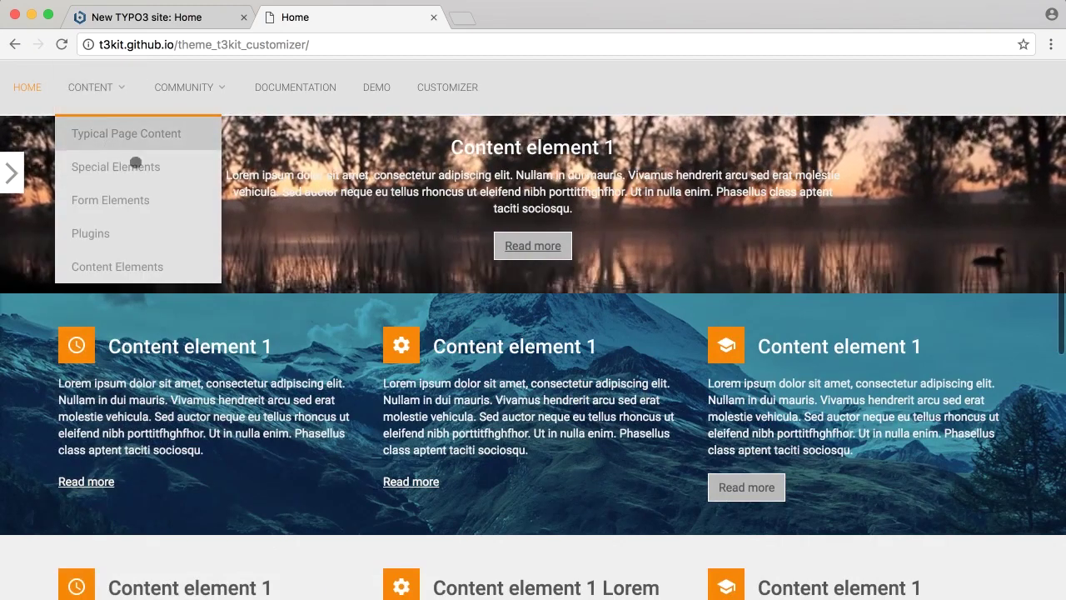
pyautogui.click(143, 138)
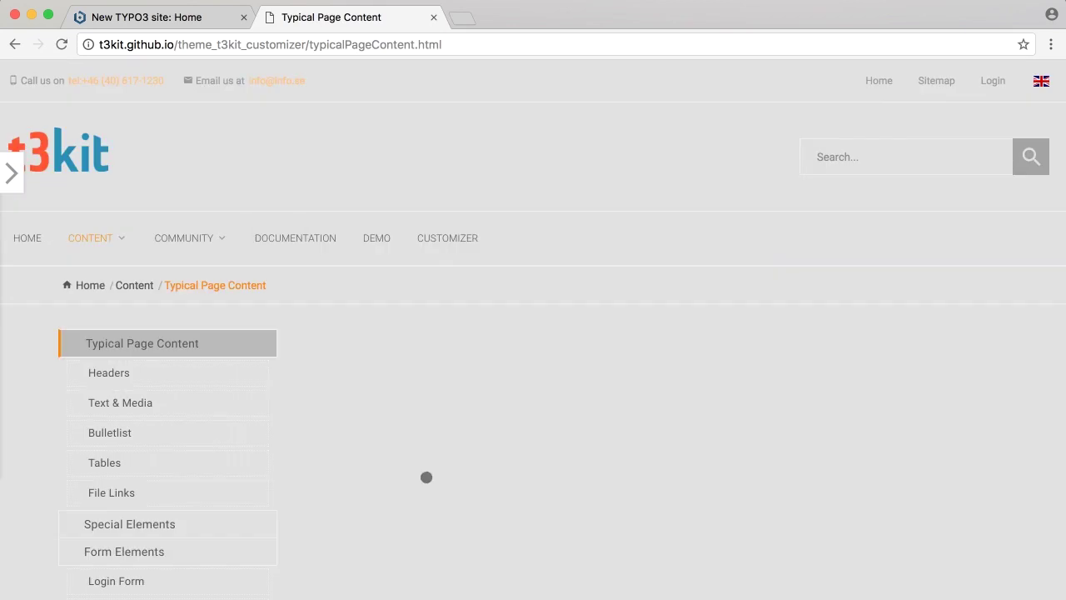
# Step: Look through the Typical Page Content page's submenu and open the News page under Plugins
pyautogui.scroll(-6, 413, 453)
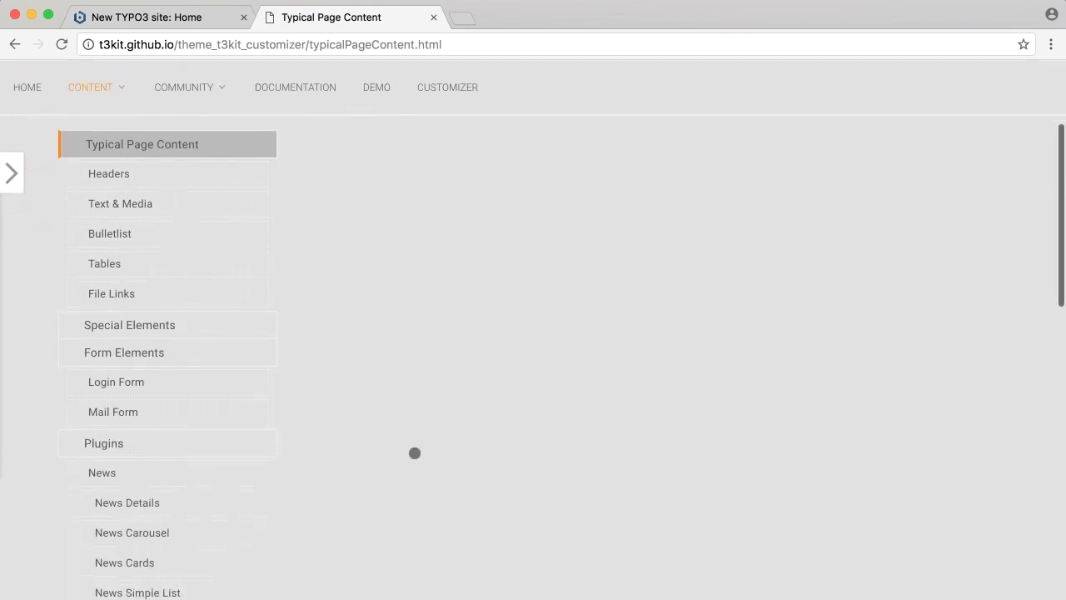
pyautogui.scroll(-4, 236, 538)
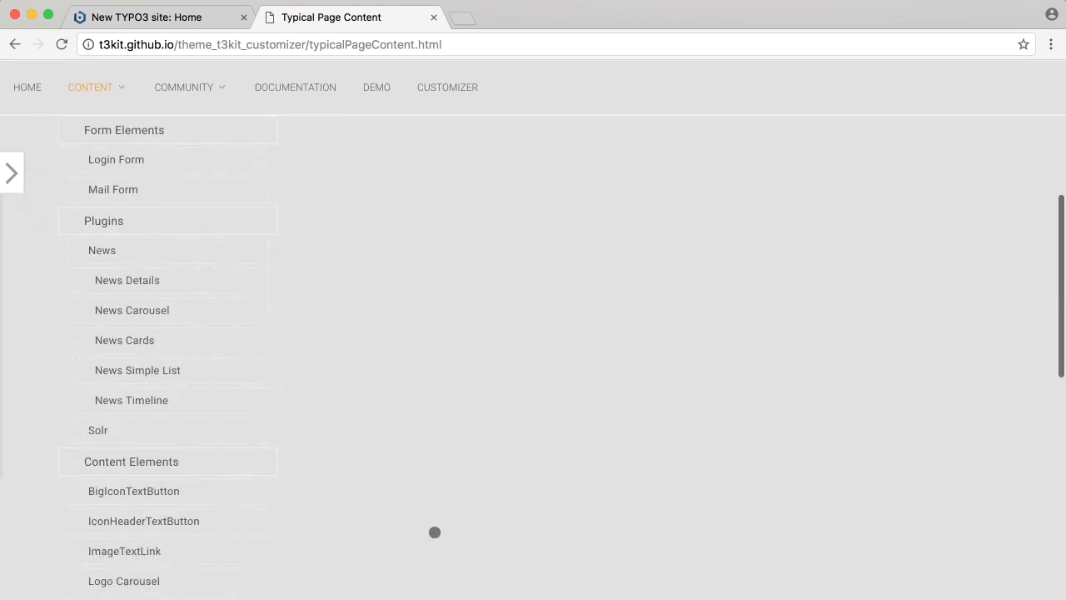
pyautogui.scroll(4, 316, 269)
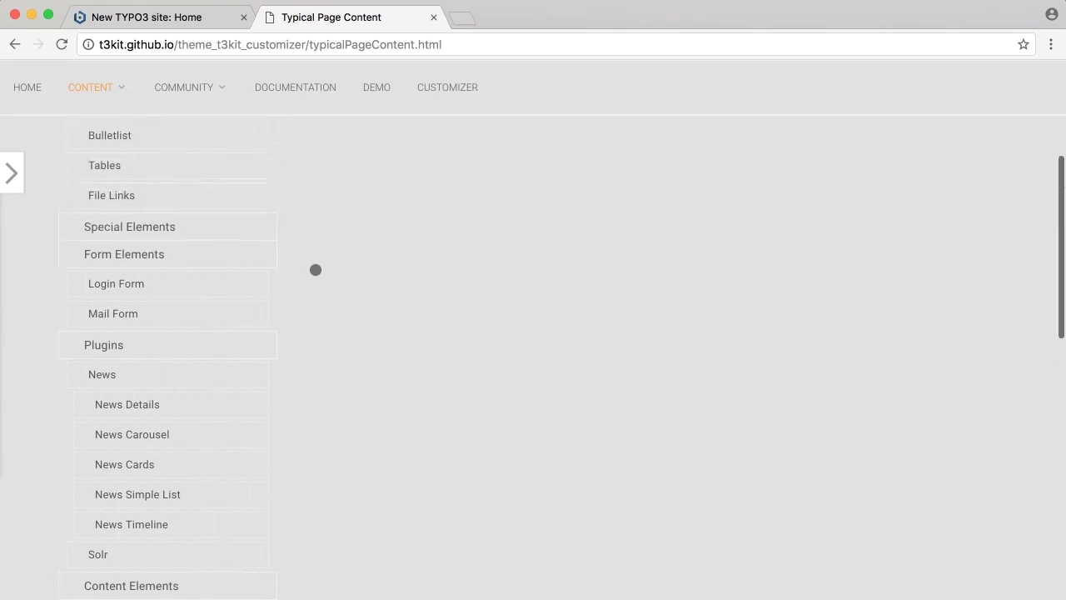
pyautogui.scroll(-4, 317, 269)
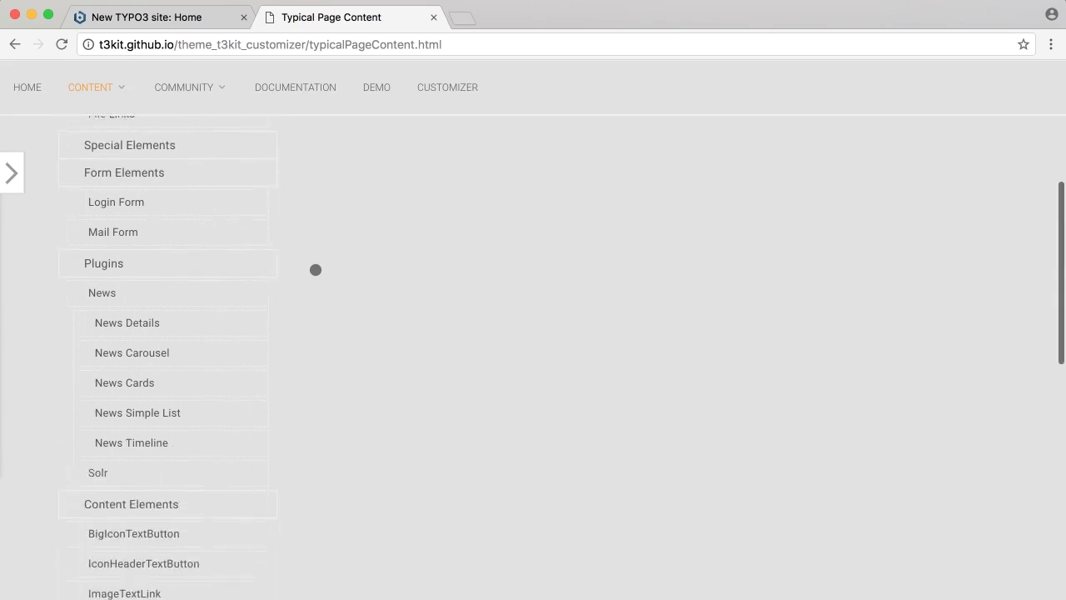
pyautogui.click(118, 300)
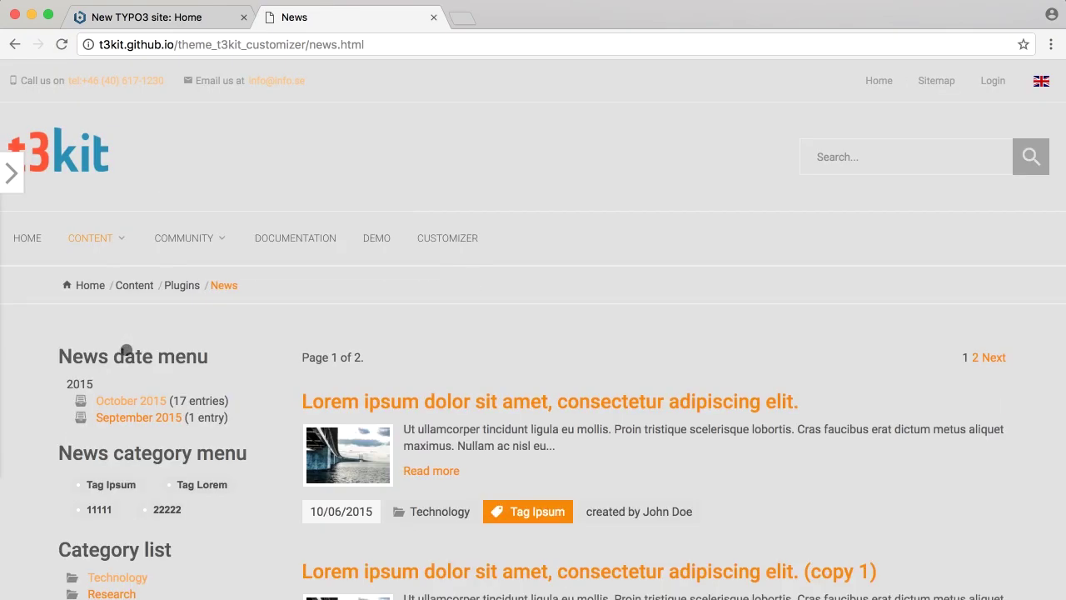
# Step: Examine the News page's article list, date menu, category menu and category list
pyautogui.scroll(-5, 502, 395)
pyautogui.scroll(-1, 503, 396)
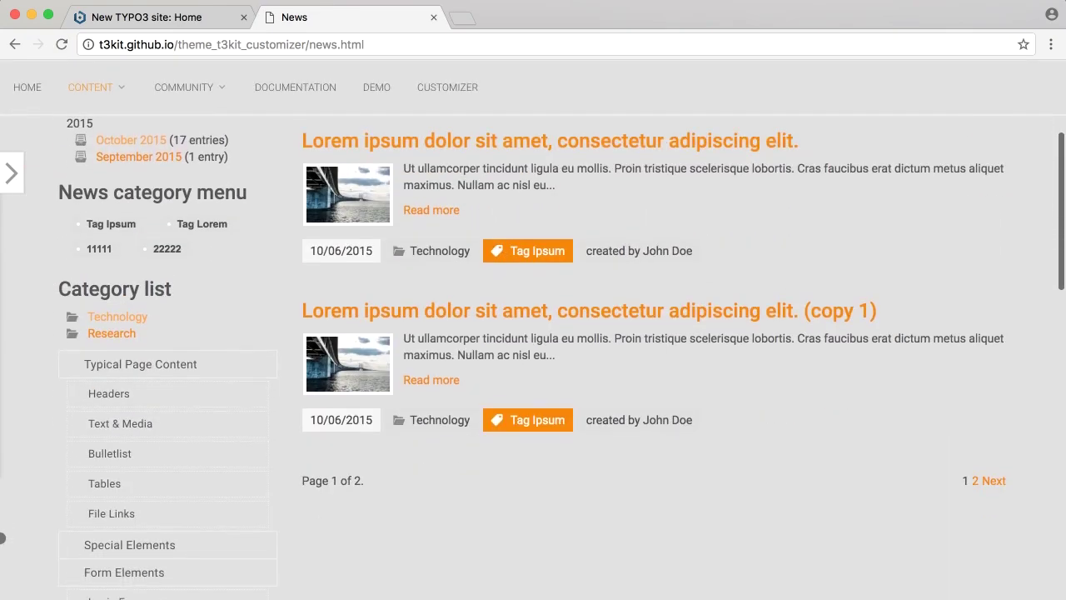
pyautogui.scroll(1, 503, 396)
pyautogui.scroll(1, 621, 504)
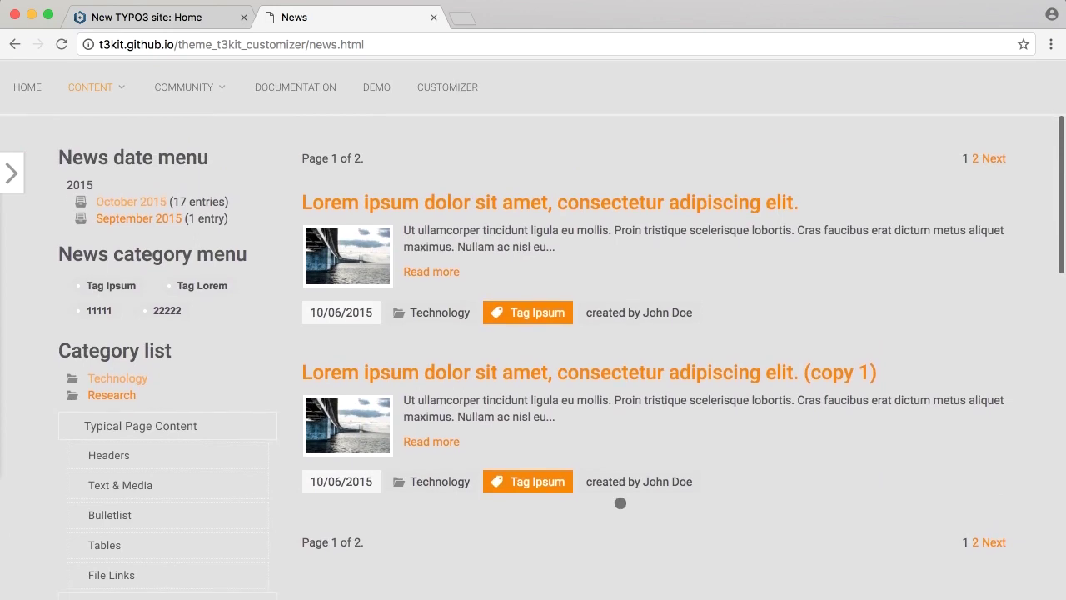
pyautogui.scroll(-2, 621, 503)
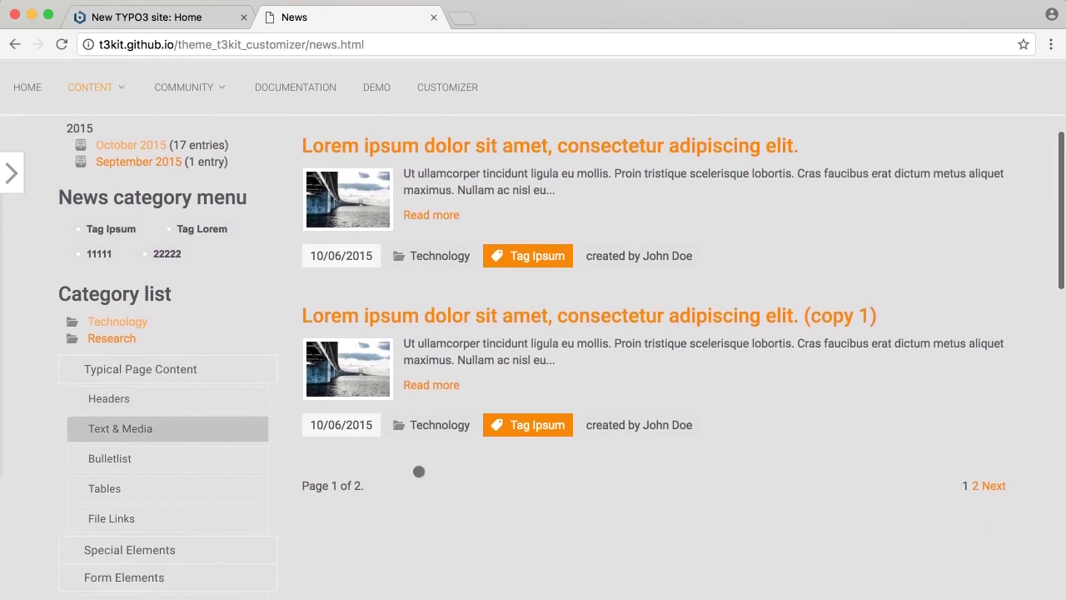
# Step: Try the Tag Ipsum category and October 2015 archive links, going back to the News page after each
pyautogui.scroll(1, 566, 592)
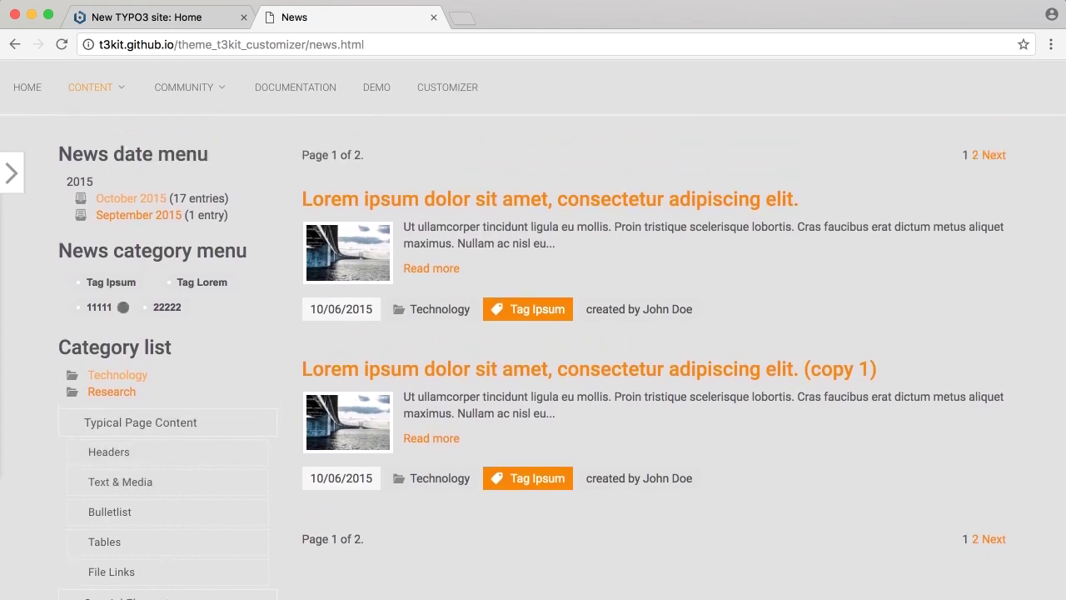
pyautogui.click(93, 281)
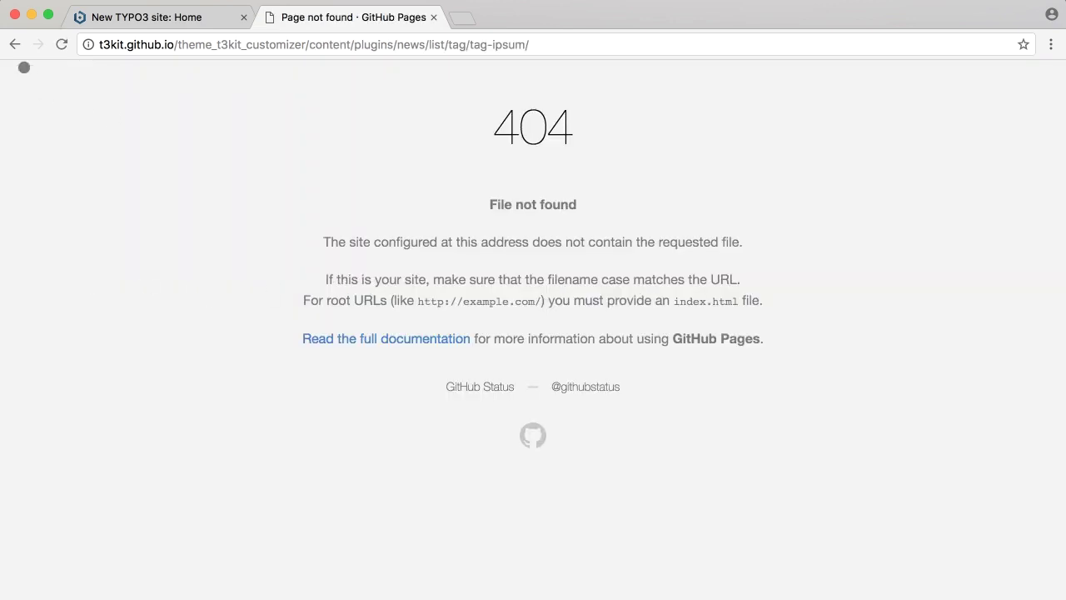
pyautogui.click(13, 45)
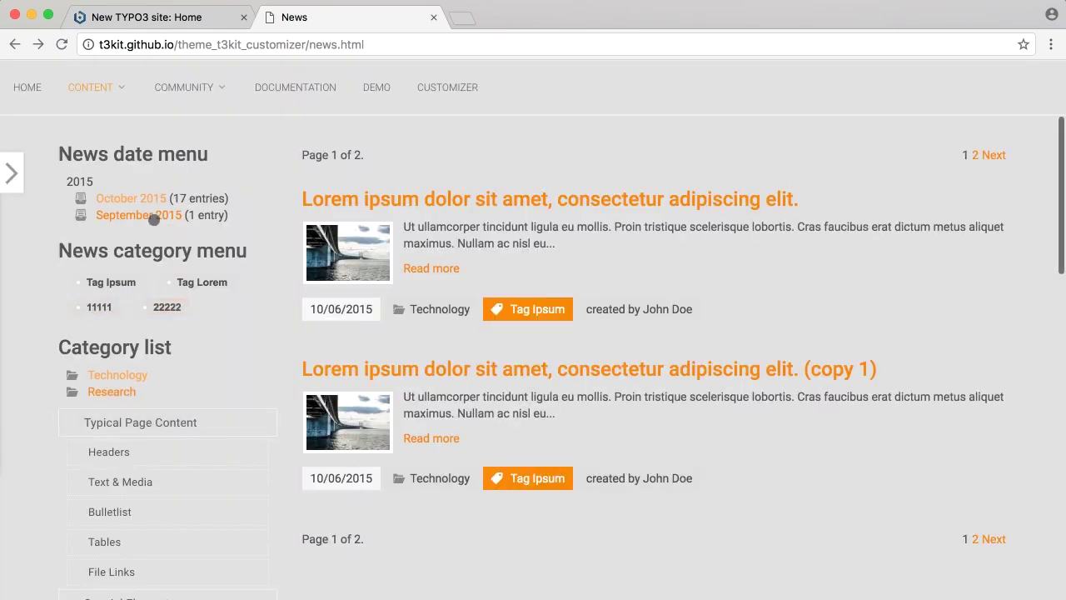
pyautogui.click(143, 197)
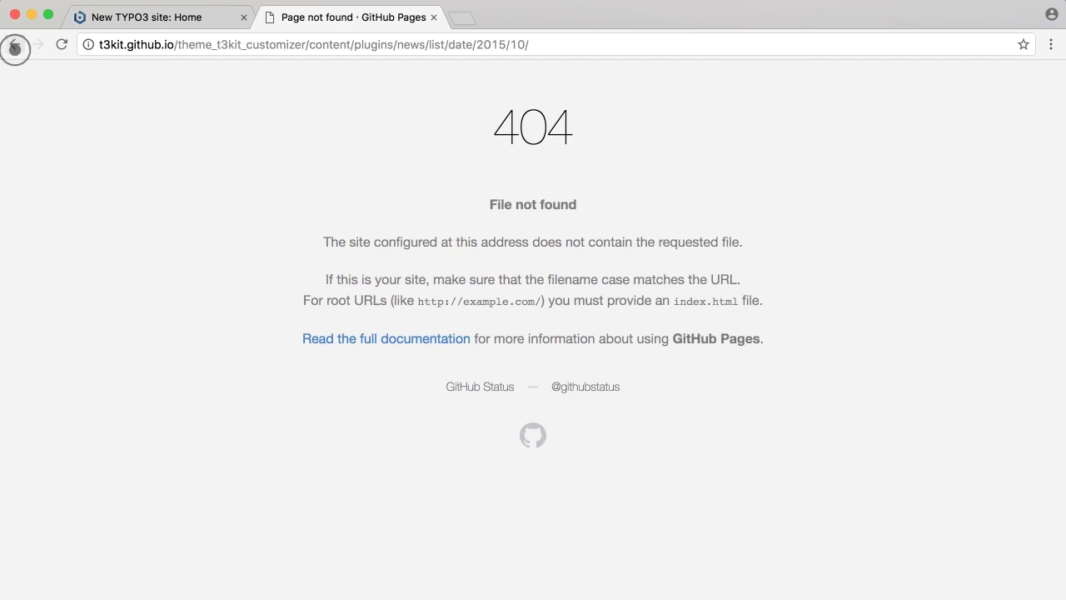
pyautogui.click(14, 46)
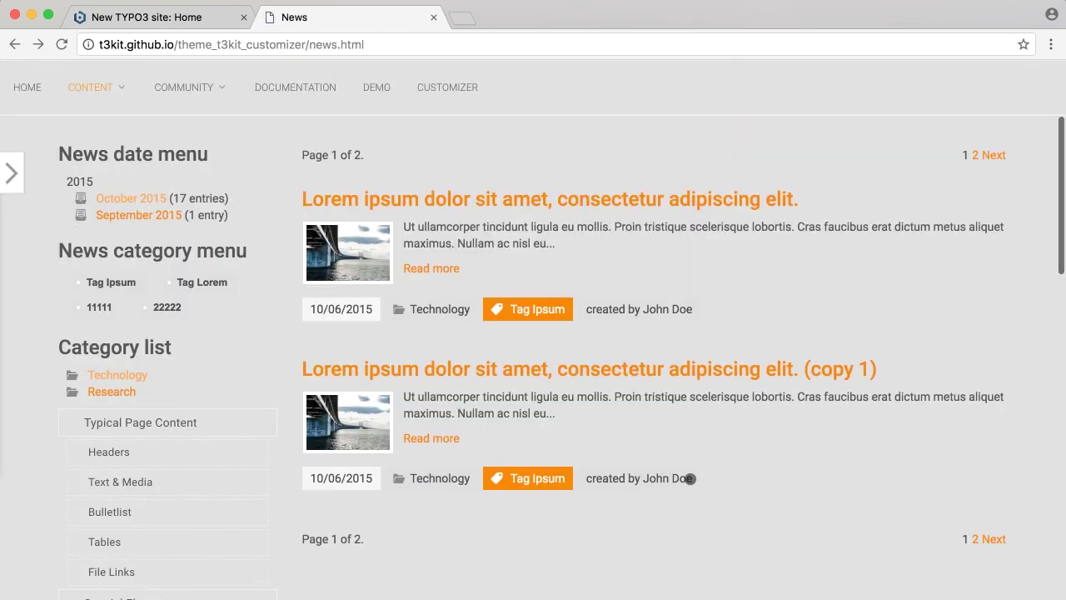
# Step: Open the News Carousel page listed under News in the Plugins submenu
pyautogui.scroll(-3, 683, 528)
pyautogui.scroll(-6, 683, 528)
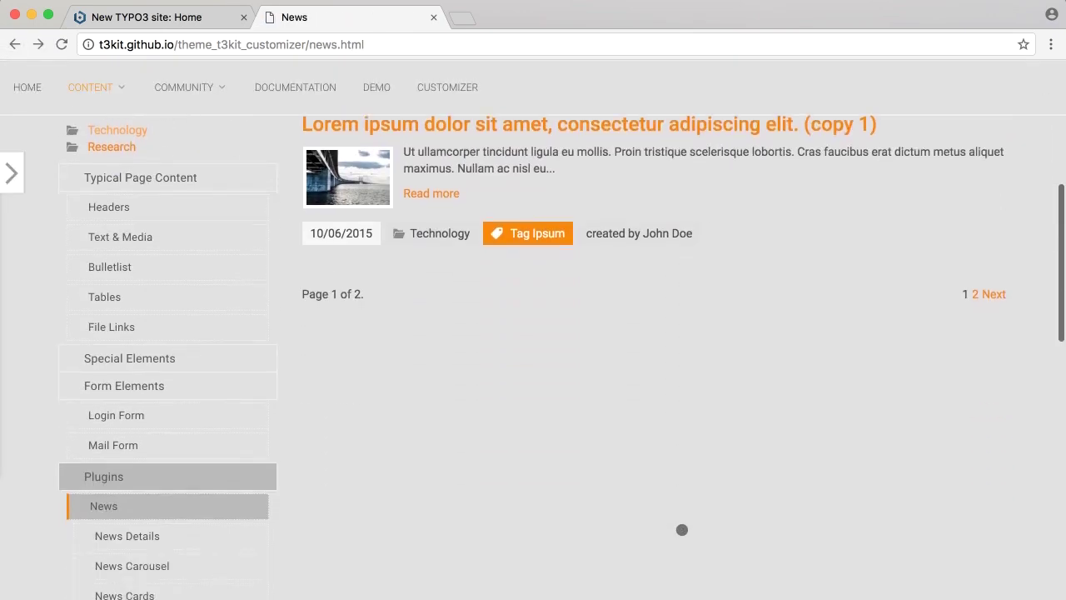
pyautogui.click(120, 440)
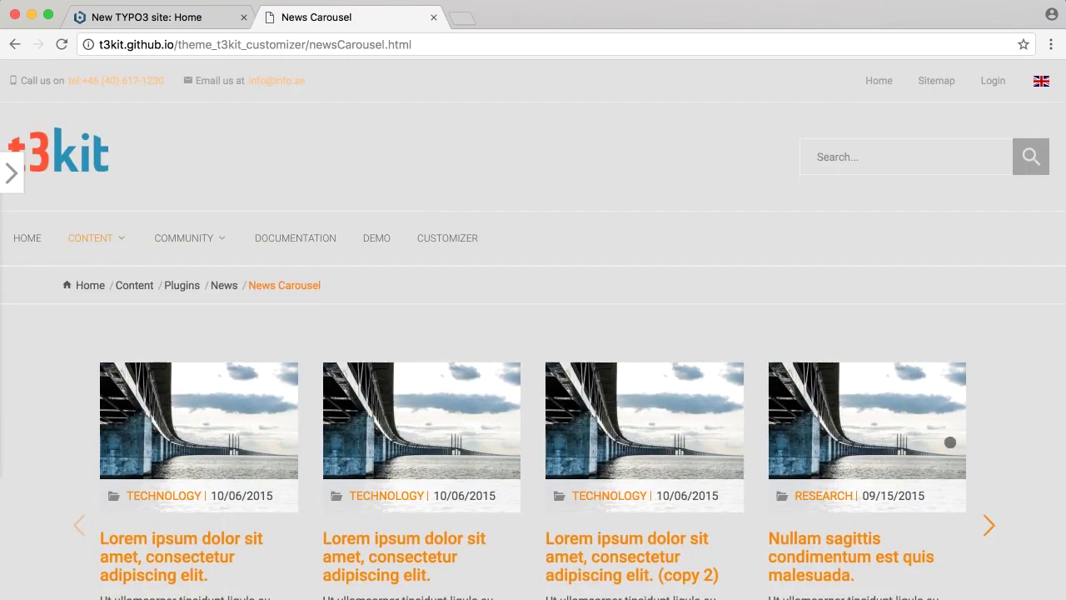
# Step: Advance the news carousel to its second set of articles and bring it back to the first set
pyautogui.scroll(-4, 1016, 411)
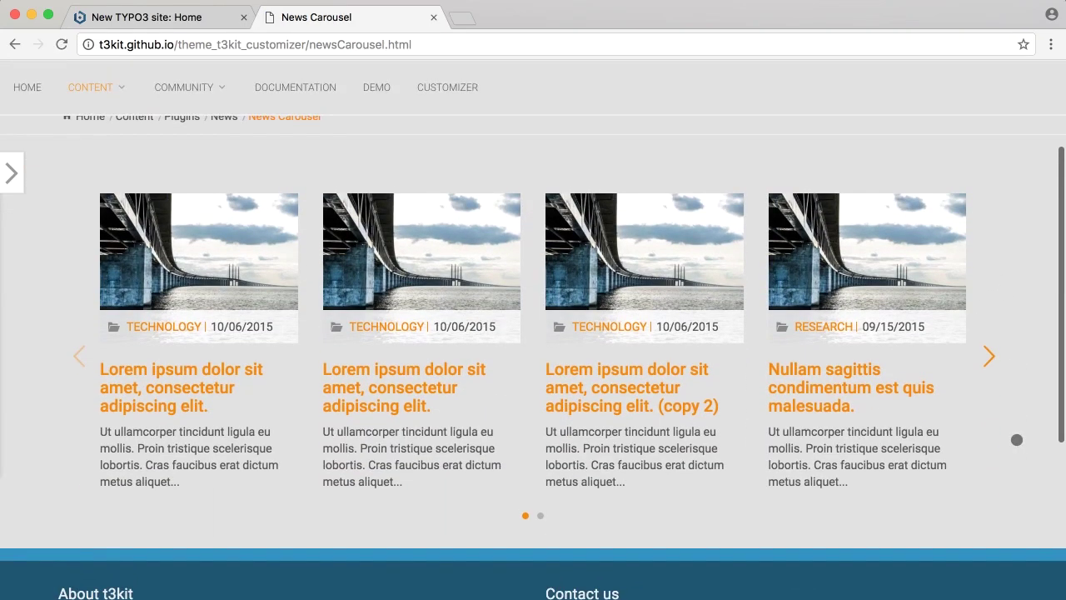
pyautogui.click(986, 355)
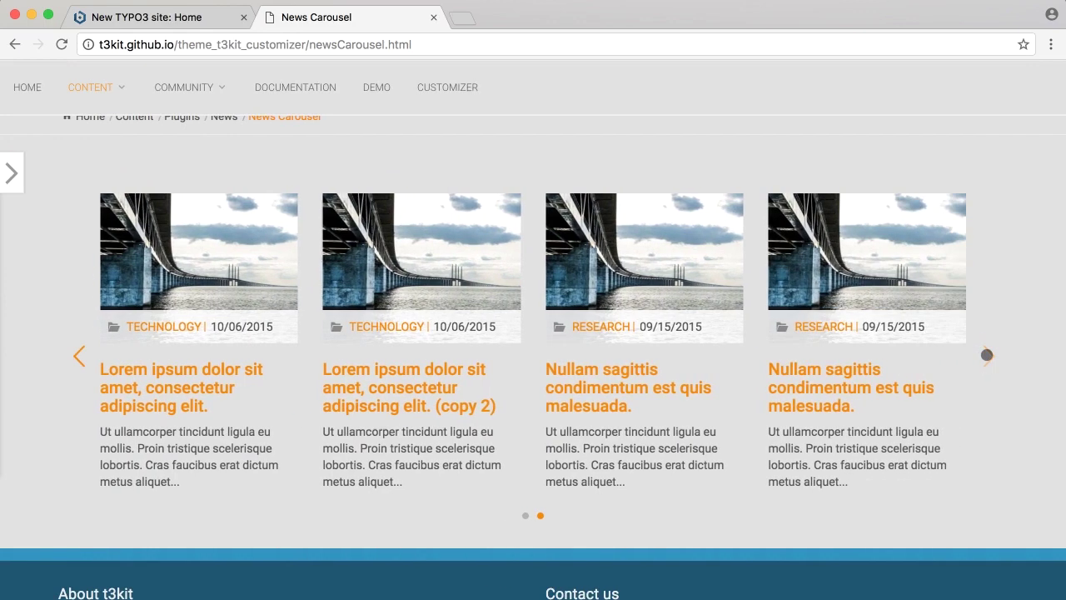
pyautogui.click(75, 358)
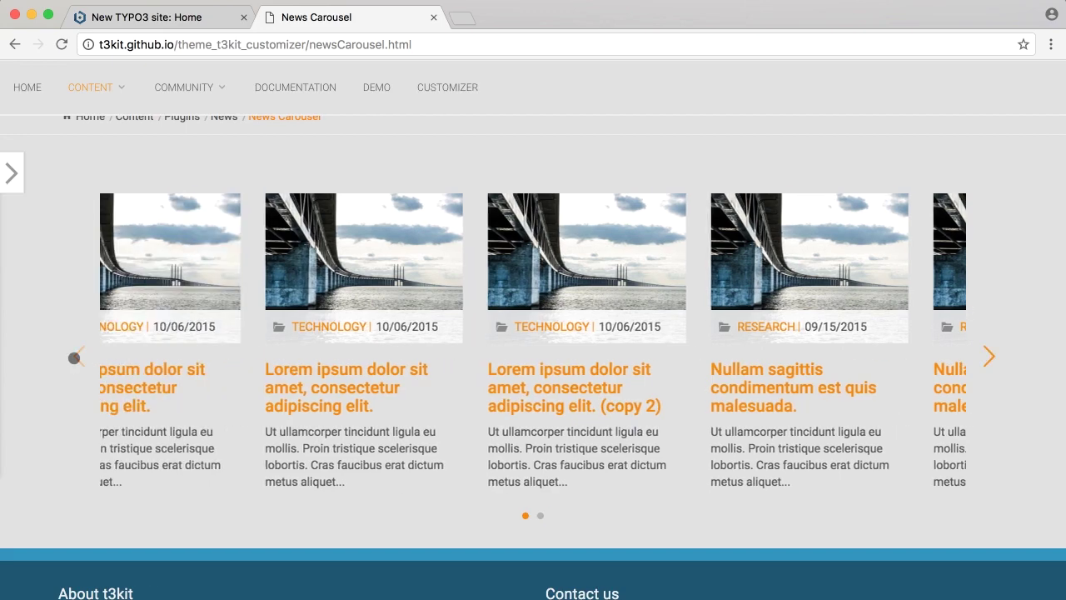
pyautogui.scroll(2, 75, 356)
# Step: Go back to the News page and open the News Timeline page from its submenu
pyautogui.moveTo(214, 144)
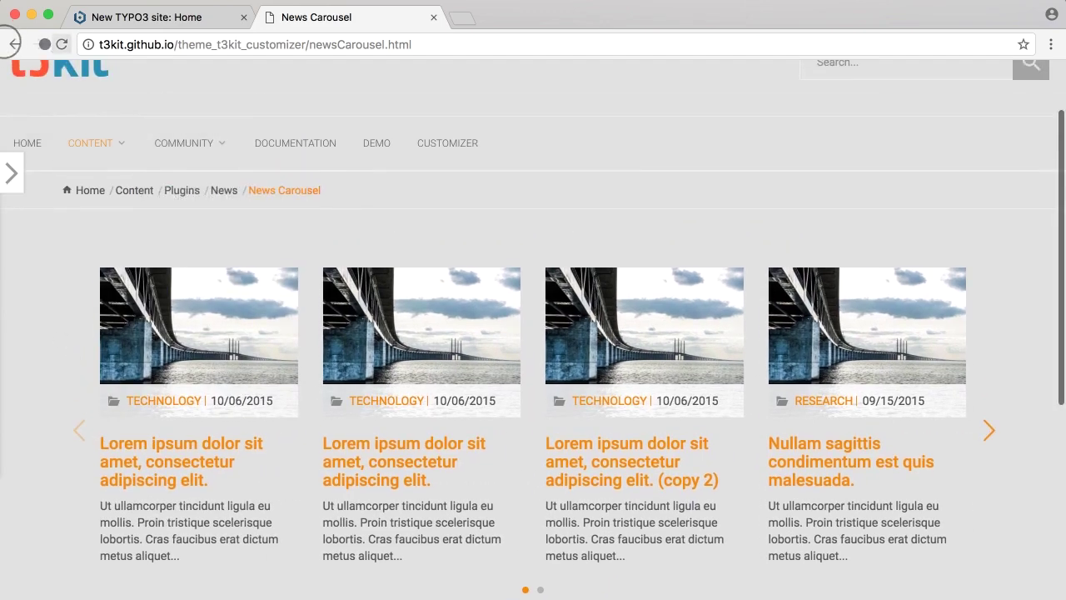
pyautogui.click(15, 44)
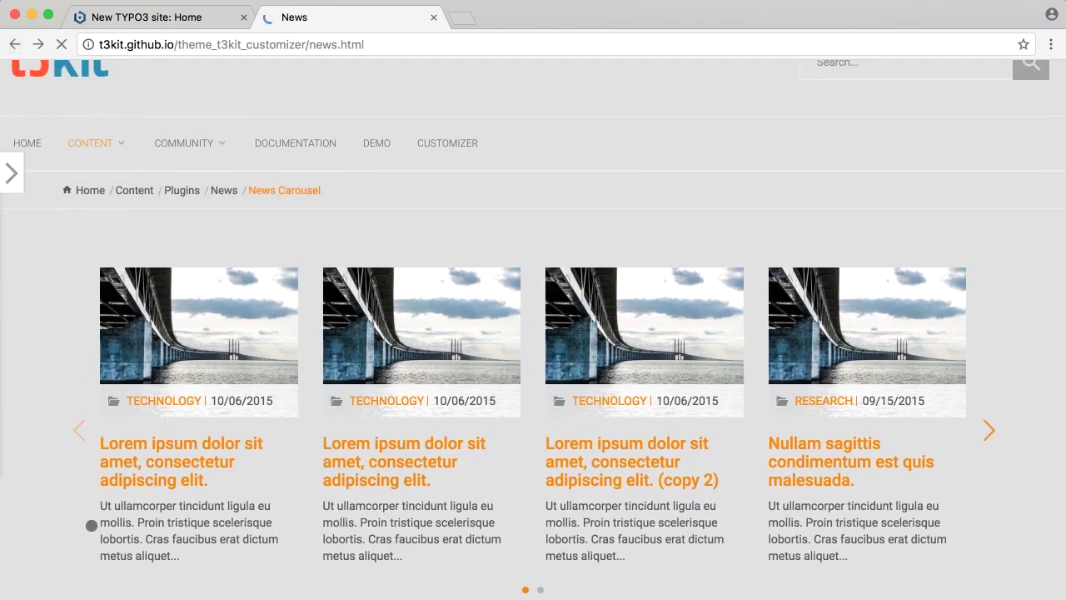
pyautogui.scroll(-2, 89, 528)
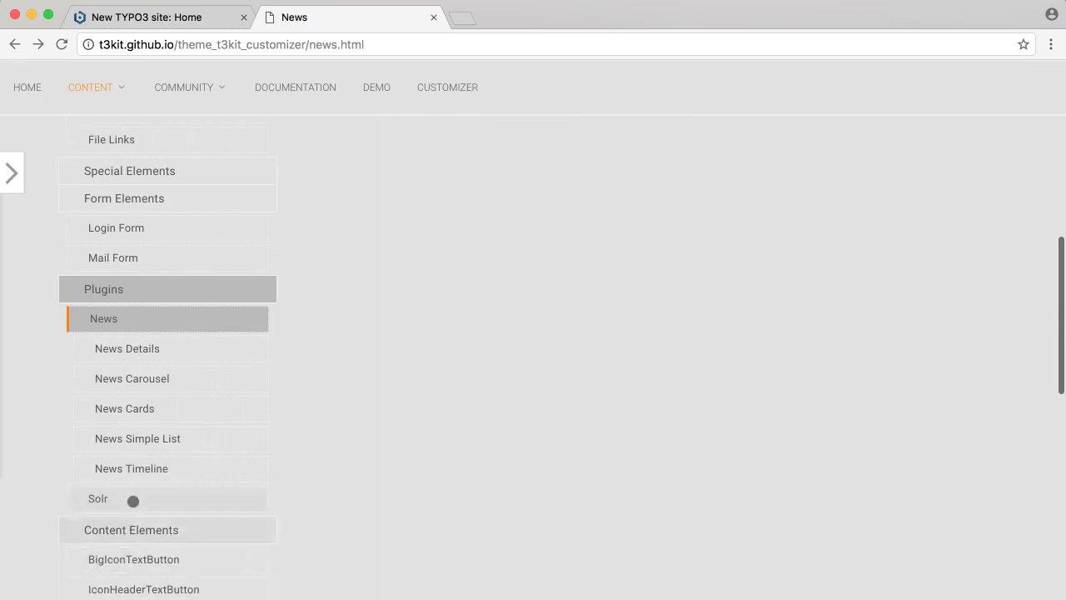
pyautogui.click(138, 474)
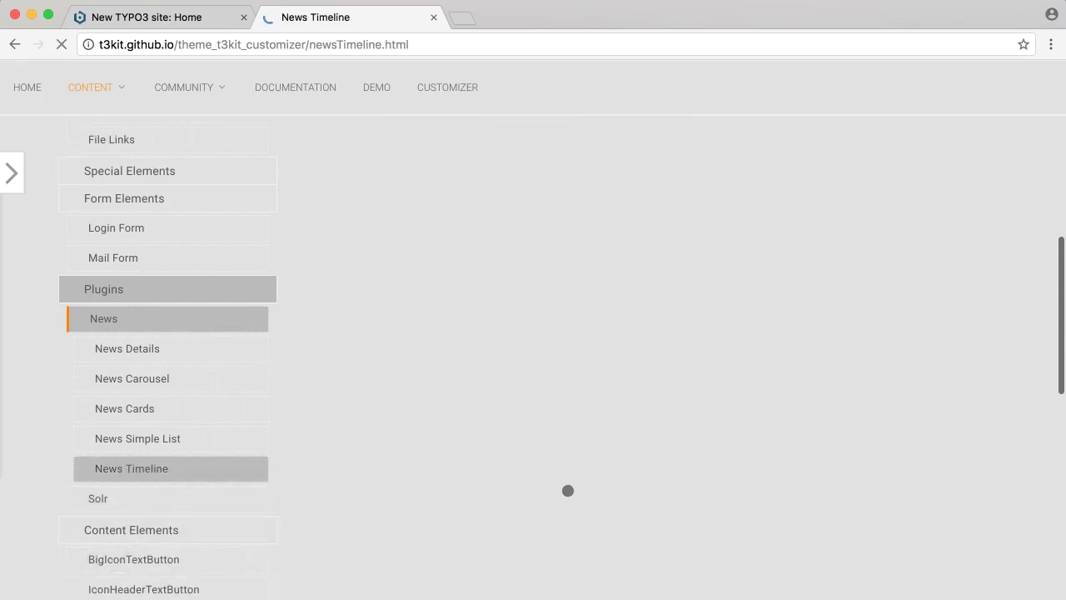
# Step: Examine the News Timeline page's dated article cards down to the footer and back up to the 2016 entry
pyautogui.scroll(-10, 897, 468)
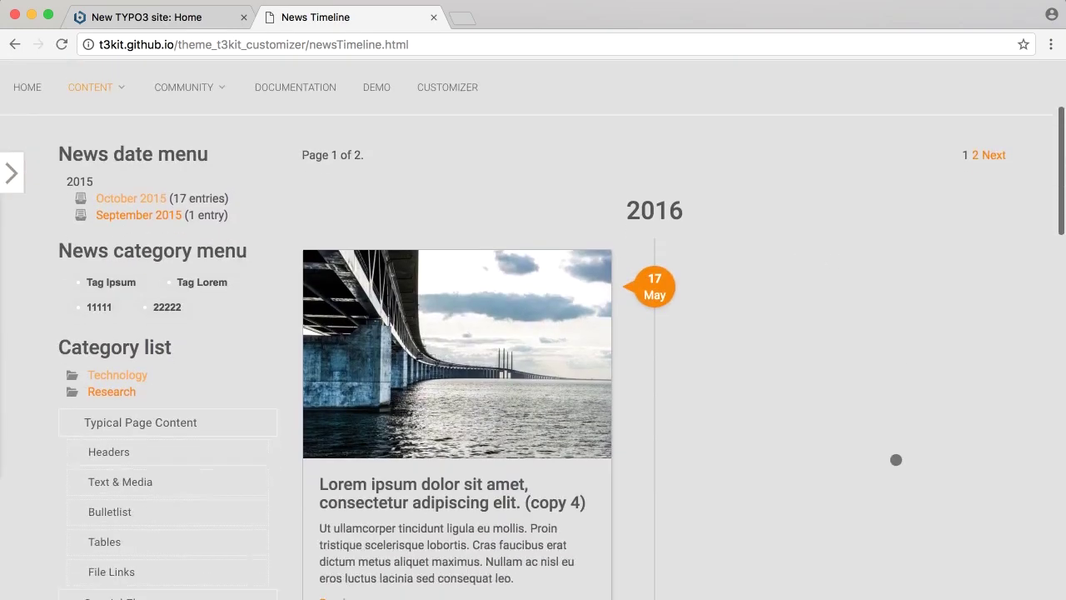
pyautogui.scroll(-10, 896, 445)
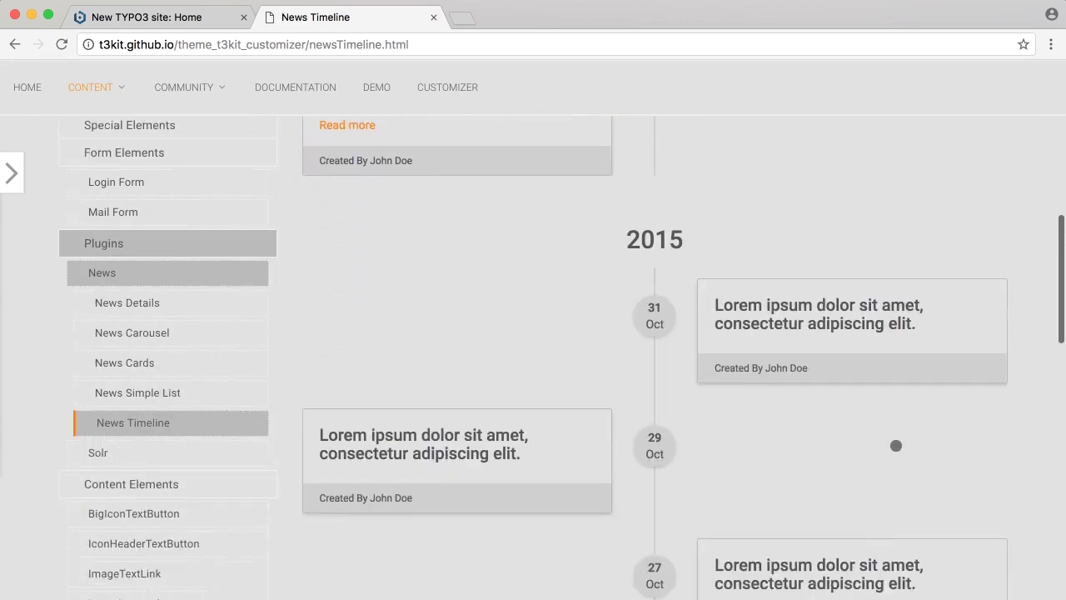
pyautogui.scroll(-2, 897, 445)
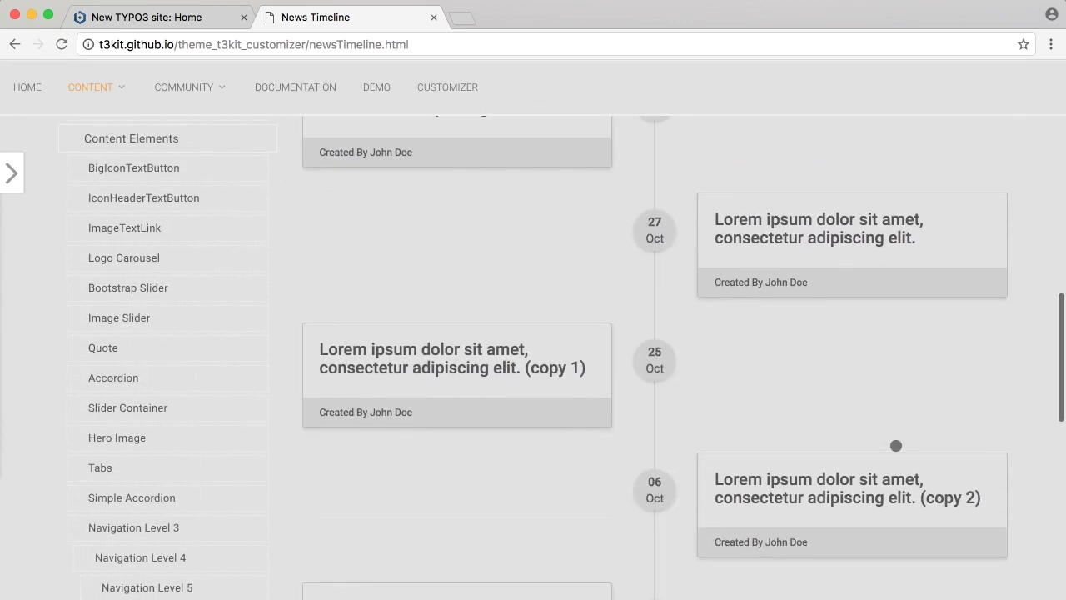
pyautogui.scroll(-15, 896, 446)
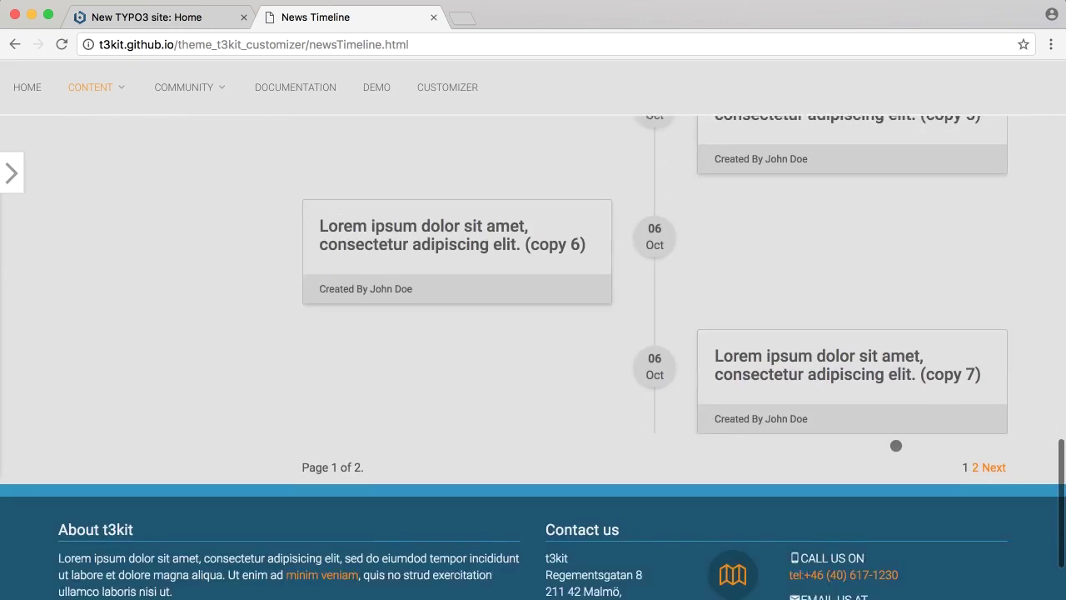
pyautogui.scroll(5, 896, 446)
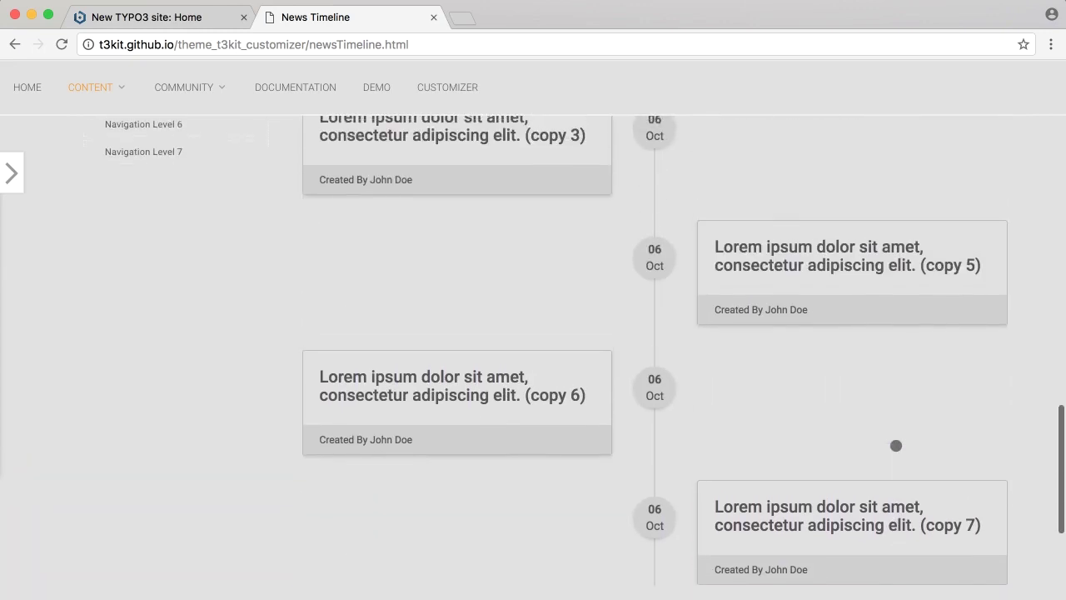
pyautogui.scroll(10, 896, 446)
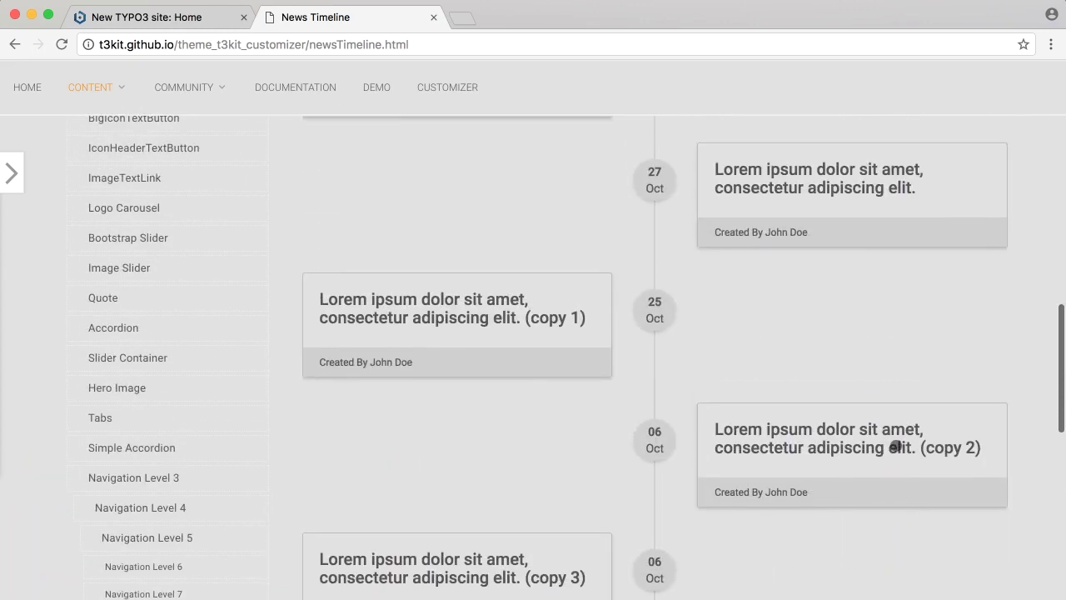
pyautogui.scroll(8, 896, 446)
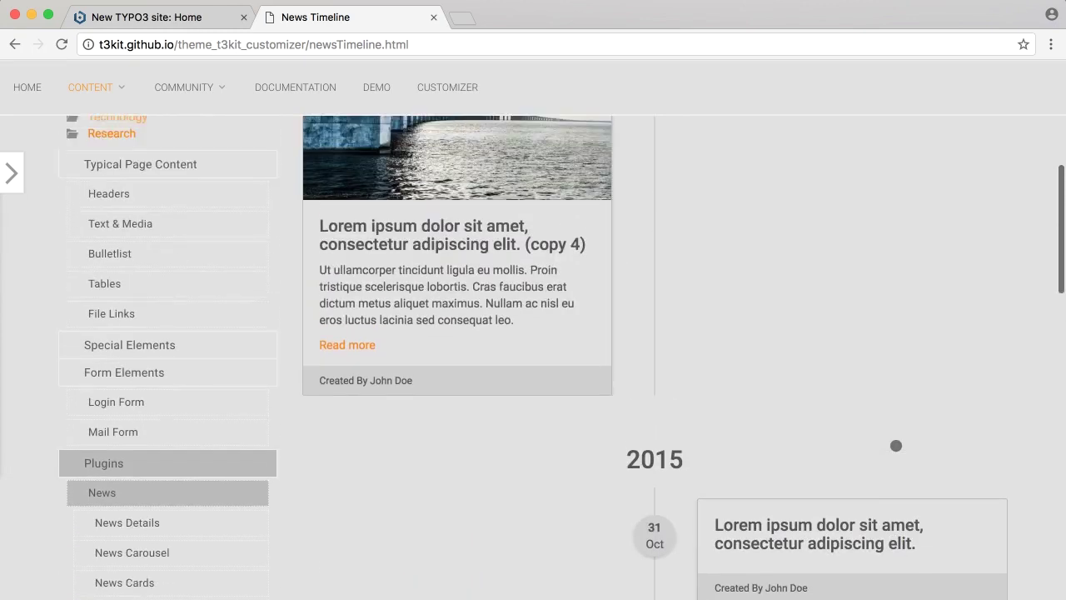
pyautogui.scroll(5, 896, 445)
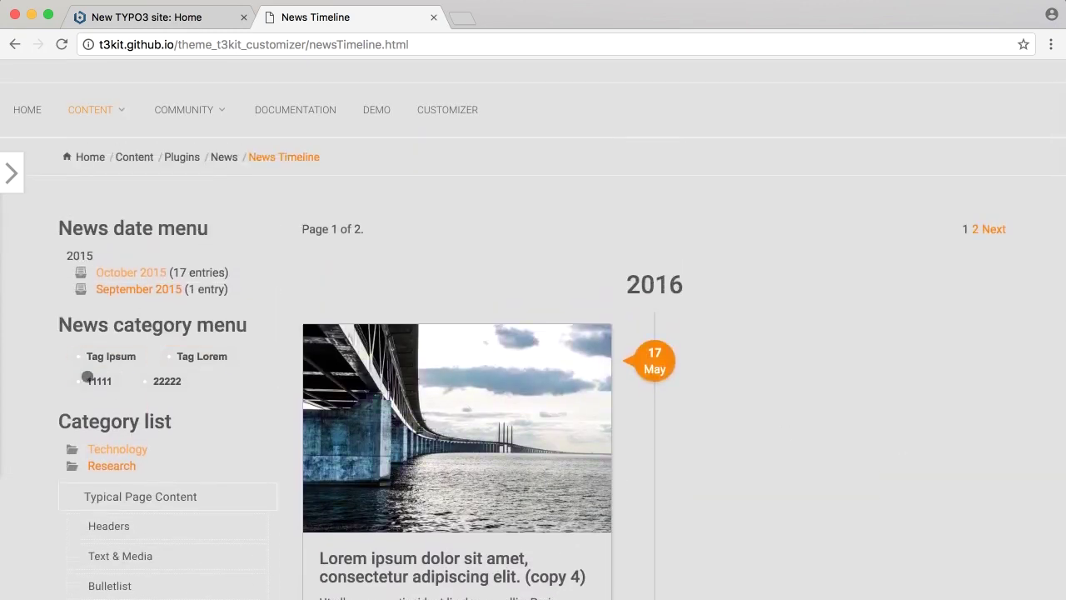
# Step: Examine the side submenu from the Plugins section through Content Elements down to the nested Navigation Level 7 entry
pyautogui.scroll(-5, 92, 450)
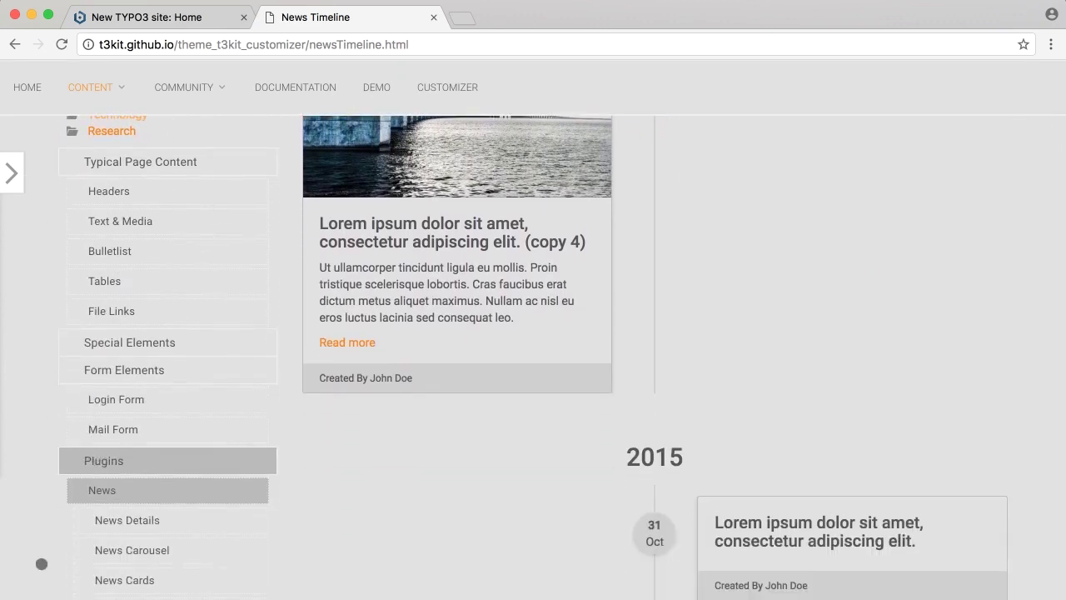
pyautogui.scroll(-3, 120, 482)
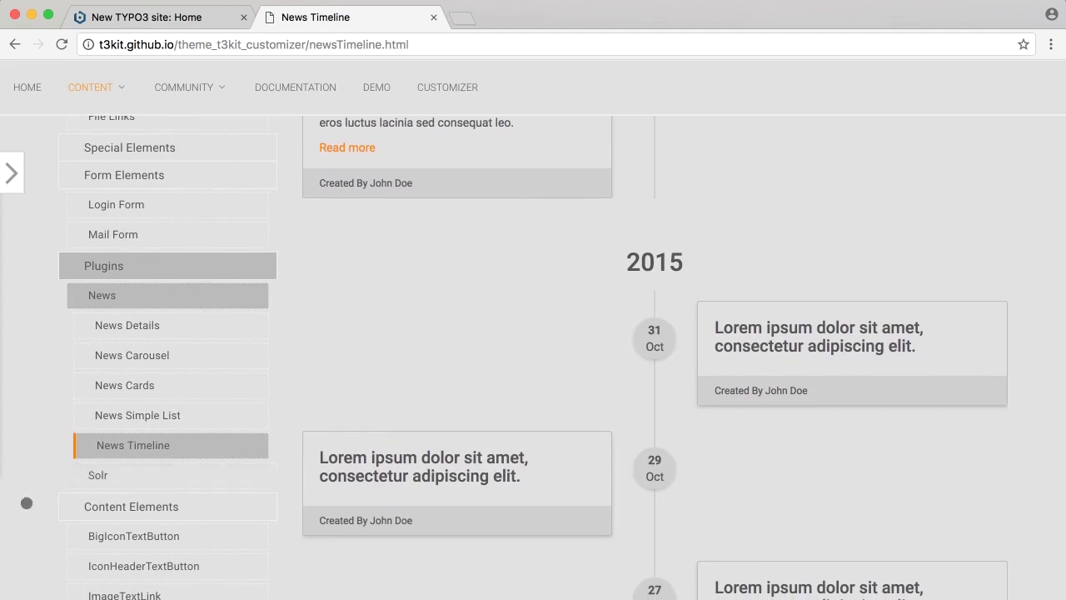
pyautogui.scroll(-2, 27, 503)
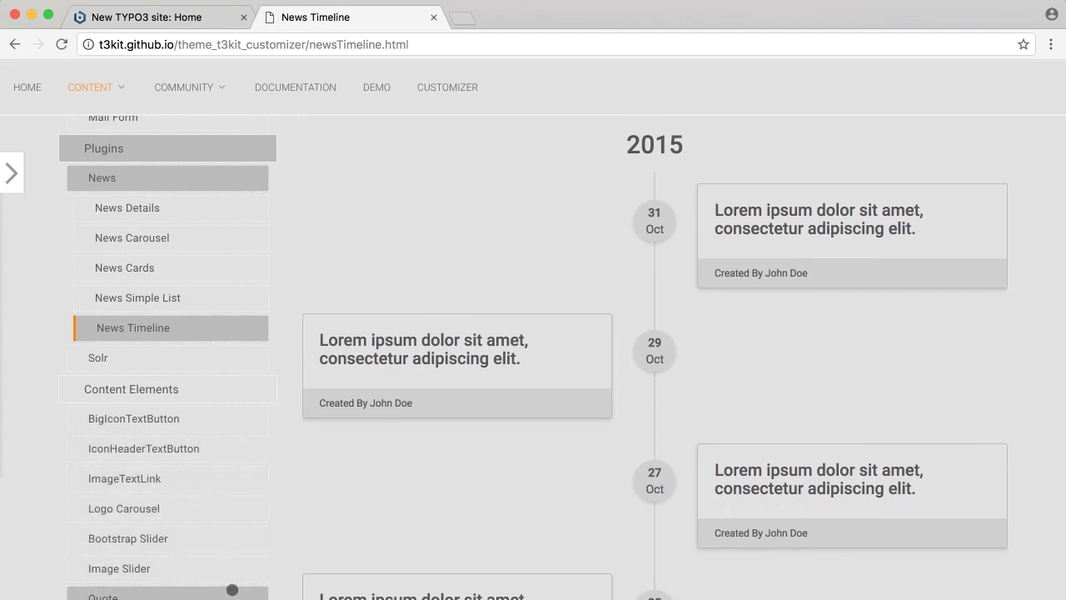
pyautogui.scroll(-7, 232, 590)
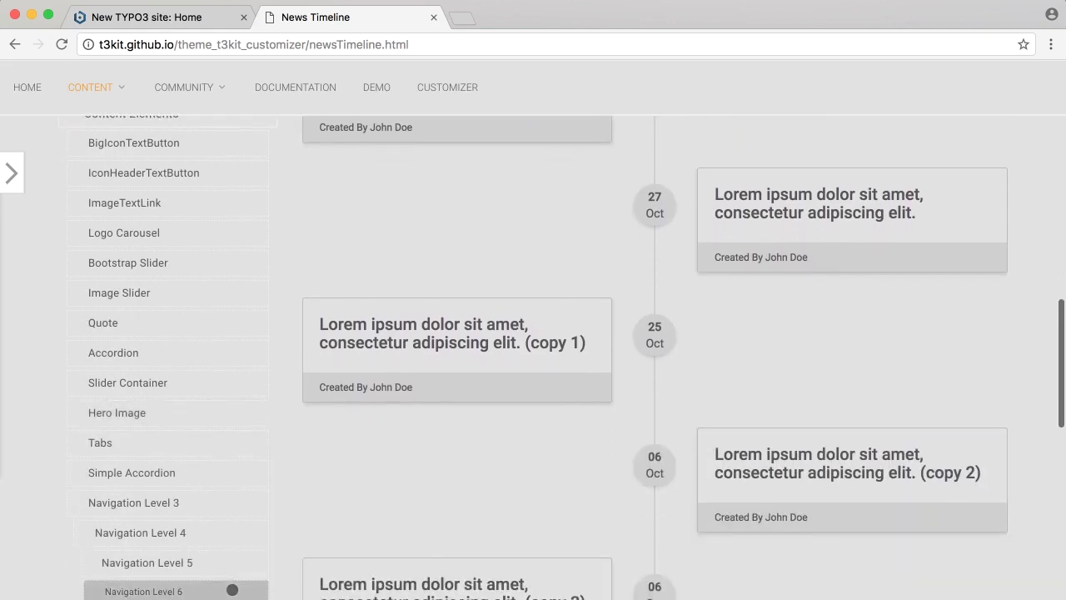
pyautogui.scroll(-3, 233, 590)
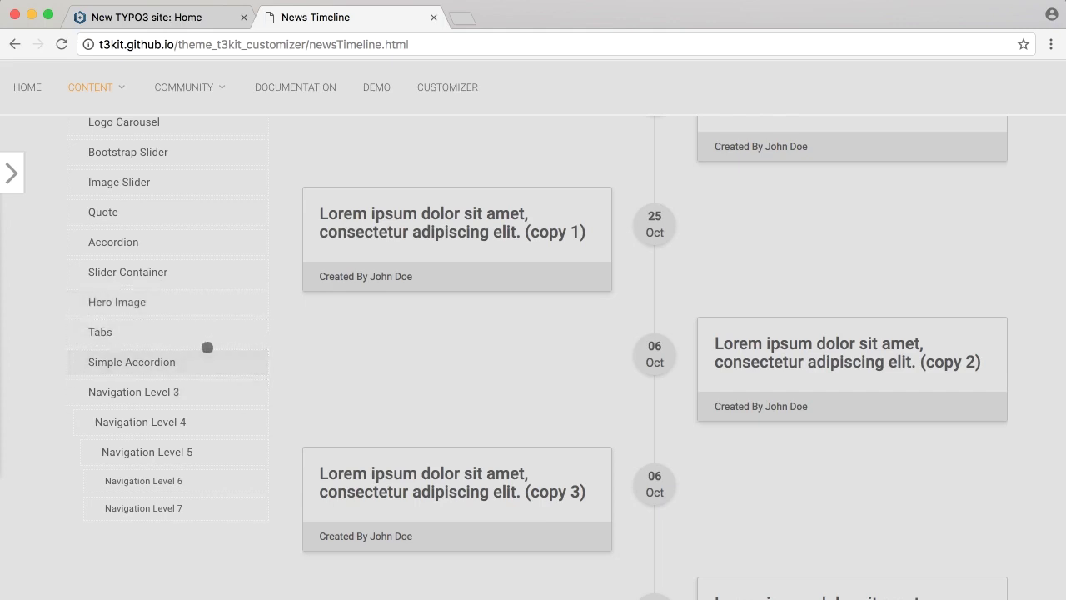
pyautogui.scroll(-2, 47, 474)
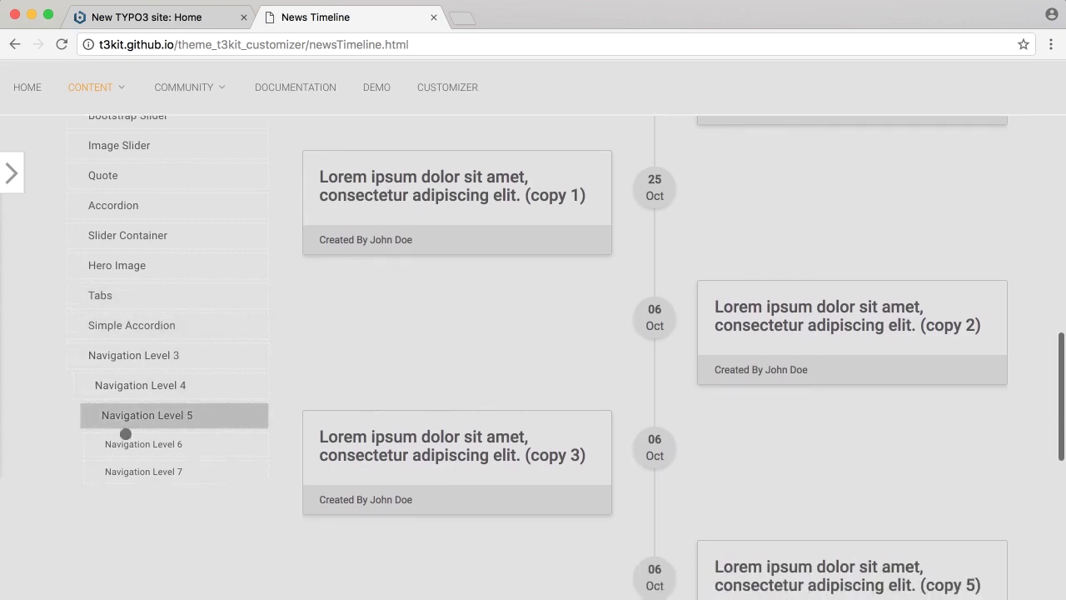
pyautogui.scroll(2, 10, 474)
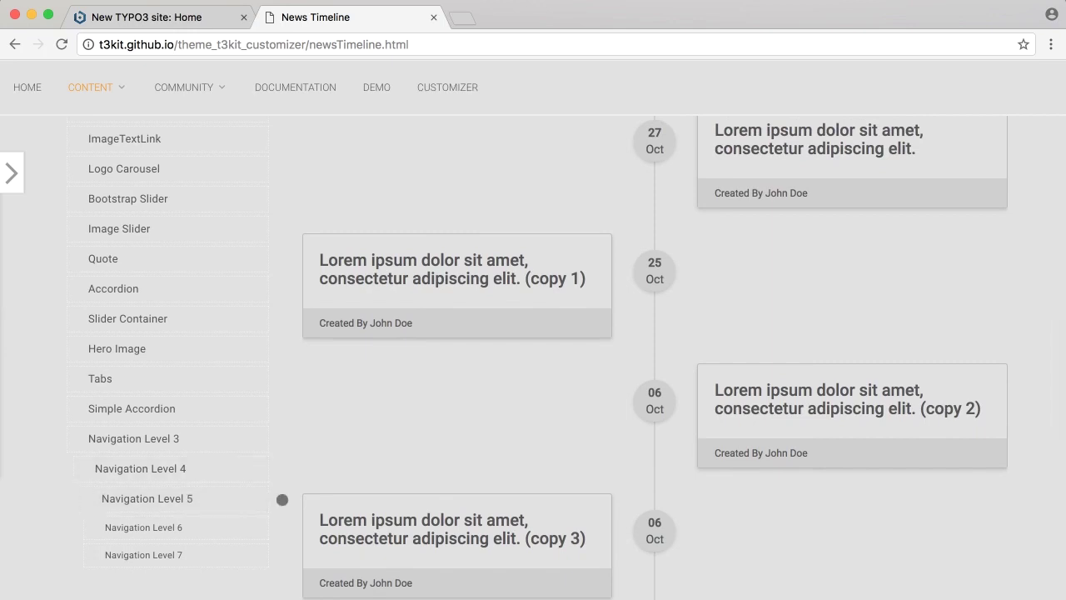
# Step: Open the Text & Media page listed under Typical Page Content in the side submenu
pyautogui.scroll(5, 270, 516)
pyautogui.scroll(8, 174, 243)
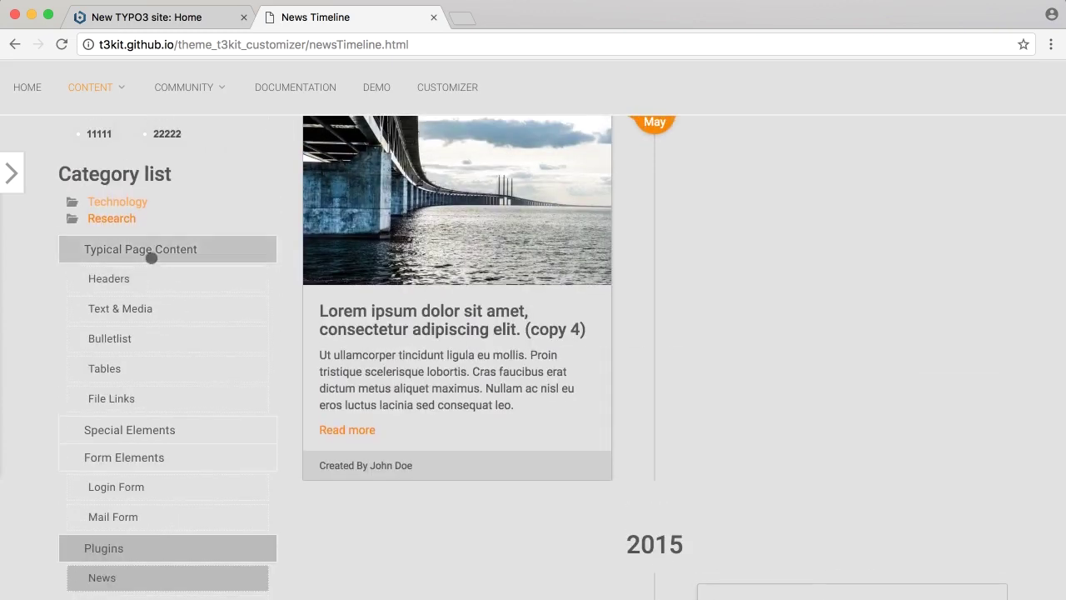
pyautogui.click(134, 309)
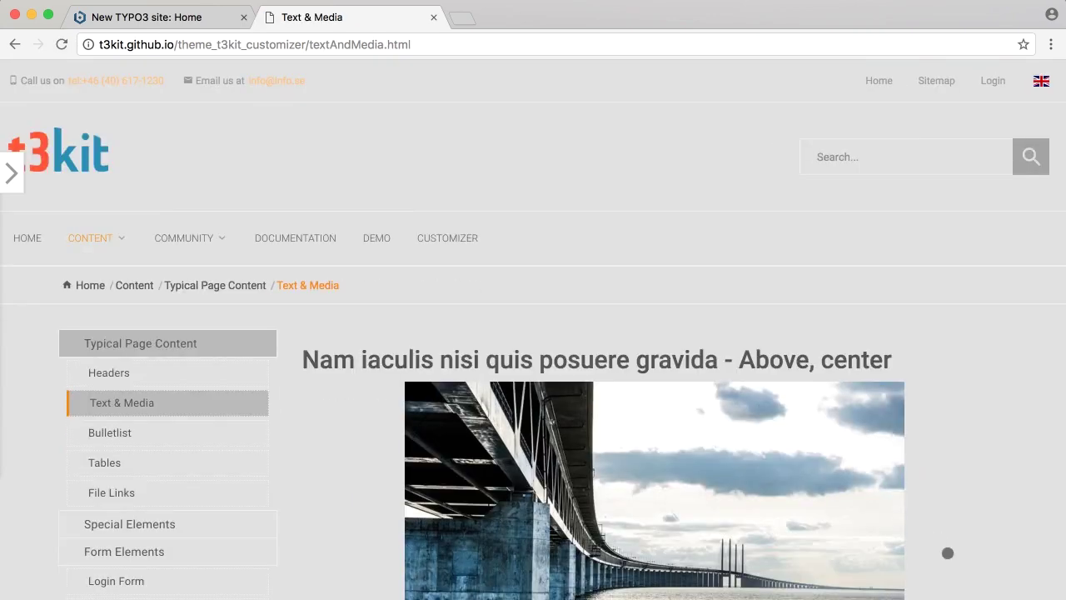
# Step: Examine the Text & Media page's image placement samples from Above, center down to In text, left
pyautogui.scroll(-3, 947, 552)
pyautogui.scroll(-4, 947, 552)
pyautogui.rightClick(947, 549)
pyautogui.click(1005, 528)
pyautogui.scroll(-10, 1006, 529)
pyautogui.scroll(-9, 1005, 528)
pyautogui.scroll(-5, 1005, 528)
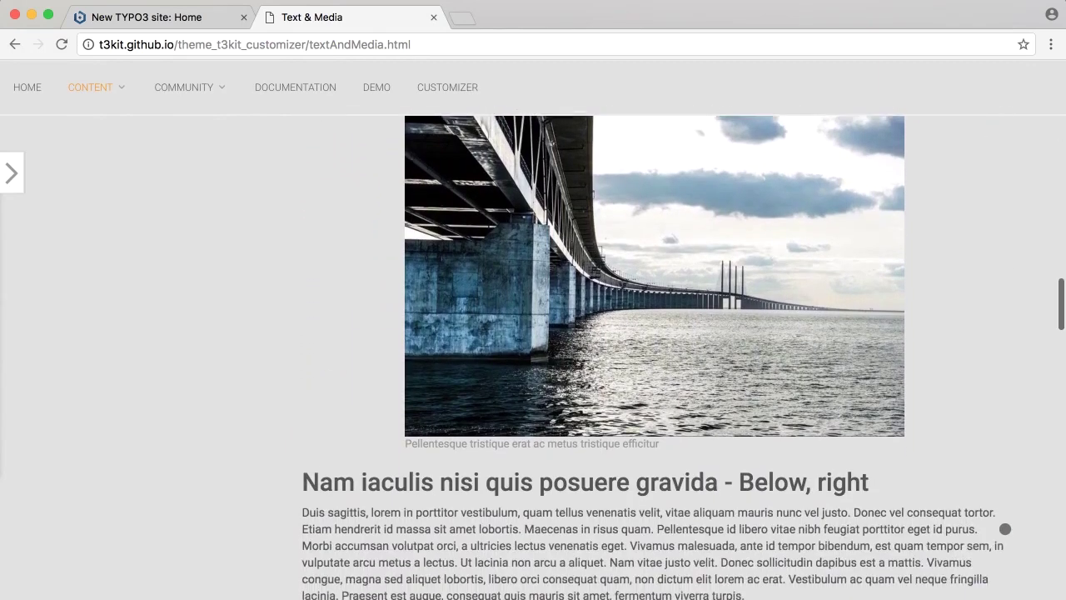
pyautogui.scroll(-5, 1005, 528)
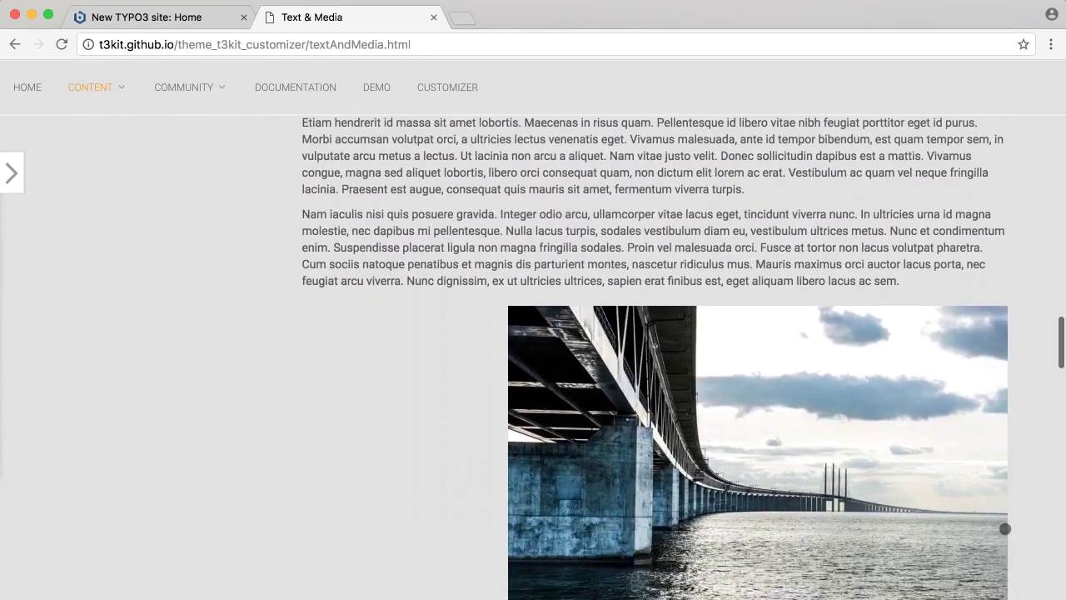
pyautogui.scroll(-2, 1006, 528)
pyautogui.scroll(-7, 1006, 528)
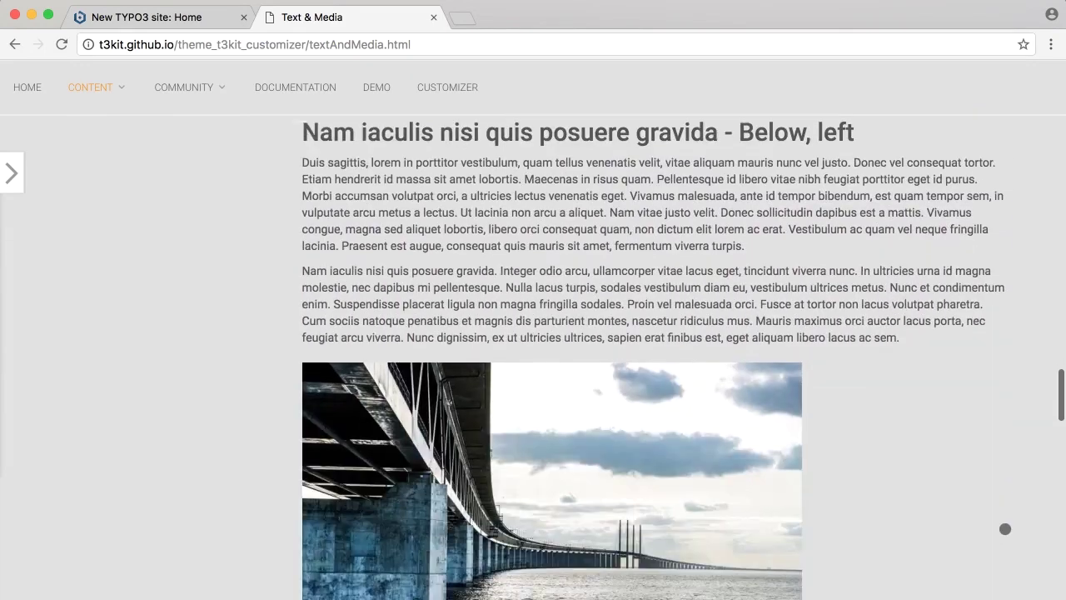
pyautogui.scroll(-2, 1006, 528)
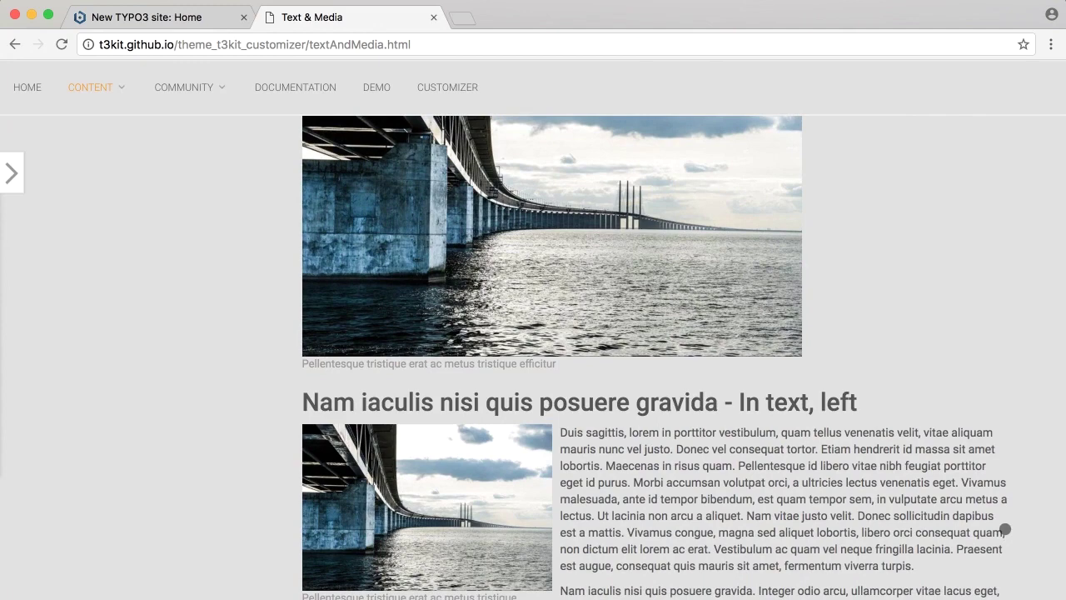
# Step: Examine the Text & Media page's image placement samples from In text, left down to Beside text, left
pyautogui.scroll(-4, 972, 581)
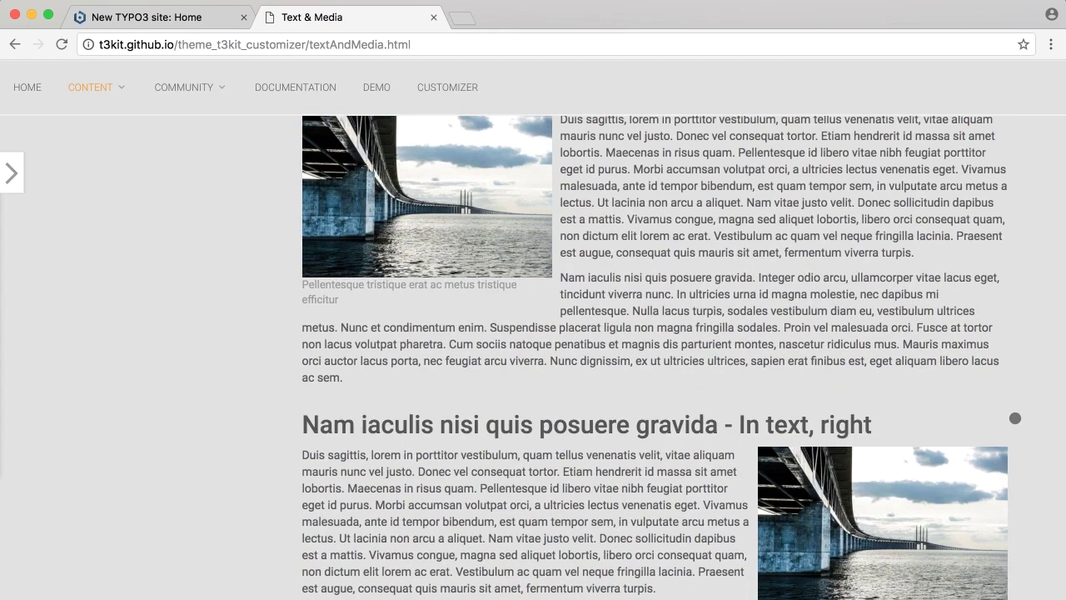
pyautogui.scroll(-5, 1016, 418)
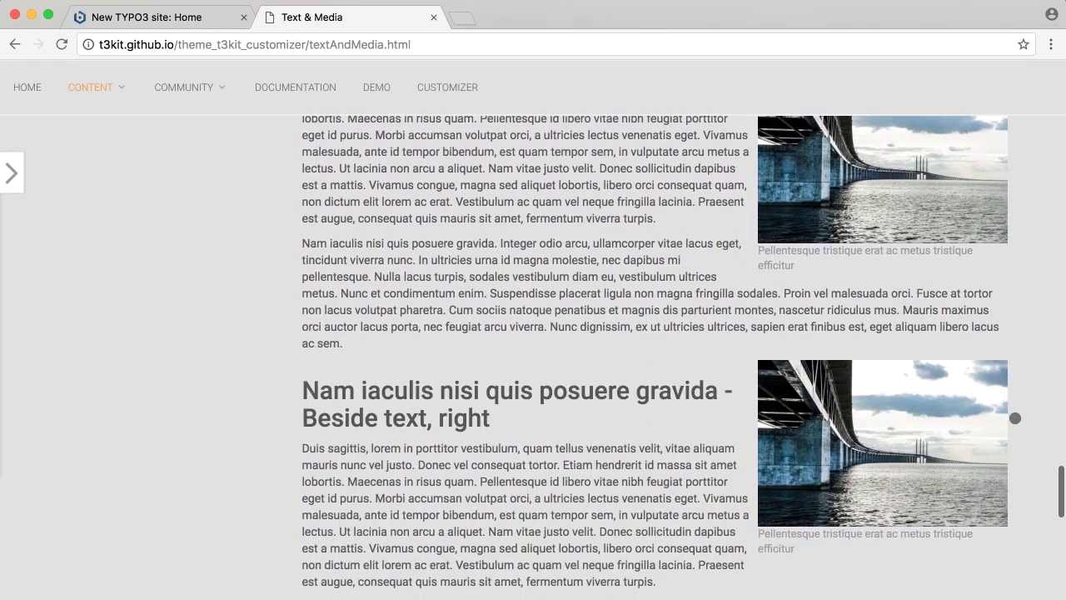
pyautogui.scroll(-5, 1015, 418)
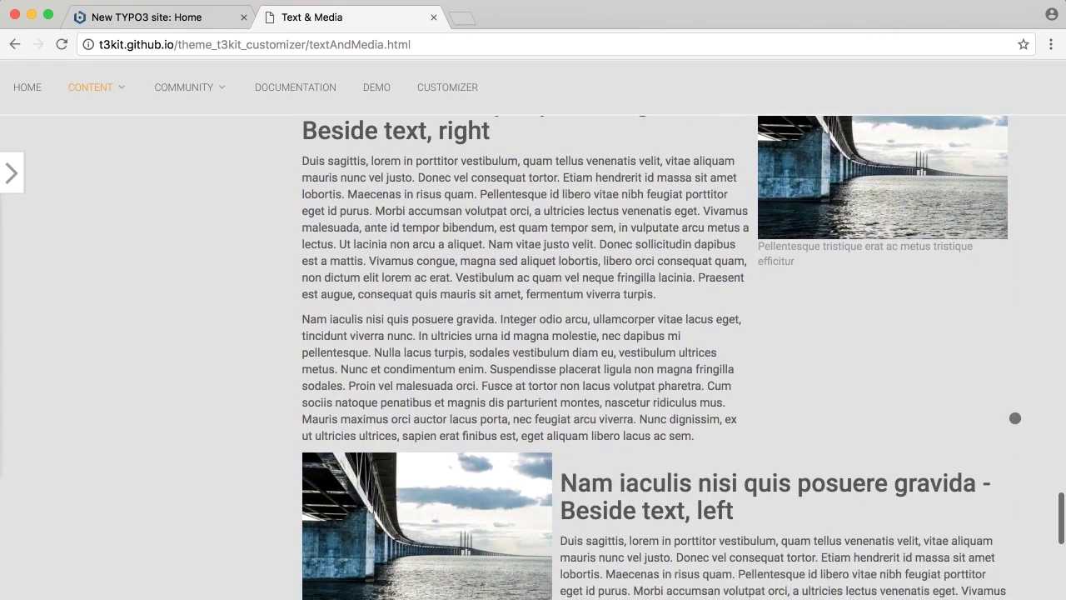
pyautogui.scroll(-2, 1015, 418)
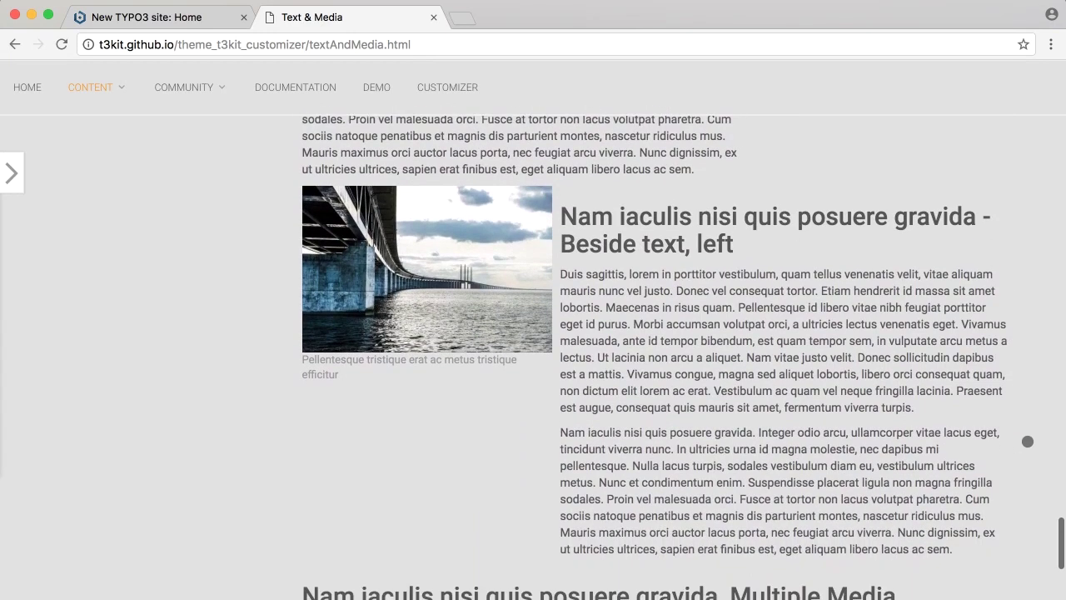
# Step: Return to the customizer demo's Home page and open t3kit.com in a new browser tab
pyautogui.click(19, 86)
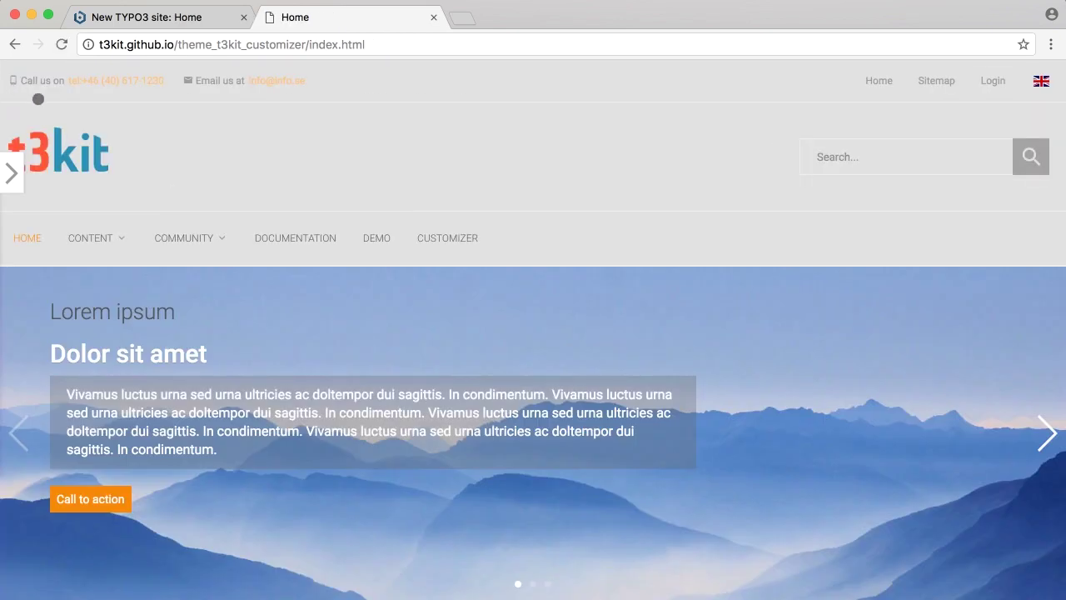
pyautogui.click(456, 16)
pyautogui.write('t3')
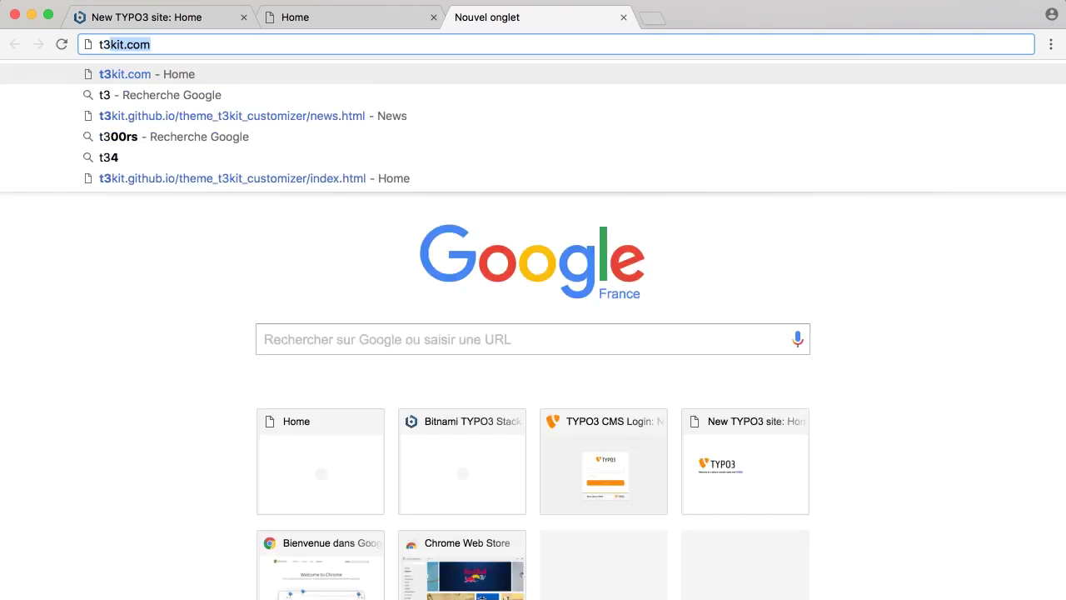
pyautogui.press('Return')
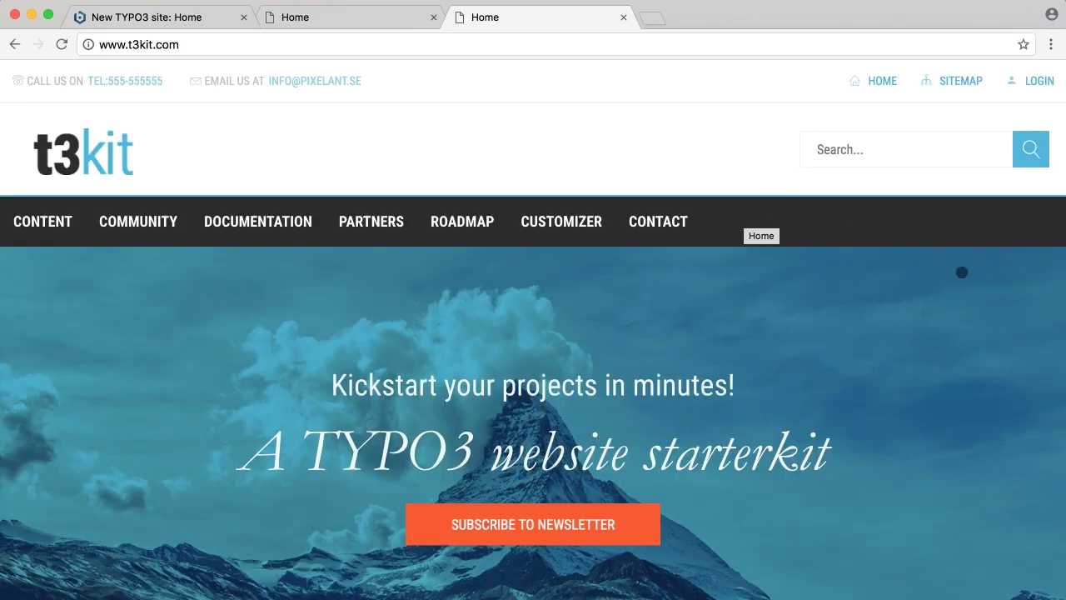
# Step: Examine the t3kit.com homepage from the hero banner through the feature blocks to the testimonials and partner logos, and back up
pyautogui.scroll(-3, 952, 418)
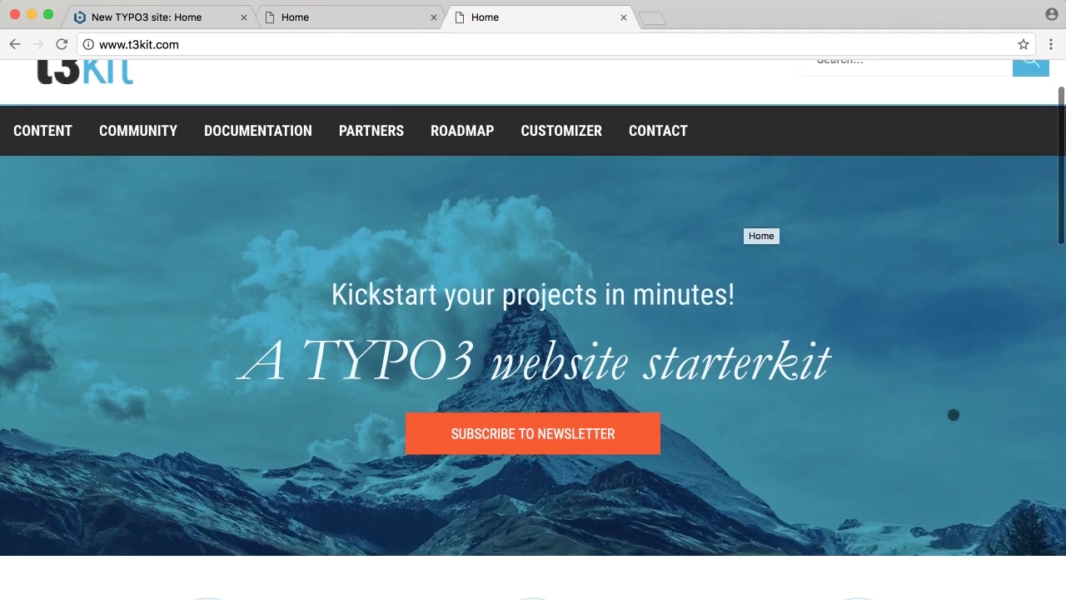
pyautogui.scroll(-2, 954, 415)
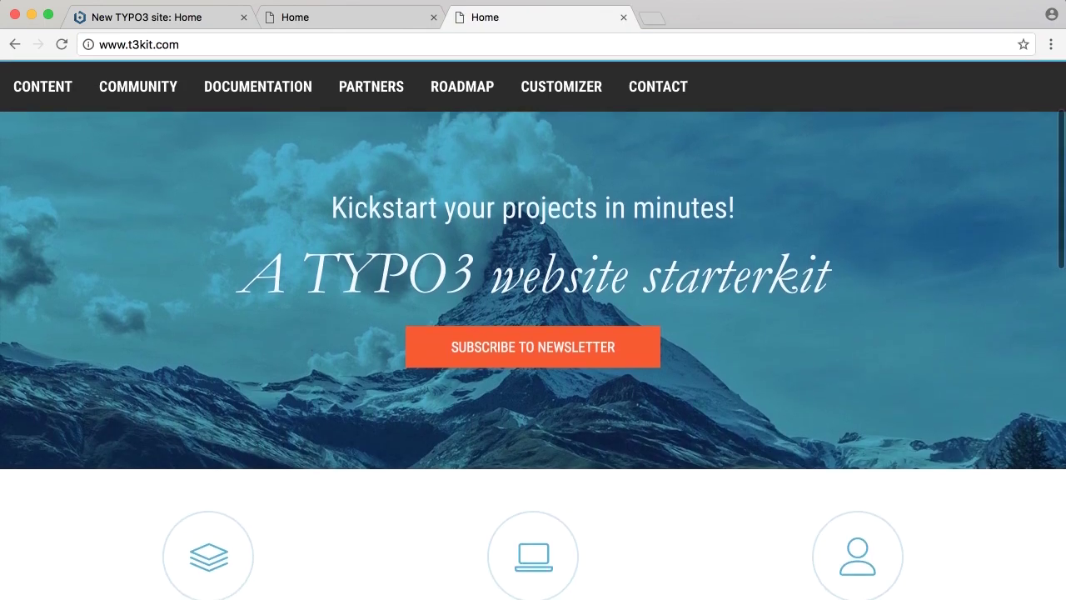
pyautogui.scroll(-5, 533, 356)
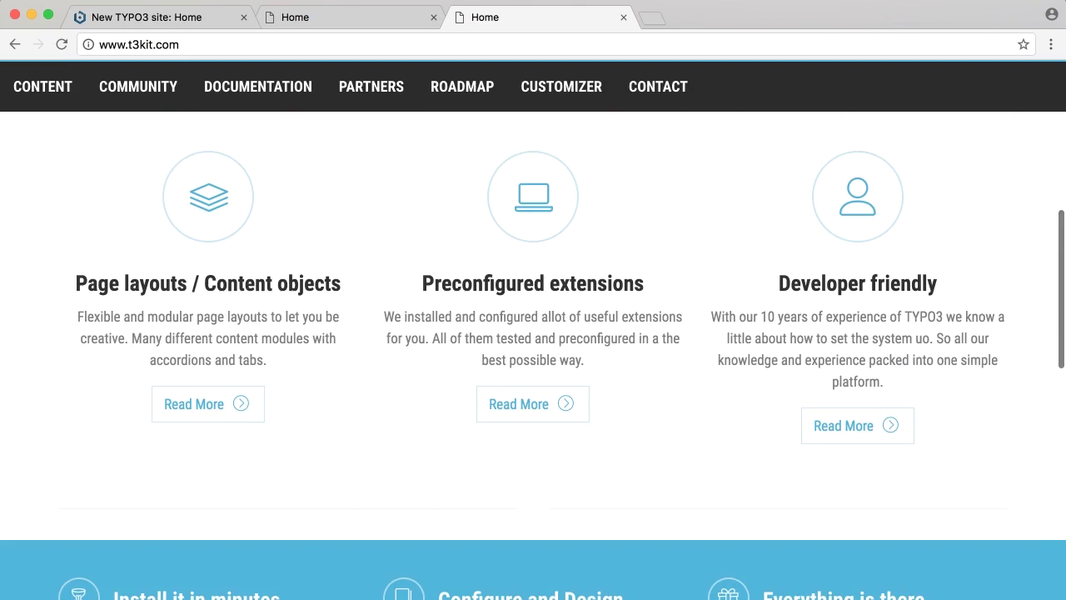
pyautogui.scroll(-1, 534, 356)
pyautogui.scroll(1, 534, 355)
pyautogui.scroll(-1, 533, 356)
pyautogui.scroll(-1, 533, 356)
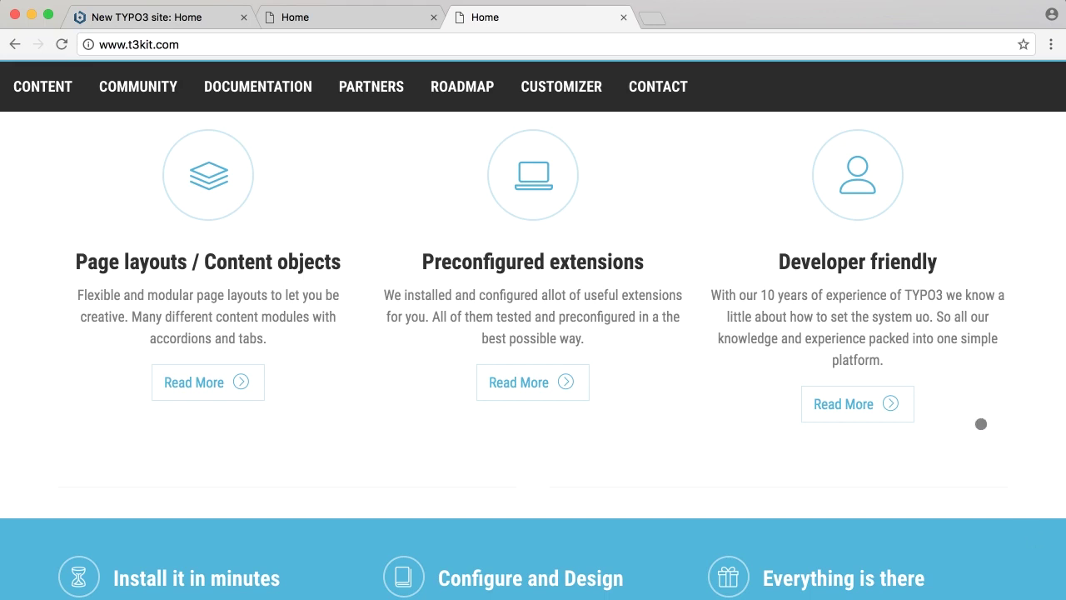
pyautogui.scroll(-5, 981, 424)
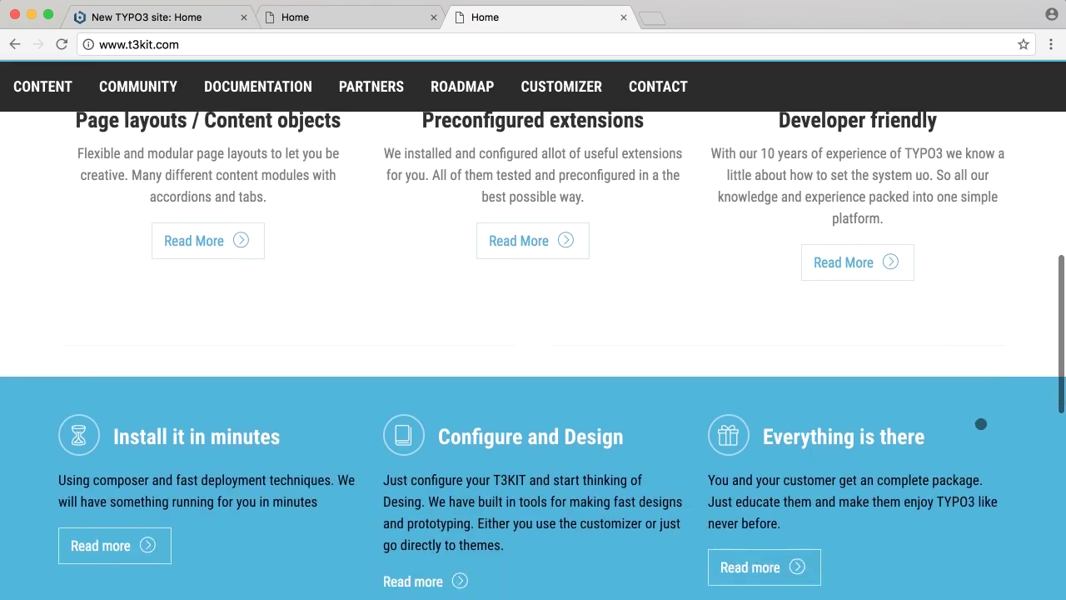
pyautogui.scroll(-10, 984, 471)
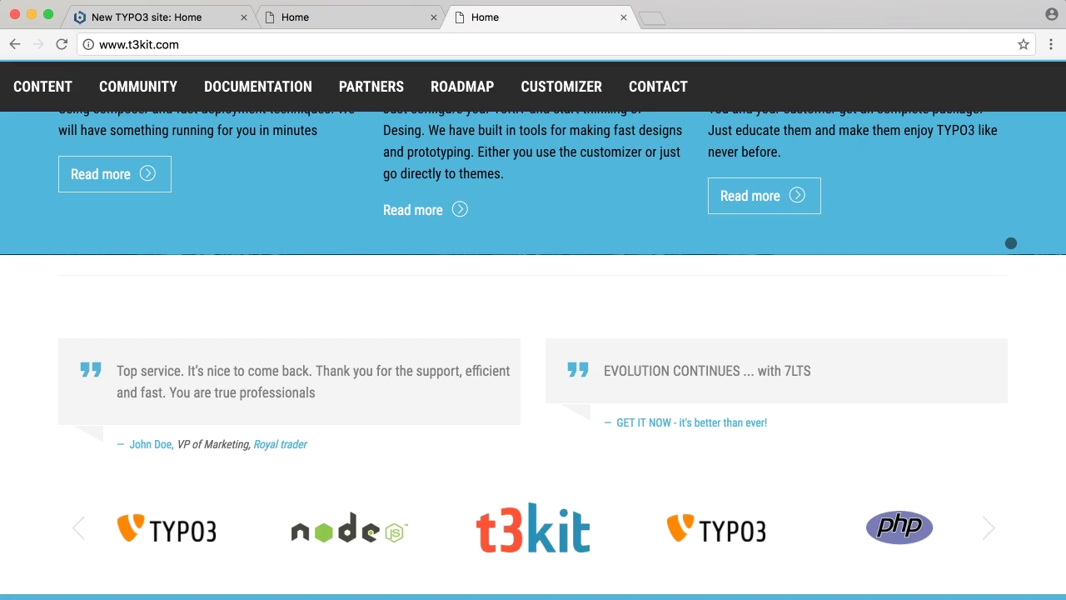
pyautogui.scroll(15, 1011, 243)
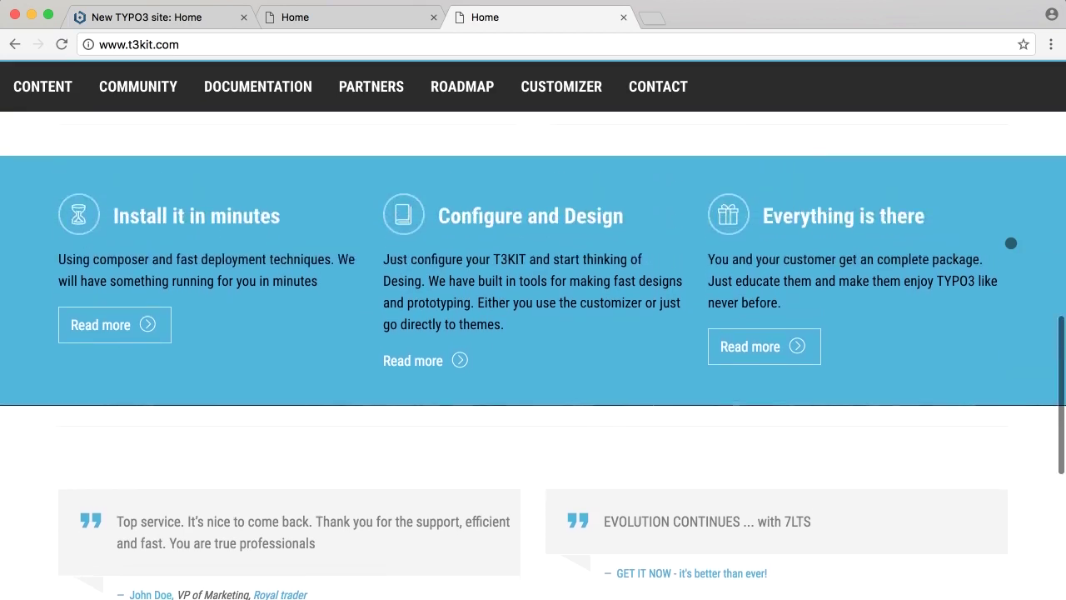
pyautogui.scroll(10, 1011, 243)
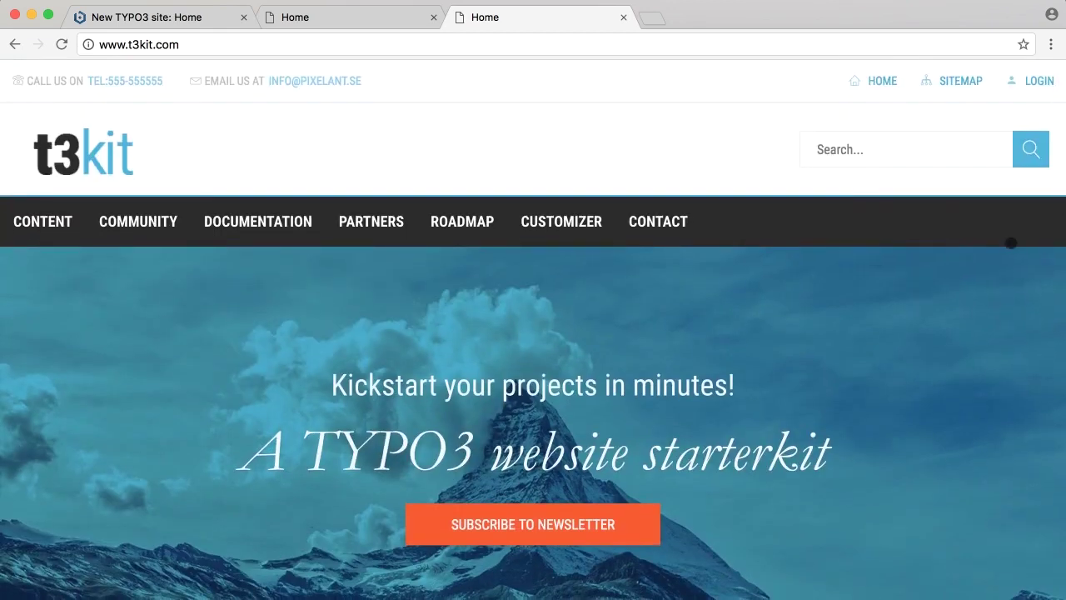
pyautogui.click(160, 19)
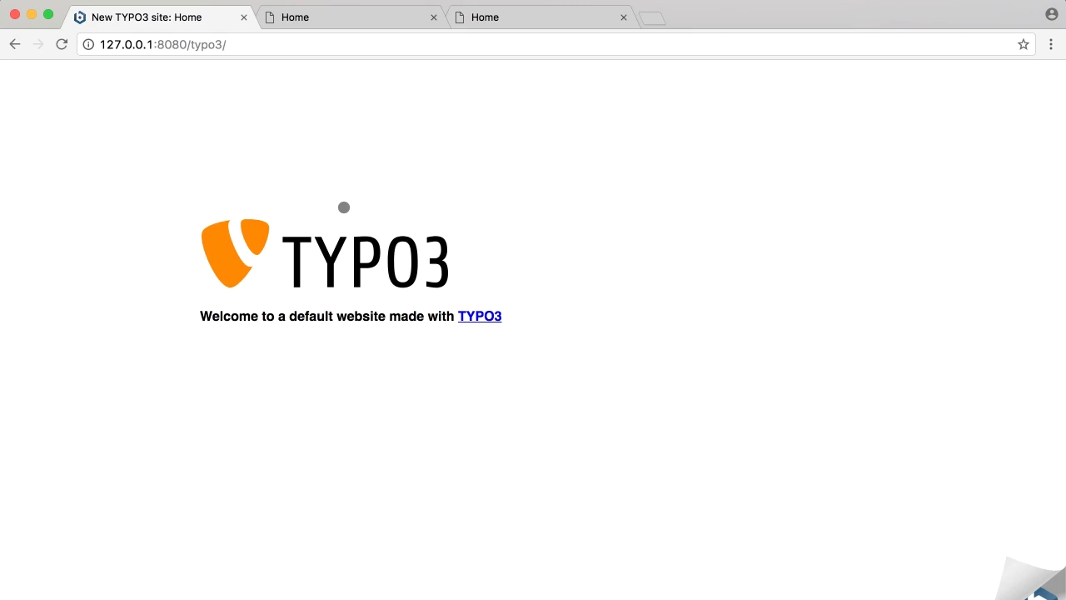
pyautogui.press('super+t')
pyautogui.write('bitna')
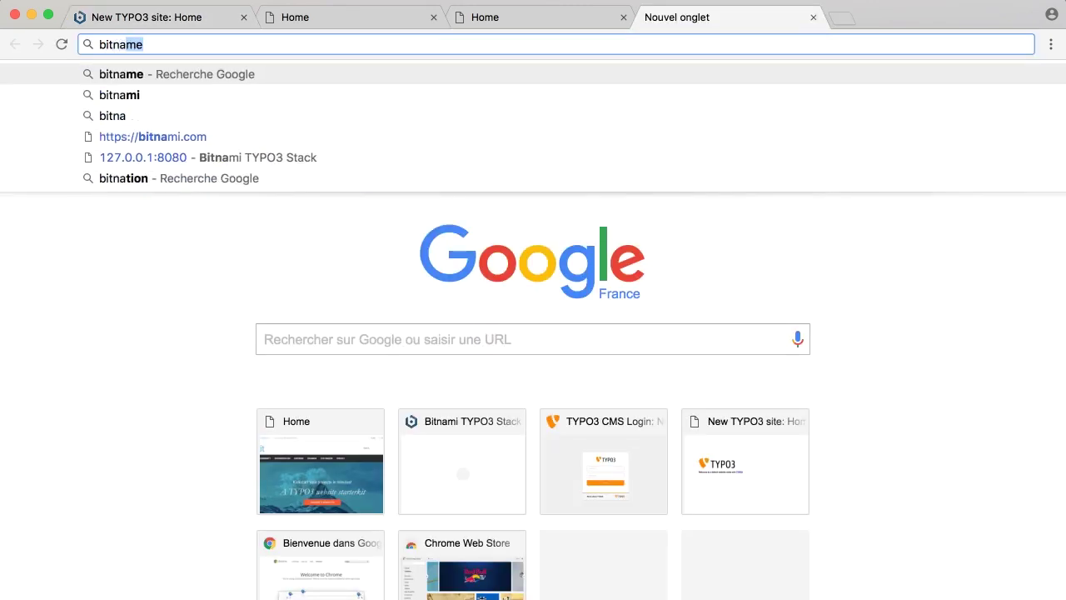
pyautogui.press('Down')
pyautogui.press('Down')
pyautogui.press('Down')
pyautogui.press('Return')
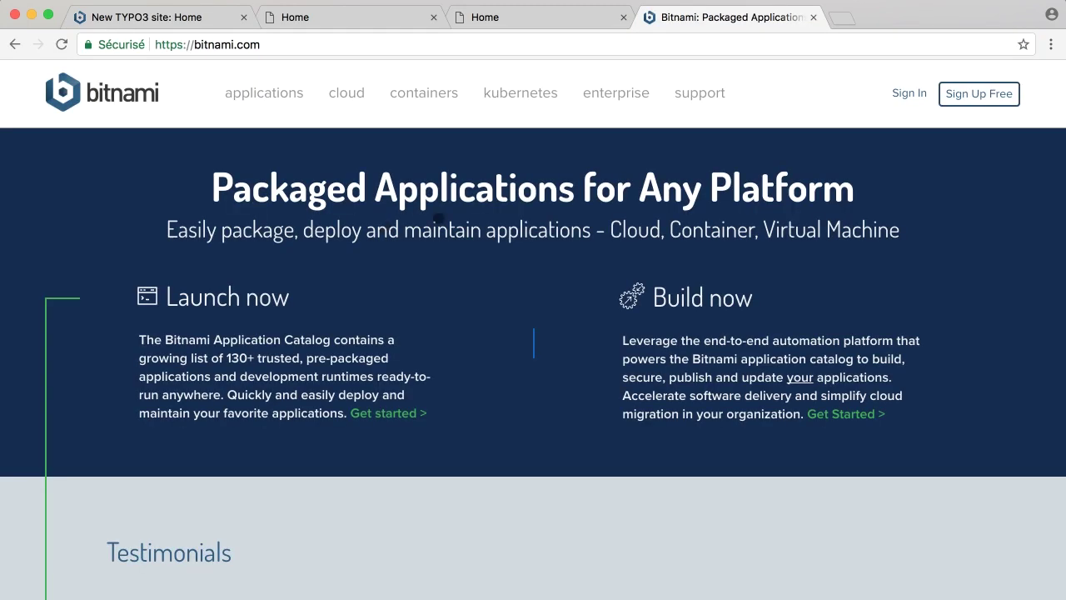
# Step: Search Bitnami's application catalog for typo3 and open the TYPO3 stack page
pyautogui.scroll(-1, 485, 317)
pyautogui.click(262, 95)
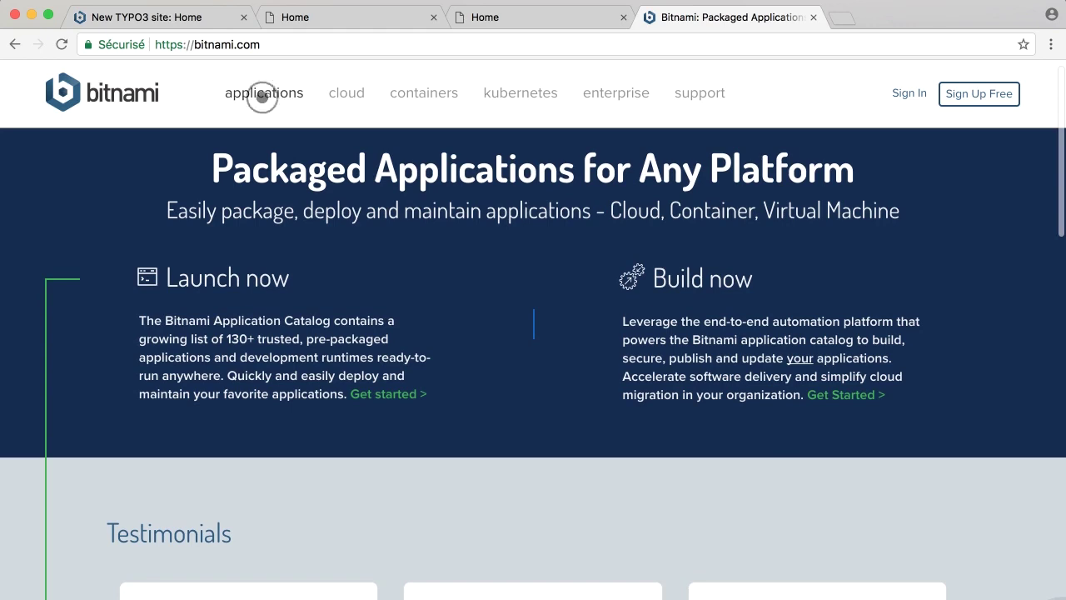
pyautogui.click(271, 394)
pyautogui.write('typo3')
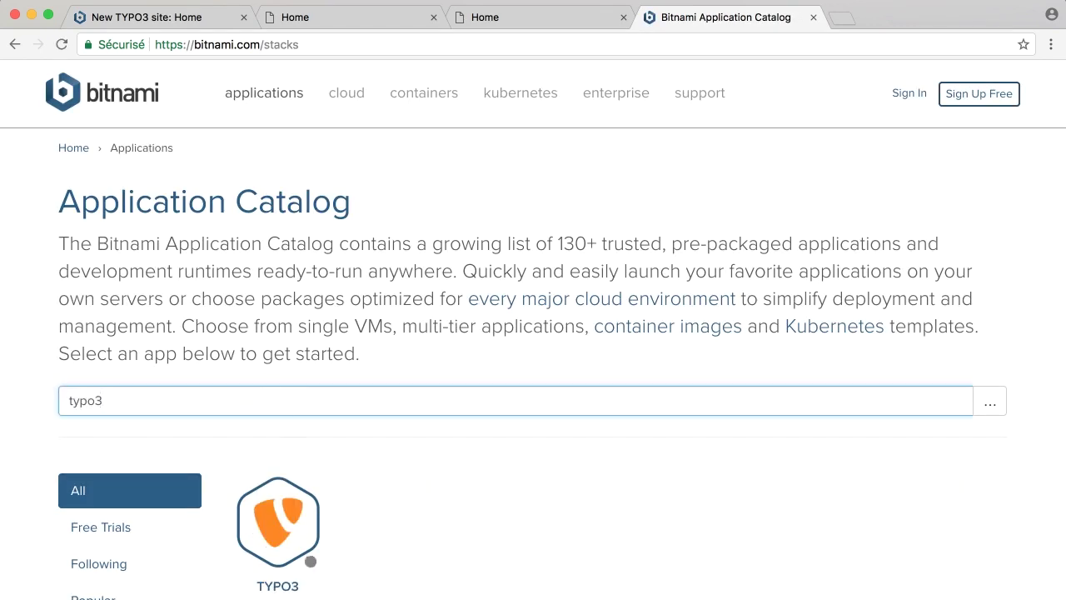
pyautogui.scroll(-3, 534, 333)
pyautogui.scroll(-3, 278, 283)
pyautogui.click(276, 287)
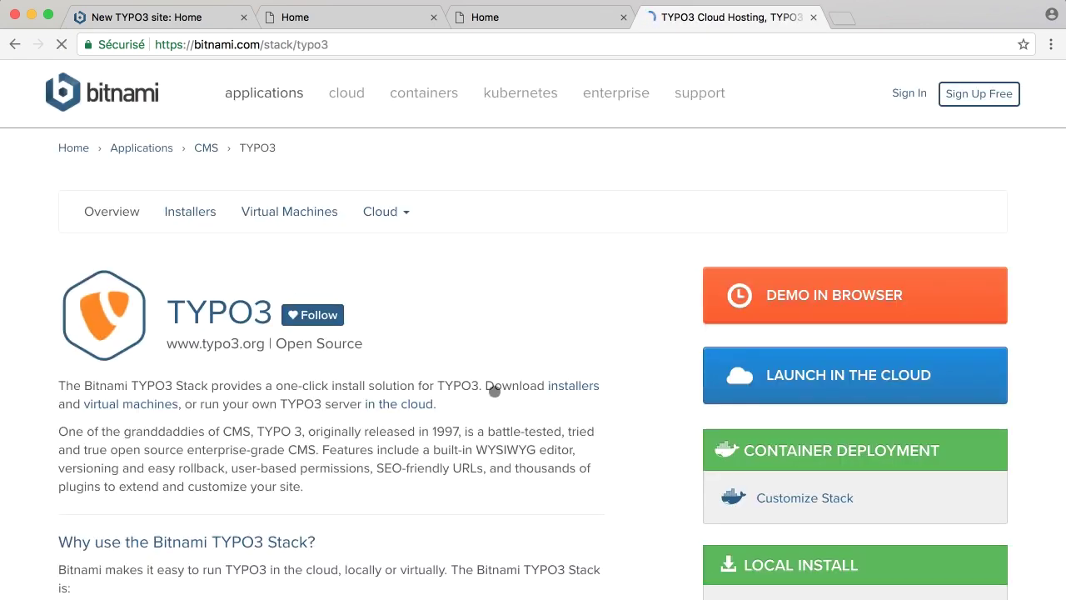
# Step: Start the download of the bitnami-typo3-8.7.4-1-osx-x86_64 local installer, skipping the sign-in
pyautogui.scroll(-3, 502, 404)
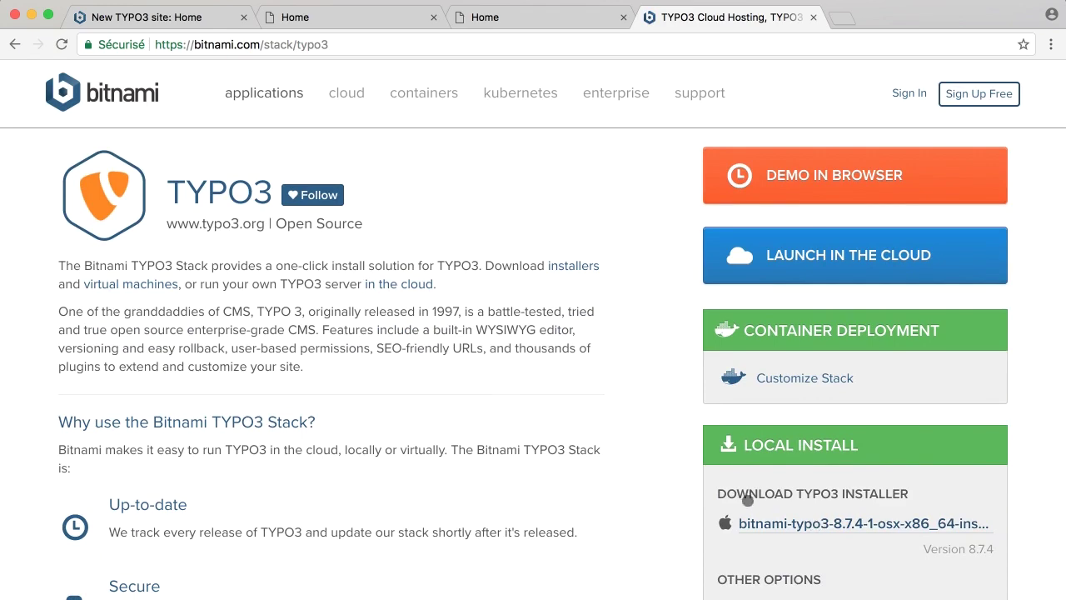
pyautogui.click(765, 521)
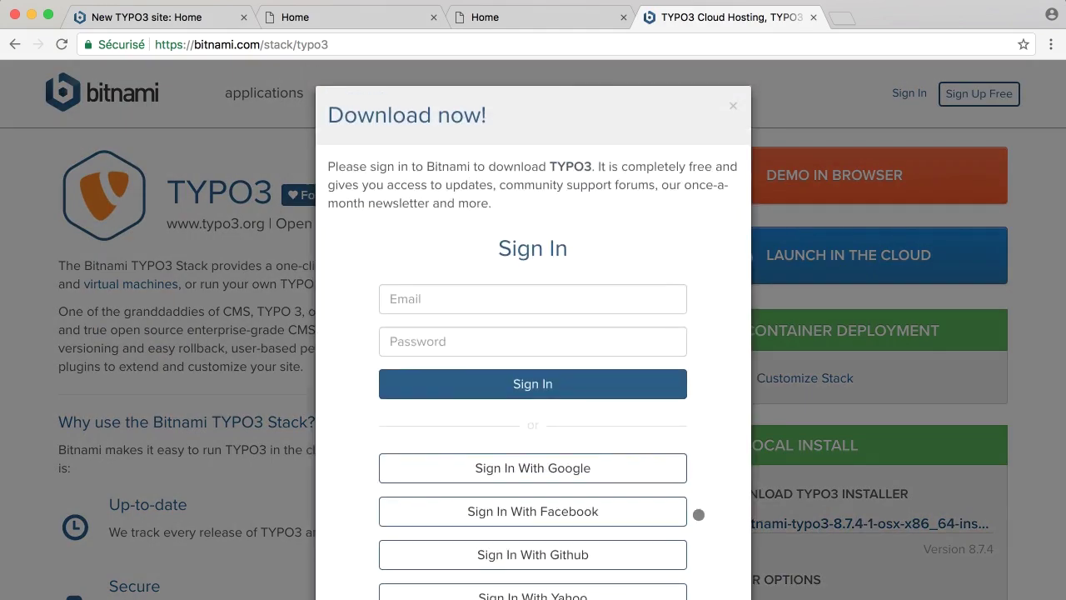
pyautogui.scroll(-2, 697, 510)
pyautogui.click(540, 585)
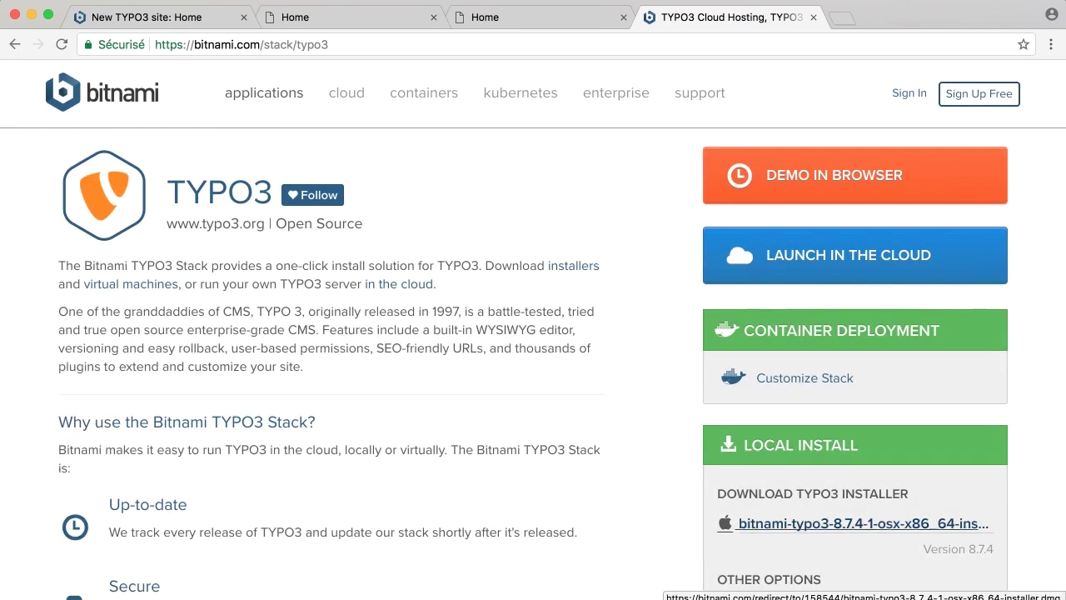
# Step: Cancel the running installer download and go back to the Bitnami TYPO3 stack page
pyautogui.click(177, 599)
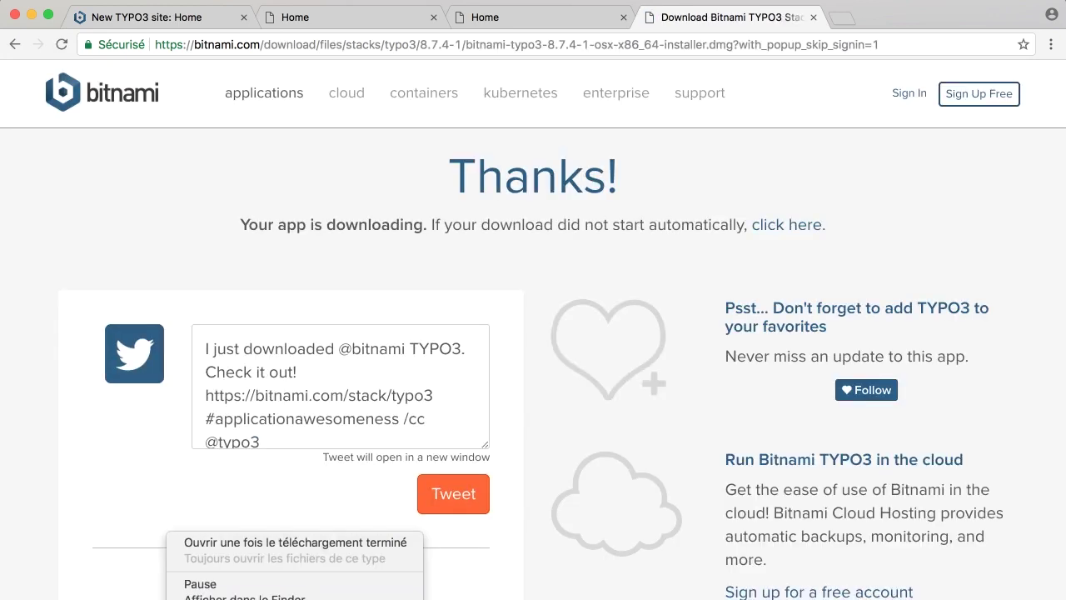
pyautogui.click(281, 598)
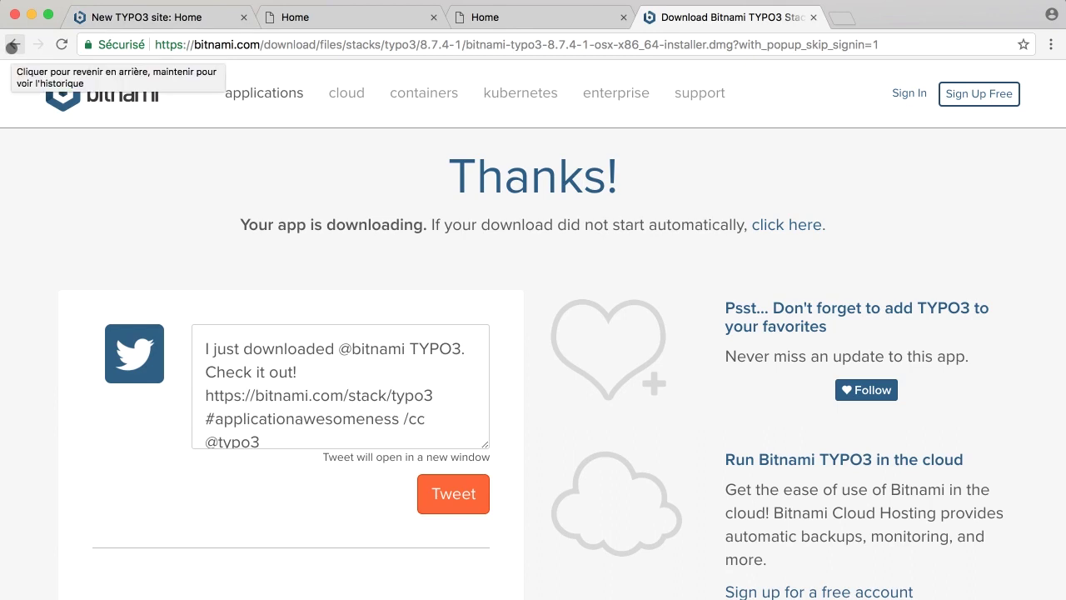
pyautogui.click(11, 46)
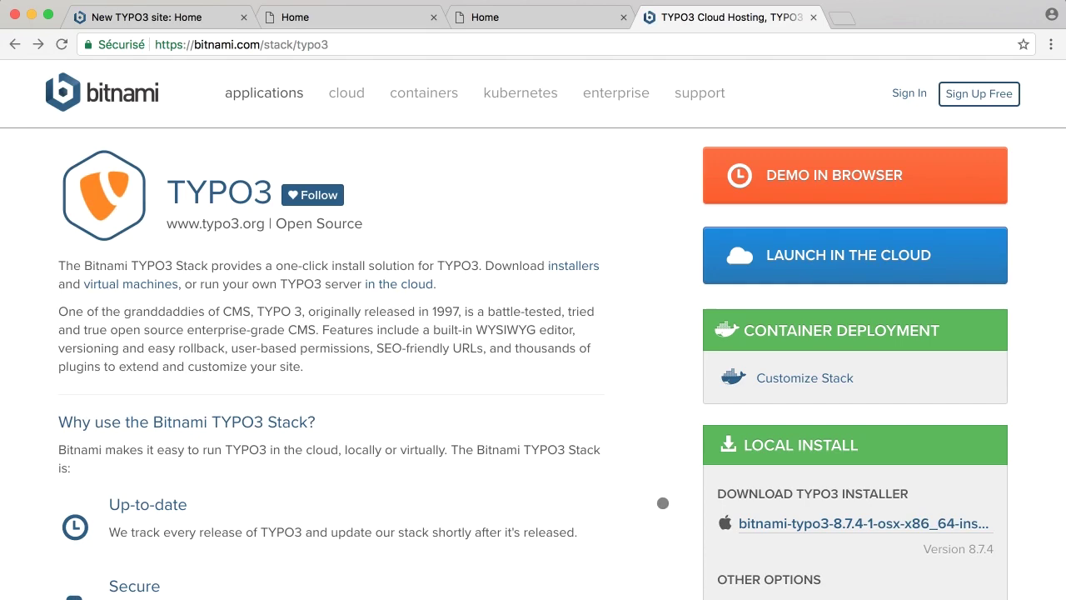
# Step: Review the Bitnami stack page's install options, close its tab and return to the local TYPO3 site
pyautogui.scroll(-3, 663, 504)
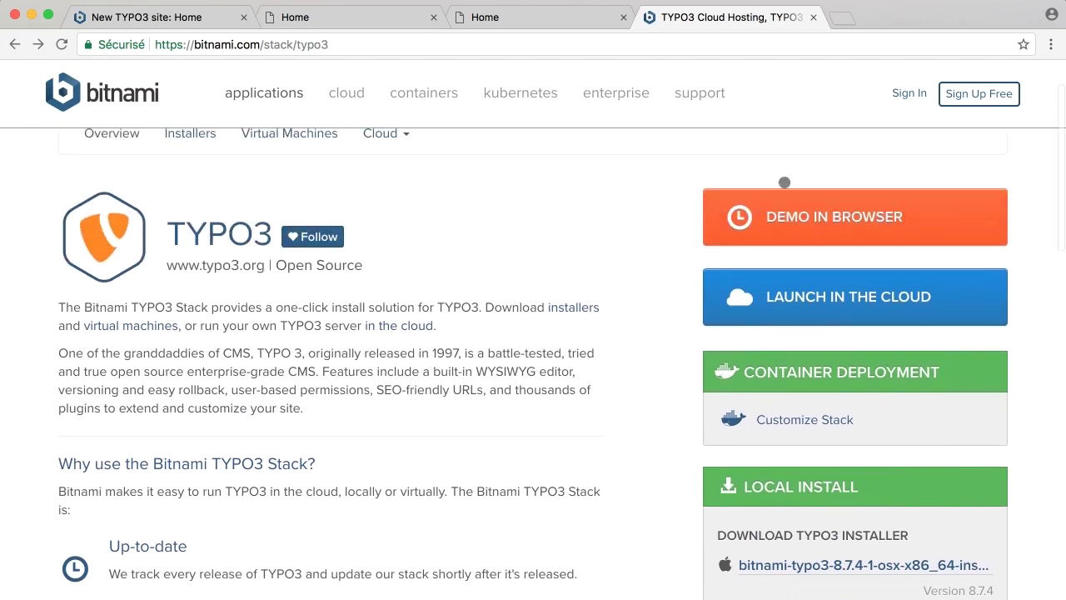
pyautogui.click(813, 16)
pyautogui.click(202, 16)
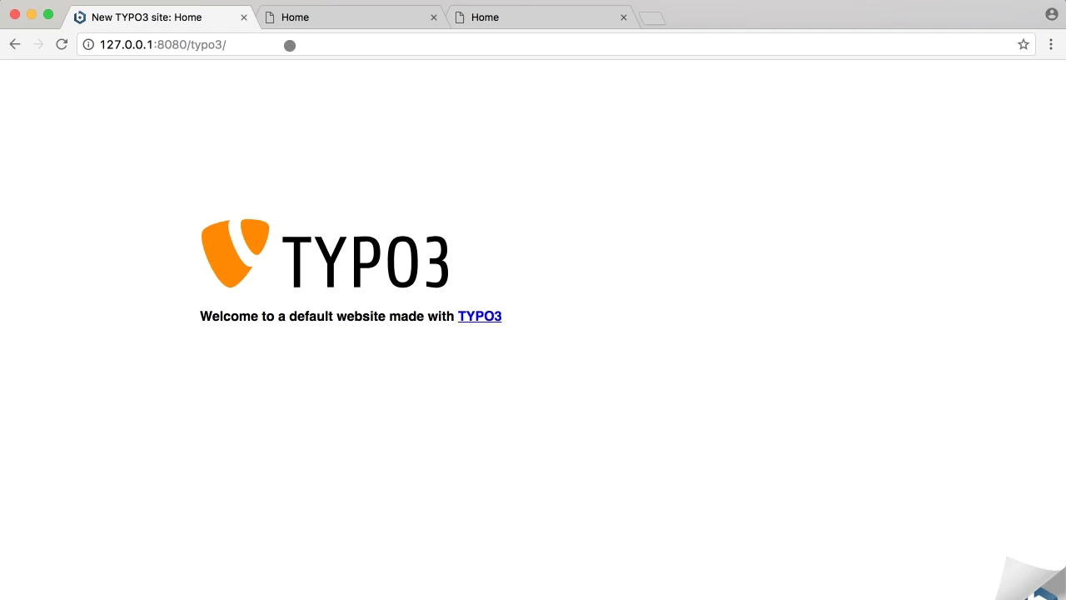
# Step: Open the local TYPO3 backend by extending the site address to 127.0.0.1:8080/typo3/typo3
pyautogui.click(289, 44)
pyautogui.press('Right')
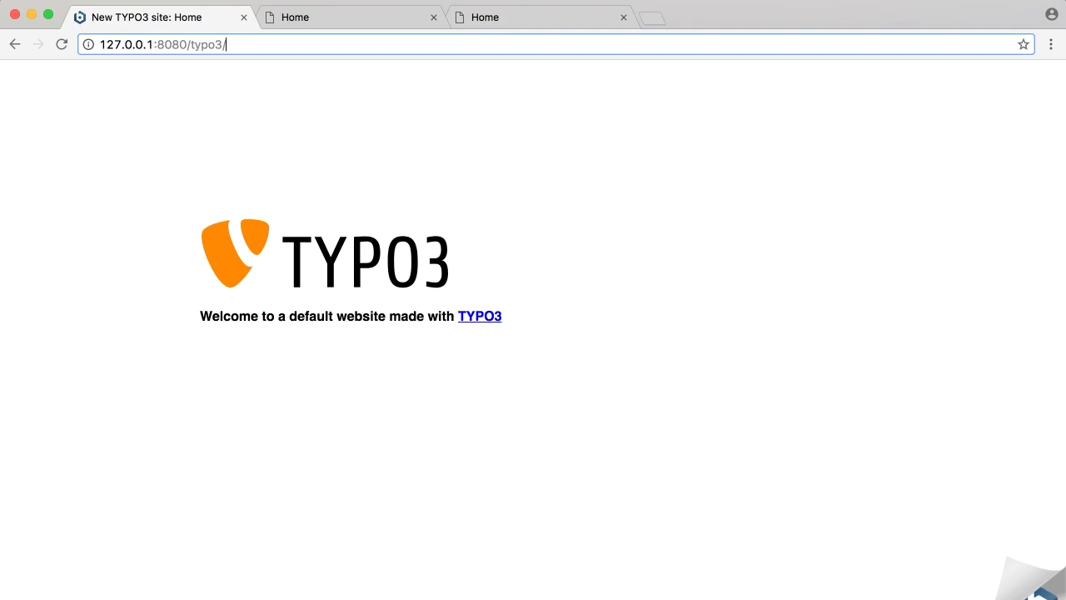
pyautogui.write('ty')
pyautogui.press('Down')
pyautogui.press('Return')
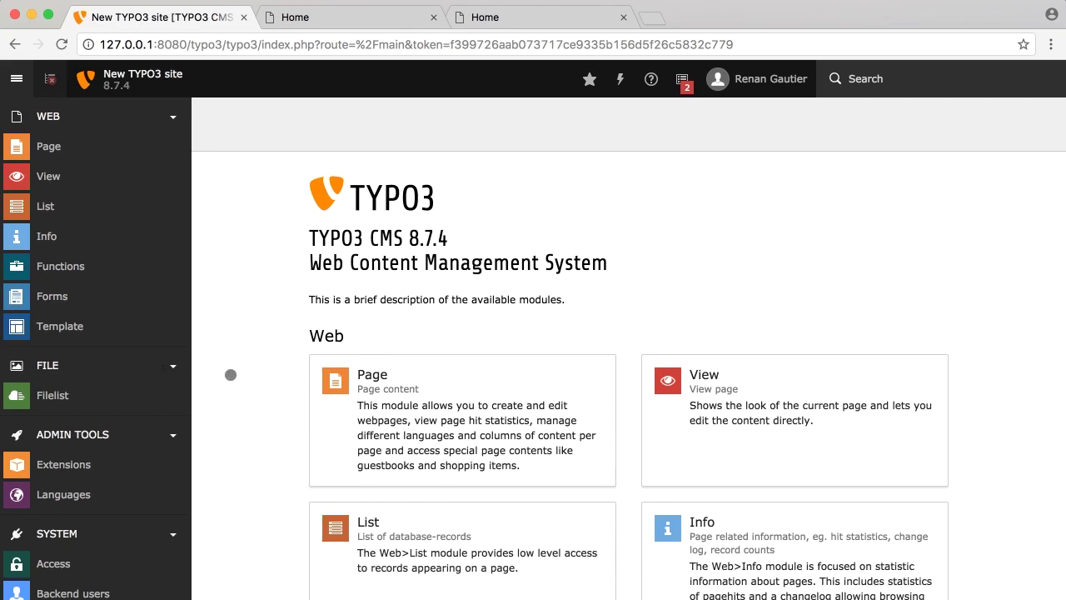
# Step: Open the Page module and show the Home page's frontend from the page tree
pyautogui.scroll(-1, 258, 380)
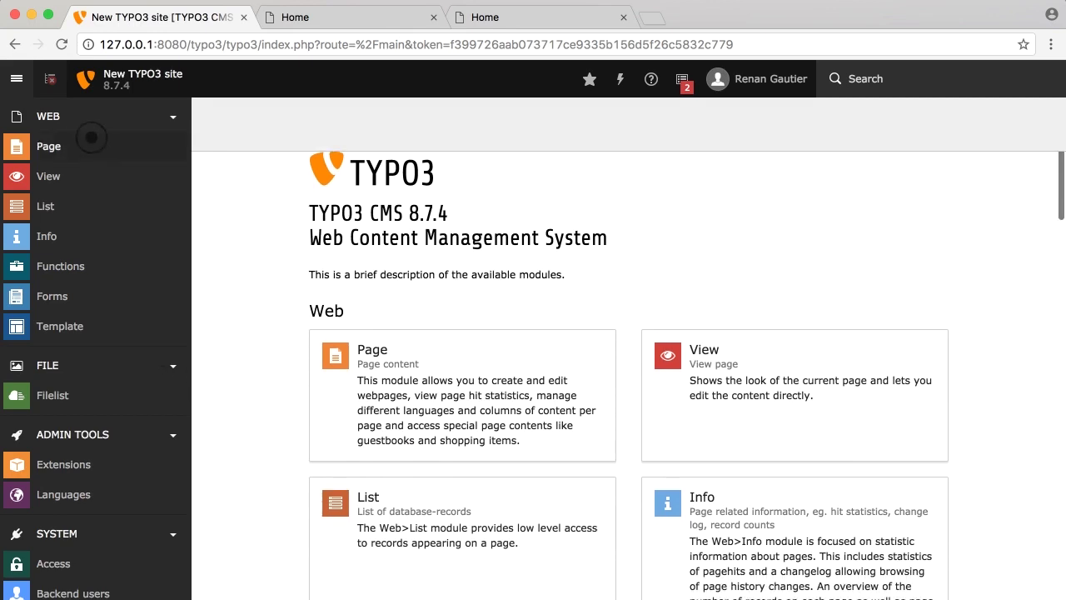
pyautogui.click(88, 143)
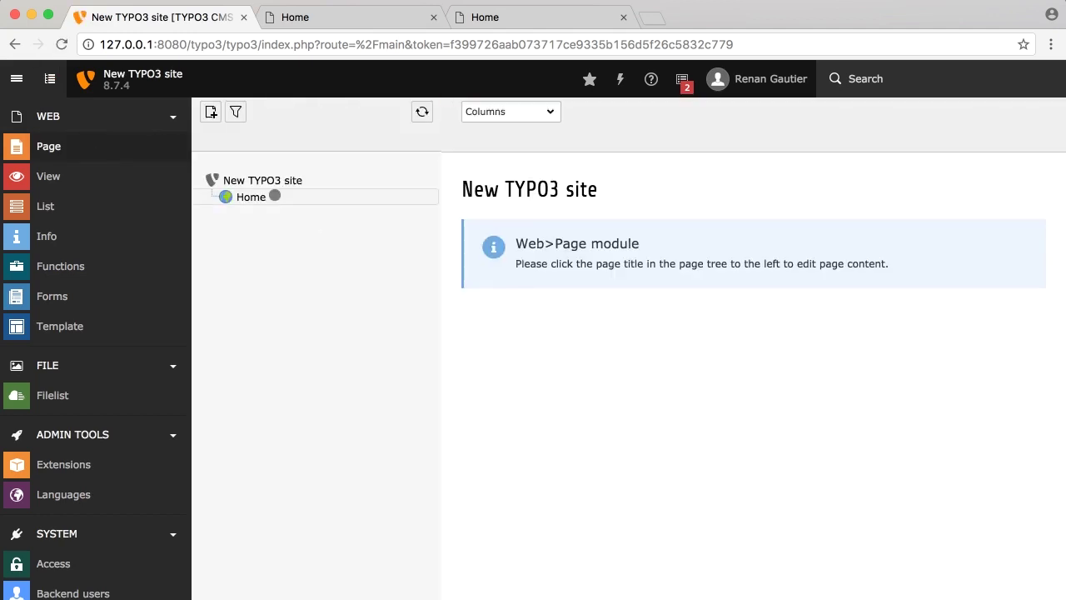
pyautogui.rightClick(275, 196)
pyautogui.click(300, 205)
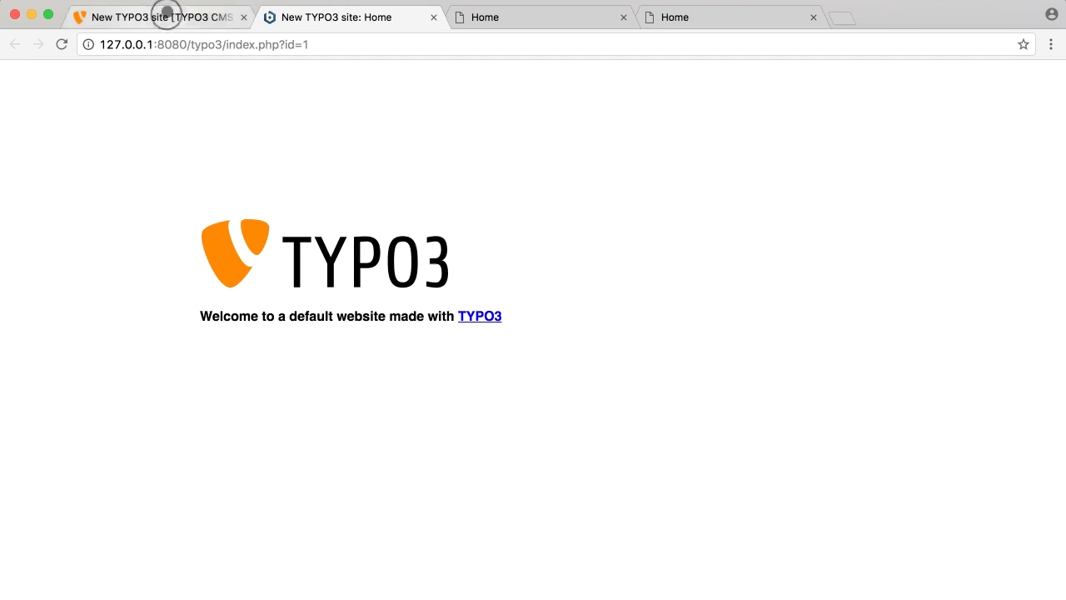
# Step: Return to the TYPO3 backend and show the preconfigured distributions in the Extensions module
pyautogui.click(162, 13)
pyautogui.scroll(-3, 87, 527)
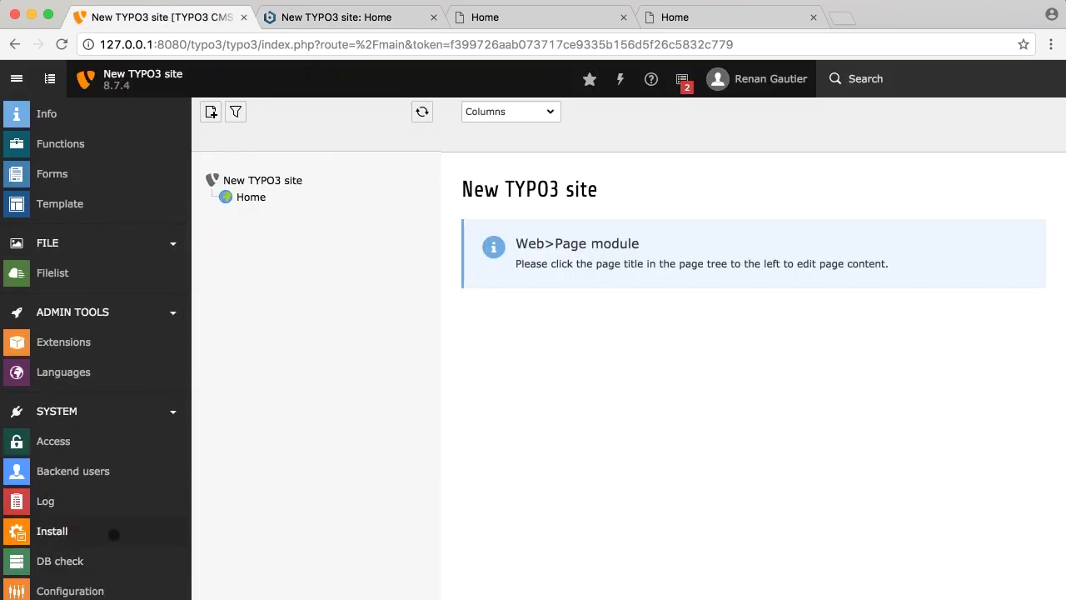
pyautogui.click(108, 353)
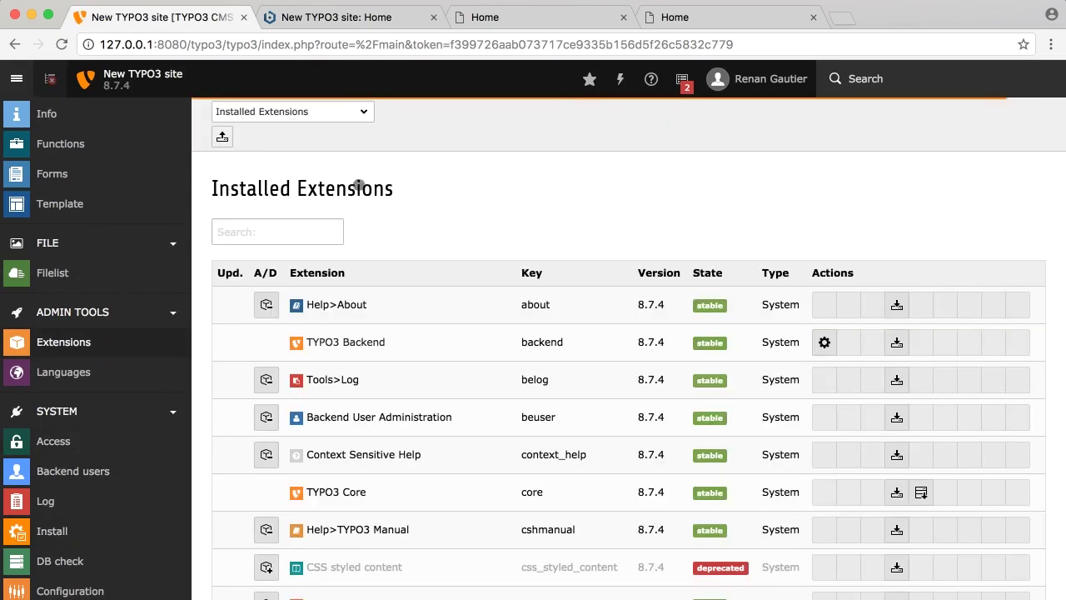
pyautogui.click(321, 112)
pyautogui.click(311, 137)
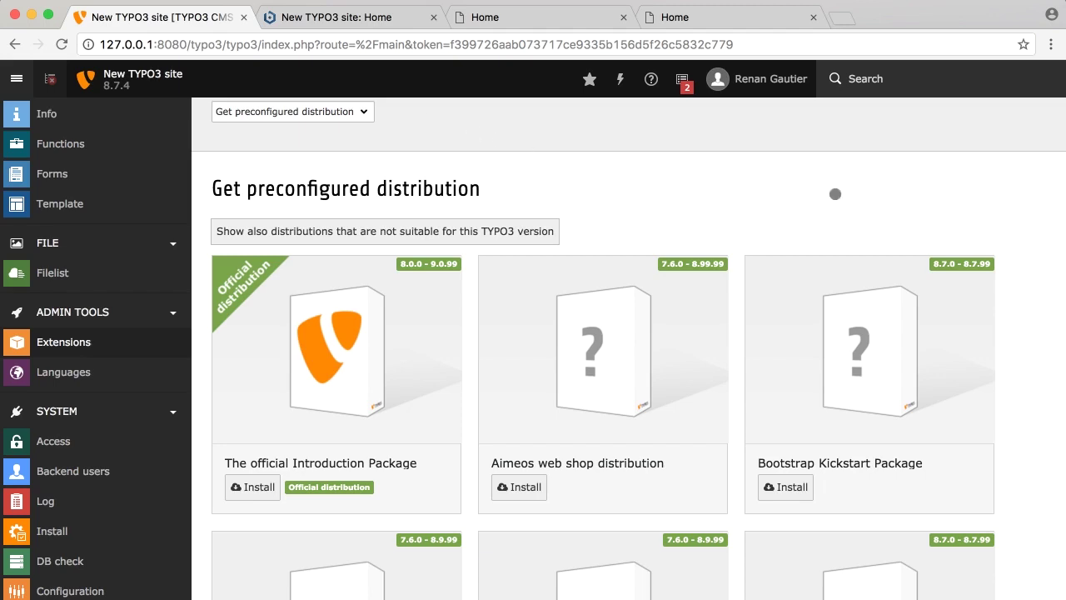
# Step: Examine the descriptions of the available distributions, including Bootstrap Kickstart Package, Distribution and the website address given for Threeme Distribution
pyautogui.scroll(-3, 990, 225)
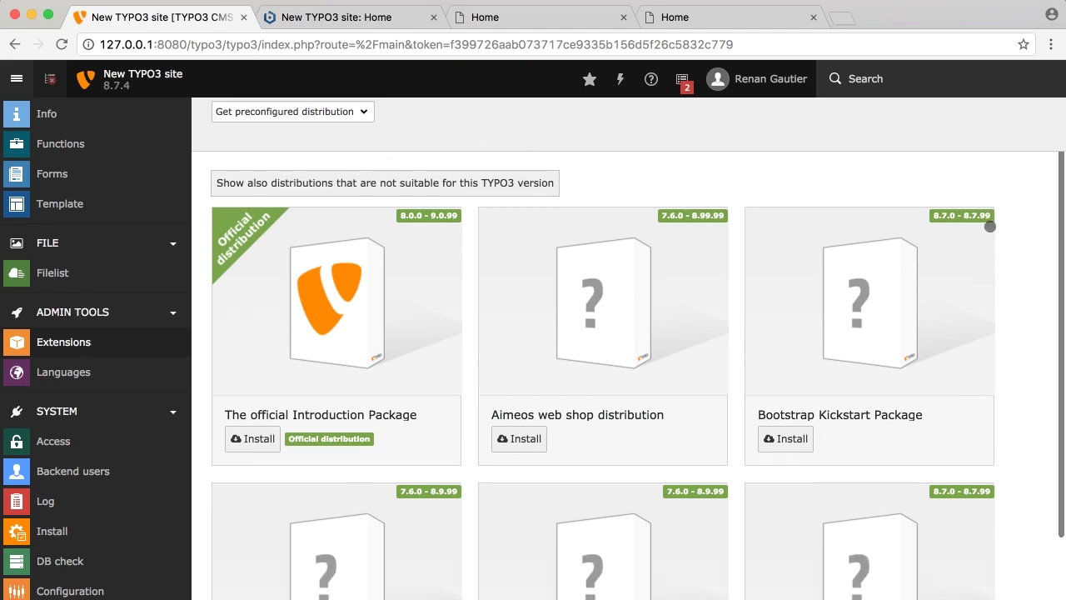
pyautogui.moveTo(583, 287)
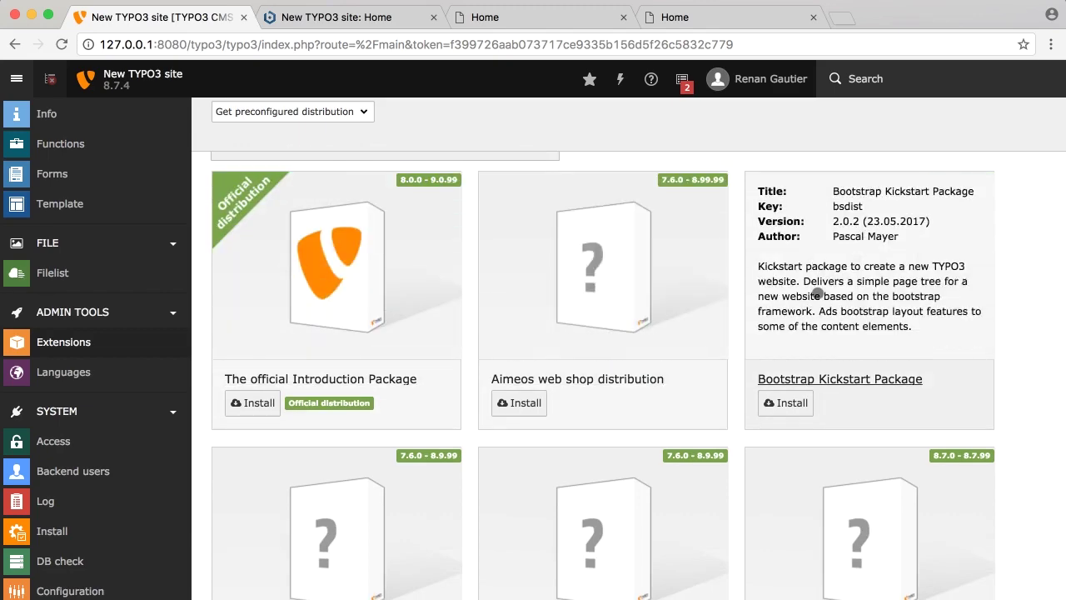
pyautogui.scroll(-3, 816, 293)
pyautogui.moveTo(804, 456)
pyautogui.moveTo(632, 512)
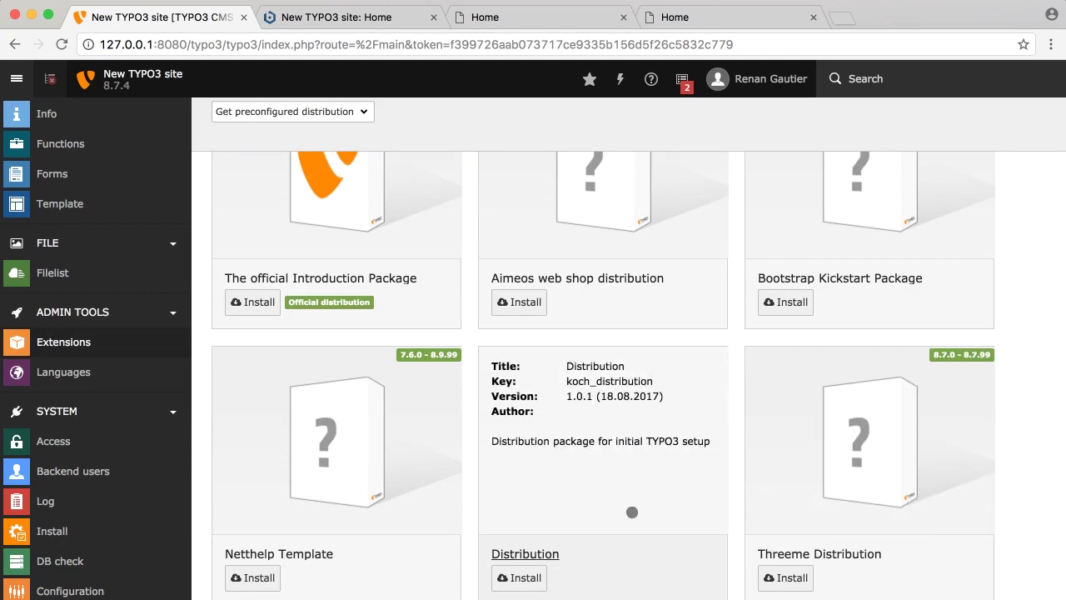
pyautogui.moveTo(827, 509)
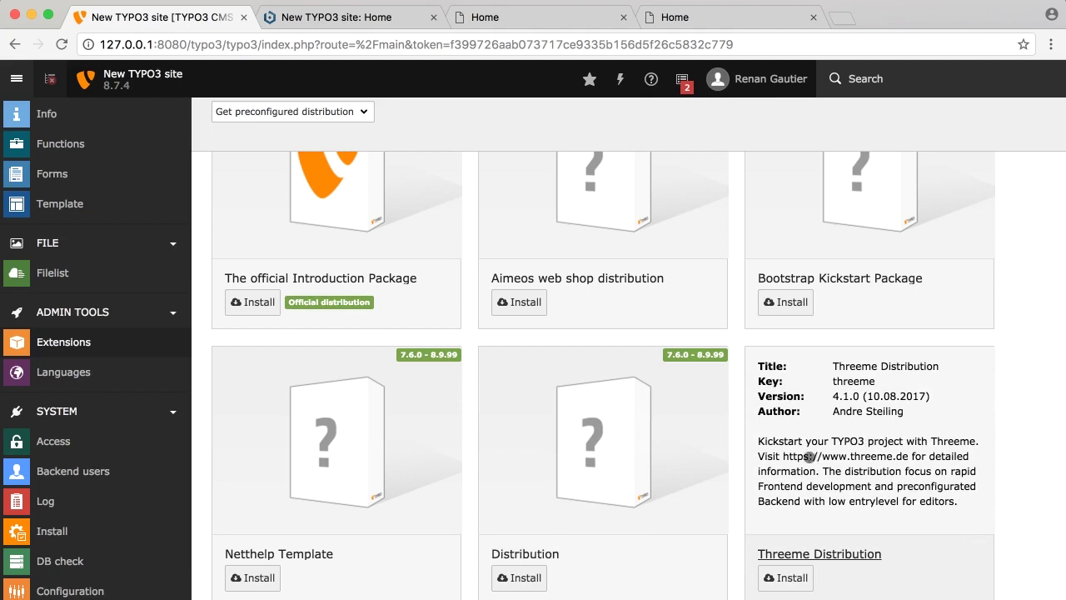
pyautogui.click(783, 456)
pyautogui.moveTo(783, 455); pyautogui.dragTo(905, 456)
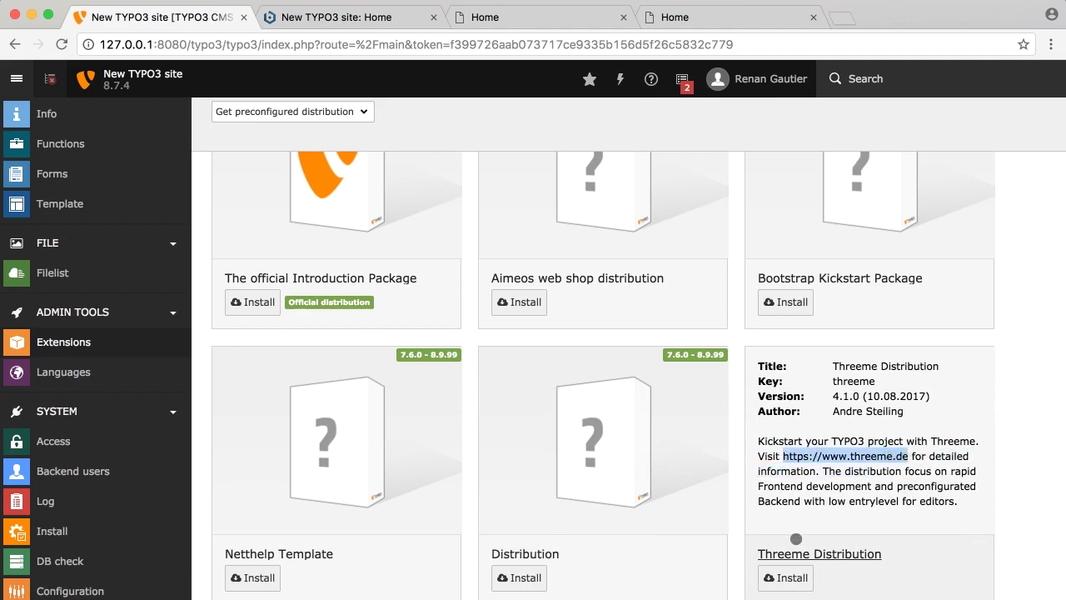
pyautogui.click(836, 482)
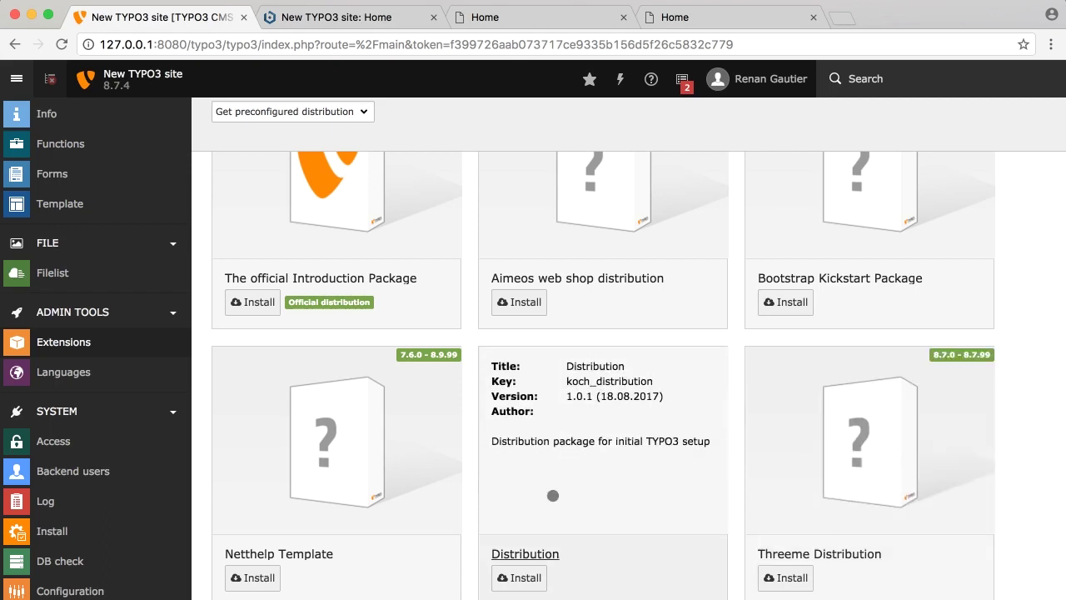
pyautogui.scroll(5, 467, 445)
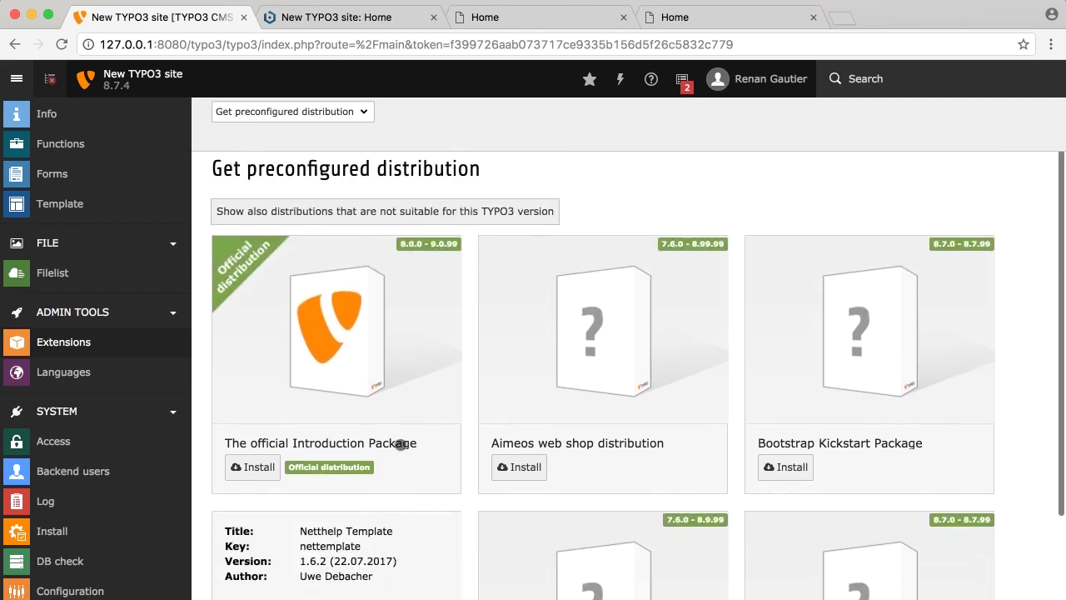
# Step: Switch the extension manager to Get Extensions and search the repository for "t3kit"
pyautogui.click(285, 110)
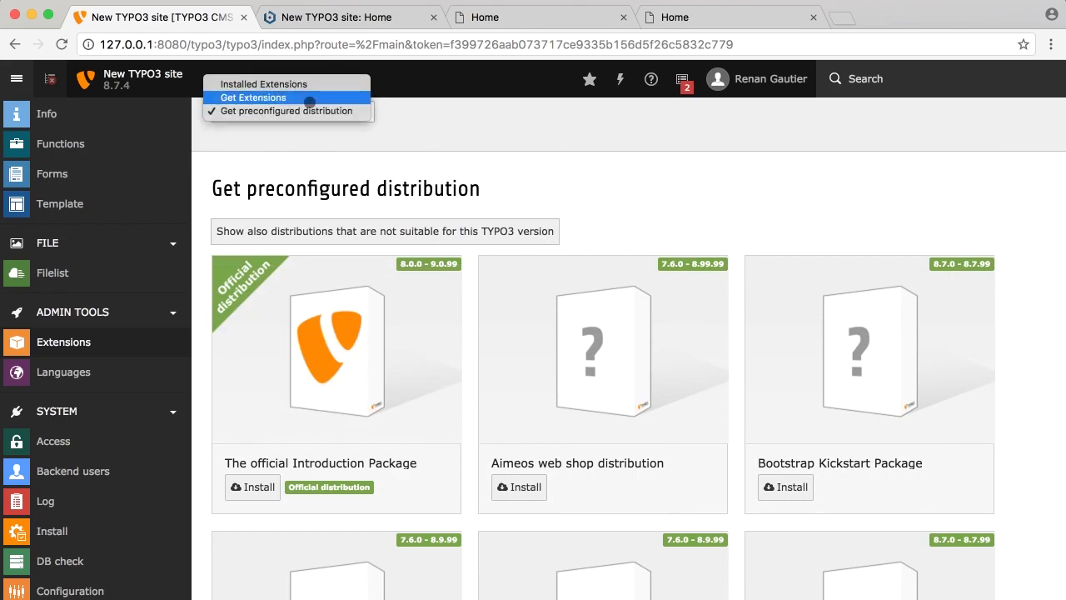
pyautogui.click(310, 99)
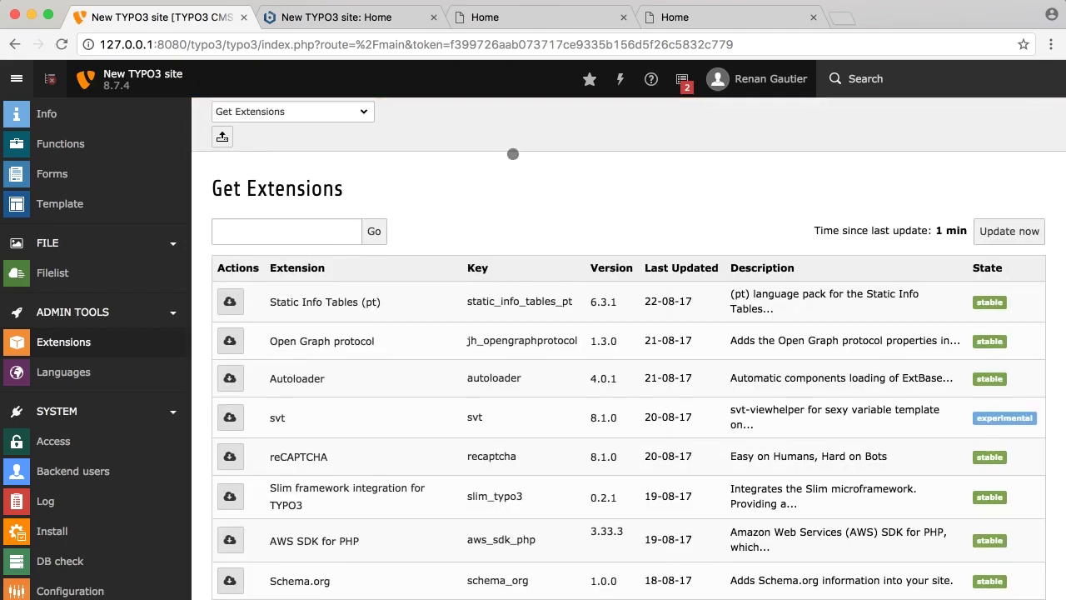
pyautogui.click(305, 228)
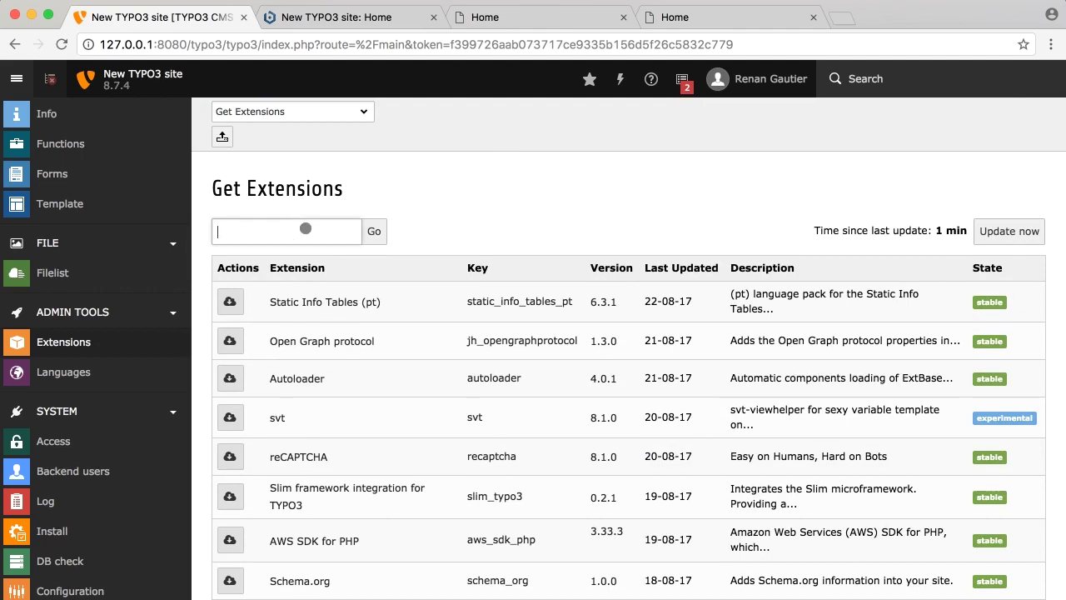
pyautogui.write('t3kit')
pyautogui.press('Return')
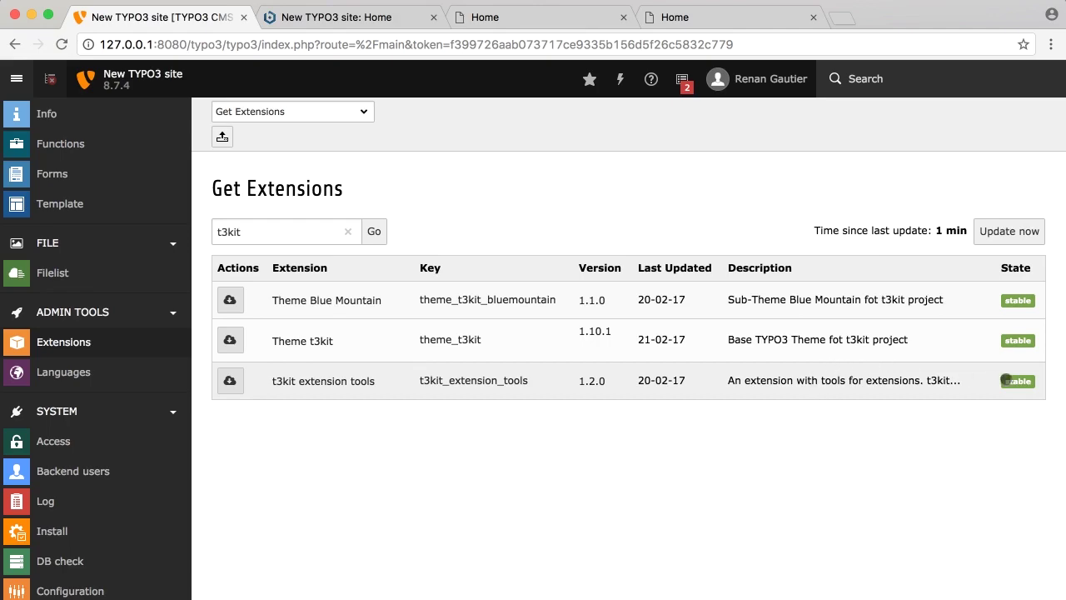
# Step: Try to install the Theme t3kit extension with its dependencies resolved automatically, and read through the resulting dependency report
pyautogui.click(230, 338)
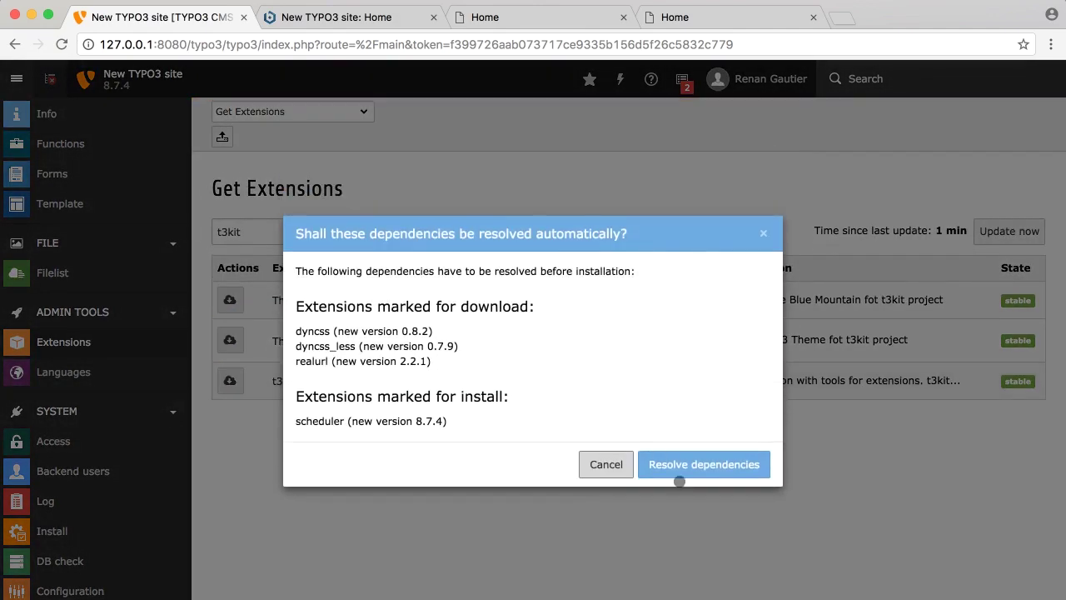
pyautogui.click(684, 468)
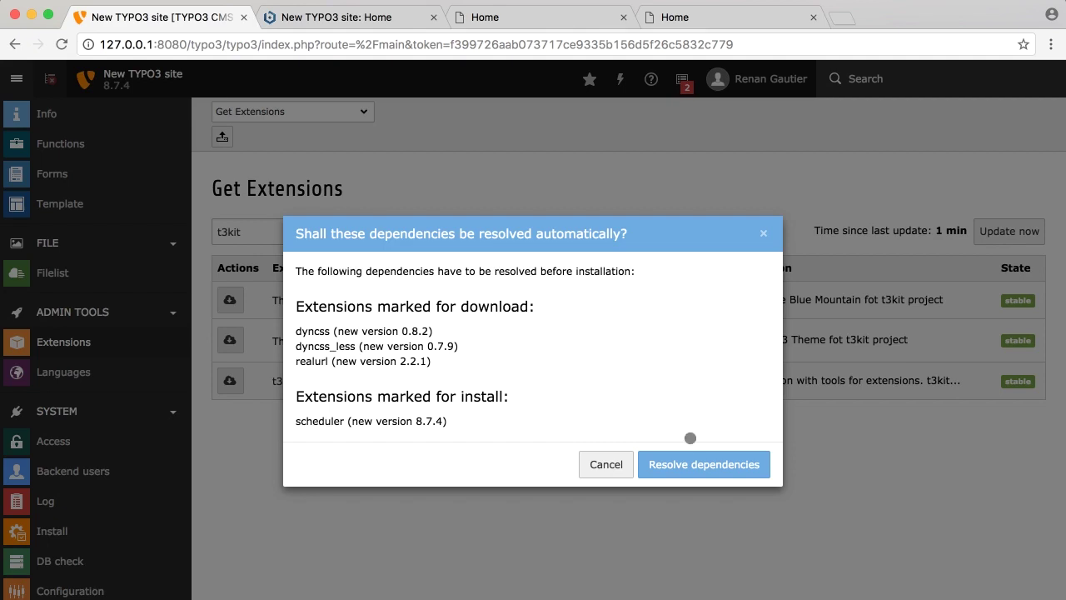
pyautogui.click(688, 463)
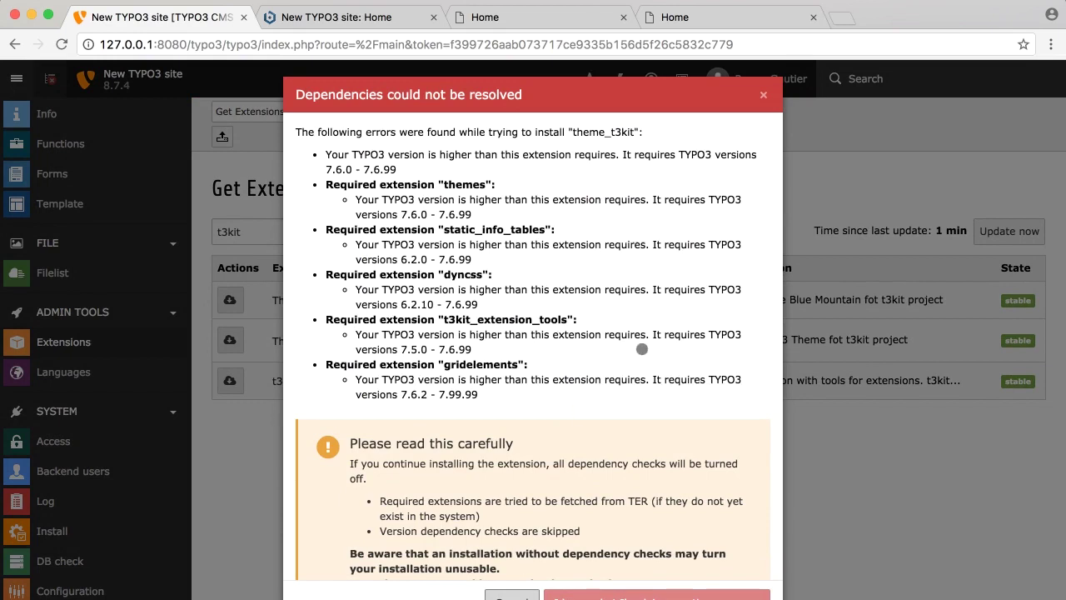
pyautogui.scroll(-1, 650, 348)
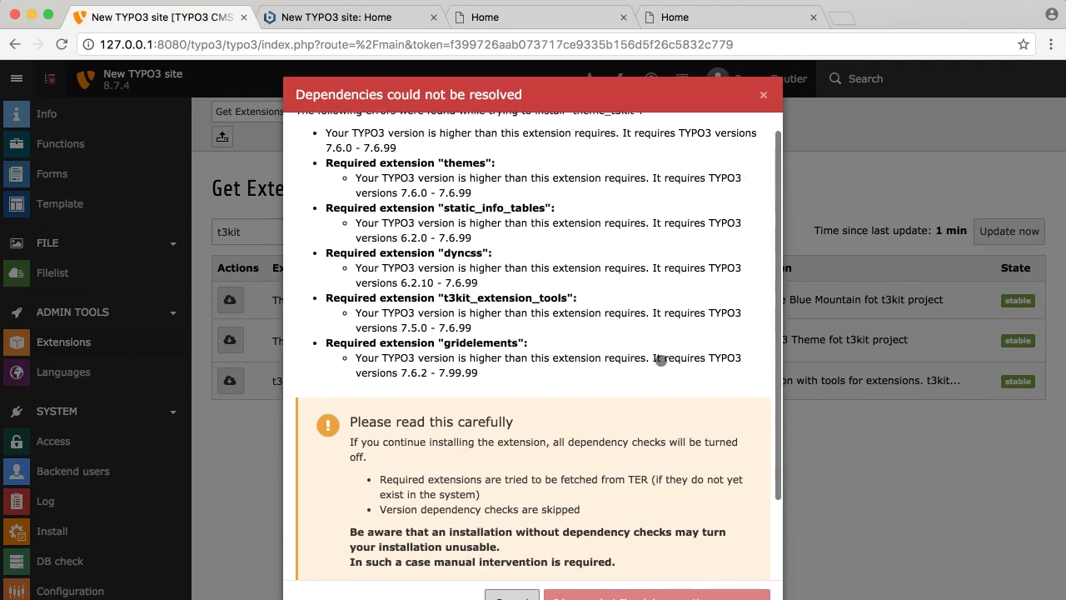
pyautogui.scroll(1, 661, 360)
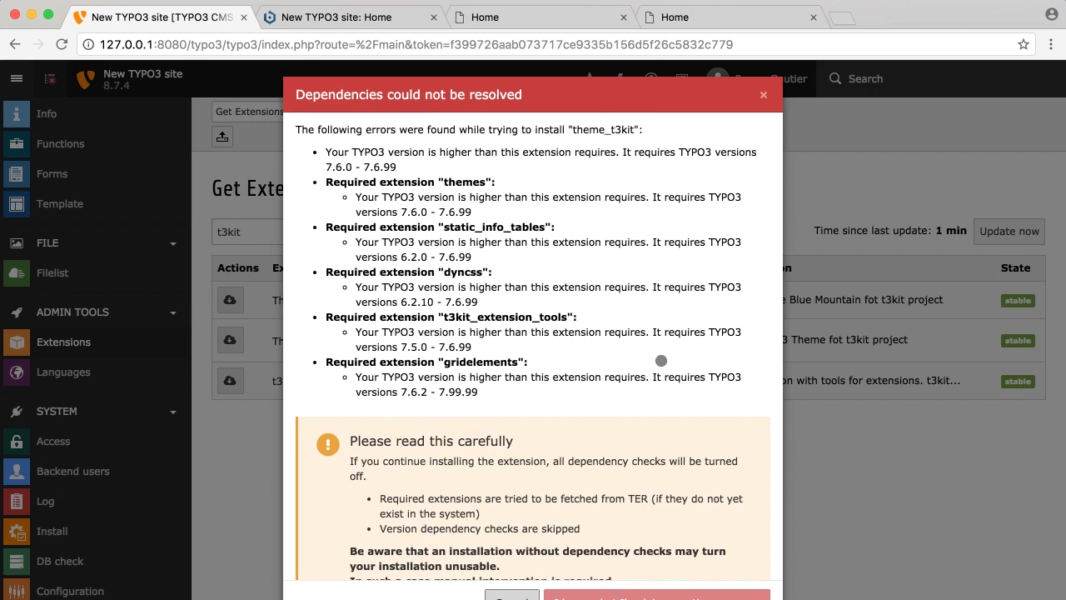
pyautogui.scroll(1, 660, 360)
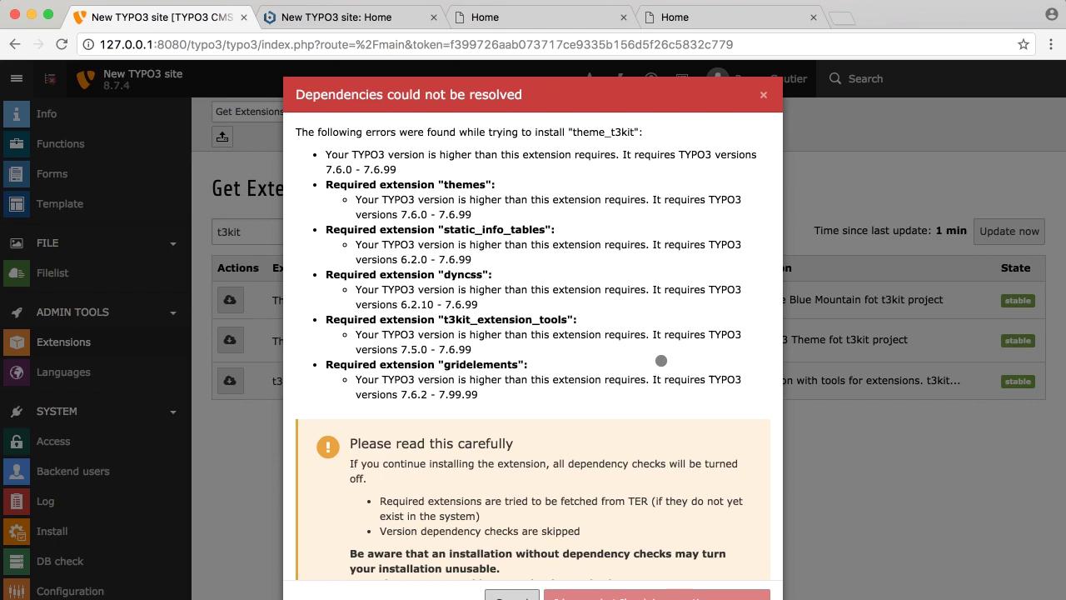
pyautogui.scroll(-3, 661, 361)
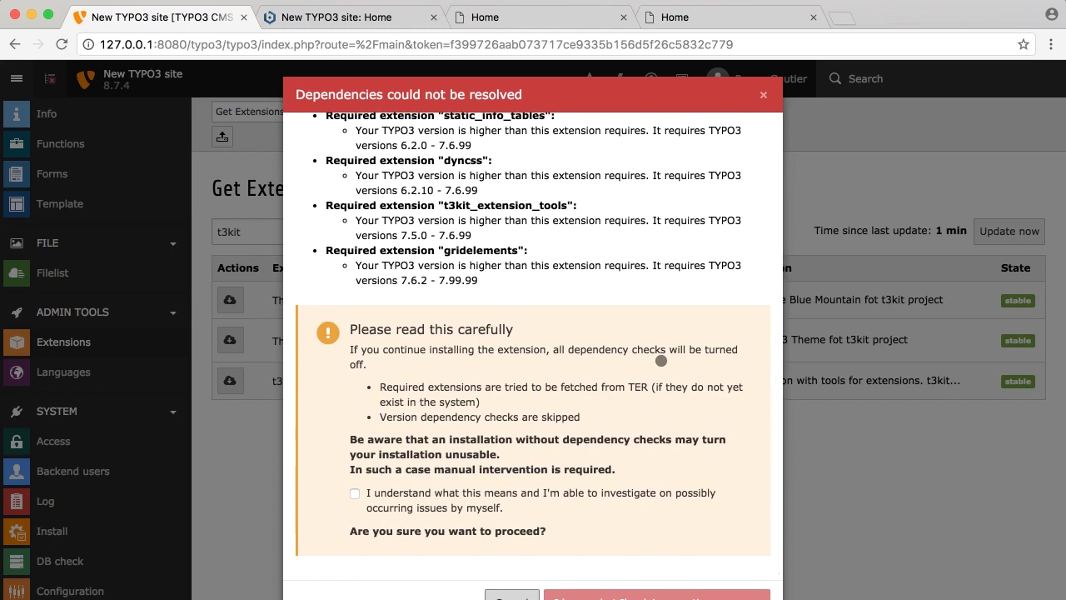
pyautogui.scroll(3, 662, 359)
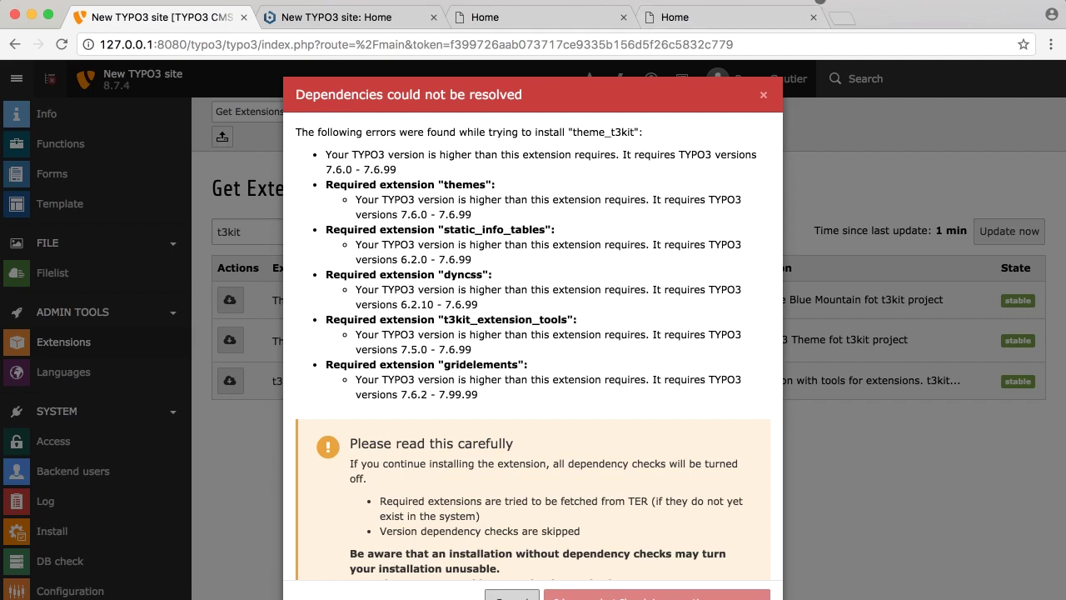
# Step: Open github.com in a new browser tab and search its repositories for "theme"
pyautogui.click(840, 17)
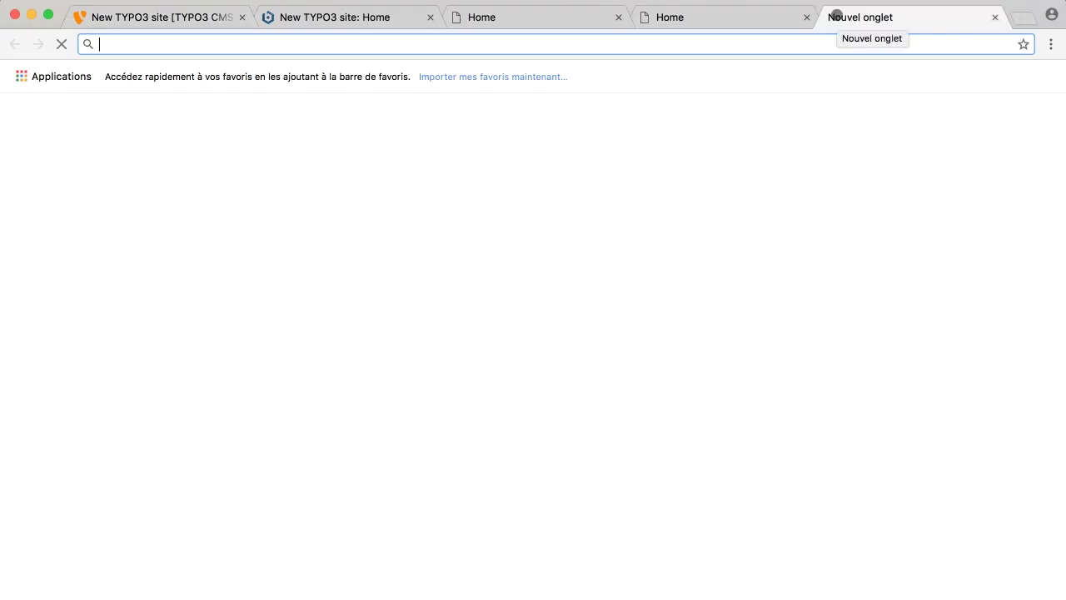
pyautogui.write('github.com')
pyautogui.press('Return')
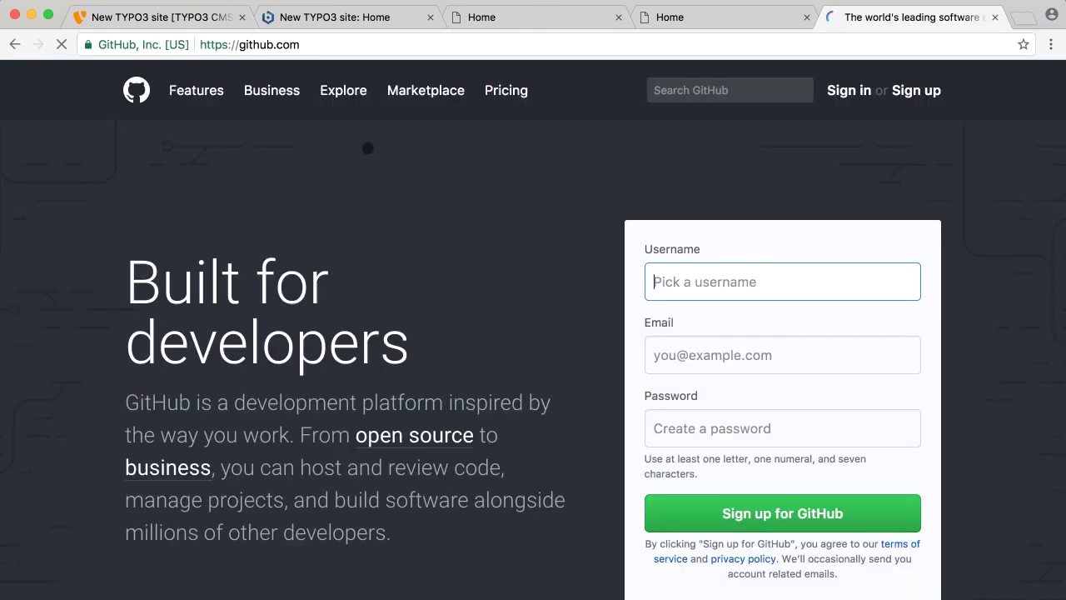
pyautogui.click(693, 92)
pyautogui.write('t3')
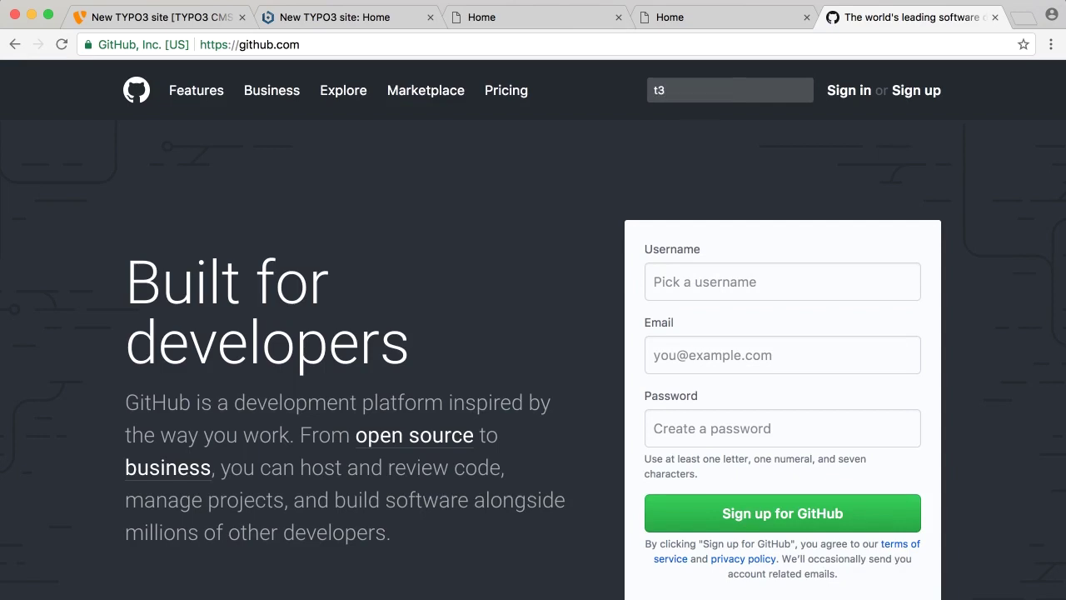
pyautogui.press('BackSpace')
pyautogui.write('hm')
pyautogui.press('BackSpace')
pyautogui.write('eme')
pyautogui.press('Return')
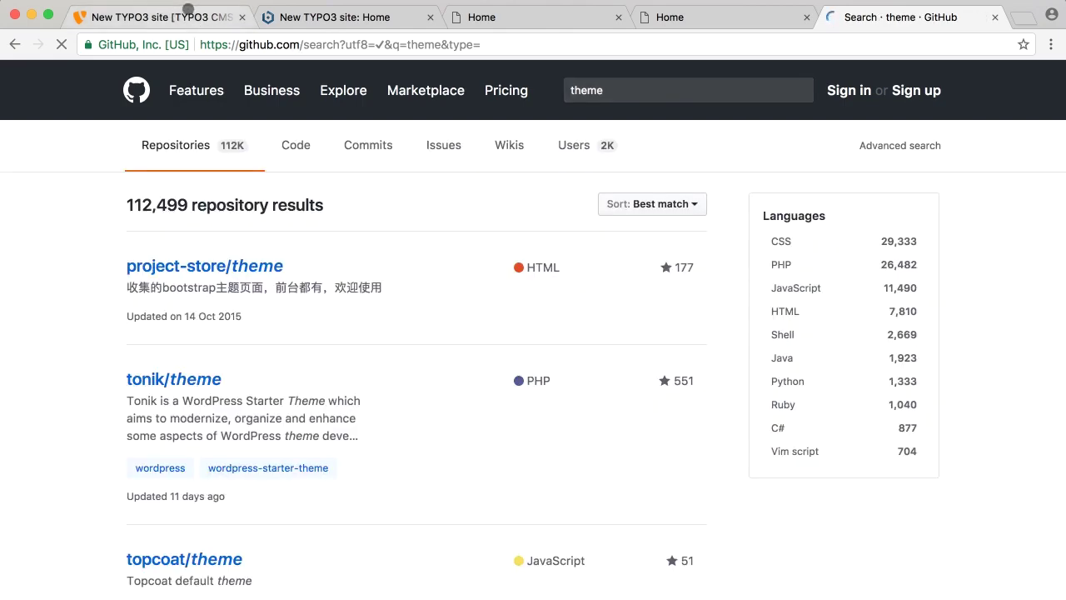
# Step: Check the required extension's name in the TYPO3 dependency report and refine the GitHub search to "typo3 themes"
pyautogui.click(189, 10)
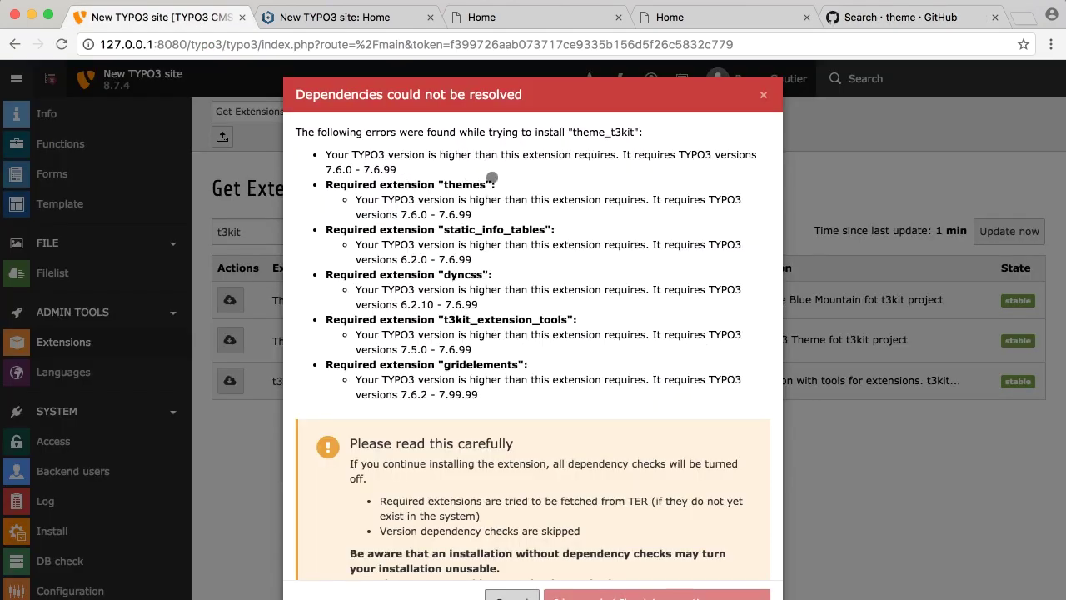
pyautogui.click(907, 17)
pyautogui.click(641, 90)
pyautogui.write('s')
pyautogui.press('Return')
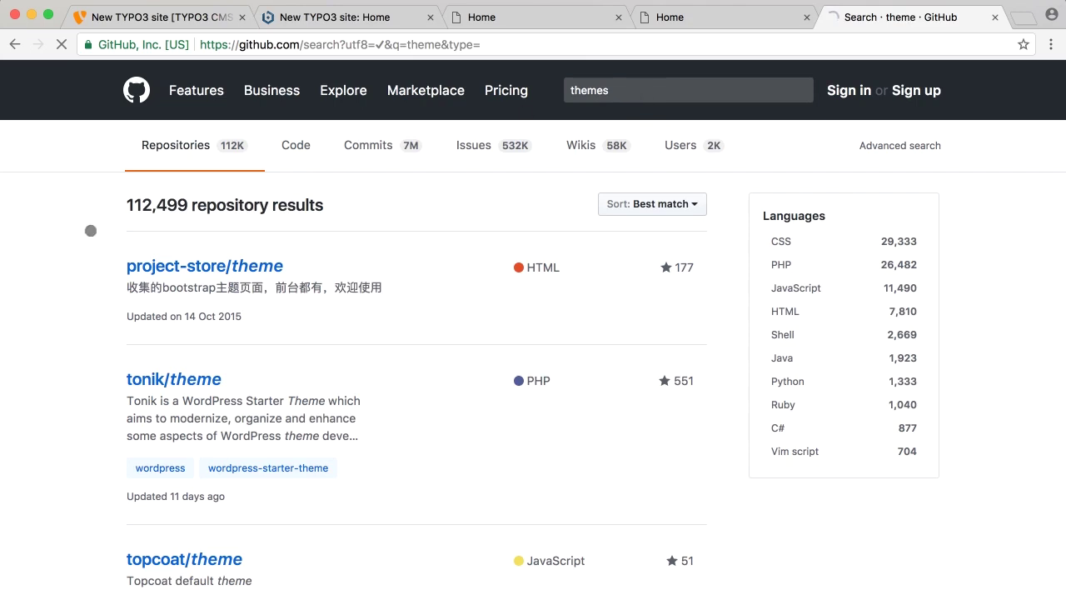
pyautogui.click(571, 90)
pyautogui.write('typo3')
pyautogui.press('Return')
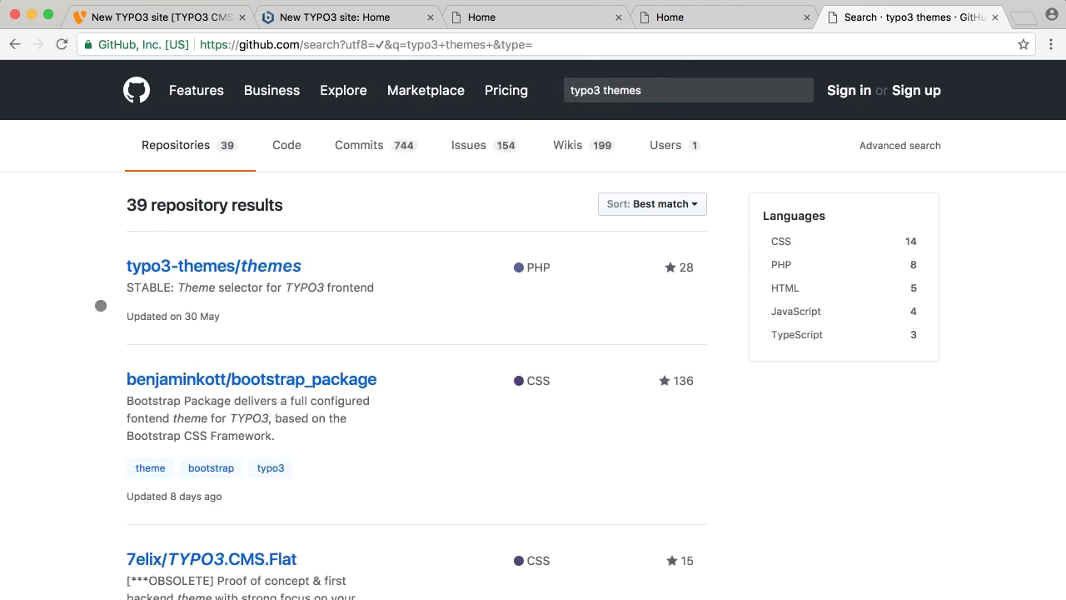
# Step: Open the typo3-themes/themes repository from the search results and look over its file list
pyautogui.click(200, 266)
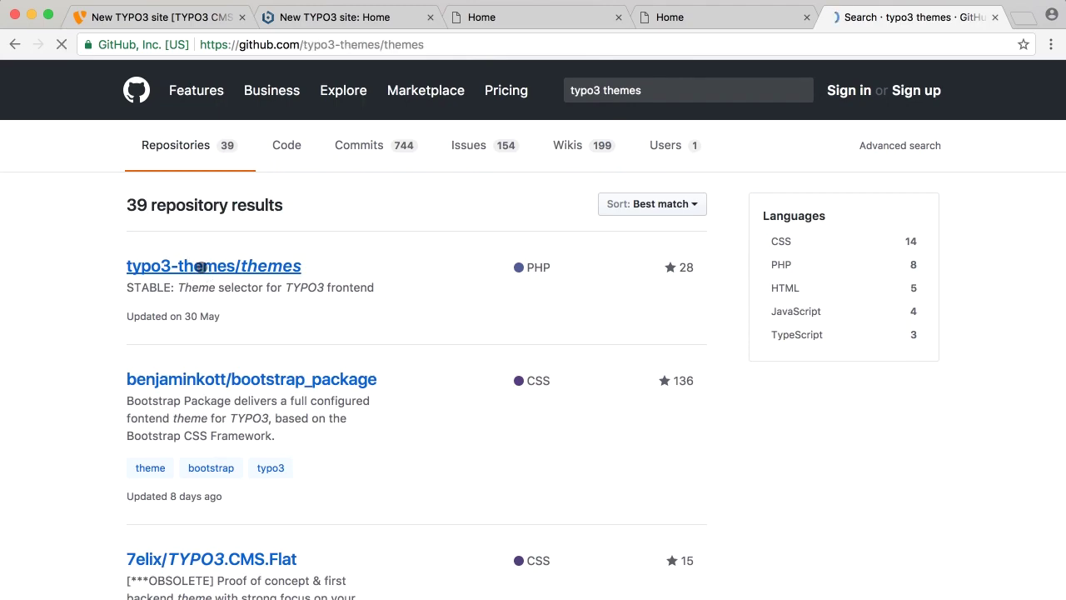
pyautogui.scroll(-5, 315, 383)
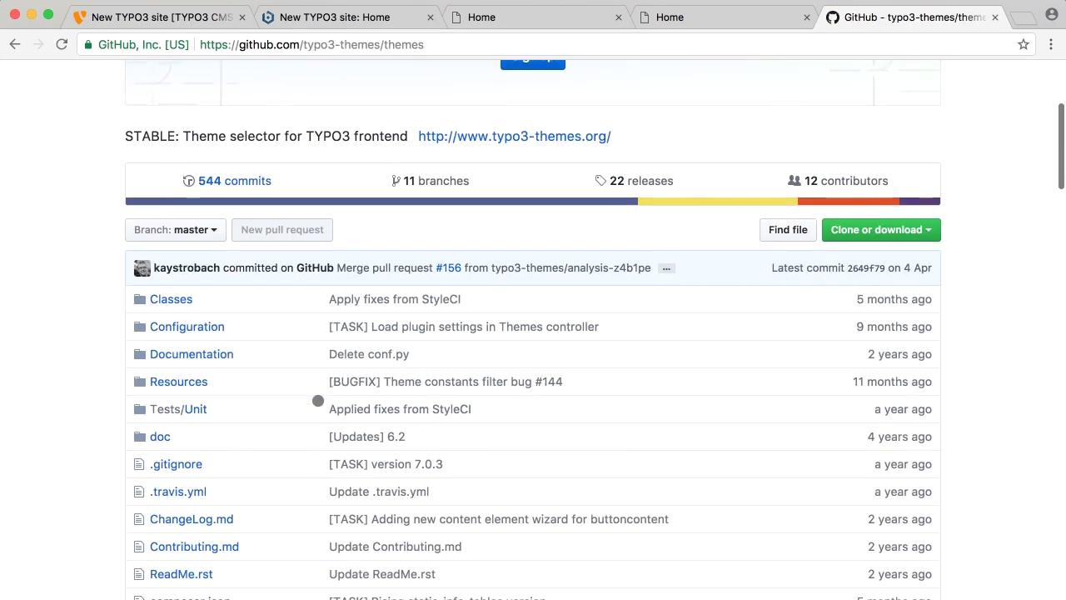
pyautogui.scroll(-2, 317, 401)
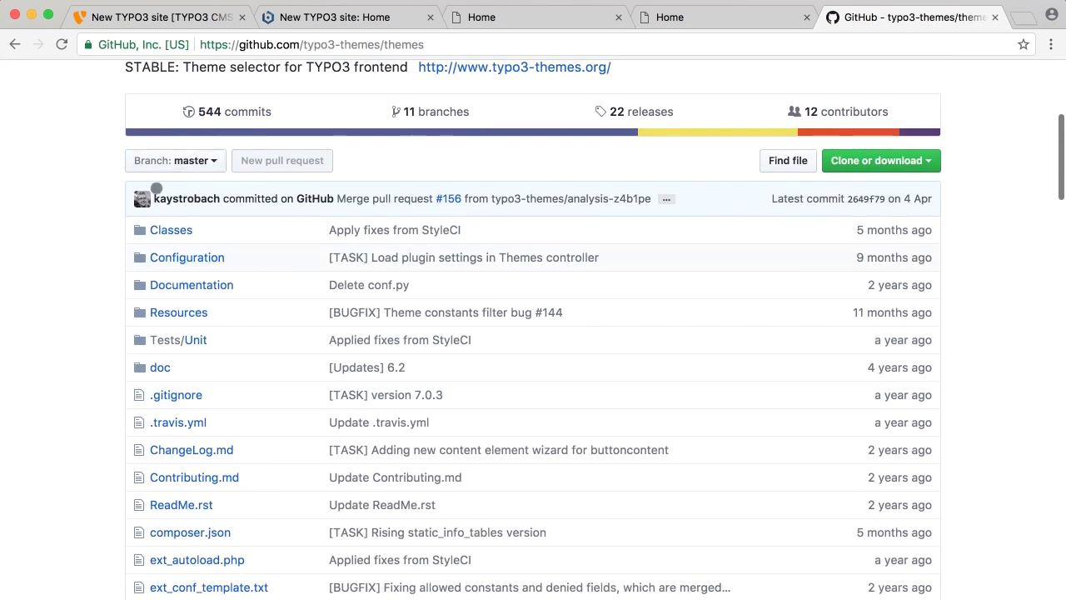
pyautogui.scroll(-2, 89, 350)
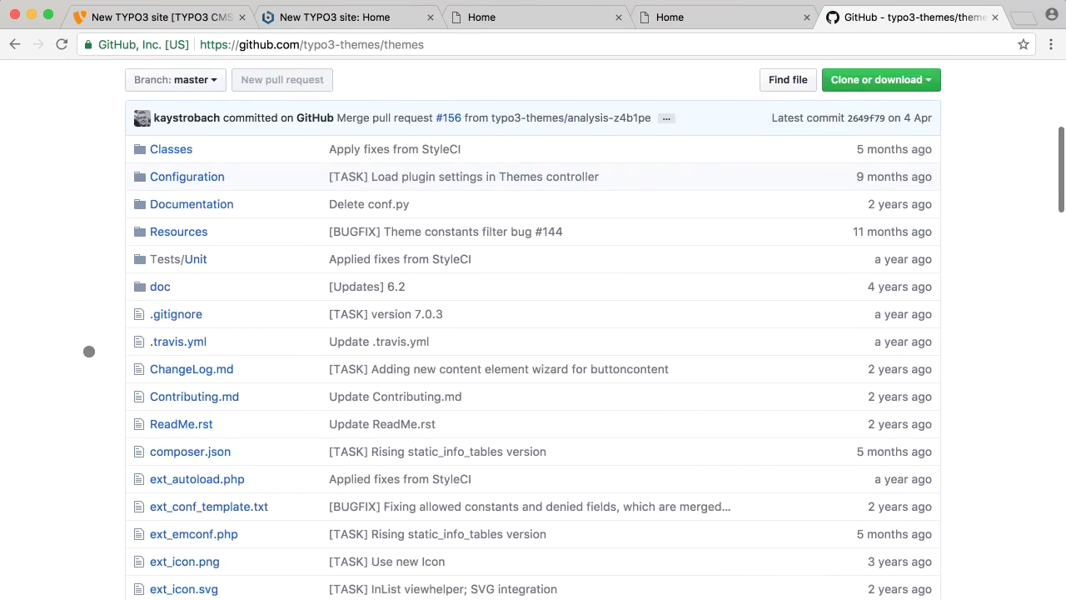
pyautogui.scroll(1, 89, 351)
# Step: Check which branches the themes repository offers, without leaving the master branch
pyautogui.click(200, 112)
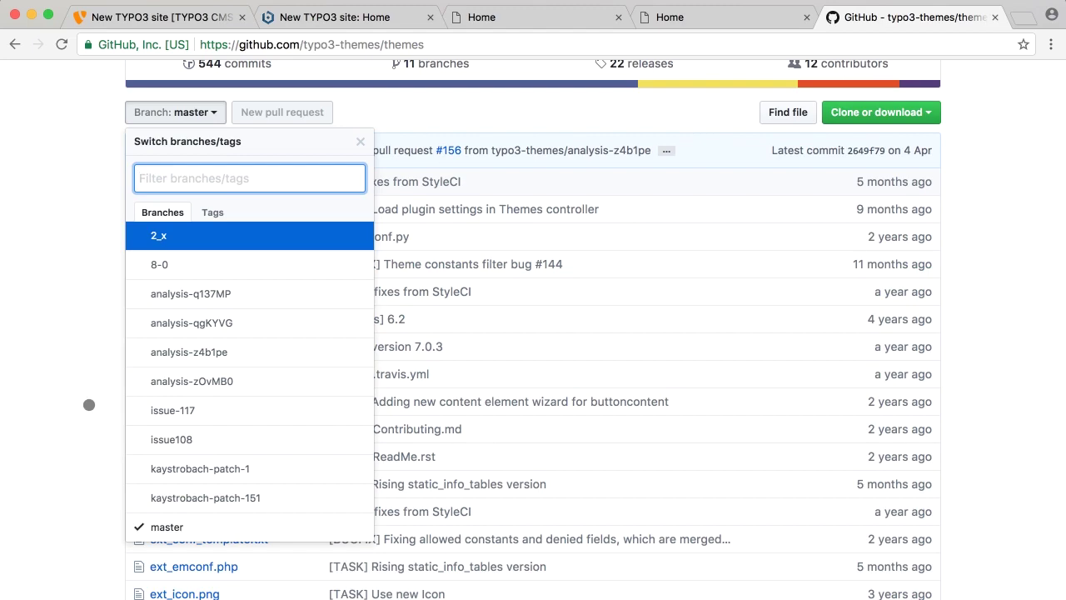
pyautogui.press('Down')
pyautogui.press('Down')
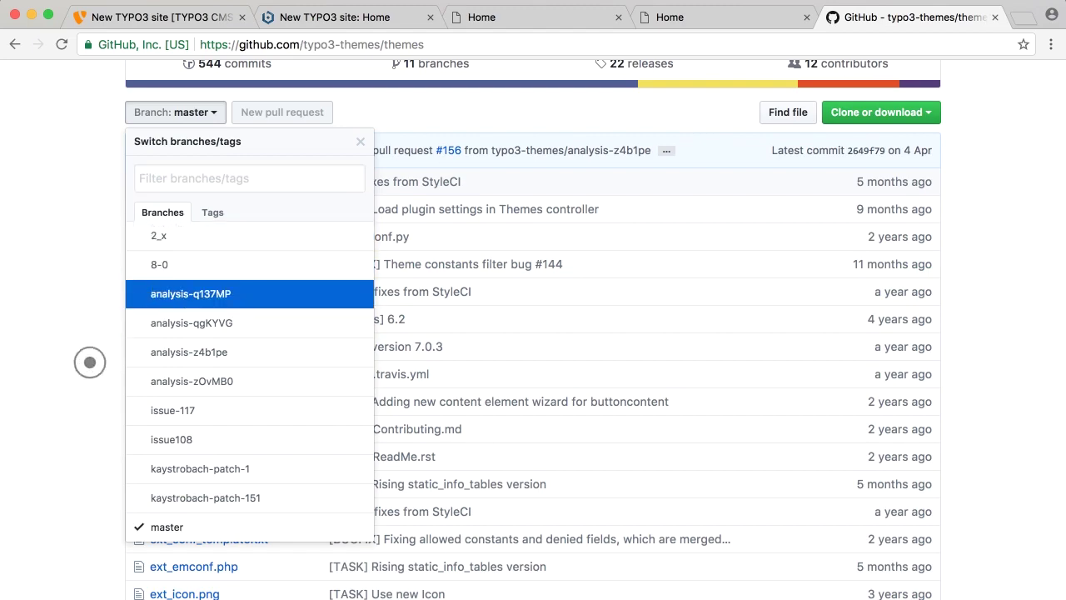
pyautogui.click(86, 361)
pyautogui.scroll(-5, 85, 361)
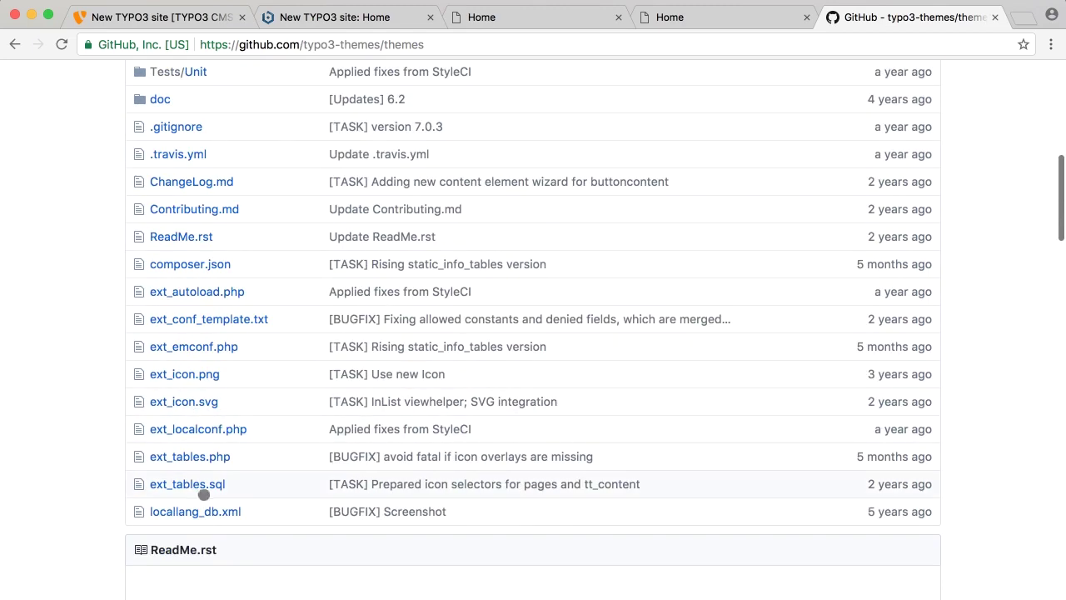
# Step: Open ext_emconf.php on the master branch and check the extension version and its TYPO3 dependency constraints
pyautogui.click(183, 347)
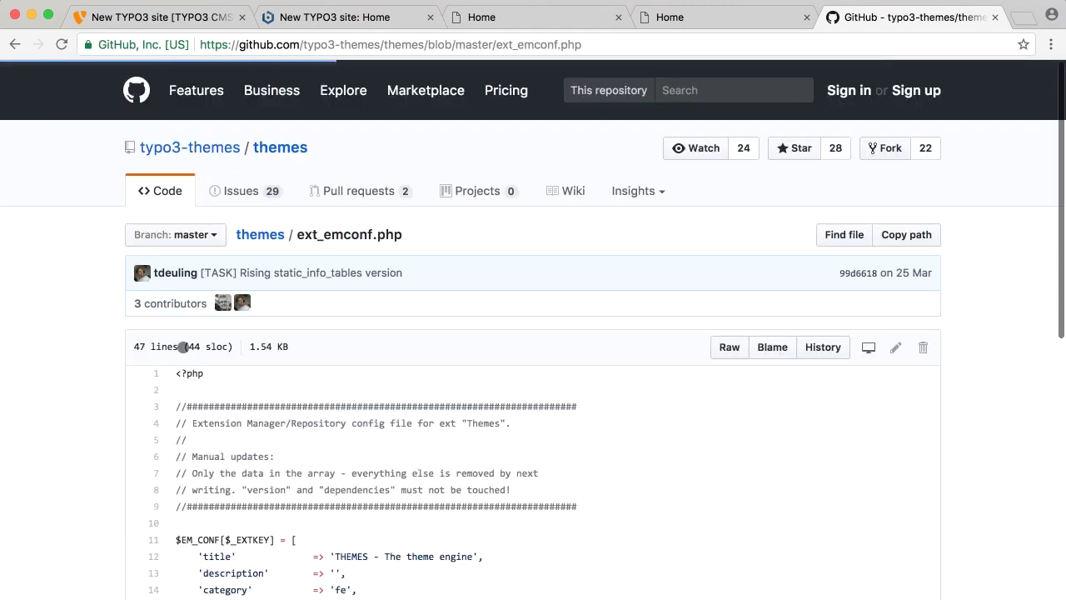
pyautogui.scroll(-5, 46, 467)
pyautogui.scroll(-2, 46, 468)
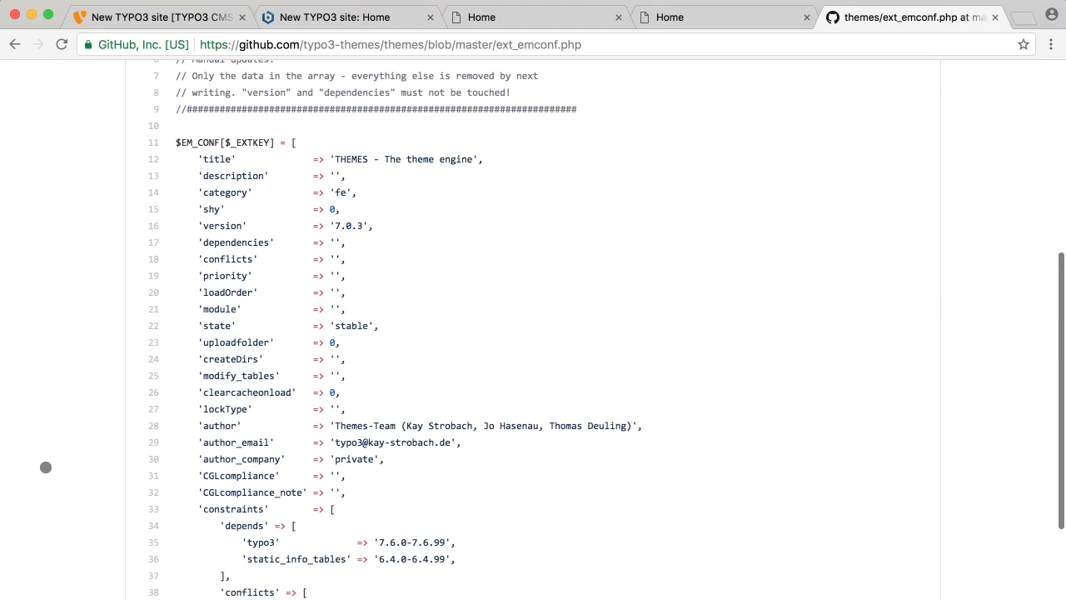
pyautogui.scroll(-2, 45, 467)
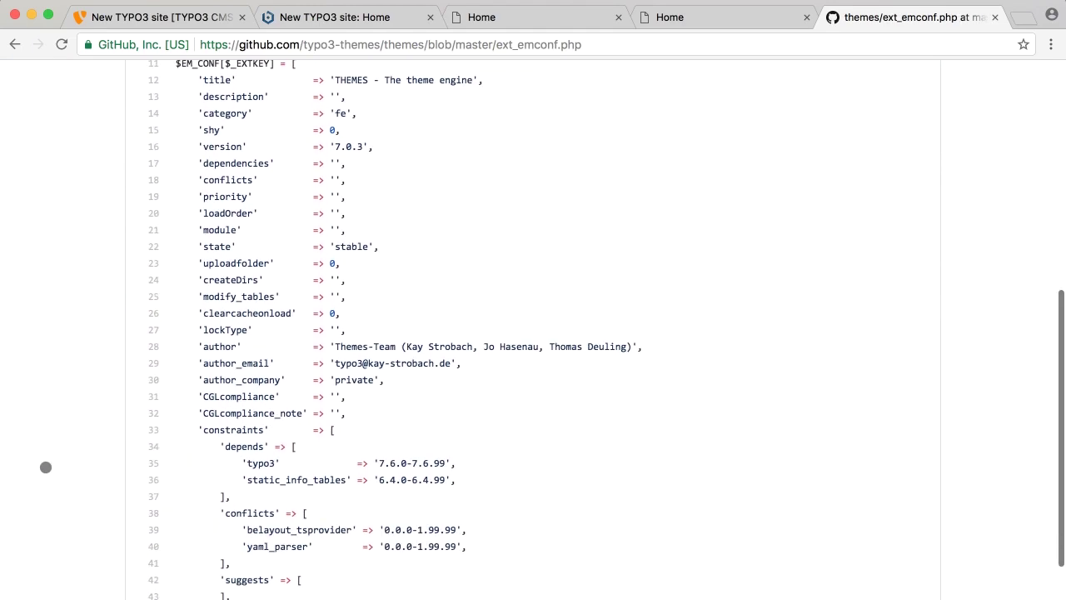
pyautogui.scroll(-2, 46, 467)
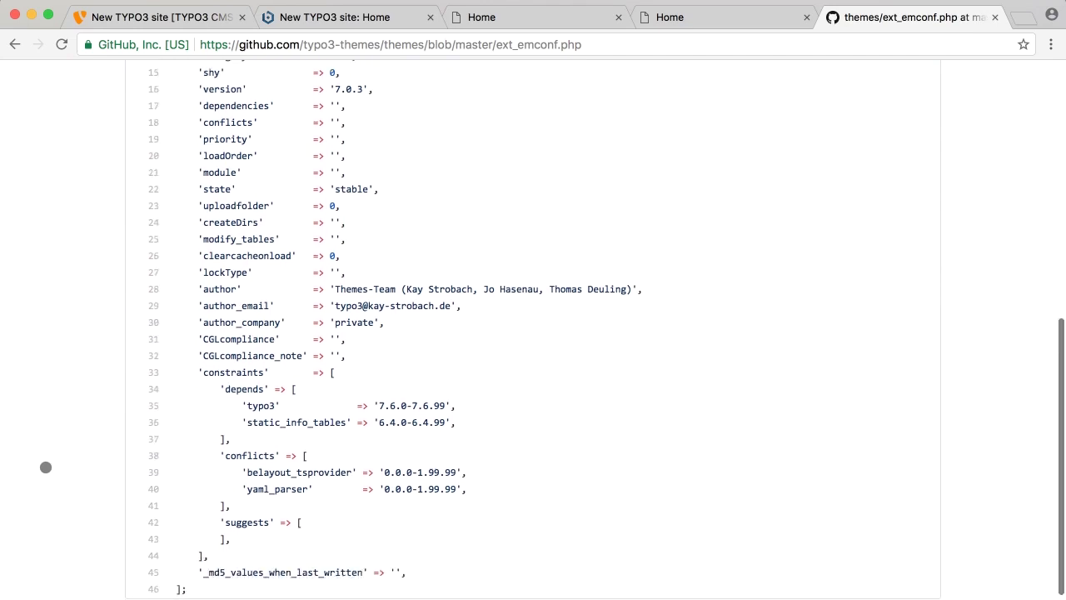
pyautogui.scroll(1, 46, 467)
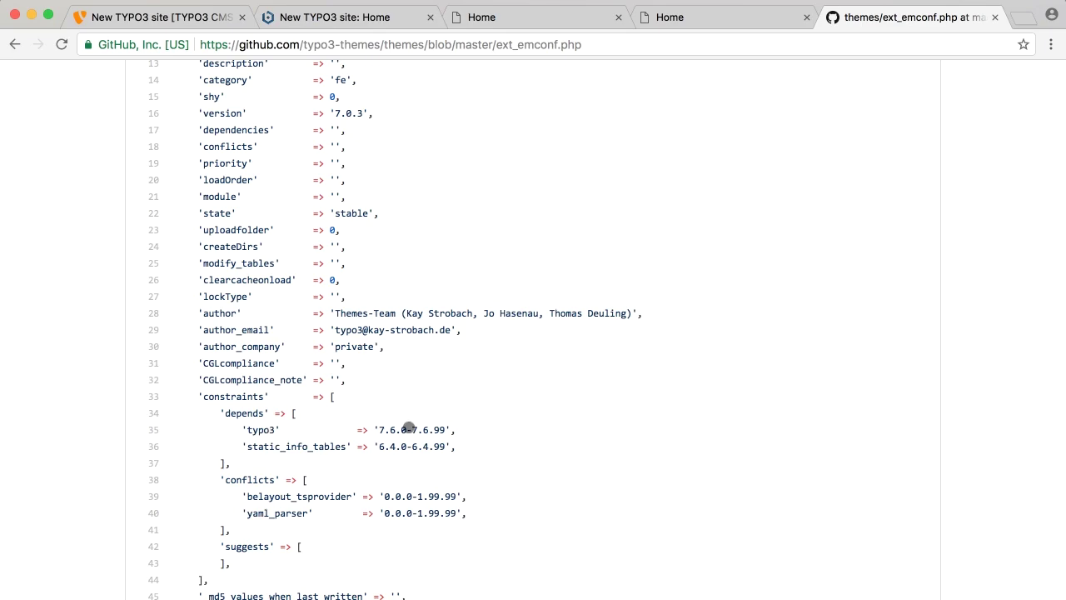
pyautogui.scroll(1, 121, 140)
# Step: Return to the themes repository's file list and switch it to the 8-0 branch
pyautogui.click(15, 45)
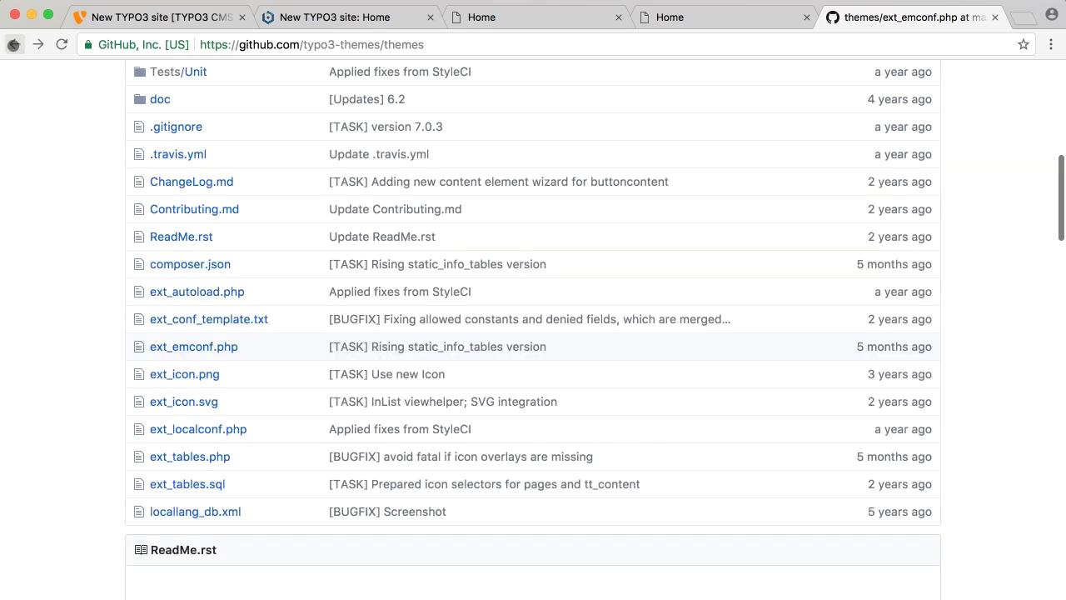
pyautogui.scroll(5, 132, 289)
pyautogui.click(188, 193)
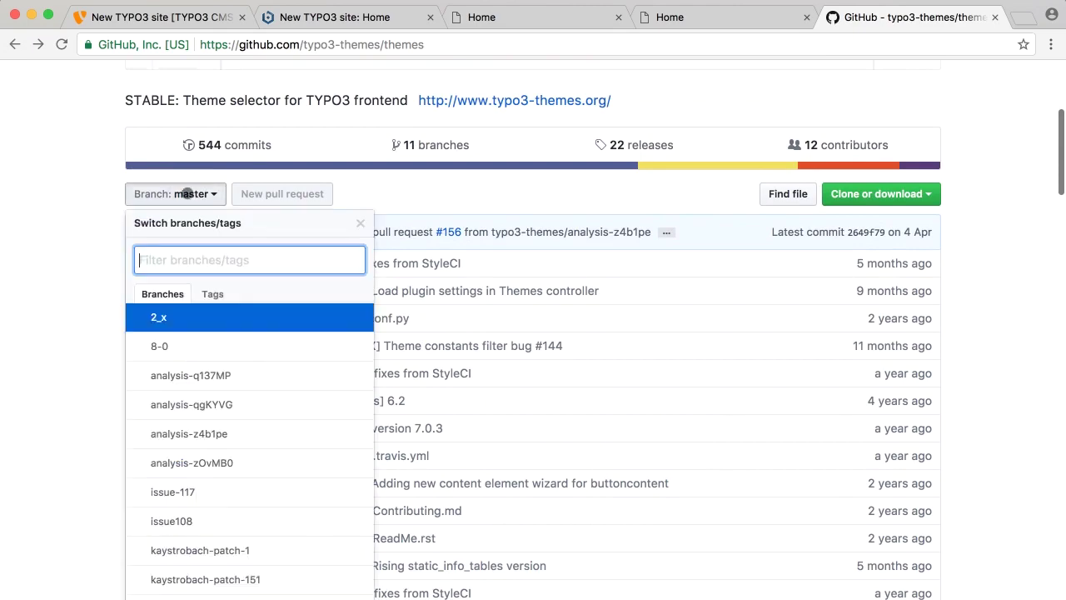
pyautogui.click(131, 345)
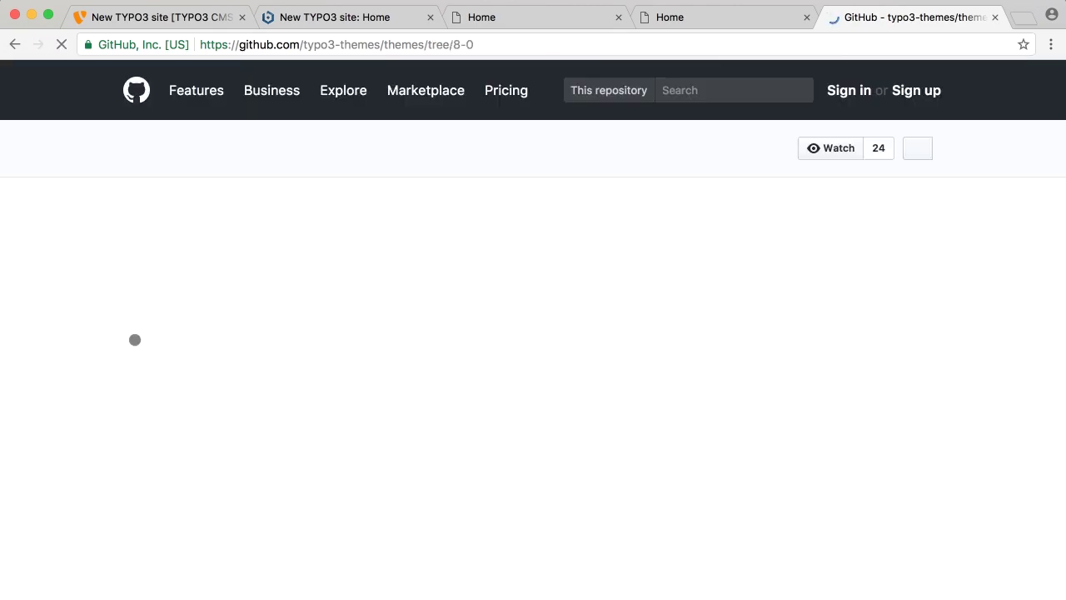
pyautogui.scroll(-5, 77, 554)
pyautogui.scroll(-6, 76, 554)
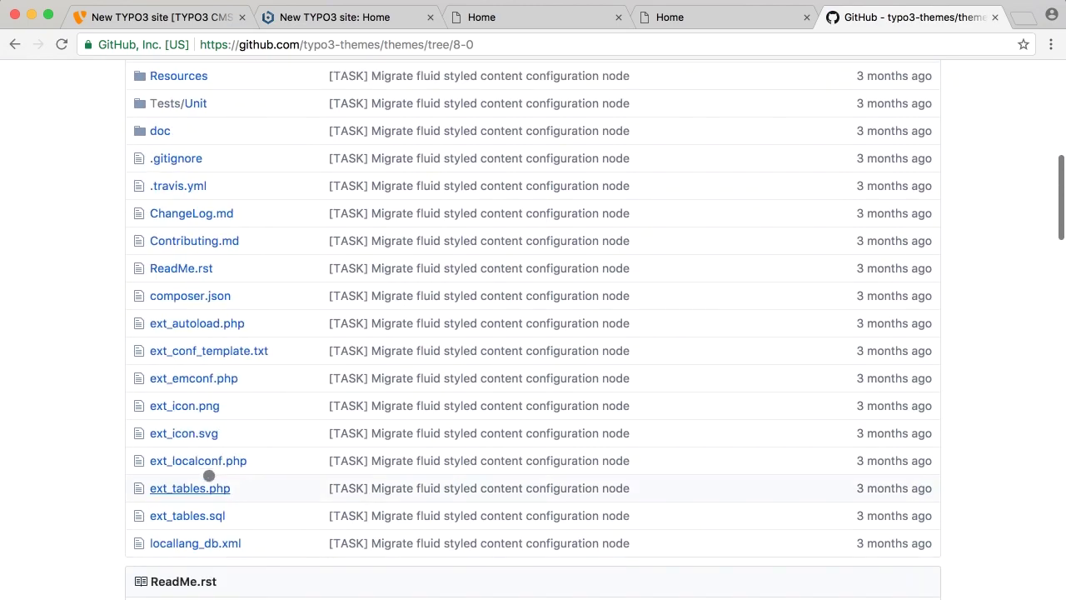
# Step: Open ext_emconf.php on the 8-0 branch and check which TYPO3 versions it depends on
pyautogui.click(184, 379)
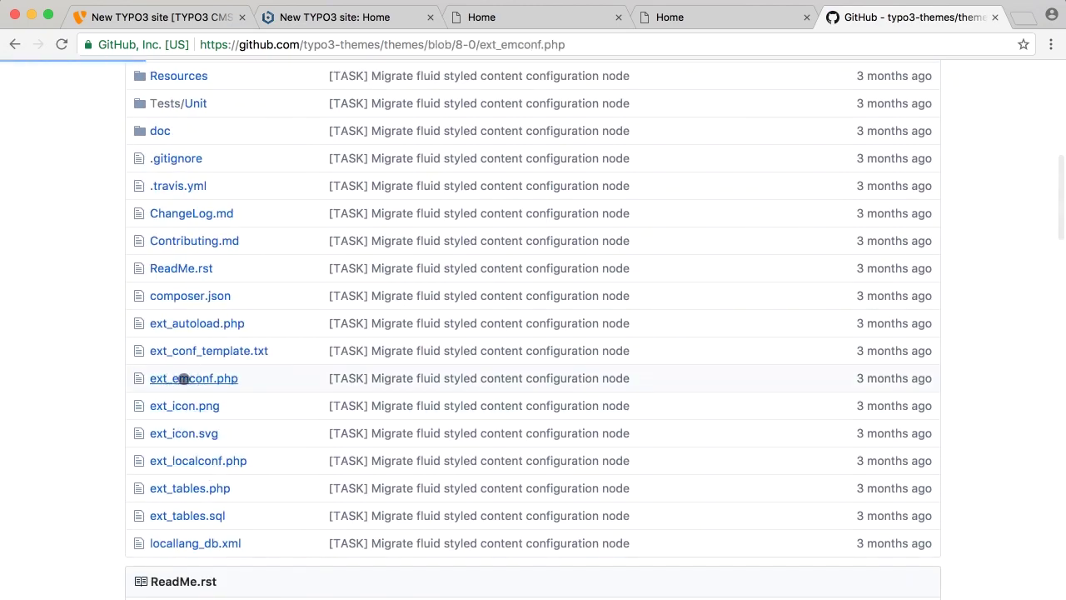
pyautogui.scroll(-8, 82, 489)
pyautogui.scroll(-3, 82, 489)
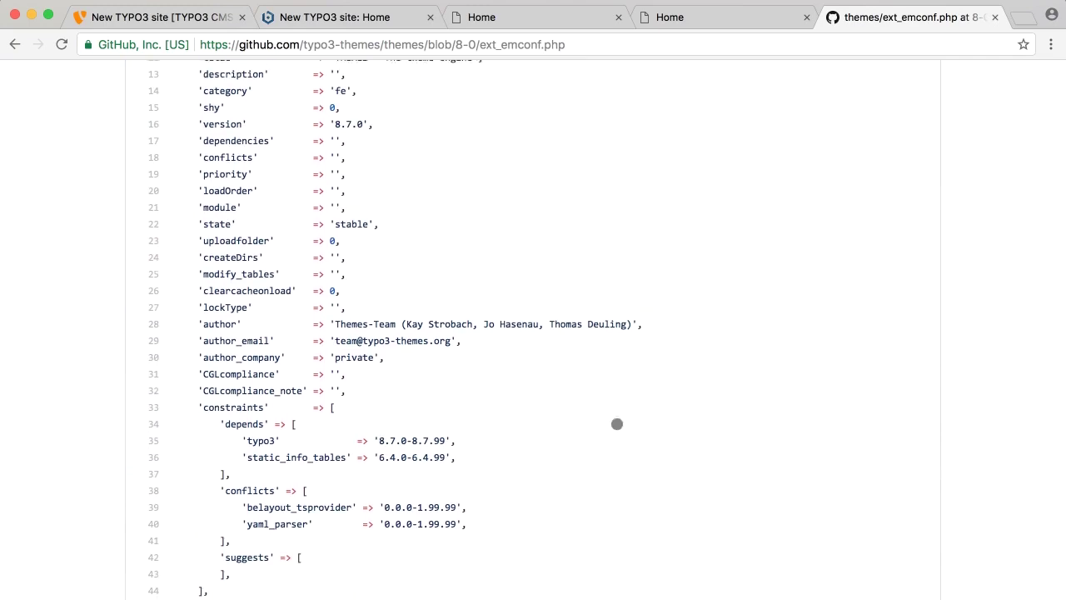
pyautogui.scroll(10, 616, 424)
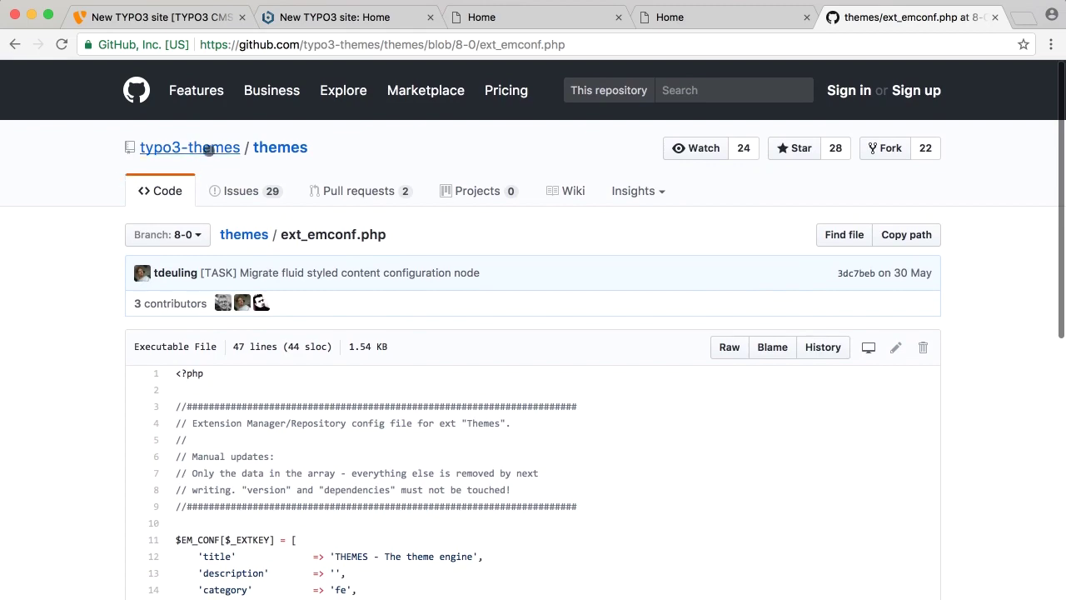
# Step: Download the repository's 8-0 branch as a ZIP archive and check the downloaded file in Finder
pyautogui.click(245, 237)
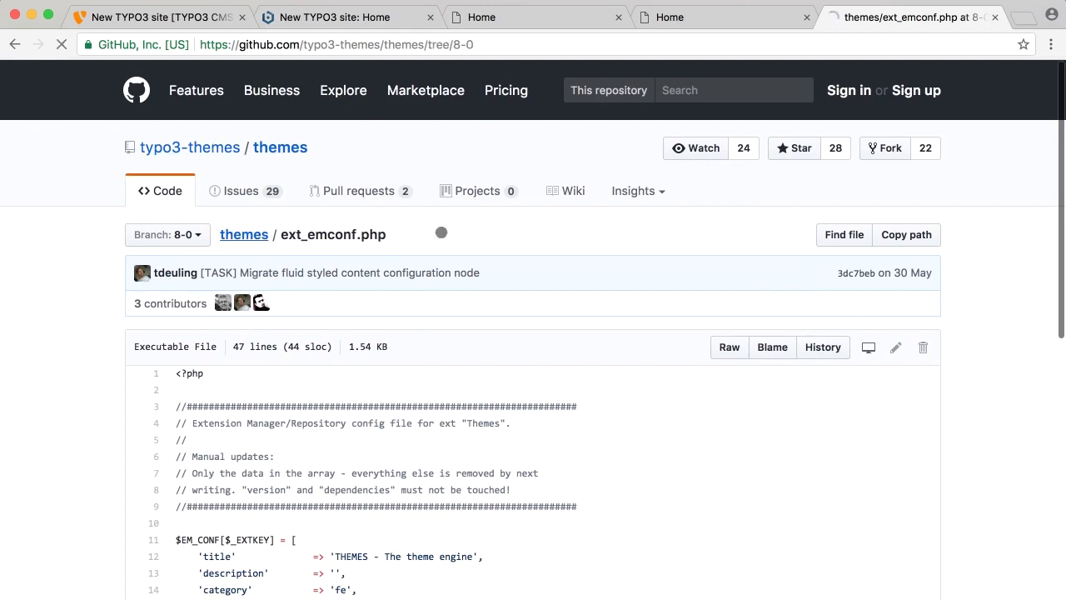
pyautogui.scroll(-5, 893, 345)
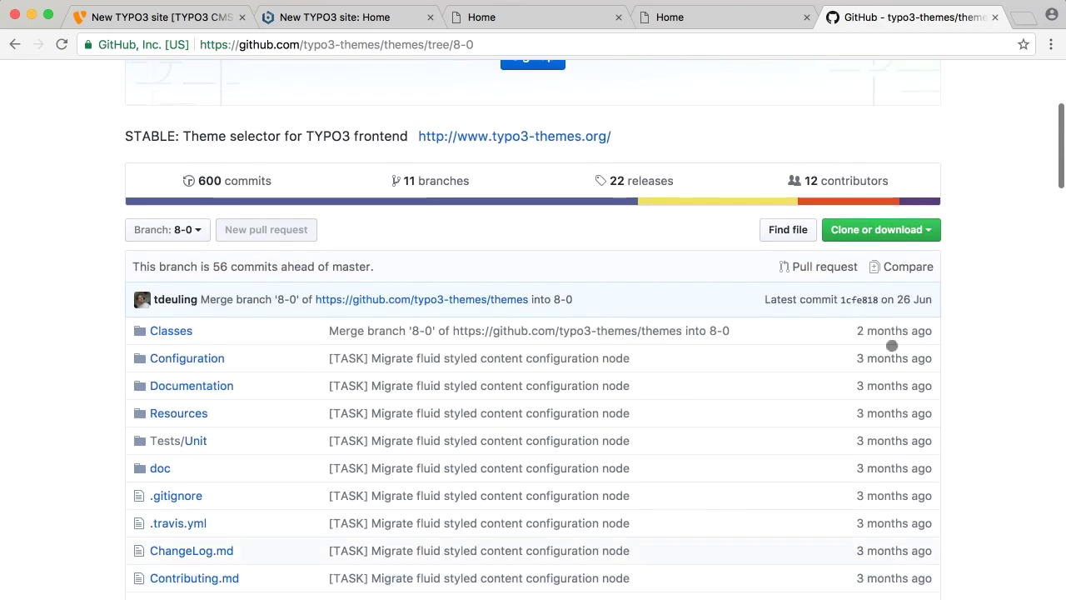
pyautogui.click(919, 234)
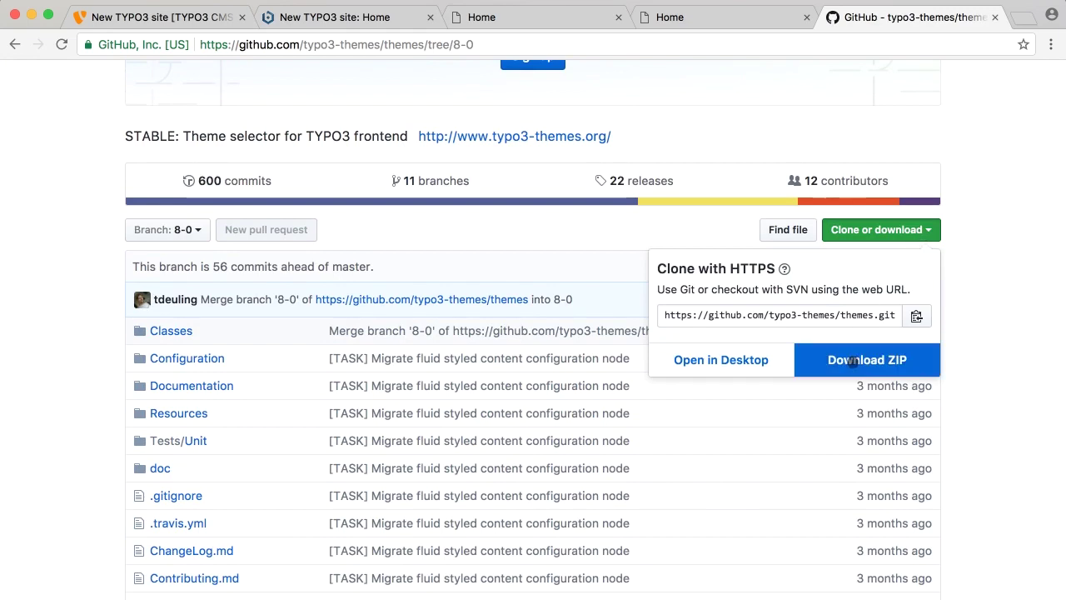
pyautogui.click(905, 363)
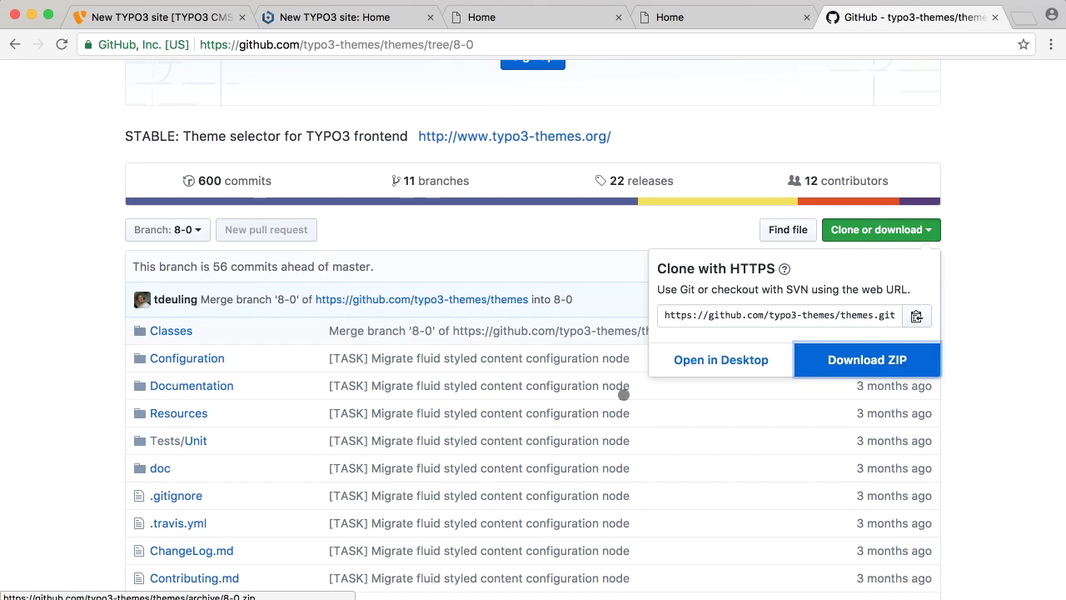
pyautogui.click(177, 599)
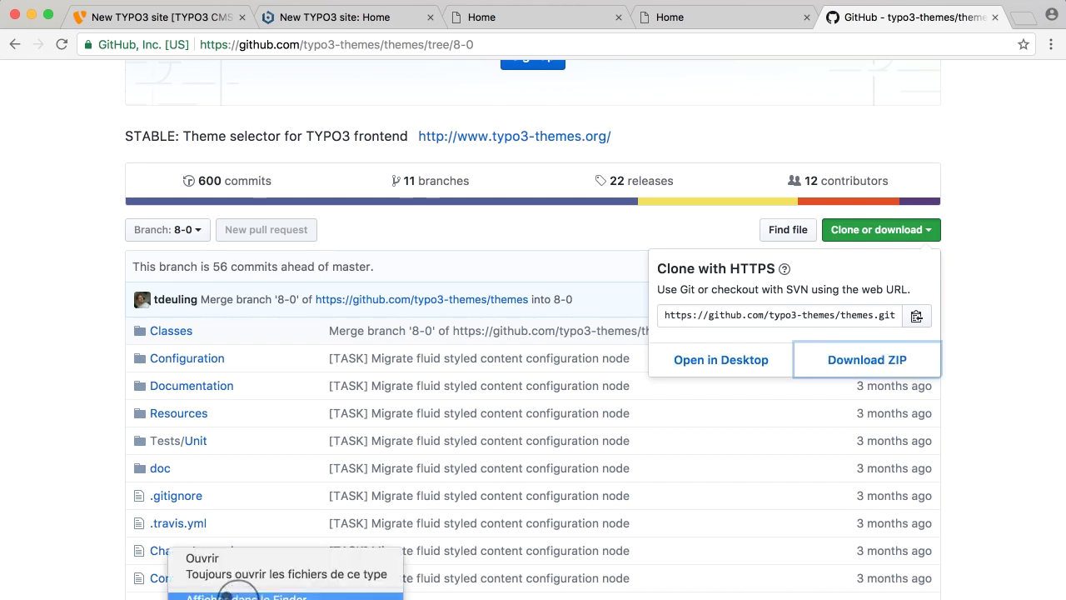
pyautogui.click(238, 596)
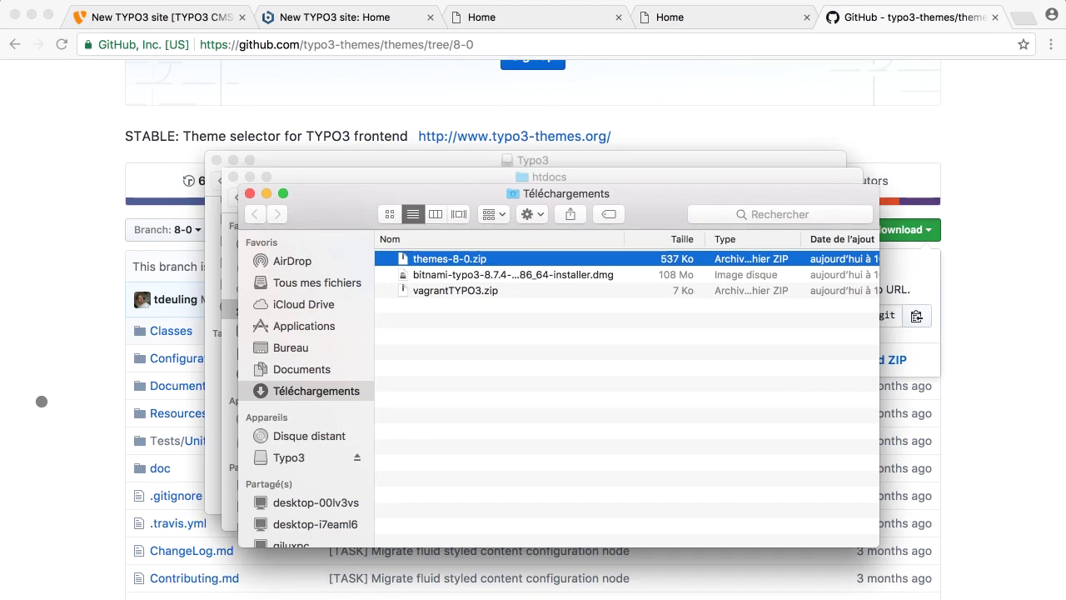
pyautogui.click(48, 369)
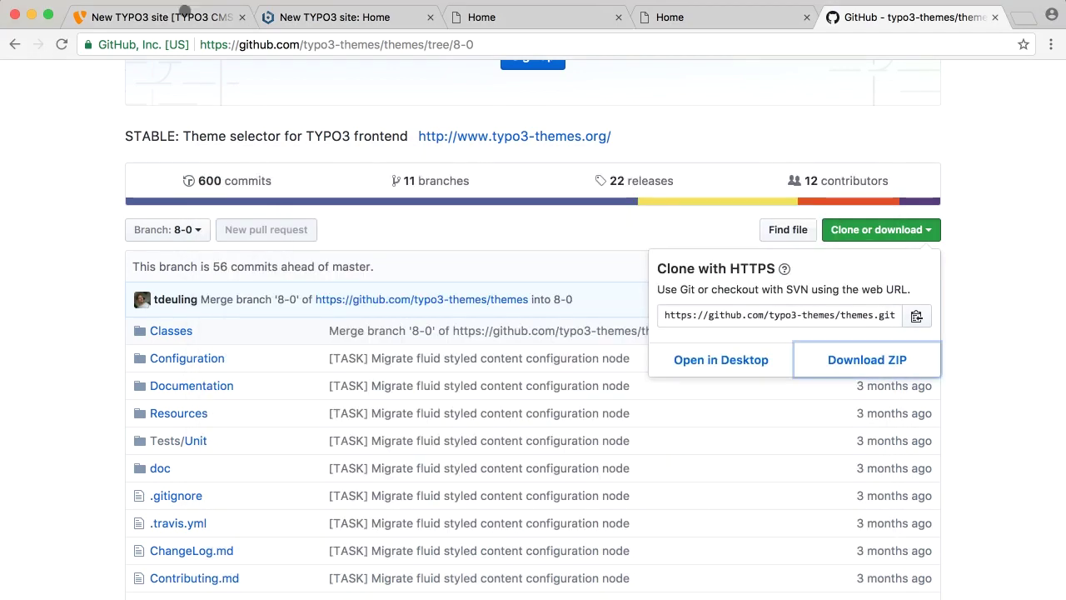
# Step: Go back to the TYPO3 dependency report and copy the name of the required extension "dyncss"
pyautogui.click(162, 15)
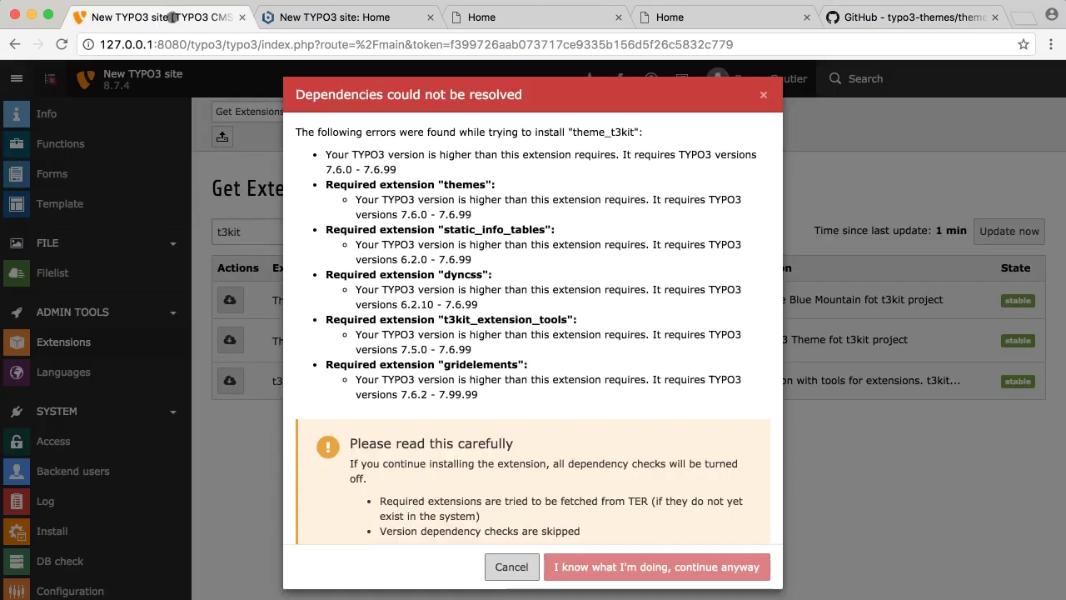
pyautogui.doubleClick(494, 228)
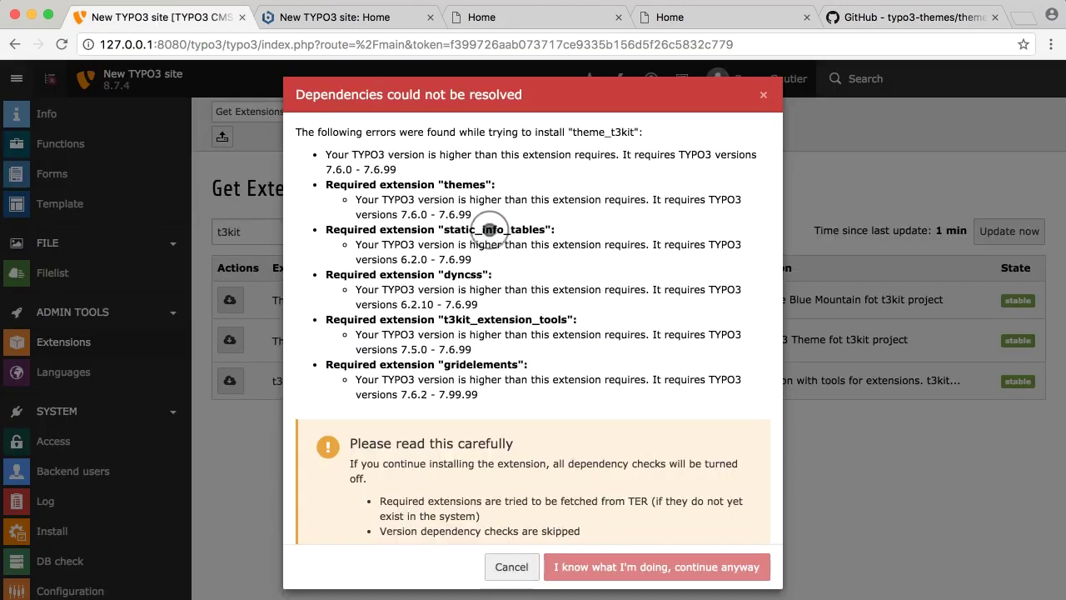
pyautogui.click(589, 266)
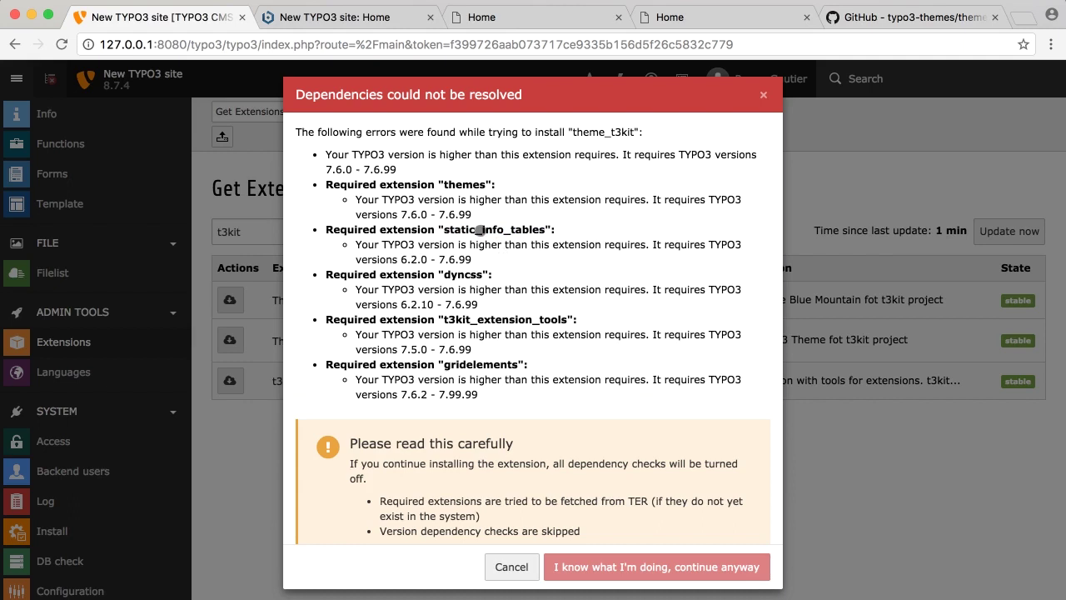
pyautogui.doubleClick(480, 229)
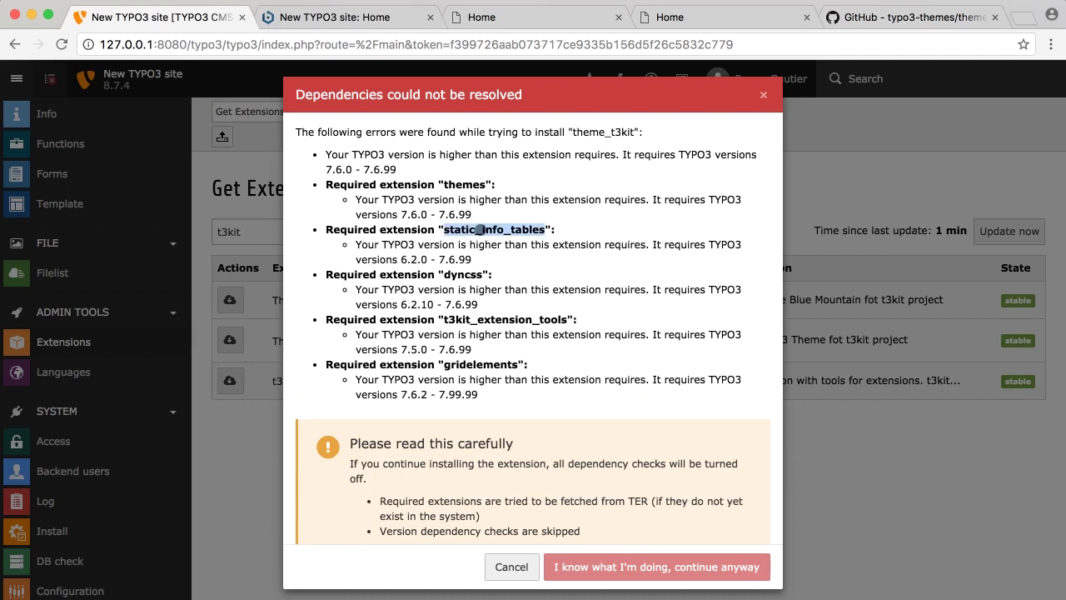
pyautogui.doubleClick(477, 275)
pyautogui.press('super+c')
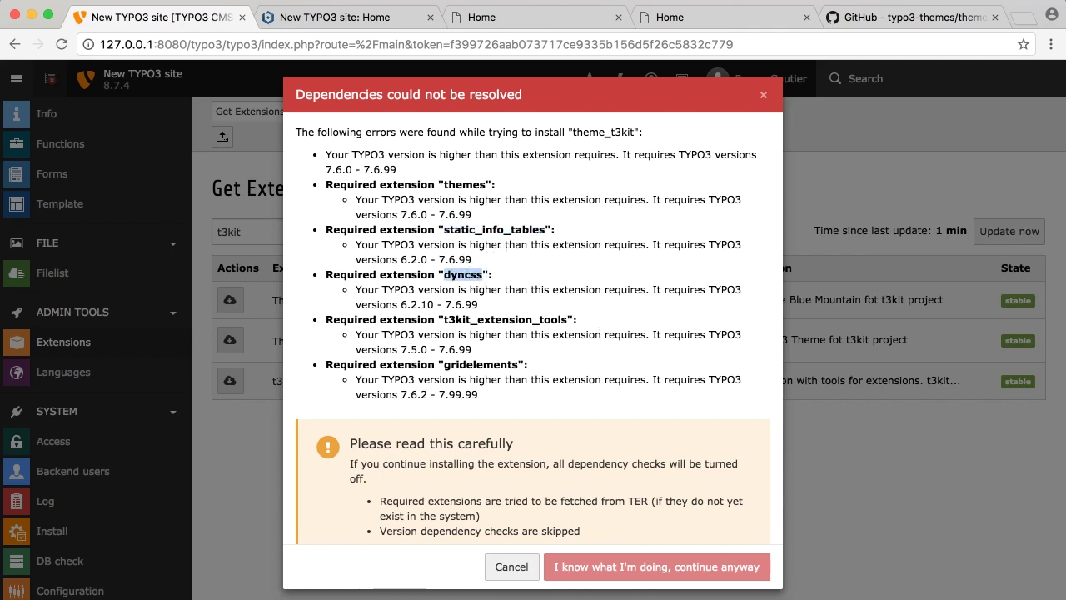
# Step: Search the themes repository on GitHub for "dyncss" and open a new browser tab
pyautogui.click(904, 17)
pyautogui.scroll(5, 375, 122)
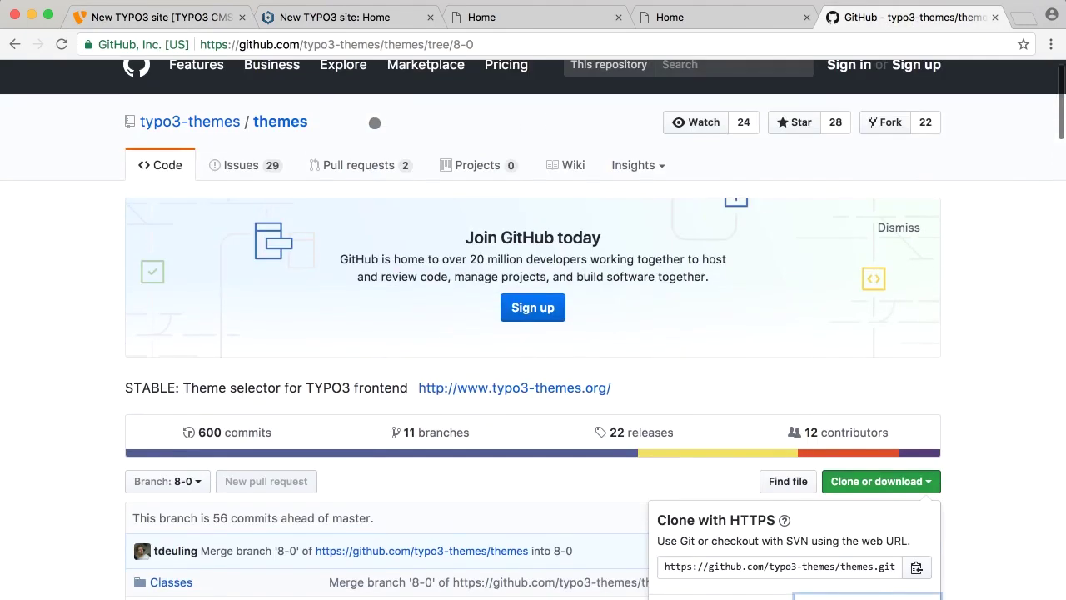
pyautogui.scroll(1, 375, 122)
pyautogui.click(694, 91)
pyautogui.press('super+v')
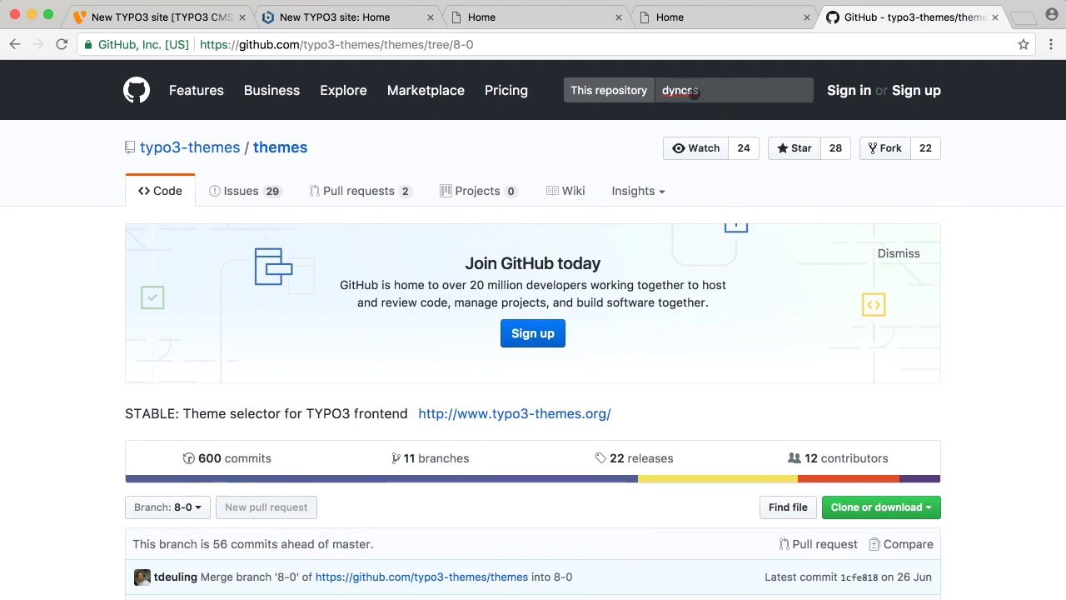
pyautogui.press('Return')
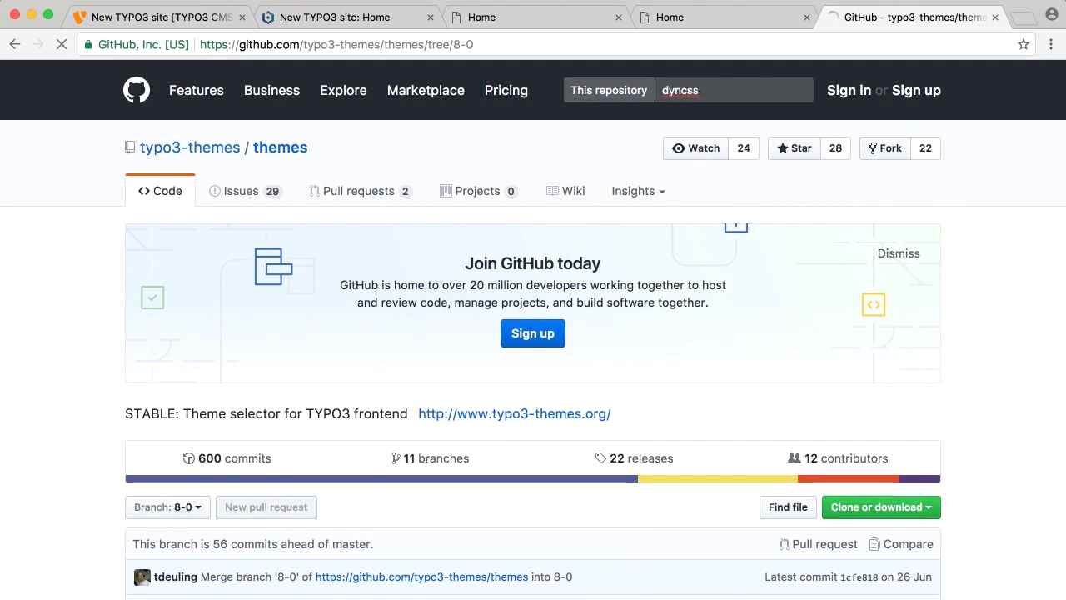
pyautogui.press('super+t')
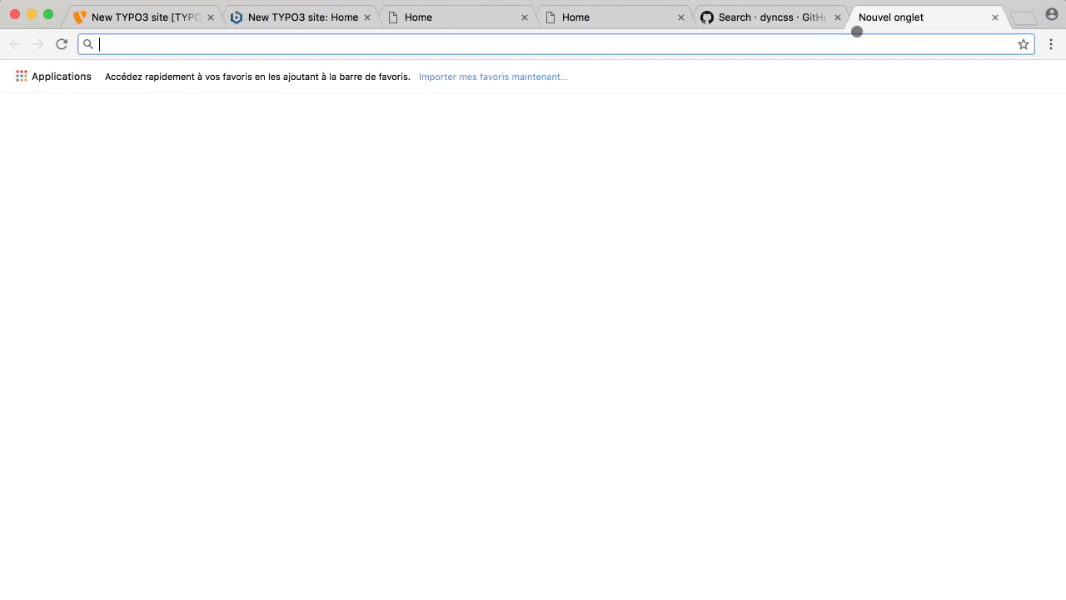
# Step: Search the web for "typo3 extension repository" and open the TYPO3 Extension Repository site
pyautogui.write('ty')
pyautogui.press('BackSpace')
pyautogui.write('ypo3 exte')
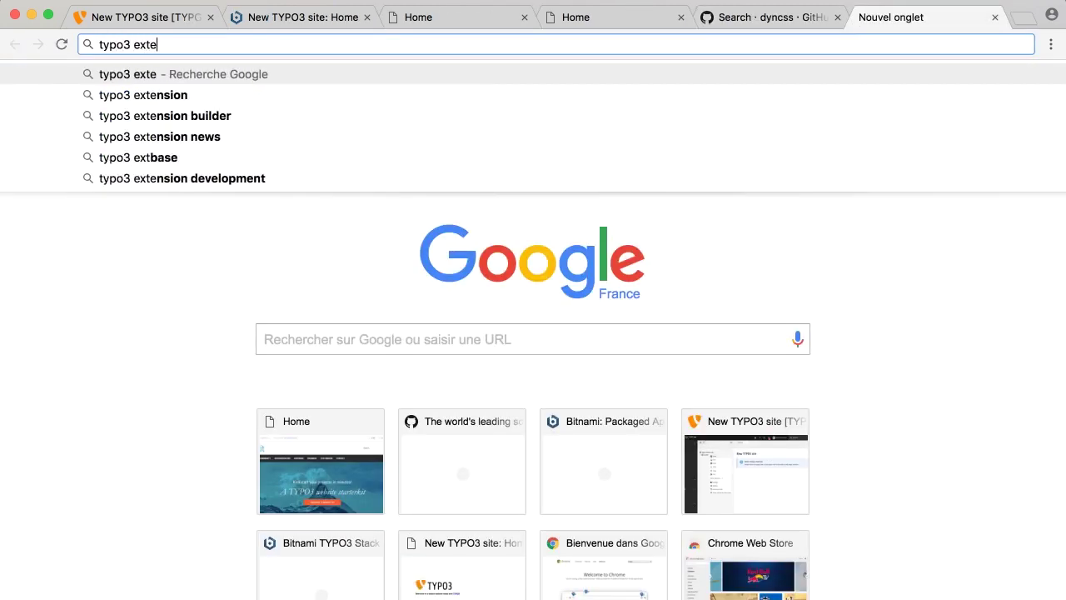
pyautogui.write('nsion repository')
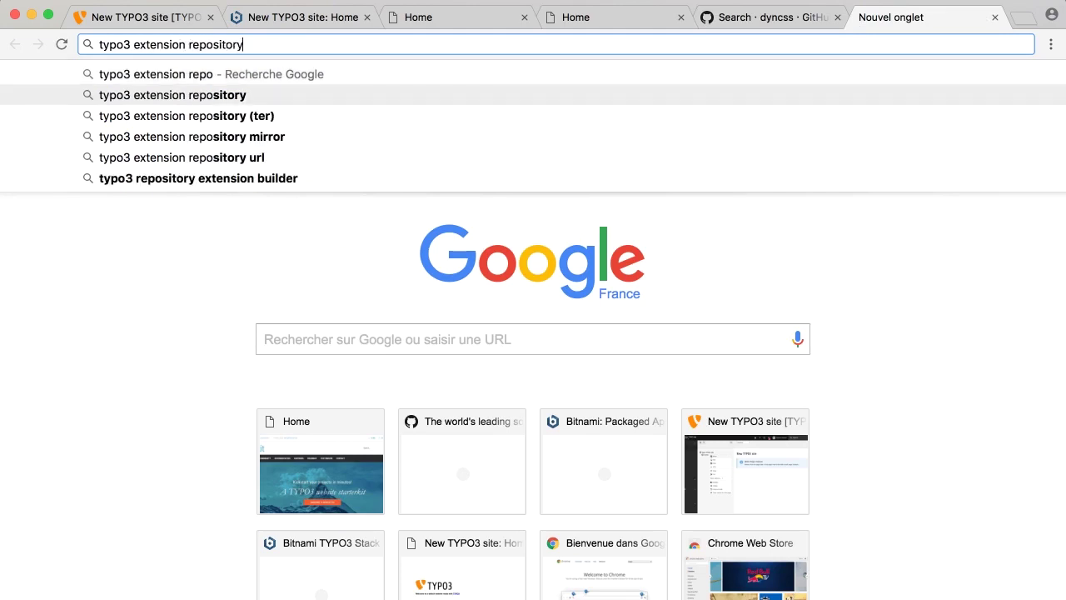
pyautogui.press('Return')
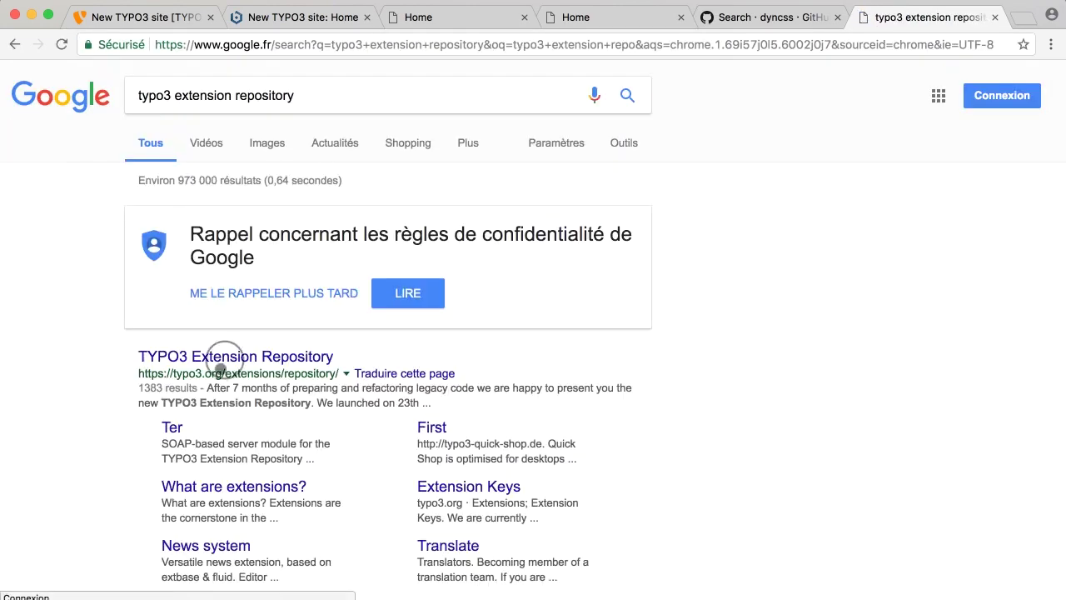
pyautogui.click(225, 358)
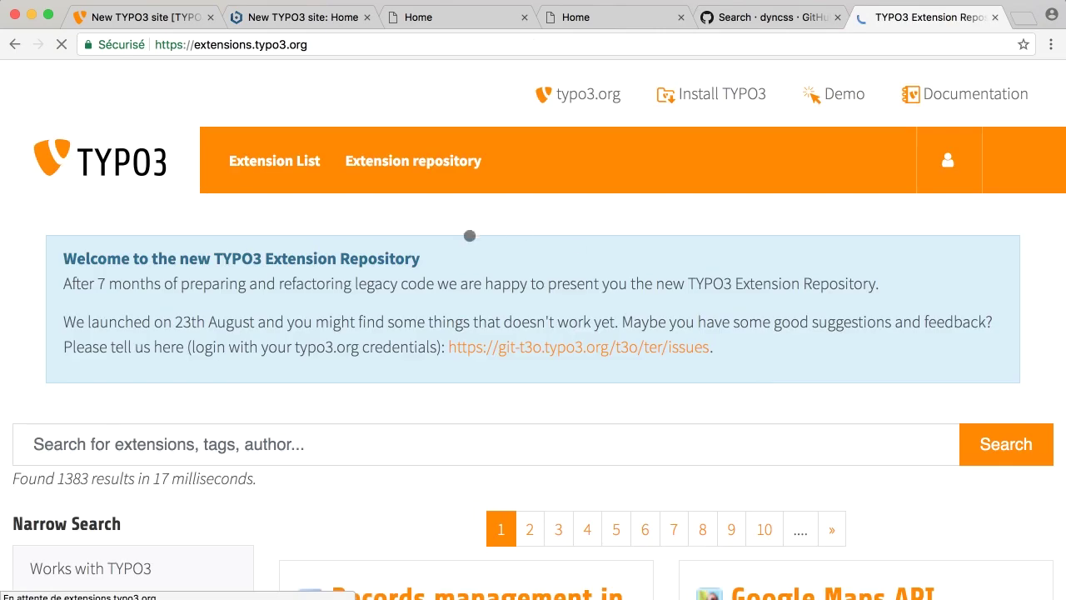
# Step: Search the extension repository for "dyncss" and open the DynCss - BaseModule page to check its TYPO3 compatibility
pyautogui.click(442, 451)
pyautogui.write('dyncss')
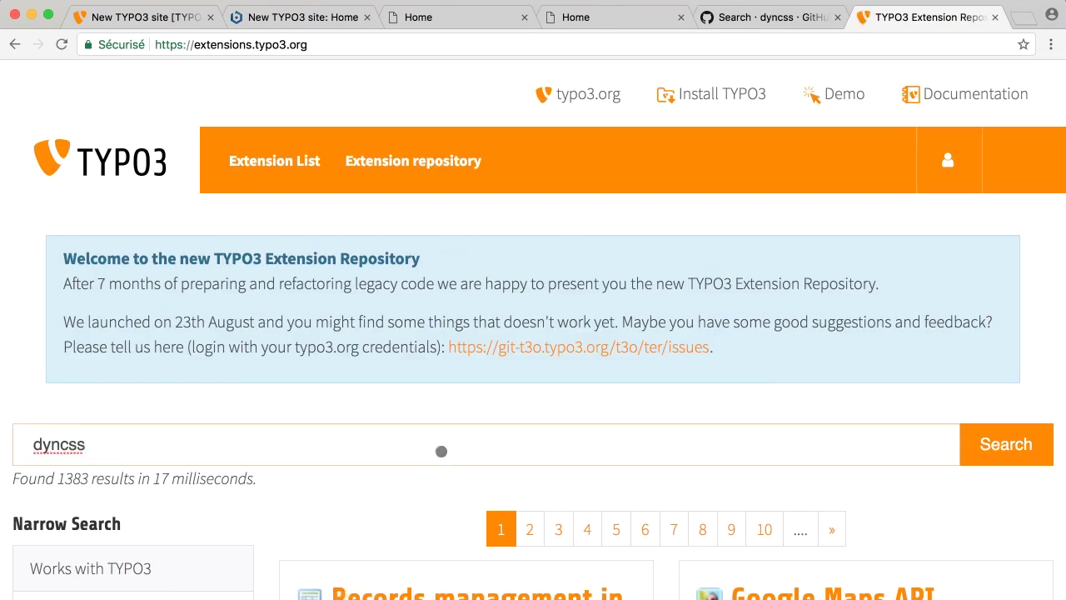
pyautogui.press('Return')
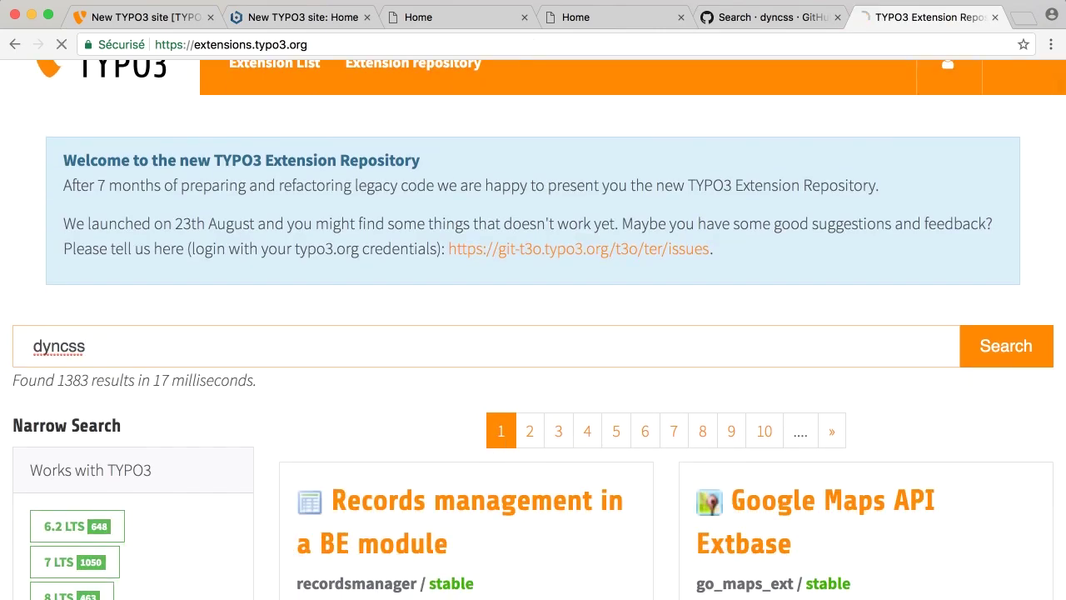
pyautogui.scroll(-5, 382, 375)
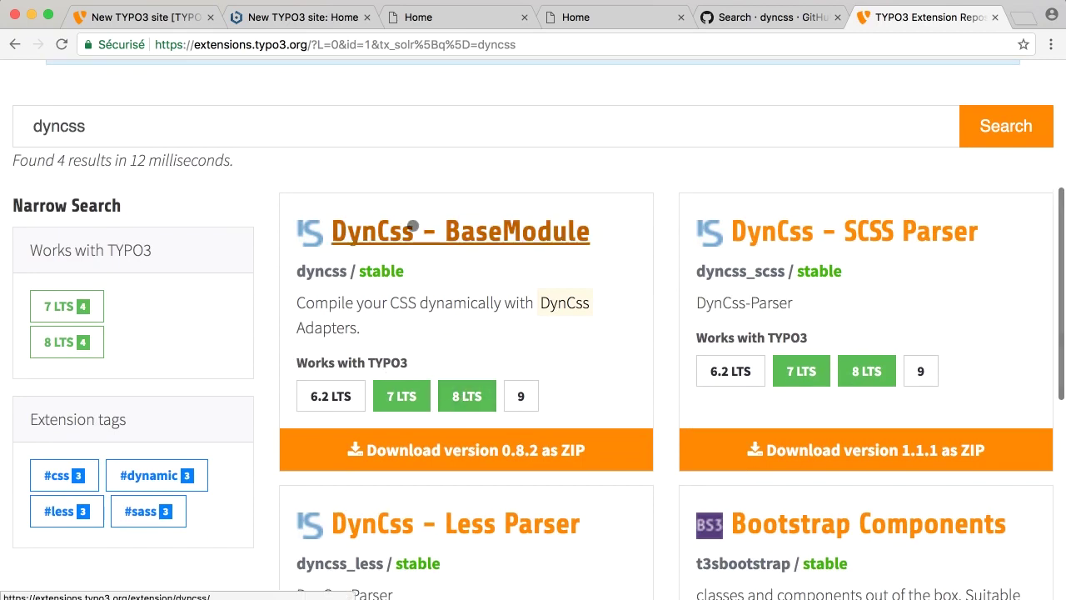
pyautogui.click(438, 231)
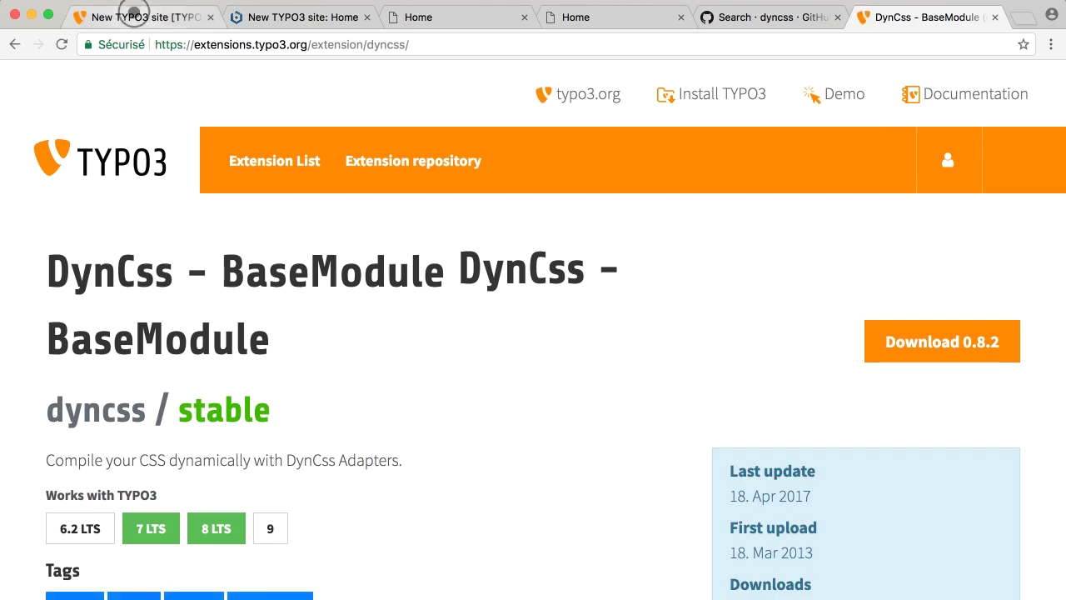
# Step: Return to the TYPO3 backend, close the dependency report, and find "dyncss" to install DynCss - BaseModule 0.8.2
pyautogui.click(134, 13)
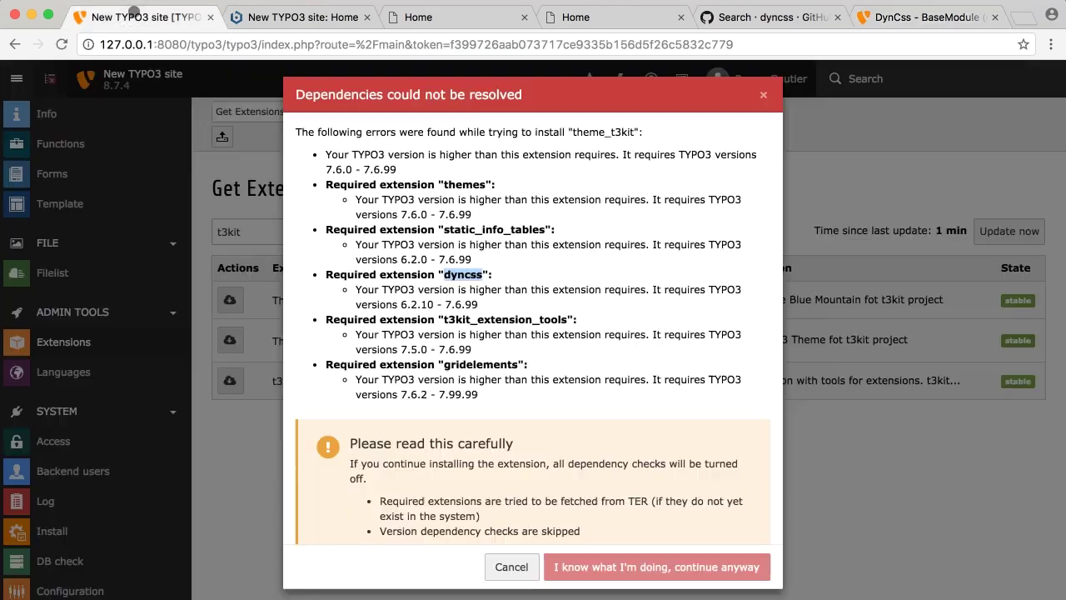
pyautogui.click(567, 294)
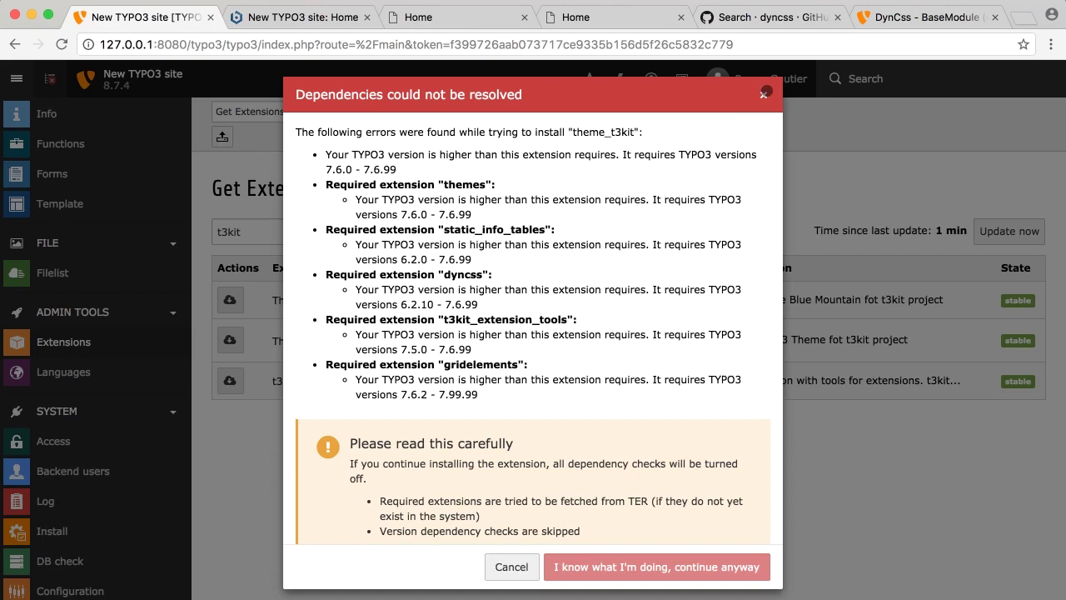
pyautogui.click(764, 94)
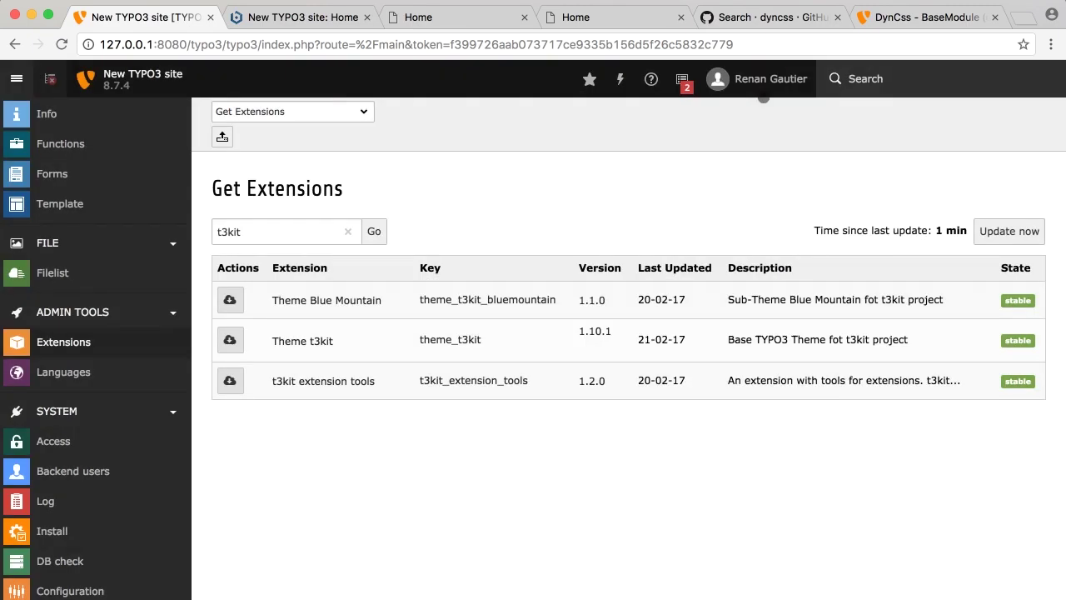
pyautogui.doubleClick(262, 232)
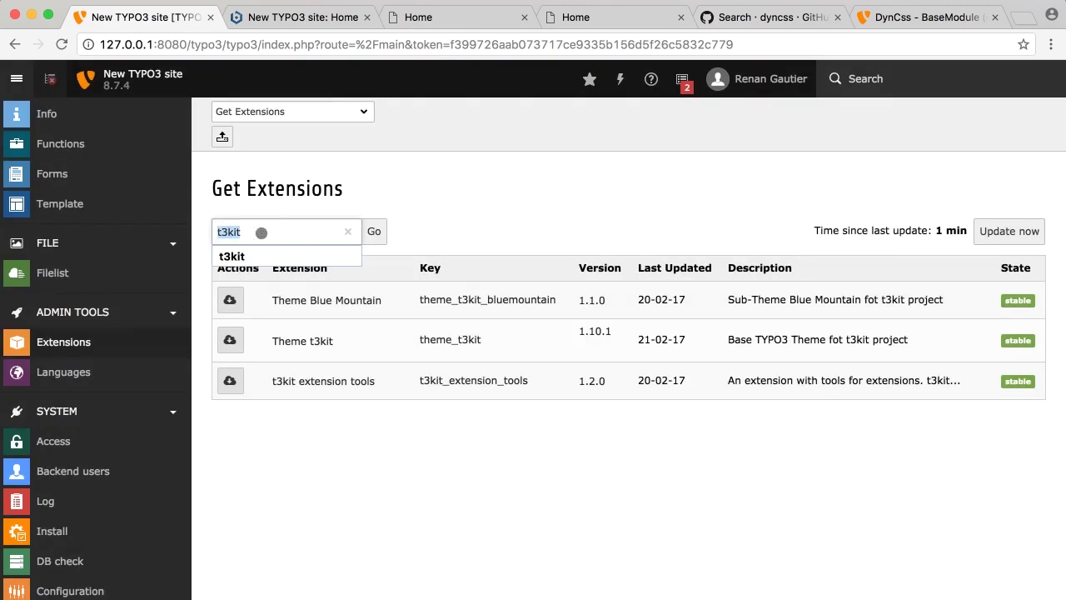
pyautogui.write('dyncss')
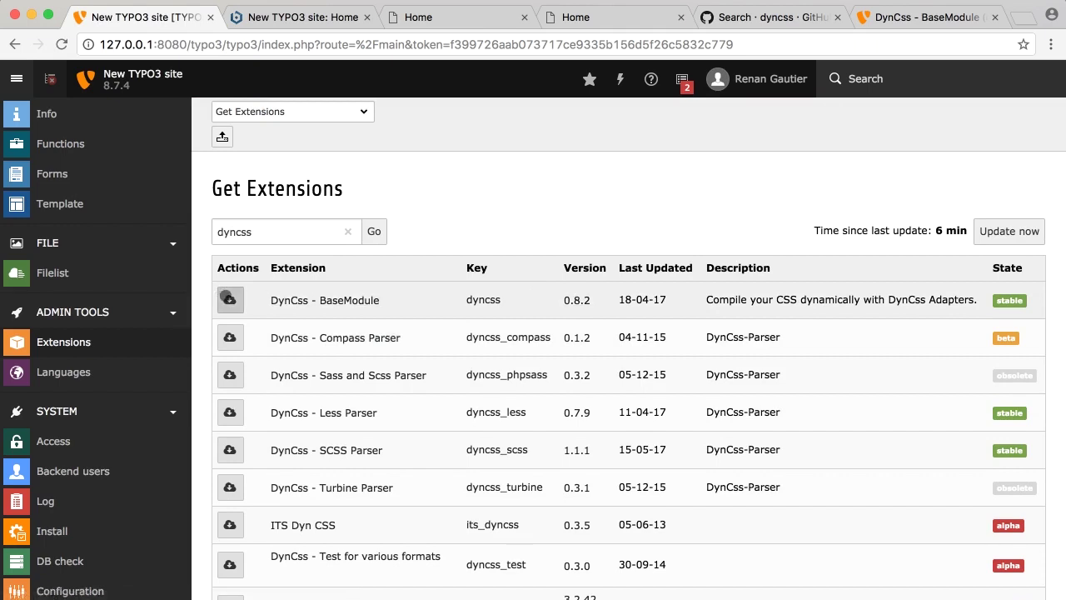
pyautogui.click(229, 298)
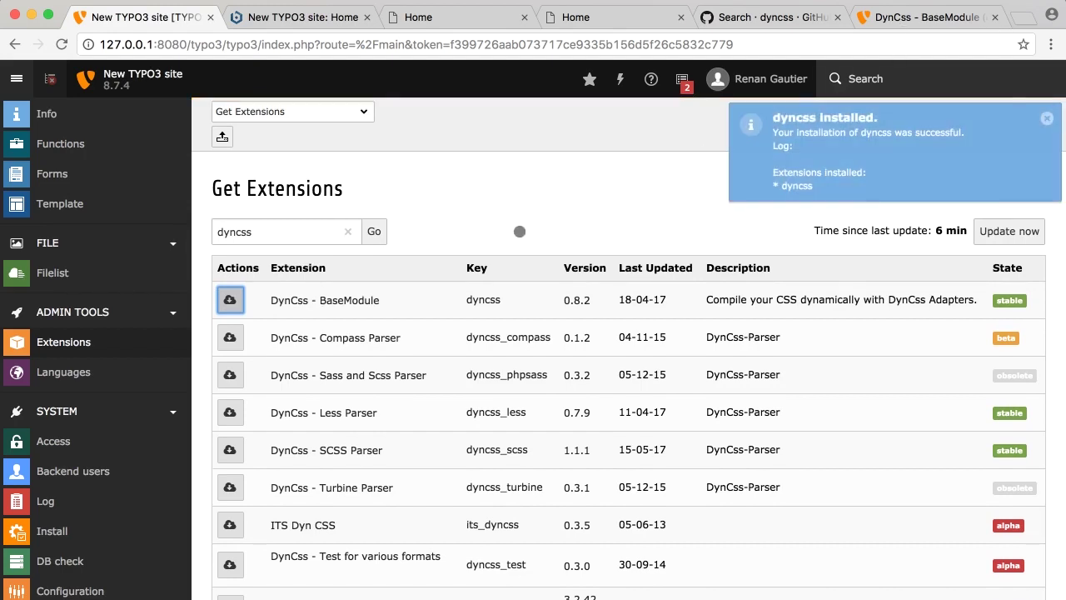
# Step: Install the DynCss - Less Parser extension (dyncss_less 0.7.9) and dismiss the installation notification
pyautogui.click(274, 229)
pyautogui.press('BackSpace')
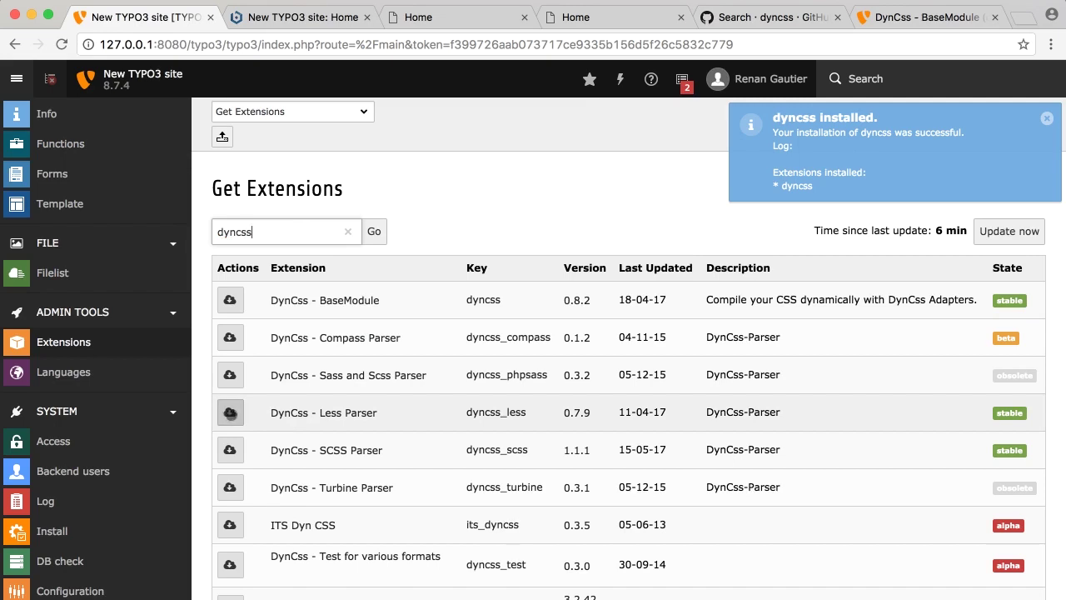
pyautogui.click(230, 413)
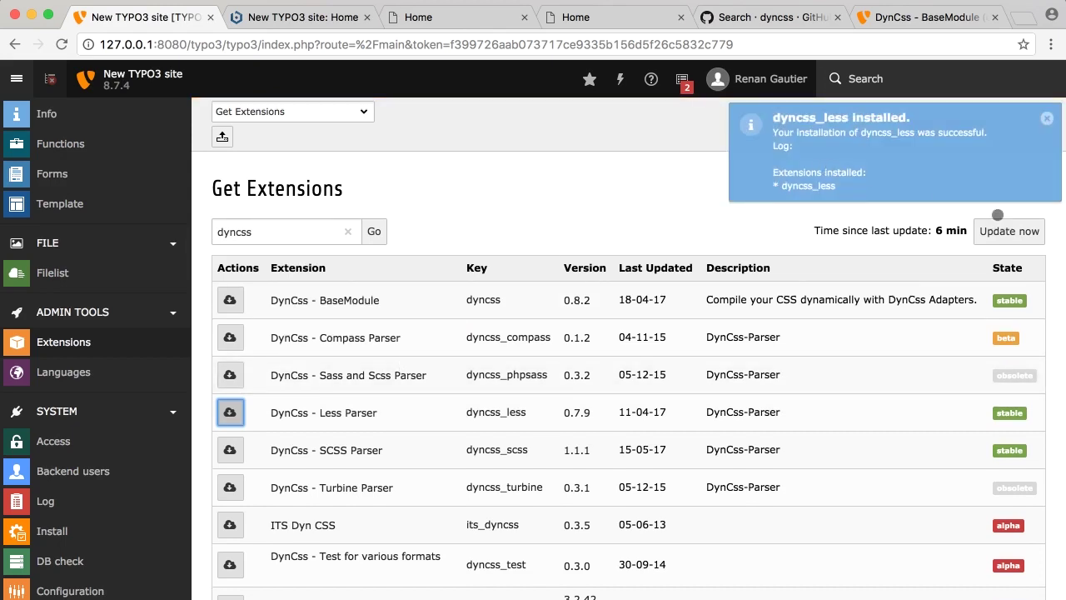
pyautogui.click(1047, 118)
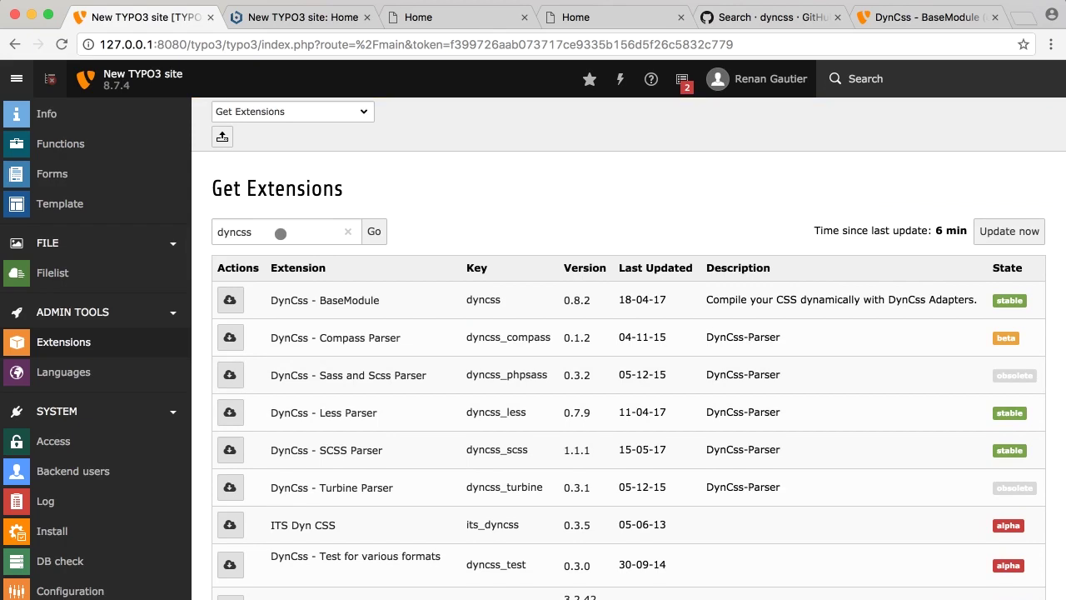
# Step: Search the available extensions for "t3kit" and try to install Theme t3kit with its dependencies resolved automatically
pyautogui.doubleClick(280, 234)
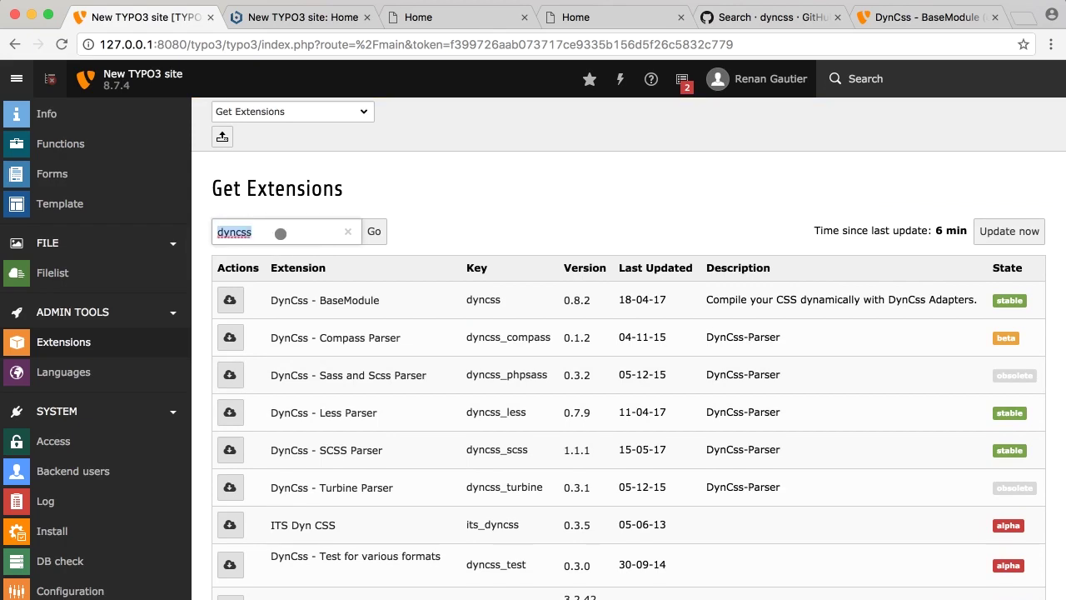
pyautogui.write('t3kit')
pyautogui.press('Return')
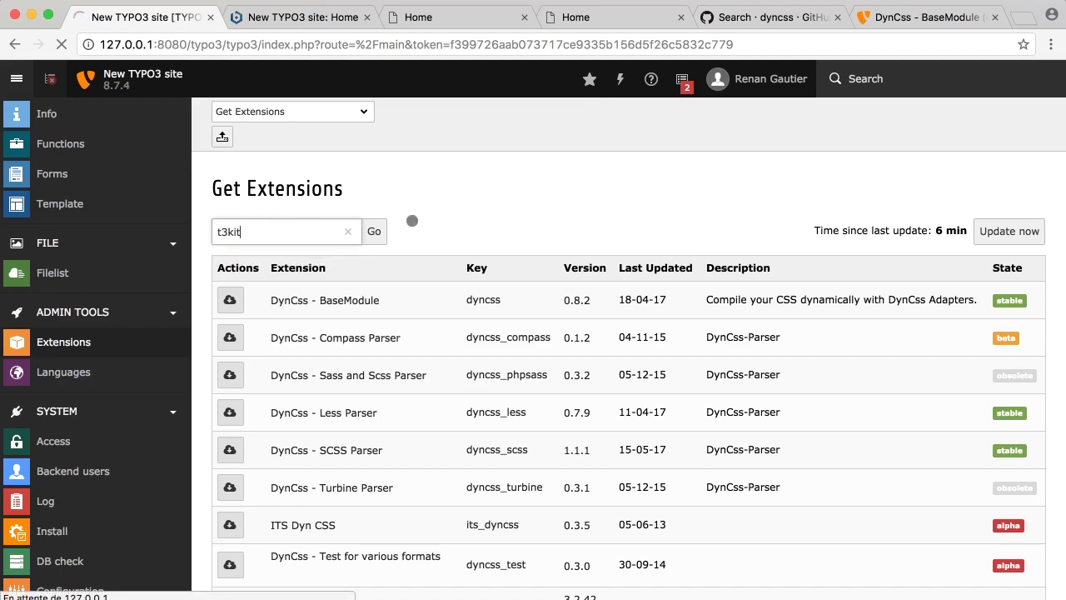
pyautogui.click(230, 342)
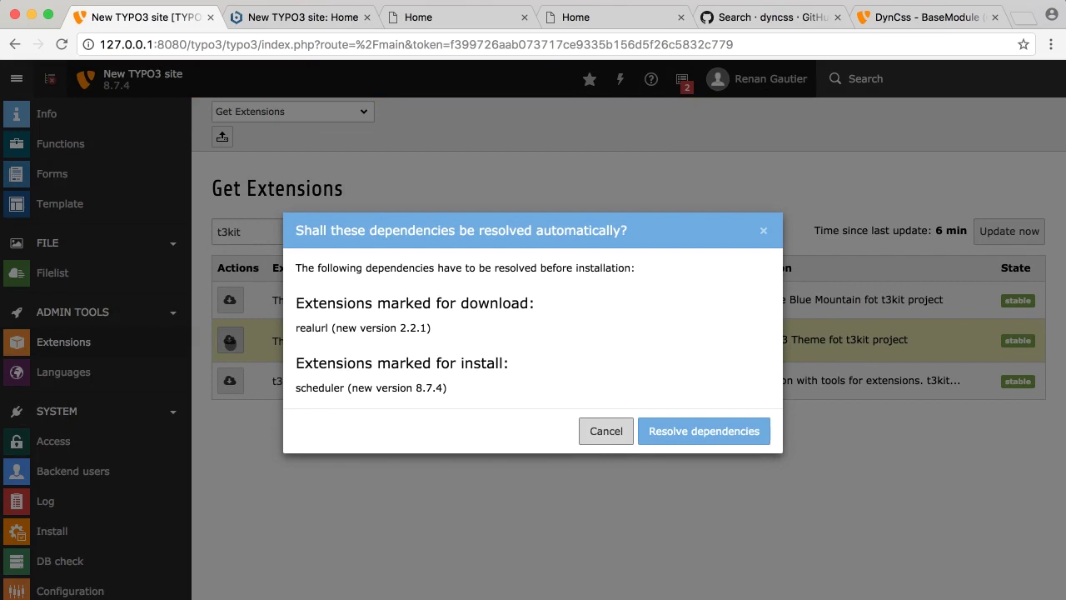
pyautogui.click(714, 435)
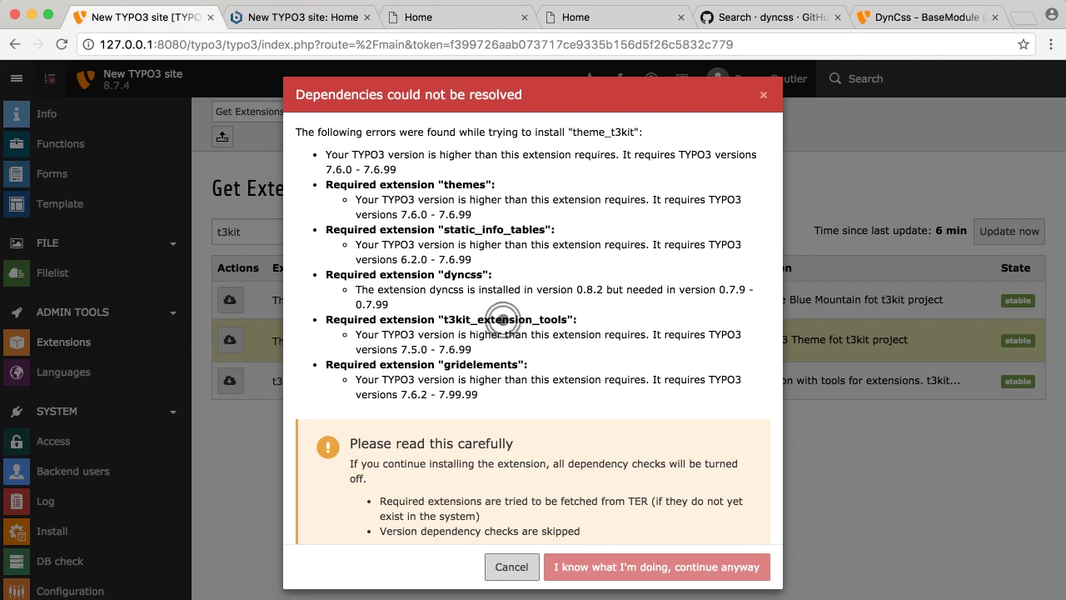
# Step: Copy the required extension name "t3kit_extension_tools" from the dependency report and look it up in the TYPO3 Extension Repository
pyautogui.doubleClick(504, 319)
pyautogui.press('super+c')
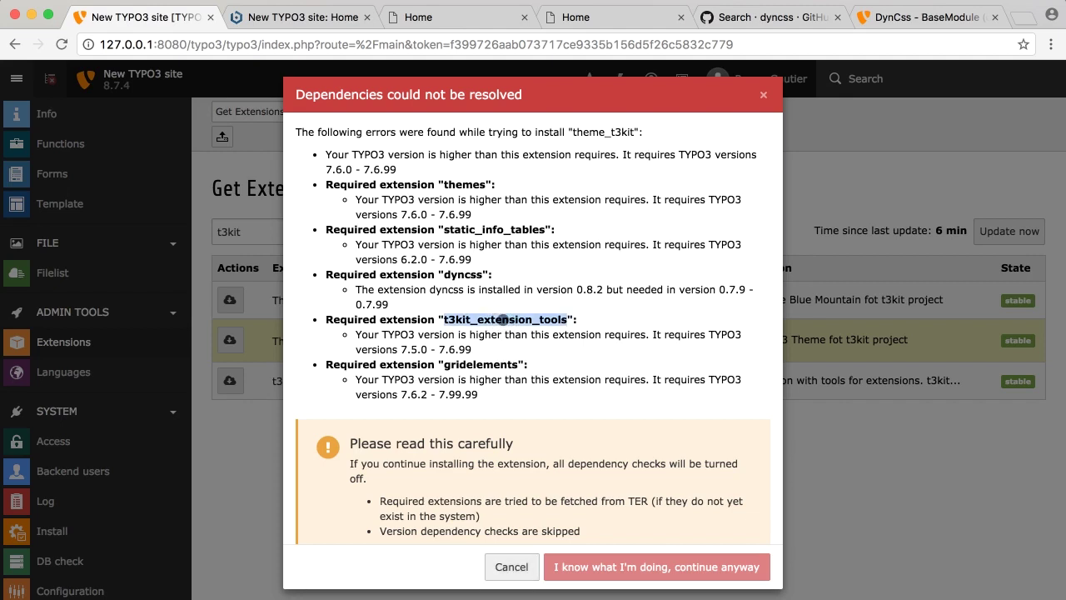
pyautogui.click(910, 17)
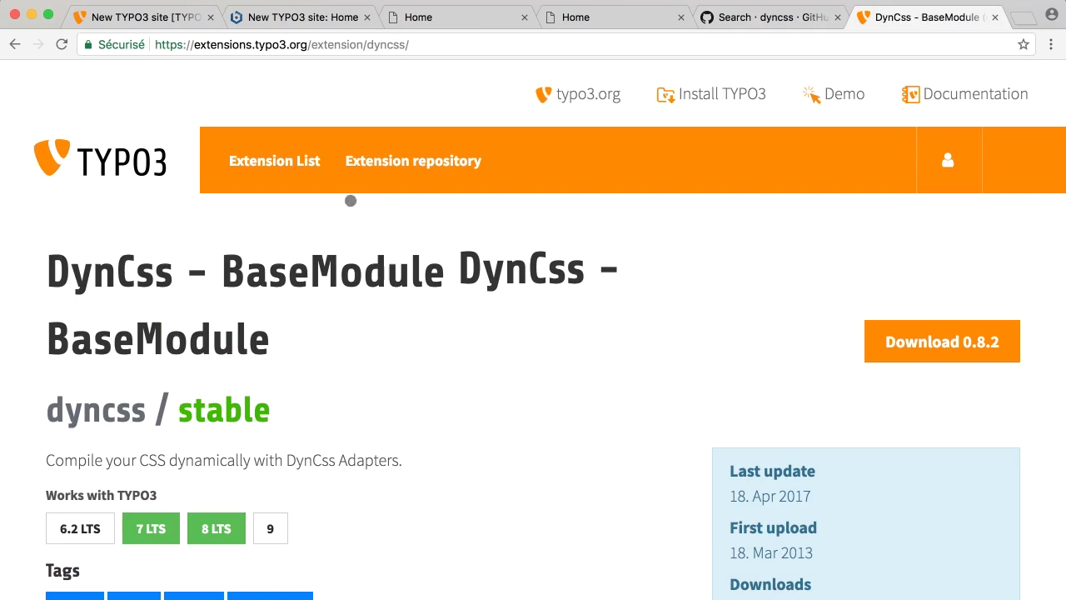
pyautogui.scroll(-1, 300, 469)
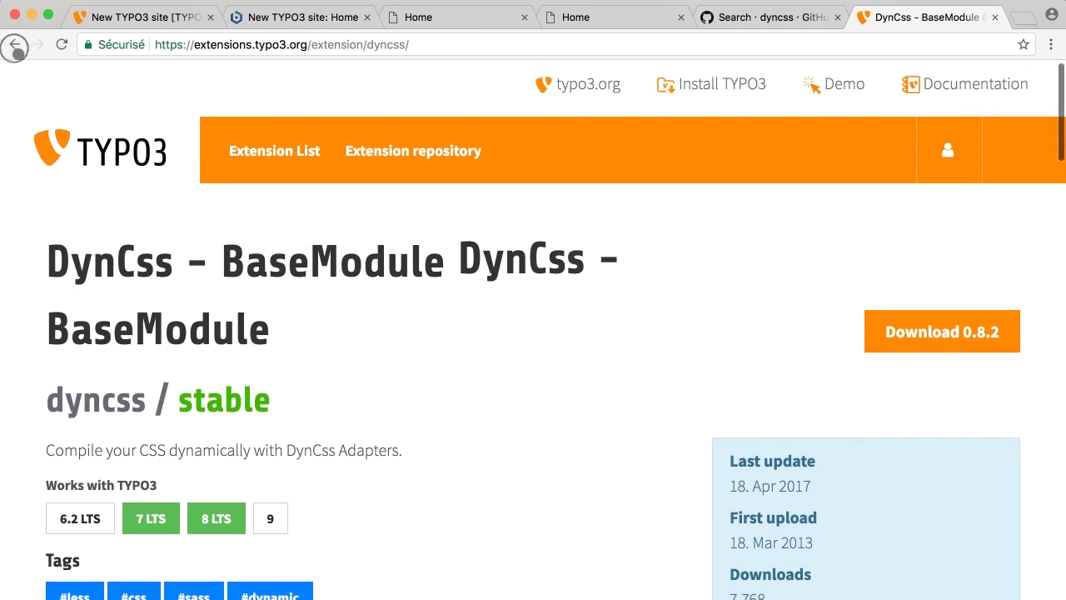
pyautogui.click(14, 46)
pyautogui.click(286, 109)
pyautogui.press('super+a')
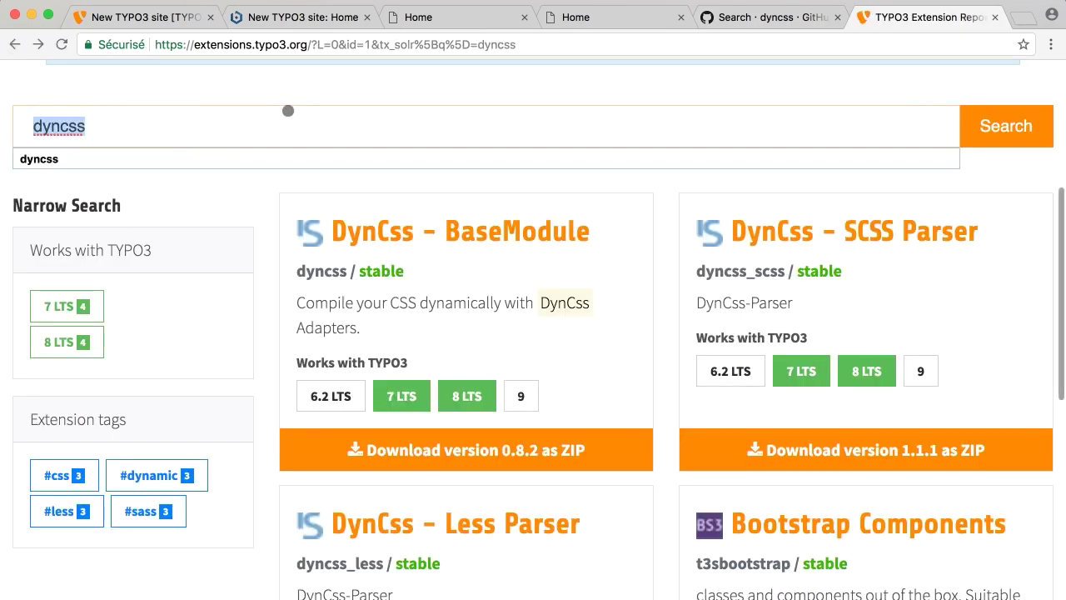
pyautogui.press('super+v')
pyautogui.click(1003, 123)
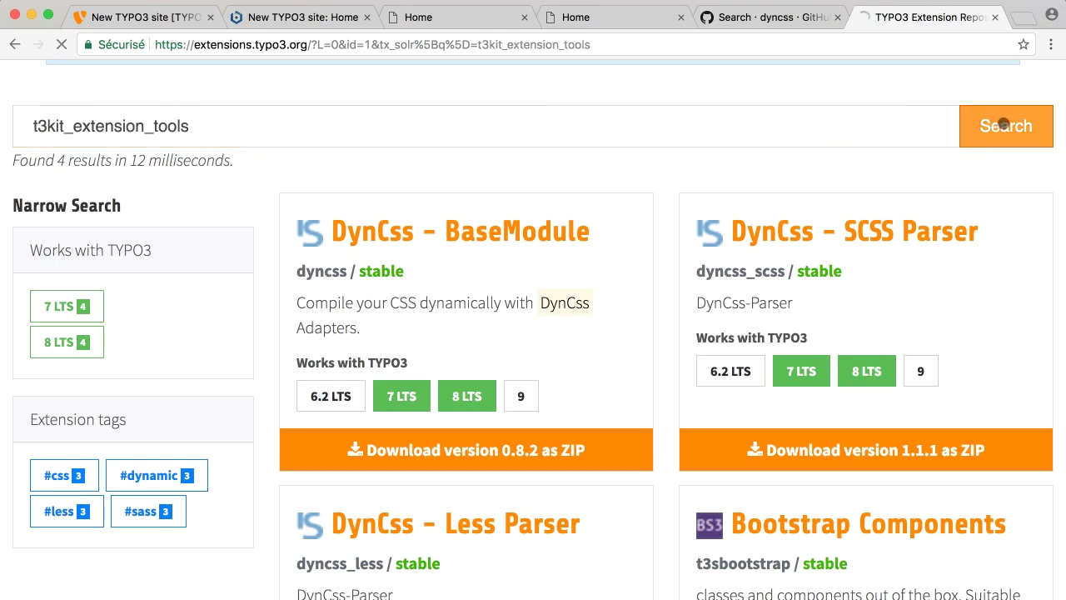
pyautogui.scroll(-5, 533, 323)
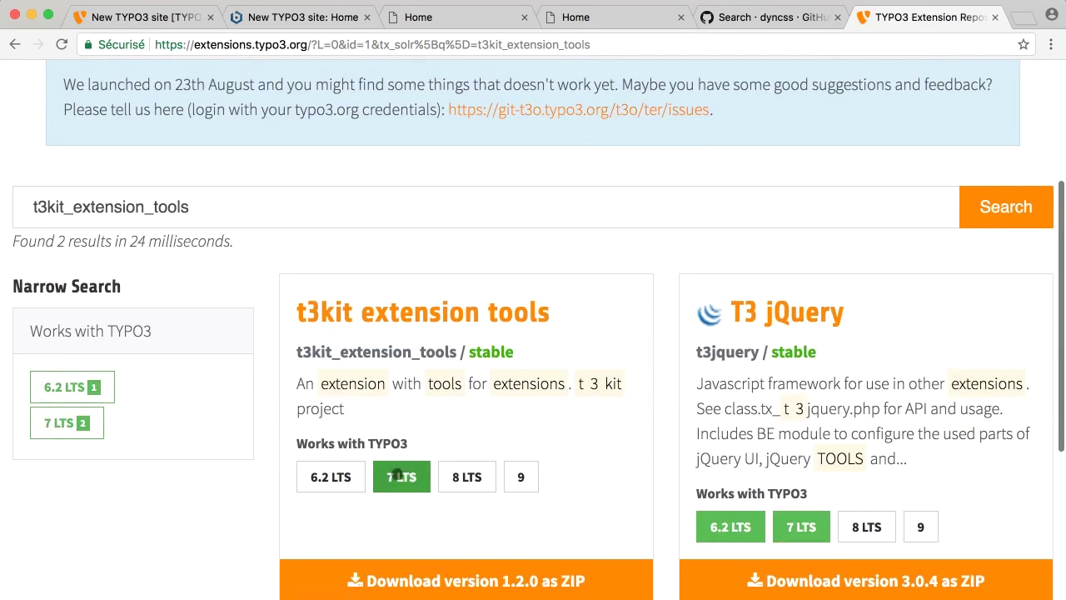
pyautogui.scroll(5, 583, 417)
# Step: Search the typo3-themes/themes repository on GitHub for "t3kit_extension_tools" and return to the repository's main page
pyautogui.click(763, 26)
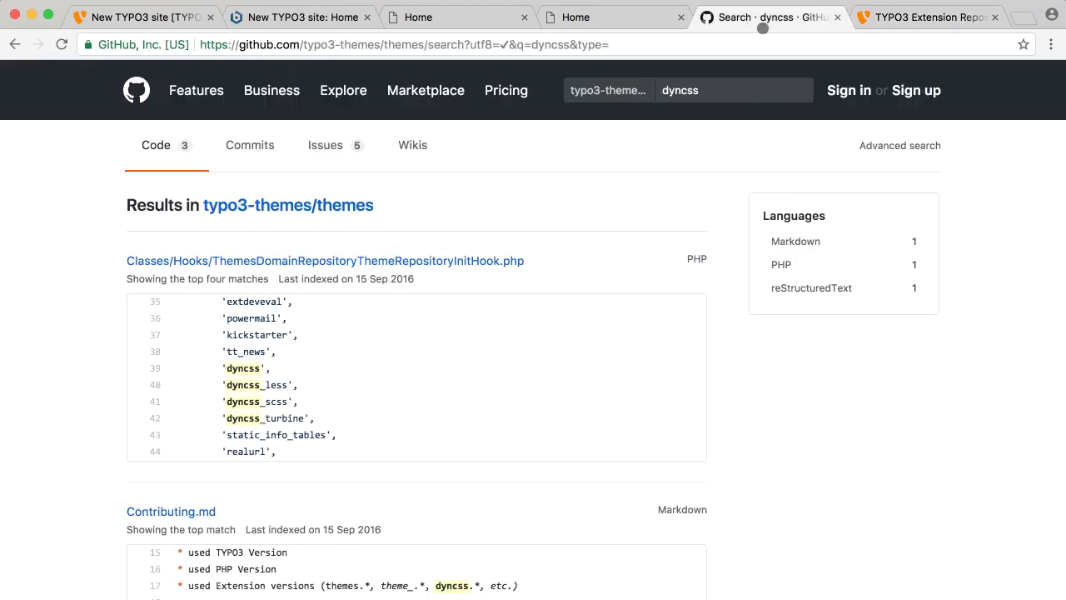
pyautogui.click(702, 89)
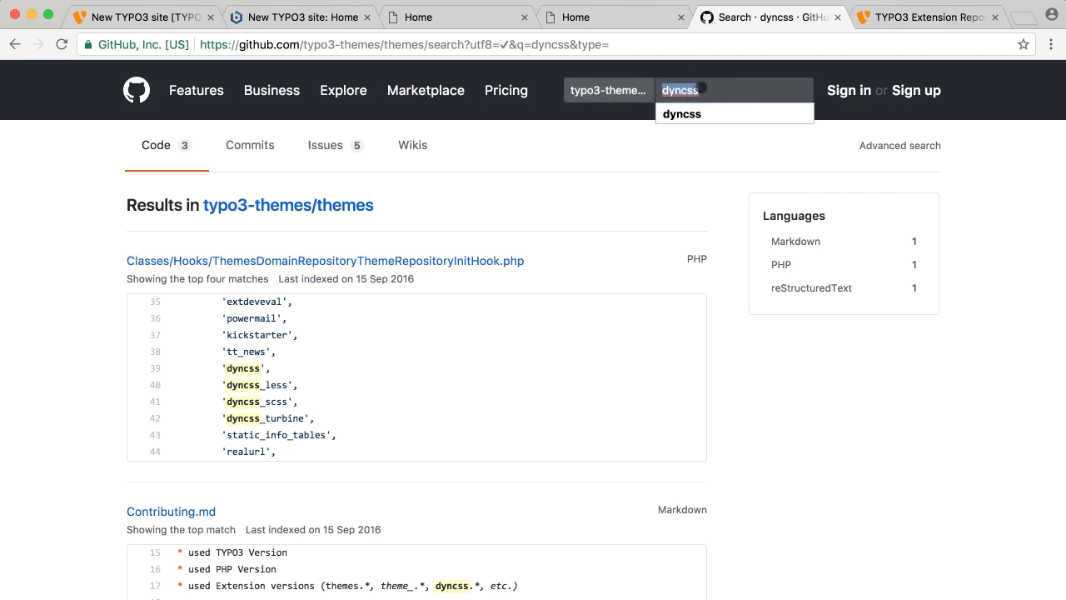
pyautogui.press('super+v')
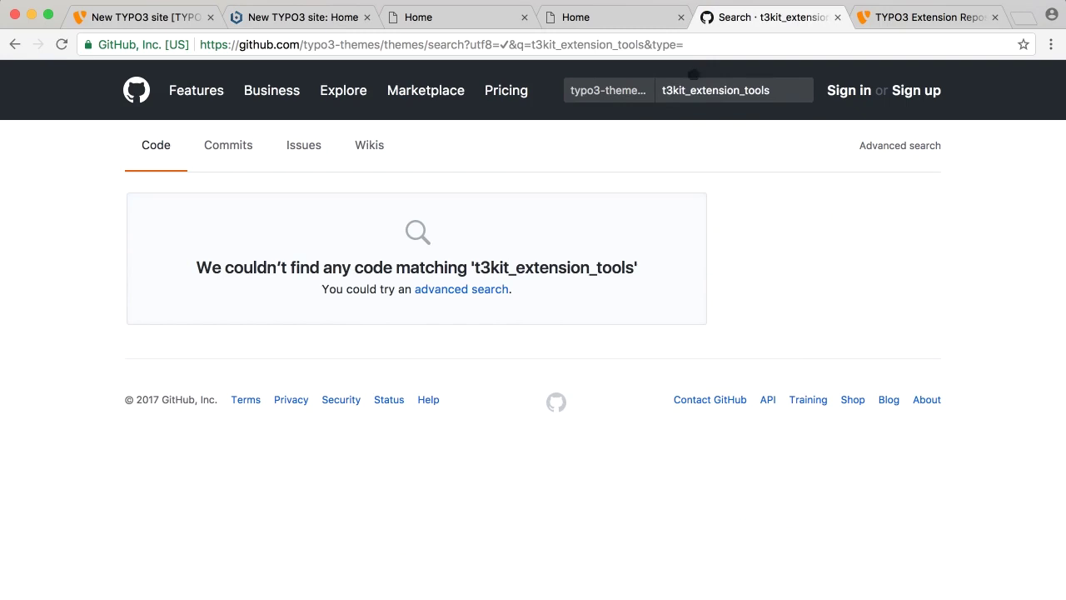
pyautogui.click(618, 94)
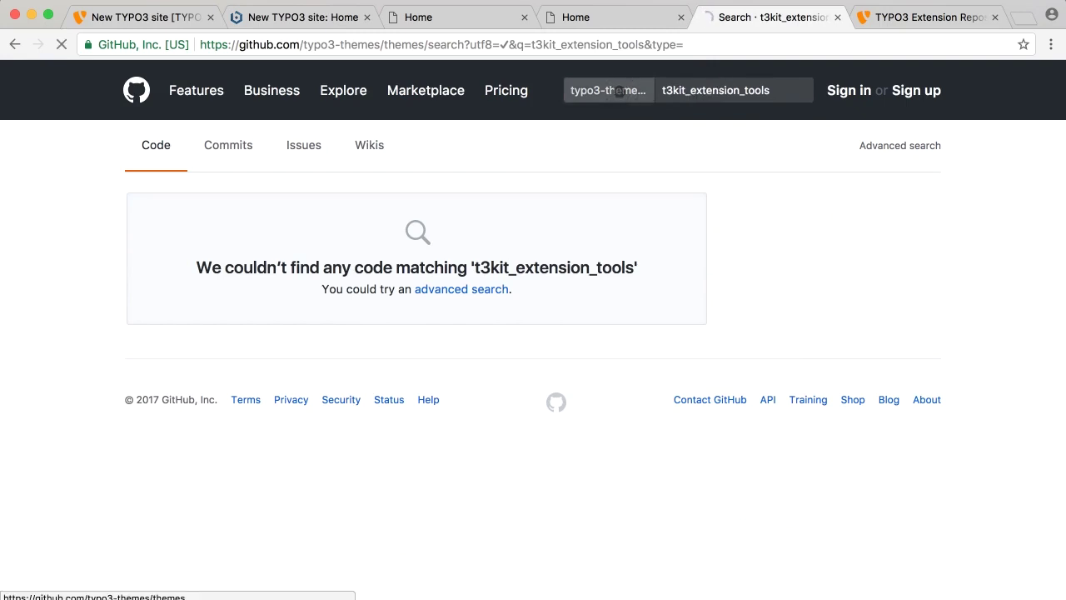
pyautogui.click(613, 94)
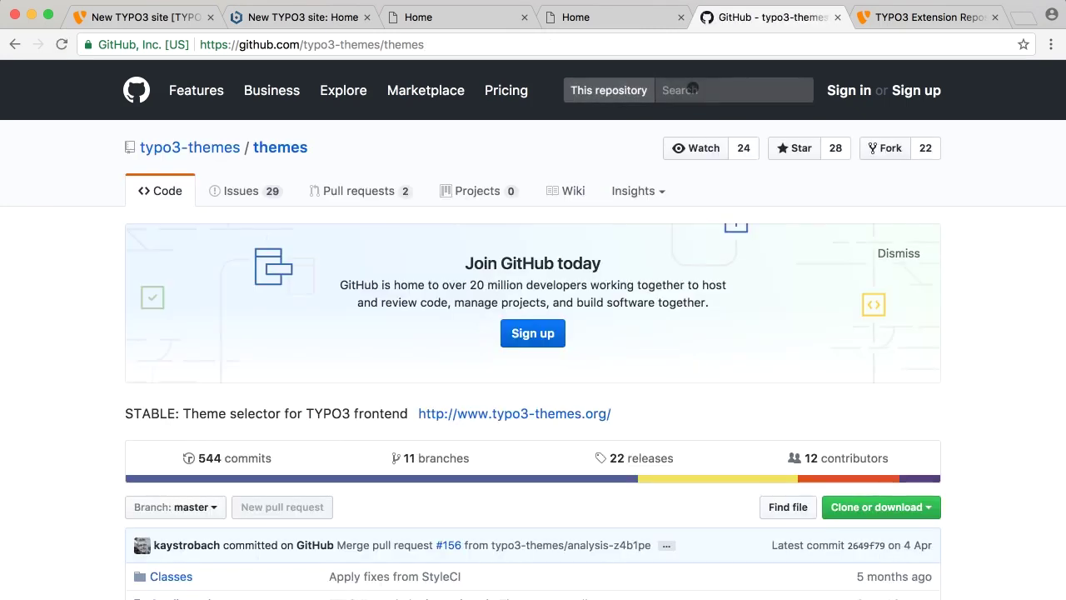
pyautogui.press('super+v')
pyautogui.press('Return')
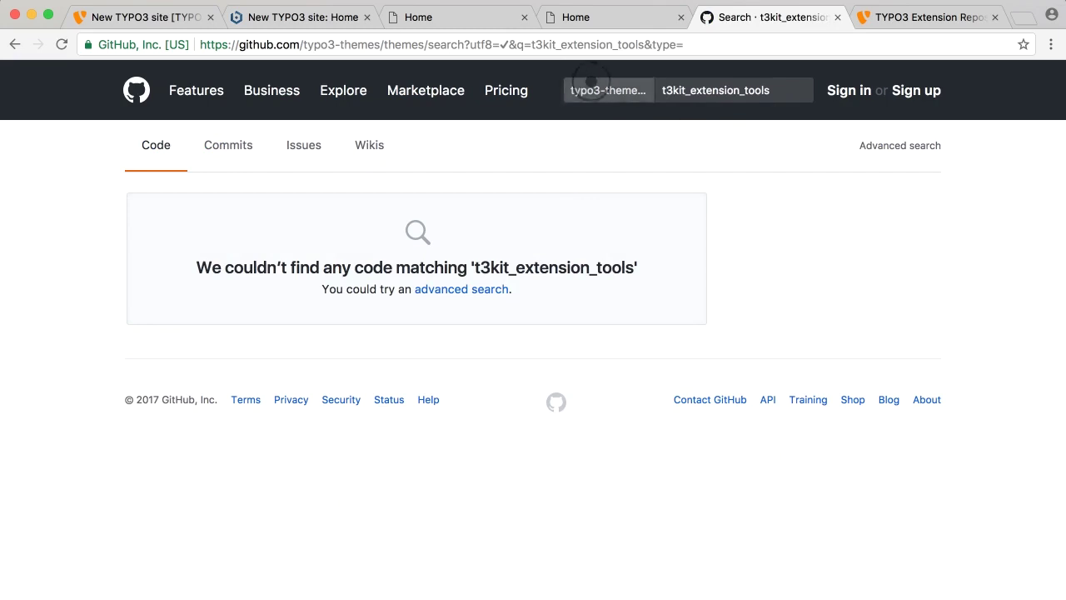
pyautogui.click(620, 92)
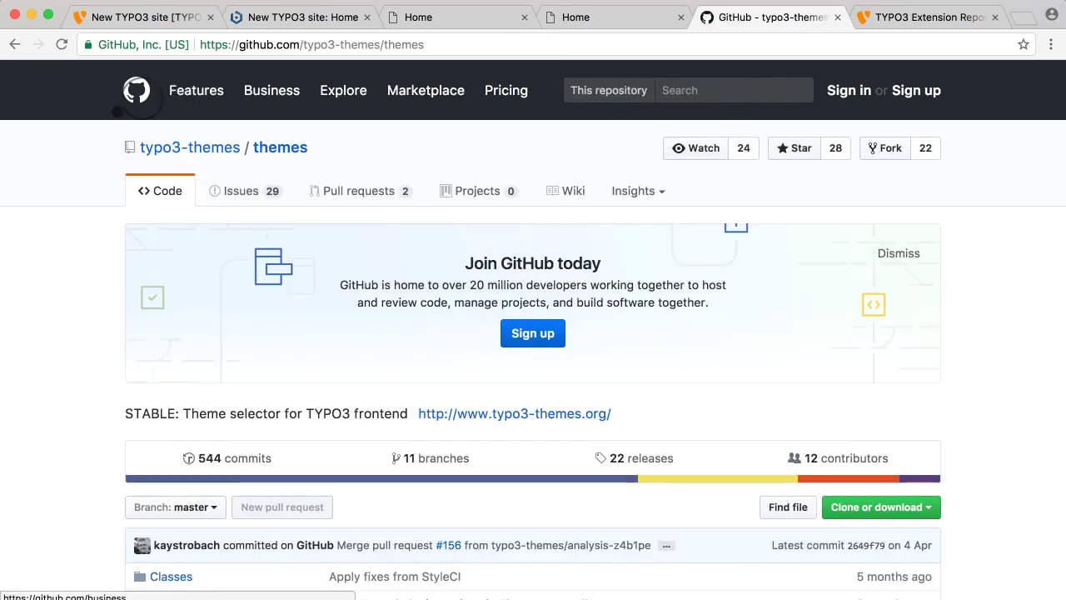
# Step: Search all of GitHub for "t3kit_extension_tools" and open the t3kit/t3kit_extension_tools repository
pyautogui.click(143, 97)
pyautogui.click(713, 90)
pyautogui.hotkey('ctrl', 'v')
pyautogui.press('Return')
pyautogui.click(239, 241)
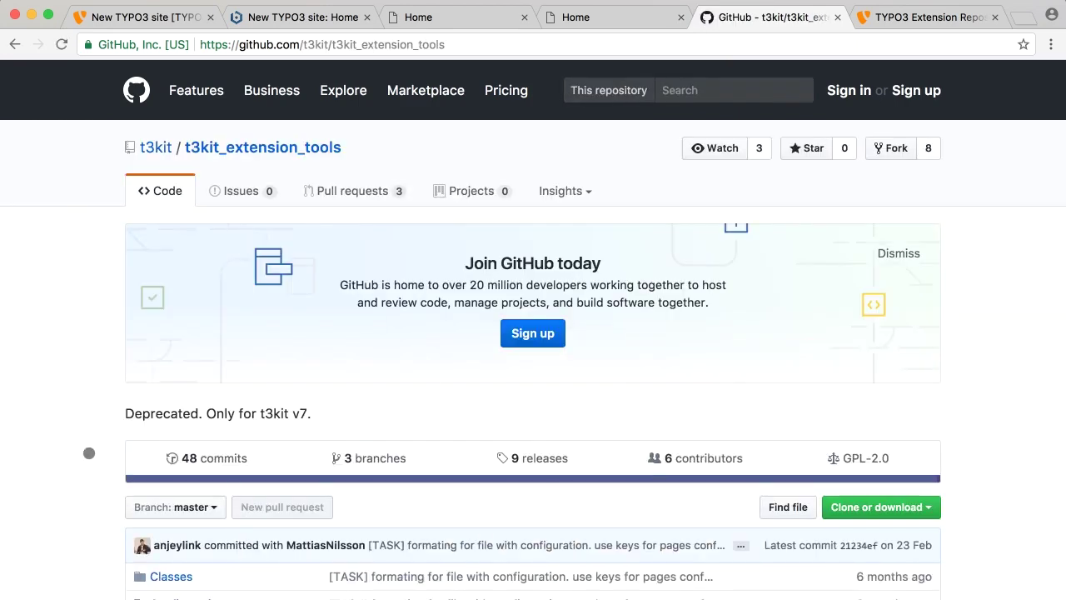
# Step: Switch the t3kit_extension_tools repository to the typo3_8.x_compatibility branch and look through its files
pyautogui.scroll(-1, 87, 455)
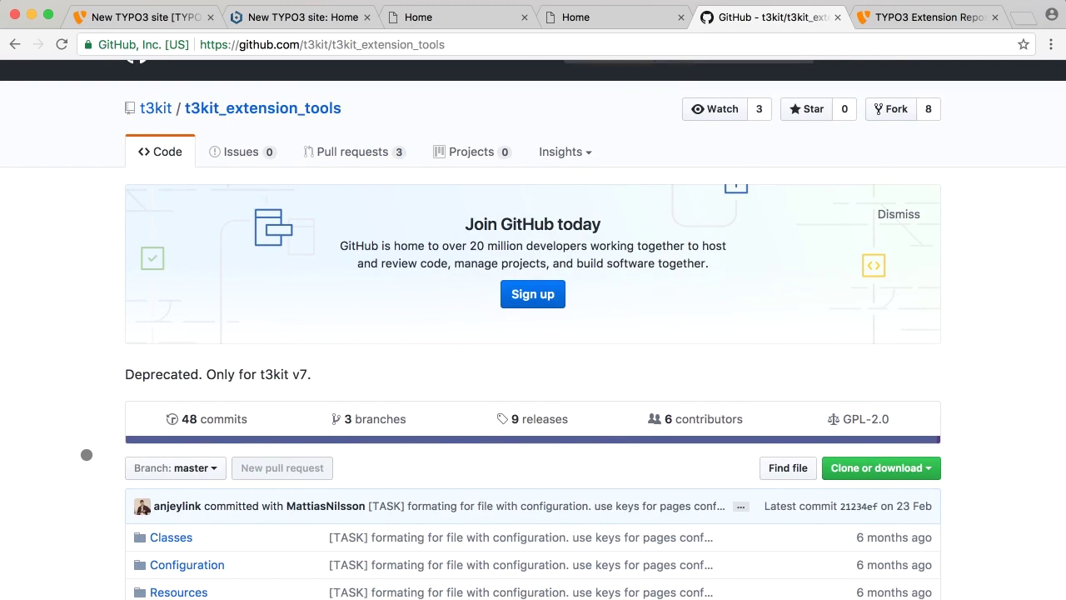
pyautogui.scroll(-5, 86, 455)
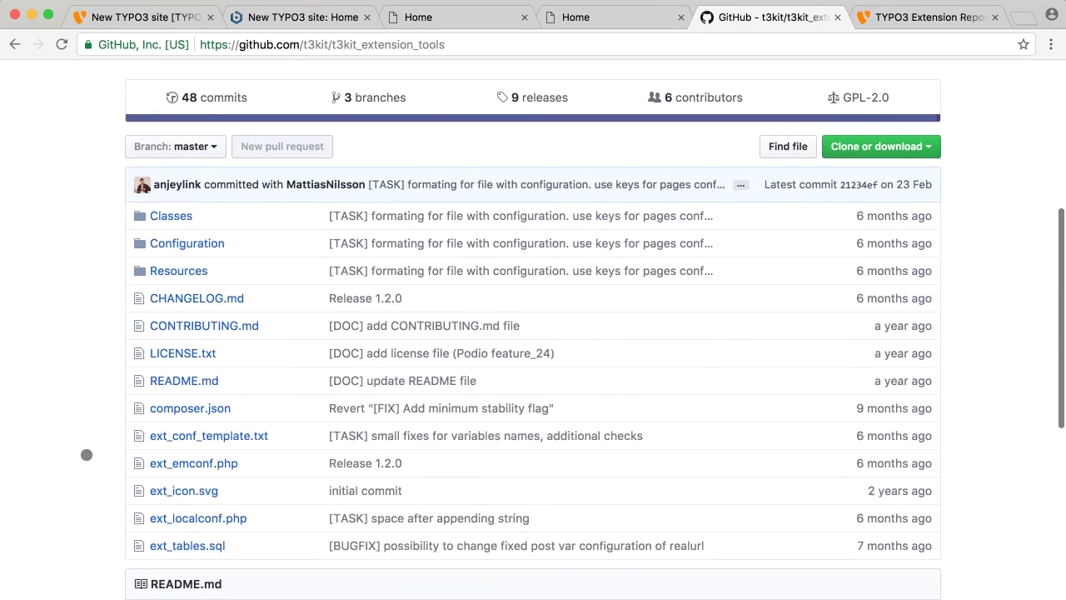
pyautogui.click(173, 146)
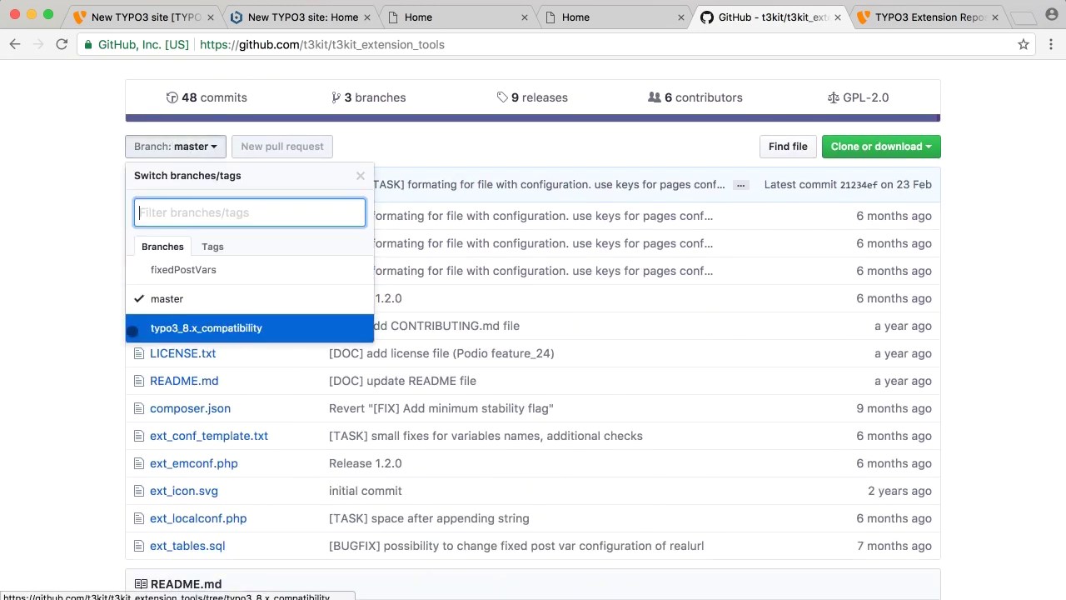
pyautogui.click(156, 328)
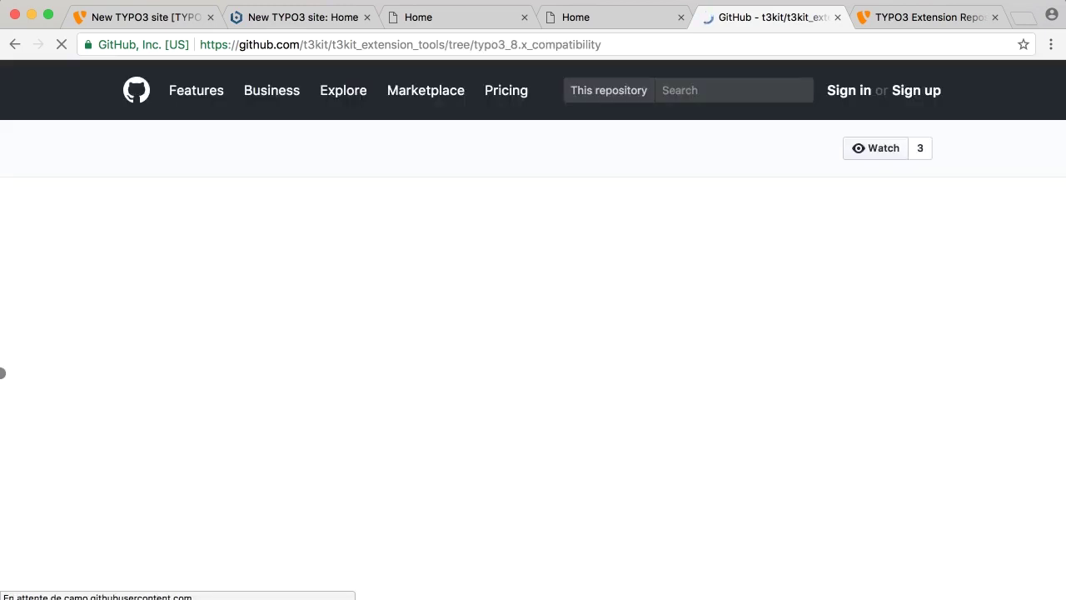
pyautogui.scroll(-2, 2, 372)
pyautogui.scroll(-1, 2, 373)
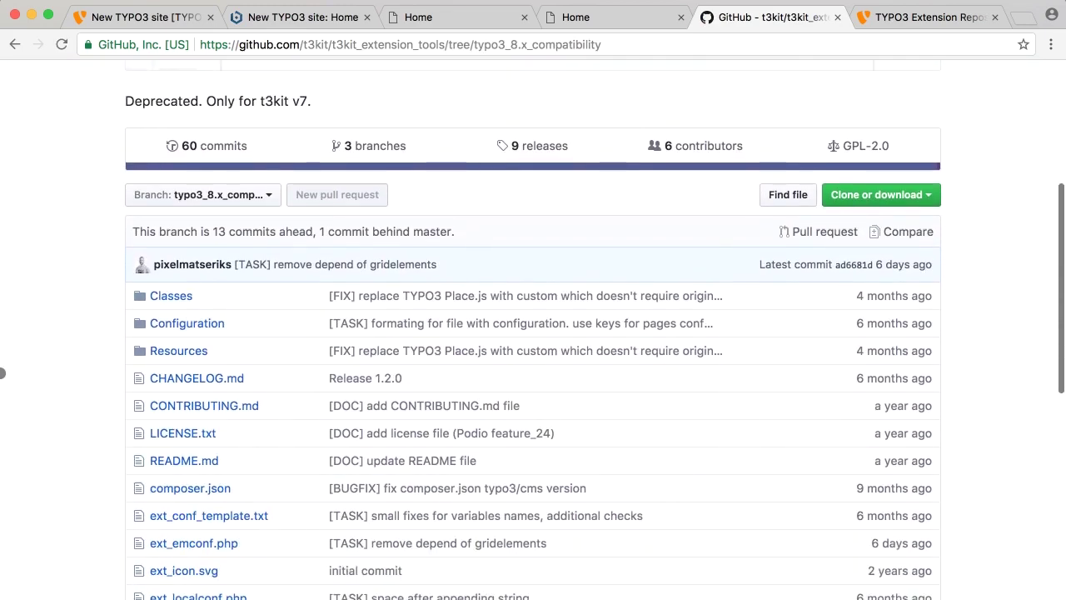
pyautogui.scroll(-2, 2, 372)
pyautogui.scroll(-2, 1, 372)
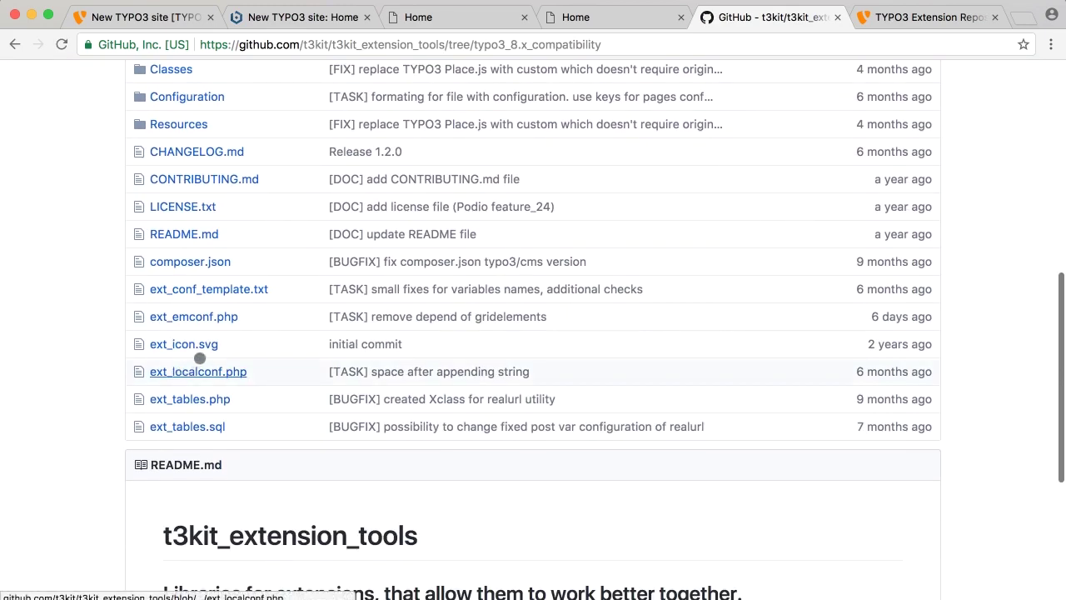
# Step: Check the dependency constraints in ext_emconf.php on the typo3_8.x_compatibility branch and return to the file list
pyautogui.click(215, 317)
pyautogui.scroll(-8, 1, 479)
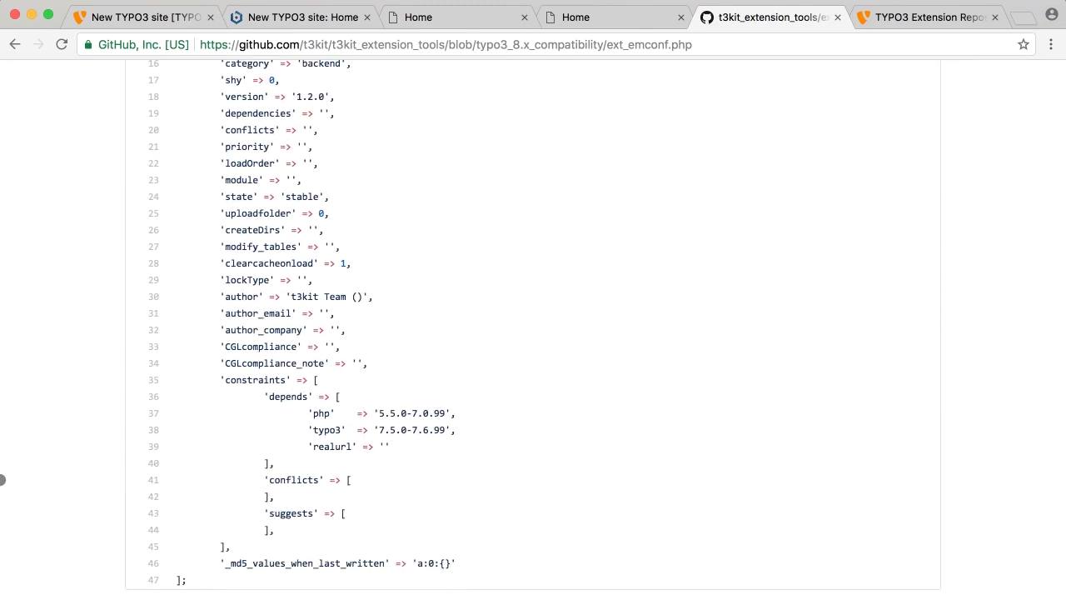
pyautogui.scroll(1, 1, 479)
pyautogui.scroll(1, 2, 479)
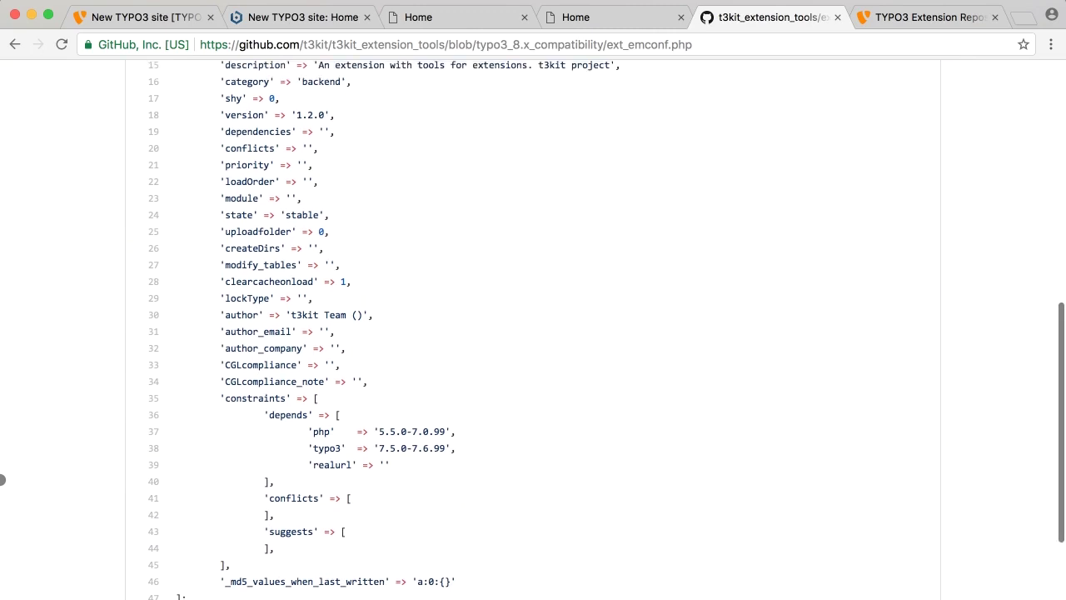
pyautogui.scroll(3, 1, 479)
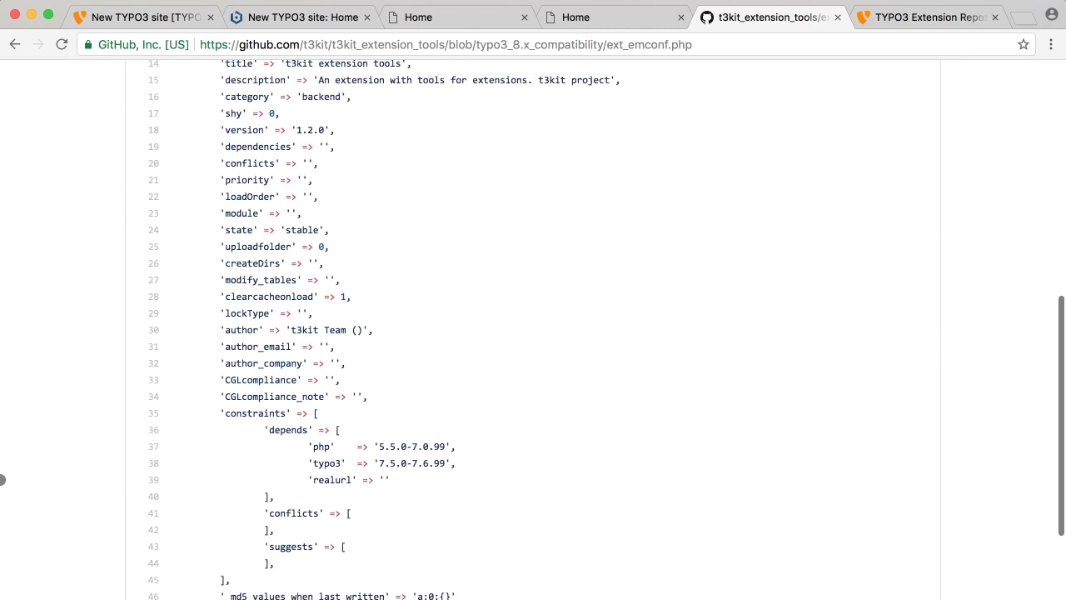
pyautogui.click(17, 45)
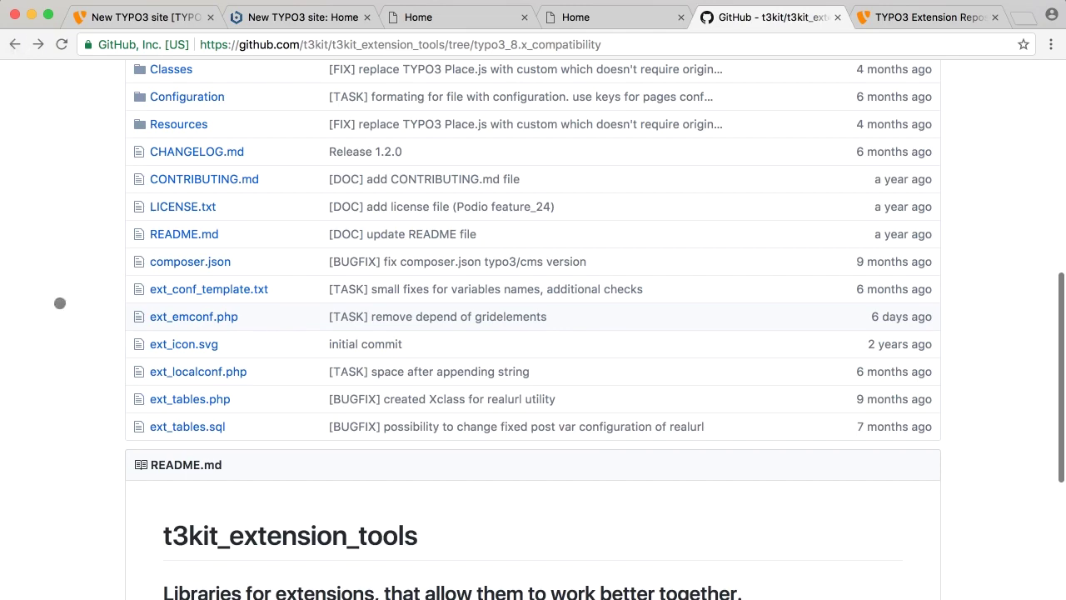
# Step: Switch the t3kit_extension_tools repository back to the master branch
pyautogui.scroll(5, 57, 302)
pyautogui.click(191, 154)
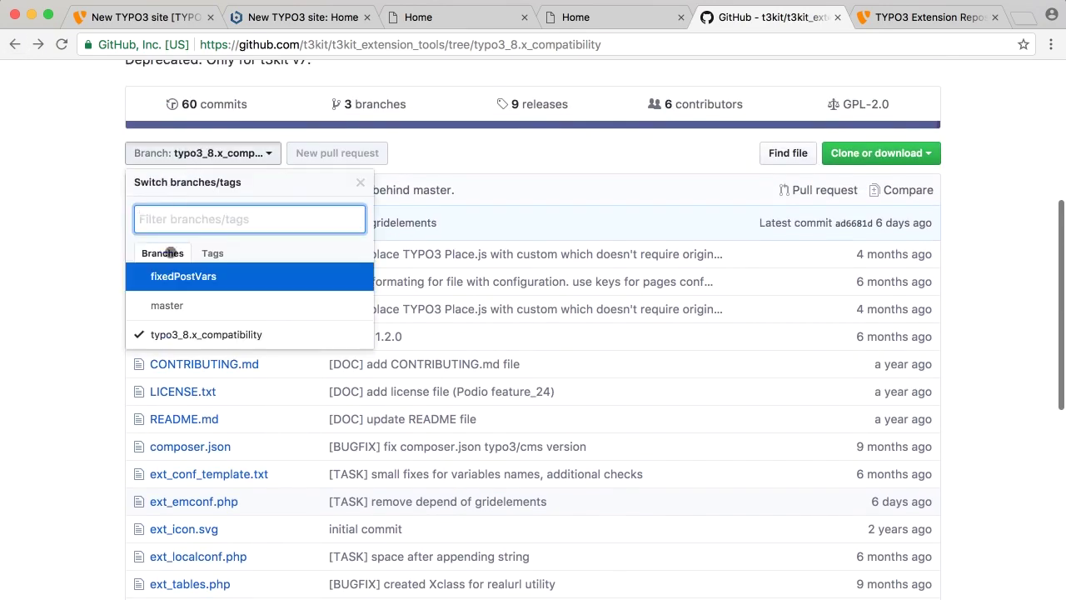
pyautogui.click(166, 304)
pyautogui.scroll(-6, 65, 515)
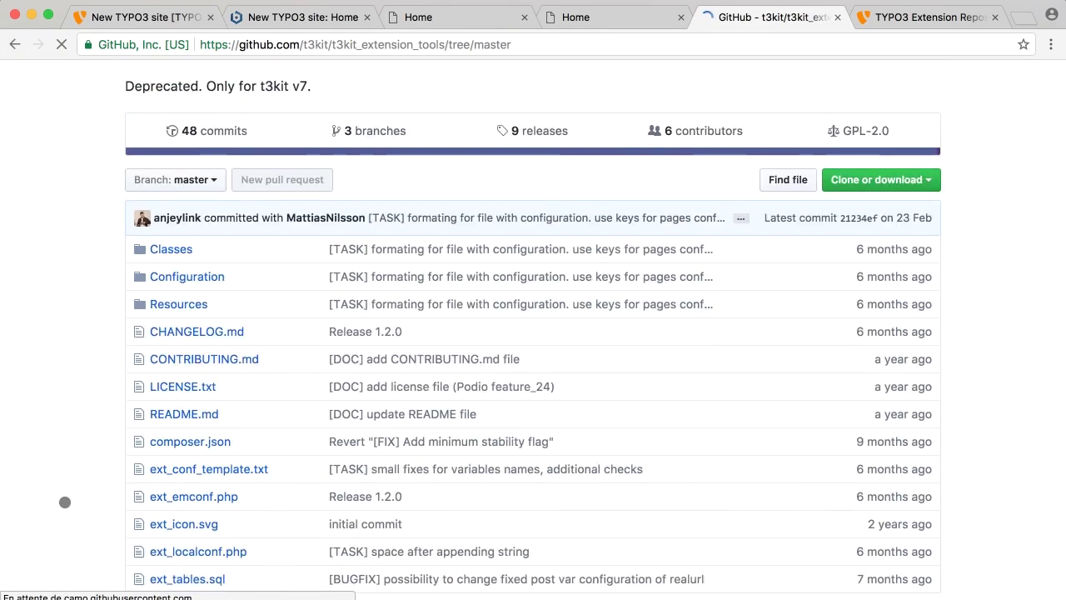
# Step: Check the PHP and TYPO3 version constraints in the master branch's ext_emconf.php and return to the file list
pyautogui.click(202, 331)
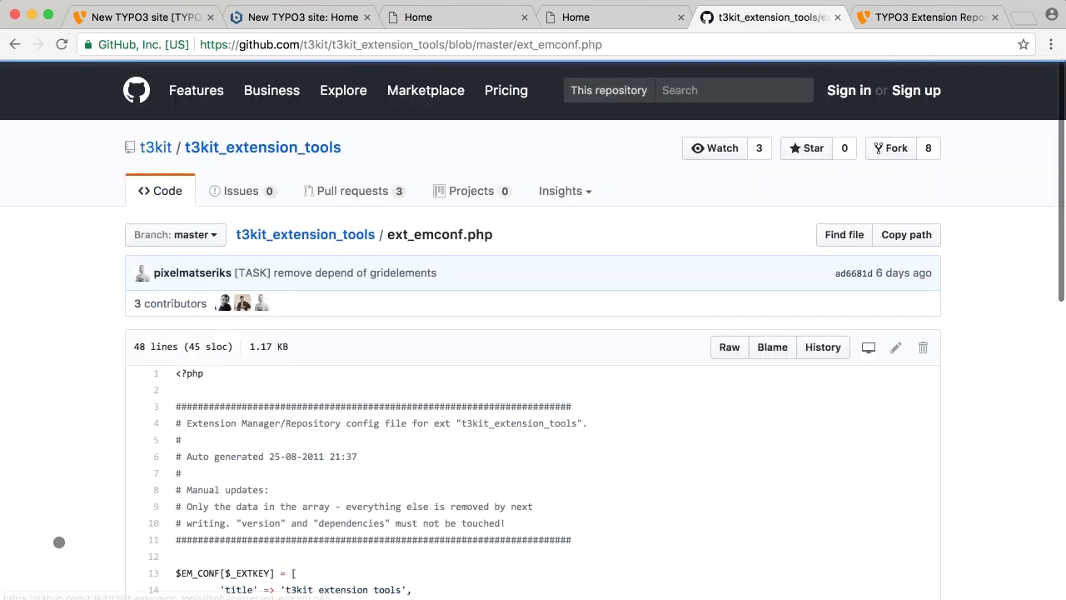
pyautogui.scroll(-6, 59, 542)
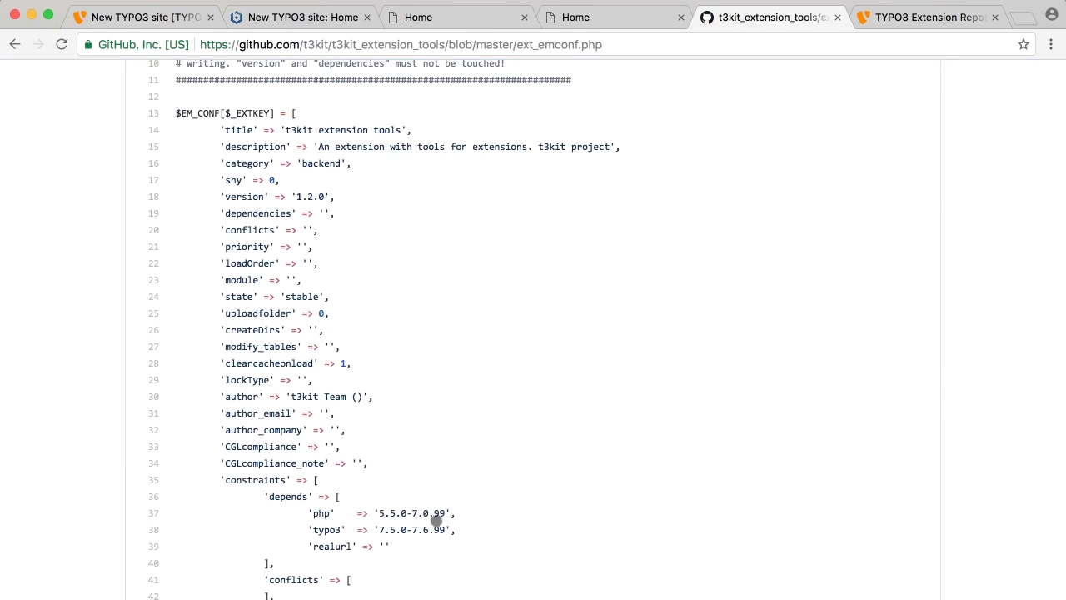
pyautogui.scroll(-5, 3, 527)
pyautogui.scroll(10, 8, 506)
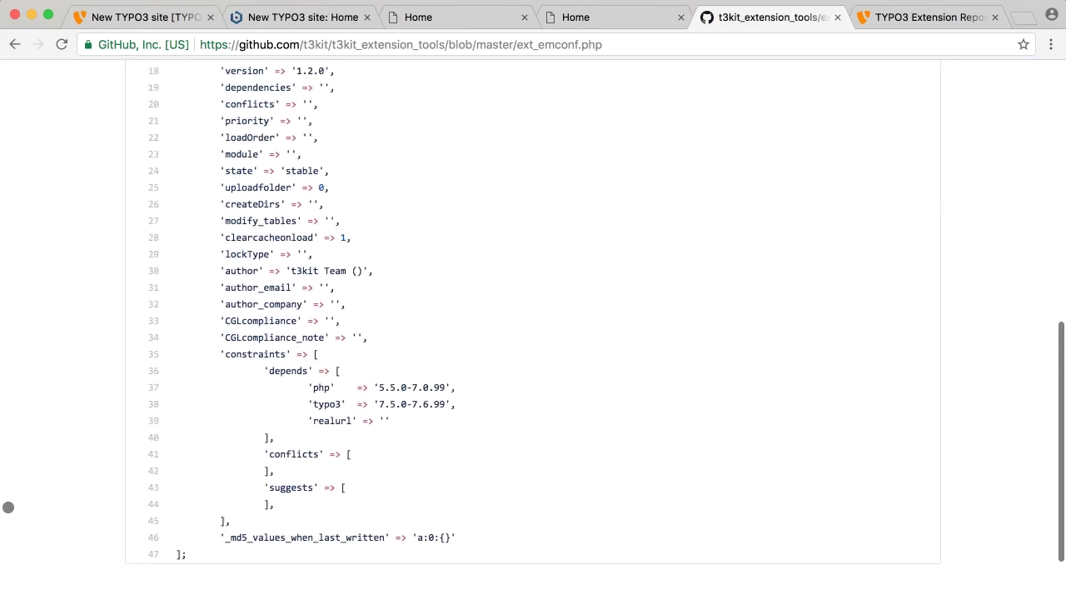
pyautogui.scroll(1, 8, 507)
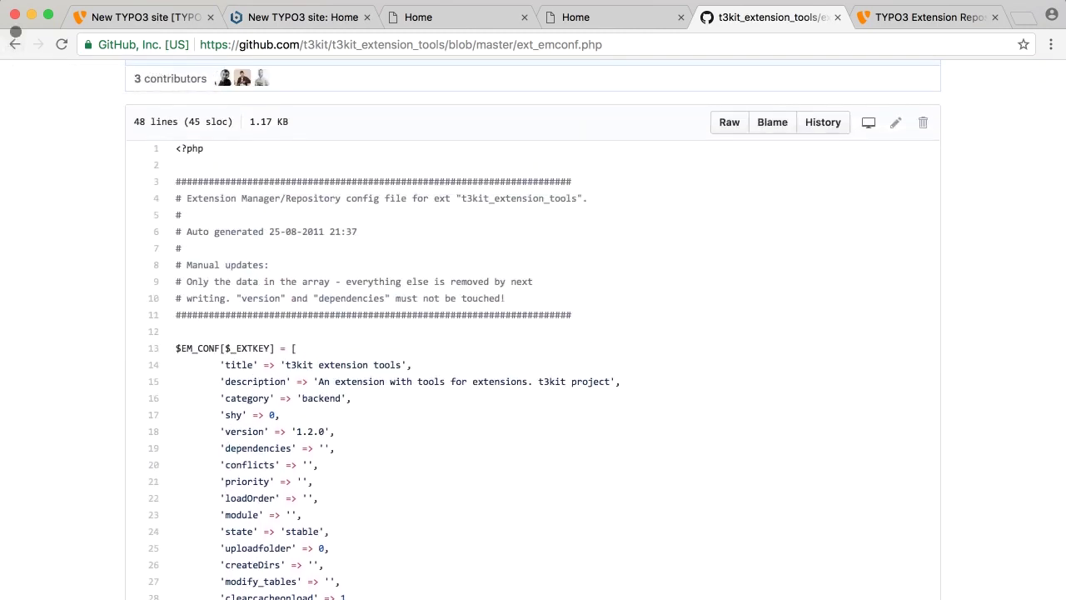
pyautogui.click(10, 42)
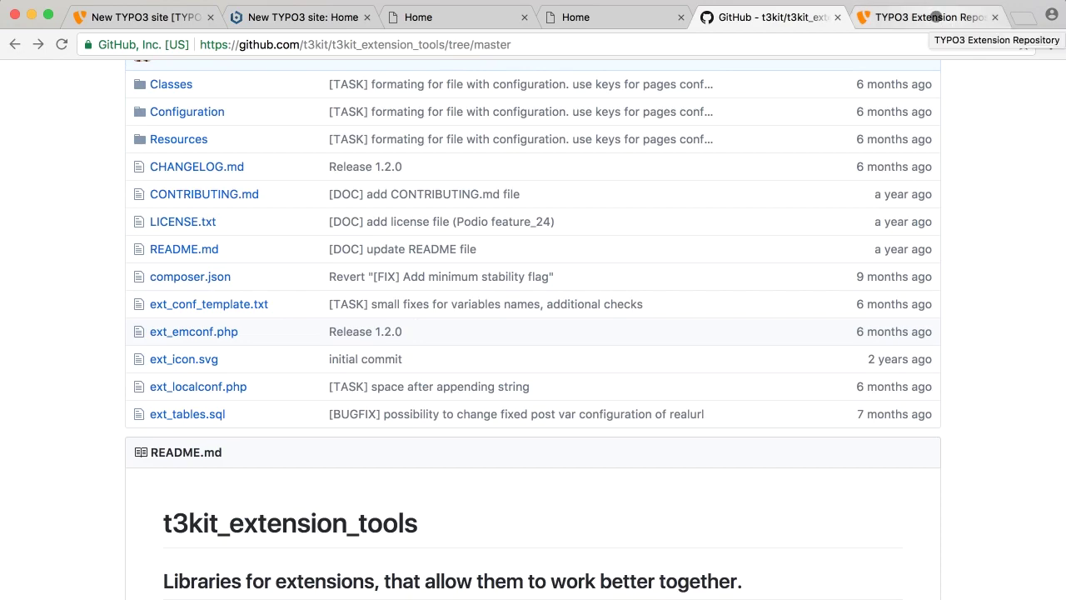
# Step: Look over the file list and README of the t3kit_extension_tools master branch
pyautogui.scroll(-5, 904, 505)
pyautogui.scroll(3, 905, 505)
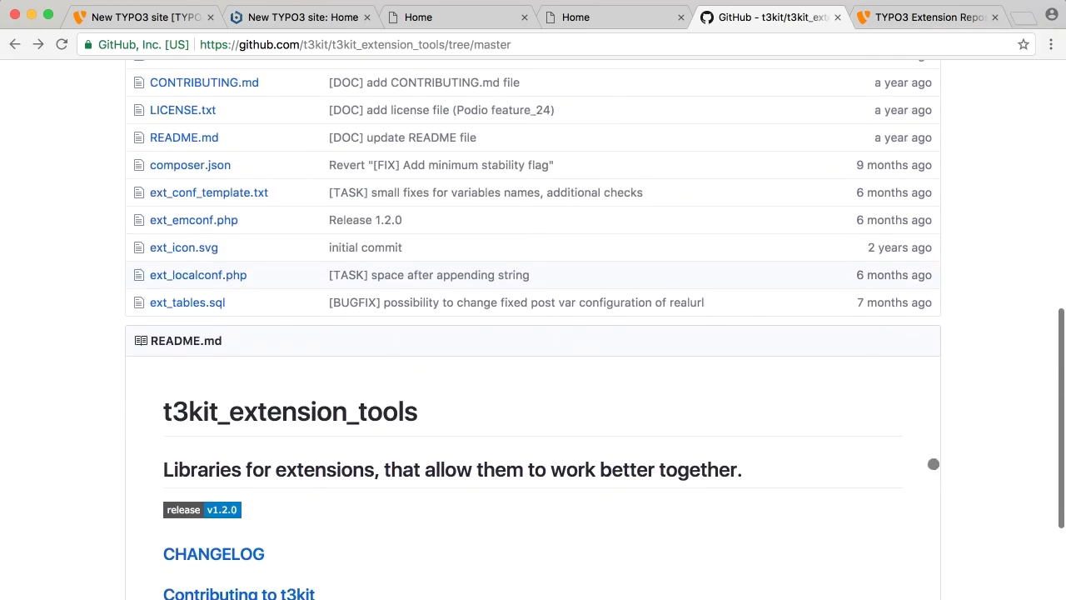
pyautogui.scroll(4, 905, 505)
pyautogui.scroll(-1, 81, 413)
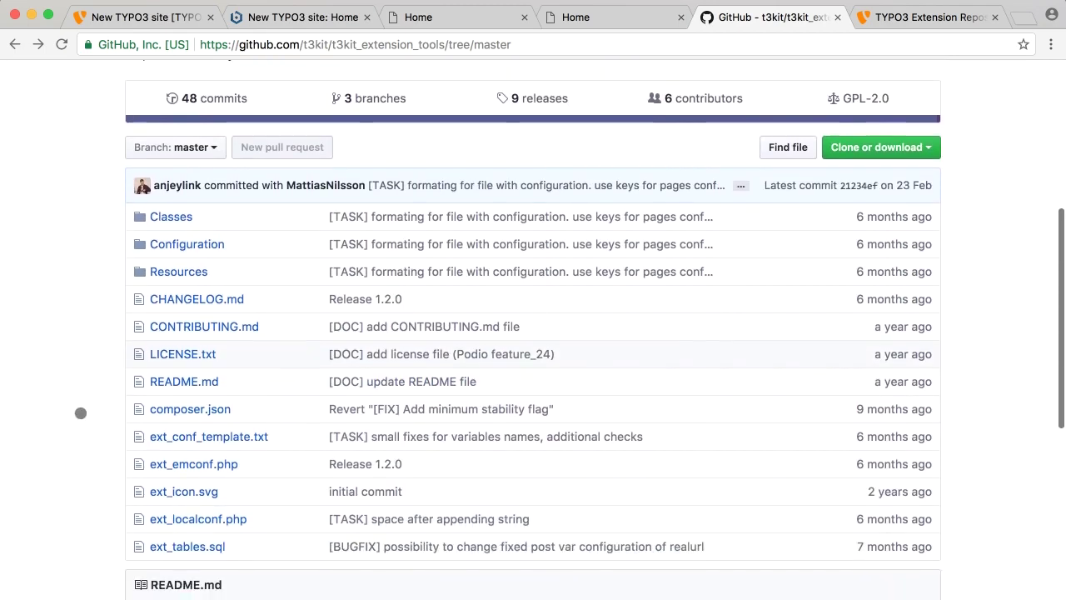
pyautogui.scroll(-3, 614, 522)
pyautogui.scroll(2, 614, 522)
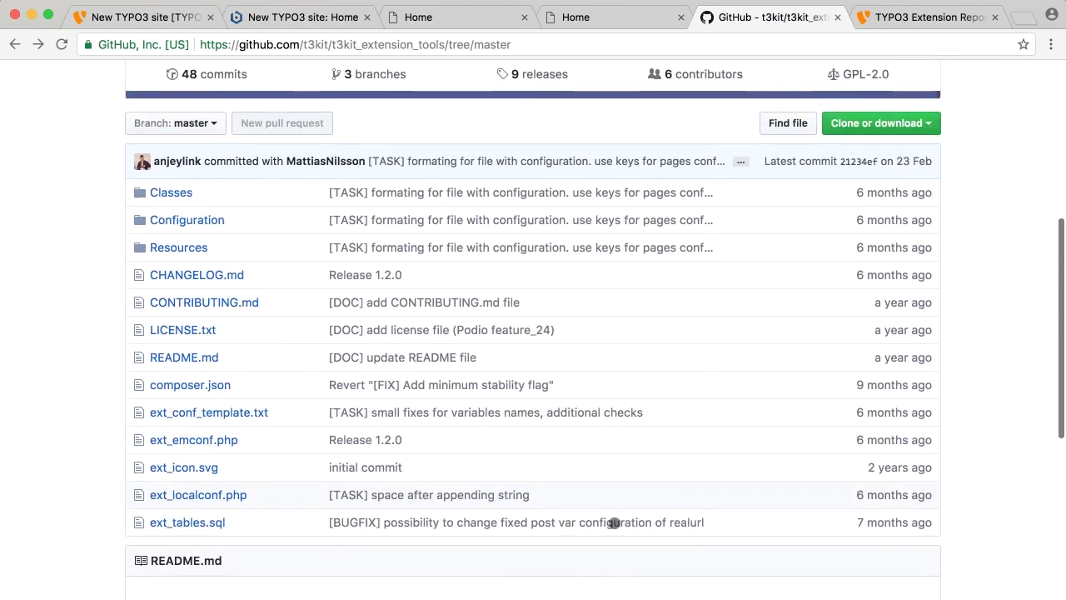
pyautogui.scroll(2, 123, 539)
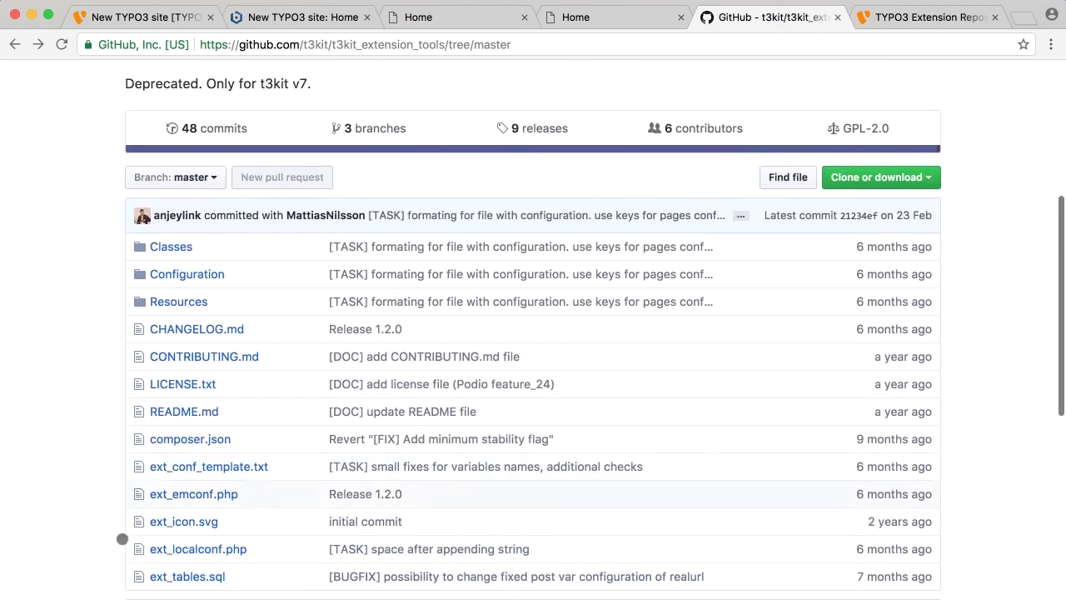
# Step: Return to the TYPO3 Extension Repository results and check which TYPO3 versions t3kit extension tools works with
pyautogui.click(925, 17)
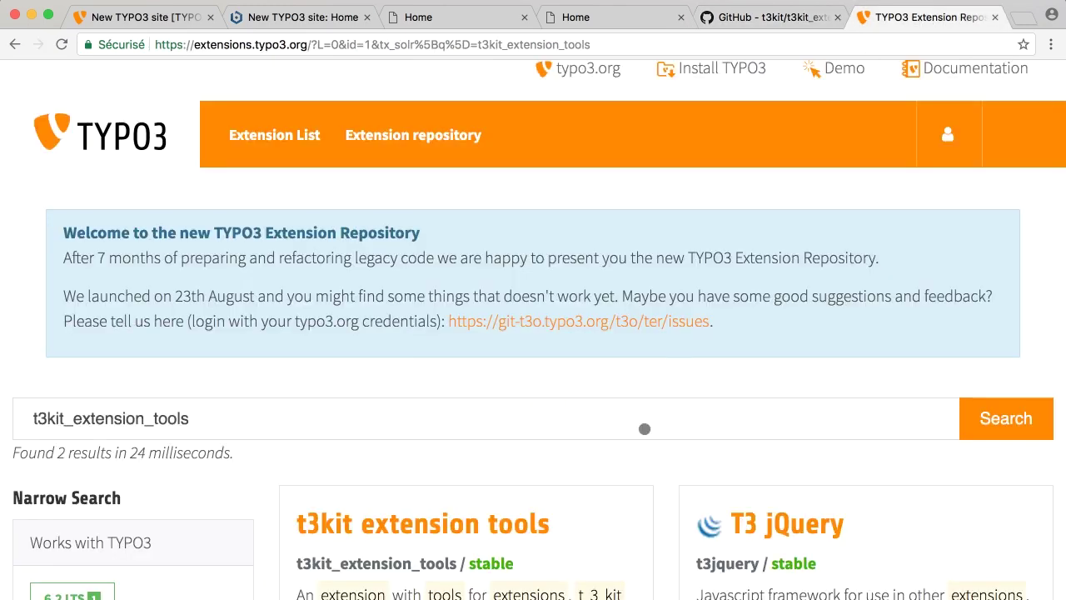
pyautogui.scroll(-5, 642, 428)
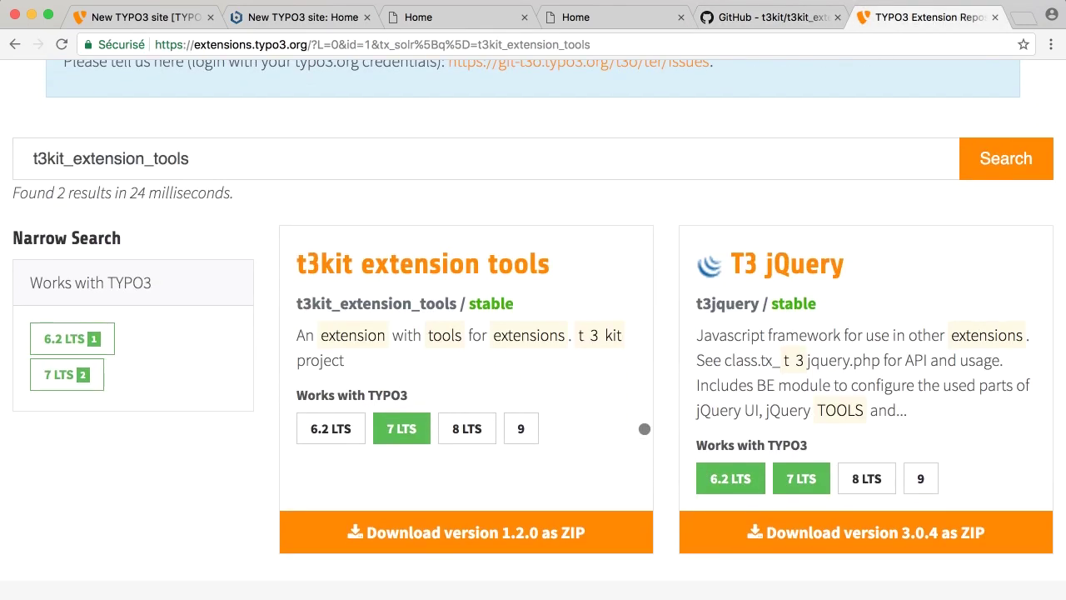
pyautogui.scroll(-3, 495, 474)
pyautogui.scroll(1, 497, 473)
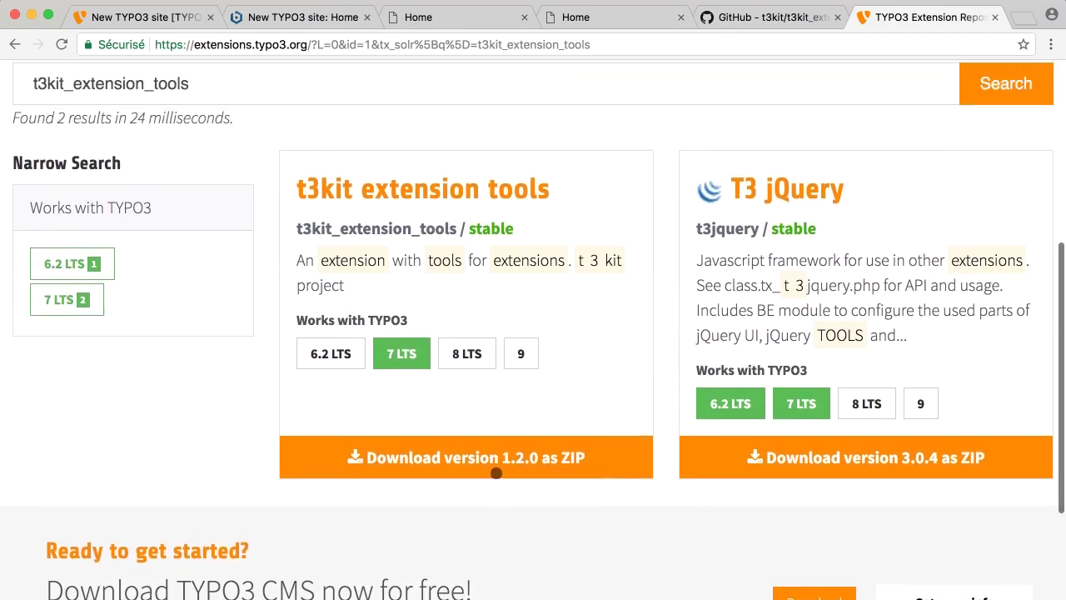
pyautogui.scroll(3, 495, 473)
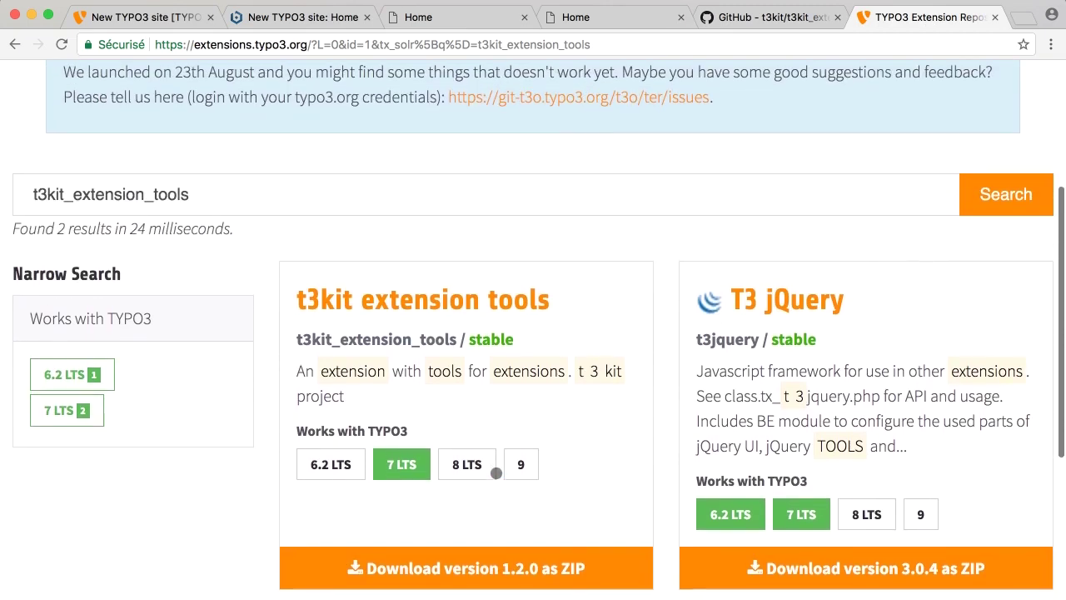
pyautogui.scroll(-1, 559, 449)
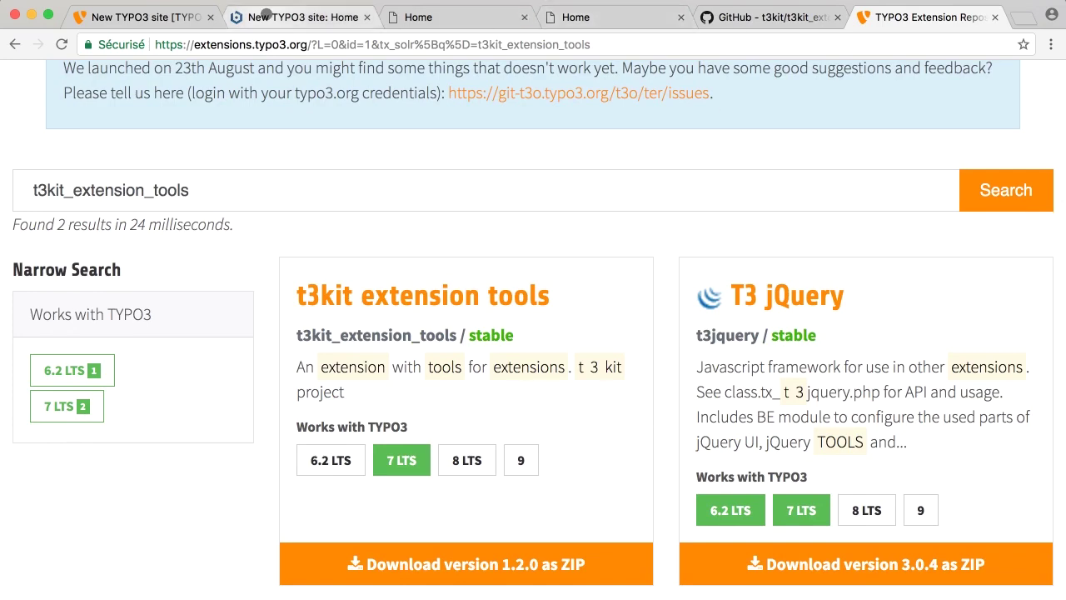
# Step: Copy the required extension name "gridelements" from the dependency report in the TYPO3 backend
pyautogui.click(154, 18)
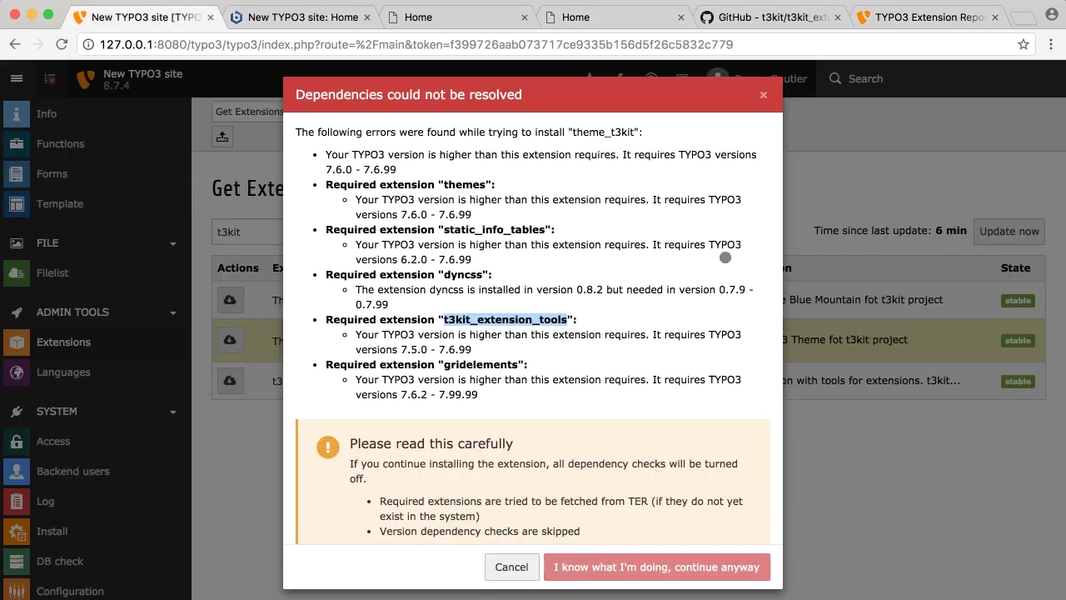
pyautogui.click(537, 315)
pyautogui.click(450, 354)
pyautogui.doubleClick(461, 364)
pyautogui.press('super+c')
pyautogui.click(622, 367)
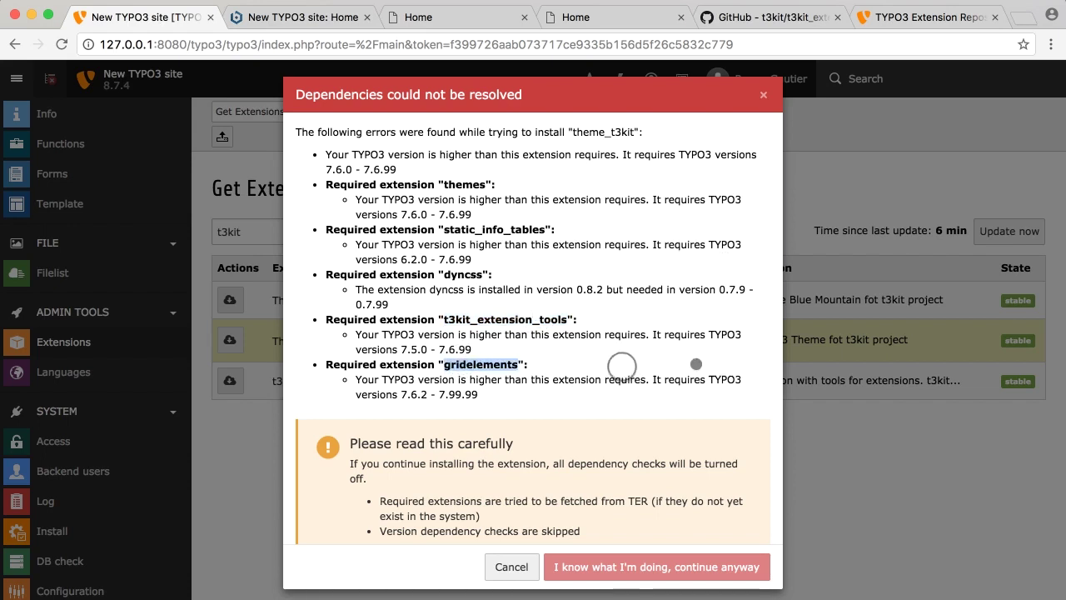
# Step: Search the TYPO3 Extension Repository for "gridelements" and check the TYPO3 versions supported by Grid Elements
pyautogui.click(916, 10)
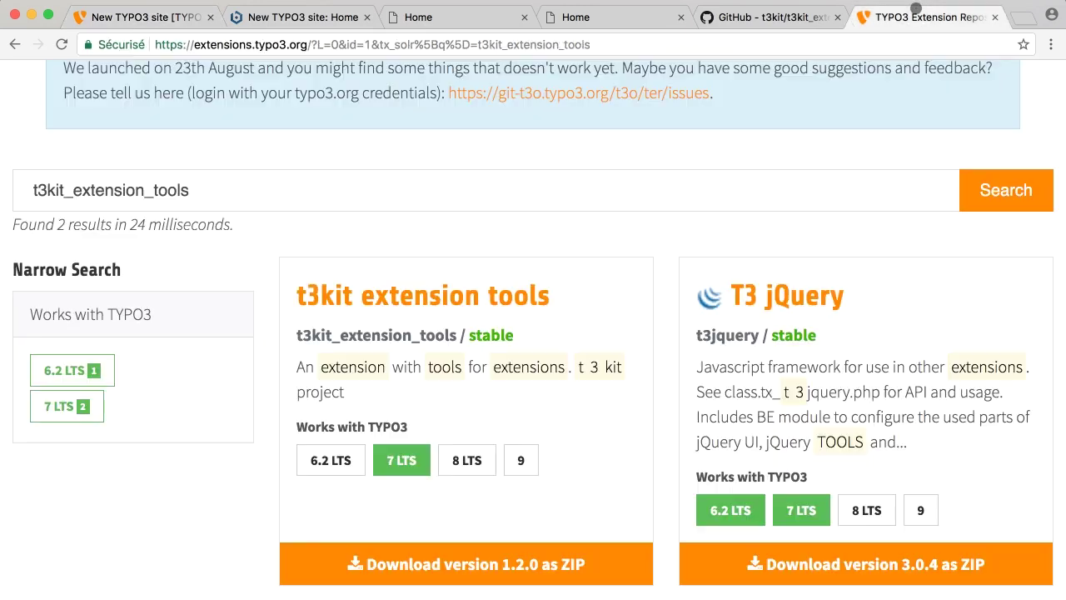
pyautogui.click(429, 184)
pyautogui.press('super+a')
pyautogui.press('super+v')
pyautogui.press('Return')
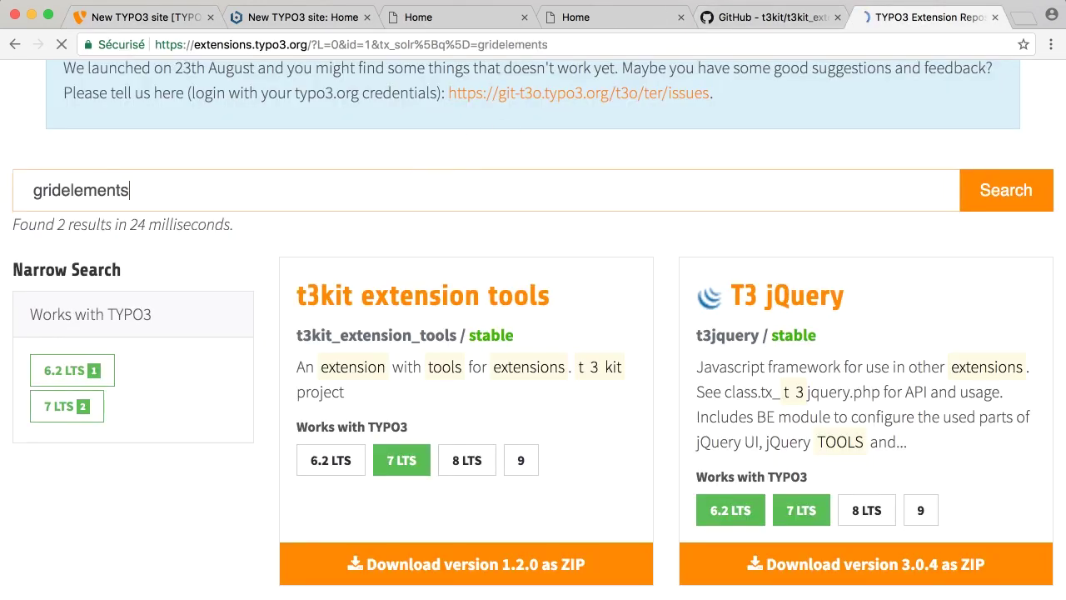
pyautogui.scroll(-4, 438, 232)
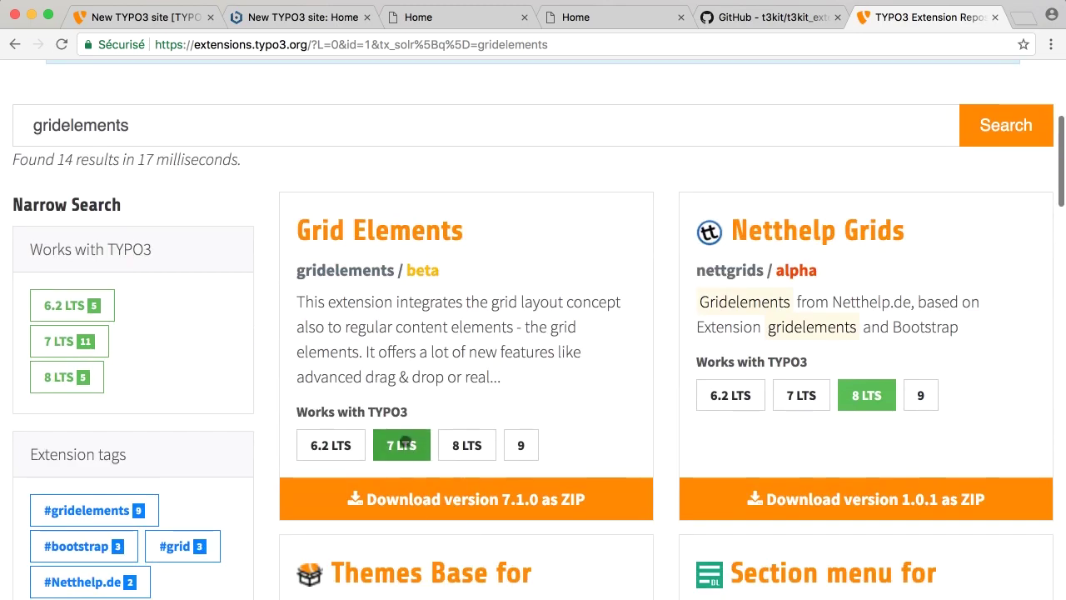
# Step: Go to the GitHub home page and search all of GitHub for "typo3 gridelements"
pyautogui.click(757, 17)
pyautogui.scroll(3, 189, 223)
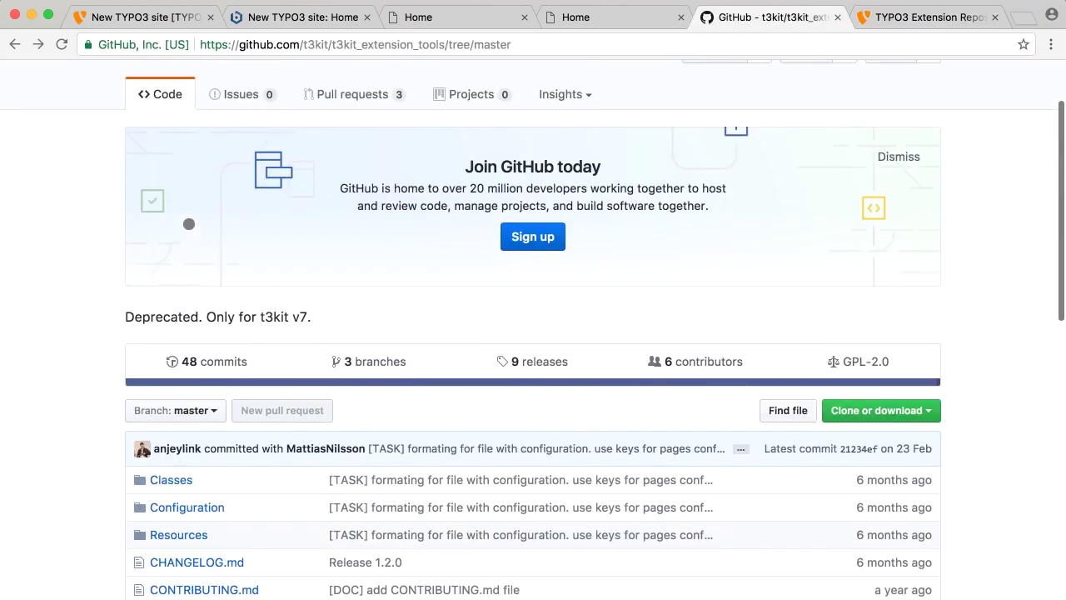
pyautogui.click(954, 15)
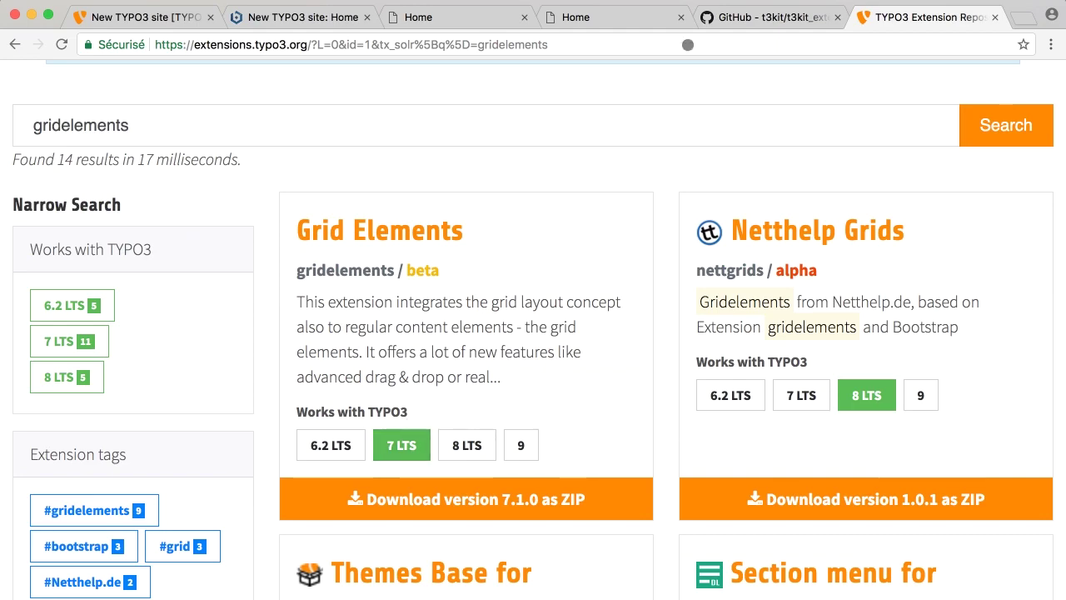
pyautogui.click(740, 16)
pyautogui.scroll(3, 742, 90)
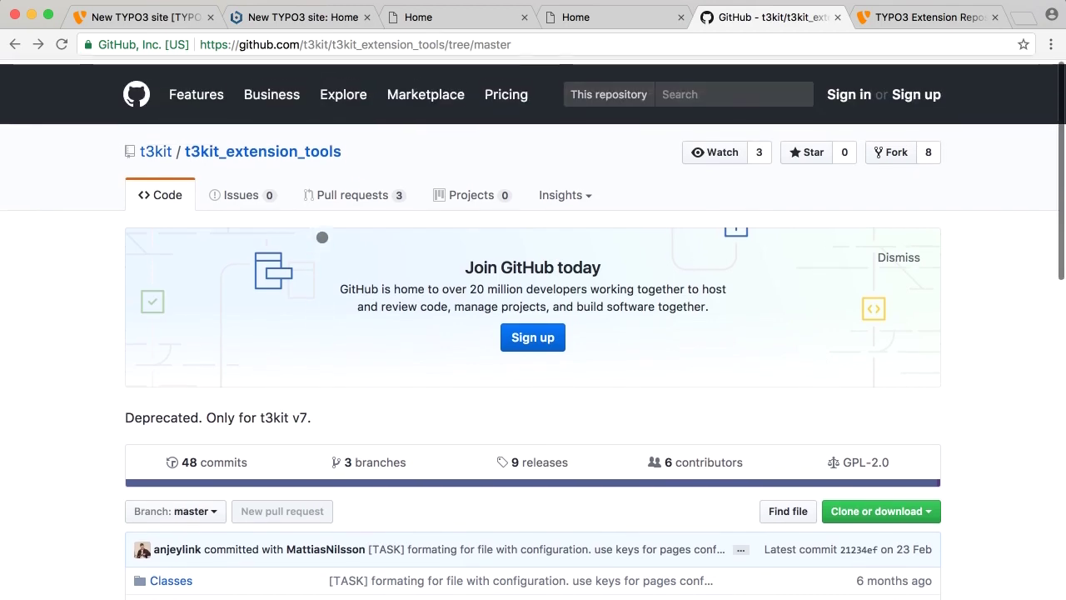
pyautogui.click(137, 90)
pyautogui.click(728, 87)
pyautogui.write('typo3 gridelements')
pyautogui.press('Return')
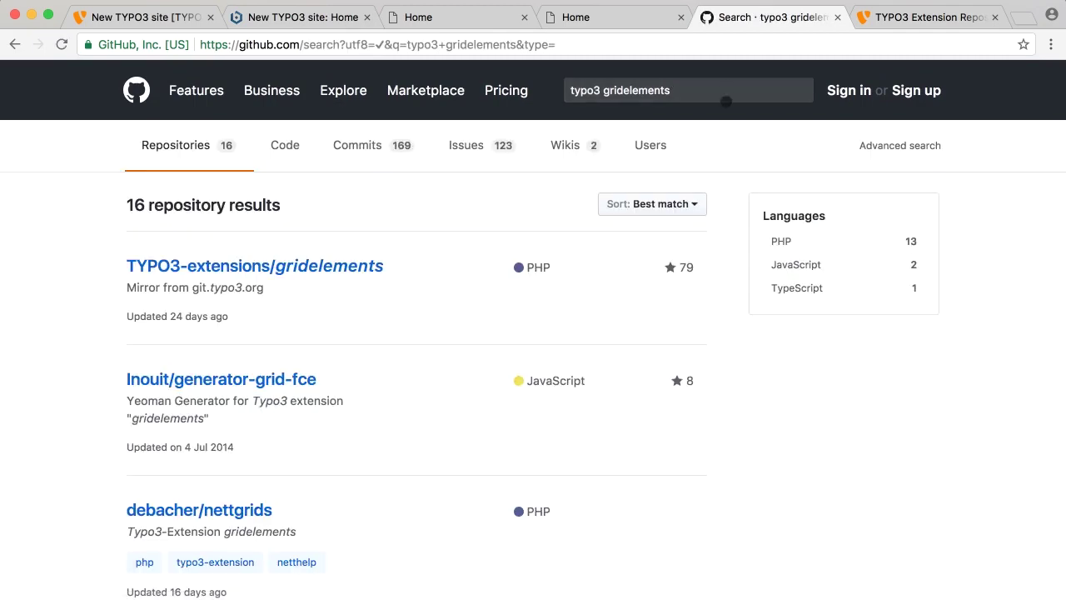
# Step: Open the TYPO3-extensions/gridelements repository from the search results and check which branches it offers
pyautogui.scroll(-1, 419, 343)
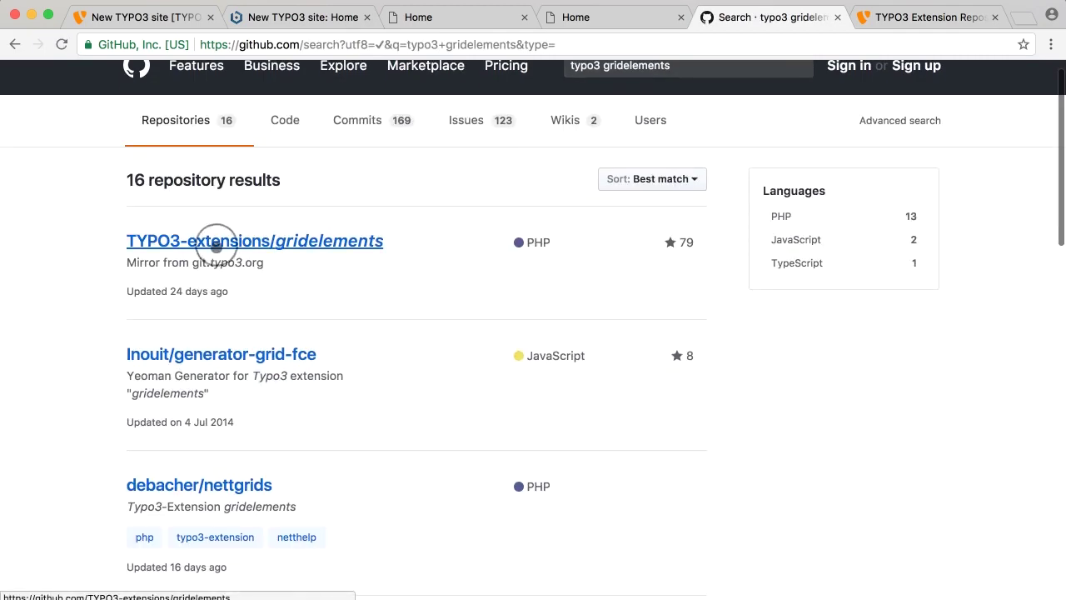
pyautogui.click(216, 241)
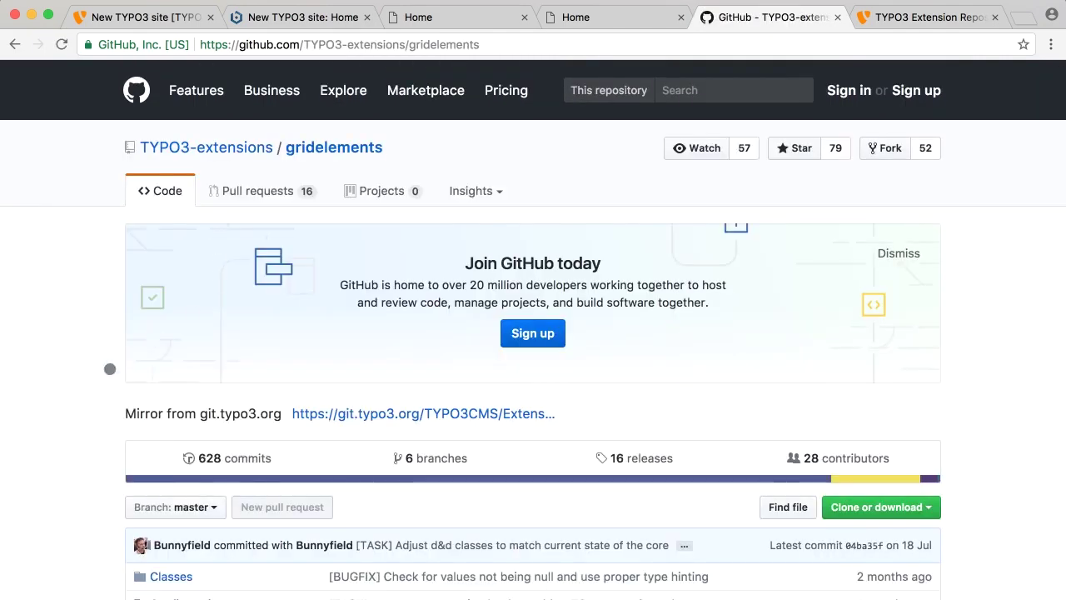
pyautogui.scroll(-1, 97, 382)
pyautogui.scroll(-5, 97, 383)
pyautogui.click(179, 195)
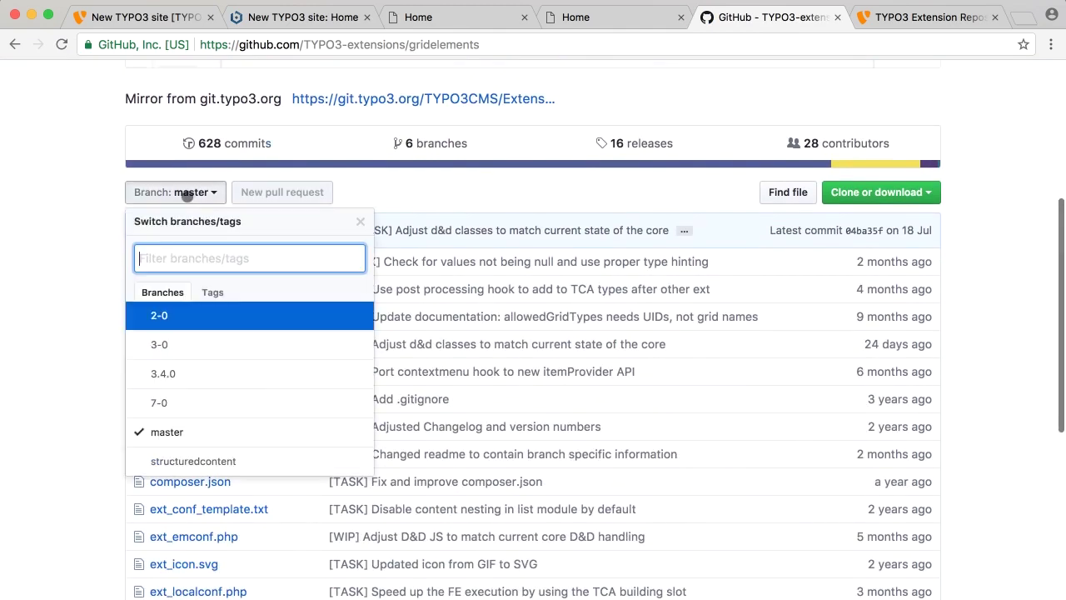
pyautogui.click(58, 494)
pyautogui.scroll(-2, 58, 493)
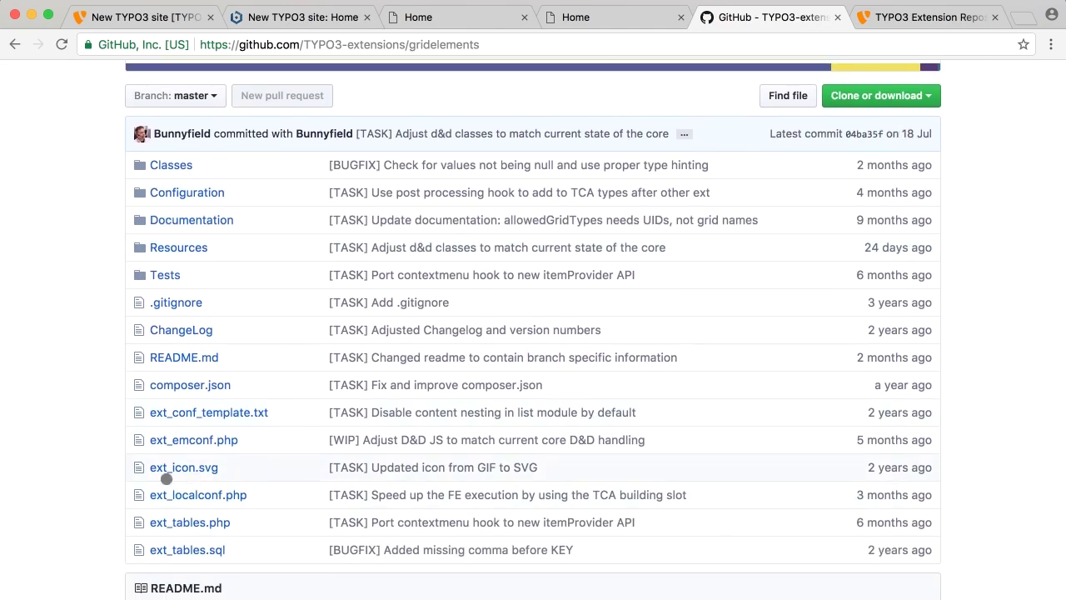
# Step: Open ext_emconf.php on the master branch and examine the extension's version and its TYPO3 version dependency
pyautogui.click(212, 439)
pyautogui.scroll(-5, 37, 452)
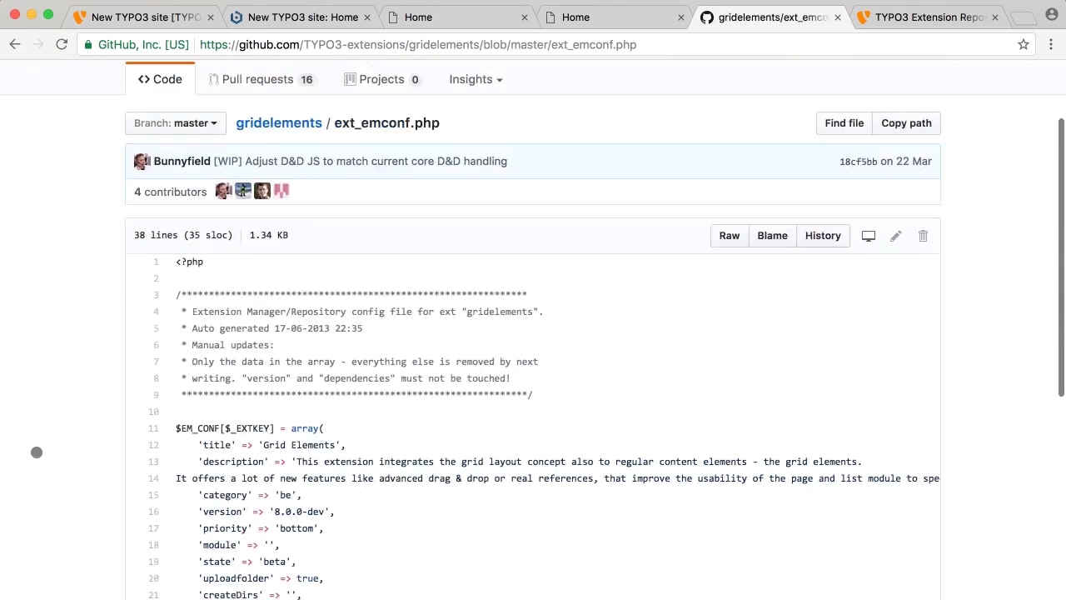
pyautogui.scroll(-1, 36, 453)
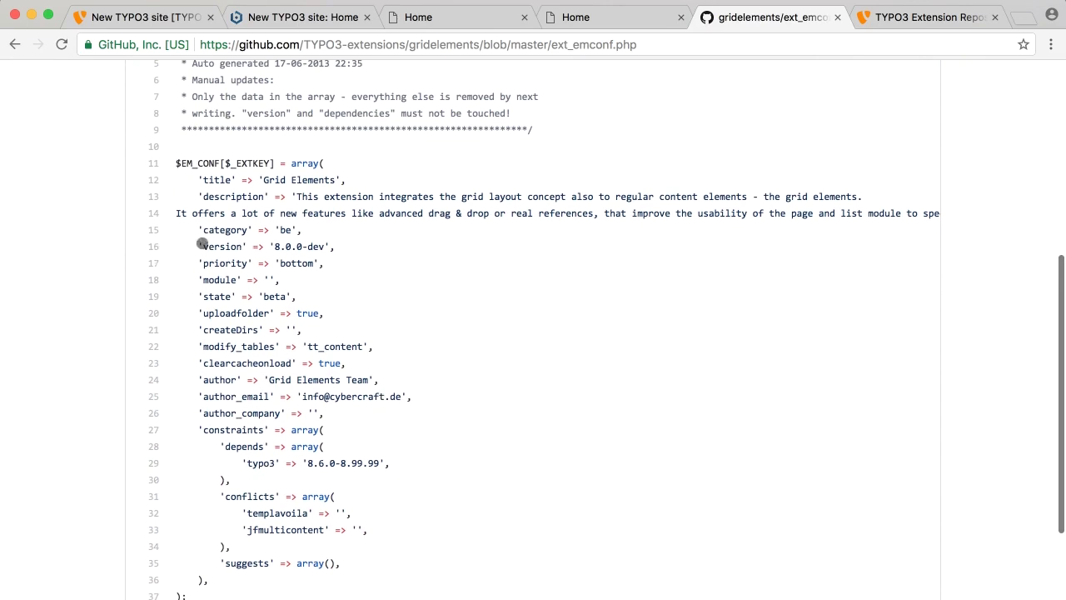
pyautogui.moveTo(201, 245); pyautogui.dragTo(350, 241)
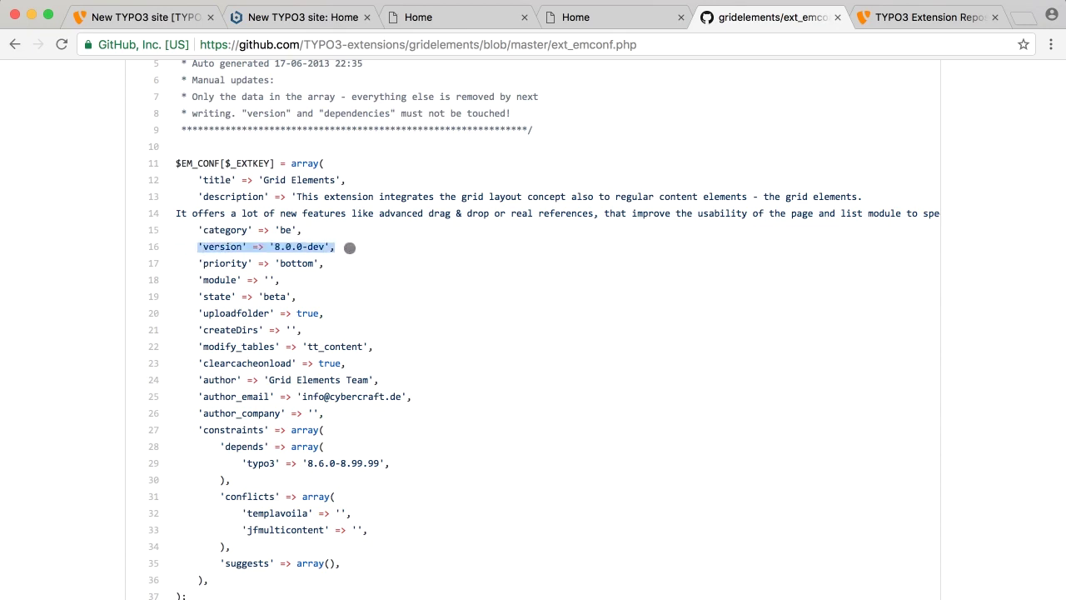
pyautogui.click(366, 250)
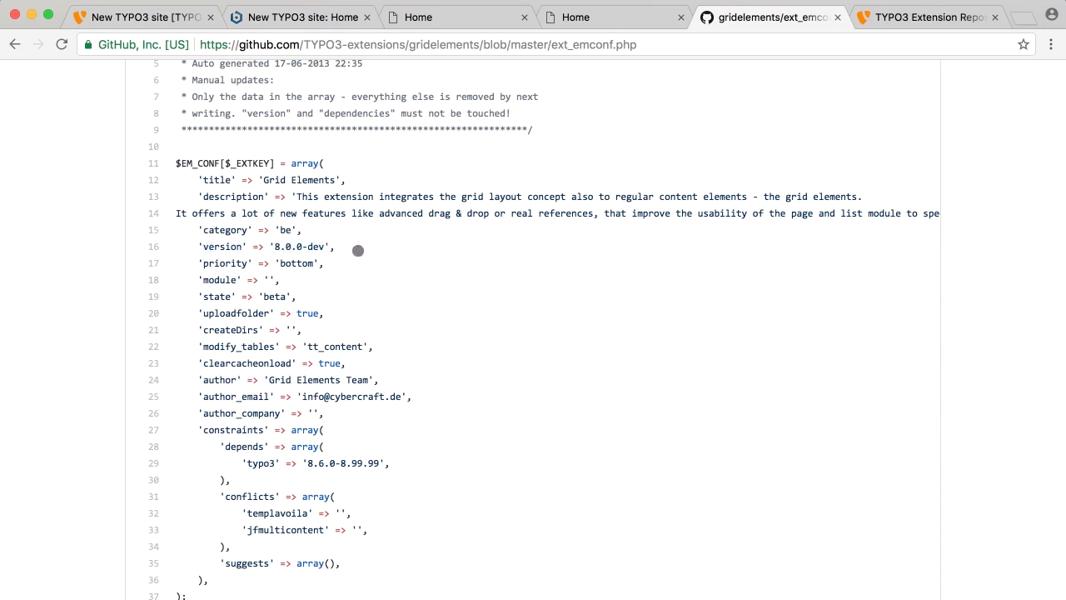
pyautogui.scroll(-1, 393, 295)
pyautogui.doubleClick(313, 198)
pyautogui.doubleClick(314, 204)
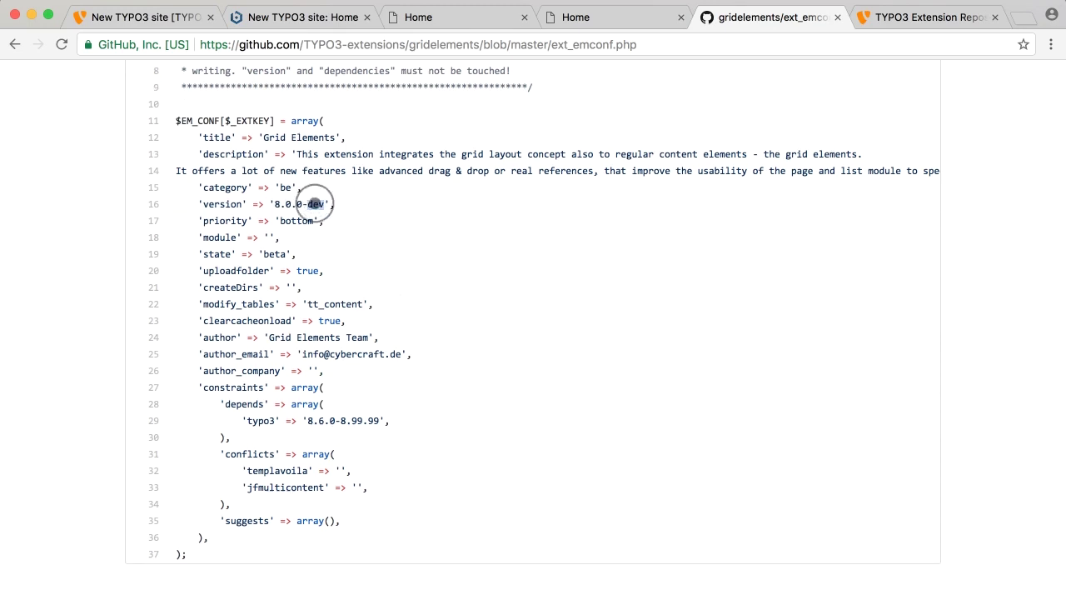
pyautogui.click(338, 203)
pyautogui.scroll(-1, 403, 239)
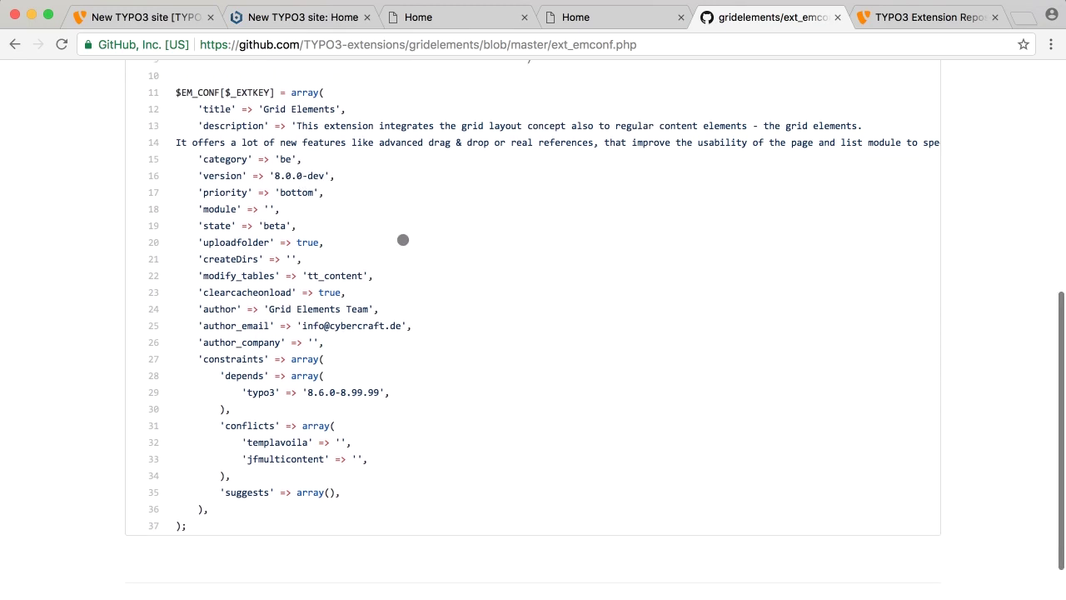
pyautogui.scroll(1, 403, 240)
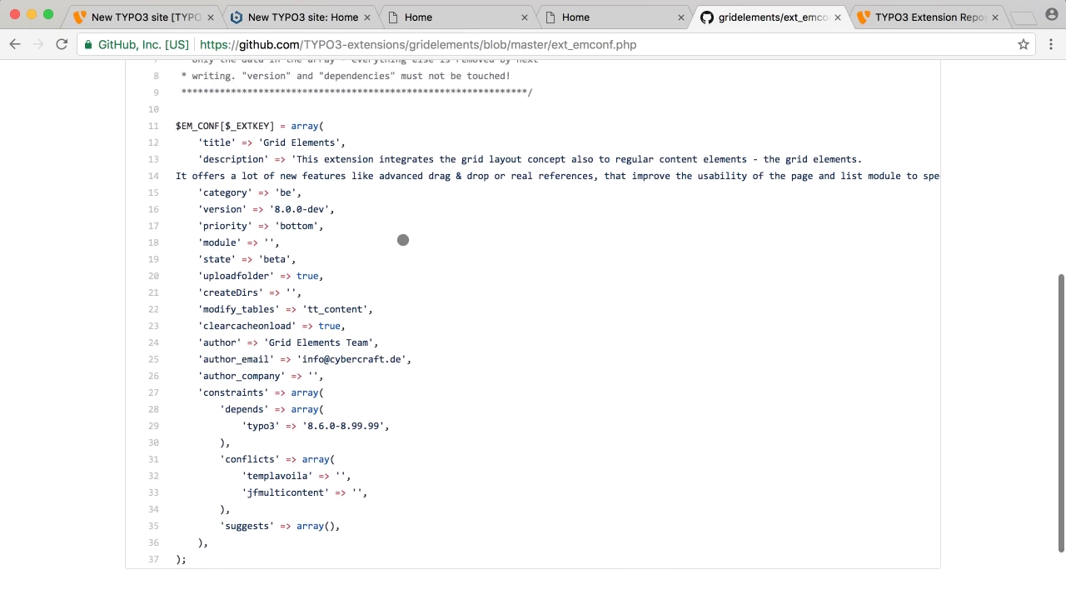
pyautogui.scroll(-4, 476, 389)
pyautogui.scroll(12, 475, 389)
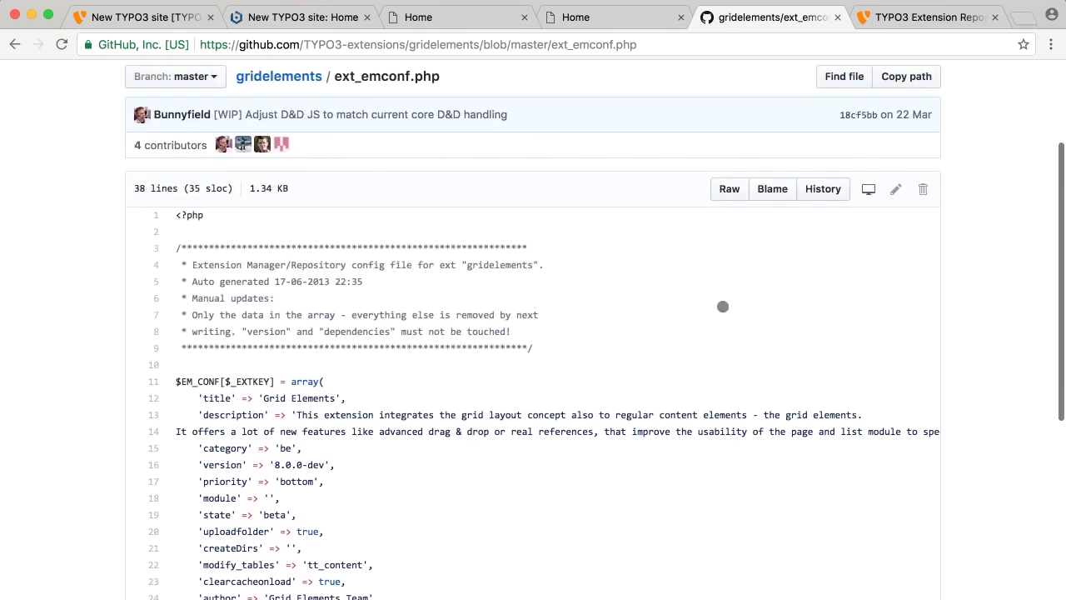
pyautogui.scroll(4, 723, 307)
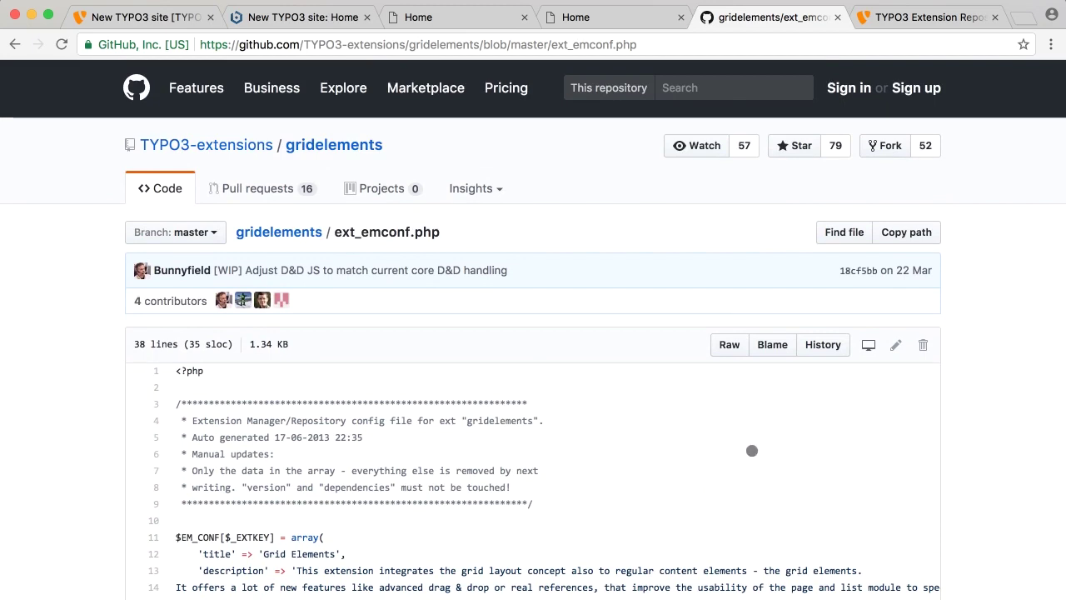
# Step: Return to the main page of the gridelements repository and download its master branch as a ZIP archive
pyautogui.click(225, 134)
pyautogui.click(322, 143)
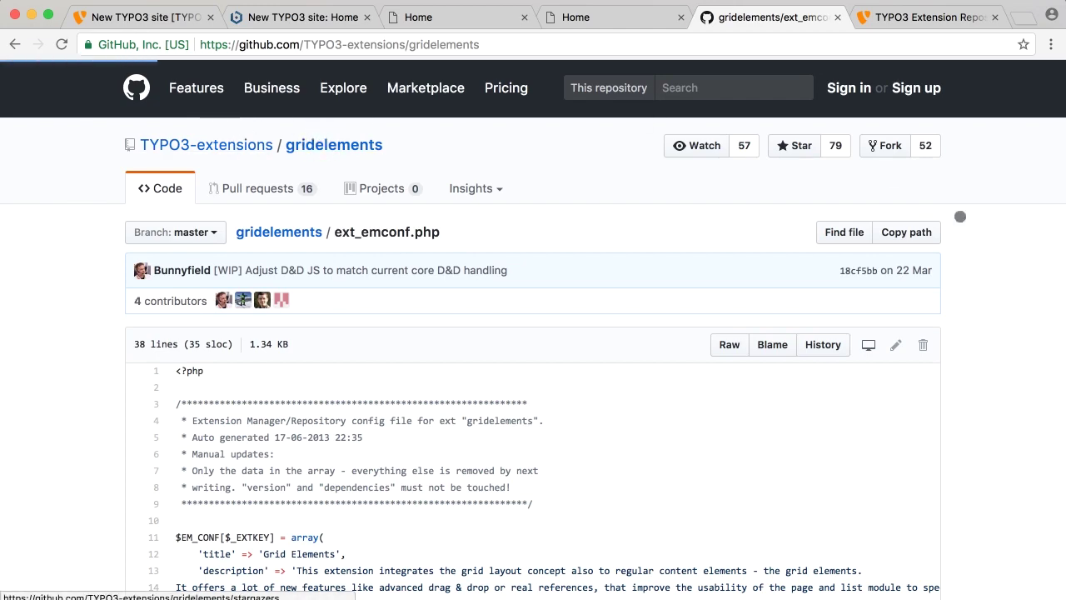
pyautogui.scroll(-5, 914, 374)
pyautogui.click(901, 293)
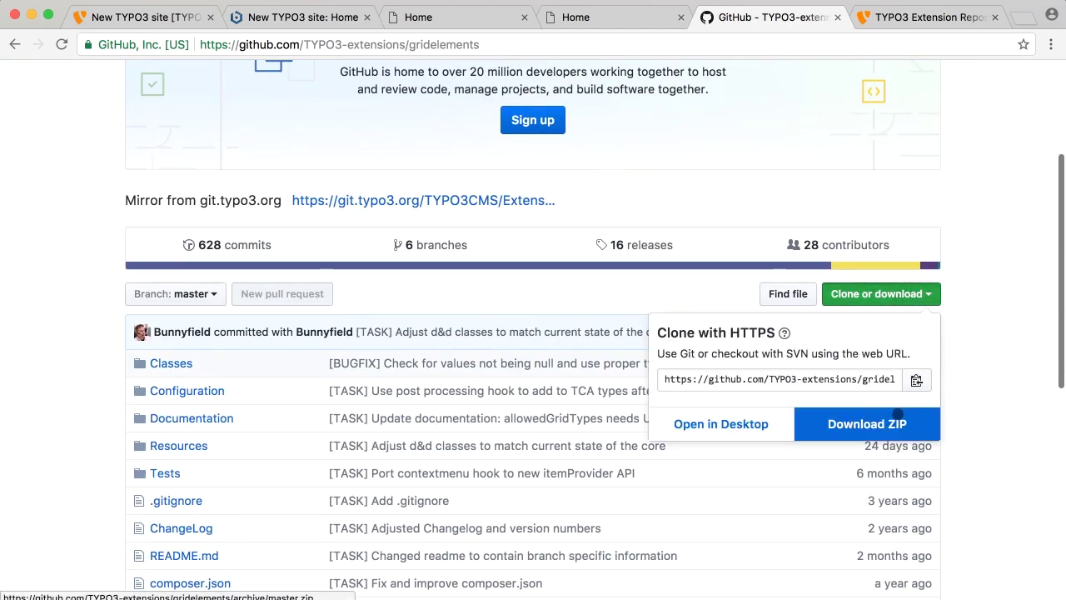
pyautogui.click(865, 425)
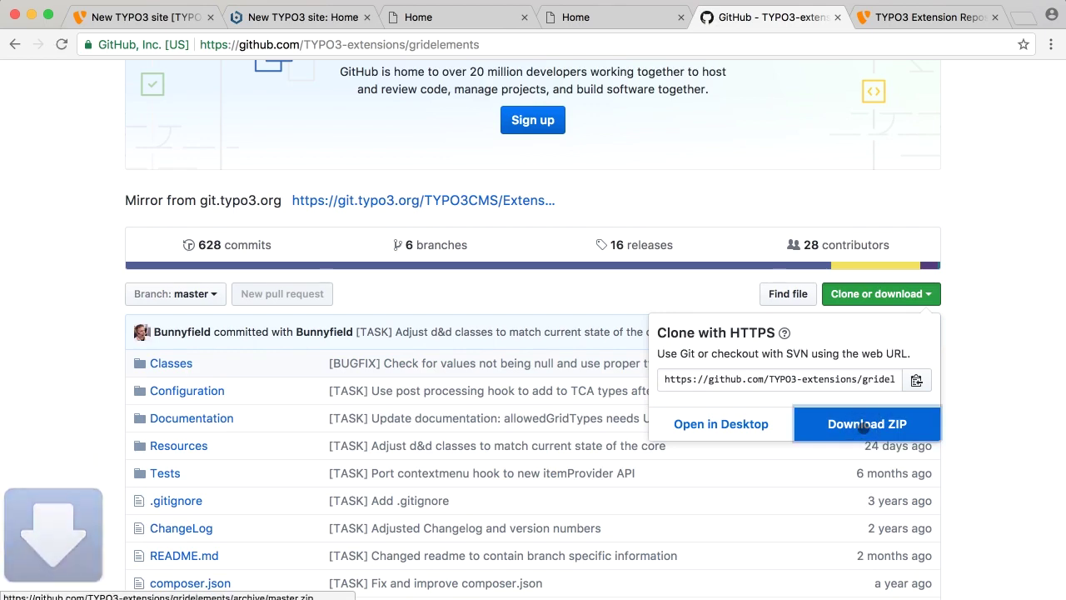
pyautogui.scroll(-2, 3, 451)
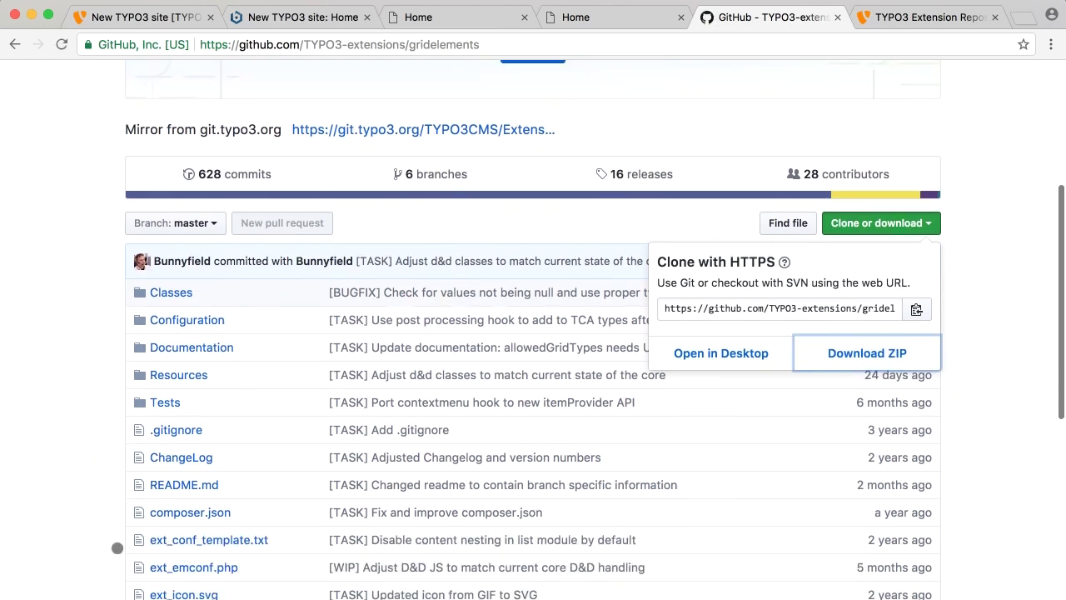
pyautogui.click(66, 497)
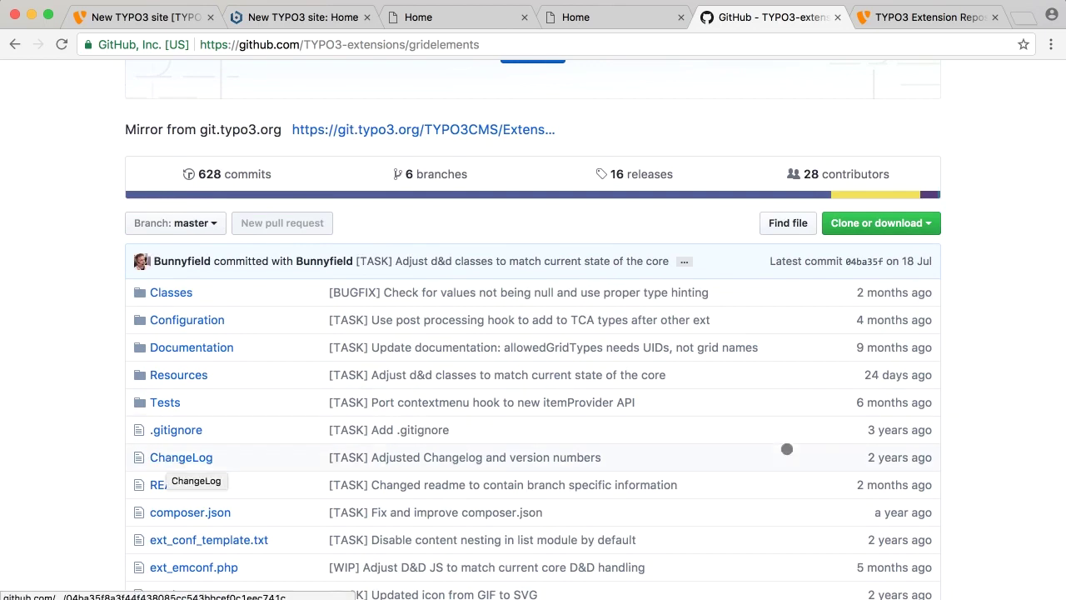
pyautogui.scroll(-2, 980, 437)
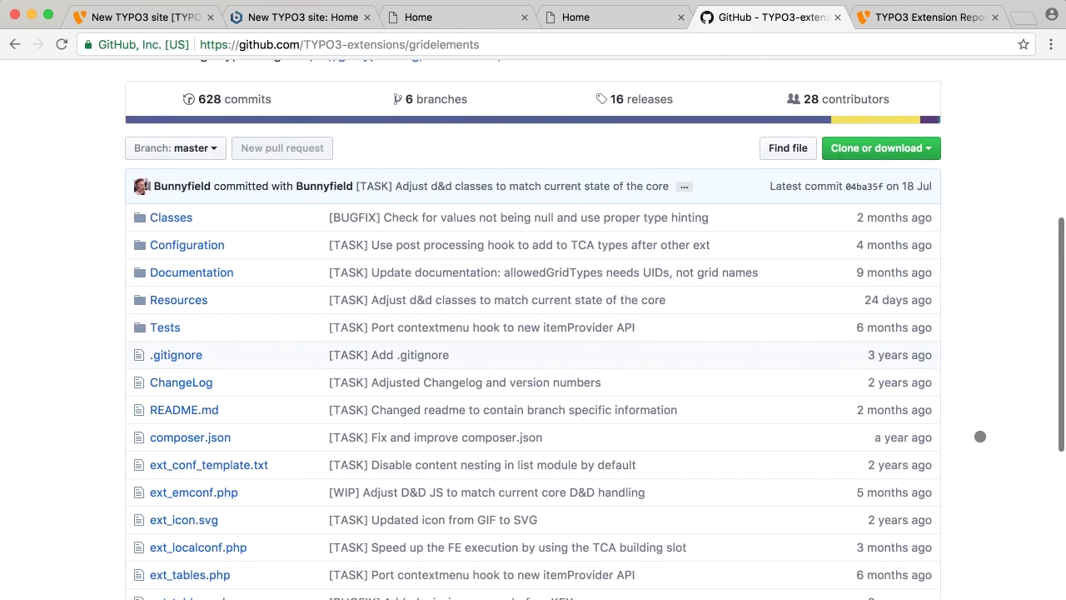
pyautogui.scroll(-1, 992, 424)
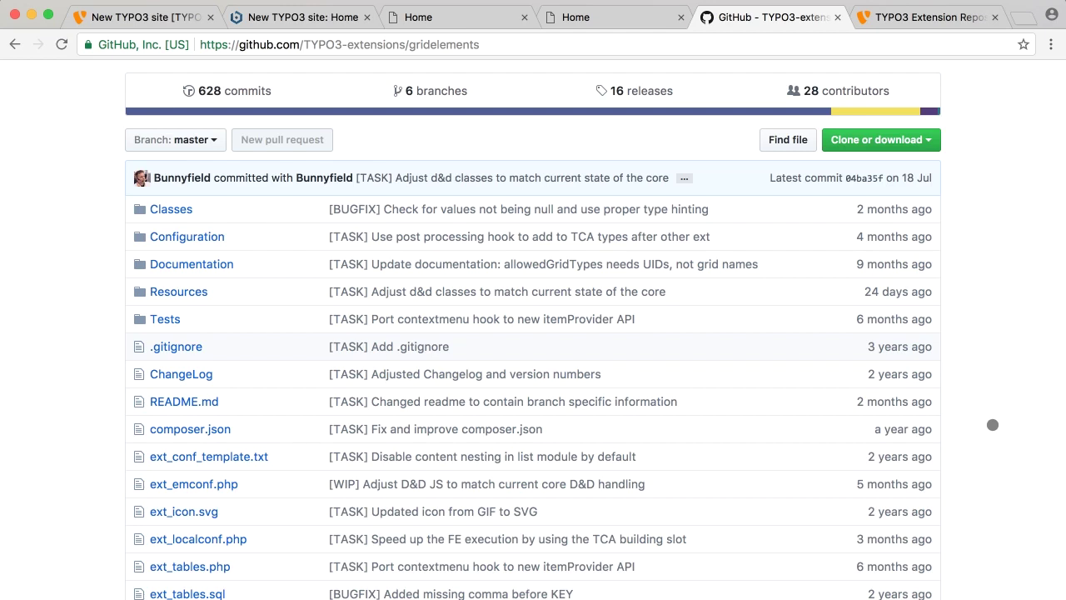
# Step: Switch to Finder, close the Typo3 window, and extract gridelements-master.zip and themes-8-0.zip in the Téléchargements folder
pyautogui.click(179, 596)
pyautogui.click(218, 593)
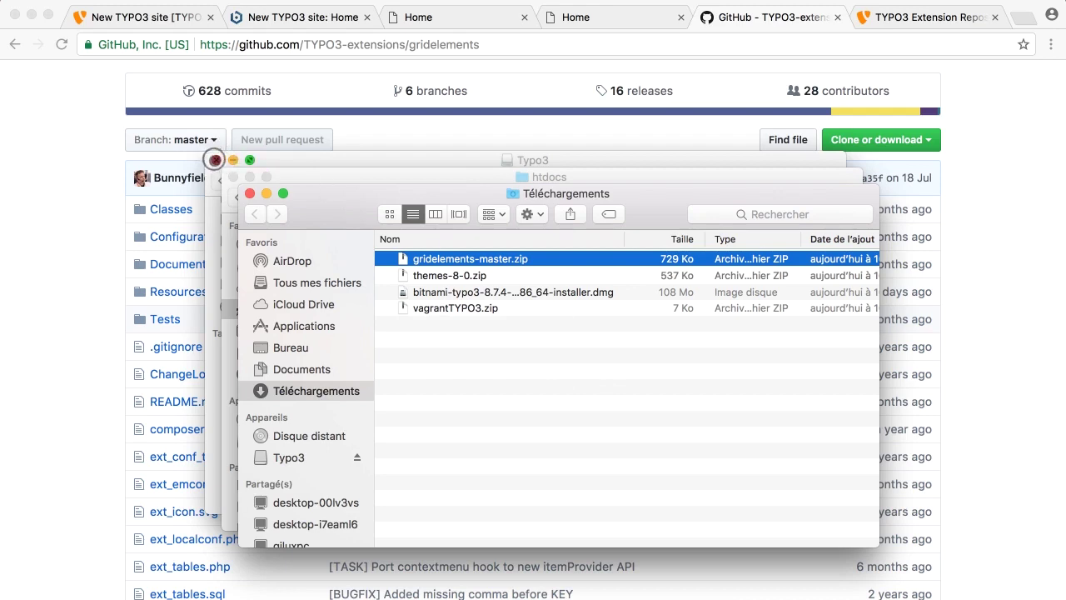
pyautogui.click(216, 160)
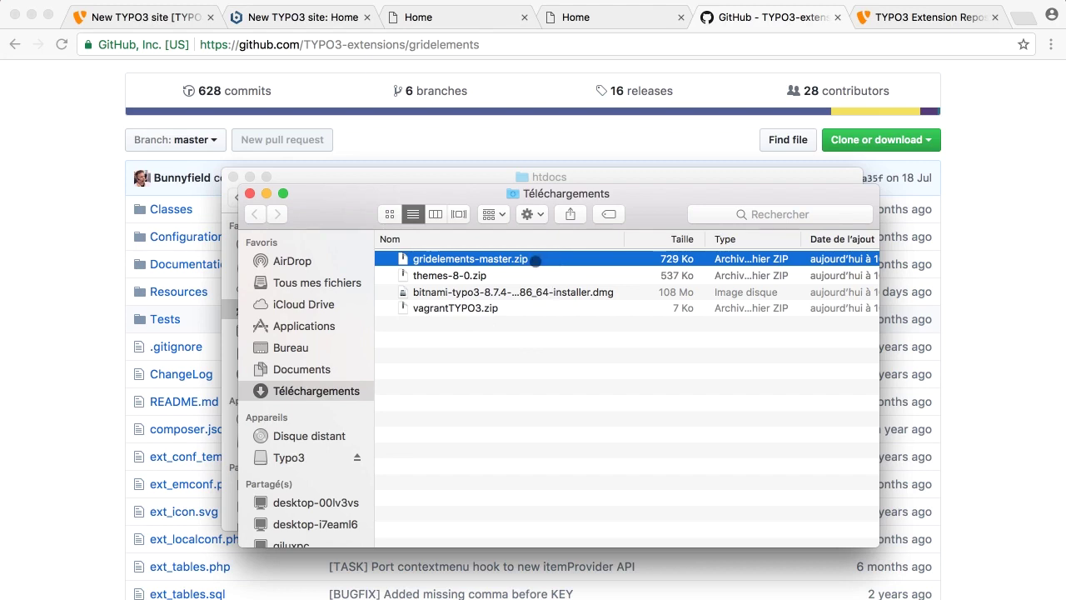
pyautogui.doubleClick(535, 261)
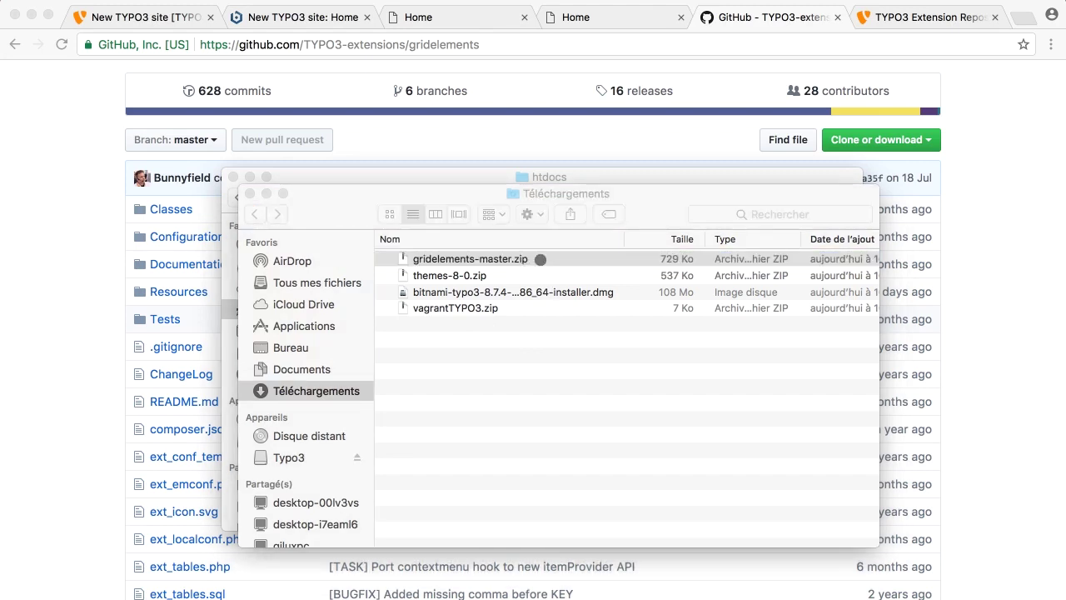
pyautogui.doubleClick(496, 293)
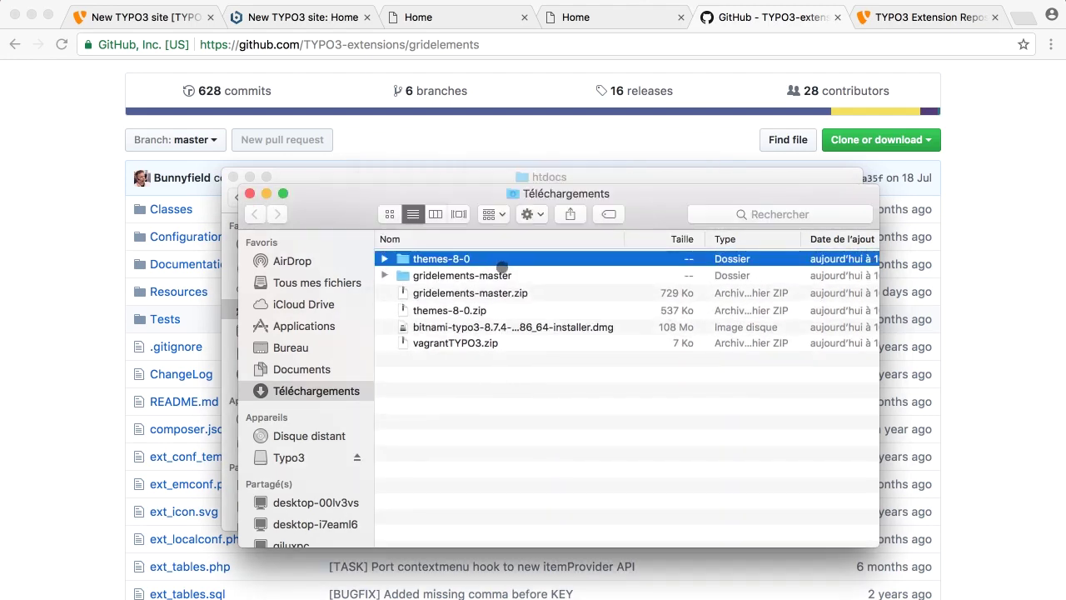
# Step: Rename the extracted themes-8-0 folder as themes
pyautogui.press('Return')
pyautogui.press('Right')
pyautogui.press('BackSpace')
pyautogui.press('BackSpace')
pyautogui.press('BackSpace')
pyautogui.press('BackSpace')
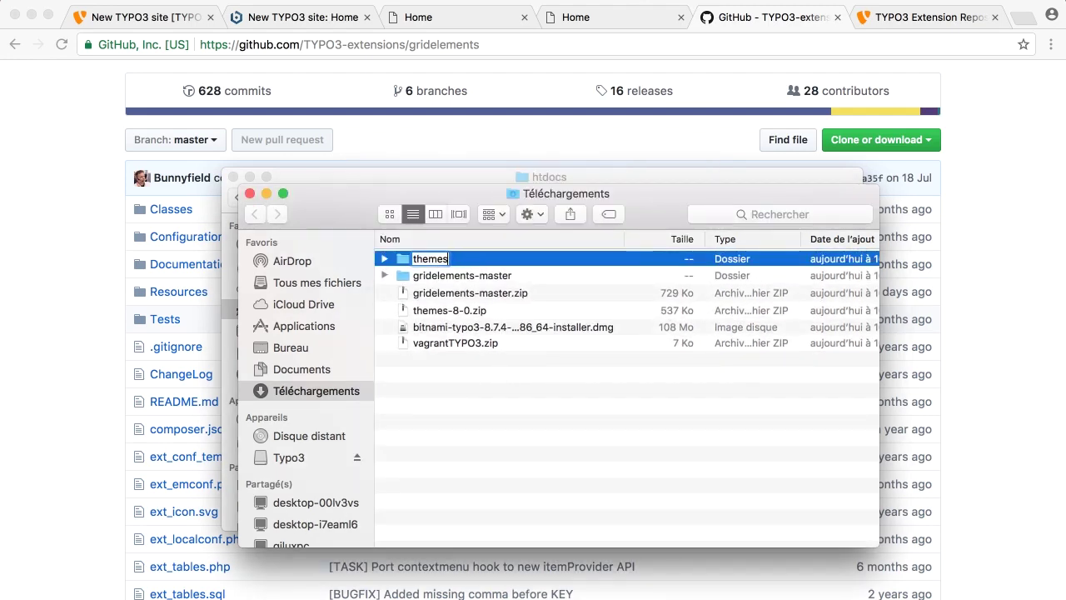
pyautogui.press('Return')
# Step: Rename the extracted gridelements-master folder as gridelements
pyautogui.press('Down')
pyautogui.press('Return')
pyautogui.press('Right')
pyautogui.press('BackSpace')
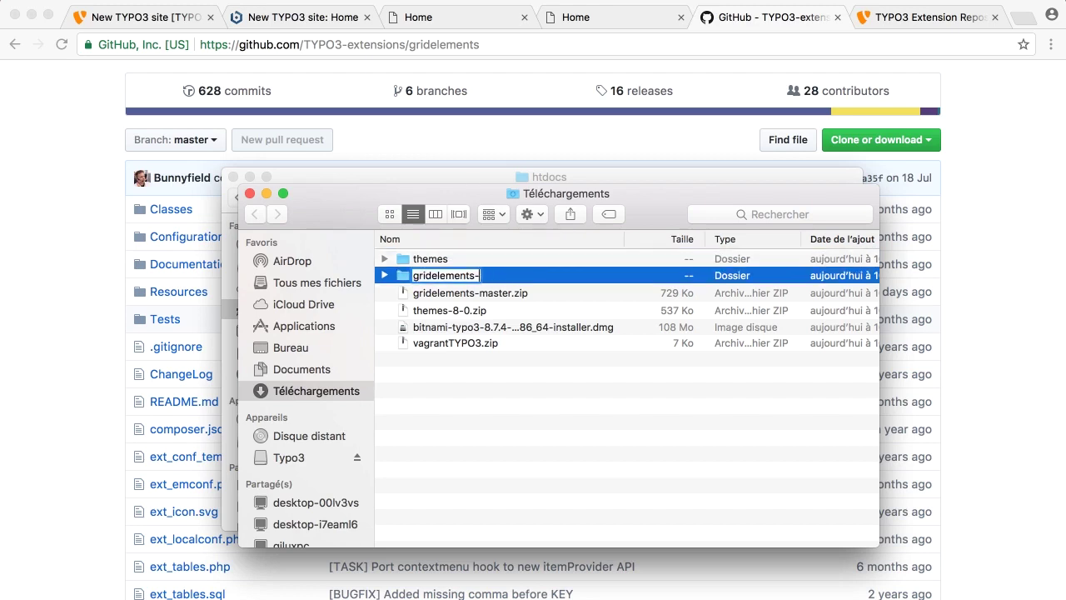
pyautogui.press('Return')
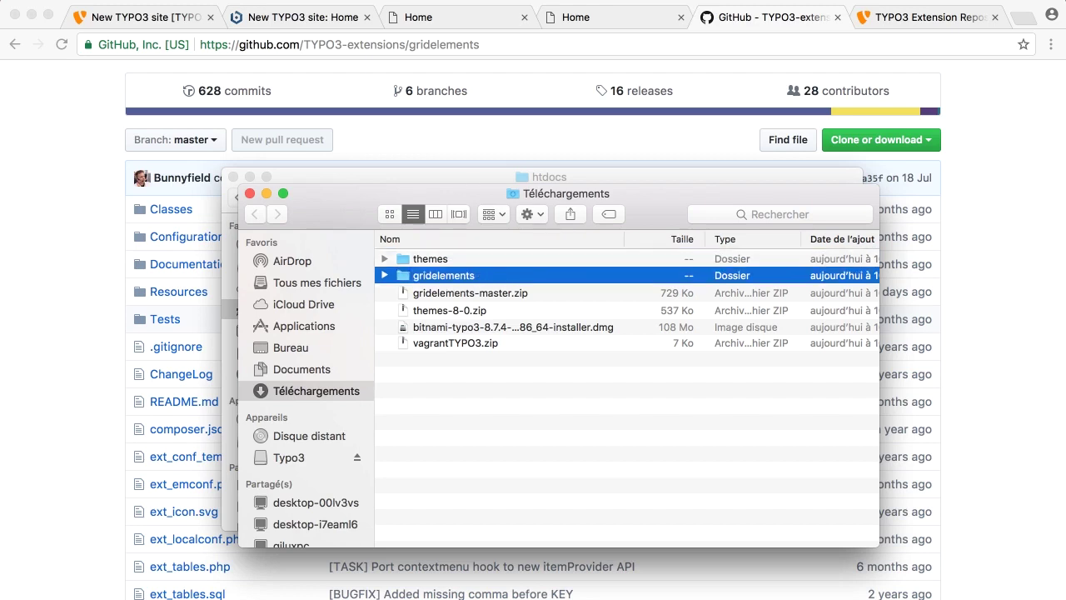
pyautogui.press('Up')
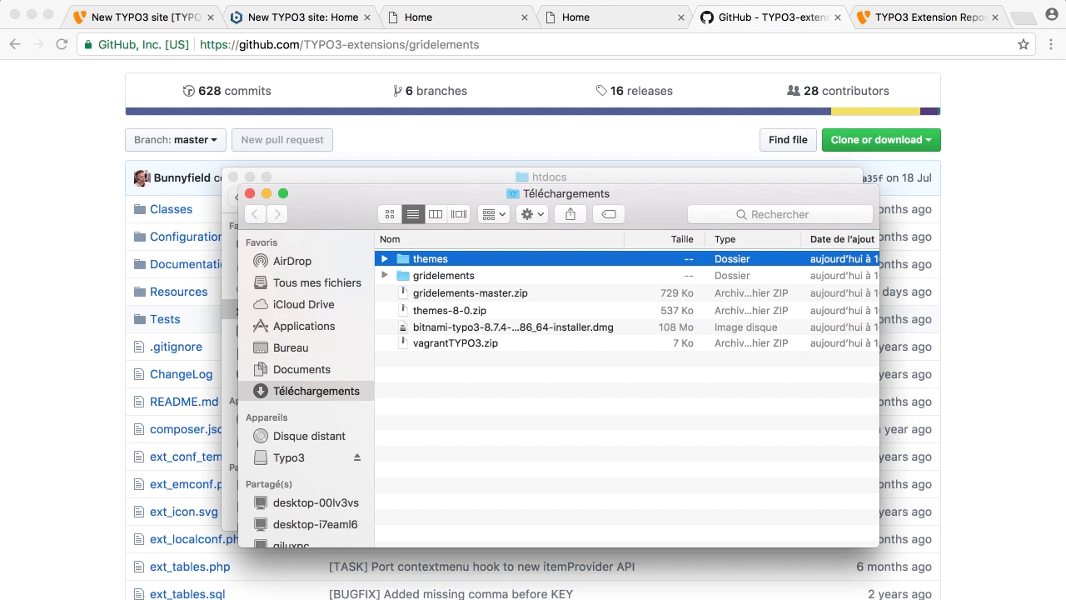
pyautogui.press('Down')
pyautogui.press('Up')
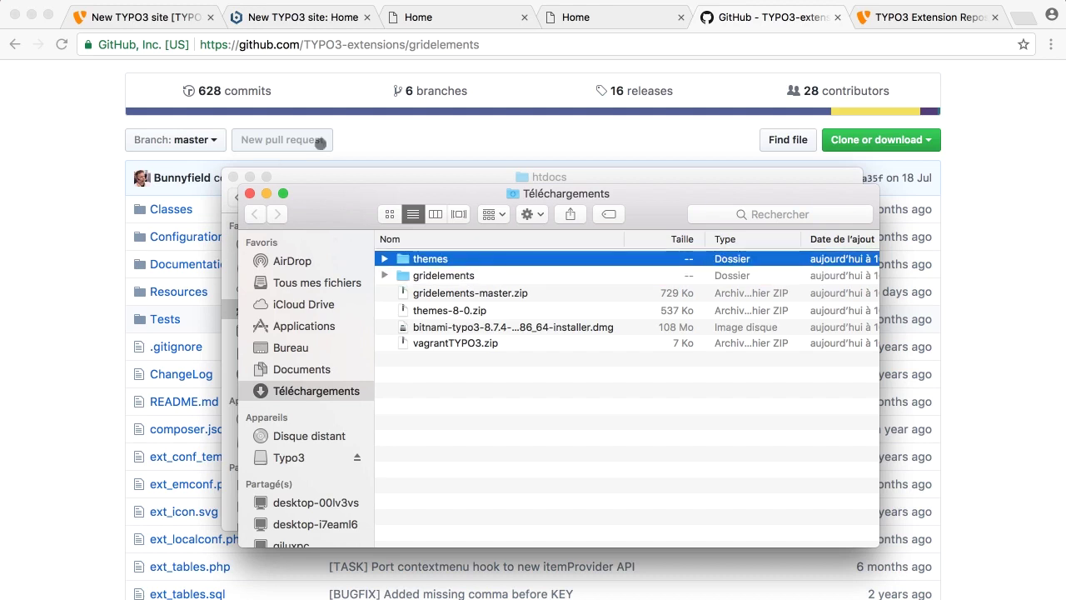
# Step: Move the themes and gridelements folders from Téléchargements into the ext folder under htdocs/typo3conf
pyautogui.moveTo(450, 192); pyautogui.dragTo(718, 286)
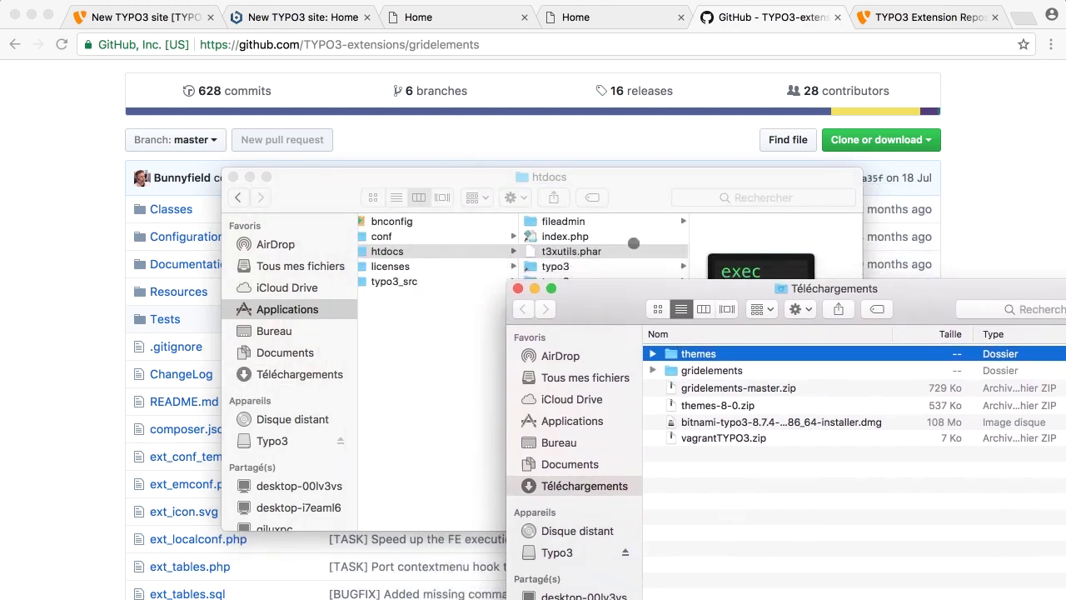
pyautogui.moveTo(498, 173); pyautogui.dragTo(292, 20)
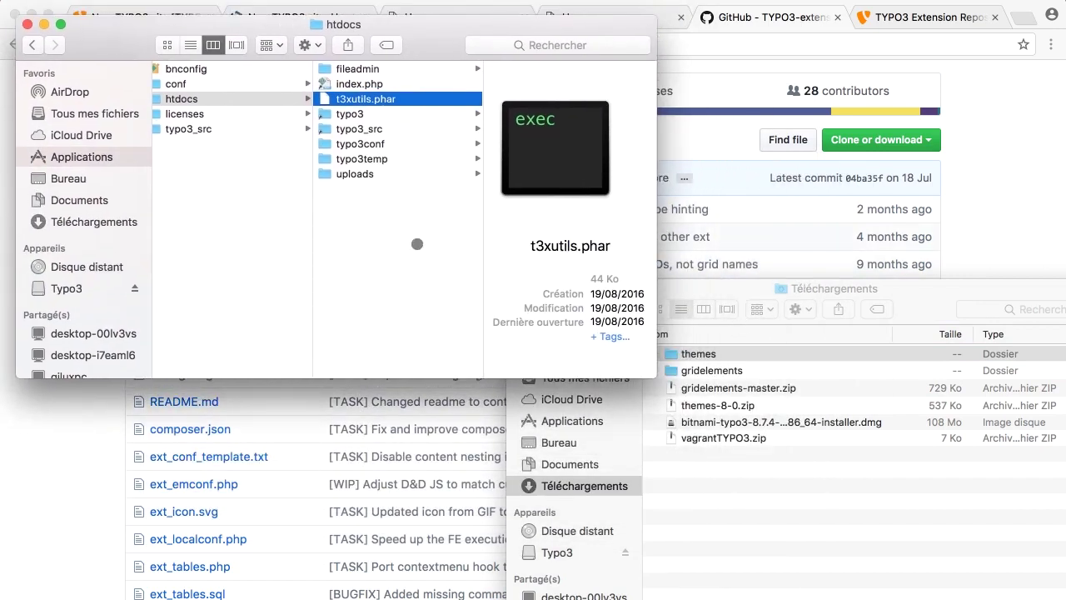
pyautogui.click(379, 143)
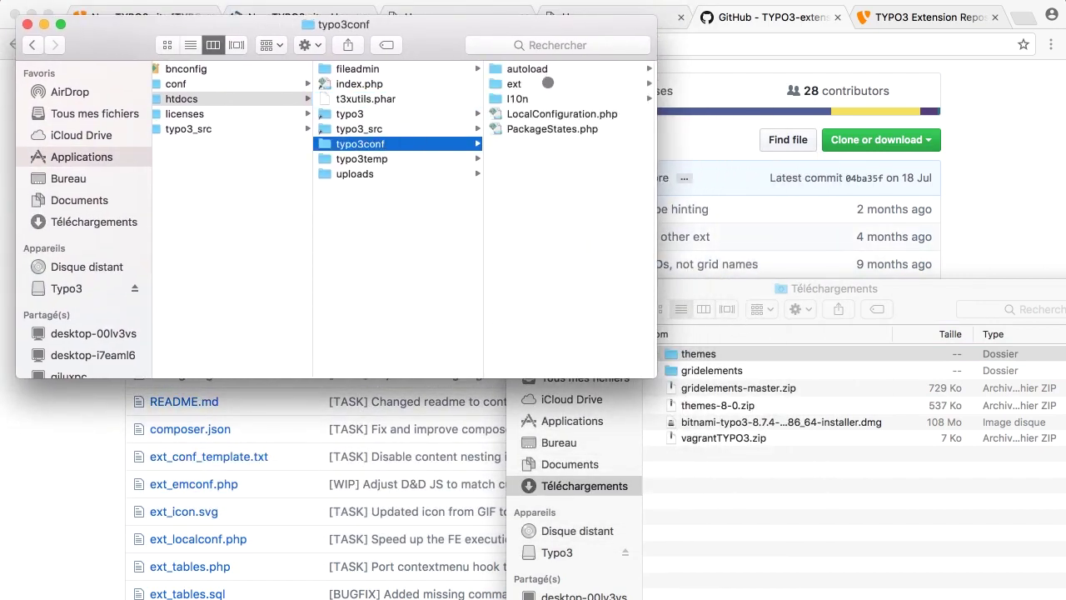
pyautogui.click(547, 84)
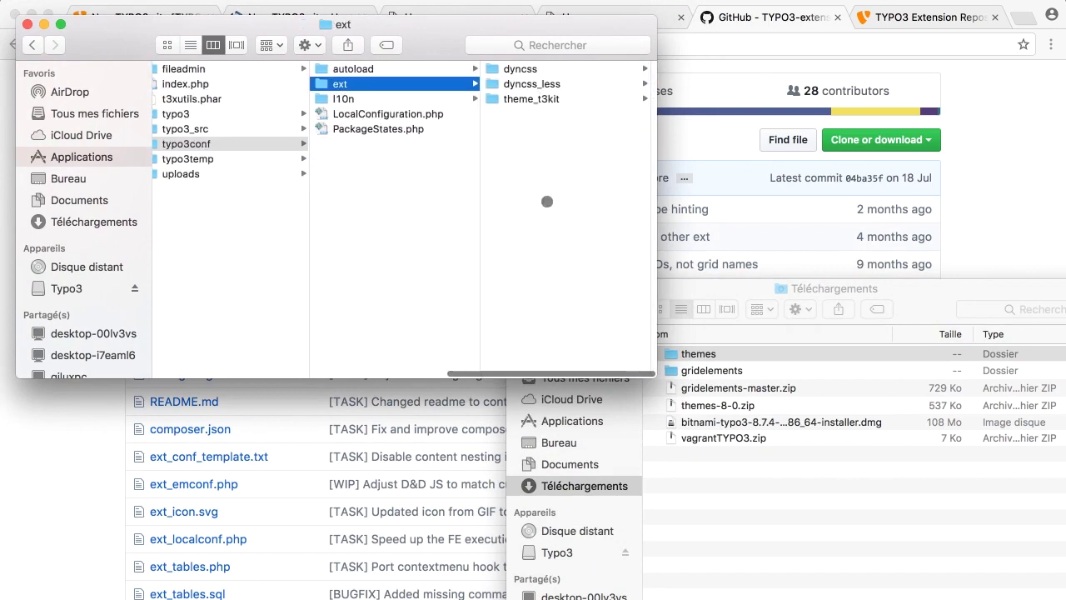
pyautogui.click(867, 285)
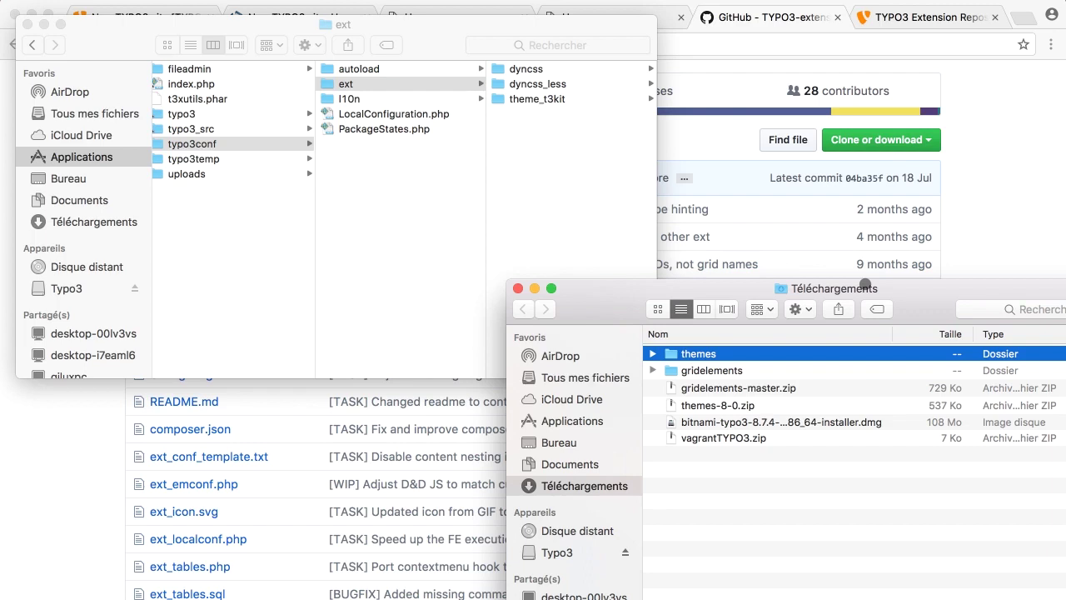
pyautogui.keyDown('super'); pyautogui.click(806, 370); pyautogui.keyUp('super')
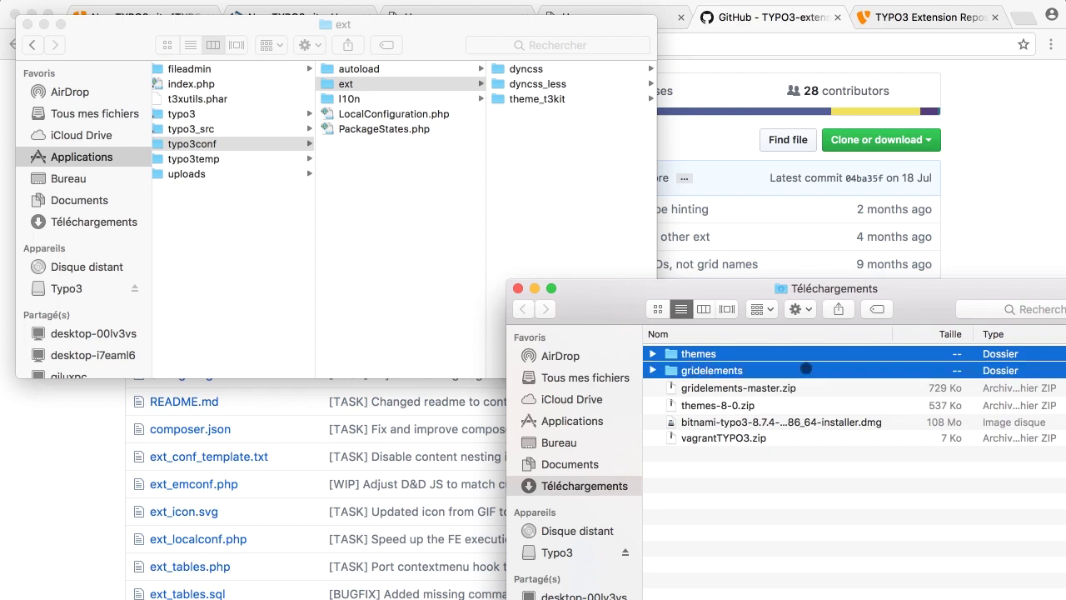
pyautogui.moveTo(728, 358); pyautogui.dragTo(554, 145)
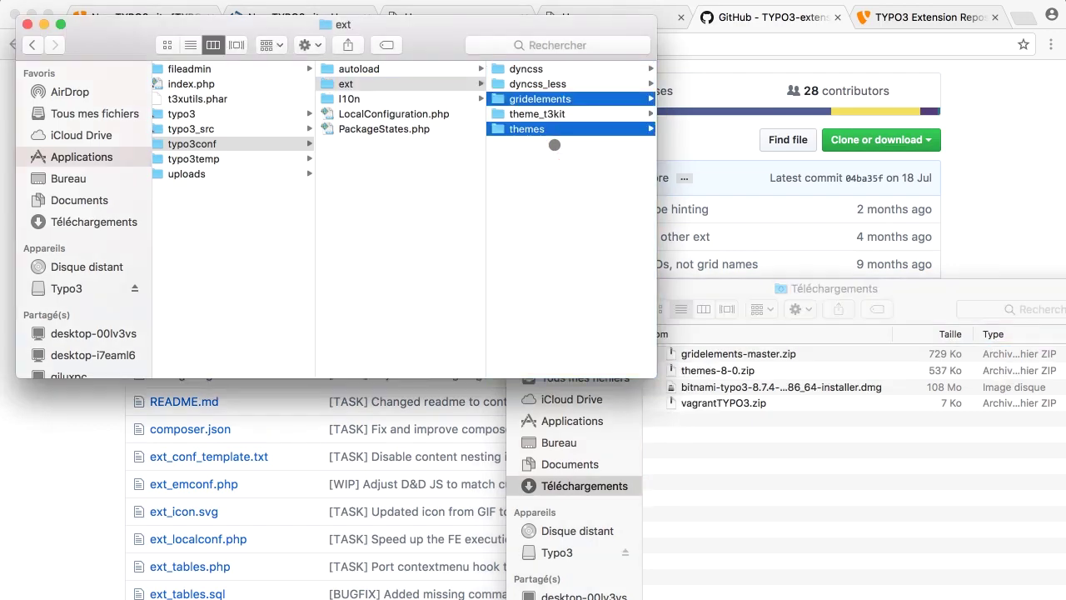
pyautogui.click(579, 183)
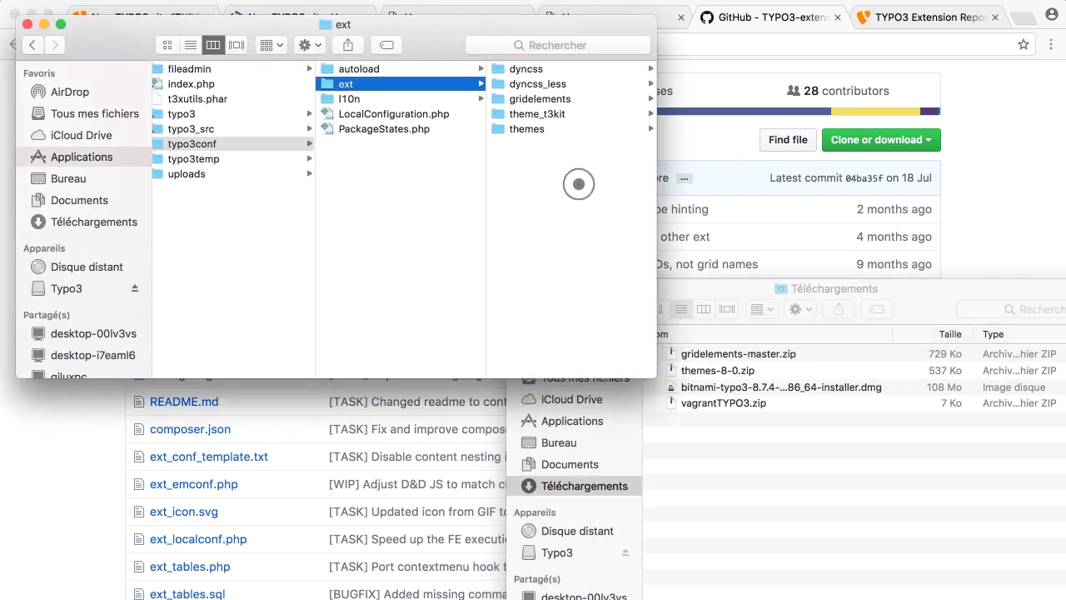
# Step: Switch to the TYPO3 backend in Chrome and show the Installed Extensions list in the extension manager
pyautogui.click(1009, 175)
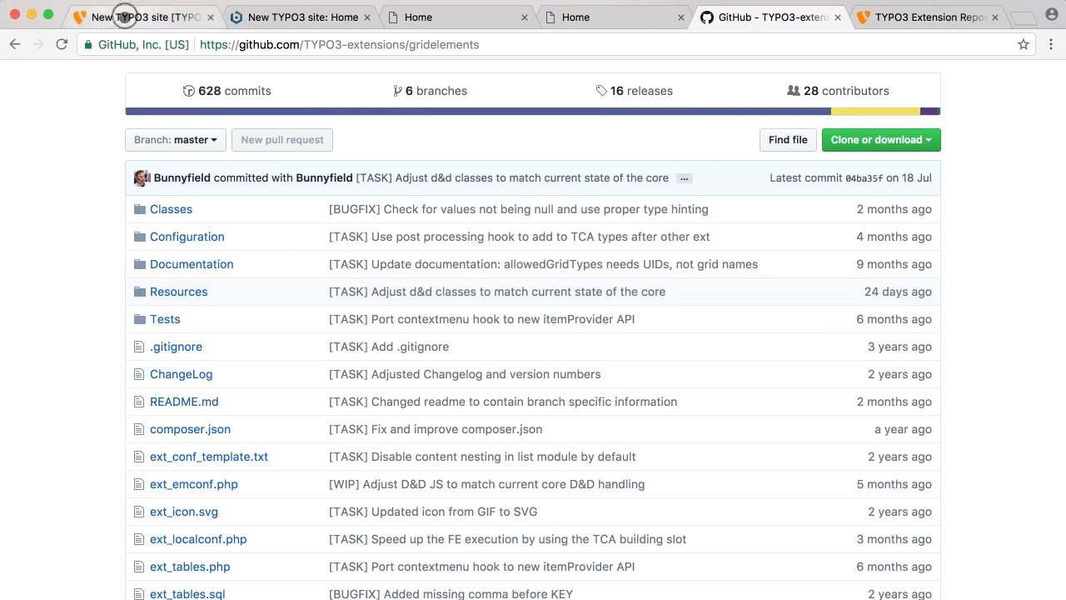
pyautogui.click(125, 15)
pyautogui.click(510, 564)
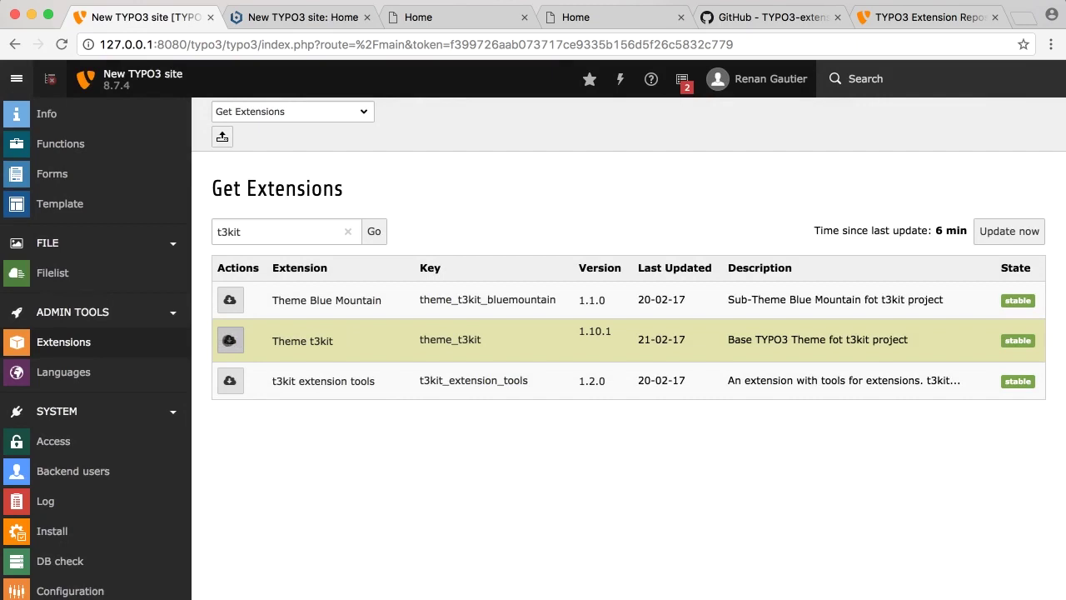
pyautogui.click(269, 230)
pyautogui.click(275, 111)
pyautogui.click(271, 97)
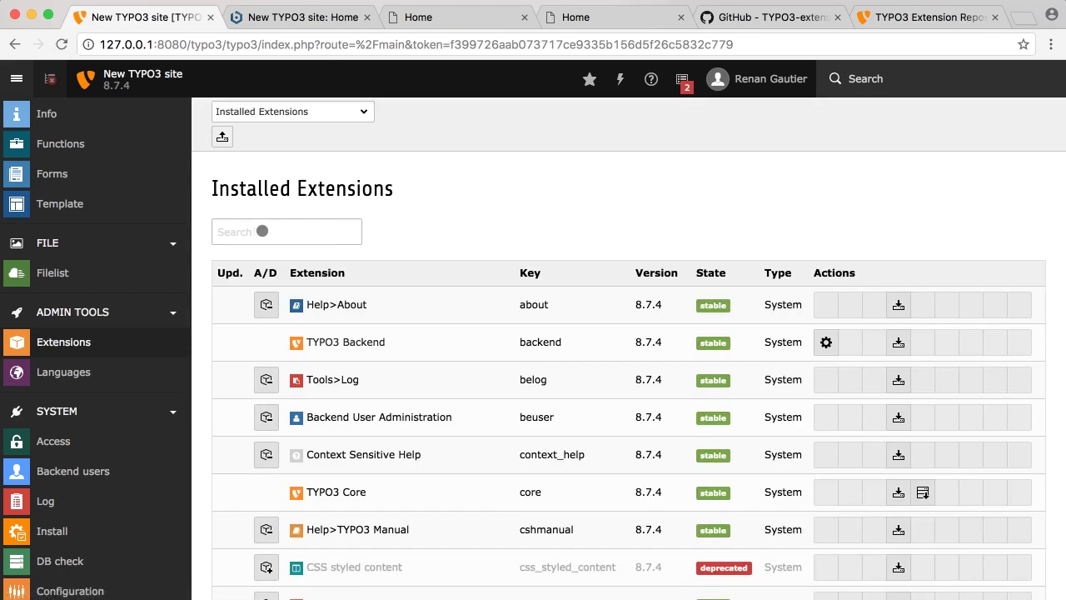
# Step: Filter the installed extensions by "grid" and activate the Grid Elements extension
pyautogui.click(262, 231)
pyautogui.write('grid')
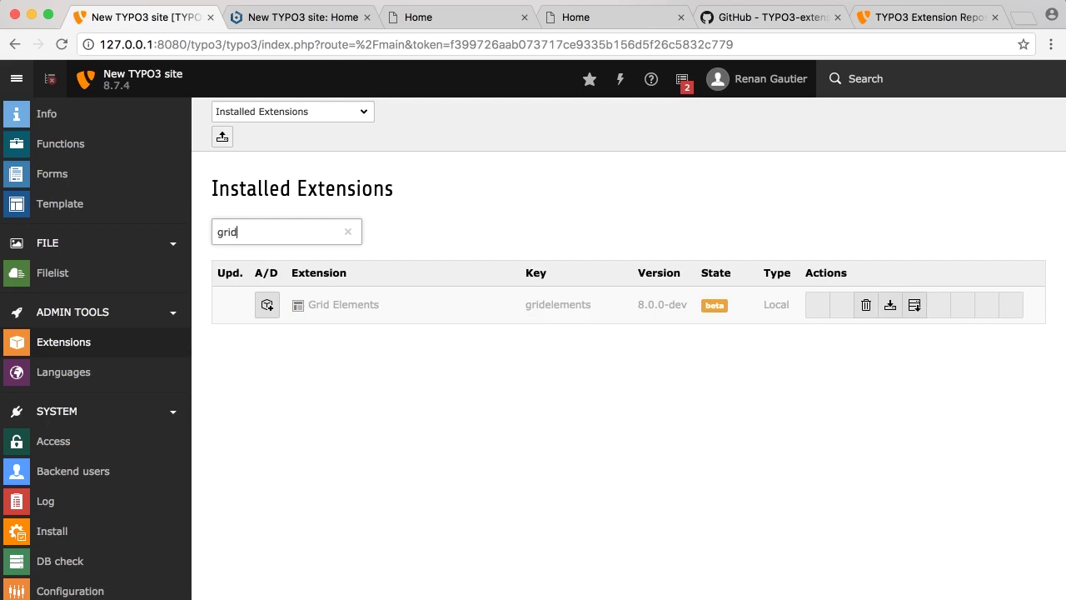
pyautogui.click(266, 304)
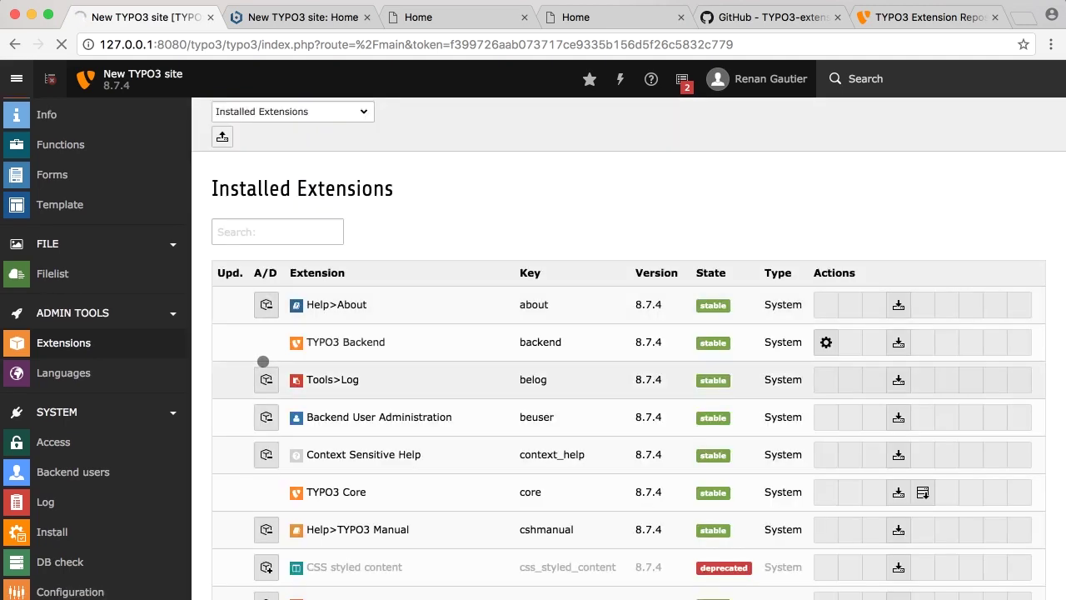
# Step: Filter the installed extensions by "theme" and activate THEMES - The theme engine
pyautogui.doubleClick(287, 234)
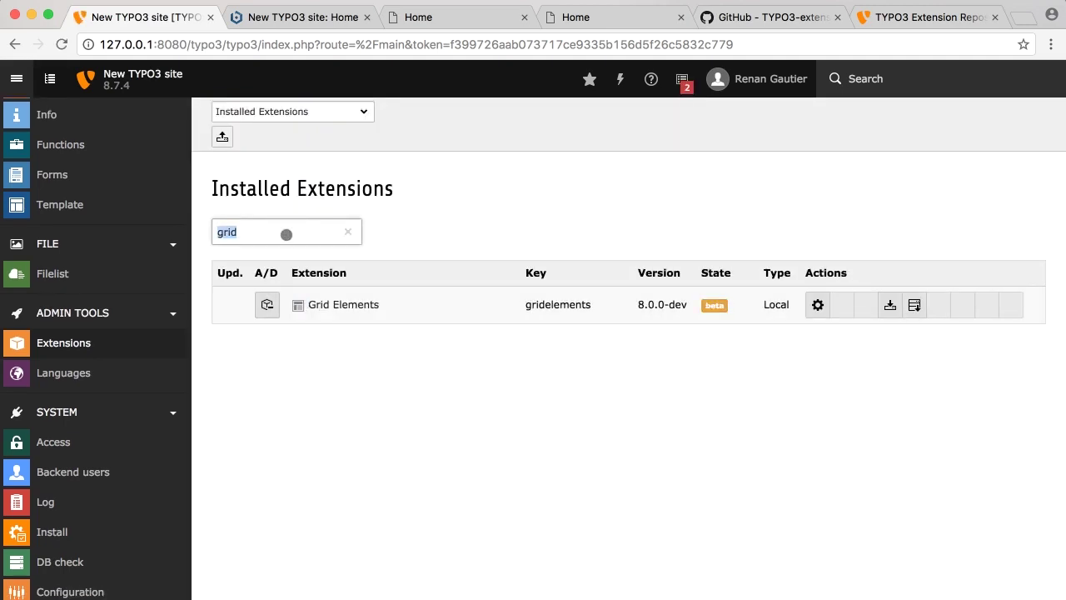
pyautogui.write('theme')
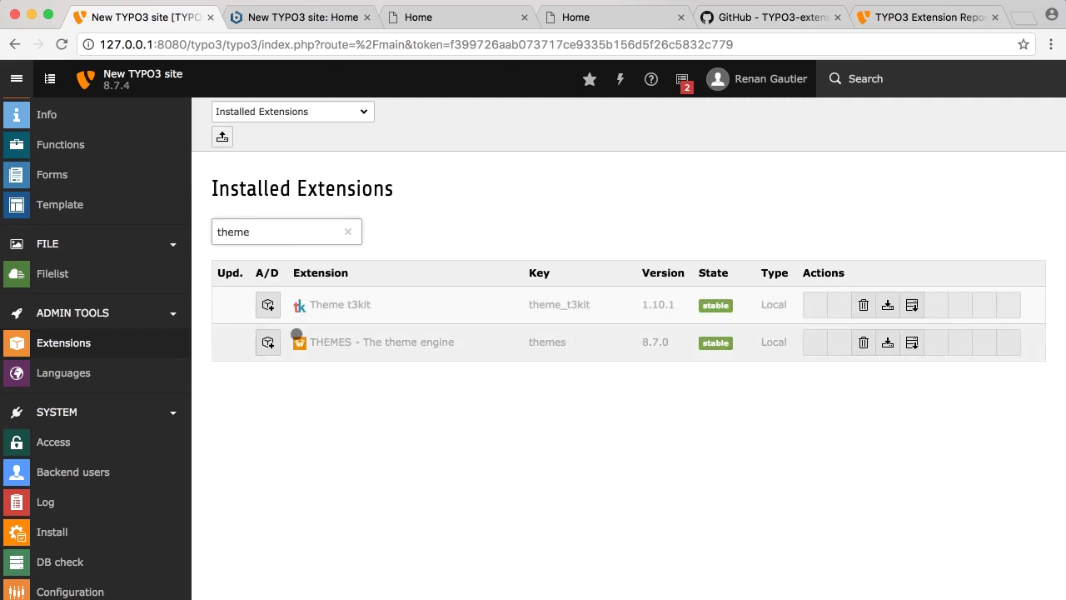
pyautogui.click(267, 342)
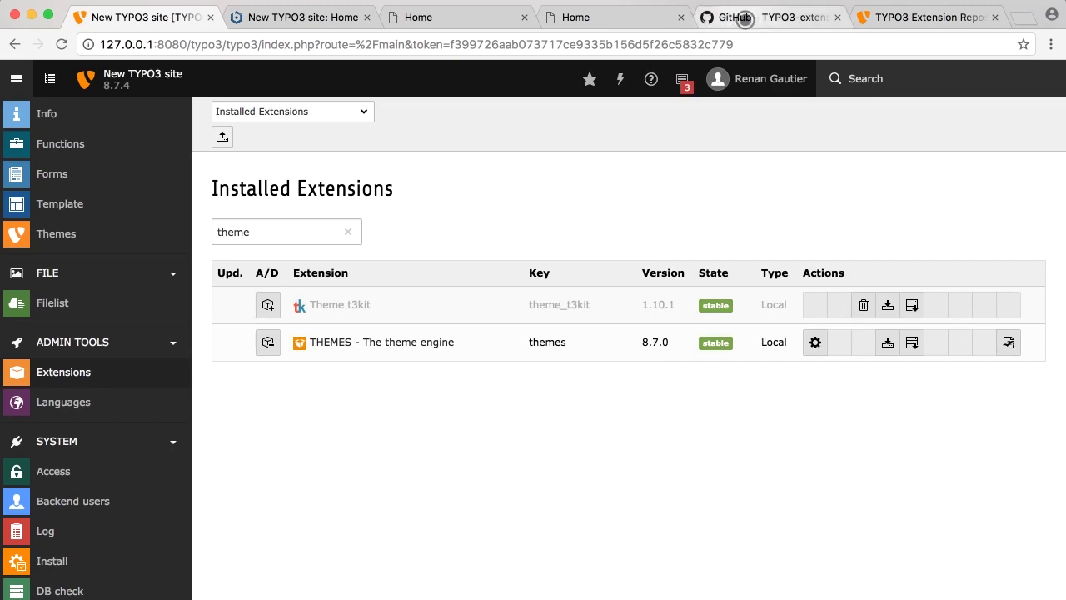
# Step: Search all of GitHub for "theme_t3kit" and open the t3kit/theme_t3kit repository
pyautogui.click(742, 17)
pyautogui.scroll(9, 417, 192)
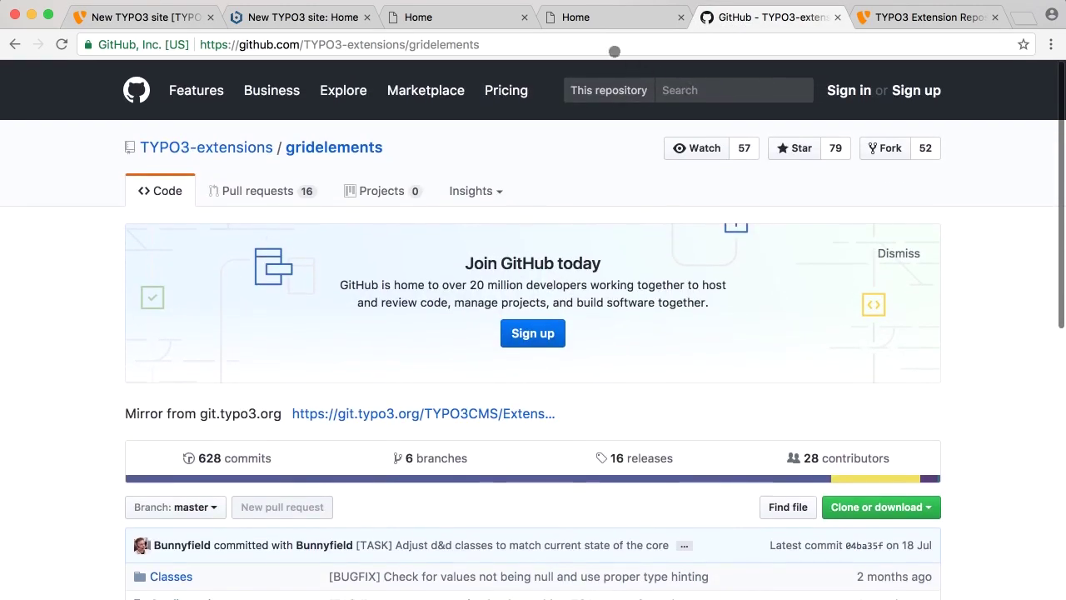
pyautogui.click(137, 90)
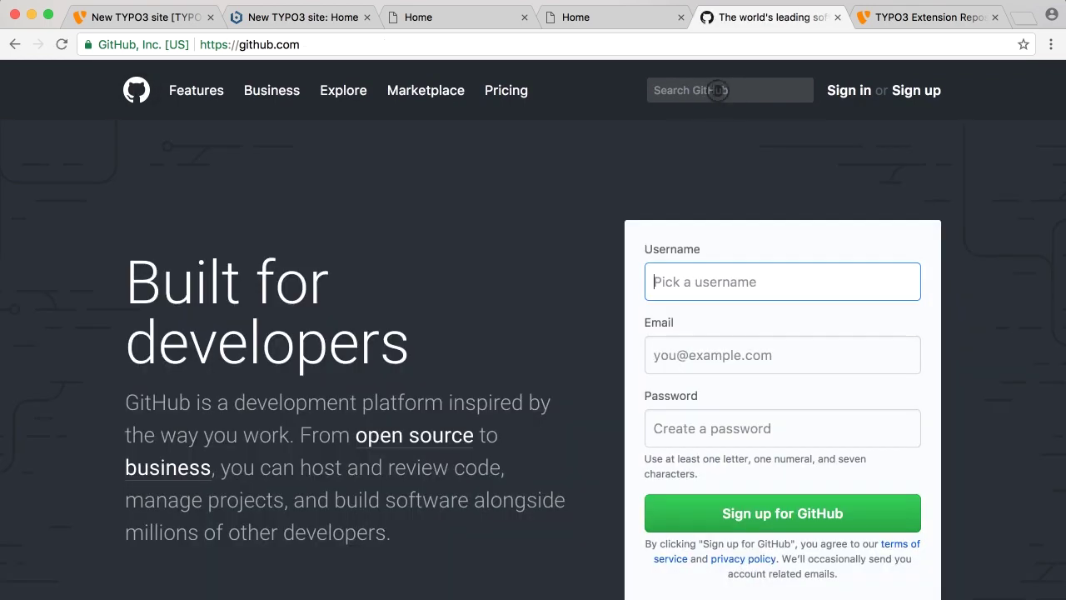
pyautogui.click(717, 90)
pyautogui.write('theme')
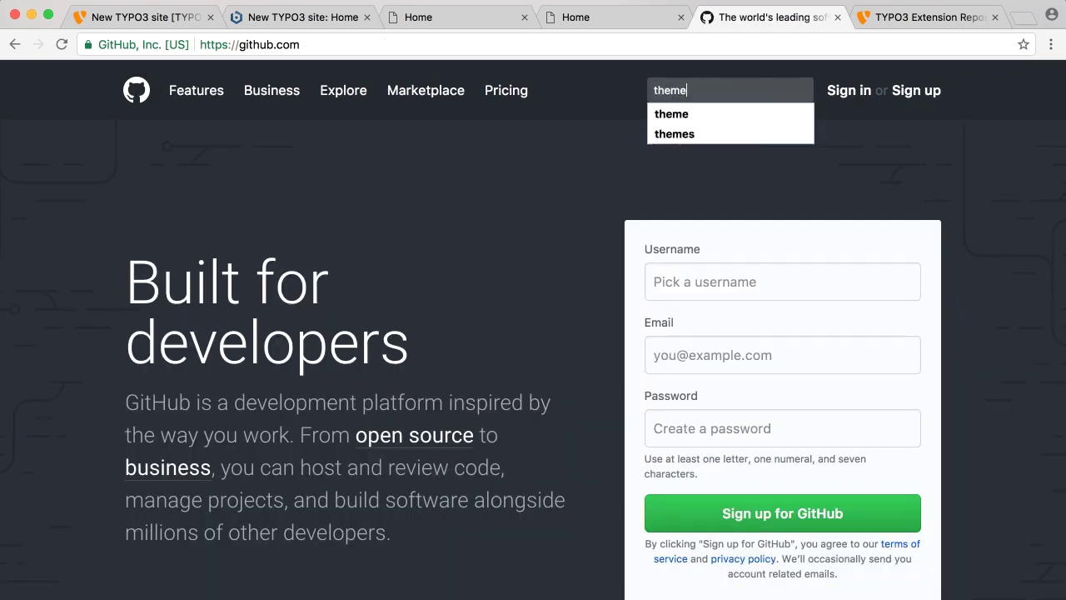
pyautogui.write(' t3kit')
pyautogui.press('Return')
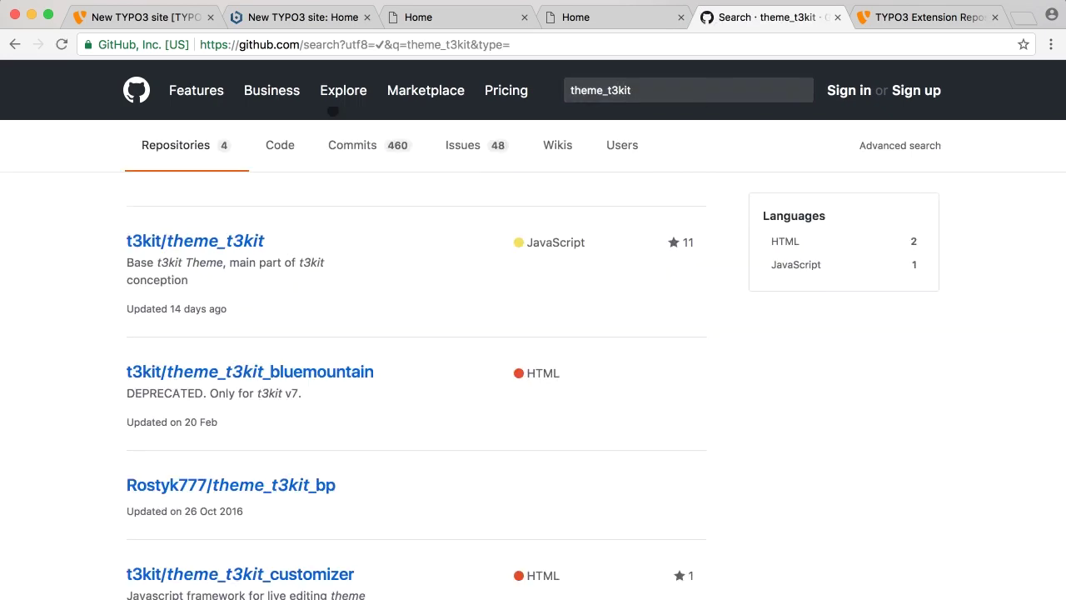
pyautogui.click(155, 240)
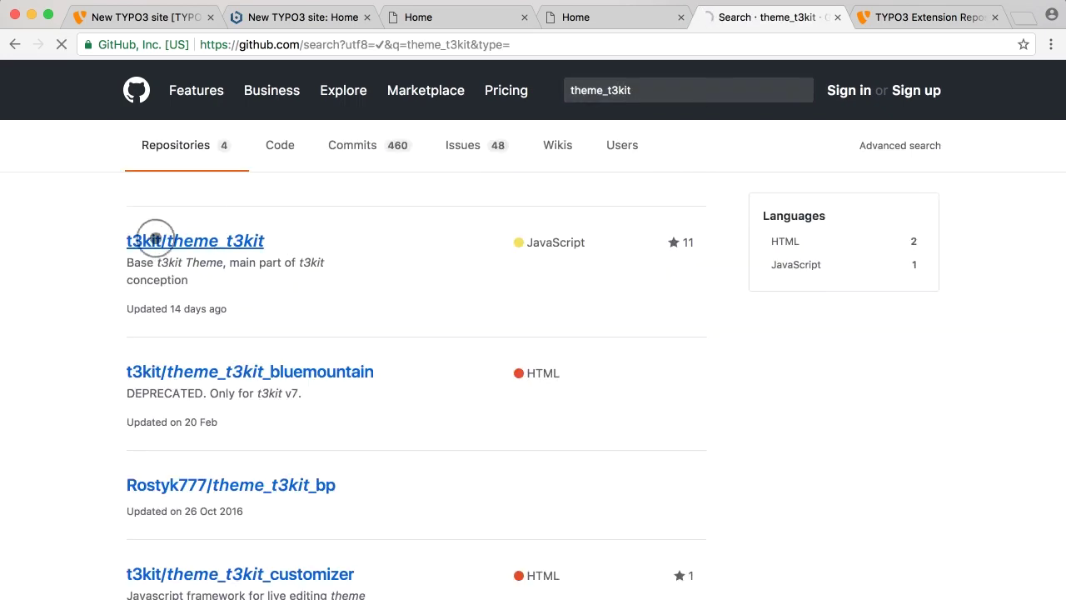
# Step: Look through the theme_t3kit repository's file list and open ext_emconf.php from the master branch
pyautogui.scroll(-2, 92, 391)
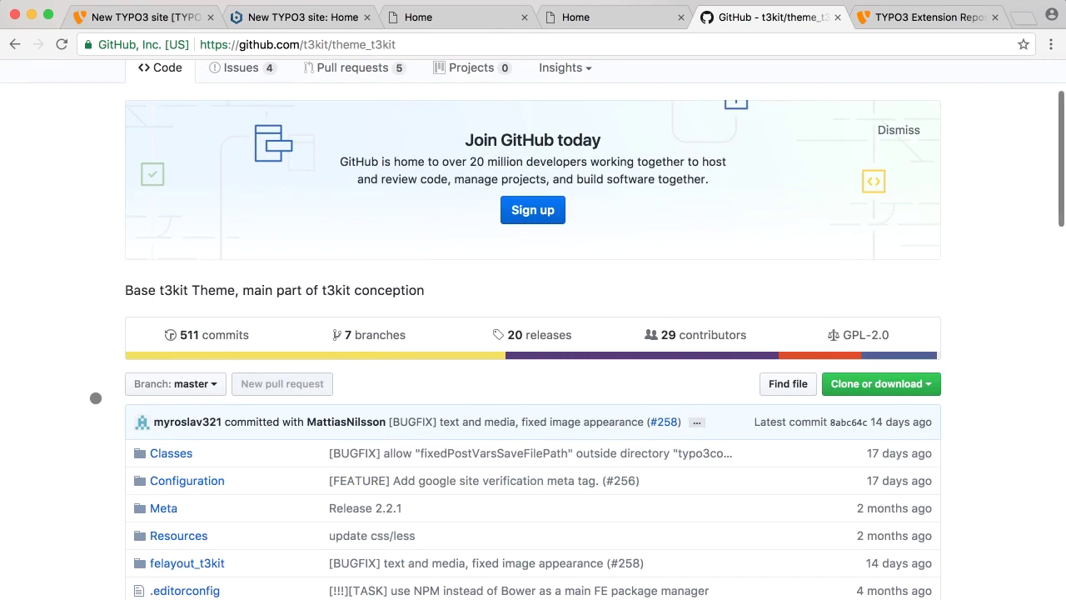
pyautogui.scroll(3, 96, 398)
pyautogui.scroll(-3, 1061, 377)
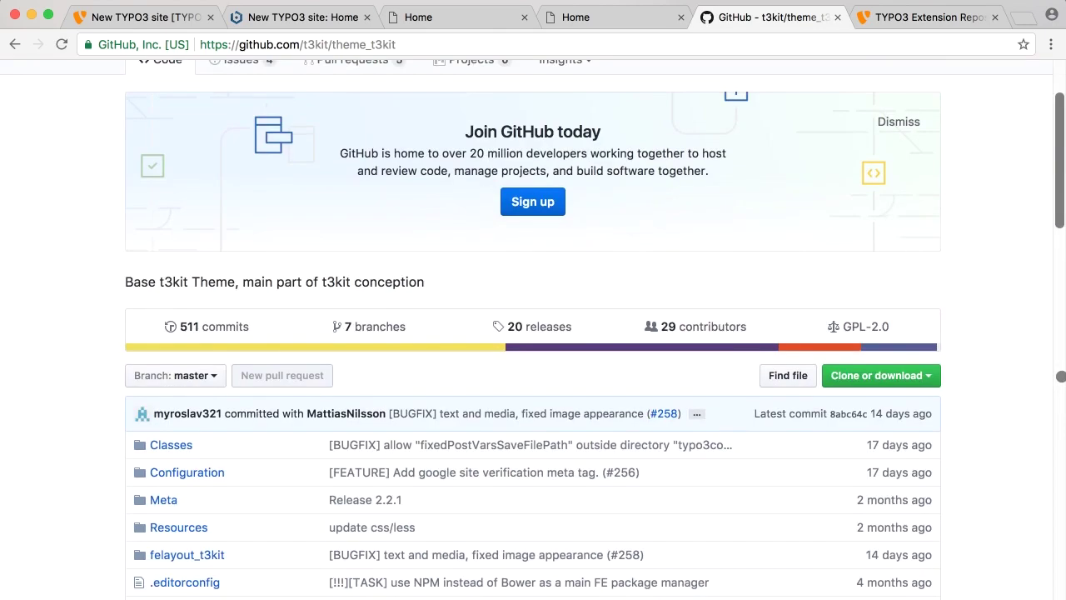
pyautogui.scroll(-3, 1006, 508)
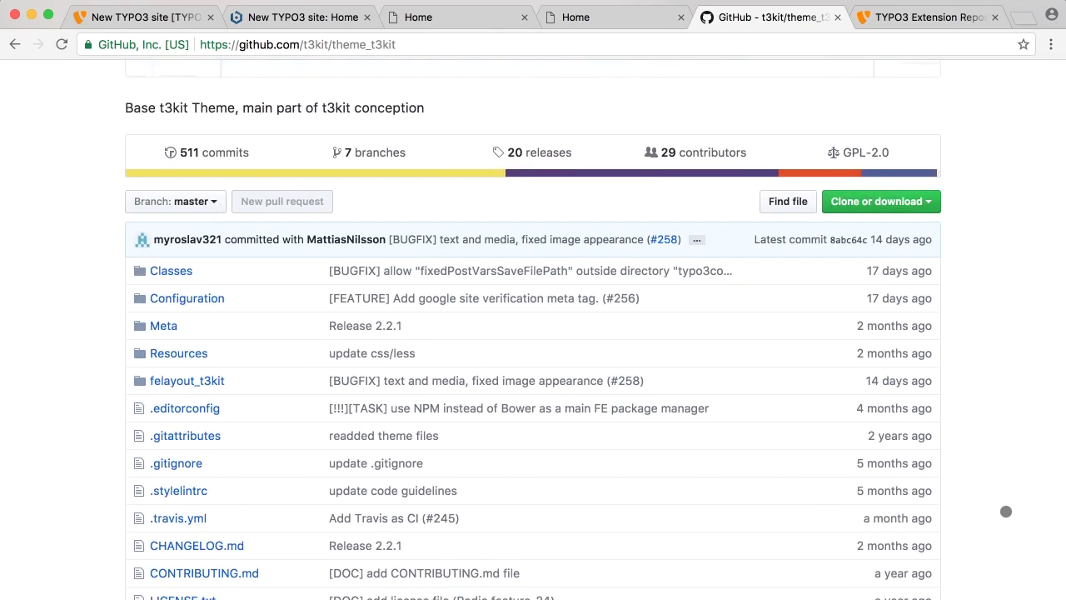
pyautogui.scroll(-4, 64, 478)
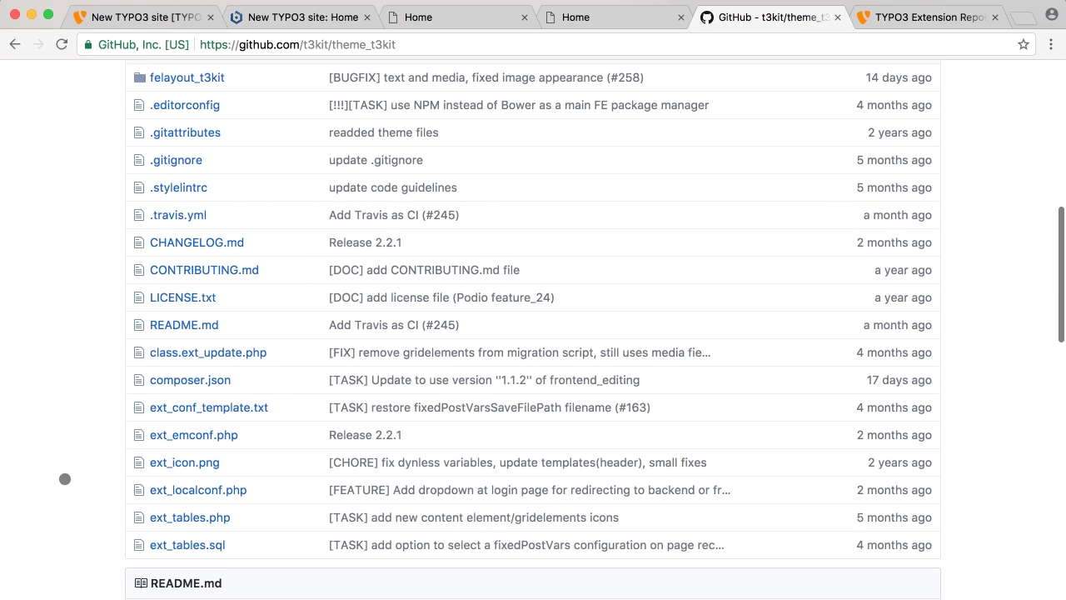
pyautogui.click(185, 435)
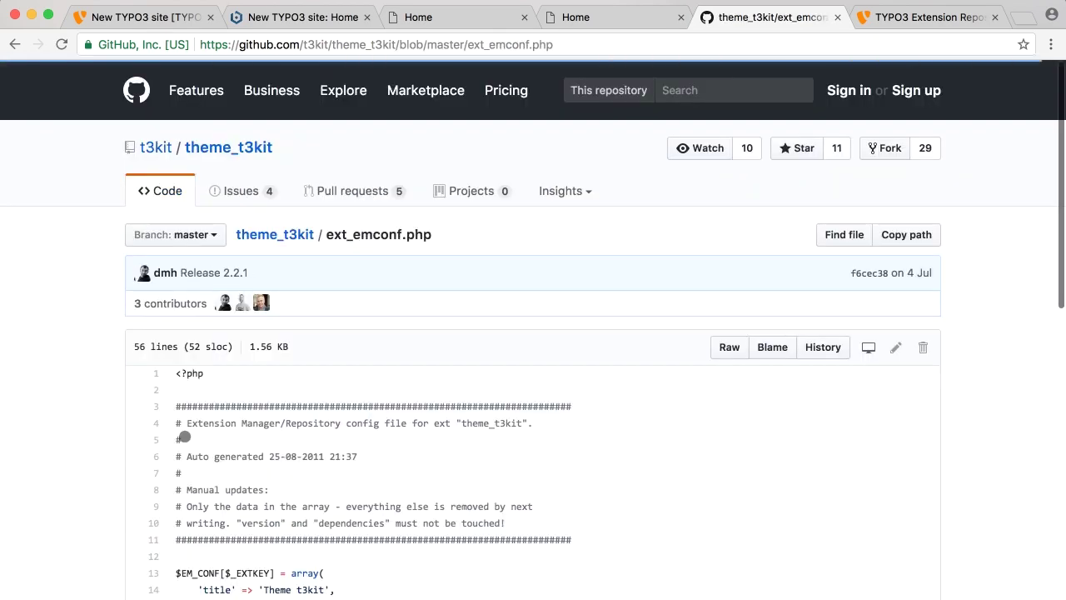
# Step: Review the version and dependency constraints in theme_t3kit's ext_emconf.php on GitHub against the theme version installed in TYPO3
pyautogui.scroll(-5, 57, 431)
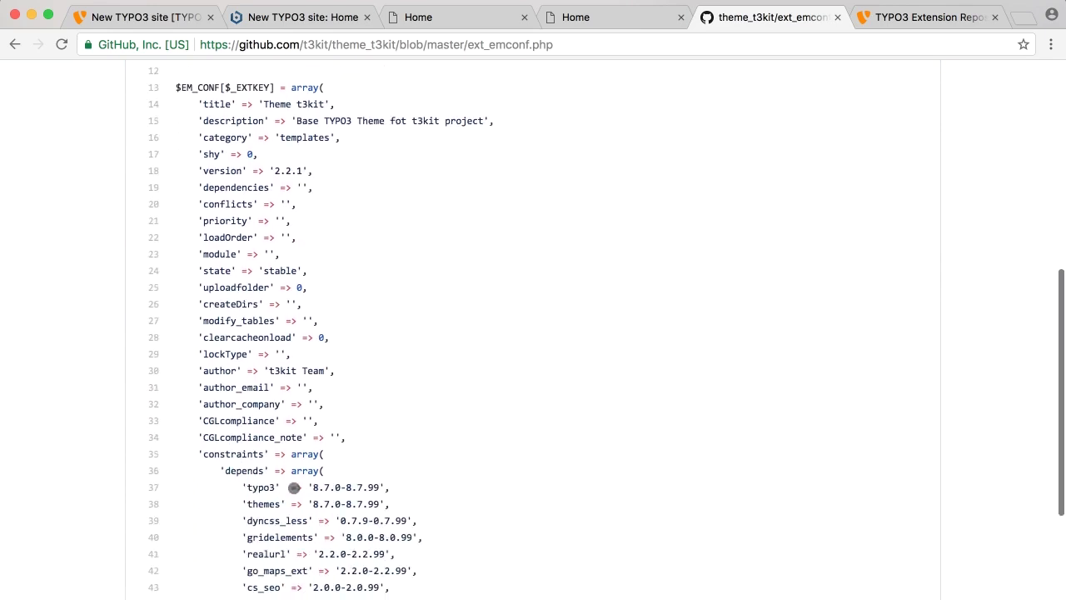
pyautogui.scroll(2, 357, 489)
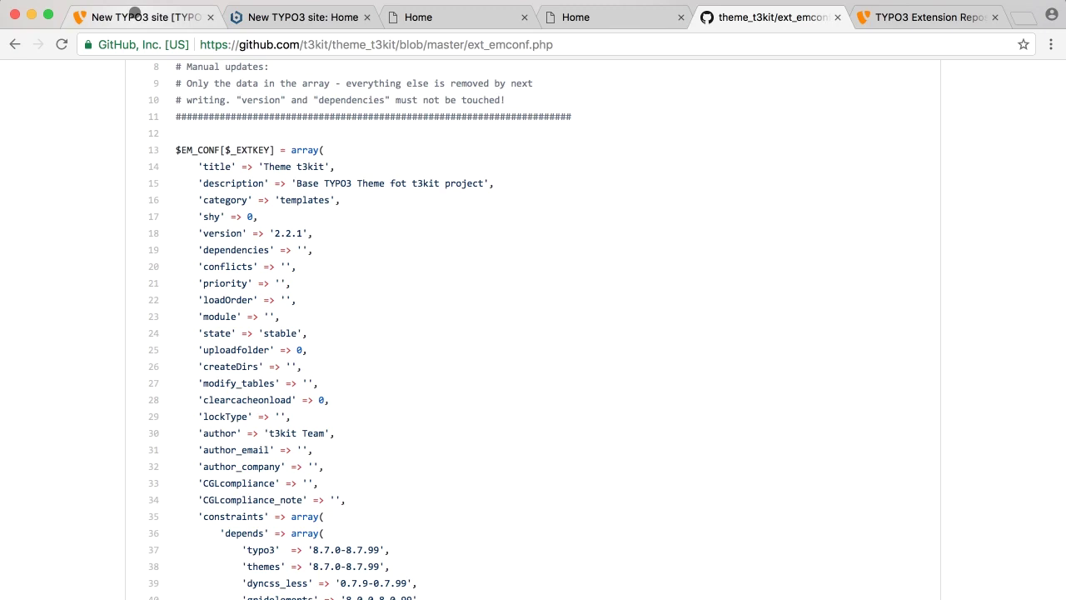
pyautogui.click(135, 15)
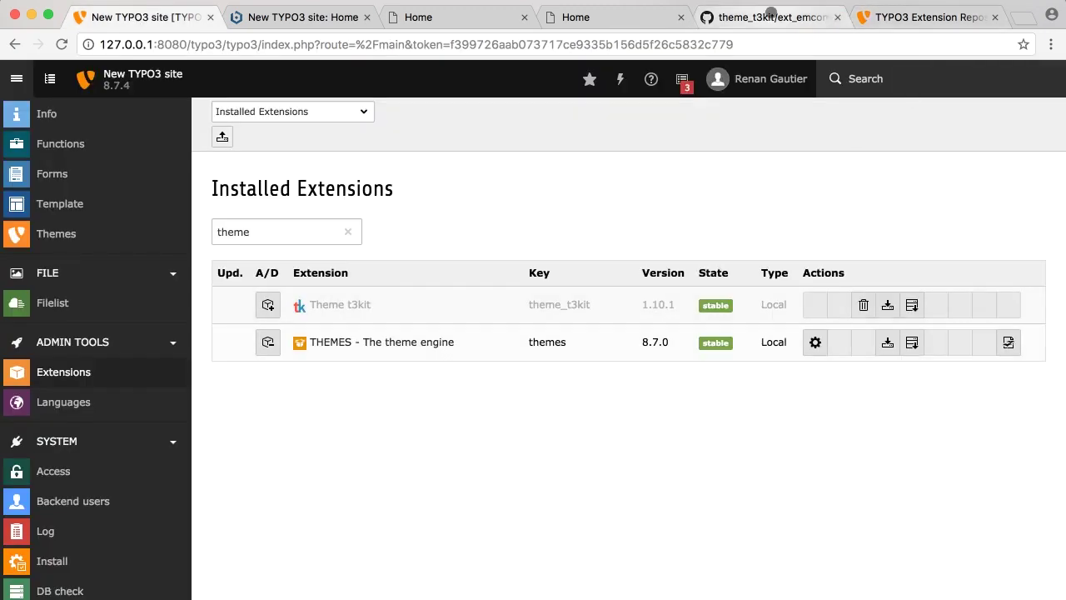
pyautogui.click(779, 17)
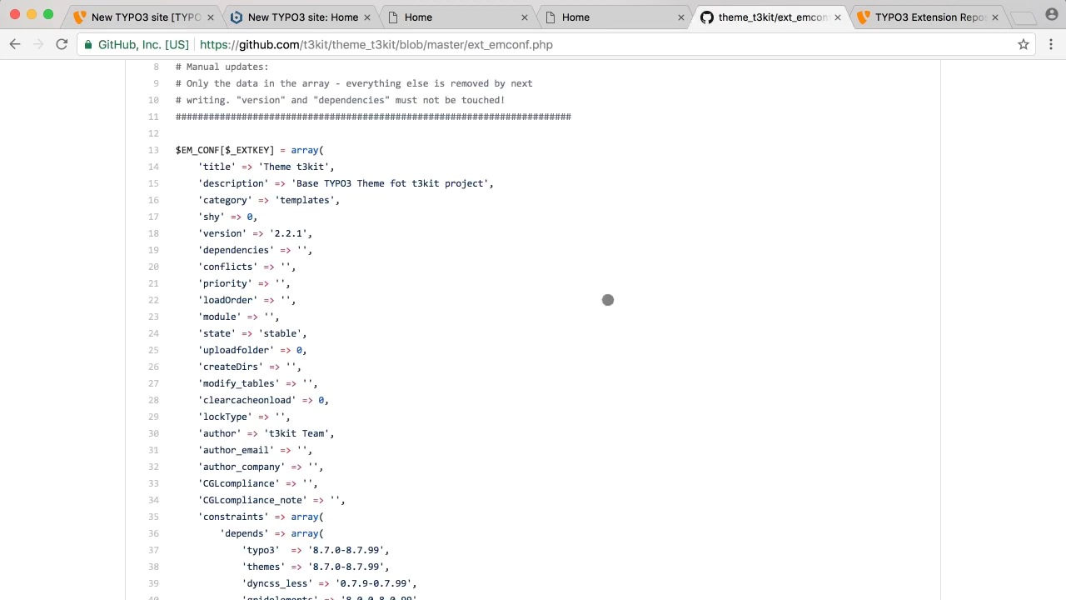
pyautogui.scroll(-1, 528, 556)
pyautogui.scroll(-3, 527, 557)
pyautogui.moveTo(439, 520); pyautogui.dragTo(143, 390)
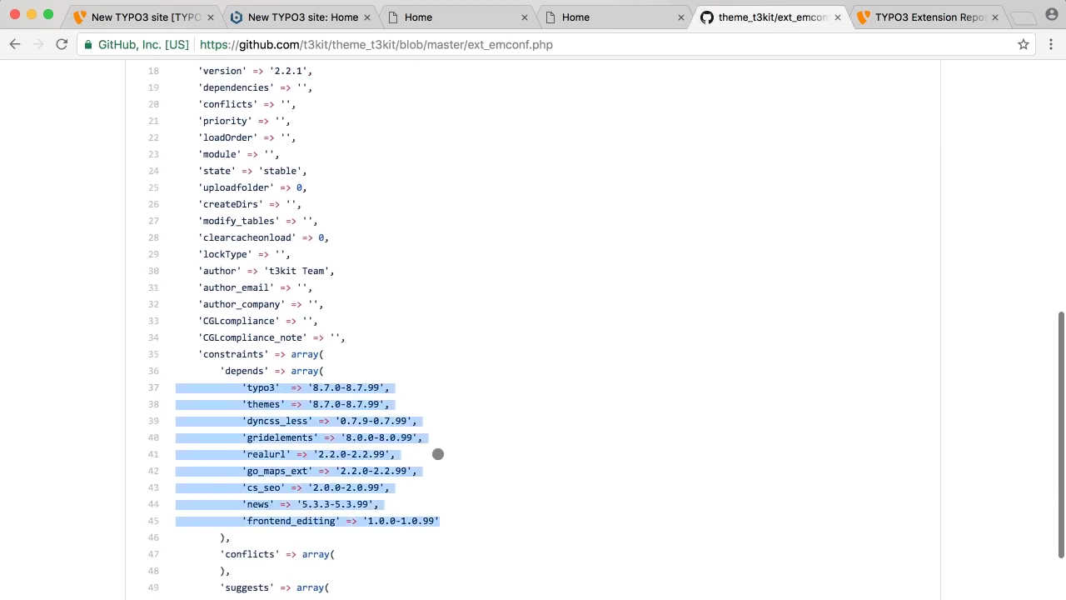
pyautogui.click(275, 409)
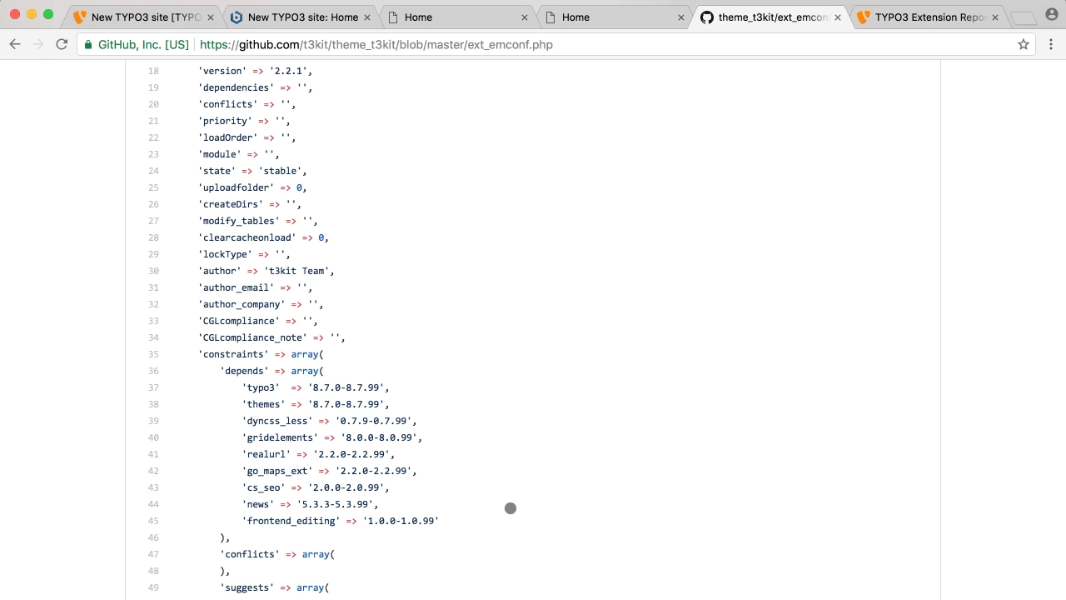
pyautogui.scroll(-1, 511, 508)
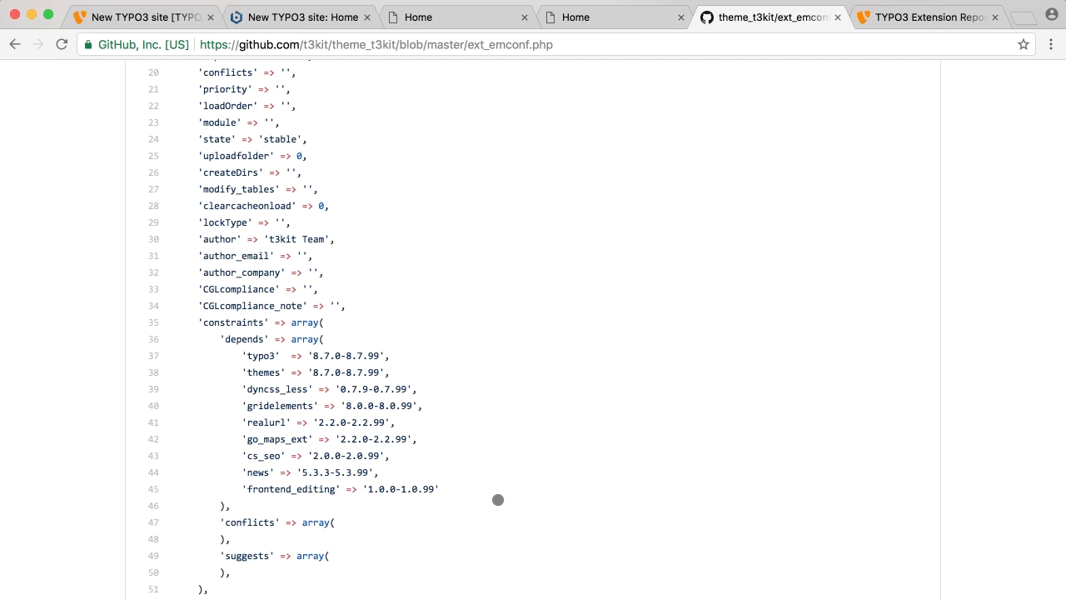
pyautogui.scroll(1, 437, 503)
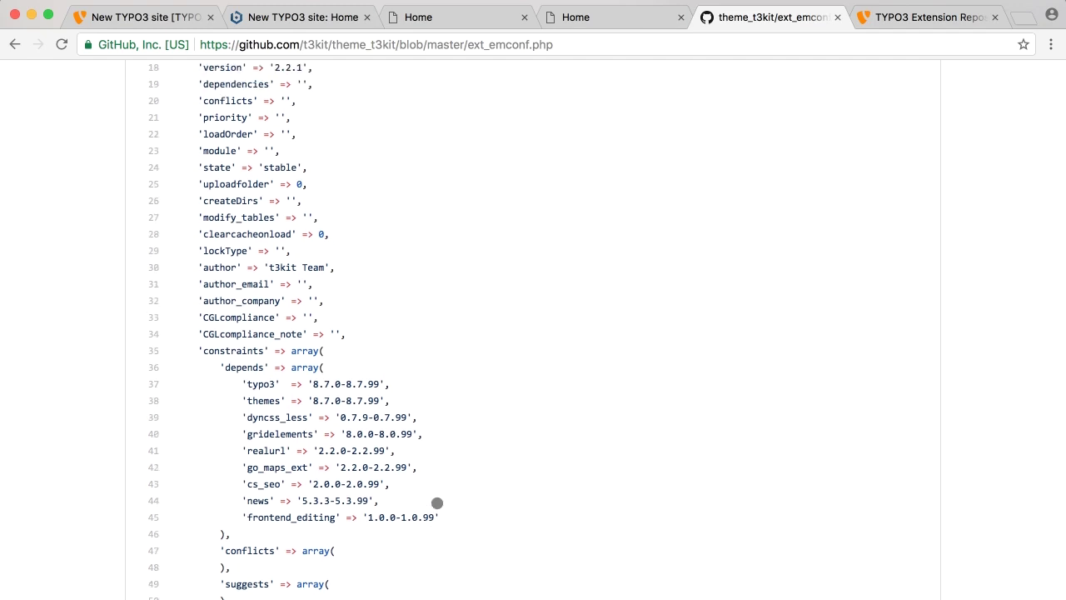
pyautogui.scroll(10, 437, 504)
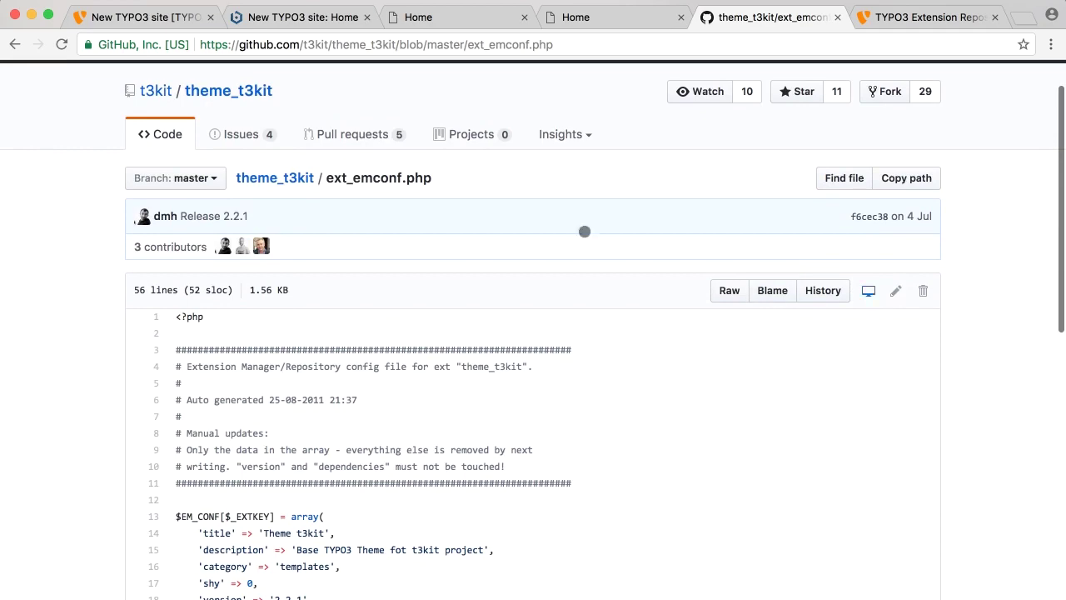
# Step: Download the theme_t3kit repository's master branch as a ZIP and show the downloaded file in Finder
pyautogui.click(274, 178)
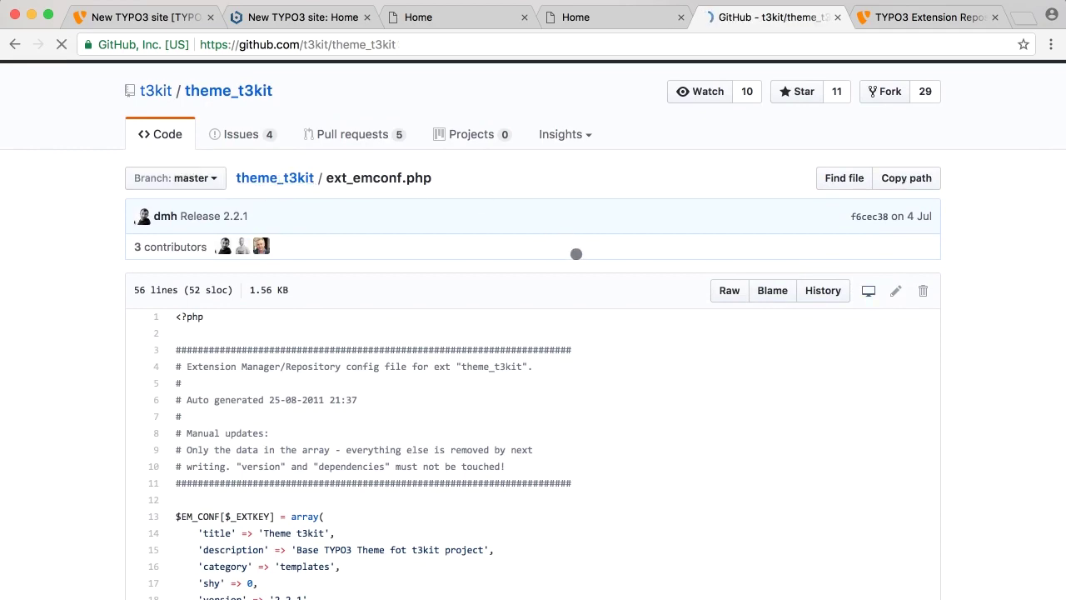
pyautogui.scroll(-6, 966, 509)
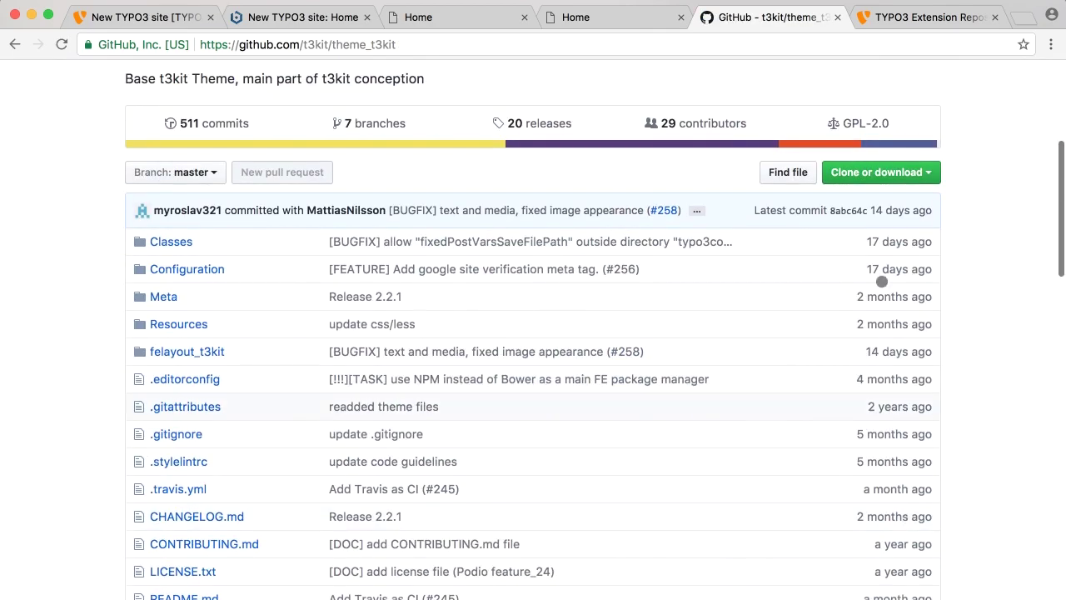
pyautogui.click(917, 172)
pyautogui.click(843, 302)
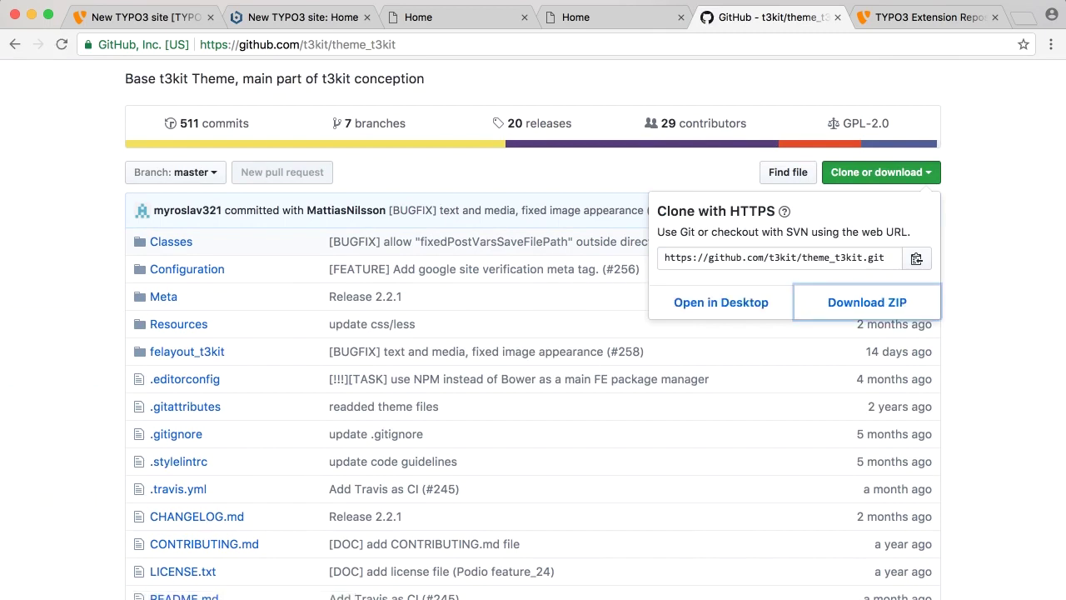
pyautogui.click(179, 599)
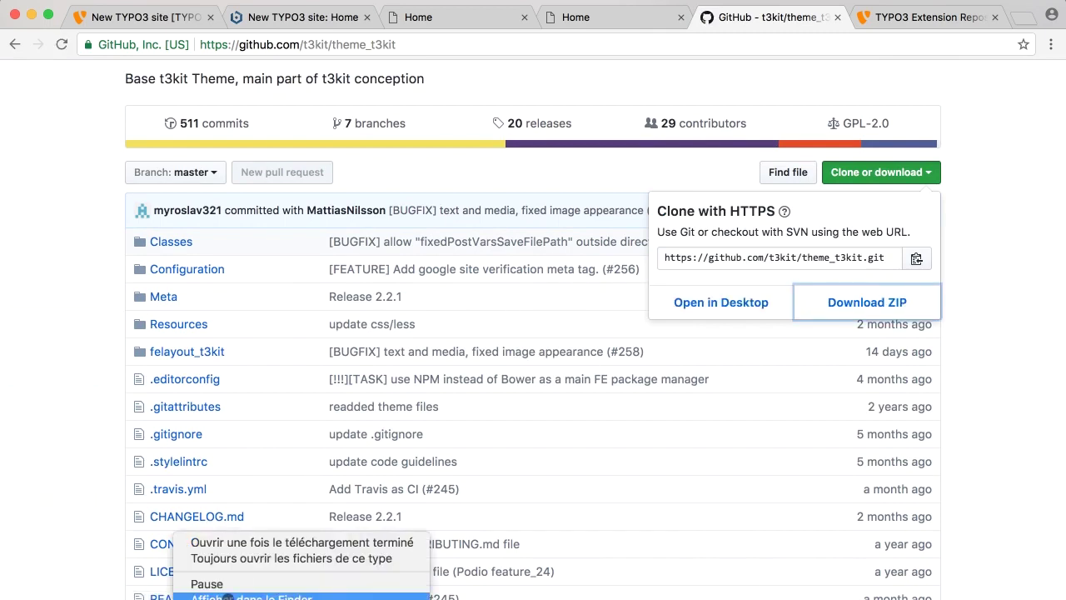
pyautogui.click(227, 598)
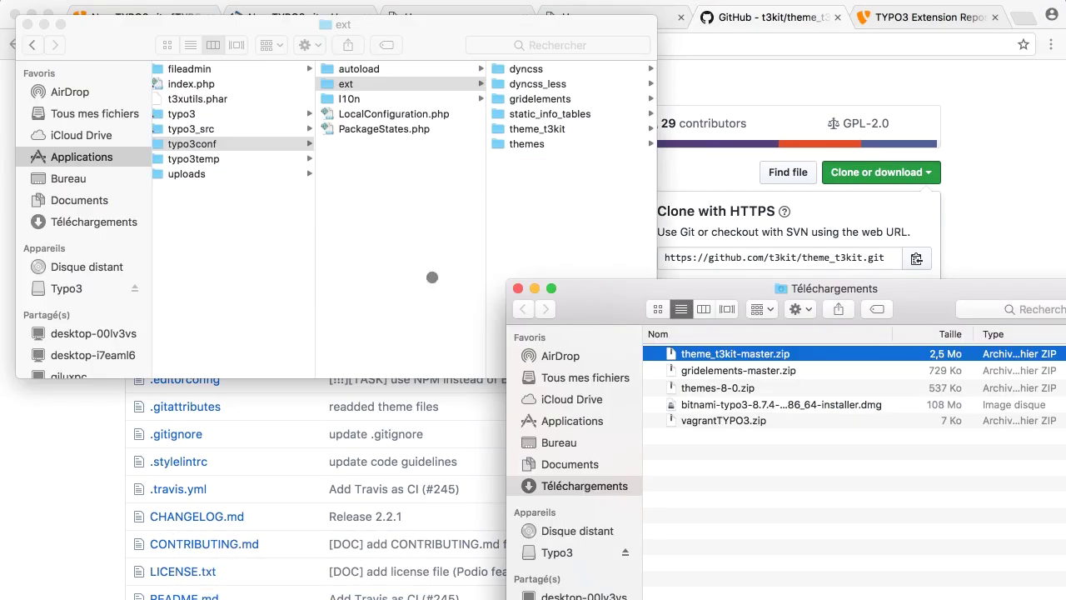
# Step: Extract theme_t3kit-master.zip in the downloads folder and rename the extracted folder to theme_t3kit
pyautogui.click(805, 370)
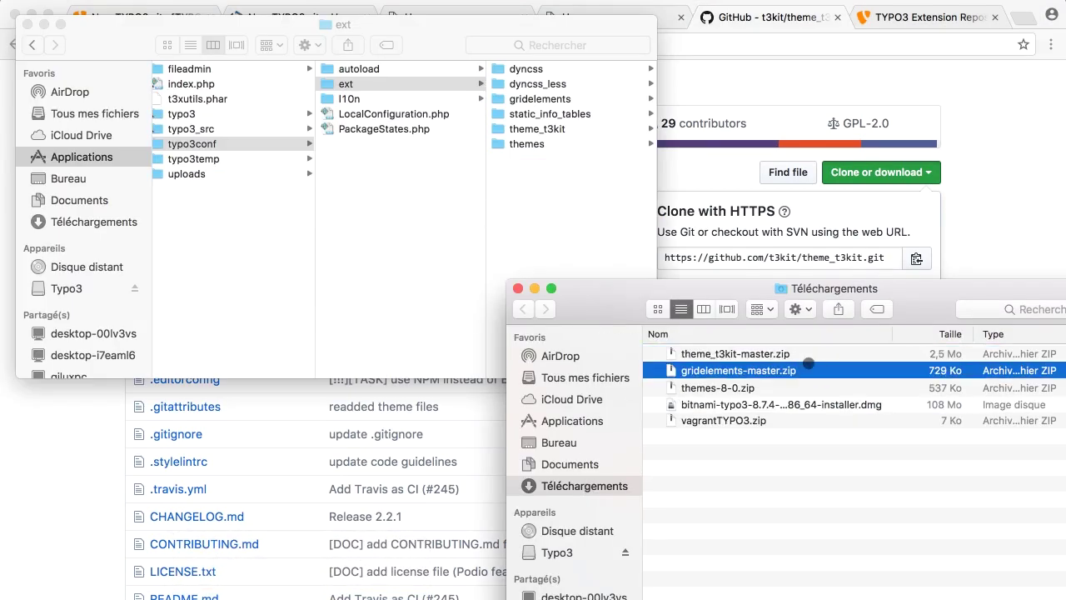
pyautogui.click(802, 354)
pyautogui.doubleClick(802, 355)
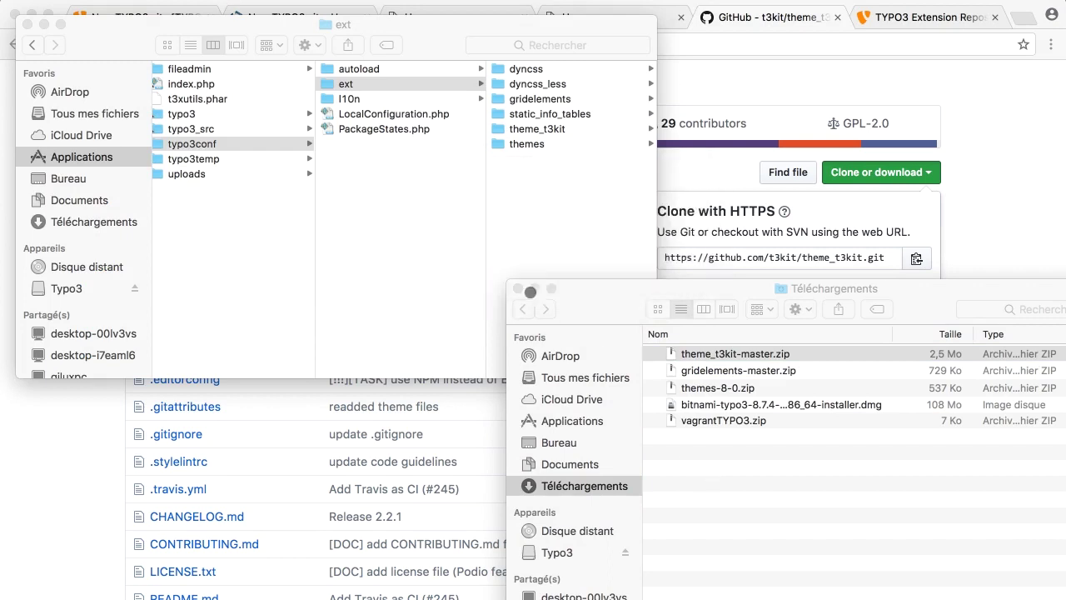
pyautogui.press('Return')
pyautogui.press('BackSpace')
pyautogui.press('BackSpace')
pyautogui.press('BackSpace')
pyautogui.press('Return')
# Step: Move the theme_t3kit folder into typo3conf/ext, replacing the existing folder, and return to the browser
pyautogui.moveTo(717, 354); pyautogui.dragTo(546, 203)
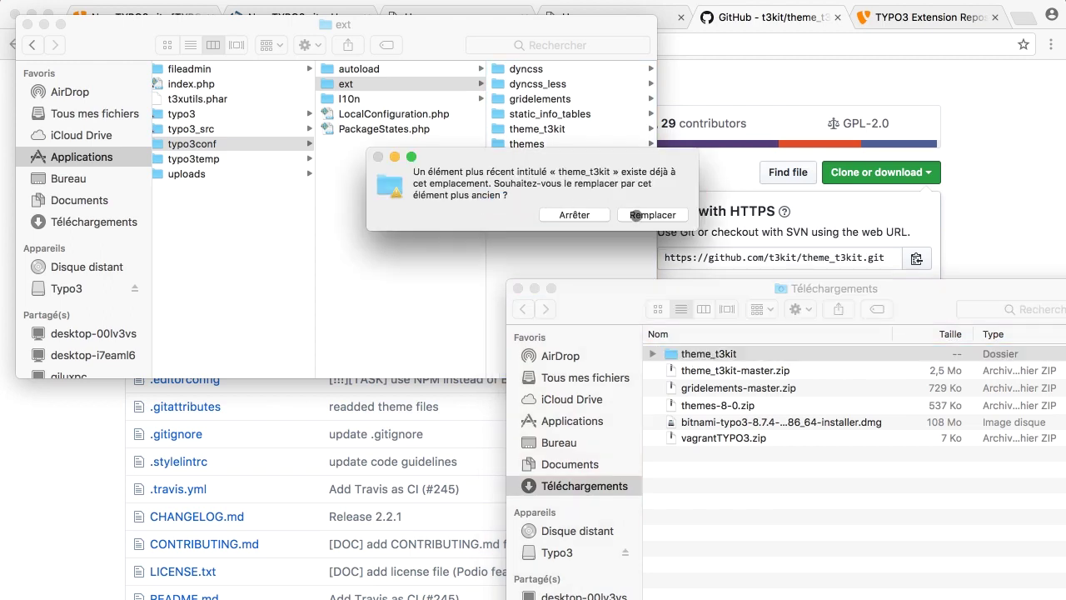
pyautogui.click(633, 215)
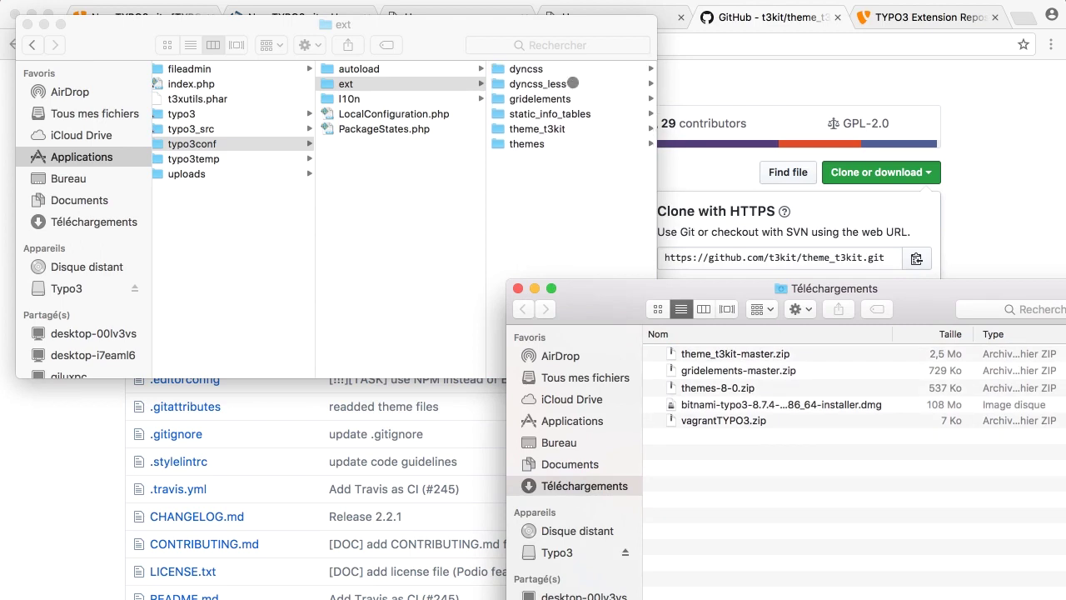
pyautogui.click(70, 534)
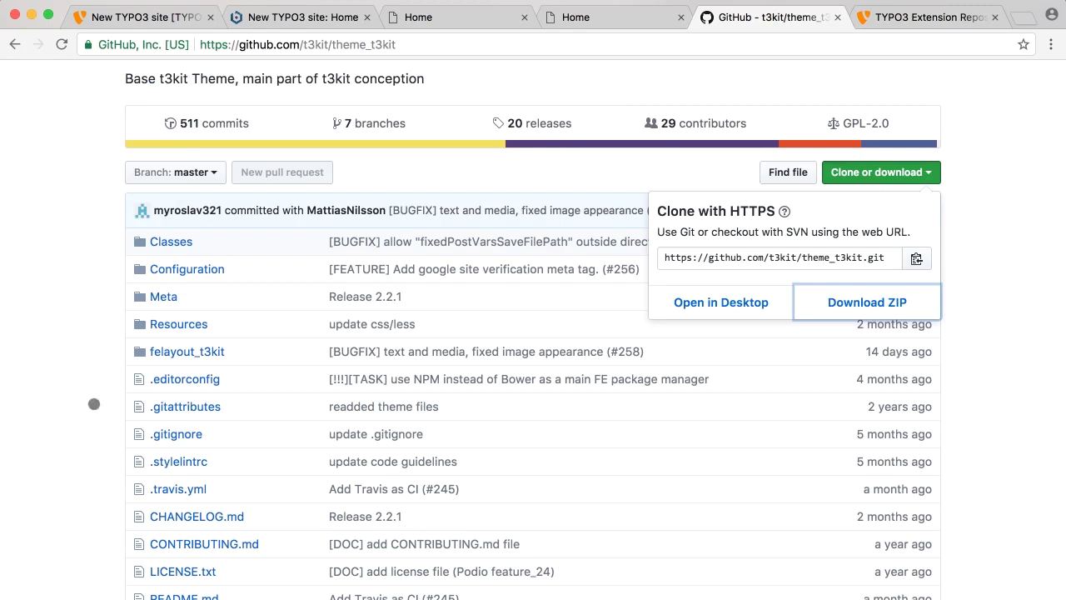
# Step: Reload the installed extensions list in the TYPO3 backend and start activating the Theme t3kit extension
pyautogui.scroll(-2, 92, 408)
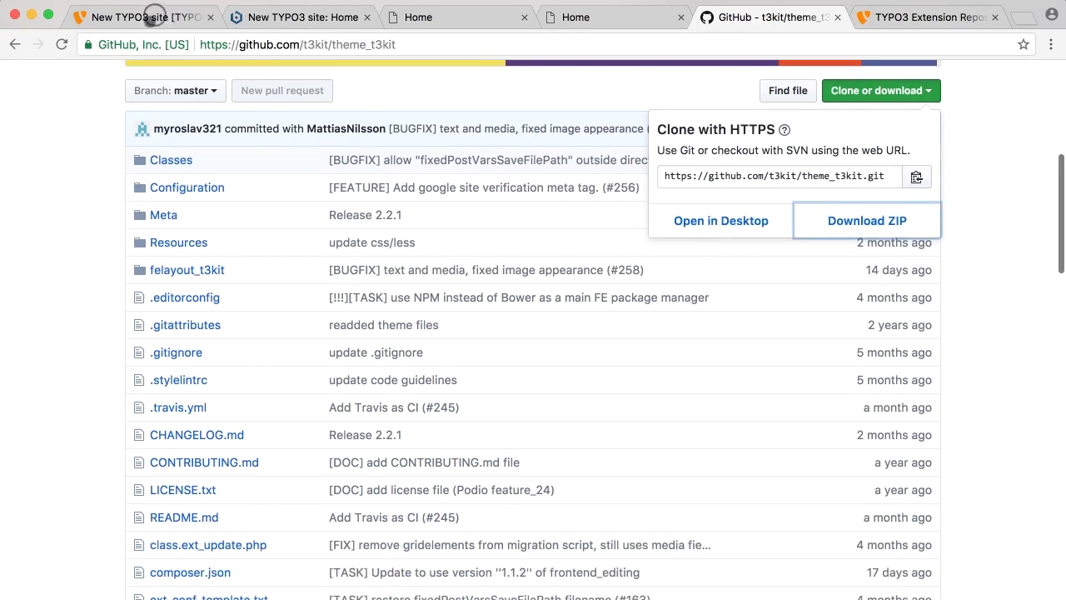
pyautogui.click(146, 17)
pyautogui.click(290, 236)
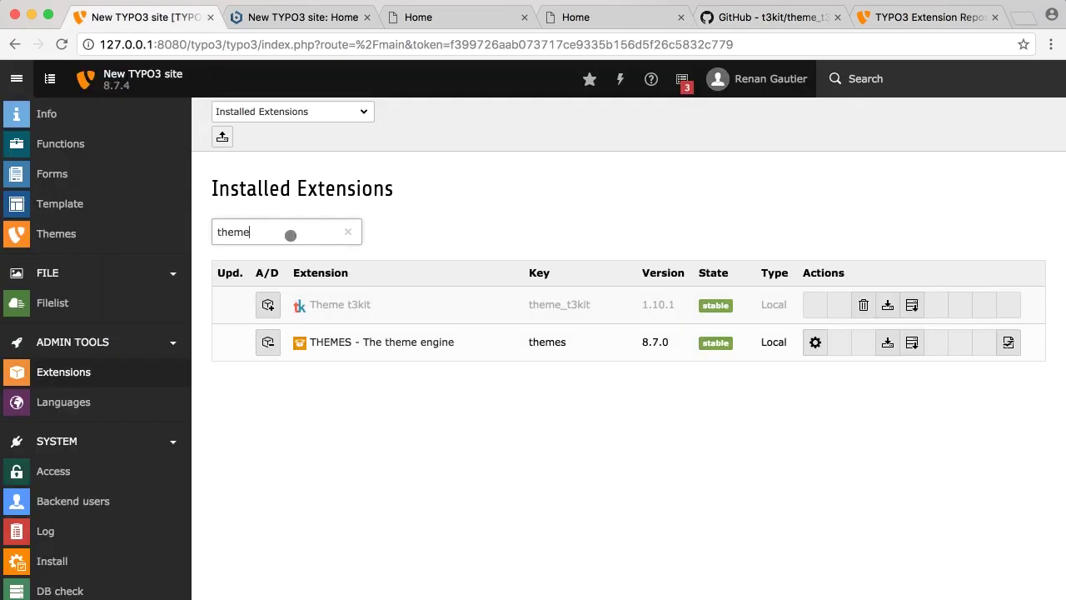
pyautogui.click(101, 367)
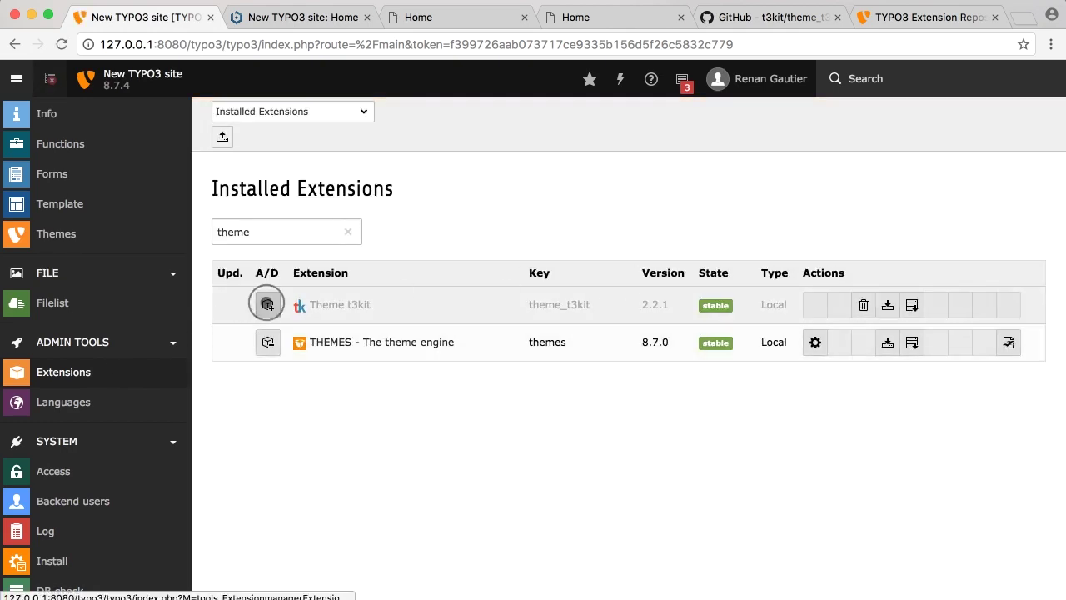
pyautogui.click(267, 304)
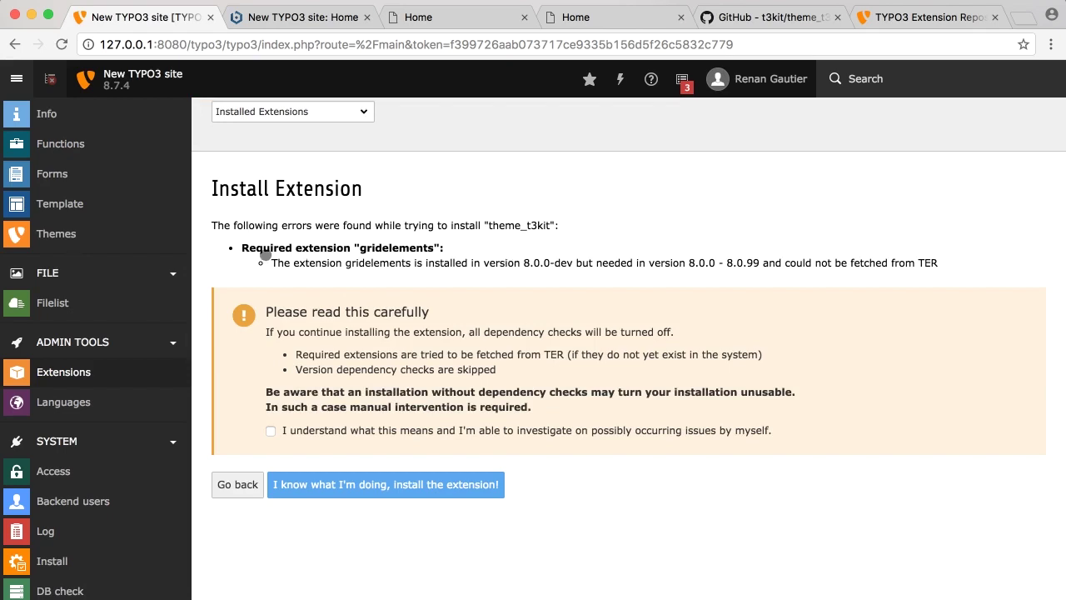
# Step: Check the gridelements version requirement, accept the dependency warning, and install theme_t3kit anyway
pyautogui.click(648, 259)
pyautogui.moveTo(648, 260); pyautogui.dragTo(761, 263)
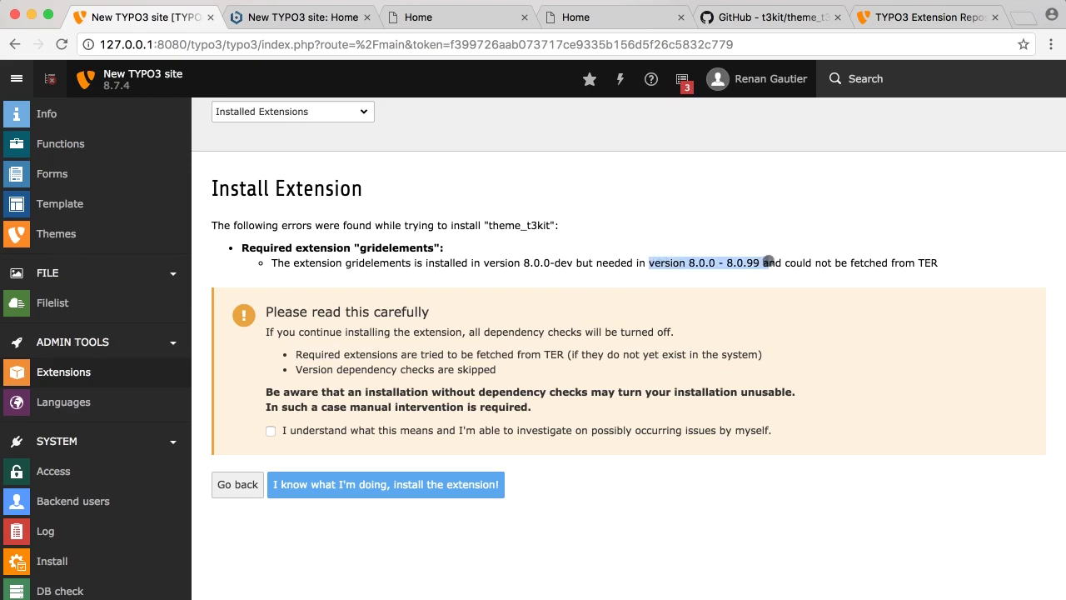
pyautogui.moveTo(522, 264); pyautogui.dragTo(573, 261)
pyautogui.click(573, 262)
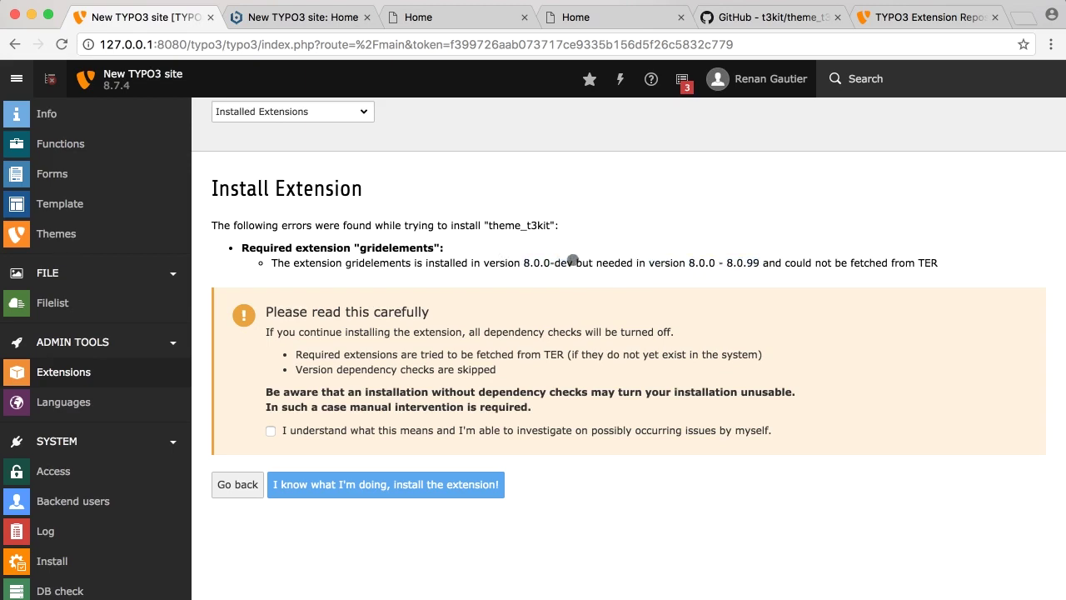
pyautogui.click(328, 434)
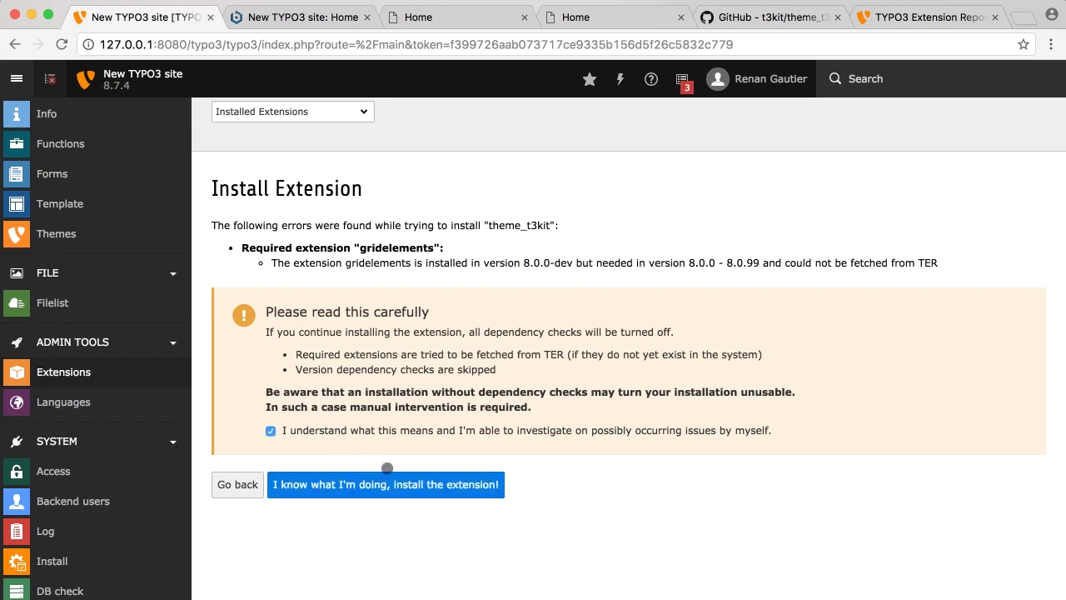
pyautogui.click(464, 474)
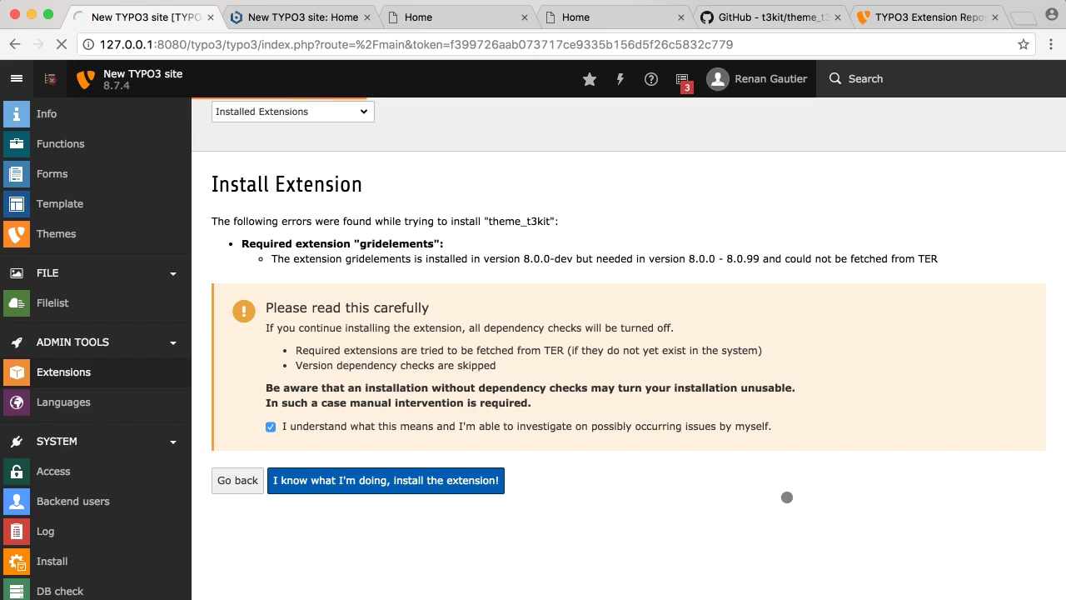
pyautogui.click(787, 497)
# Step: Open ext_emconf.php in the theme_t3kit GitHub repository and examine its list of required extensions
pyautogui.click(749, 17)
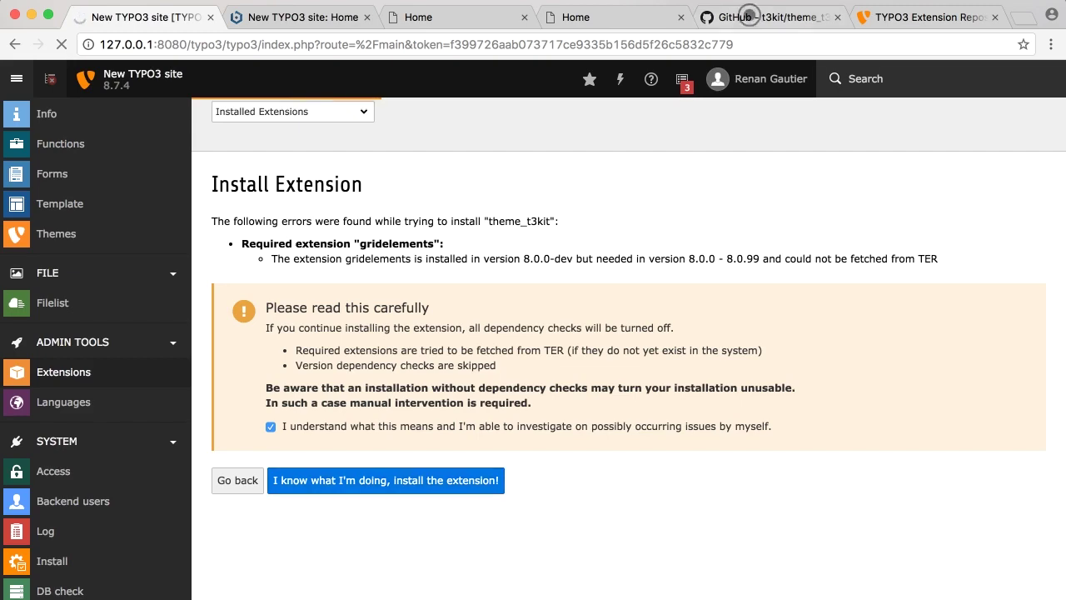
pyautogui.scroll(-3, 240, 307)
pyautogui.click(204, 446)
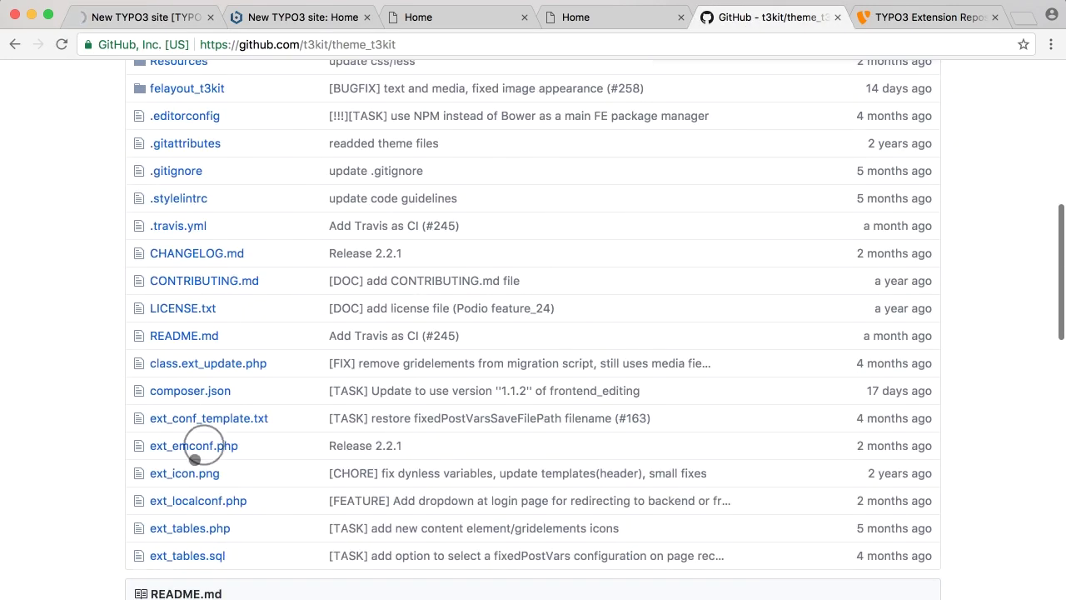
pyautogui.click(200, 447)
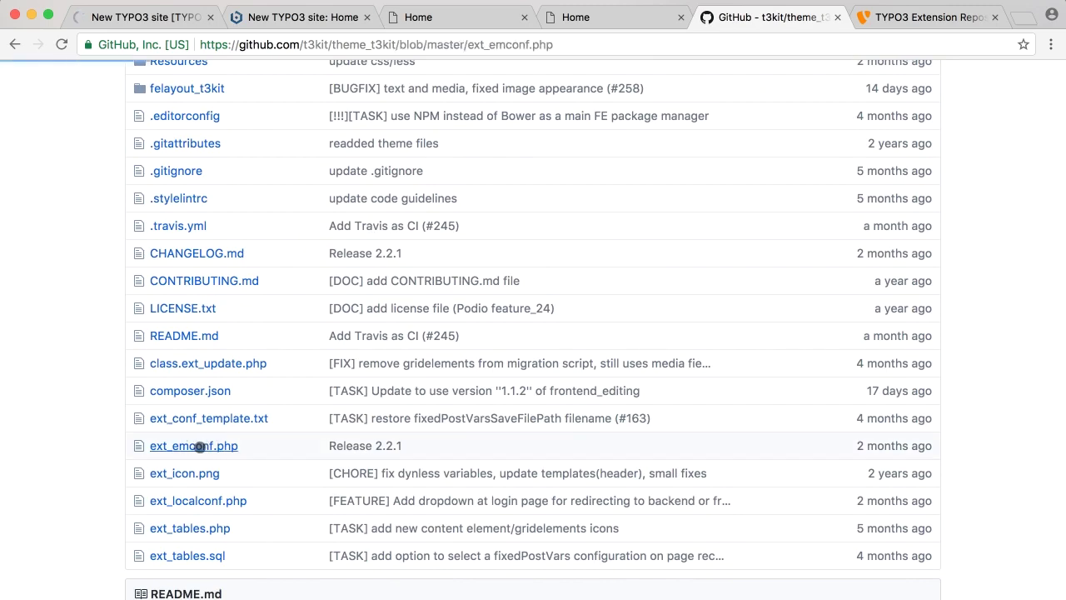
pyautogui.scroll(-5, 550, 446)
pyautogui.scroll(-5, 551, 447)
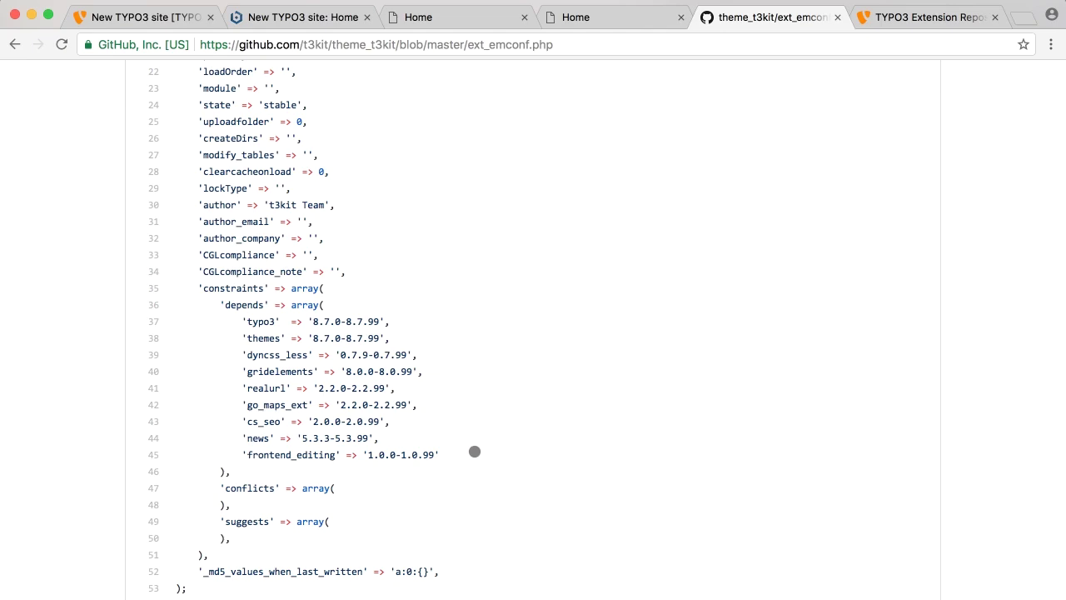
# Step: Return to the TYPO3 backend and check the module menu and Theme t3kit's entry among the installed extensions
pyautogui.click(165, 17)
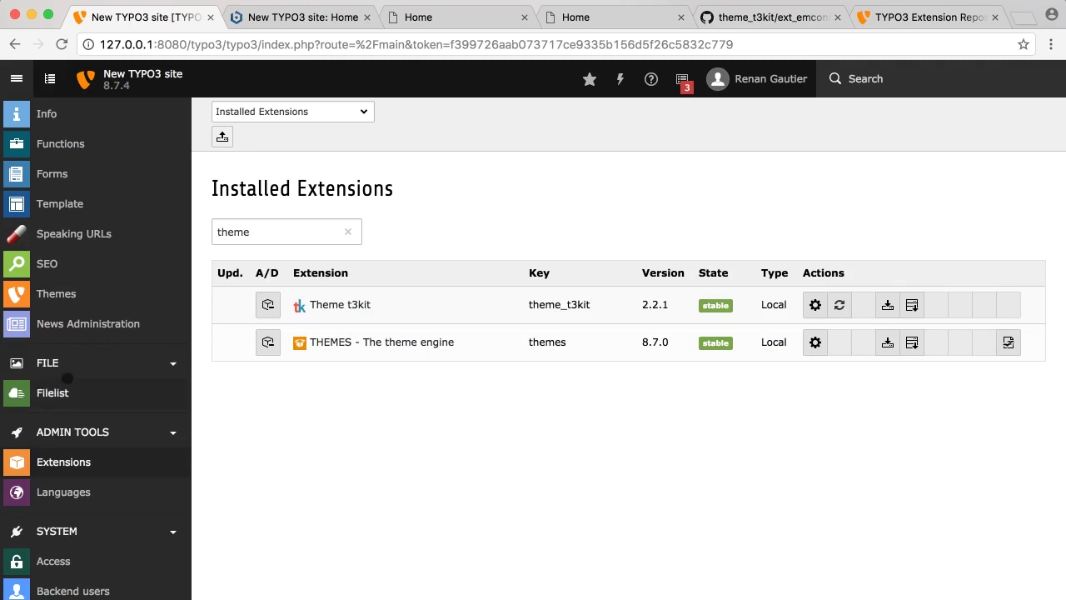
pyautogui.scroll(5, 66, 380)
pyautogui.scroll(-4, 67, 383)
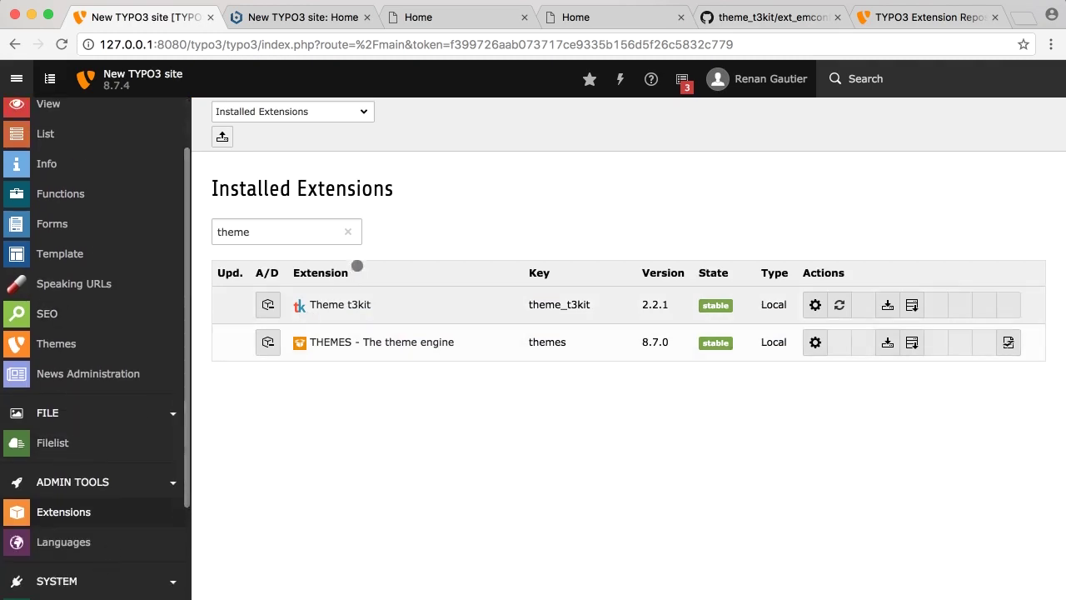
# Step: Reload the installed extensions list and filter it by "cs"
pyautogui.click(345, 231)
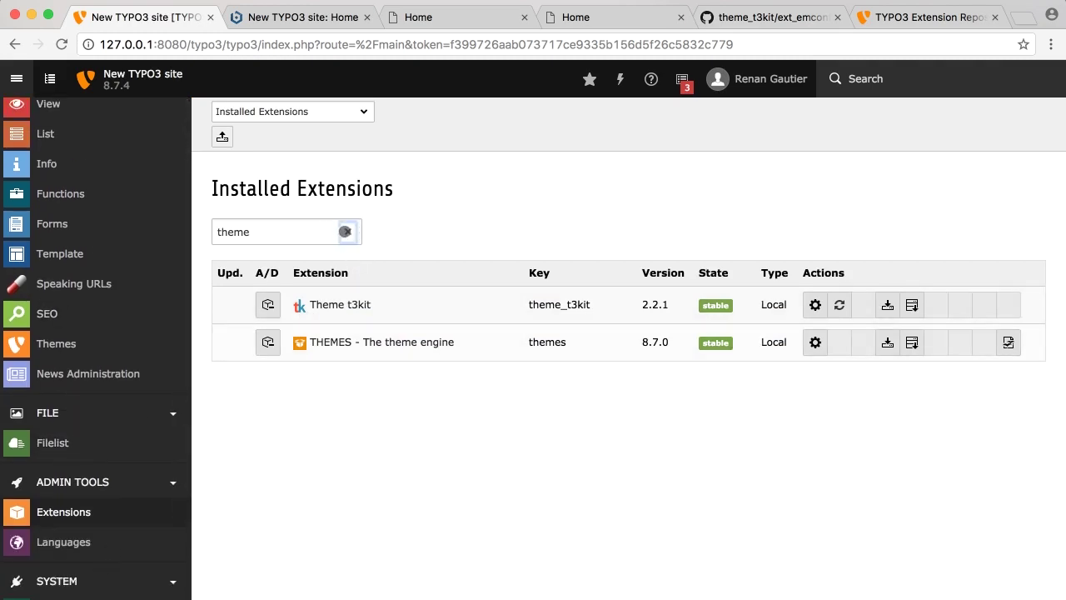
pyautogui.click(292, 239)
pyautogui.click(79, 504)
pyautogui.click(279, 232)
pyautogui.write('cs')
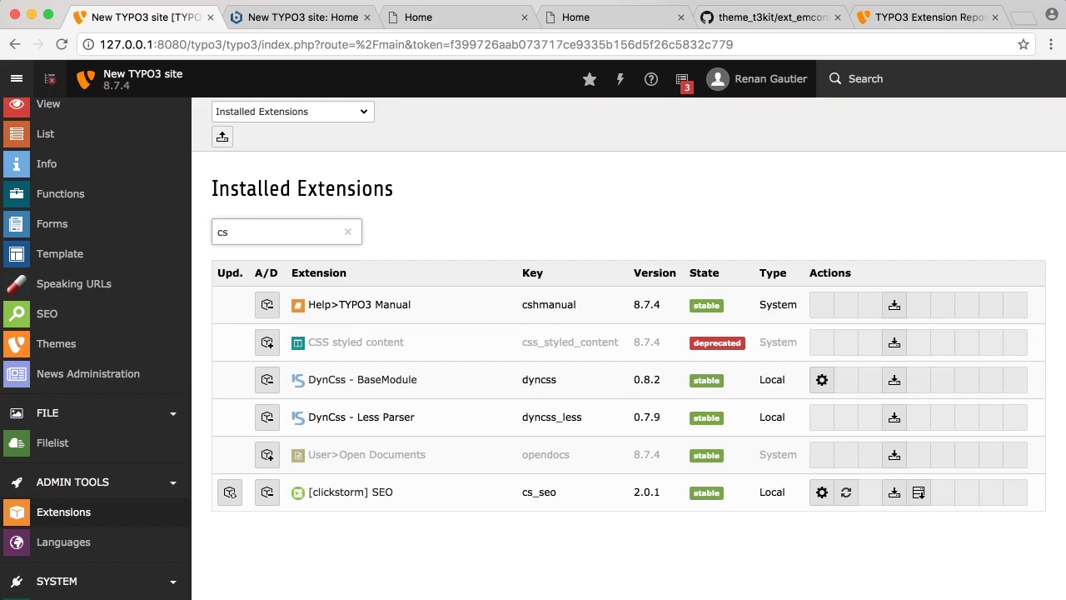
# Step: Filter the installed extensions by "cs_" and by "go" to check those requirements, and clear the filter
pyautogui.write('_')
pyautogui.click(242, 223)
pyautogui.doubleClick(241, 225)
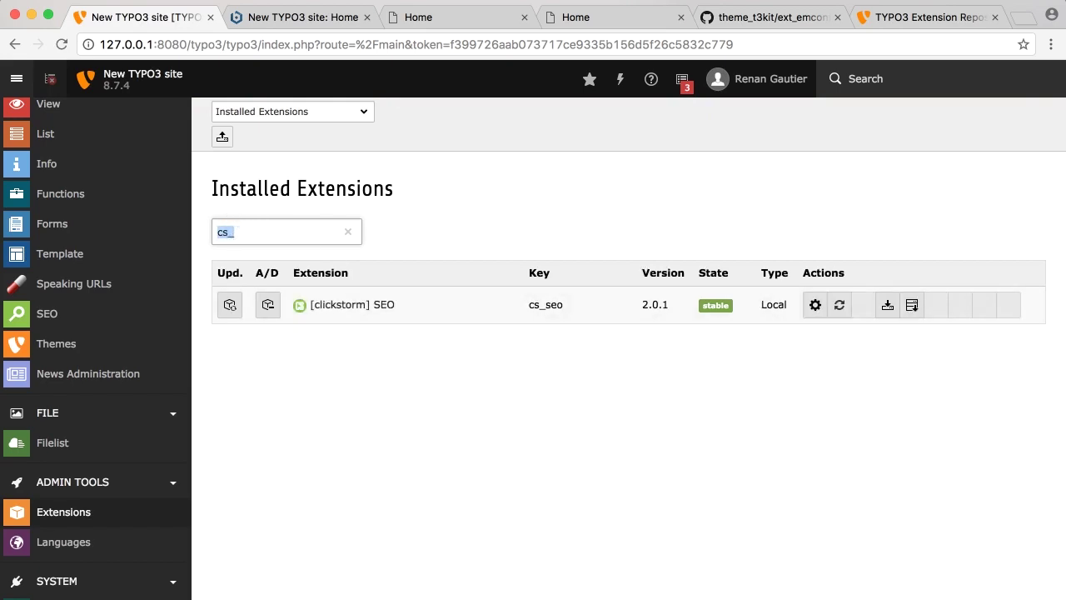
pyautogui.write('go')
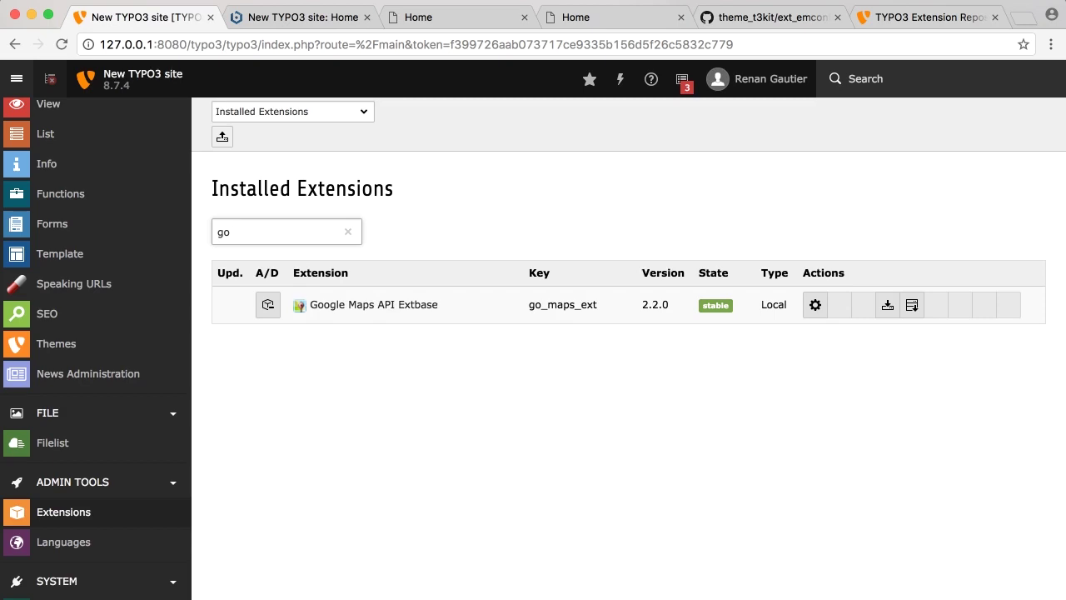
pyautogui.press('BackSpace')
pyautogui.press('BackSpace')
pyautogui.click(517, 221)
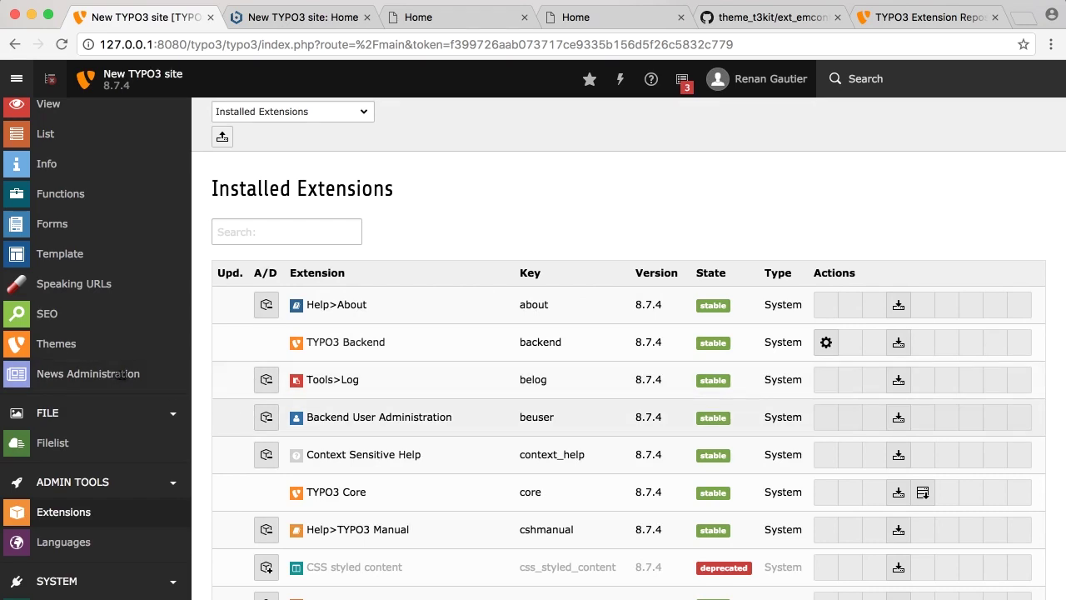
# Step: Select the Home page in the page tree and open its whole Main TypoScript Rendering template record for editing
pyautogui.scroll(2, 120, 147)
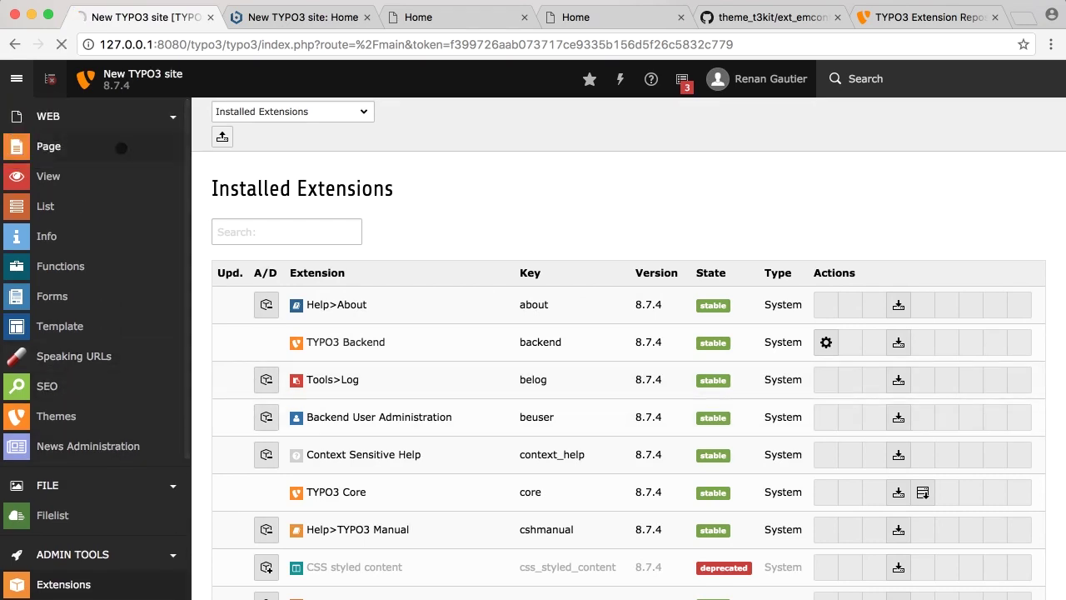
pyautogui.click(120, 148)
pyautogui.click(305, 196)
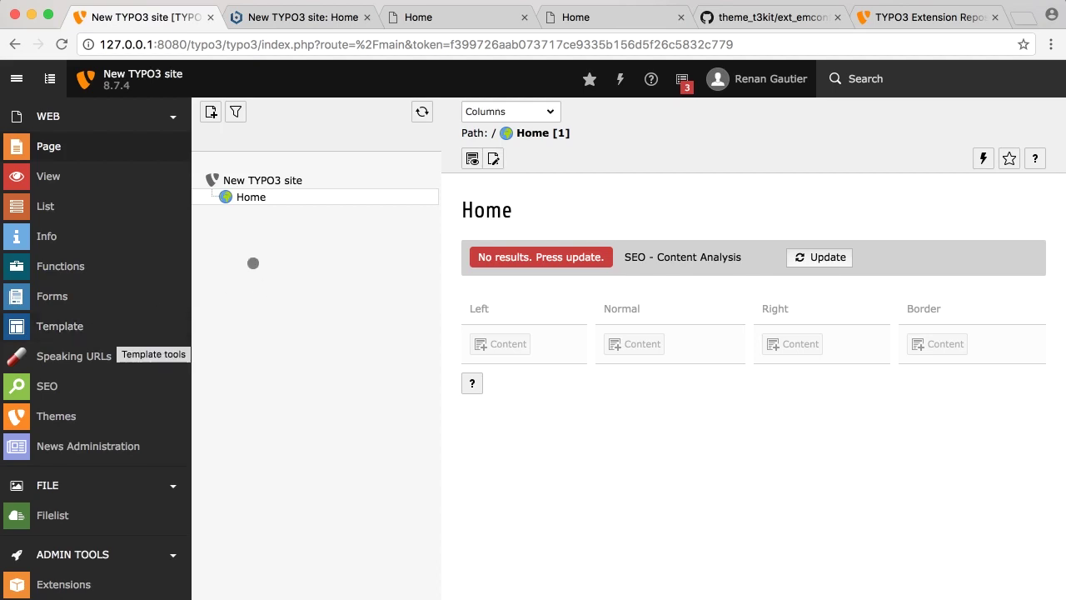
pyautogui.click(109, 325)
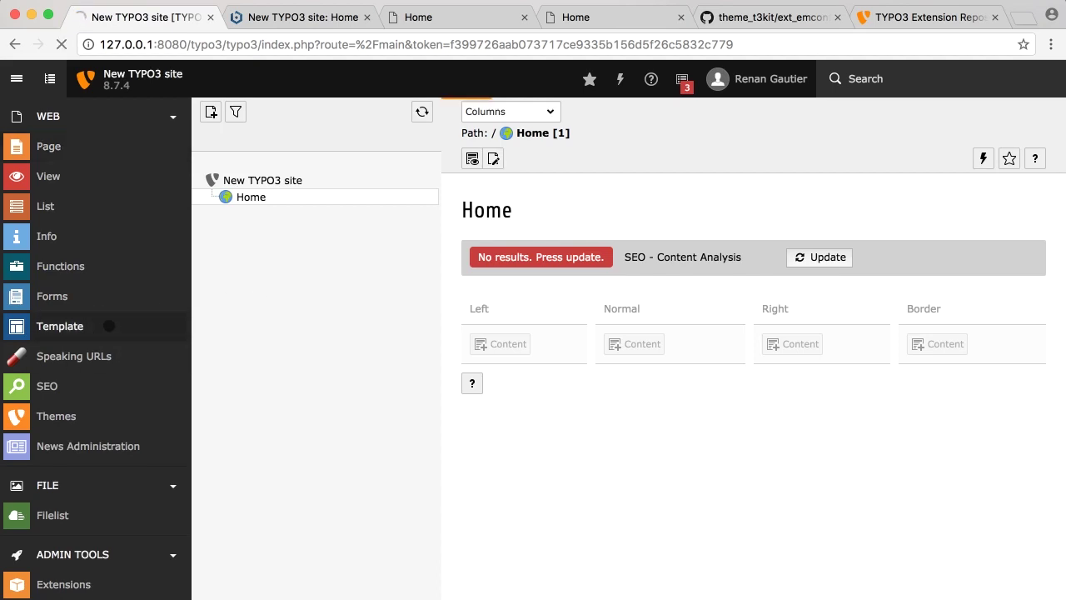
pyautogui.click(558, 514)
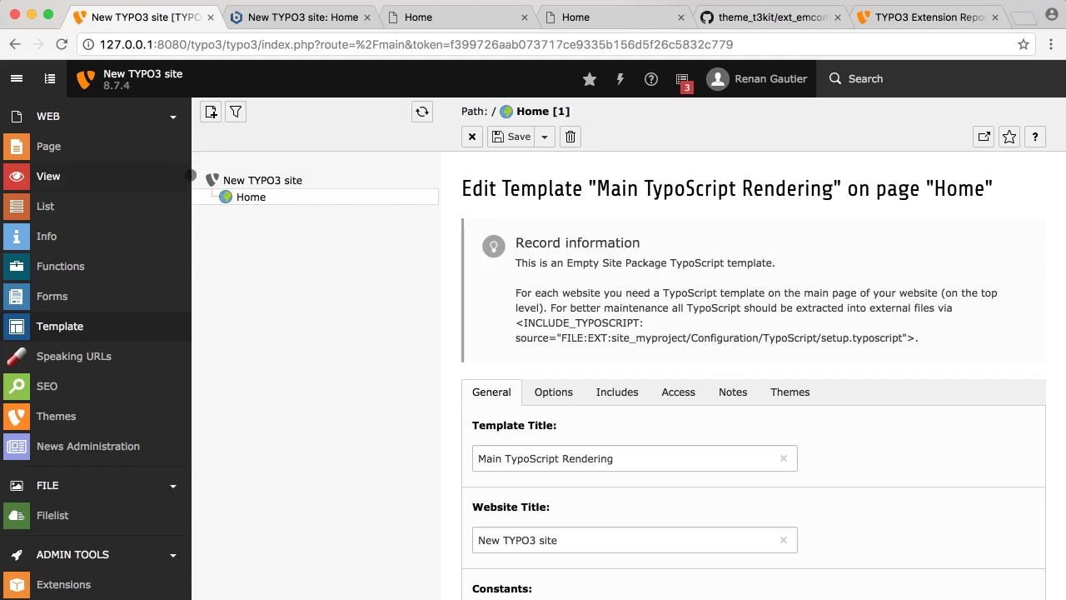
pyautogui.click(15, 83)
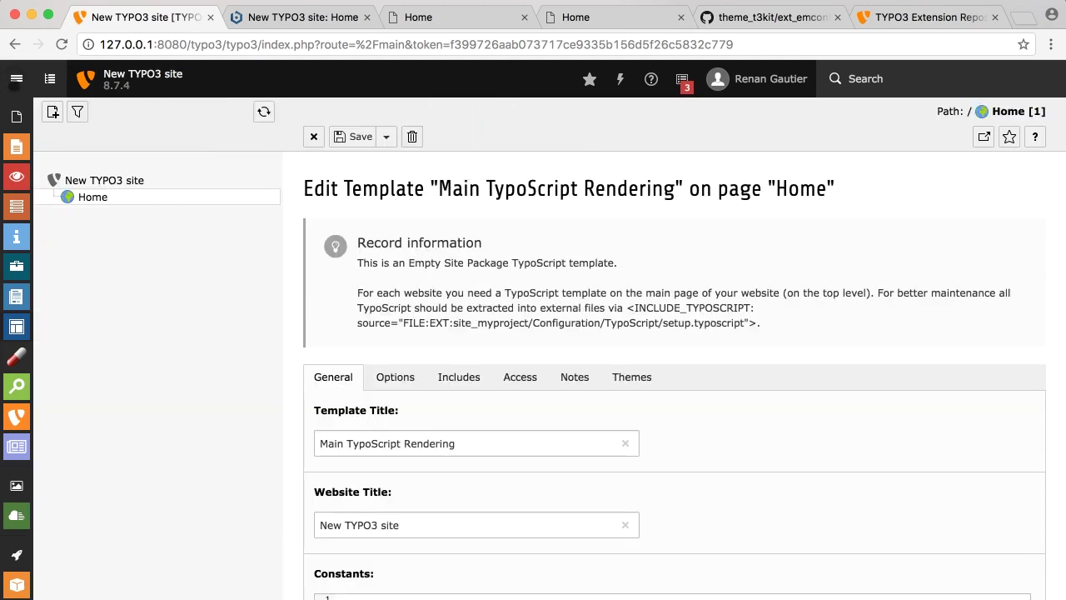
# Step: Delete all TypoScript from the template's Setup field and save the record
pyautogui.scroll(-3, 676, 447)
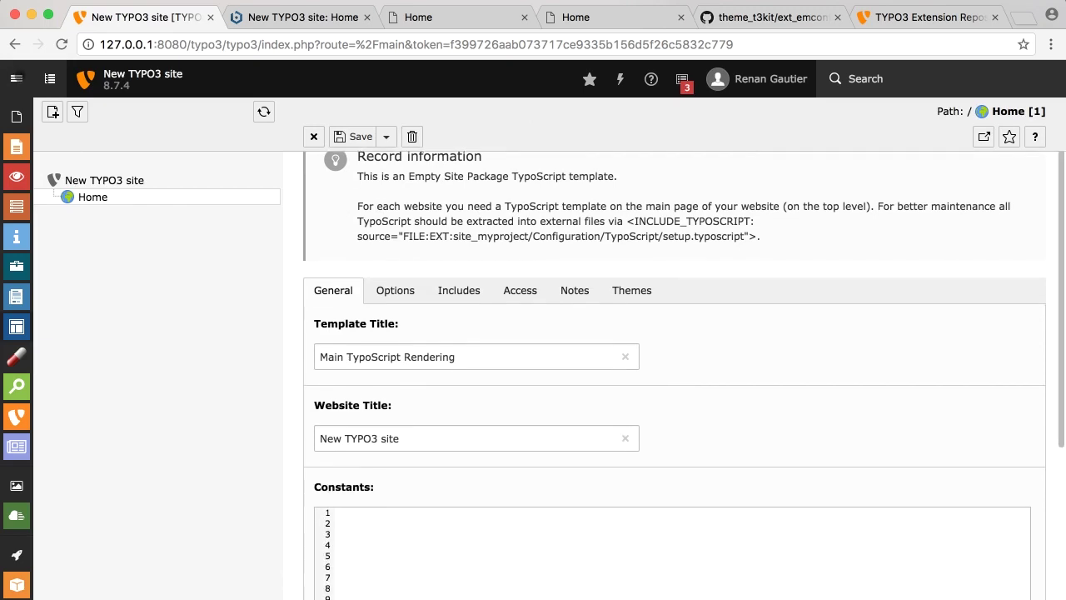
pyautogui.scroll(-12, 692, 457)
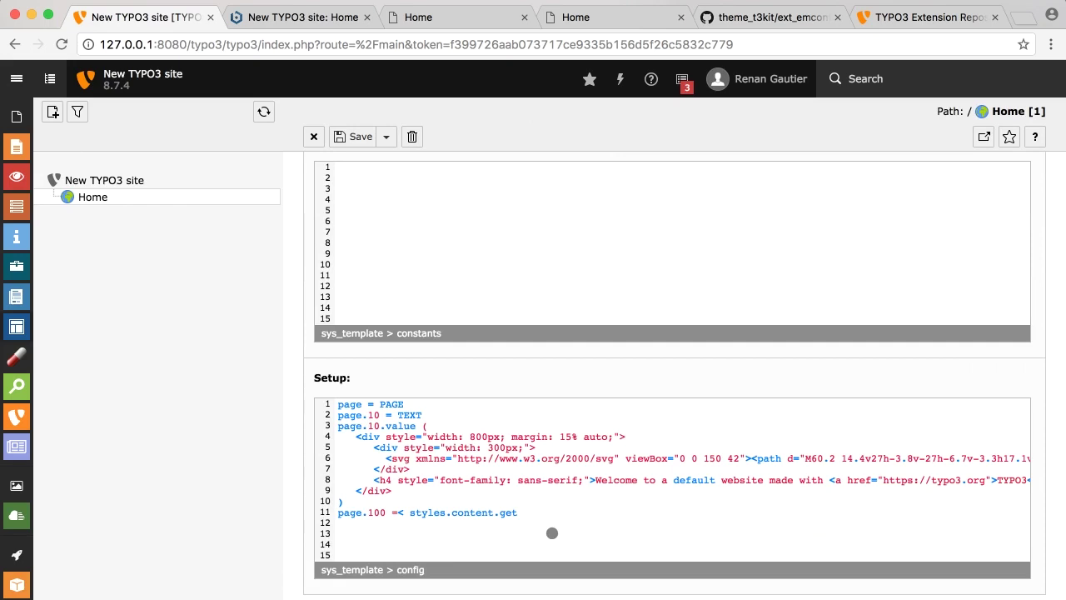
pyautogui.moveTo(581, 517); pyautogui.dragTo(240, 367)
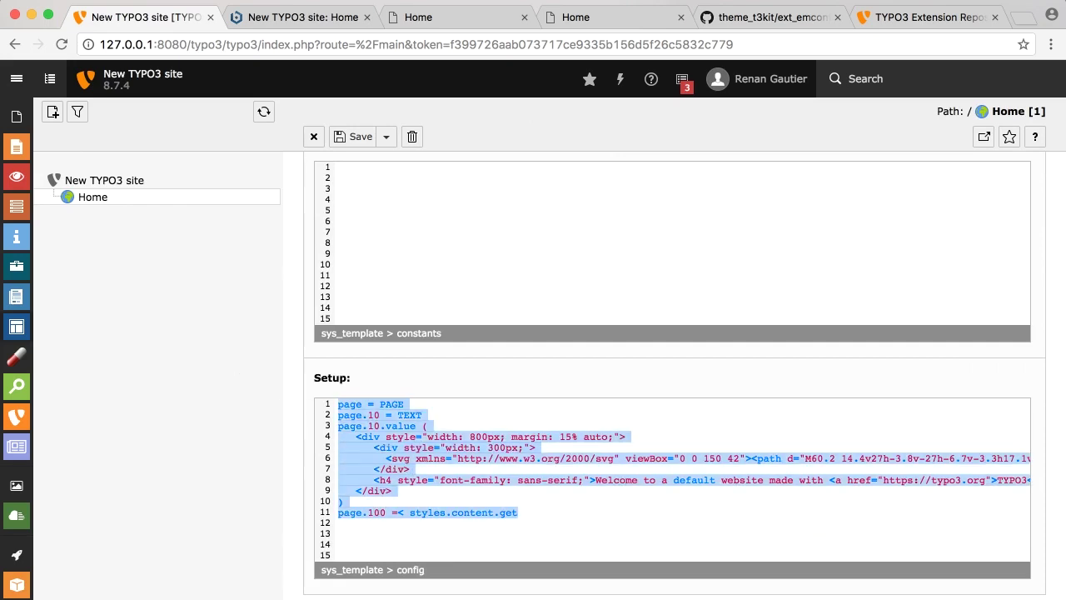
pyautogui.press('BackSpace')
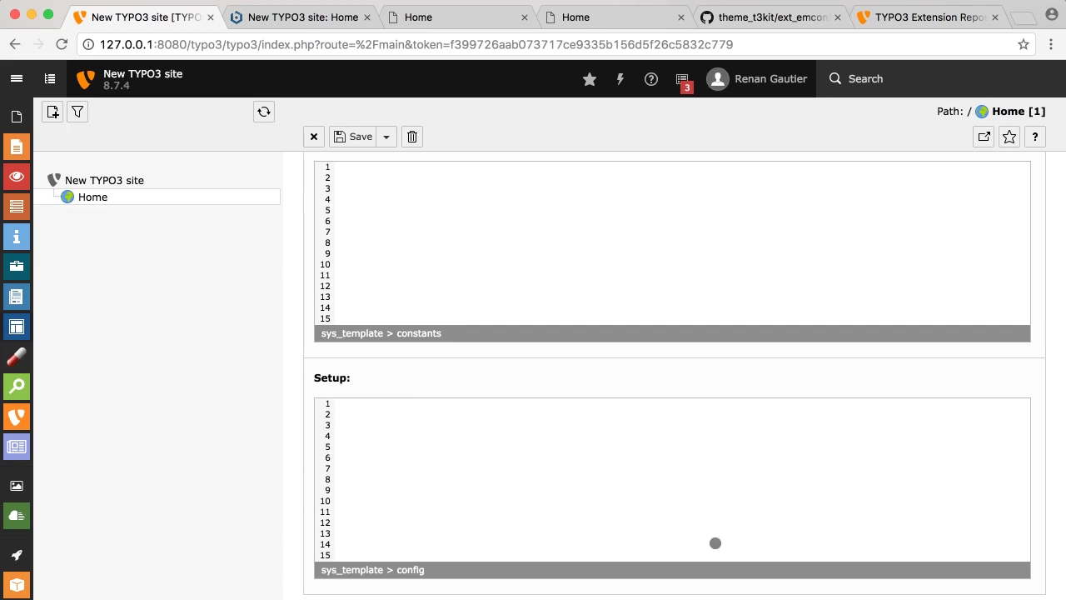
pyautogui.scroll(3, 714, 543)
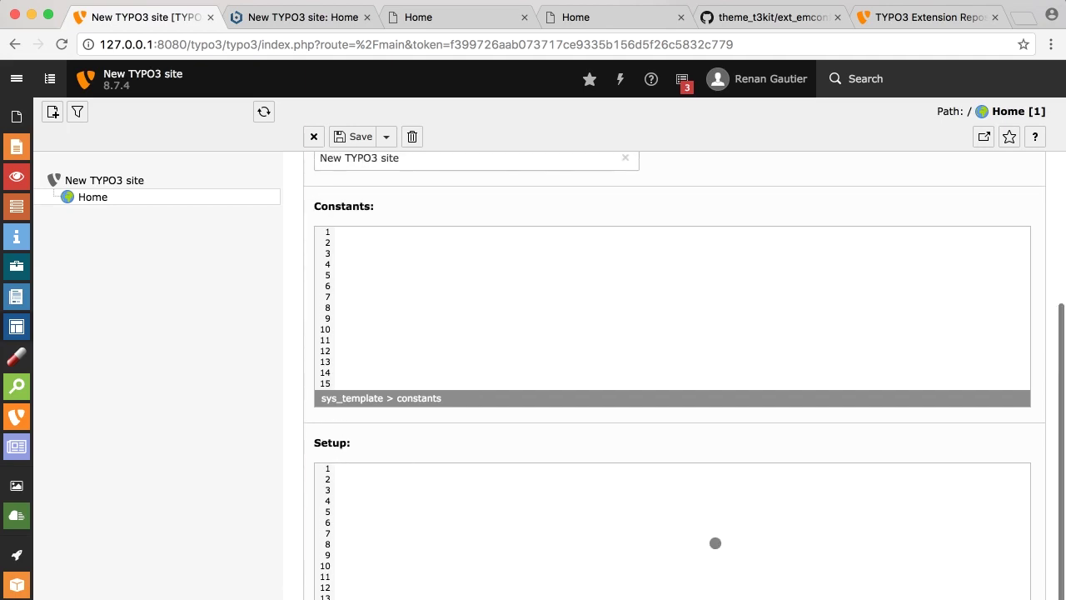
pyautogui.scroll(5, 584, 333)
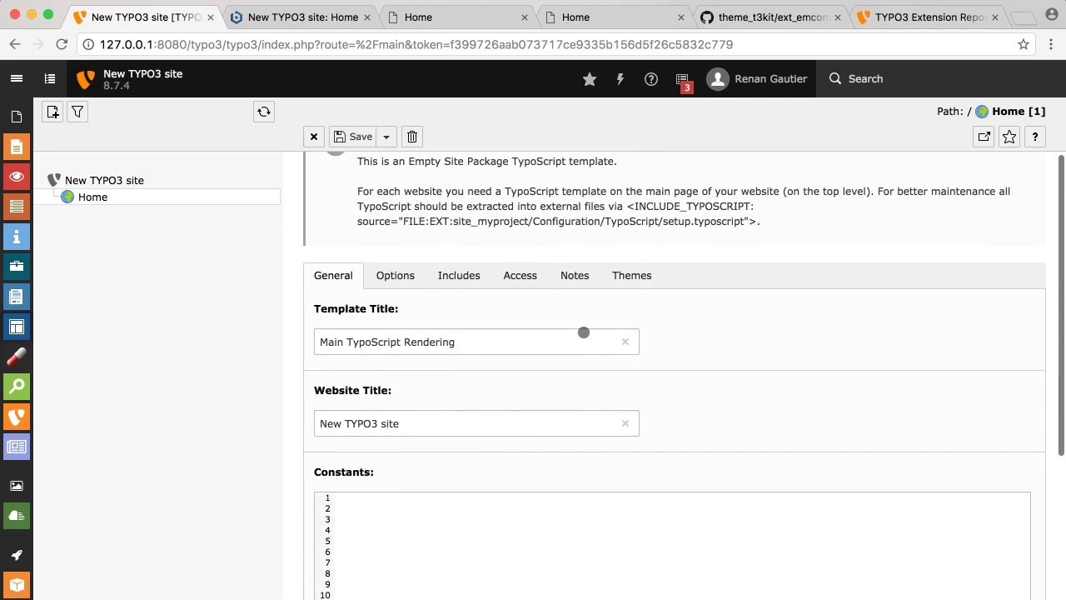
pyautogui.click(356, 140)
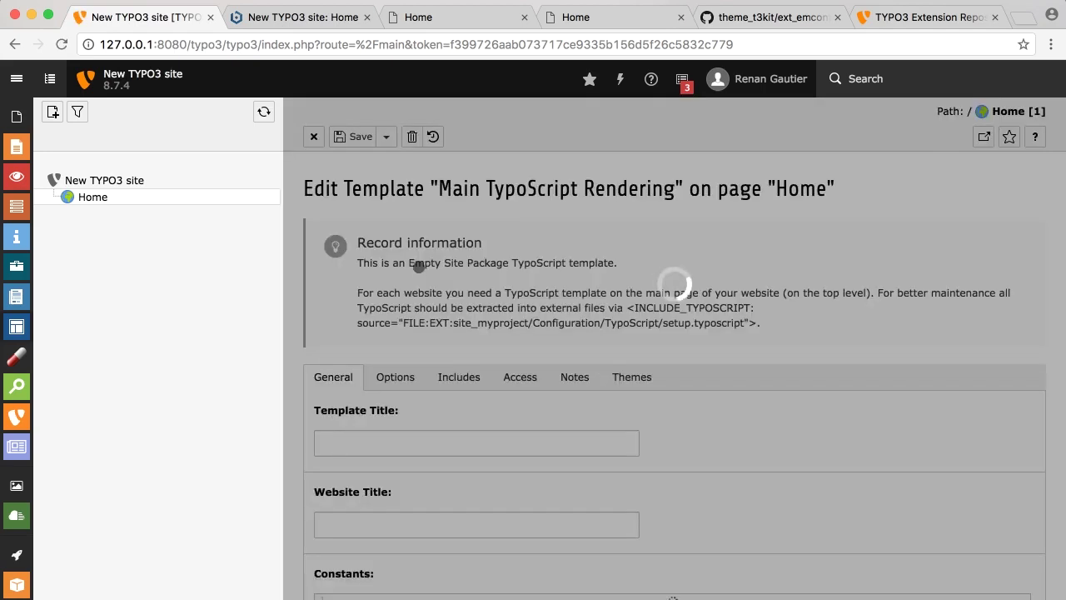
# Step: Check the template's Clear and Rootlevel options, and examine which static templates from extensions are available to include
pyautogui.scroll(-2, 500, 392)
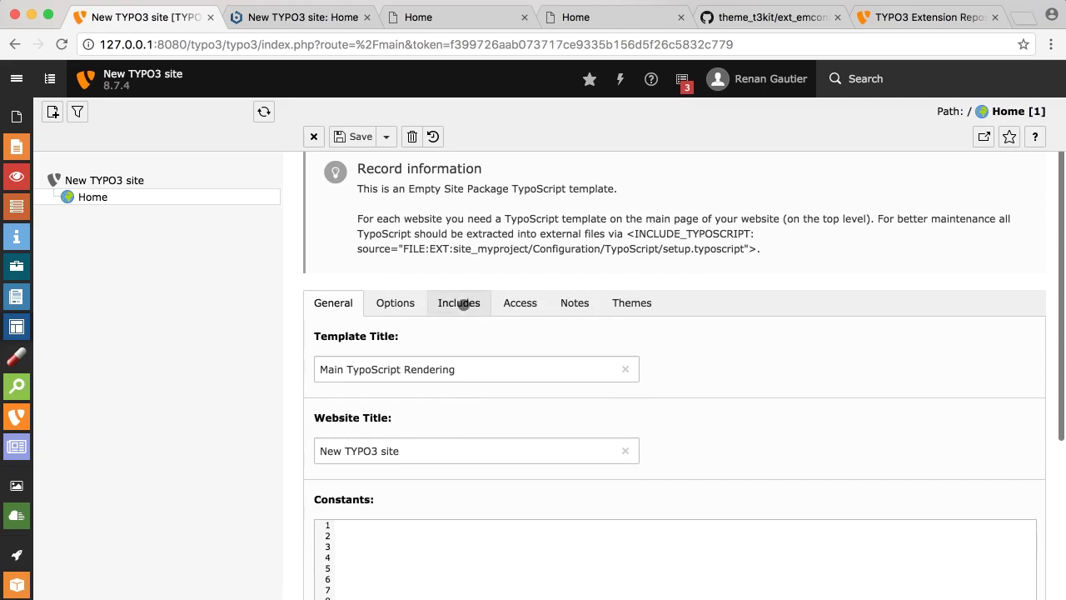
pyautogui.click(393, 305)
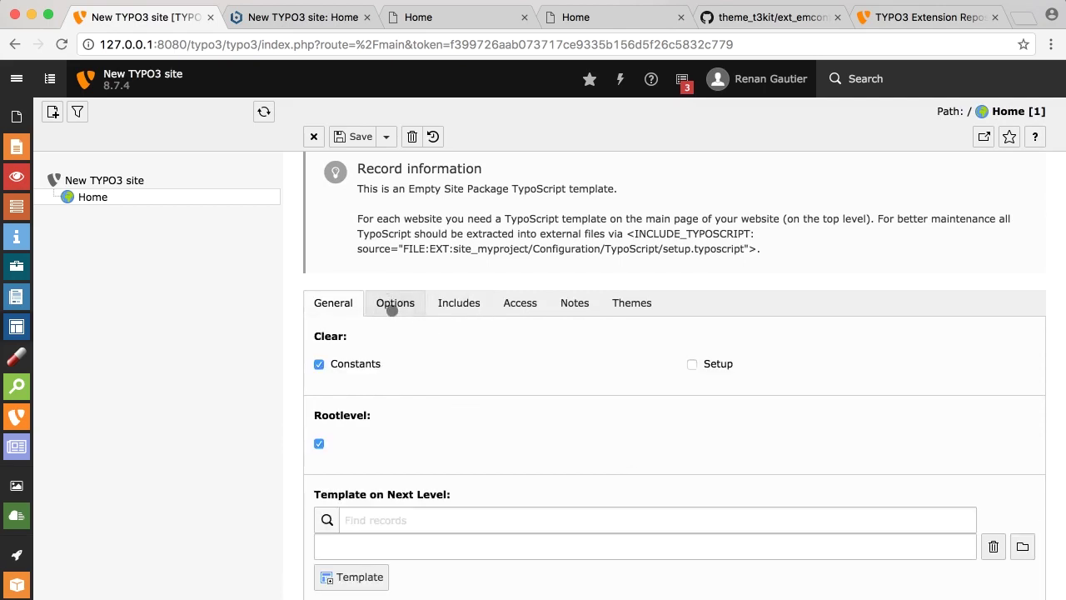
pyautogui.scroll(-1, 613, 358)
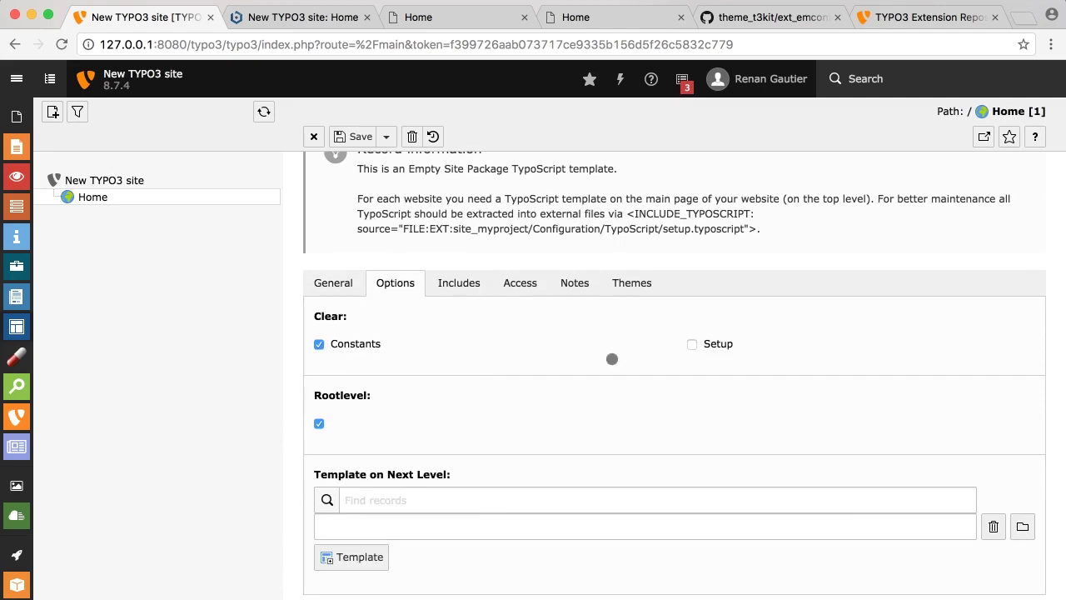
pyautogui.click(464, 284)
pyautogui.scroll(-3, 675, 455)
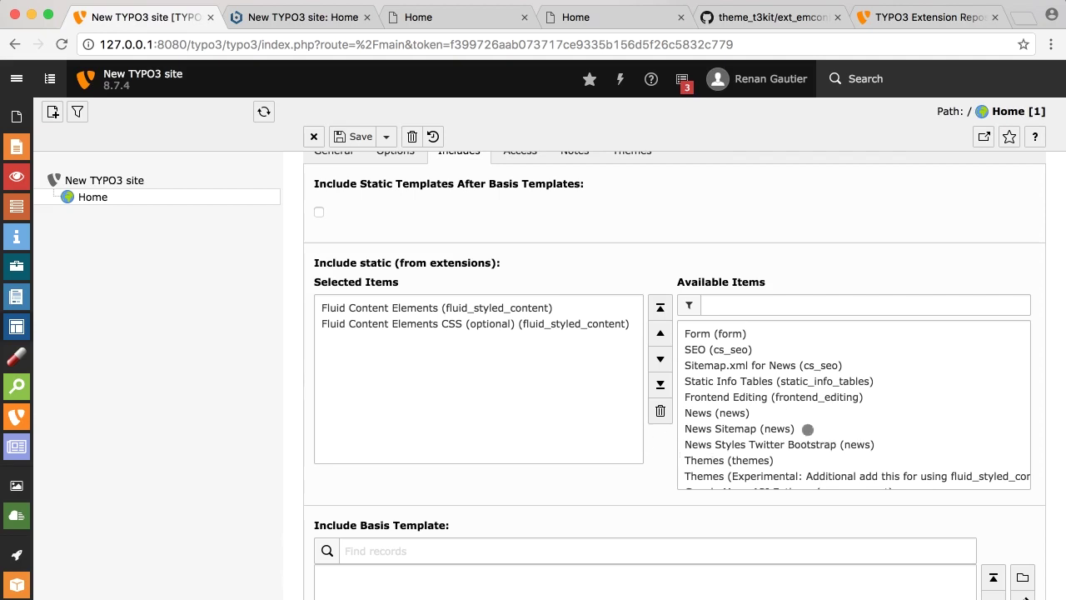
pyautogui.scroll(-1, 857, 414)
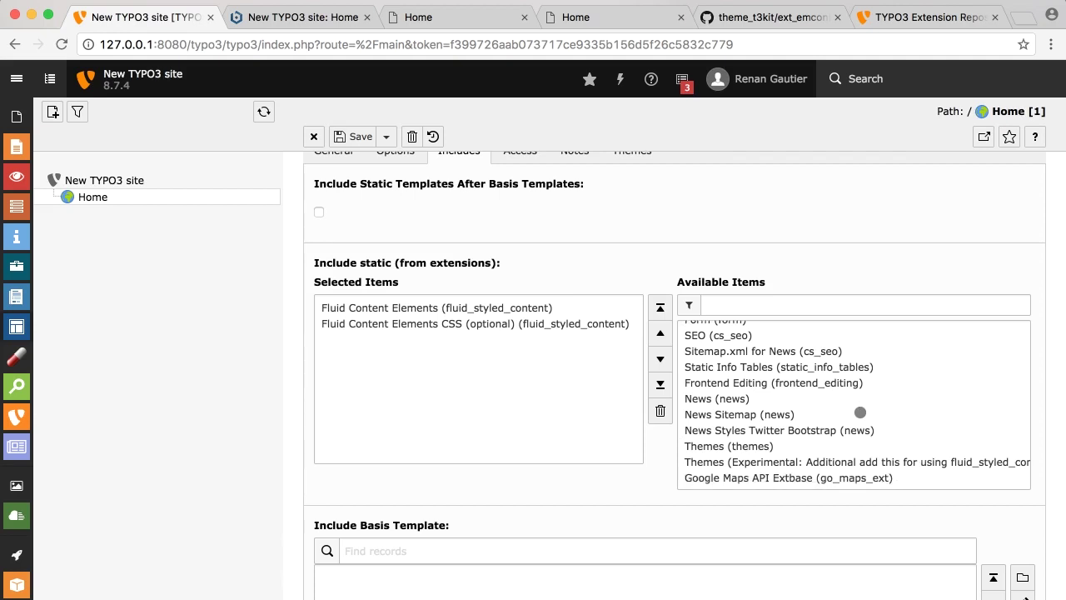
pyautogui.scroll(2, 857, 414)
pyautogui.scroll(-1, 904, 215)
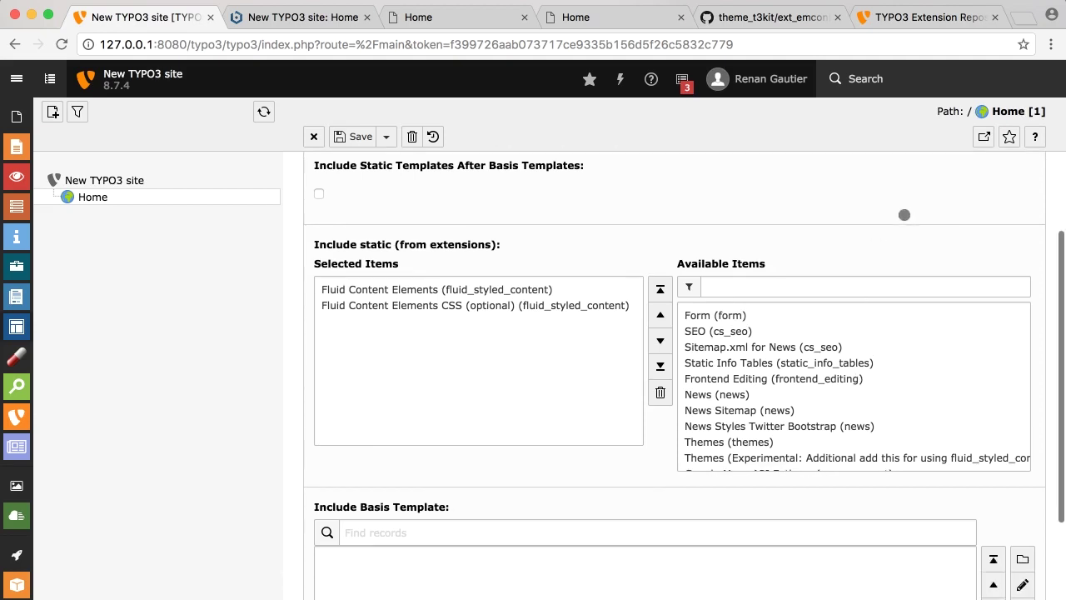
pyautogui.scroll(-1, 823, 362)
pyautogui.scroll(1, 821, 359)
pyautogui.scroll(-1, 821, 356)
# Step: Include the static templates SEO, News, Themes, Gridelements and the experimental Themes addition for fluid_styled_content
pyautogui.click(778, 313)
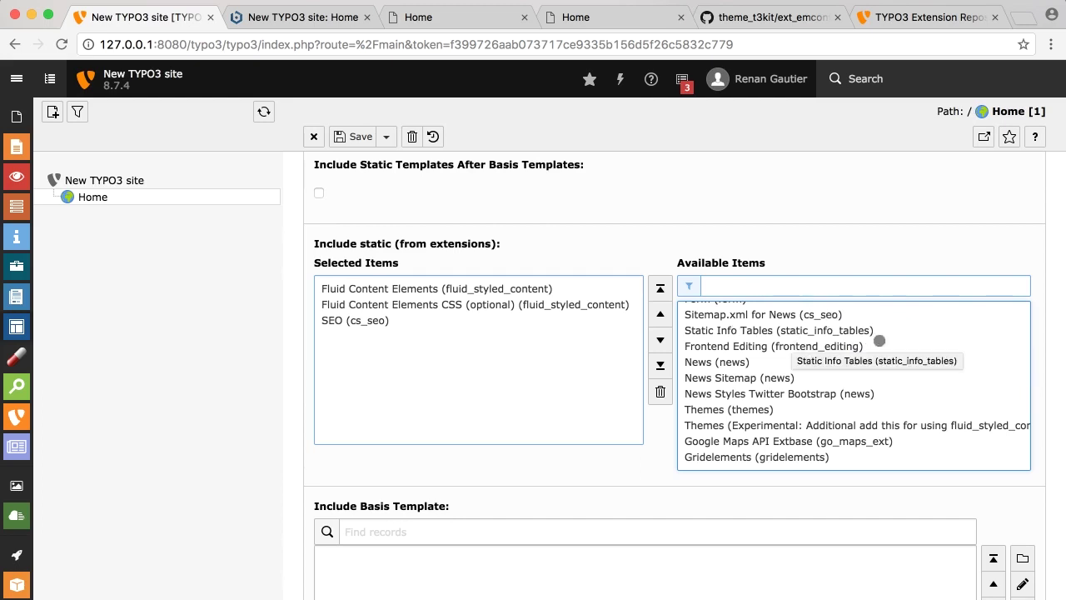
pyautogui.click(775, 359)
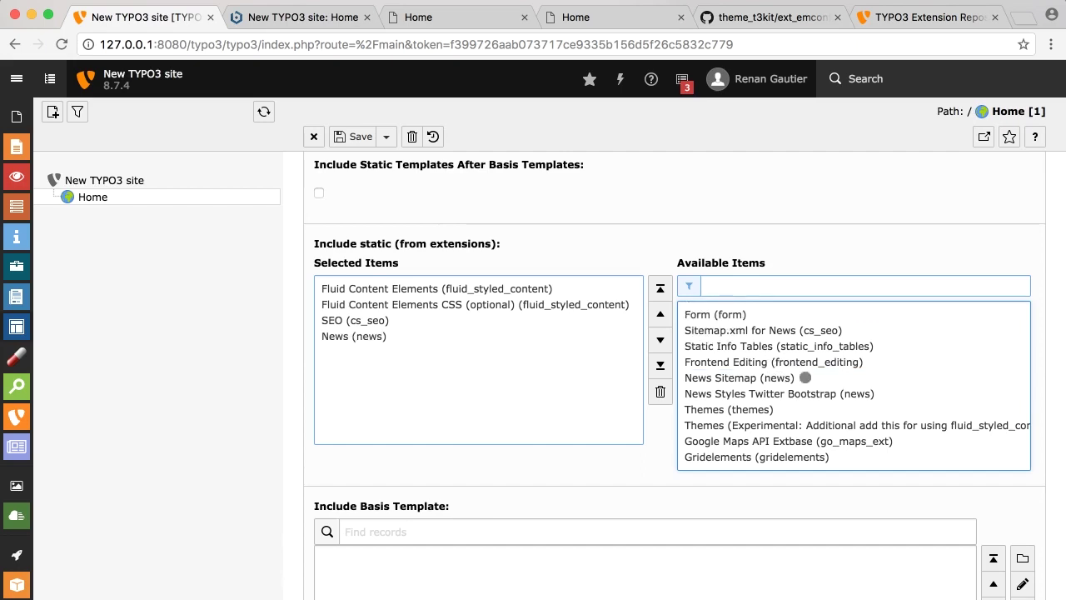
pyautogui.scroll(-1, 811, 406)
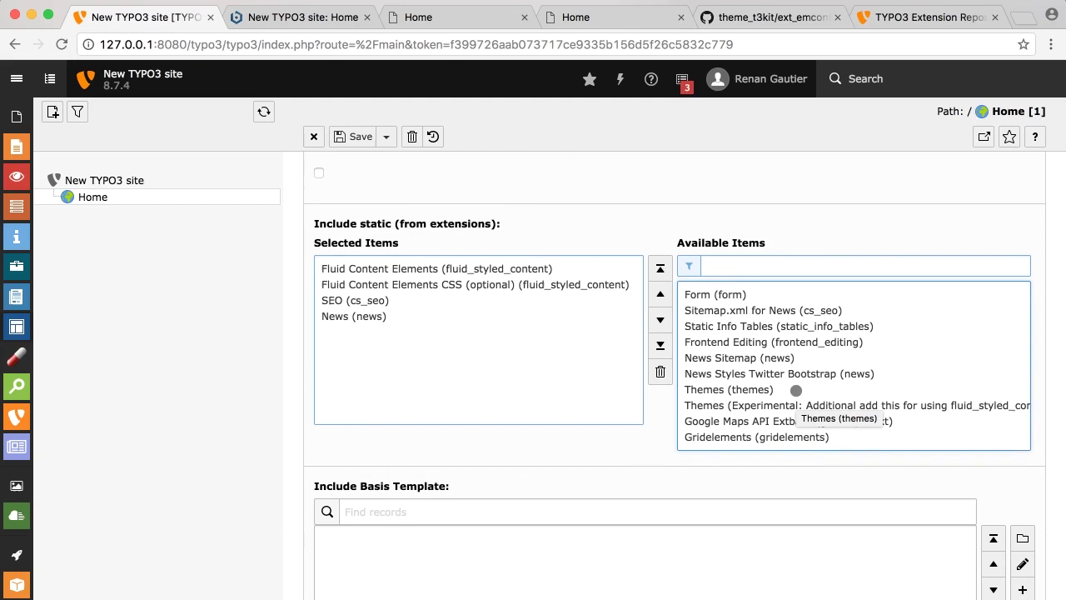
pyautogui.click(797, 390)
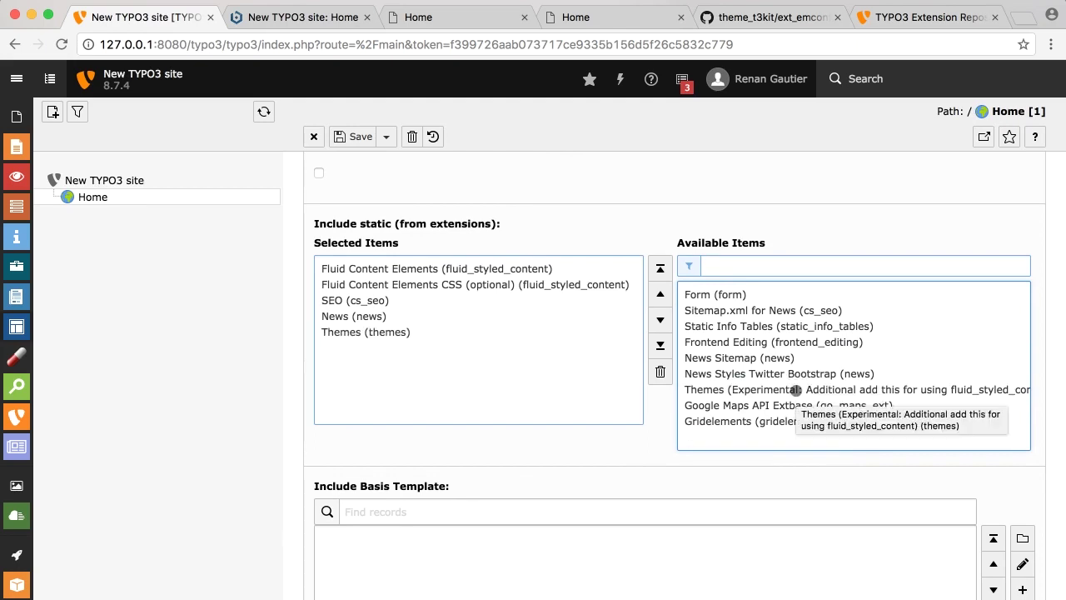
pyautogui.click(773, 422)
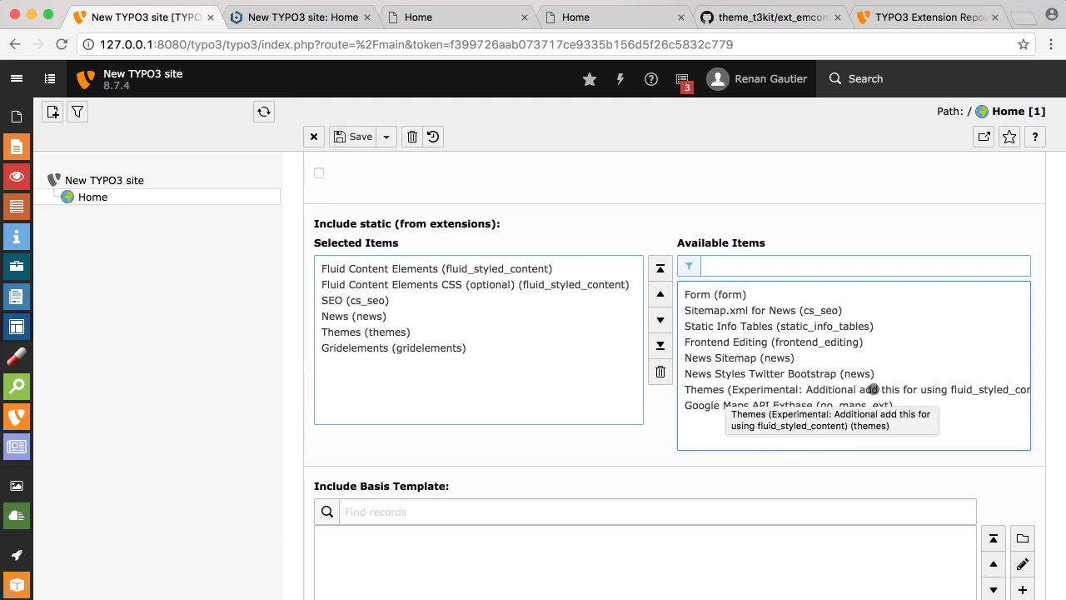
pyautogui.click(935, 390)
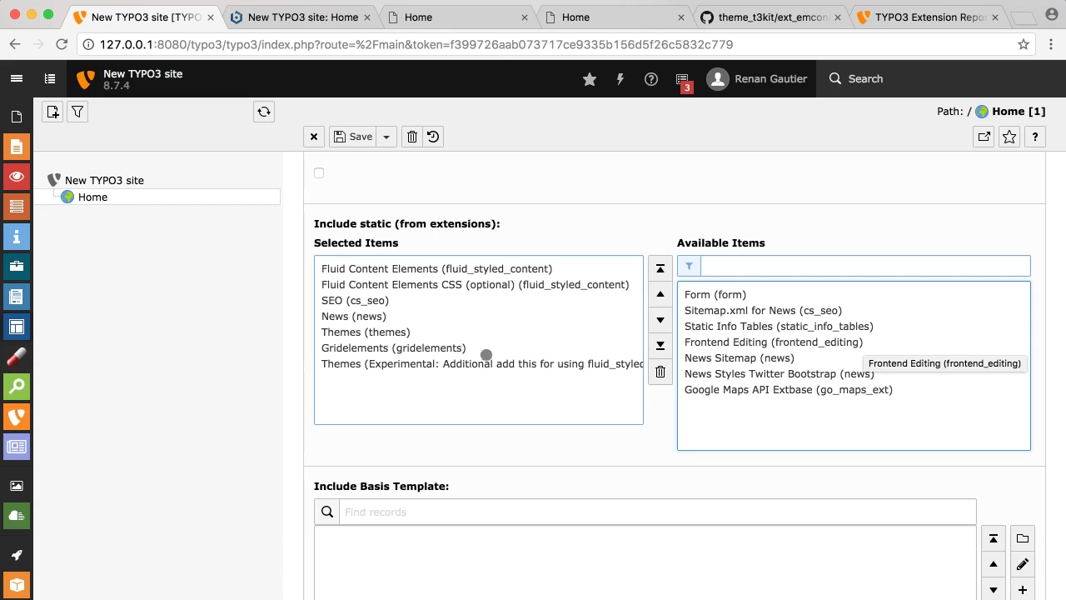
# Step: Move Themes (themes) to the end of the selected static templates and save the template record
pyautogui.click(421, 331)
pyautogui.click(661, 344)
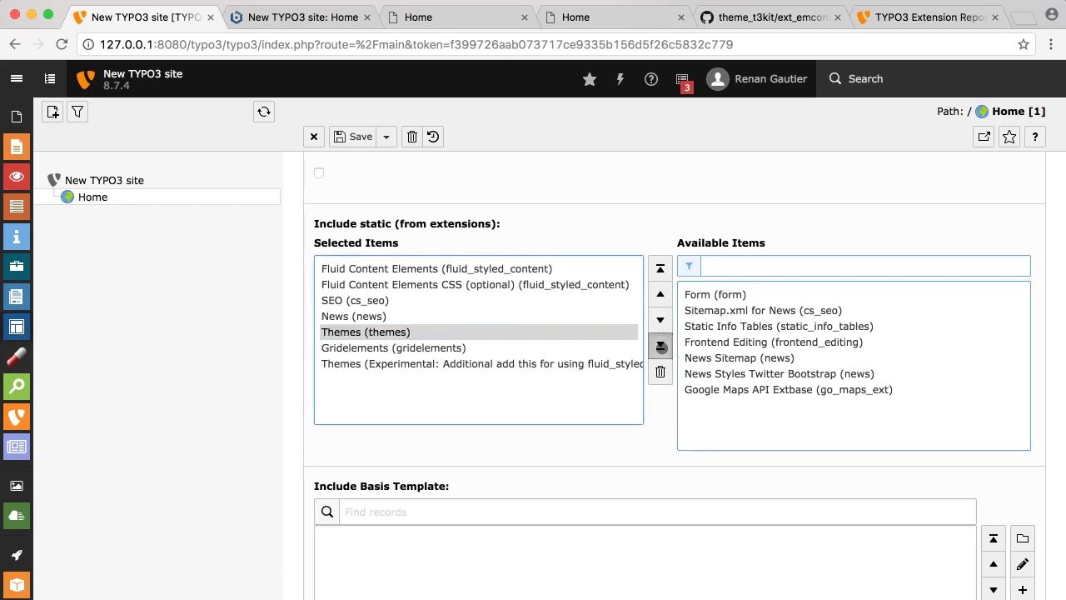
pyautogui.click(436, 365)
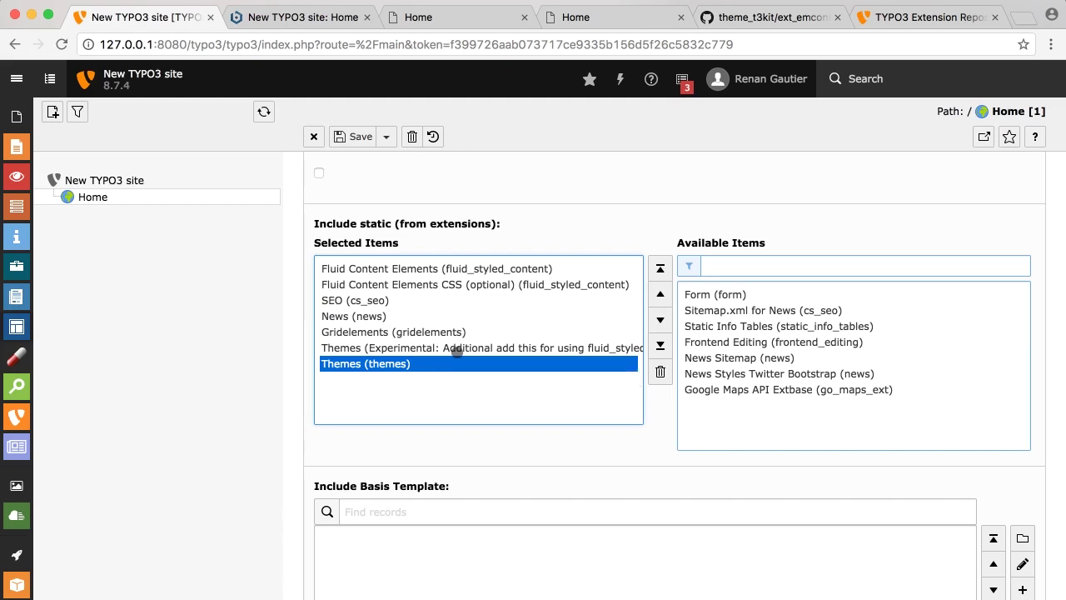
pyautogui.click(356, 137)
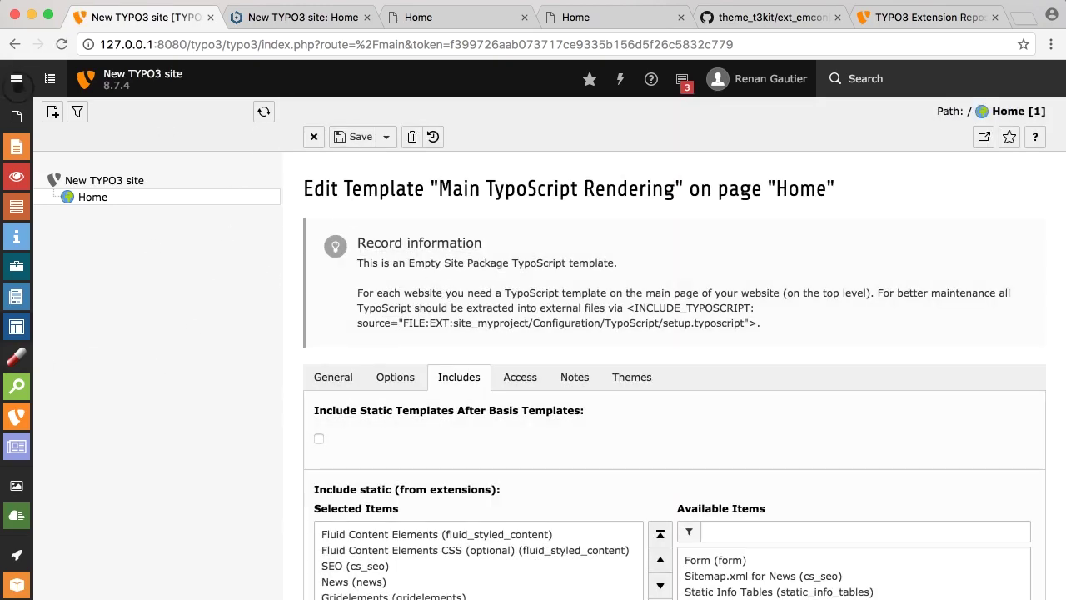
# Step: Open the theme selection for the Home page and activate Theme t3kit
pyautogui.click(17, 80)
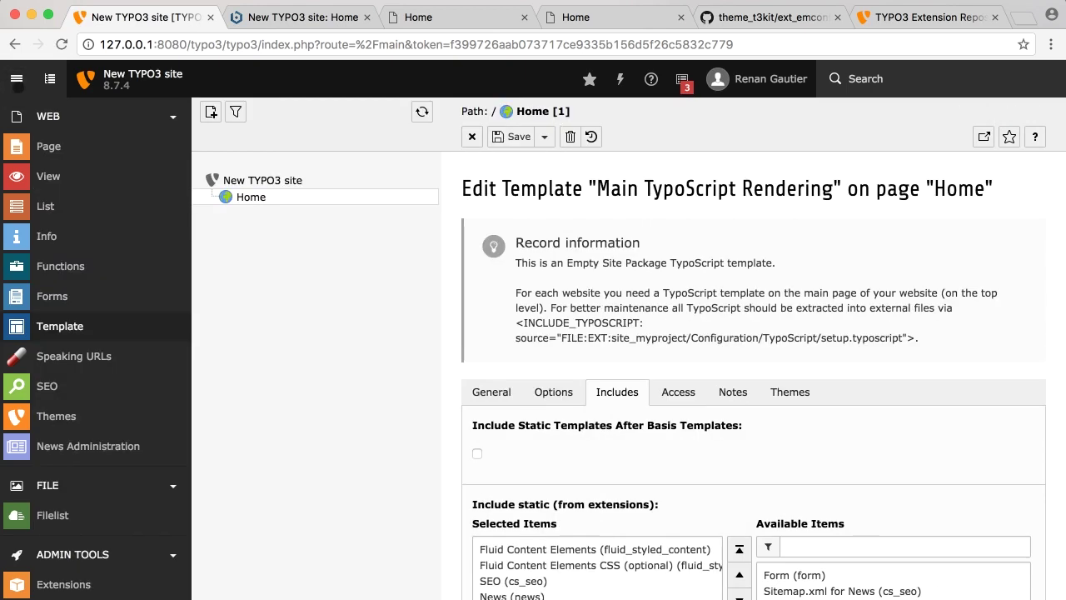
pyautogui.click(89, 426)
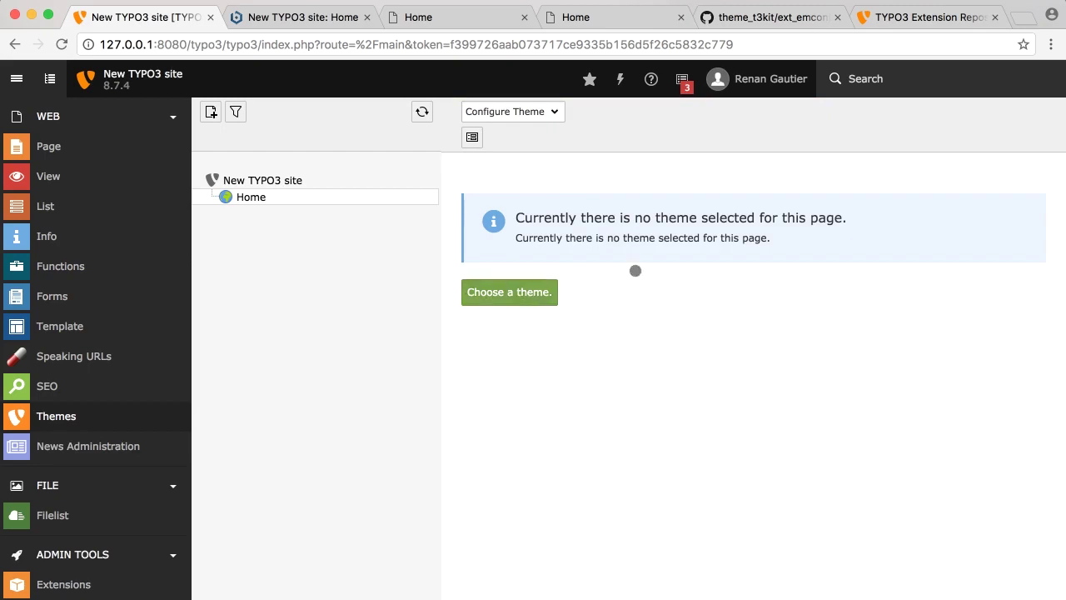
pyautogui.click(495, 299)
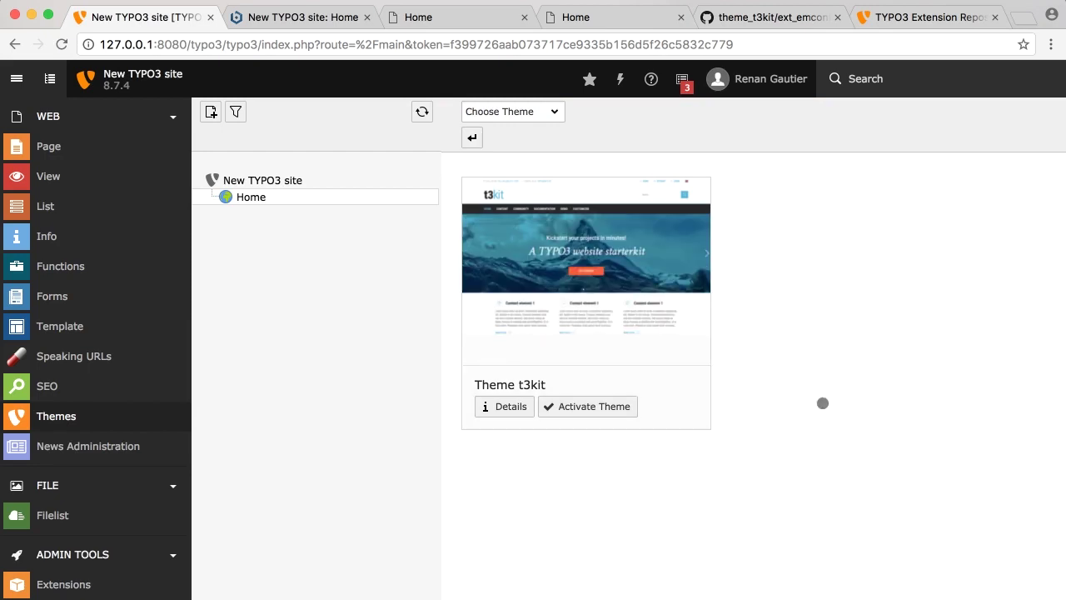
pyautogui.moveTo(642, 381)
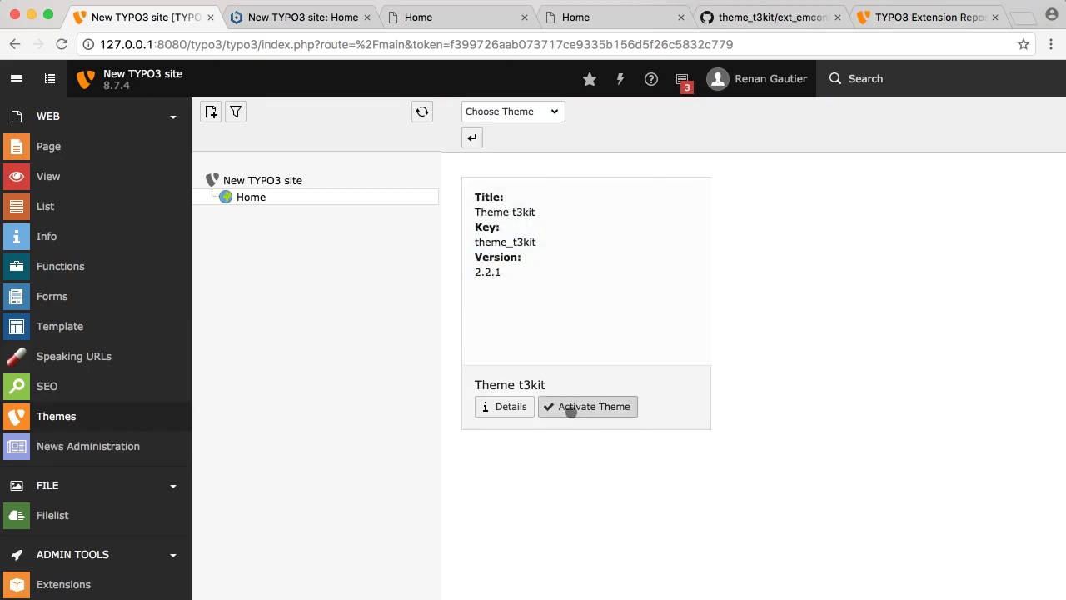
pyautogui.click(571, 409)
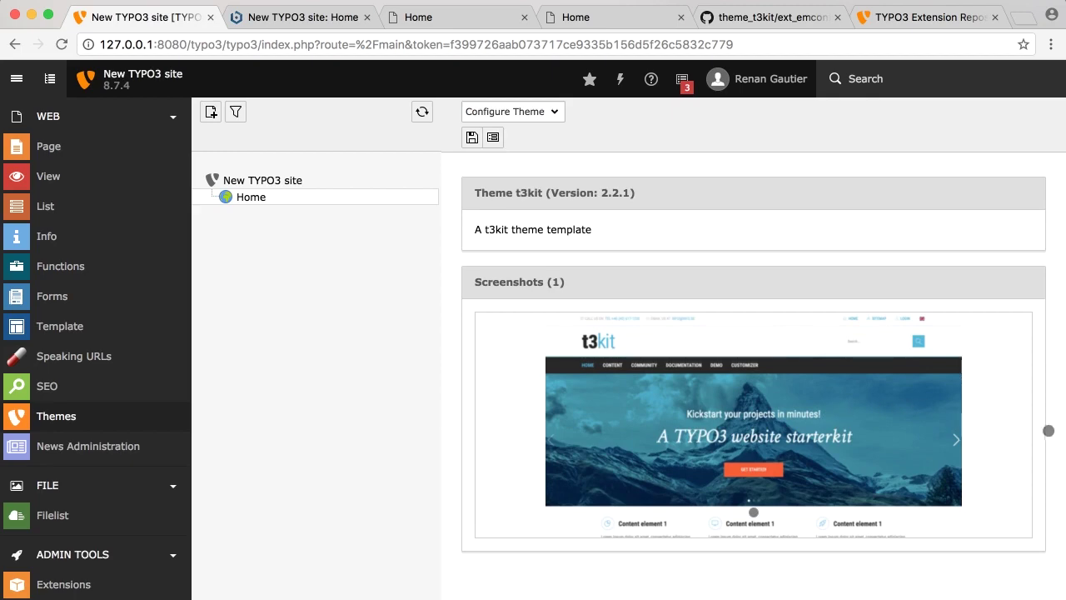
# Step: Look over the Theme t3kit configuration of the Home page, including its constants filter
pyautogui.scroll(-8, 1050, 432)
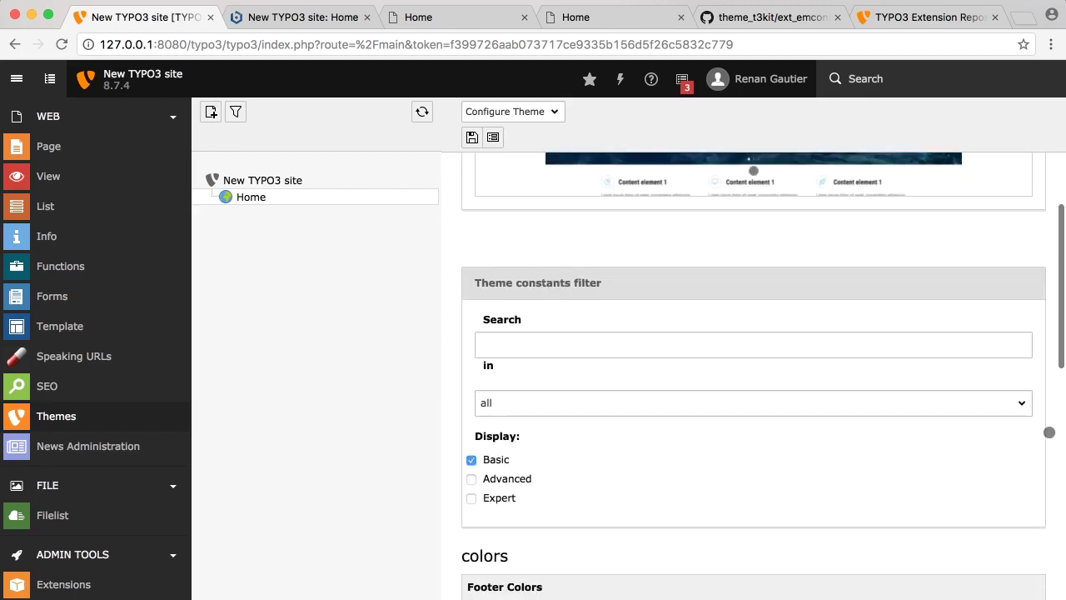
pyautogui.scroll(10, 1050, 432)
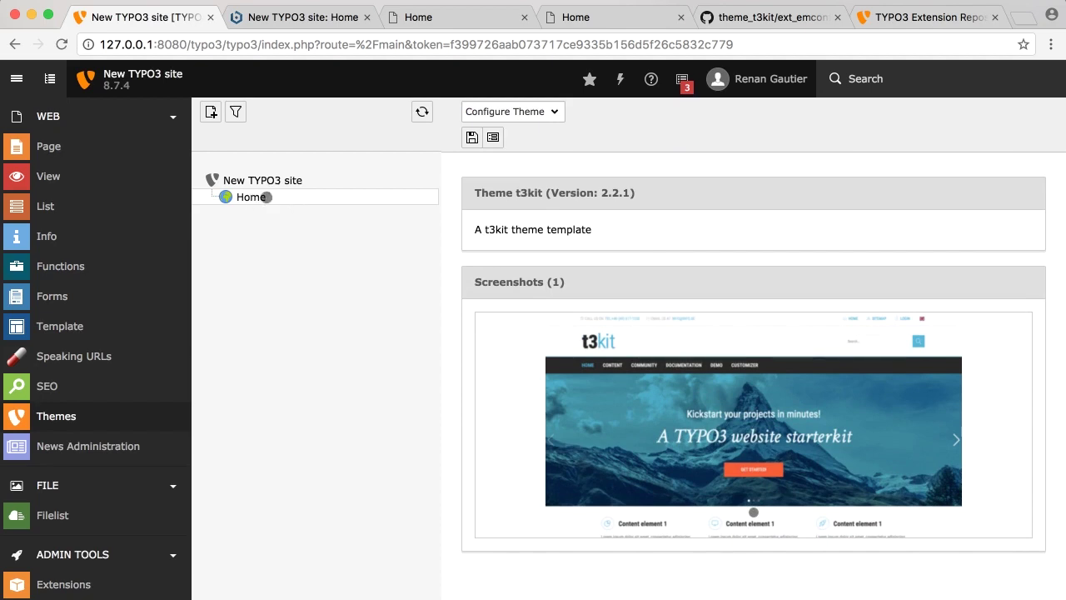
pyautogui.scroll(-1, 488, 494)
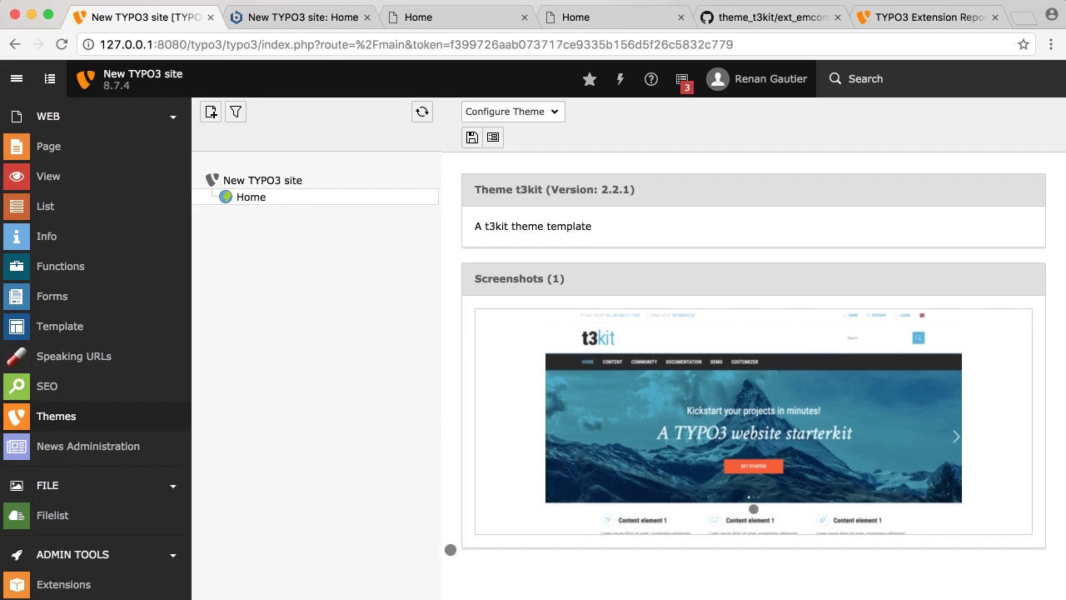
# Step: Open the Home page's properties for editing and examine the backend layouts offered in its appearance settings
pyautogui.rightClick(263, 197)
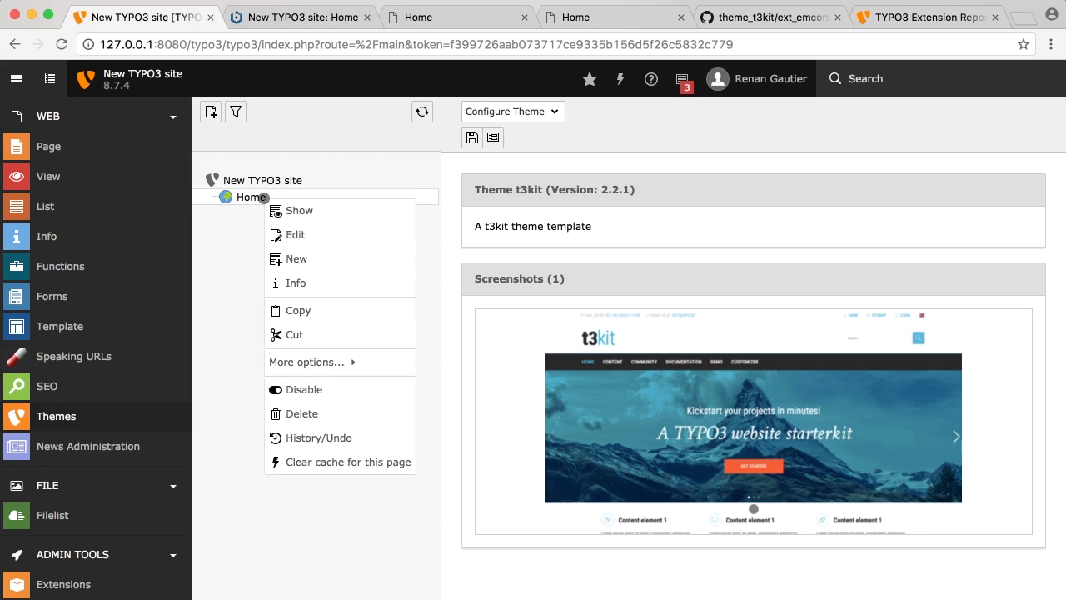
pyautogui.click(321, 236)
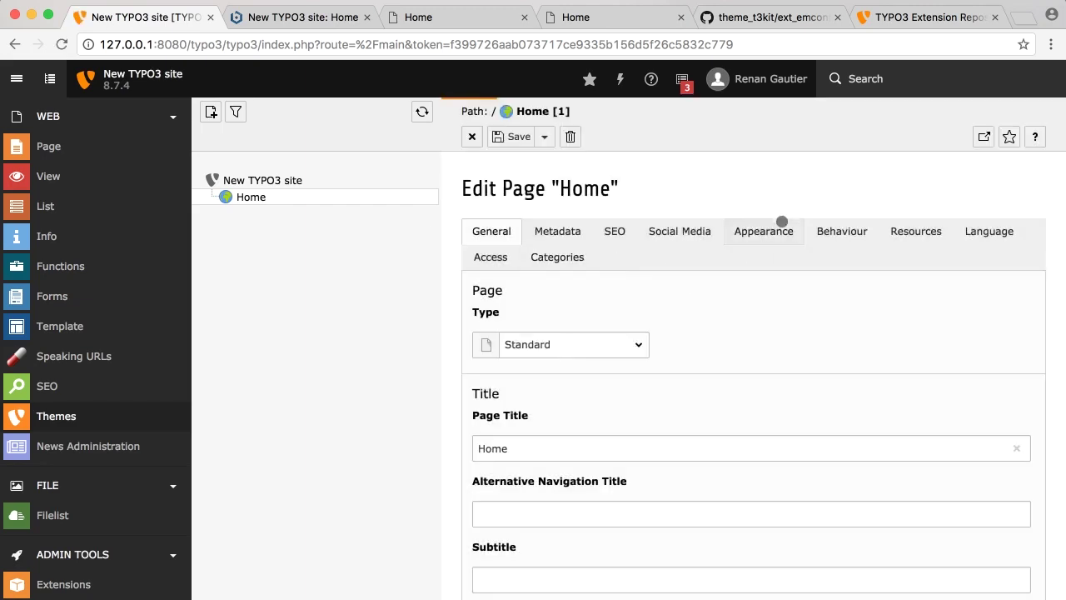
pyautogui.click(759, 231)
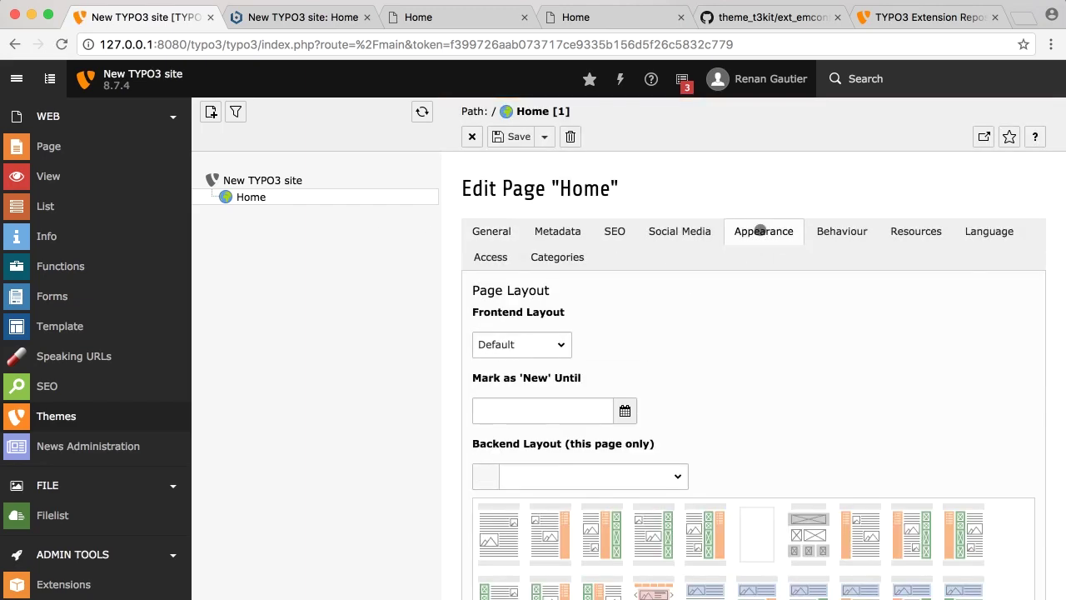
pyautogui.scroll(-3, 1011, 433)
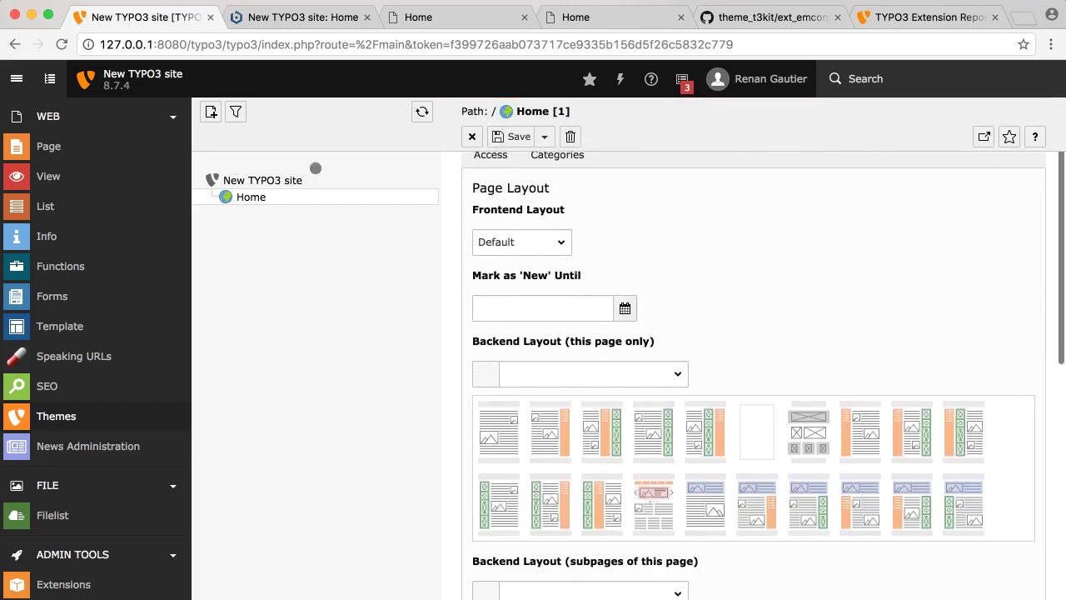
pyautogui.click(17, 79)
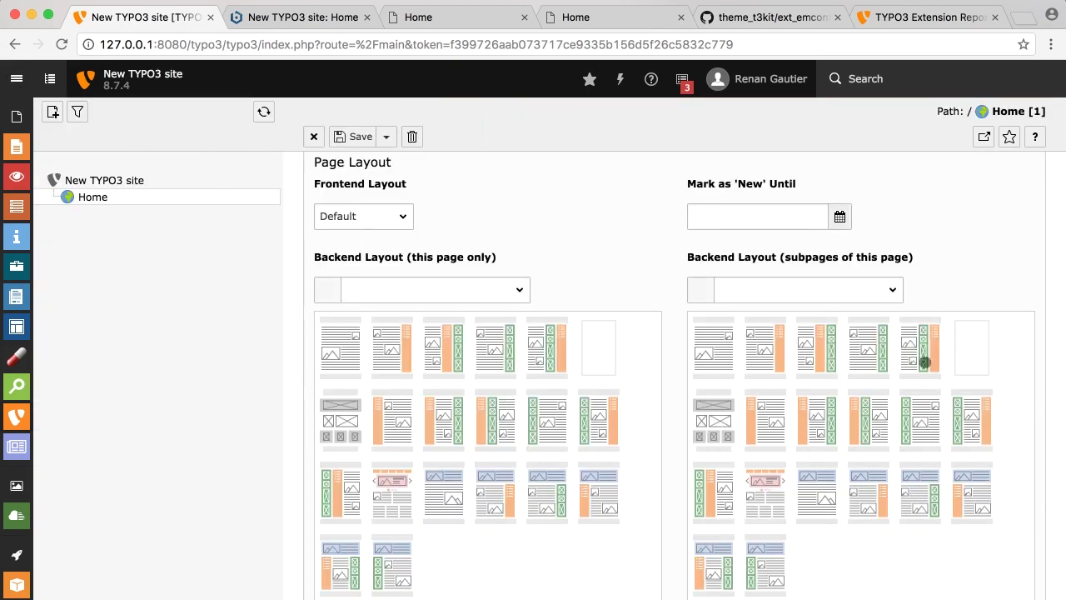
pyautogui.scroll(1, 995, 277)
pyautogui.scroll(-2, 995, 277)
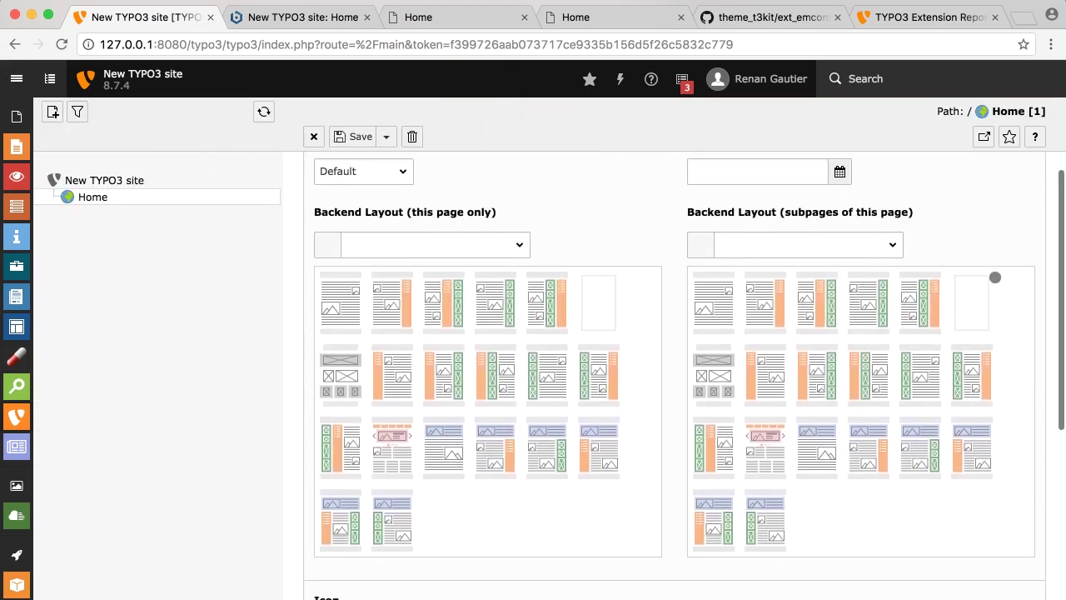
pyautogui.scroll(-1, 995, 278)
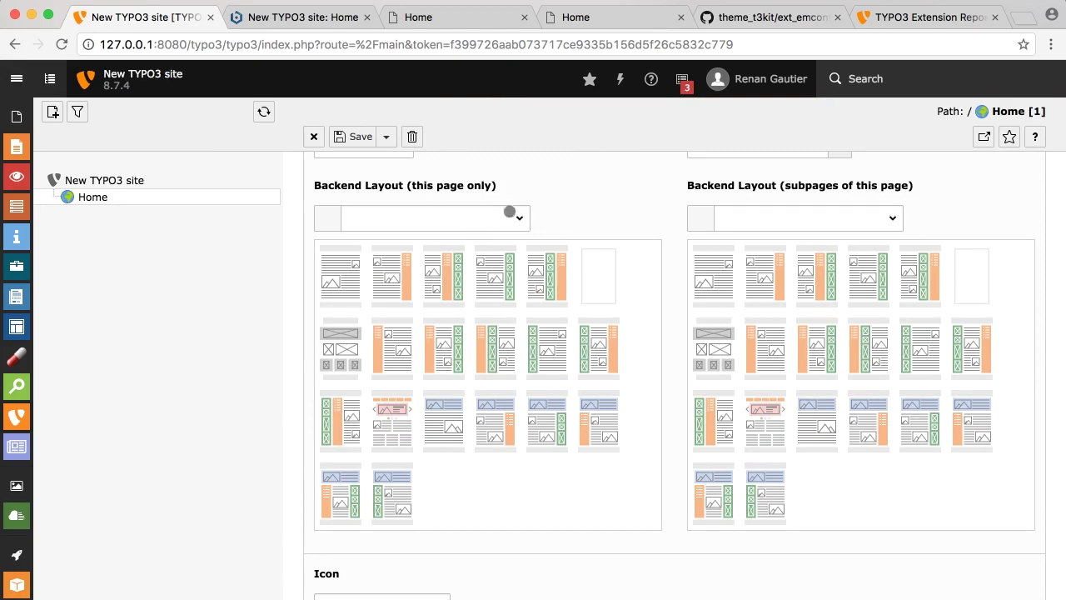
pyautogui.scroll(1, 937, 200)
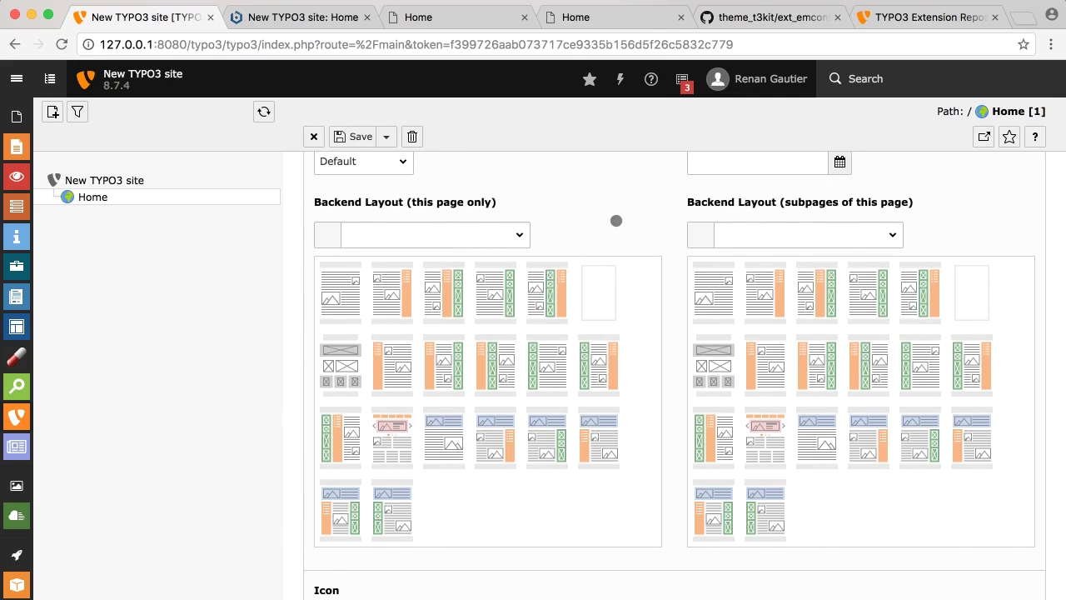
# Step: Set the backend layout to StartPage for this page and Content for its subpages, and save and close the page properties
pyautogui.click(505, 238)
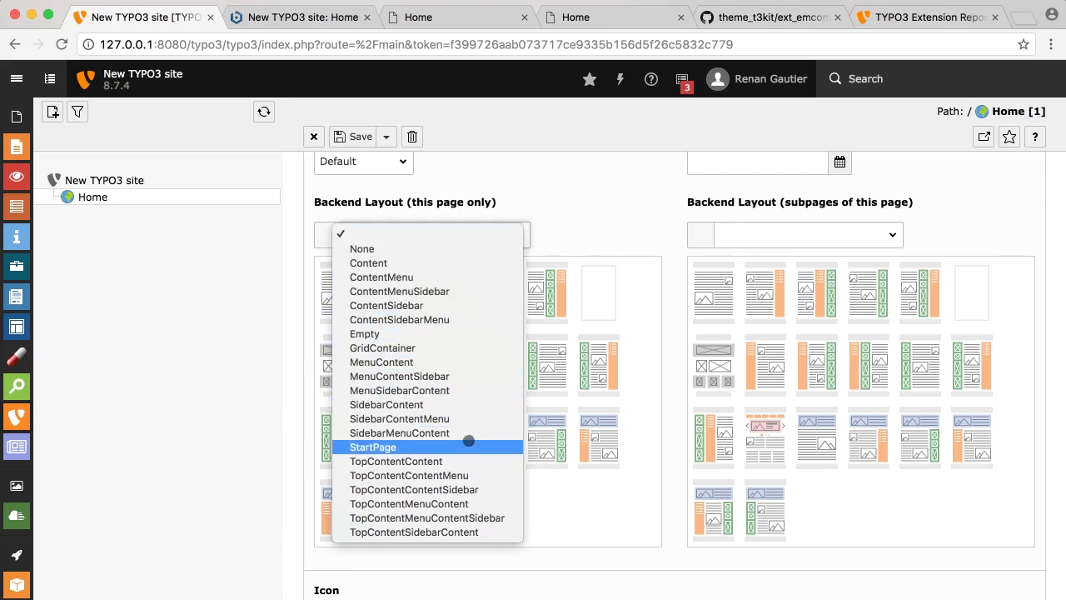
pyautogui.click(474, 447)
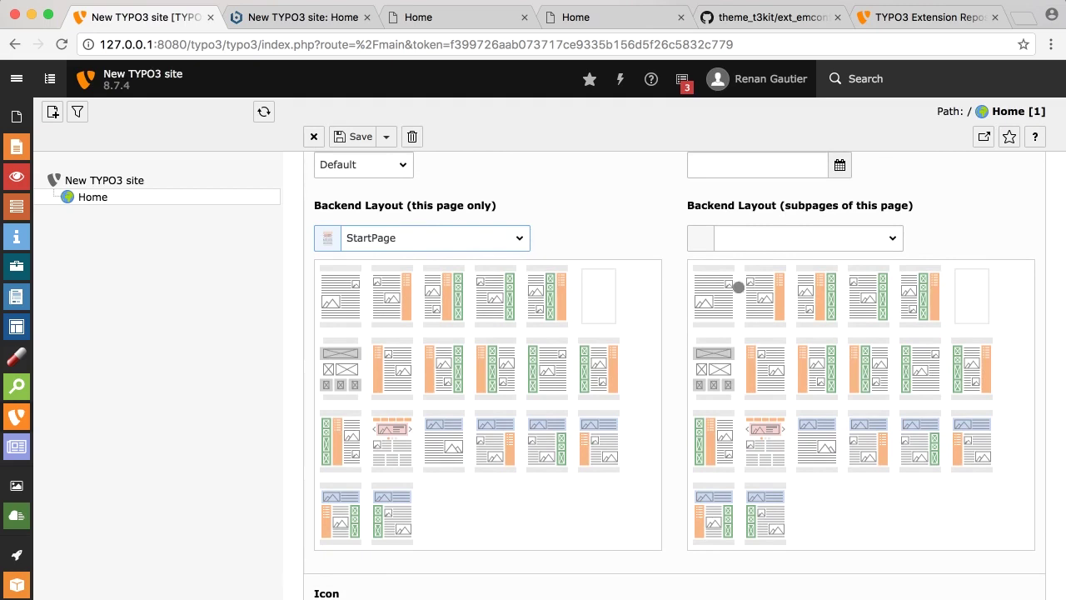
pyautogui.click(709, 304)
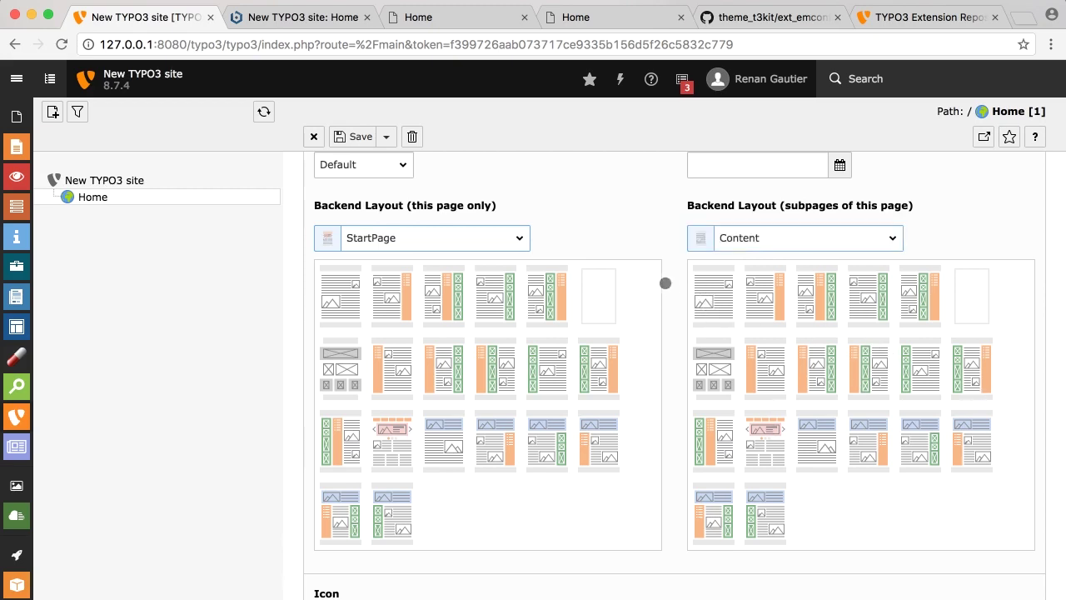
pyautogui.scroll(3, 672, 288)
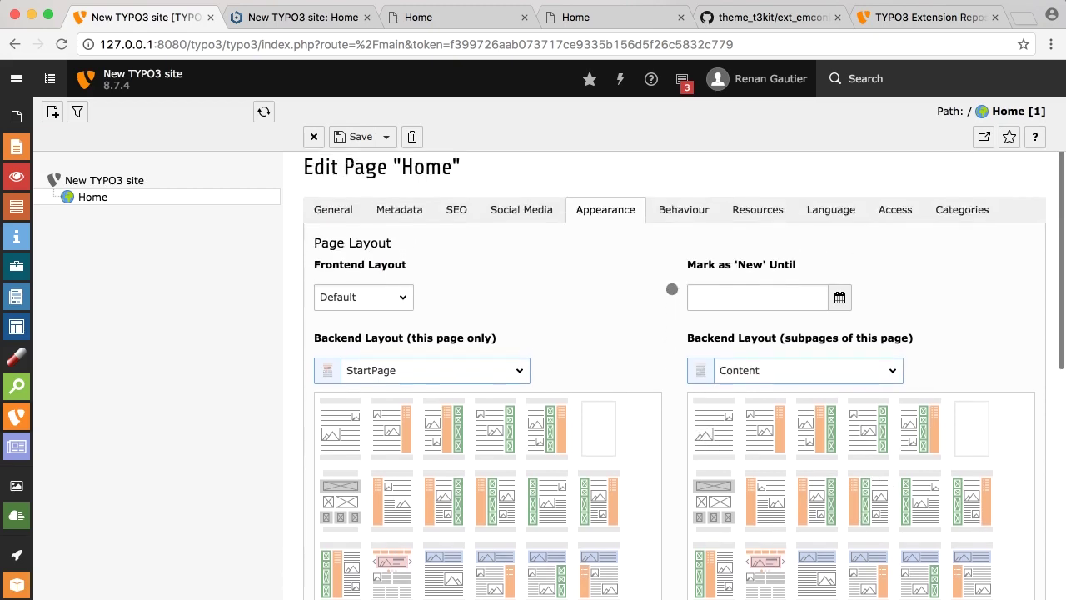
pyautogui.click(386, 136)
pyautogui.click(382, 181)
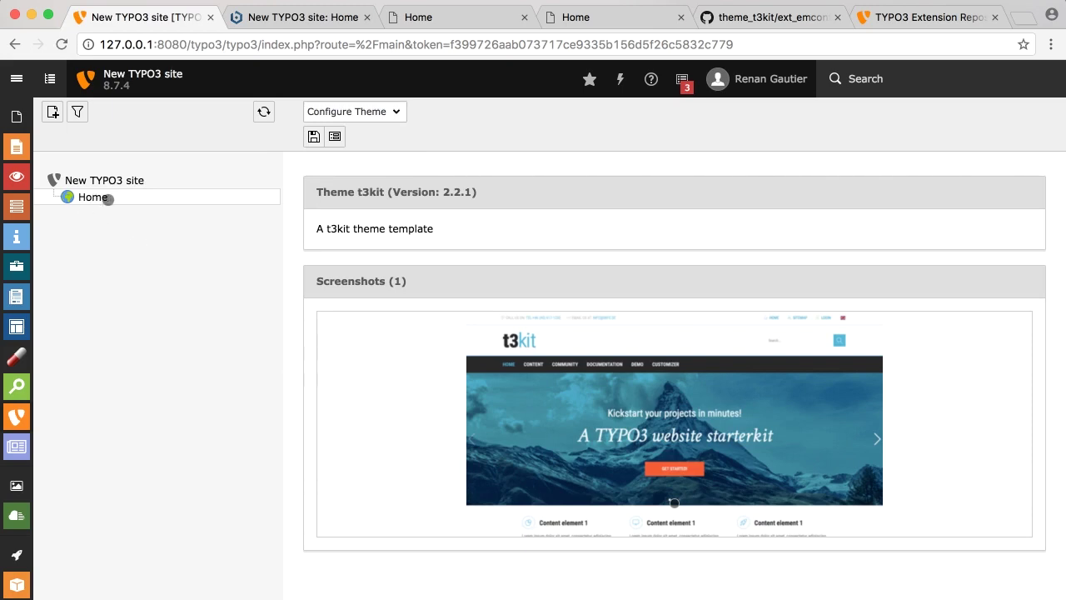
# Step: Open the Home page's content columns, update the SEO content analysis and expand its details
pyautogui.click(16, 75)
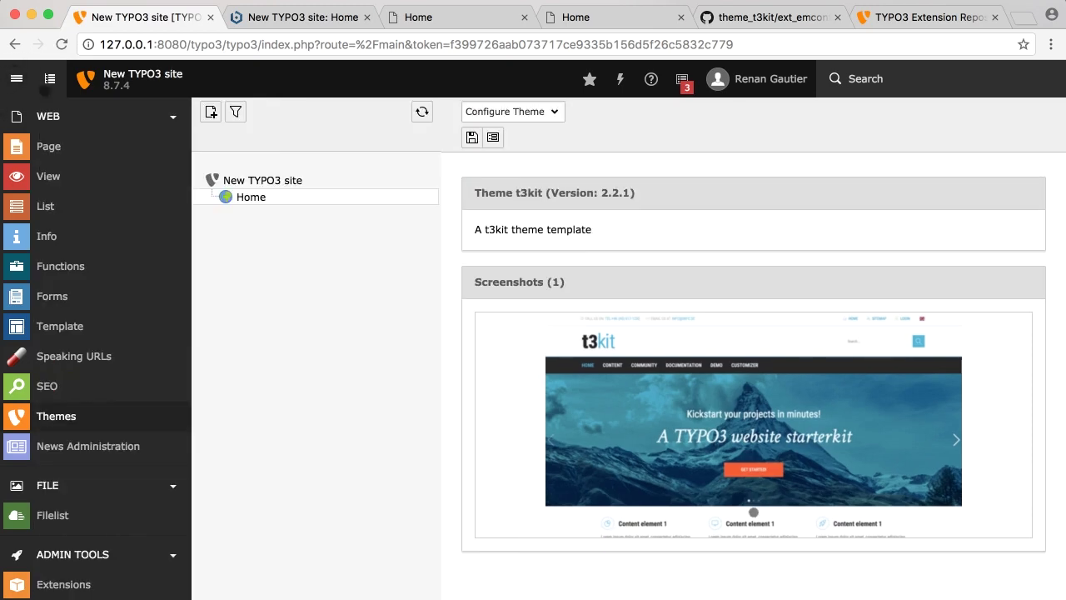
pyautogui.click(96, 150)
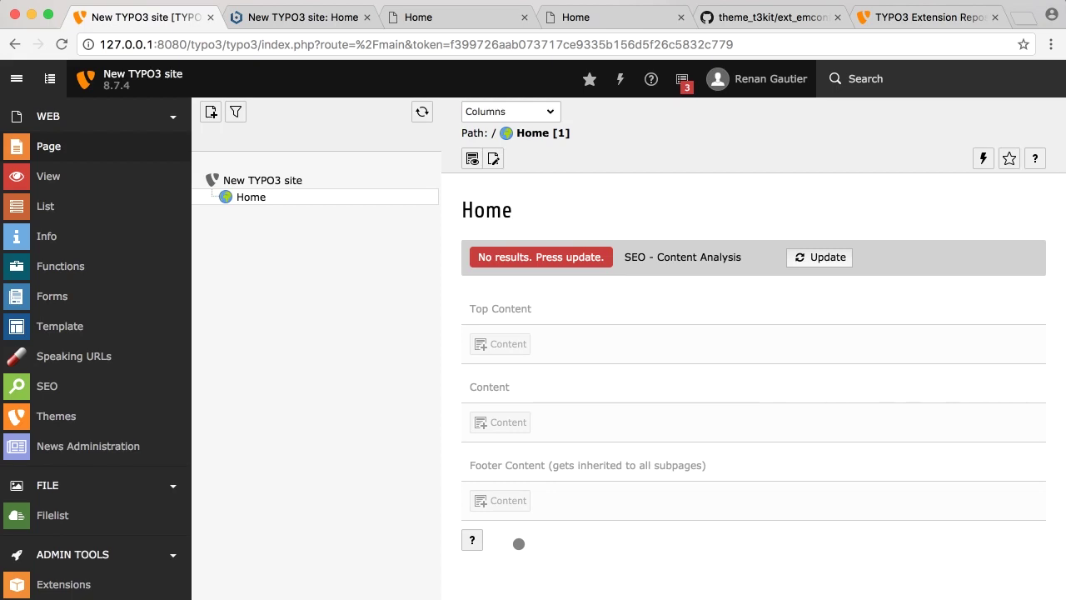
pyautogui.click(819, 260)
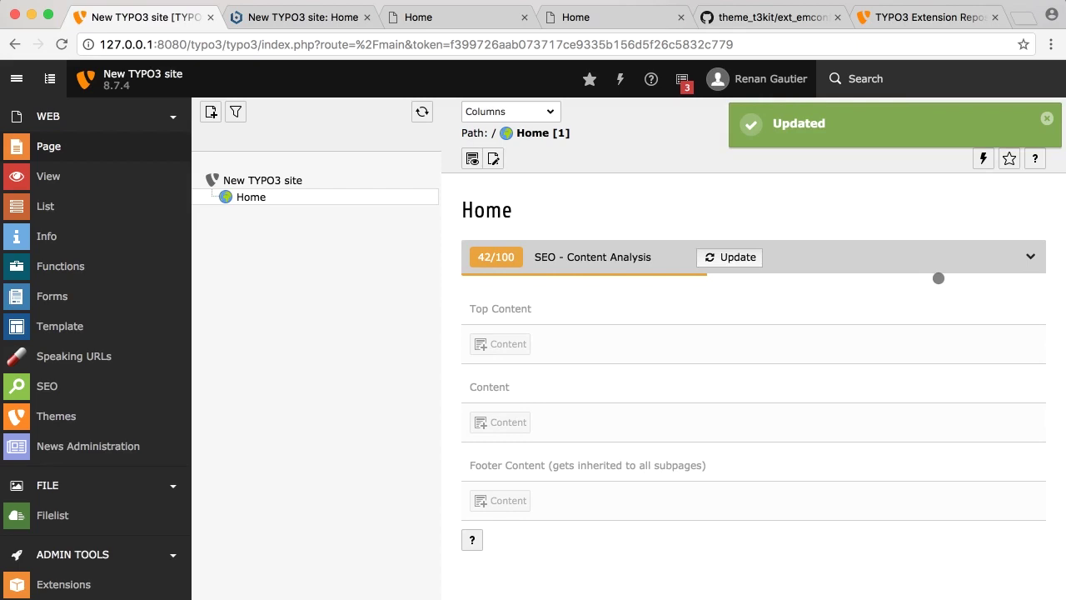
pyautogui.click(1031, 254)
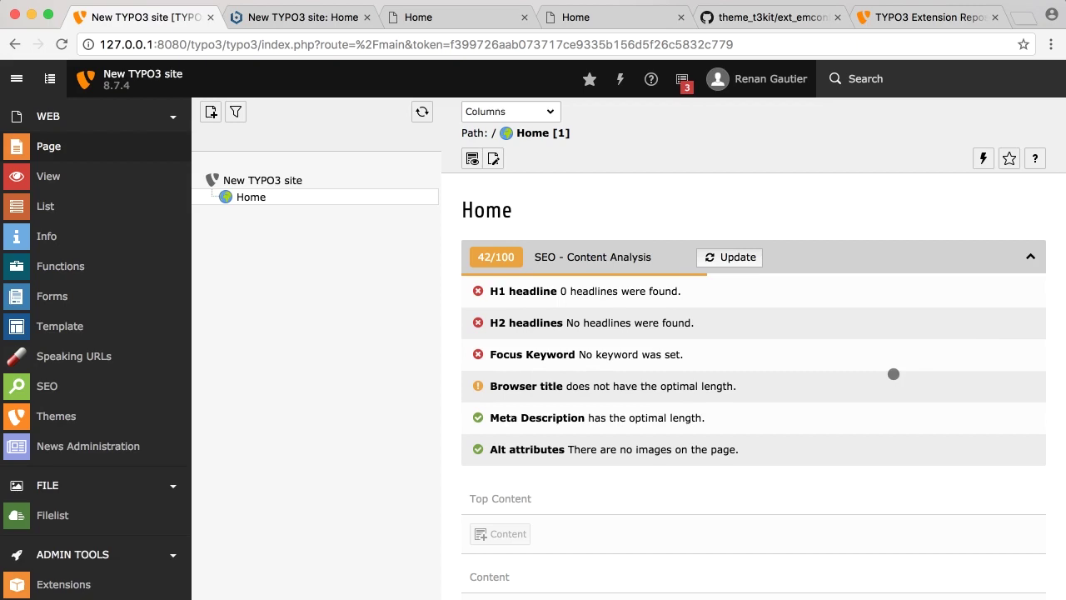
pyautogui.scroll(-3, 894, 374)
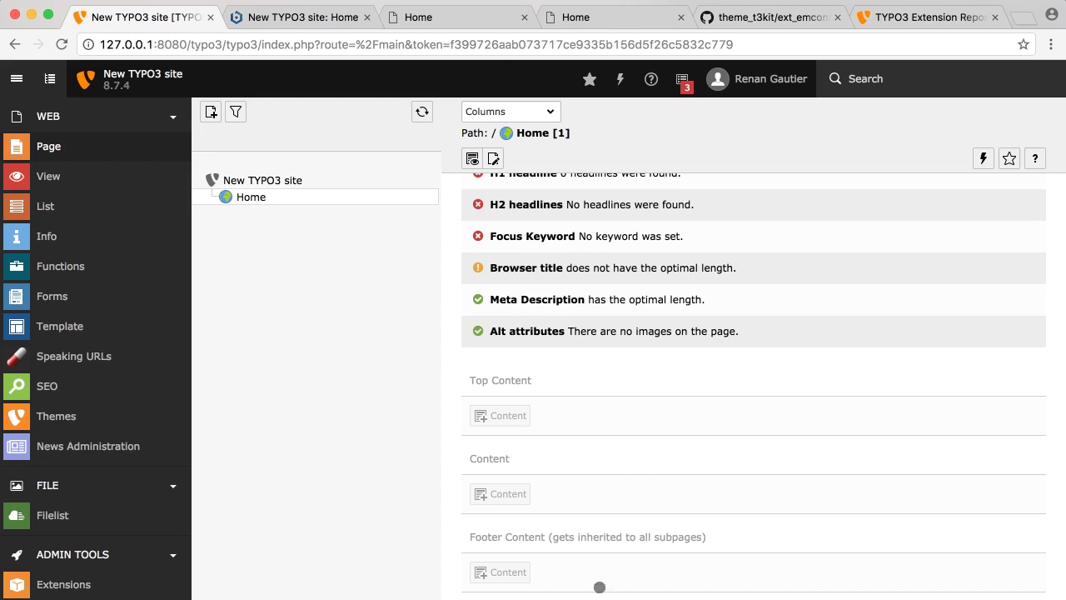
# Step: Show the Home page in the frontend to check the theme, and return to the TYPO3 backend
pyautogui.rightClick(262, 197)
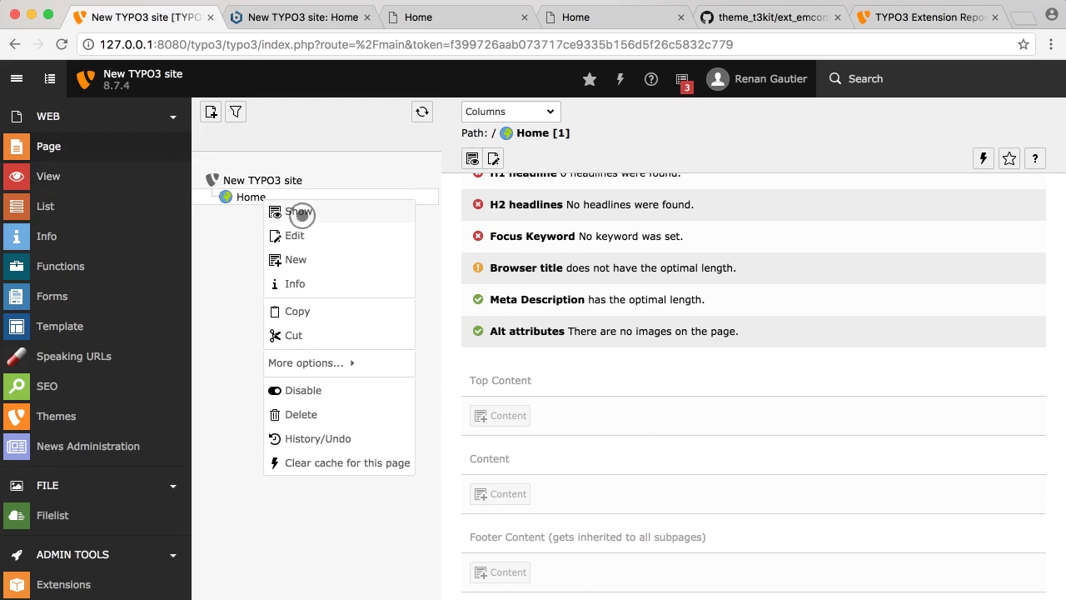
pyautogui.click(299, 211)
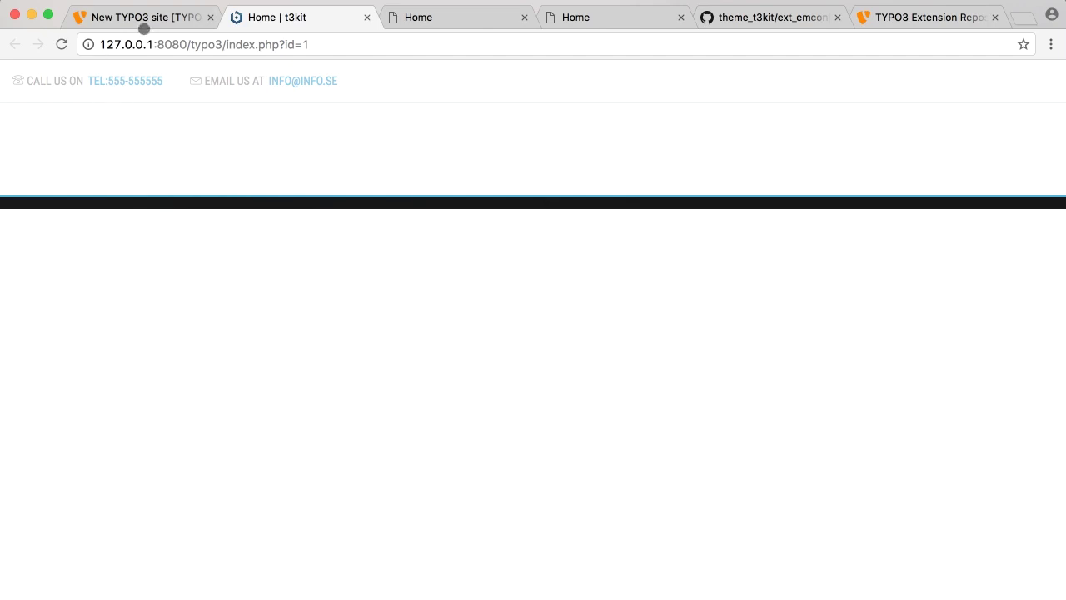
pyautogui.click(146, 23)
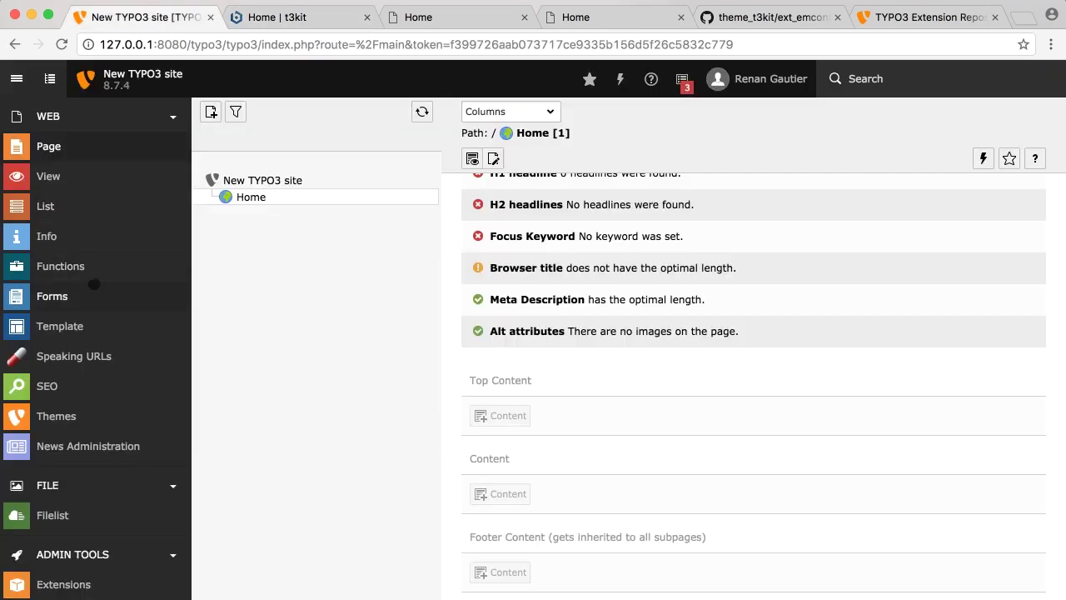
# Step: Start creating multiple pages under Home, naming the first two standard pages Accueil and Contenu 1
pyautogui.click(100, 271)
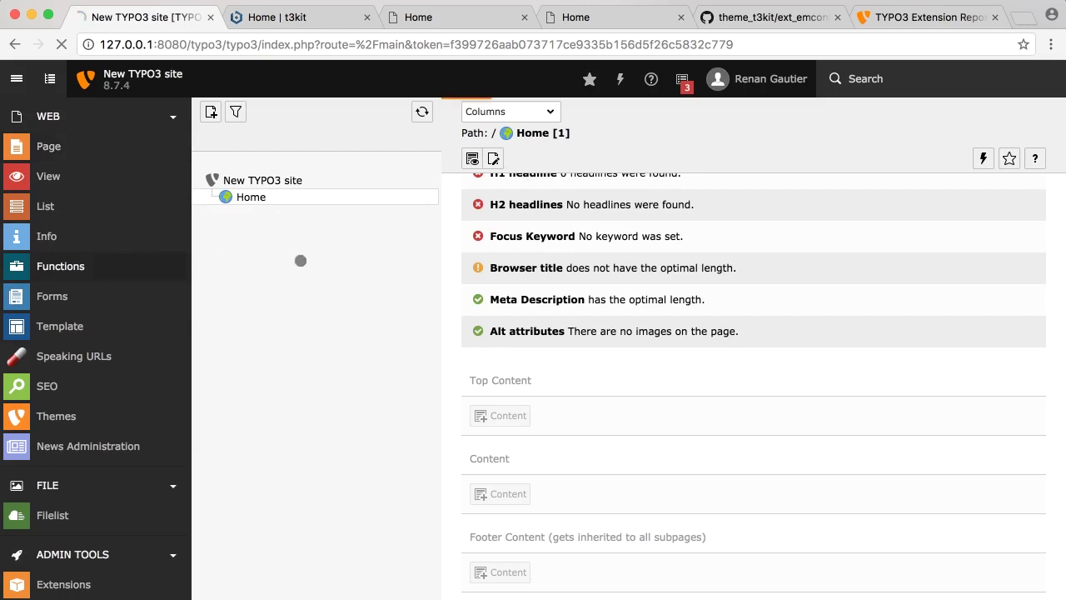
pyautogui.click(572, 306)
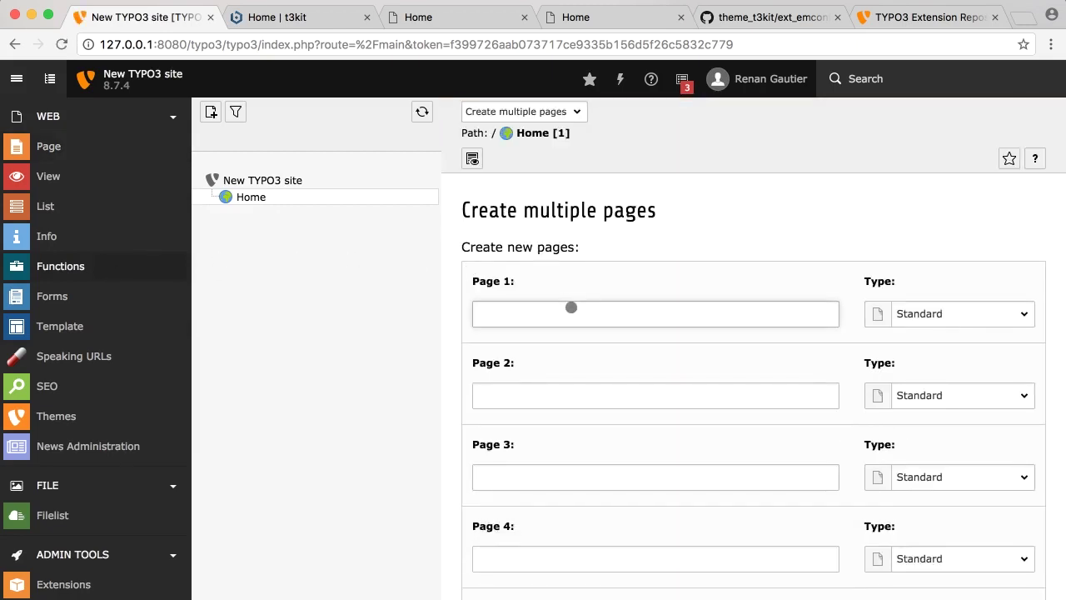
pyautogui.write('Accueil')
pyautogui.click(941, 313)
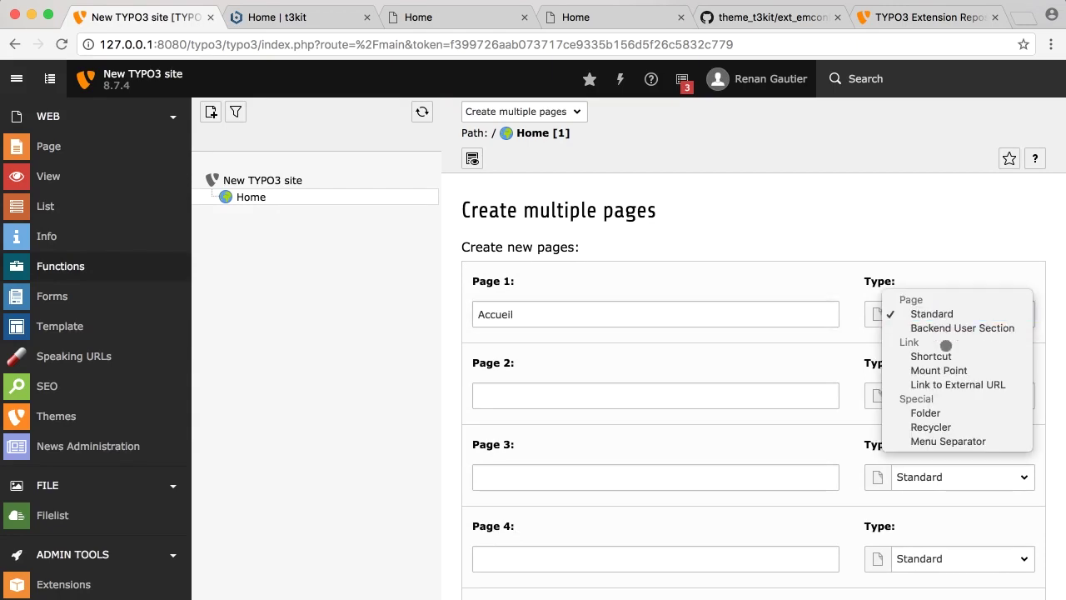
pyautogui.click(823, 345)
pyautogui.click(577, 403)
pyautogui.write('Co')
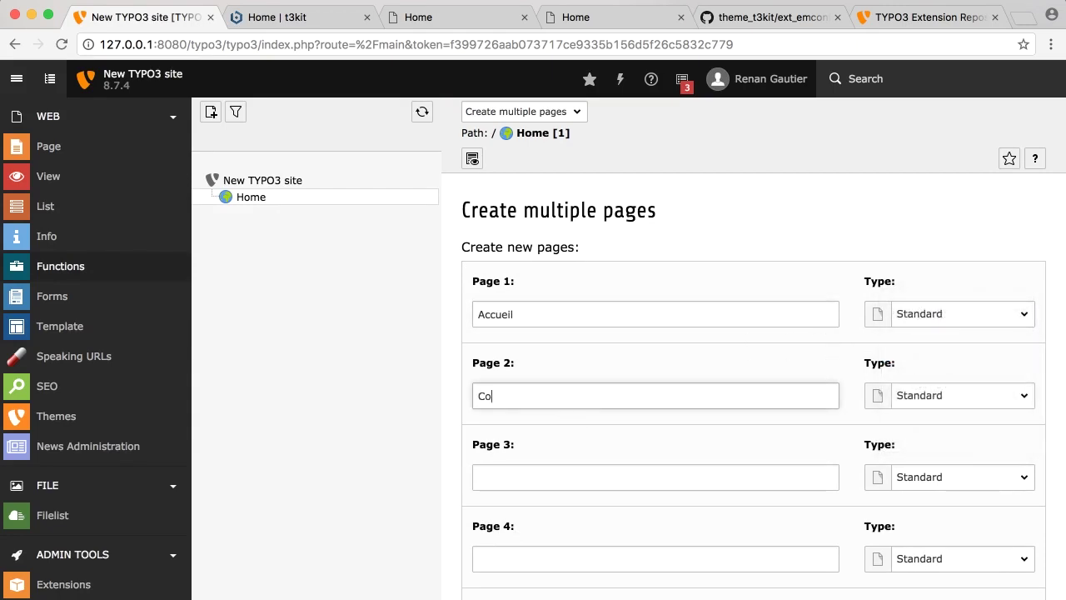
pyautogui.write('ntenu 1')
# Step: Name the third and fourth pages Contenu 2 and Contact, and create all the pages
pyautogui.press('Tab')
pyautogui.press('Tab')
pyautogui.write('Contenu 2')
pyautogui.press('Tab')
pyautogui.press('Tab')
pyautogui.write('Contact')
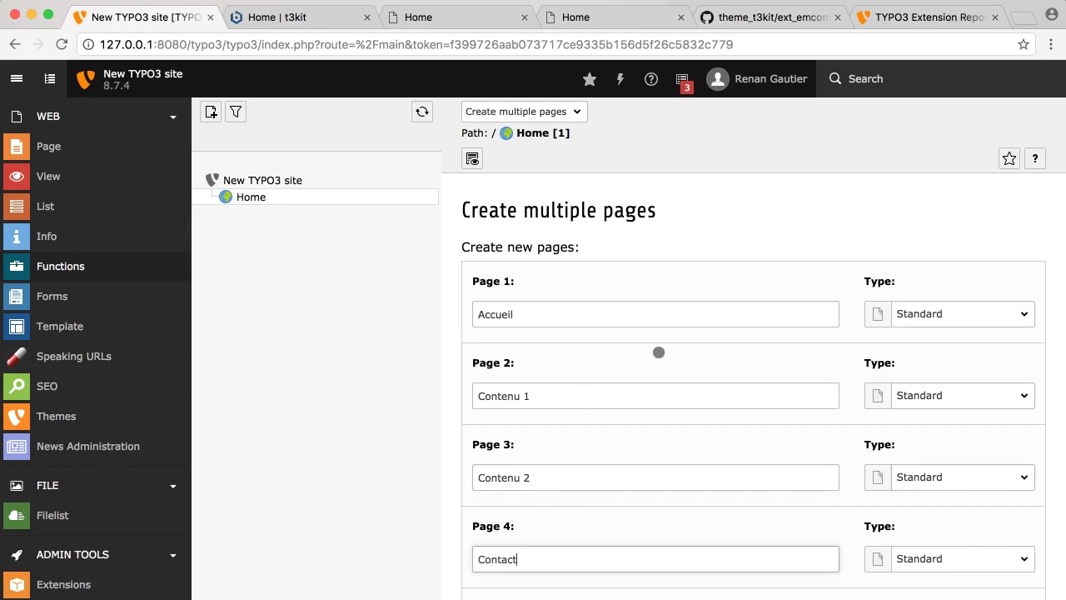
pyautogui.scroll(-5, 658, 353)
pyautogui.click(500, 574)
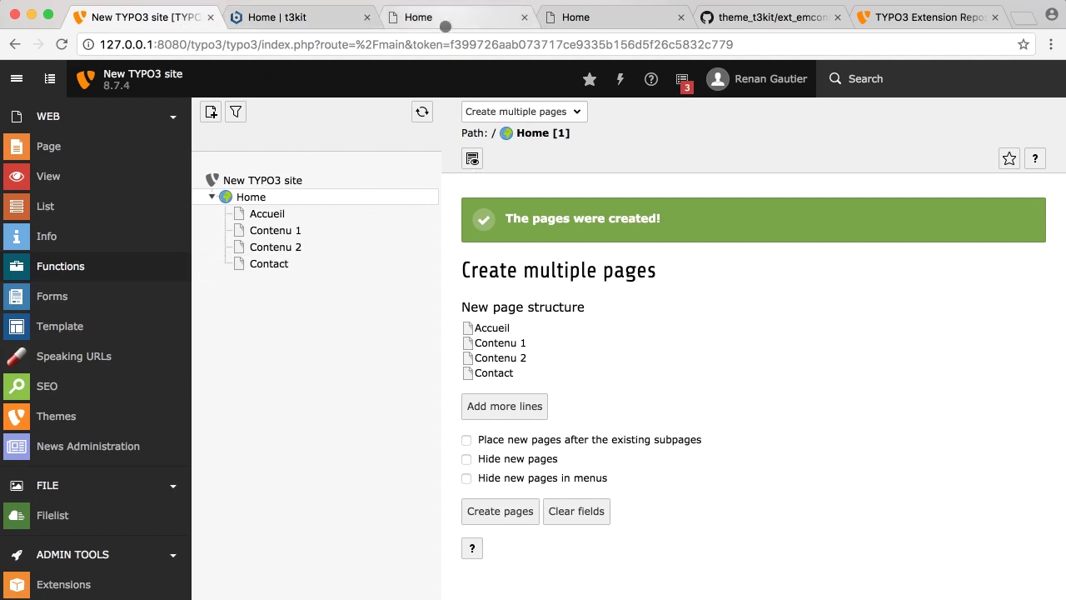
# Step: Check the navigation menu on the frontend Home page, try its Contenu 1 link and go back
pyautogui.click(278, 18)
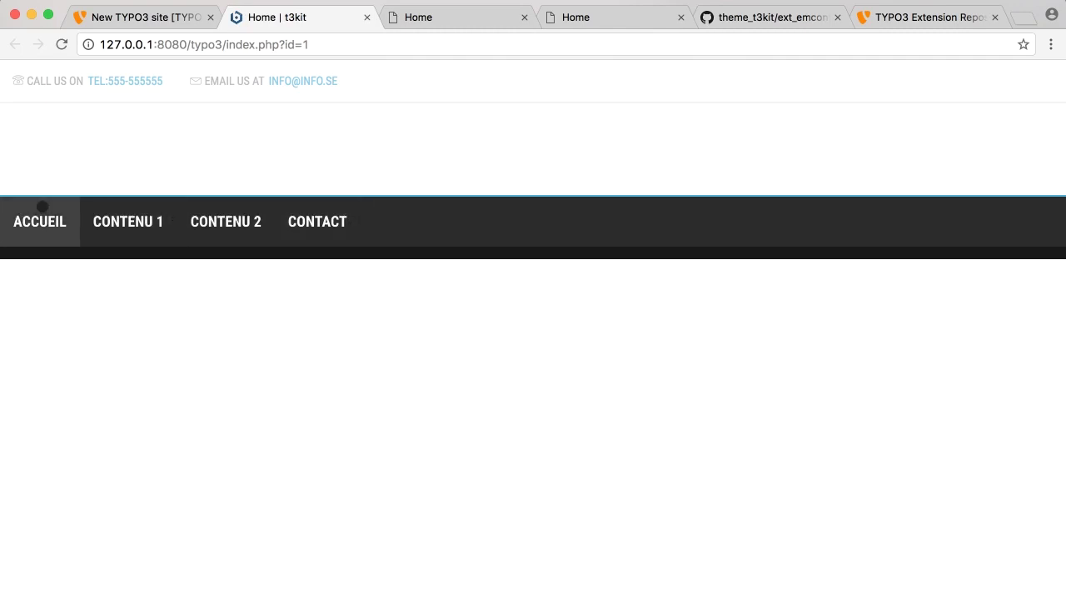
pyautogui.click(130, 223)
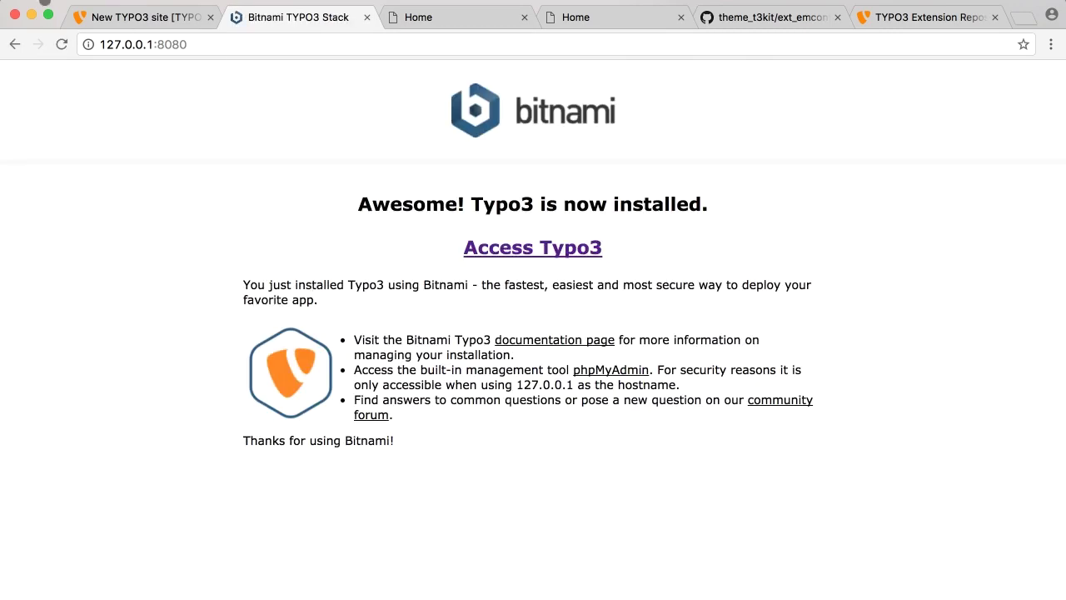
pyautogui.click(14, 43)
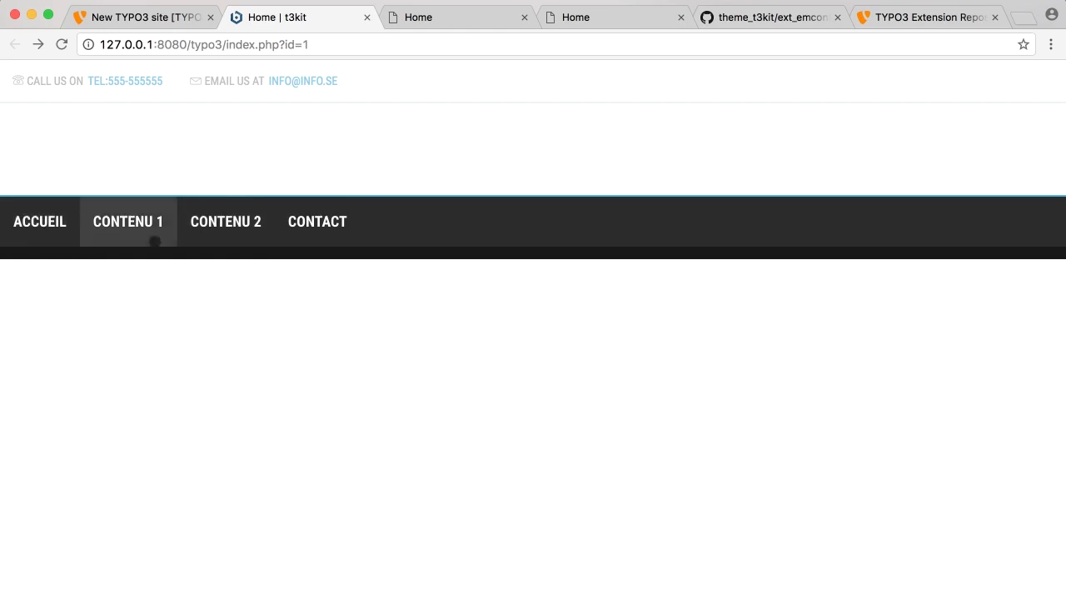
# Step: Return to the TYPO3 backend, open the Home page's content and add a Text & Images element in the Content column
pyautogui.click(162, 16)
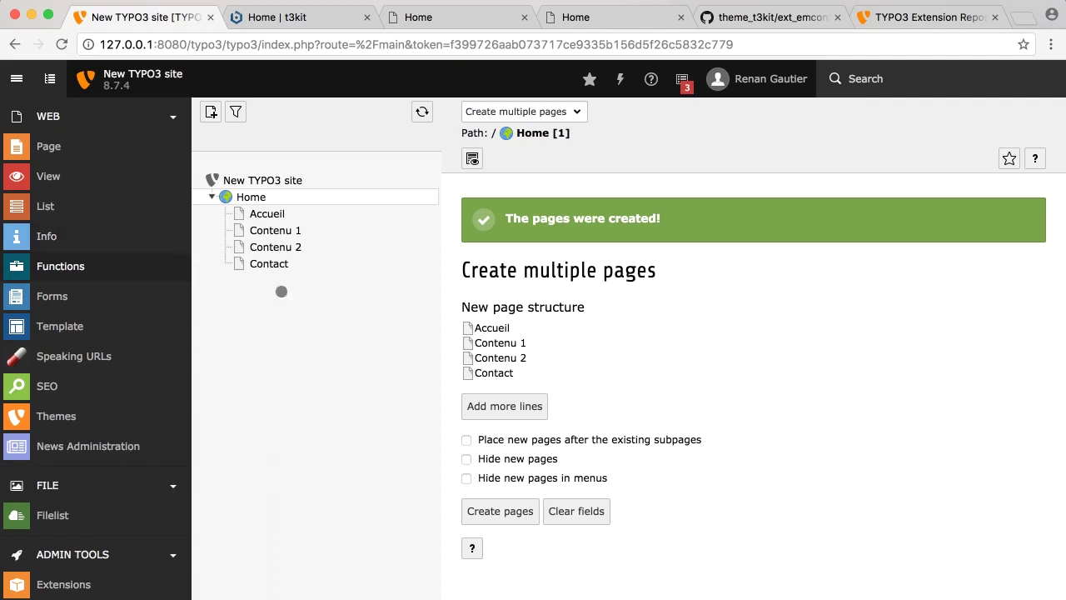
pyautogui.click(48, 148)
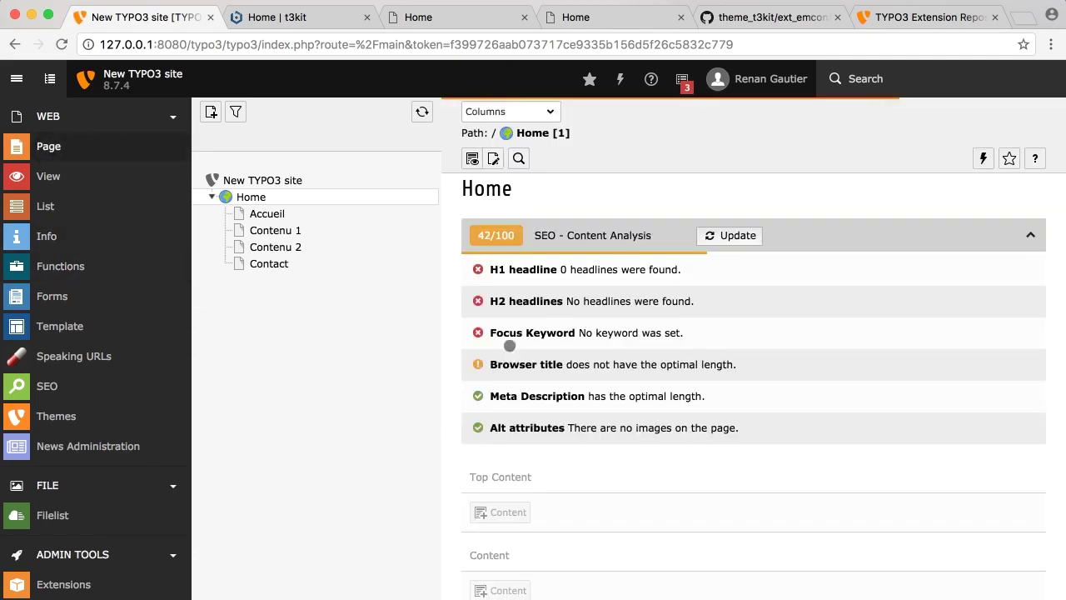
pyautogui.scroll(-4, 638, 552)
pyautogui.click(508, 496)
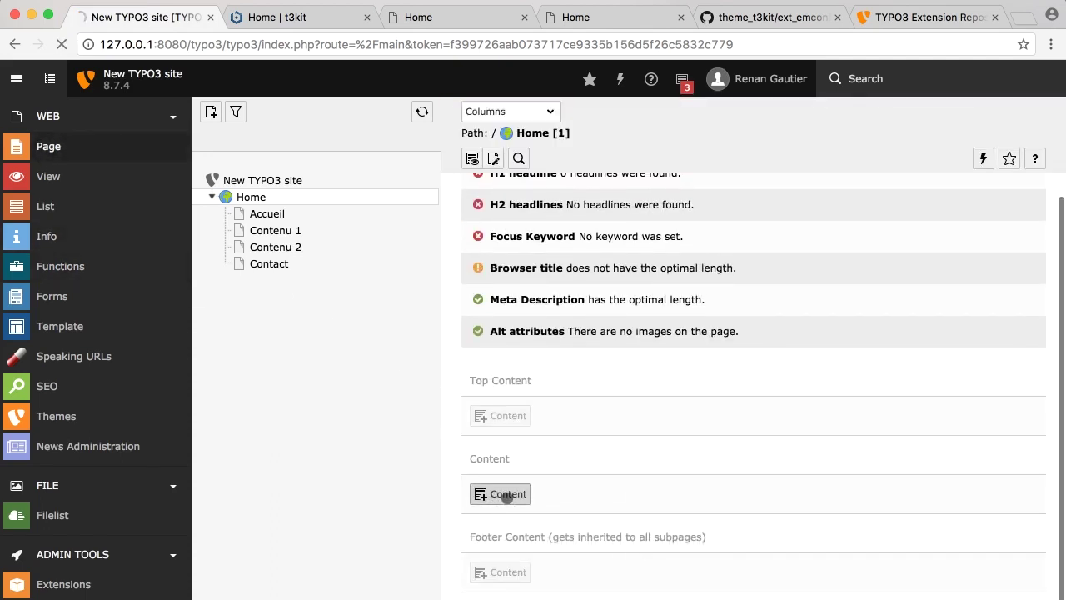
pyautogui.scroll(-1, 775, 405)
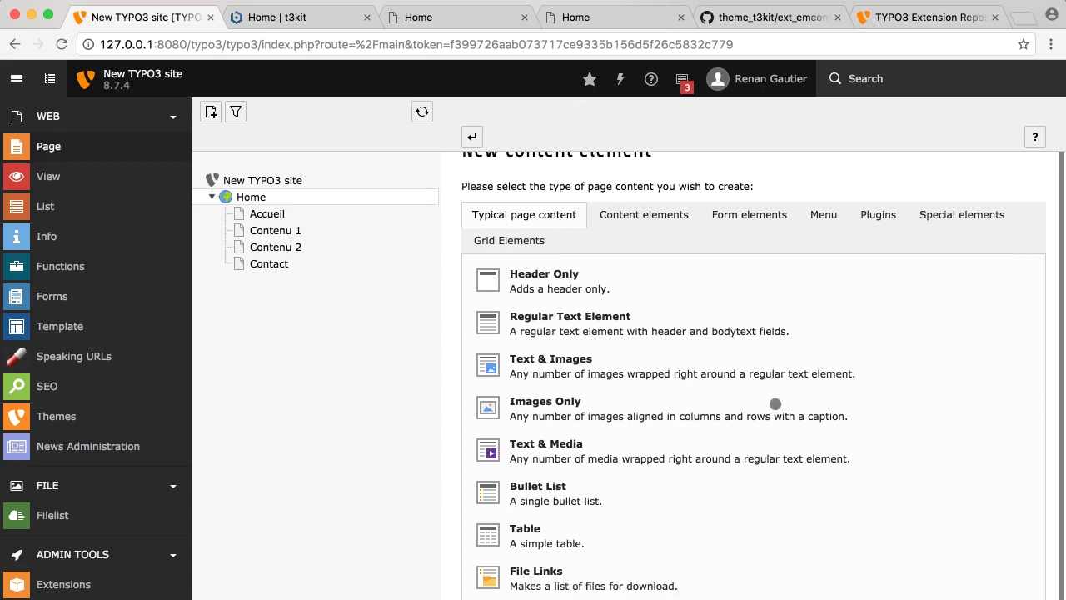
pyautogui.click(559, 360)
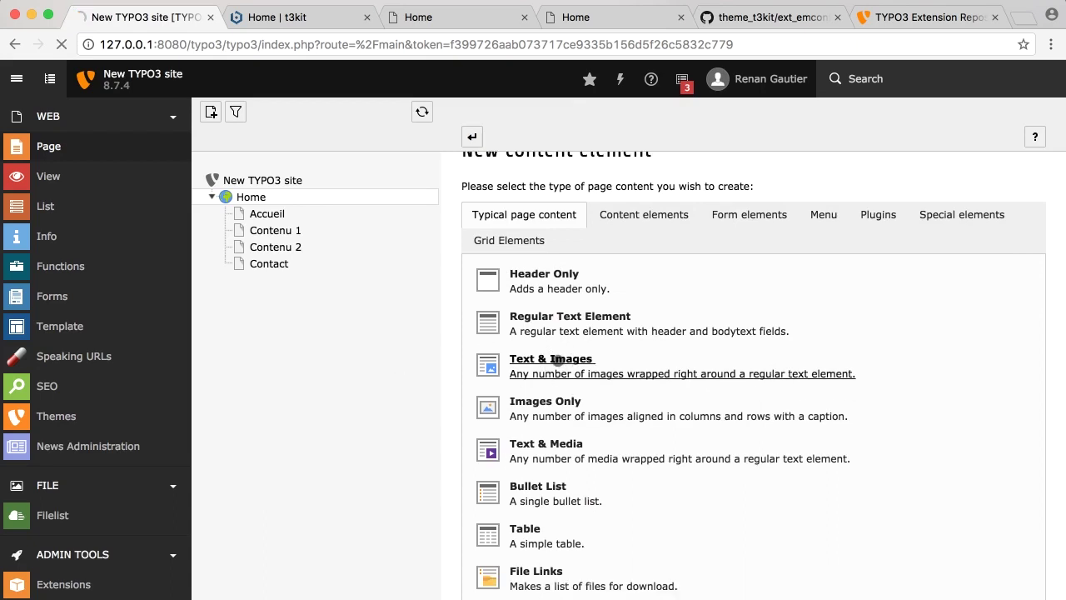
# Step: Change the new content element's type to Text & Media and accept the form refresh
pyautogui.scroll(-4, 720, 473)
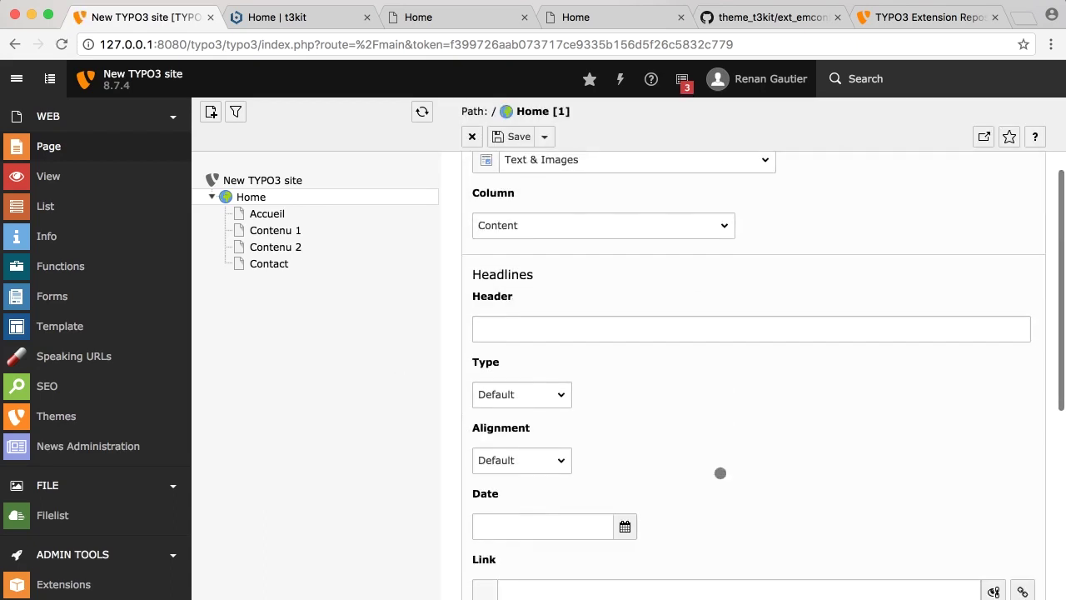
pyautogui.scroll(1, 719, 474)
pyautogui.click(749, 209)
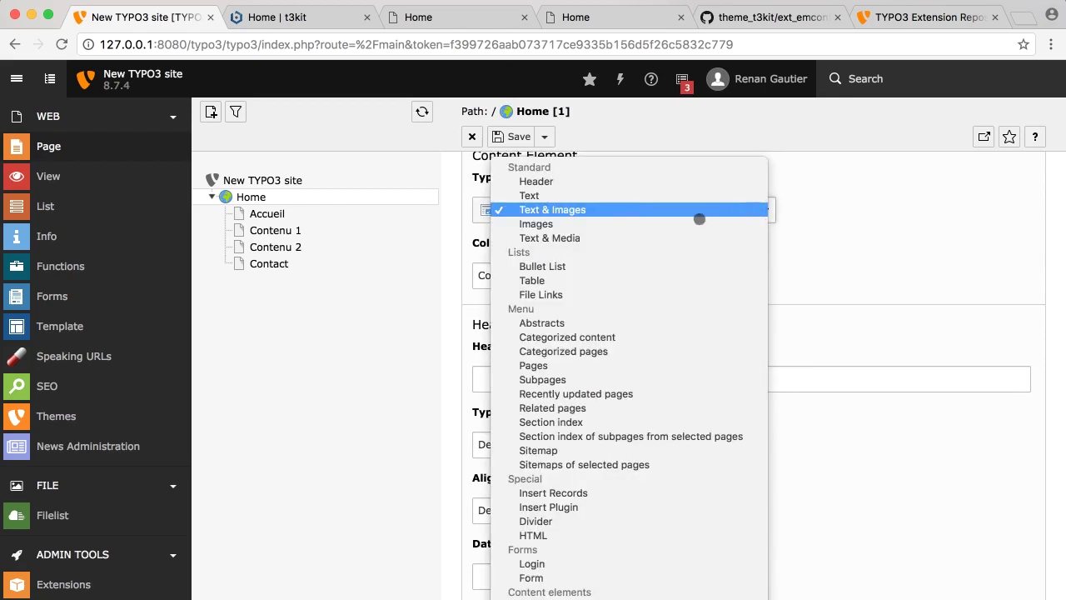
pyautogui.click(572, 238)
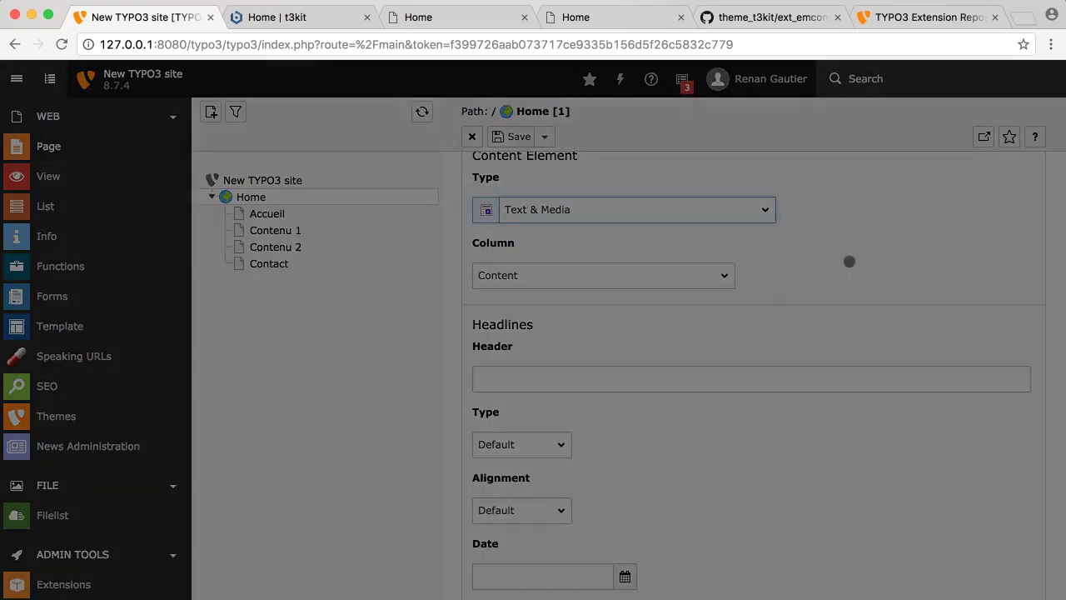
pyautogui.click(753, 400)
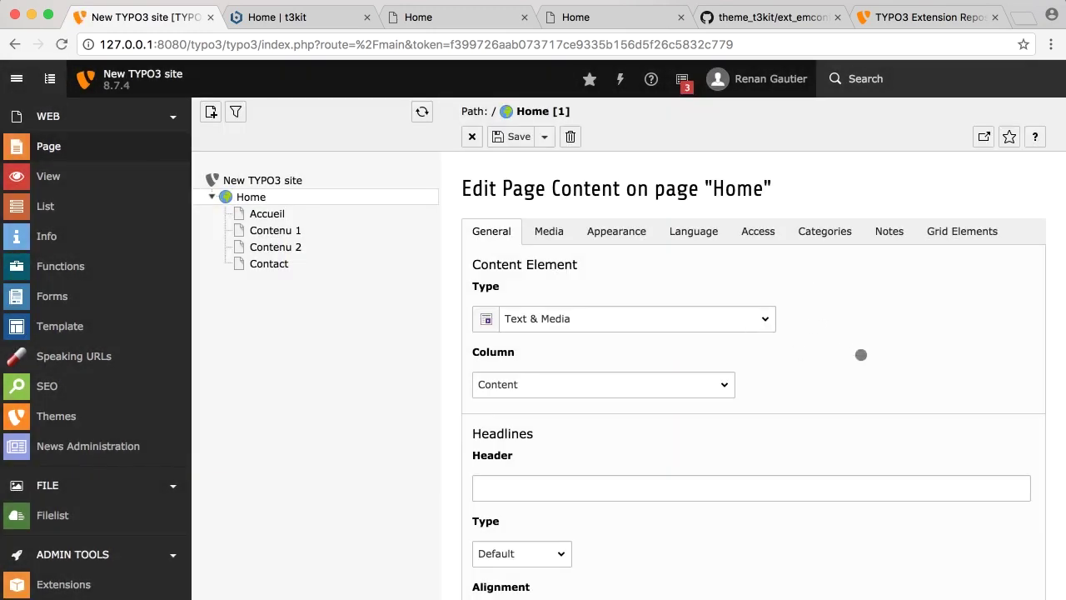
pyautogui.click(763, 319)
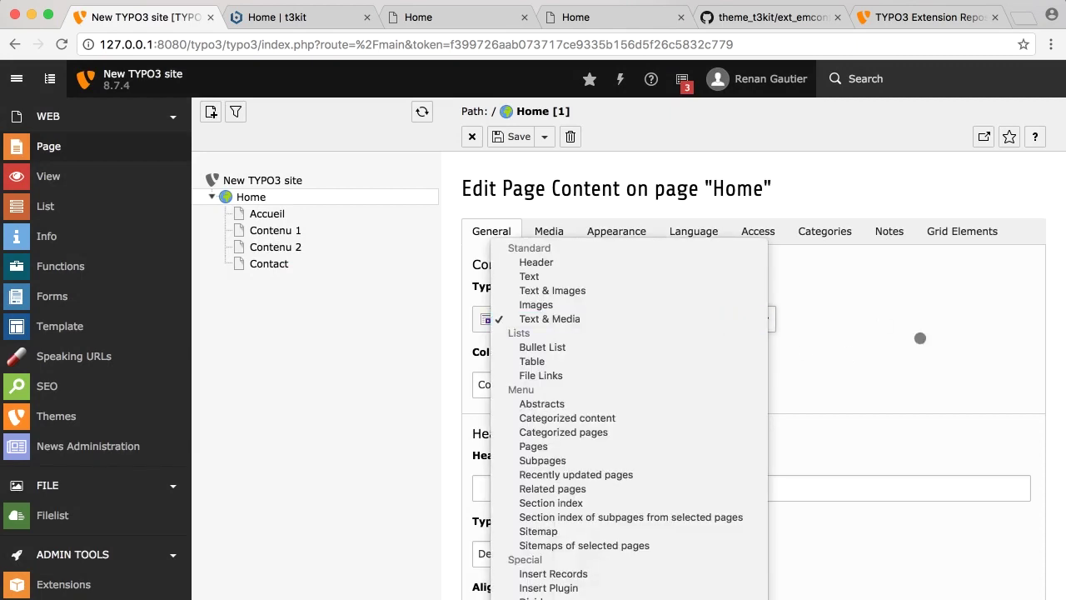
pyautogui.click(864, 327)
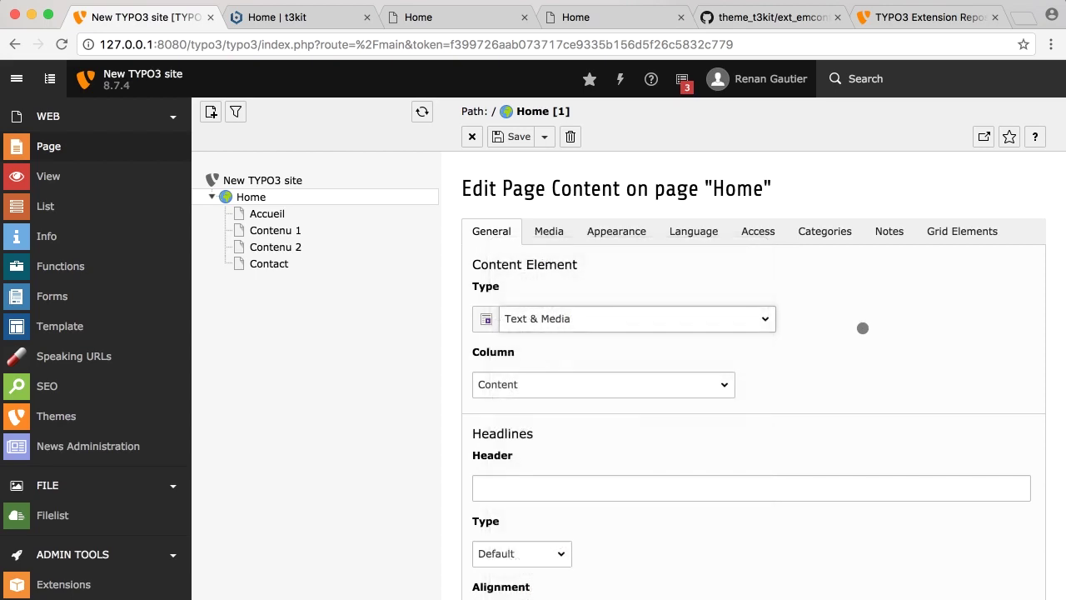
pyautogui.click(863, 328)
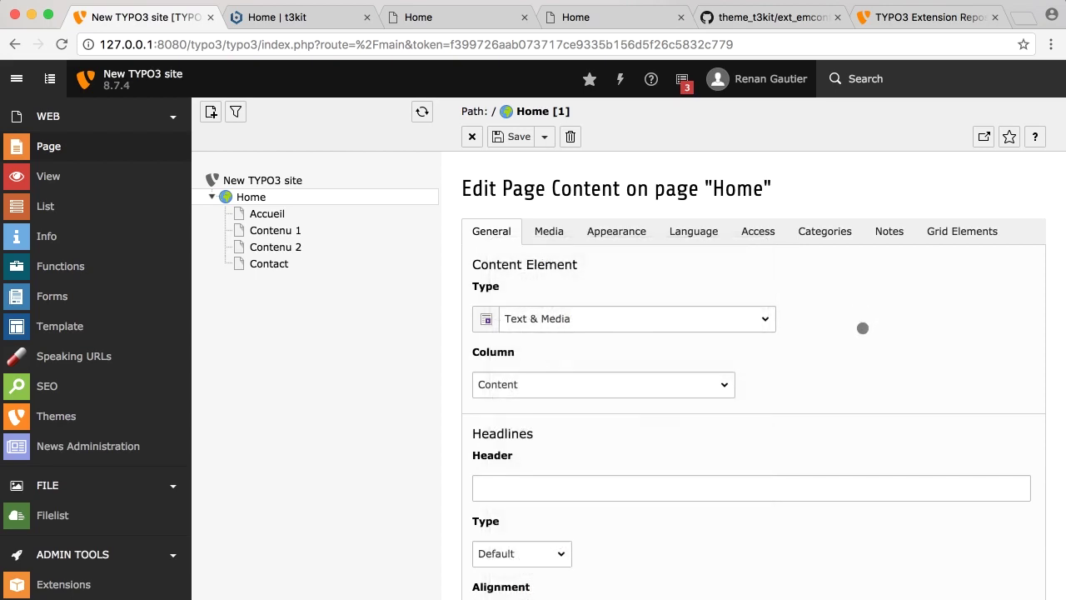
pyautogui.click(617, 317)
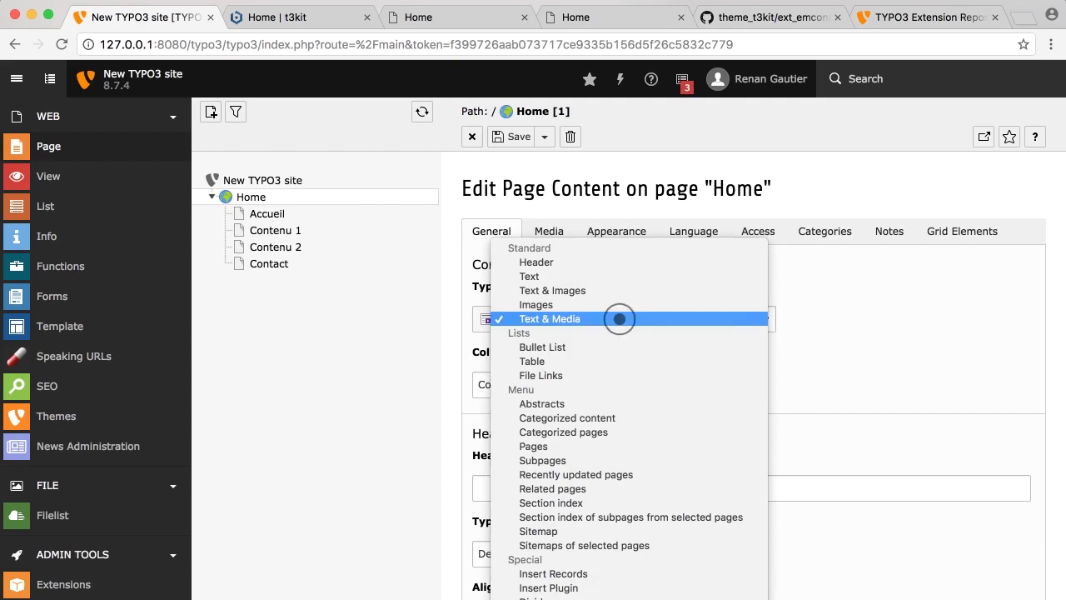
pyautogui.click(834, 335)
# Step: Place the cursor in the empty Text editor of the Text & Media element
pyautogui.scroll(-5, 835, 375)
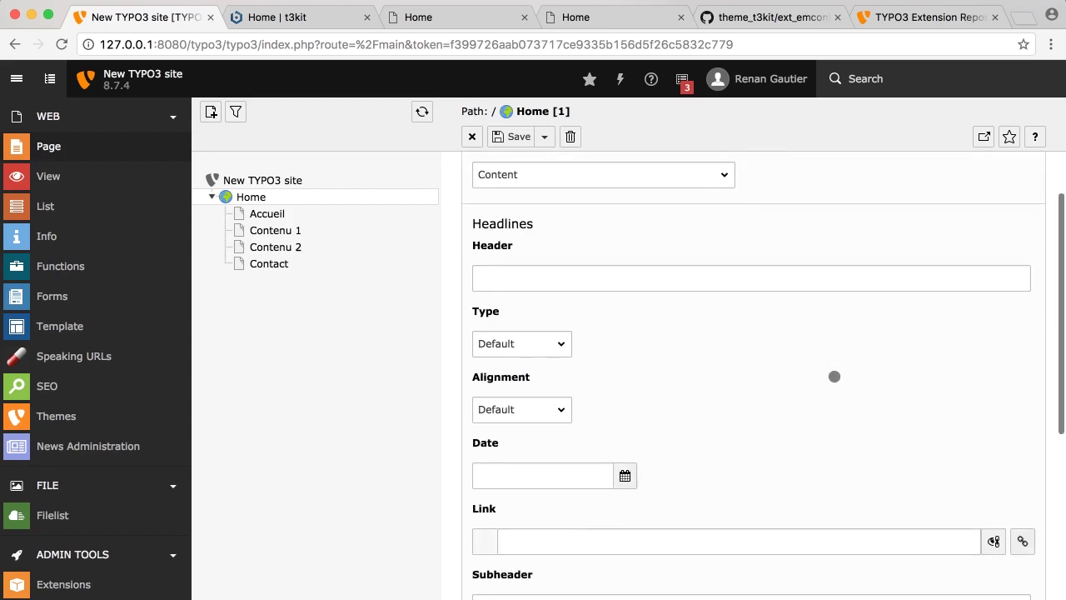
pyautogui.scroll(-3, 850, 311)
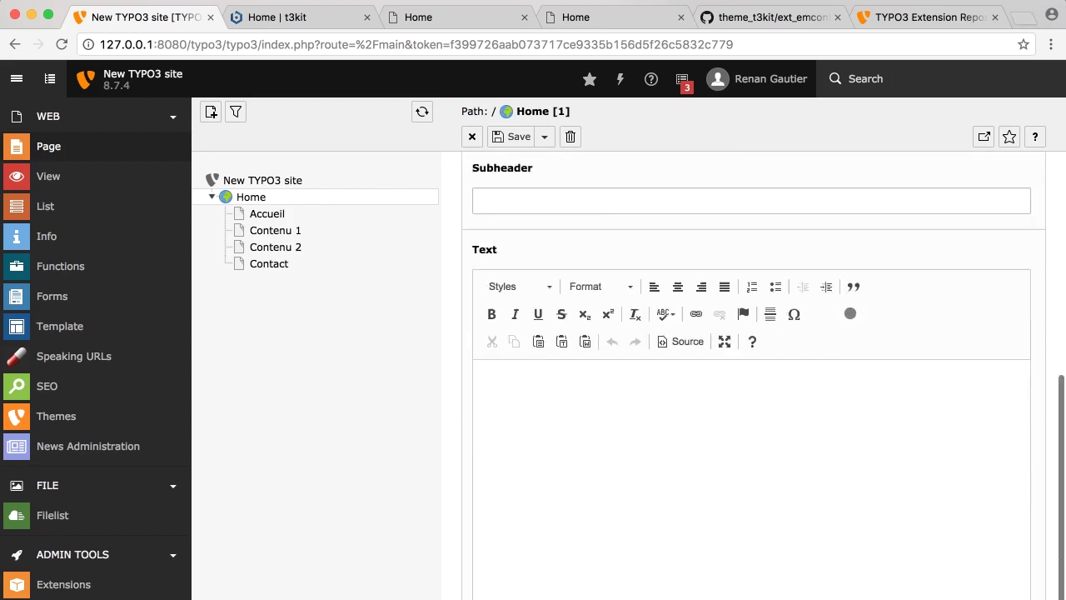
pyautogui.click(697, 464)
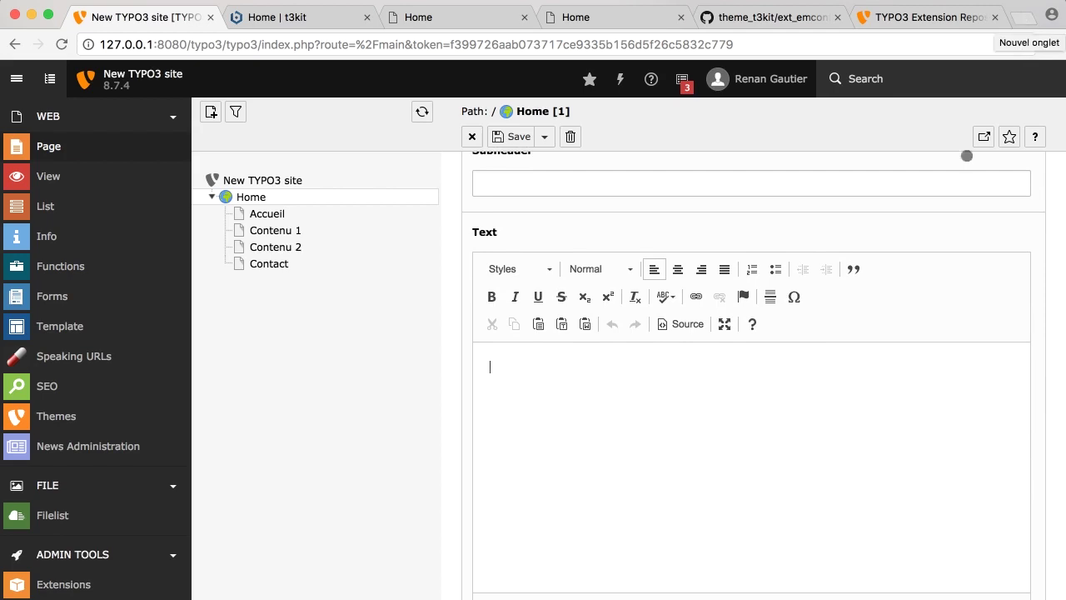
pyautogui.scroll(-1, 800, 447)
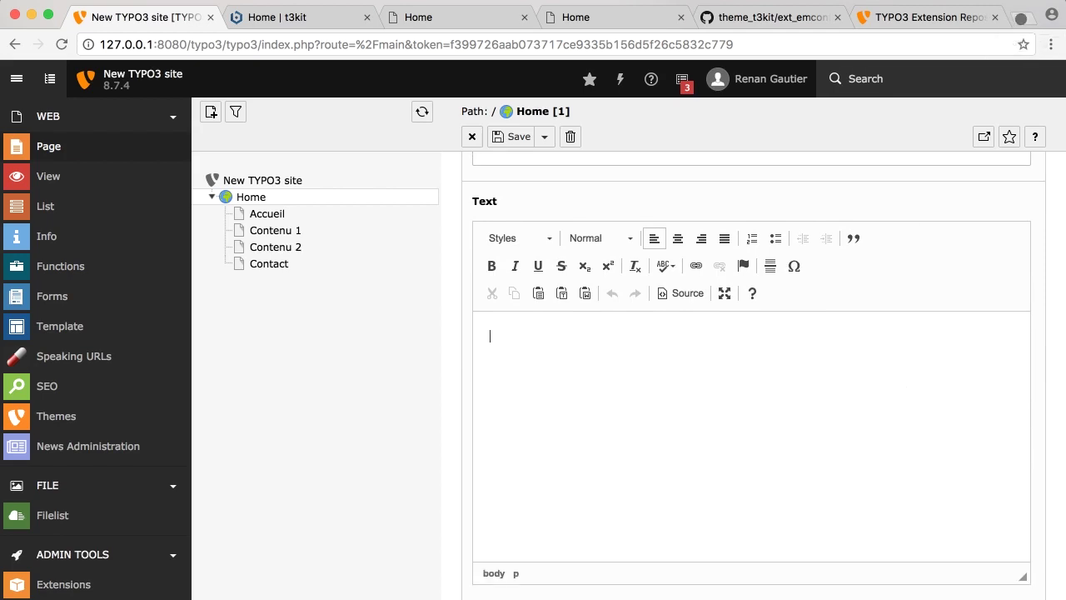
# Step: Open the placeholder text generator faux-texte.com in a new browser tab
pyautogui.click(1022, 19)
pyautogui.write('fa')
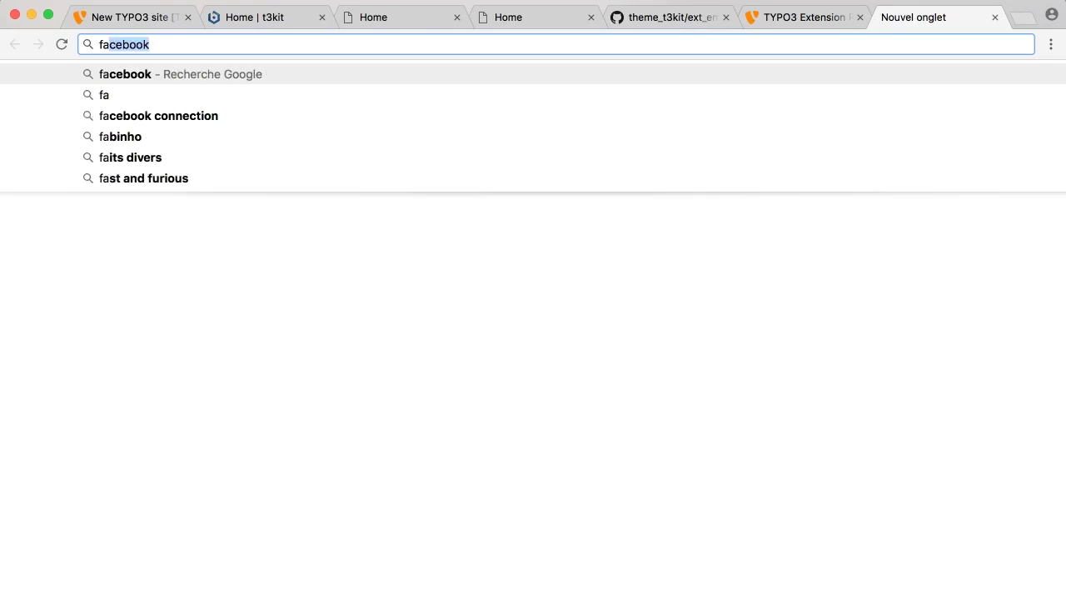
pyautogui.write('ux-te')
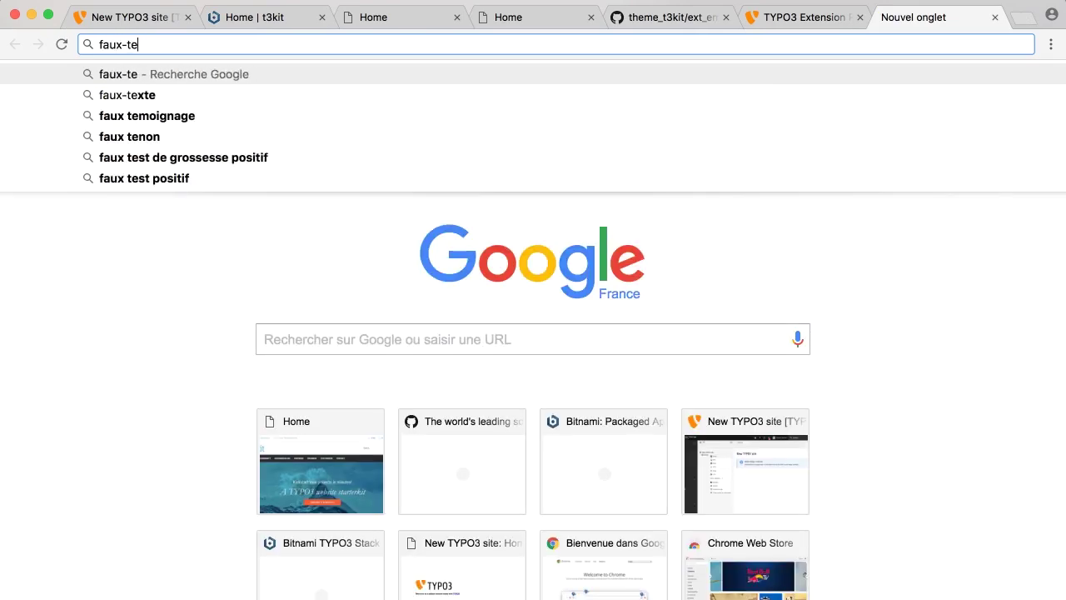
pyautogui.write('xte.c')
pyautogui.press('BackSpace')
pyautogui.write('.com')
pyautogui.press('Return')
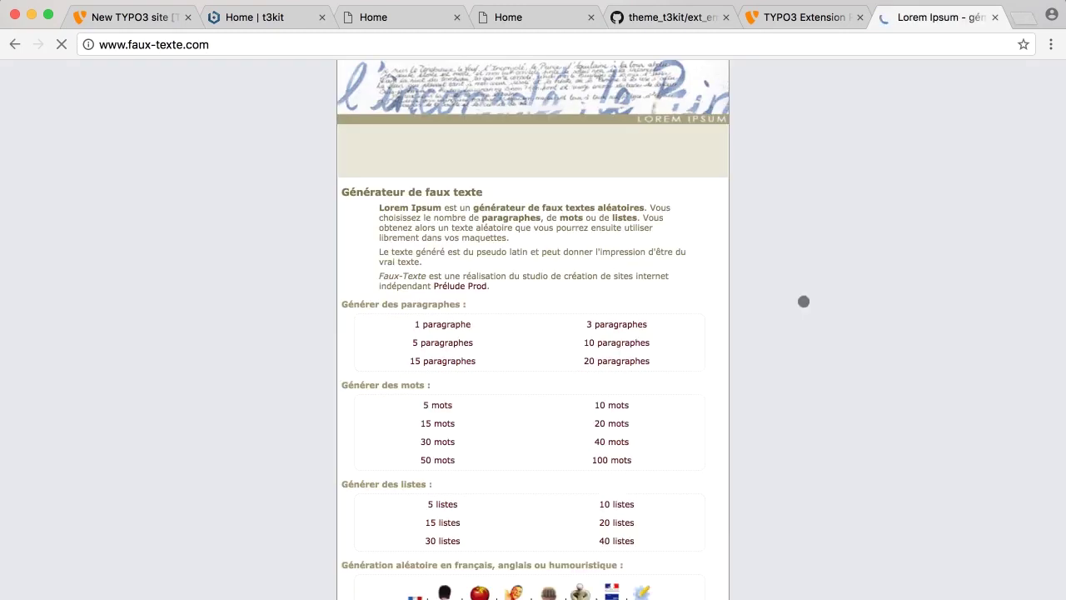
# Step: Generate a 100-word Lorem Ipsum text, copy it with the site's copy function and return to the element's Text editor
pyautogui.click(610, 459)
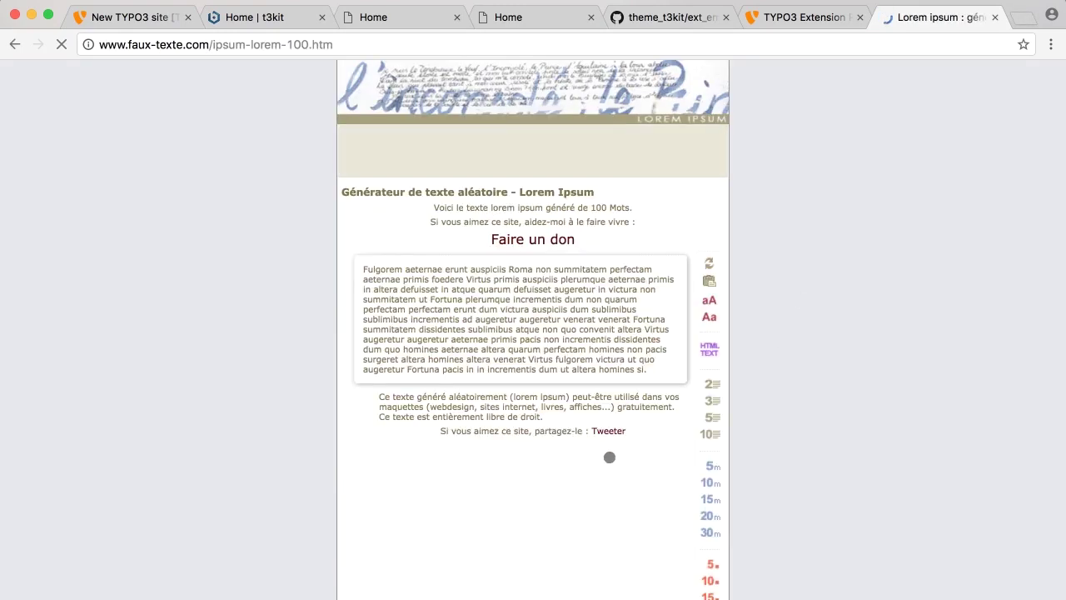
pyautogui.click(709, 280)
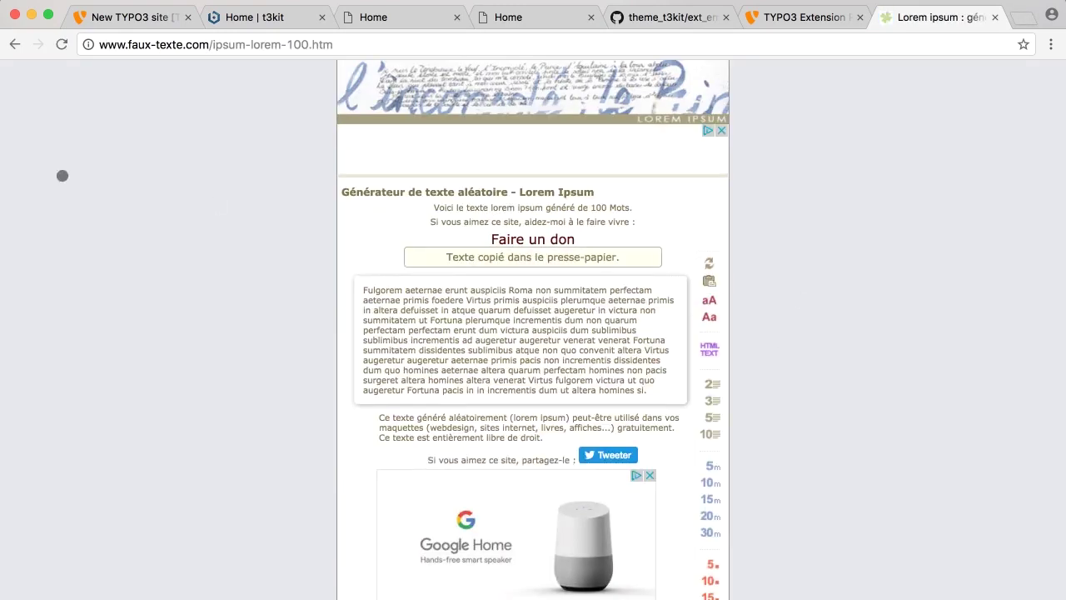
pyautogui.click(161, 18)
pyautogui.click(647, 473)
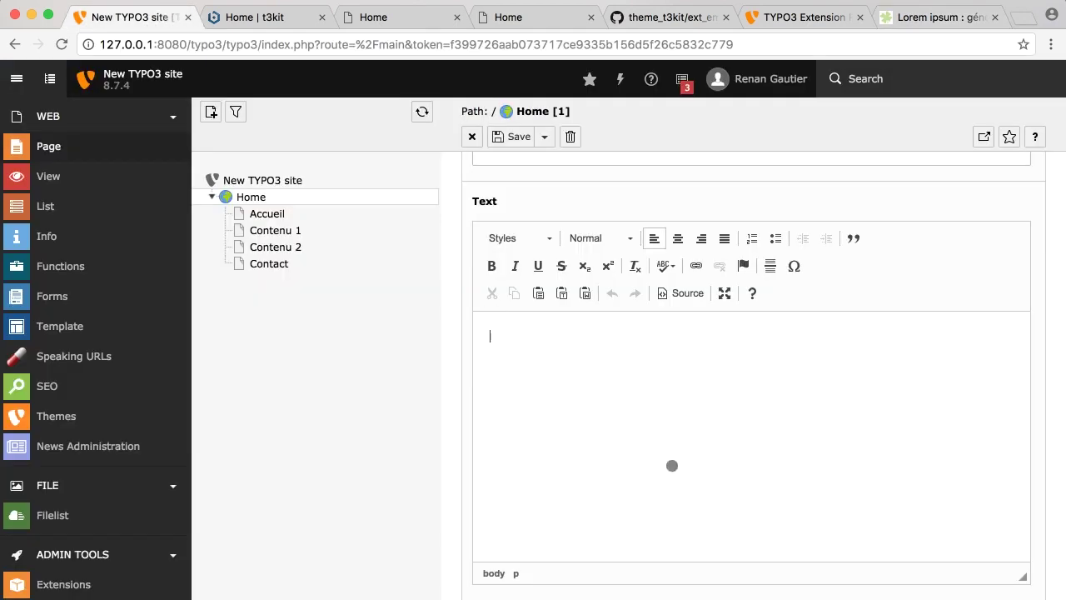
# Step: Select and copy the whole generated paragraph, paste it into the element's Text field on Home and save the element
pyautogui.click(930, 16)
pyautogui.moveTo(658, 369); pyautogui.dragTo(334, 261)
pyautogui.press('super+c')
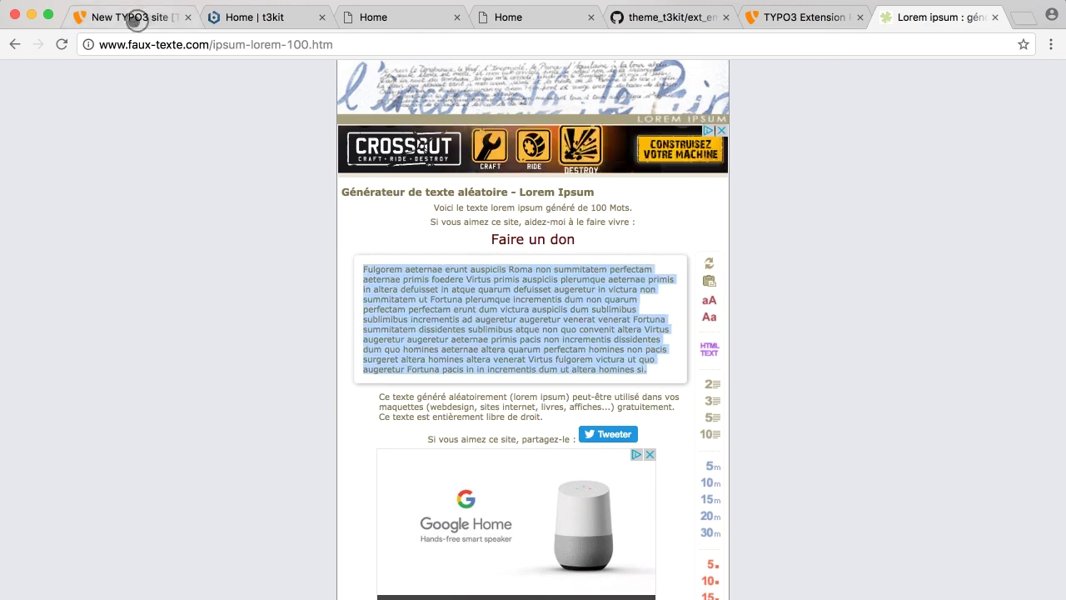
pyautogui.click(138, 17)
pyautogui.press('super+v')
pyautogui.click(517, 137)
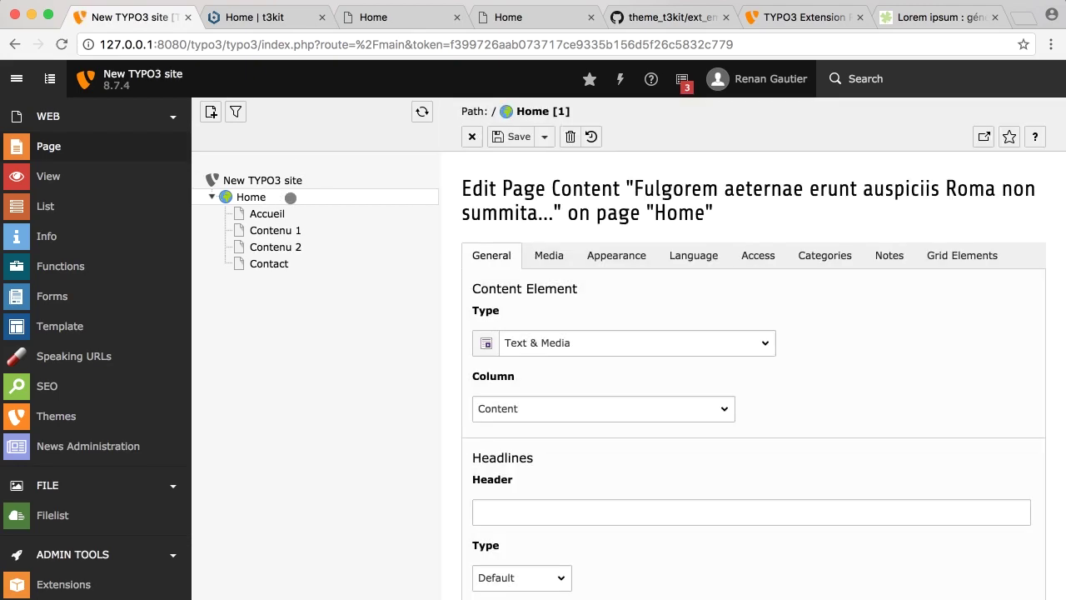
# Step: Show the Home page in the frontend and check how the inserted paragraph is displayed
pyautogui.rightClick(291, 197)
pyautogui.click(347, 215)
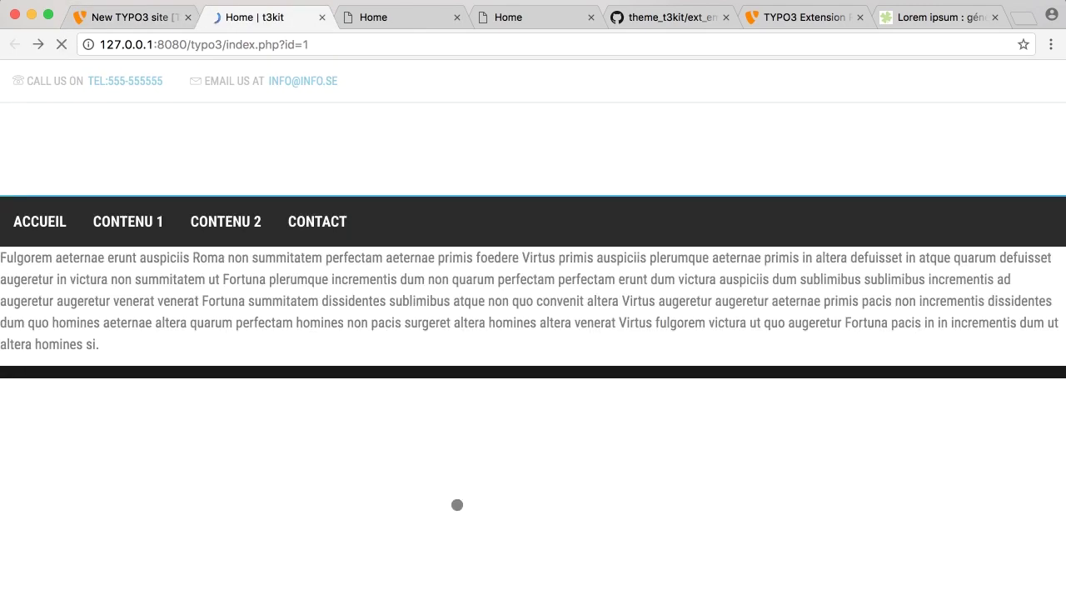
pyautogui.tripleClick(145, 346)
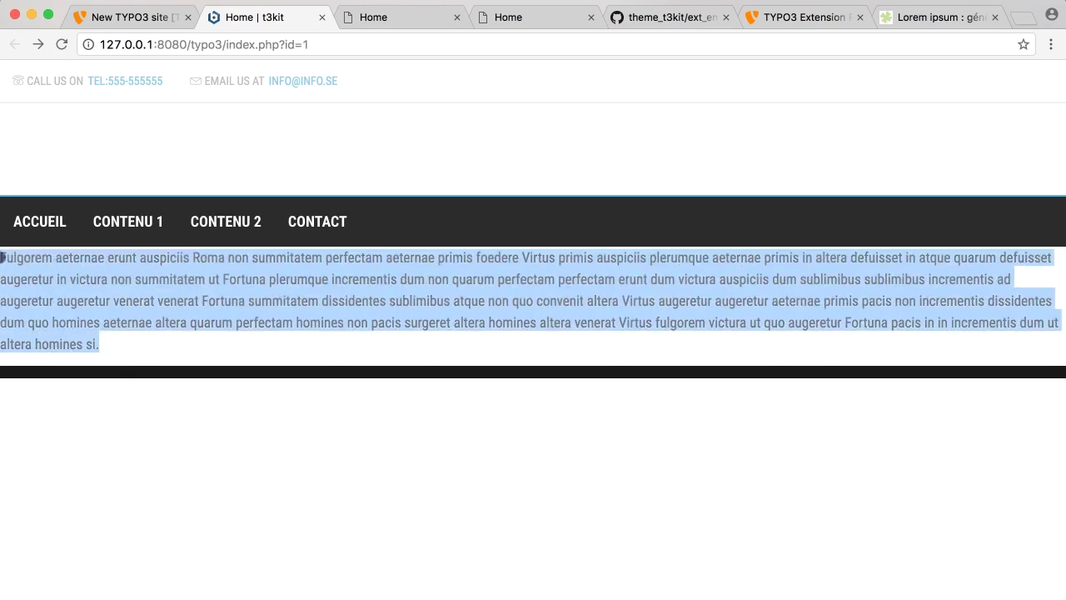
pyautogui.click(300, 404)
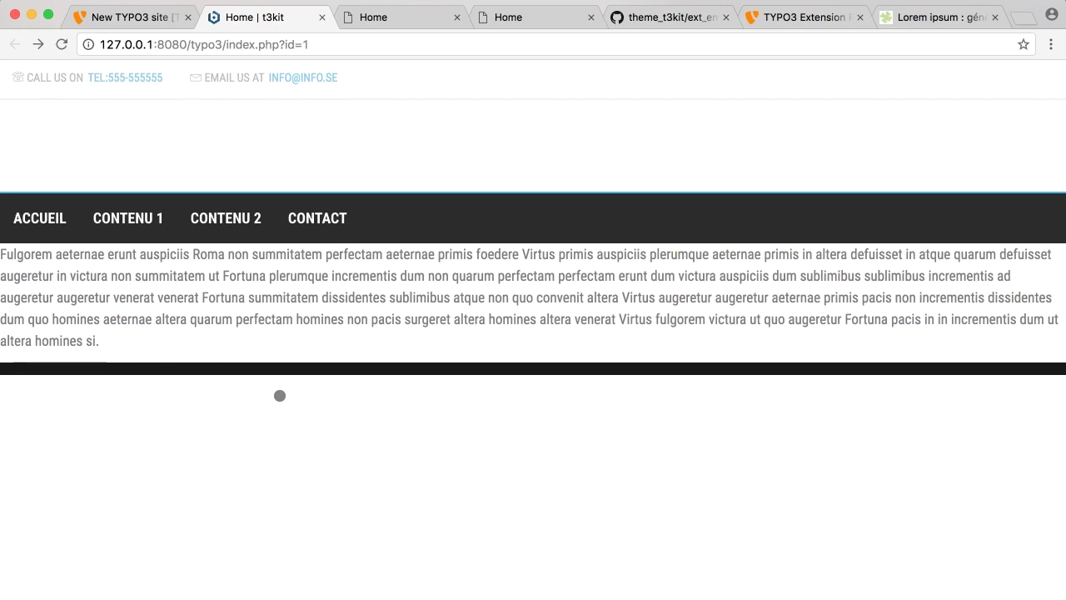
# Step: Return to the backend and review the saved element's available types, headline fields and text
pyautogui.click(104, 19)
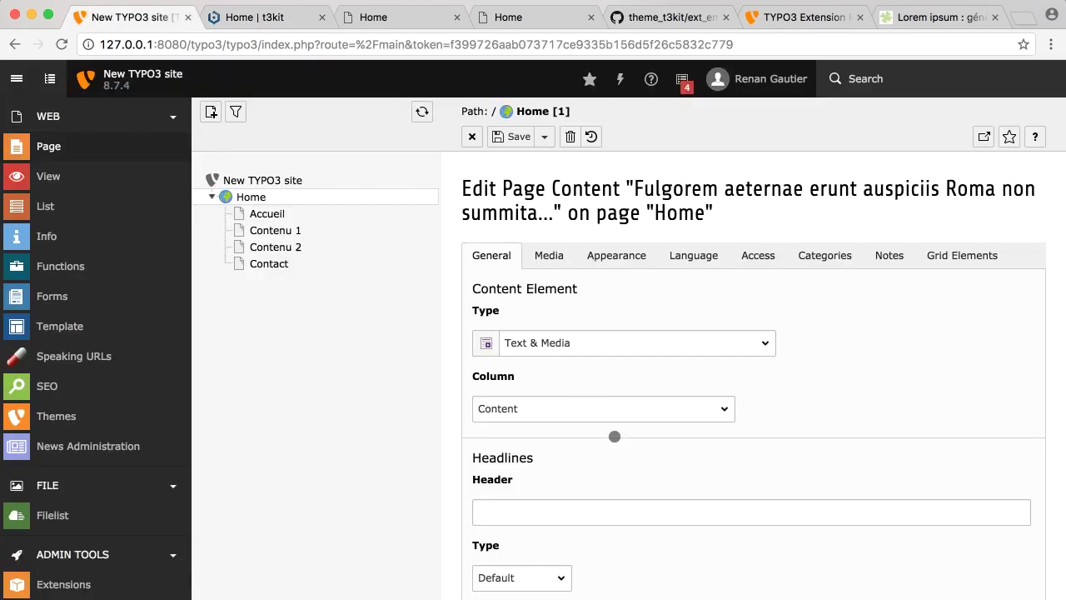
pyautogui.scroll(-3, 564, 330)
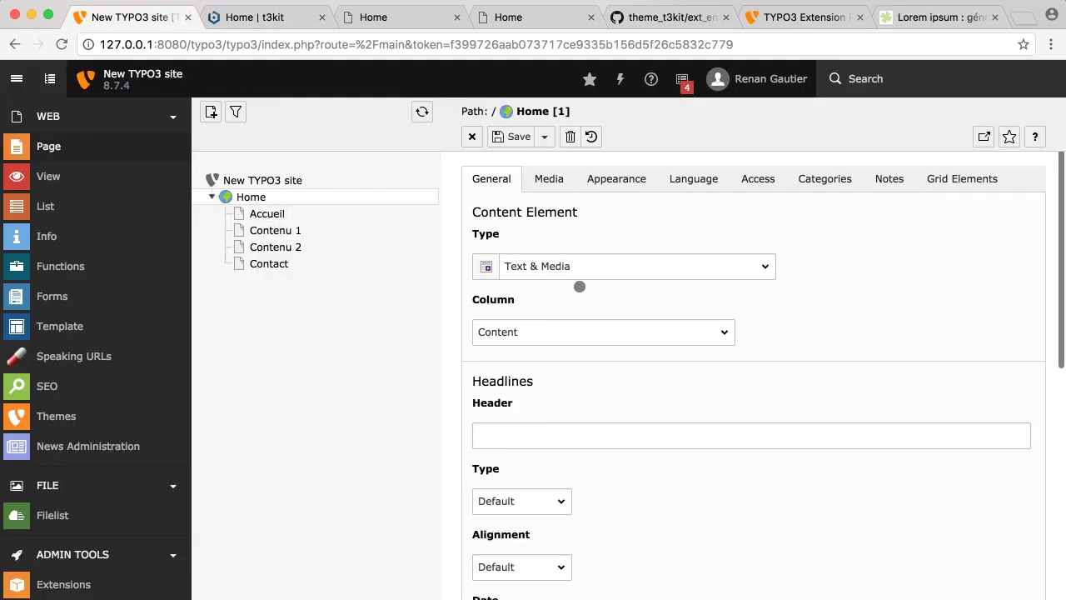
pyautogui.scroll(-5, 579, 287)
pyautogui.scroll(6, 596, 361)
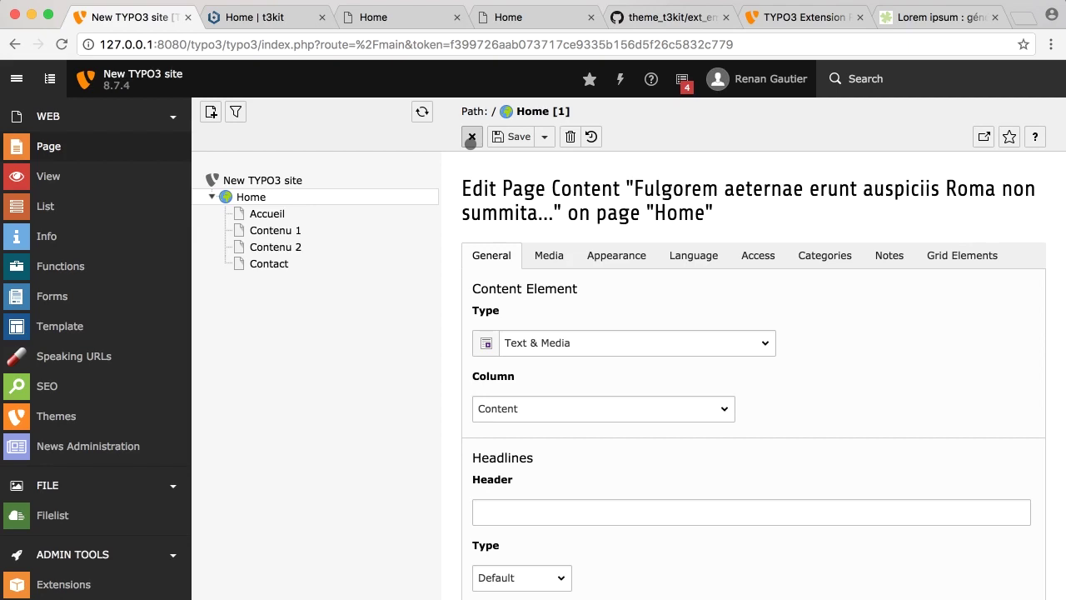
pyautogui.click(762, 343)
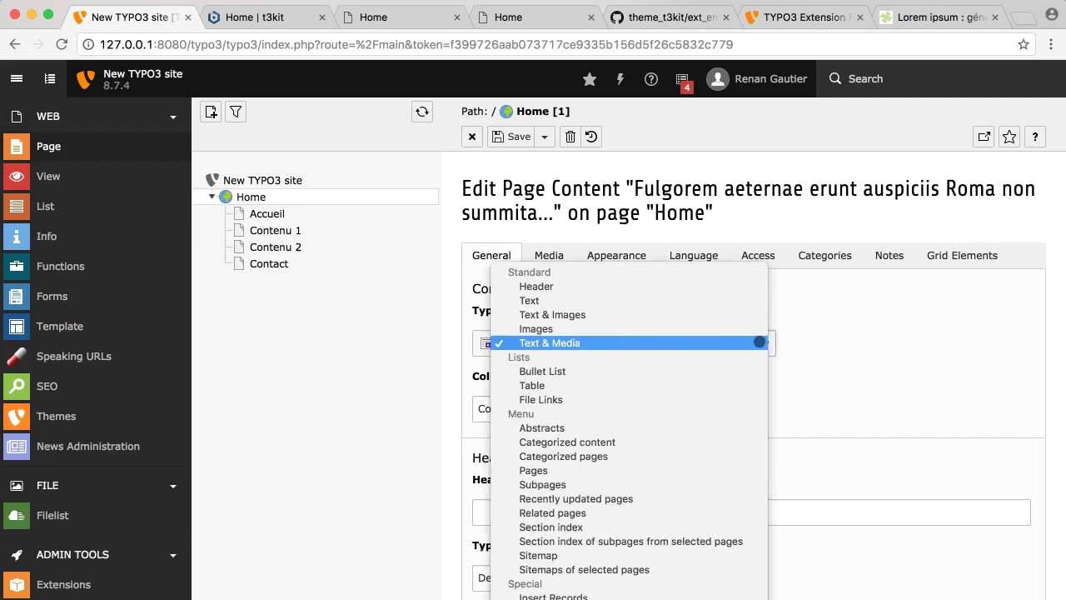
pyautogui.click(838, 356)
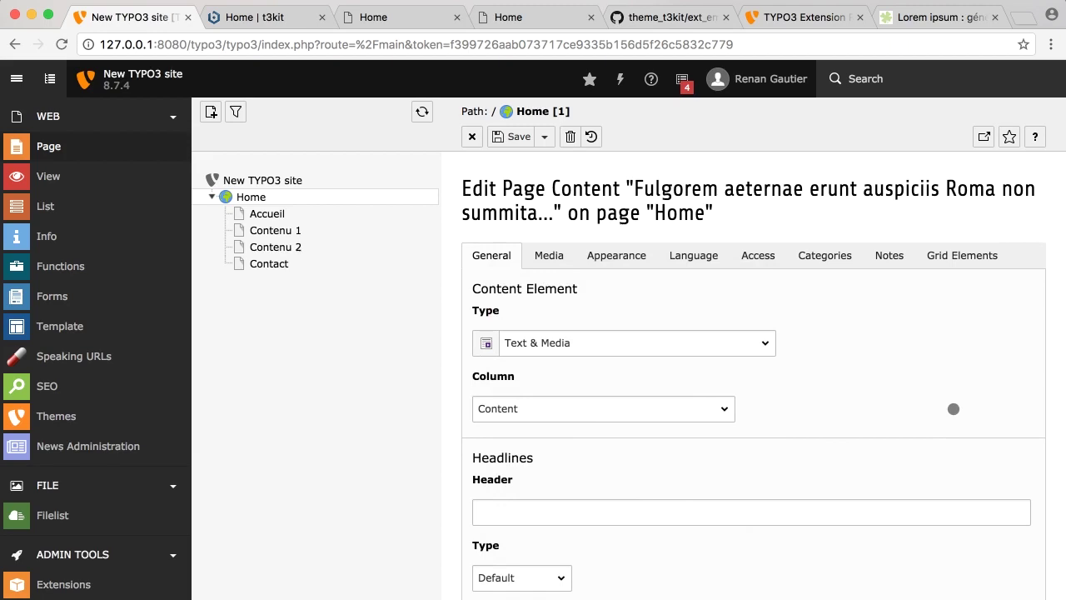
pyautogui.scroll(-5, 984, 453)
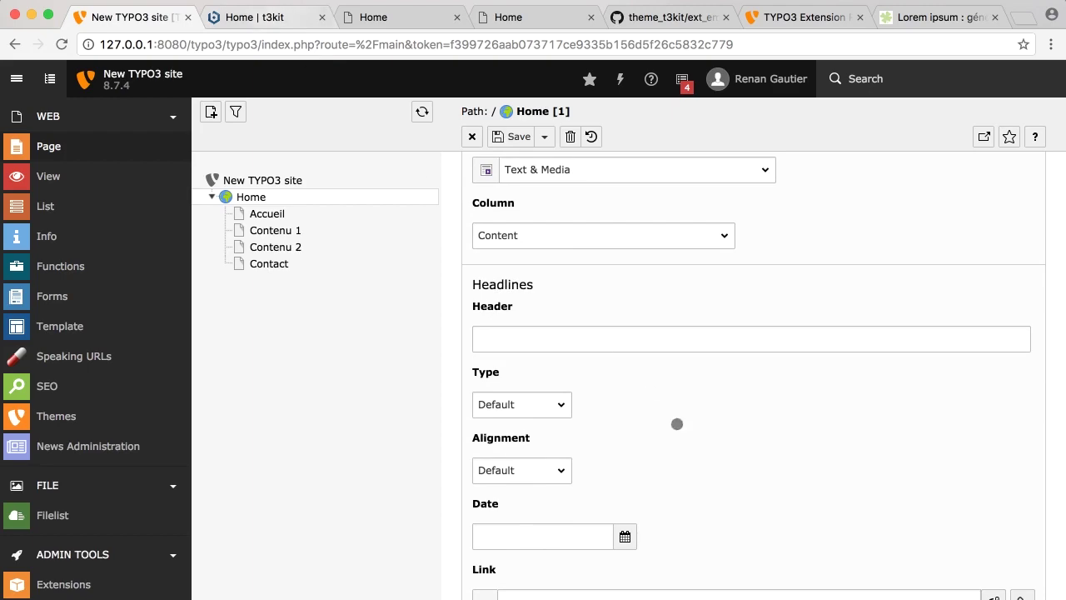
pyautogui.scroll(-10, 678, 423)
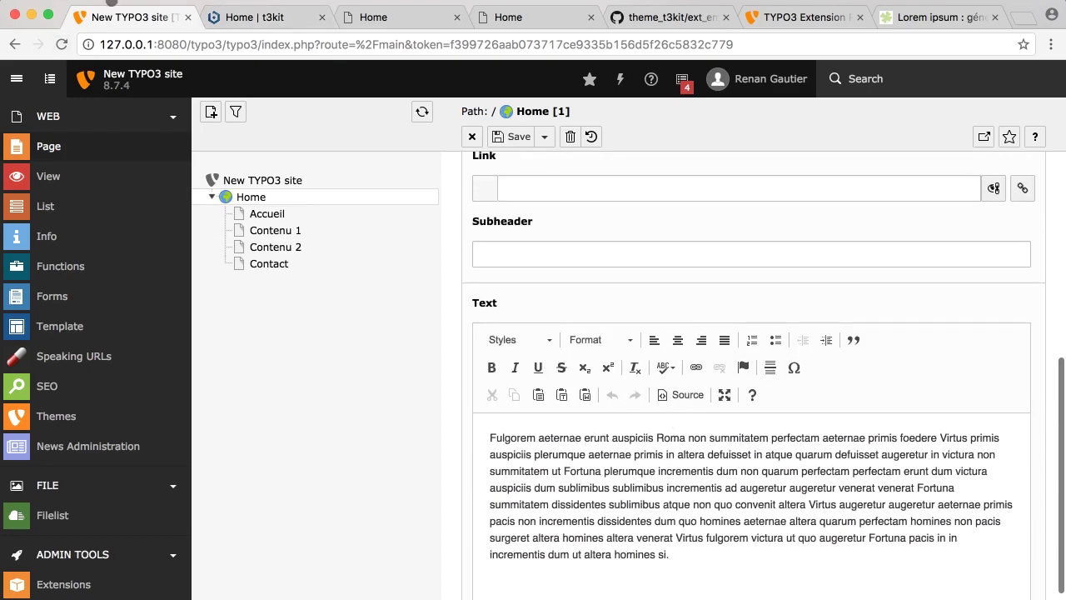
# Step: Check the paragraph's full-width display on the frontend Home page and return to the backend element
pyautogui.click(255, 16)
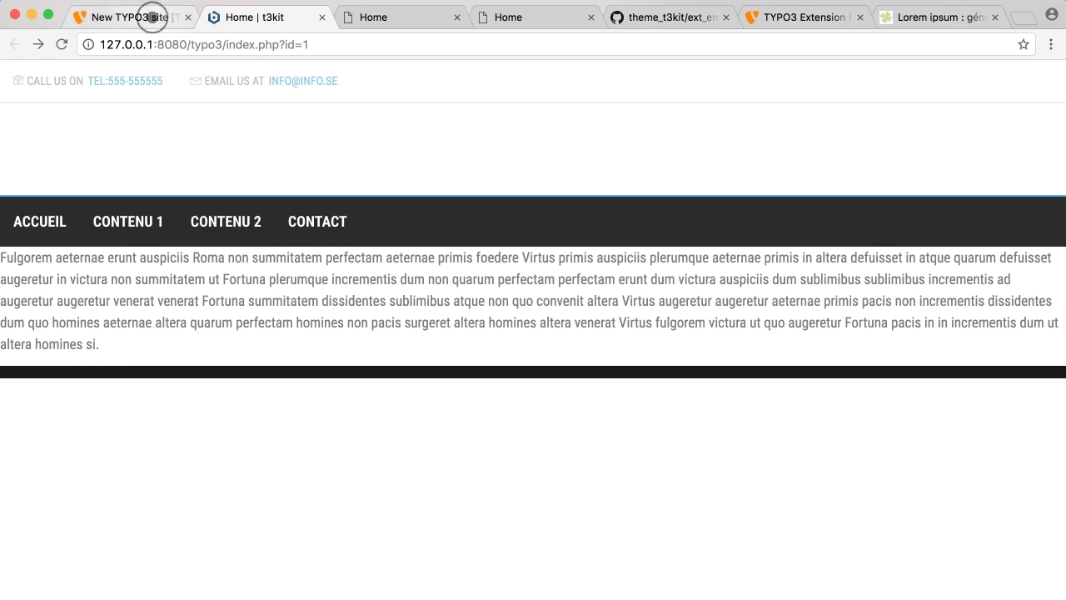
pyautogui.click(146, 17)
pyautogui.click(262, 25)
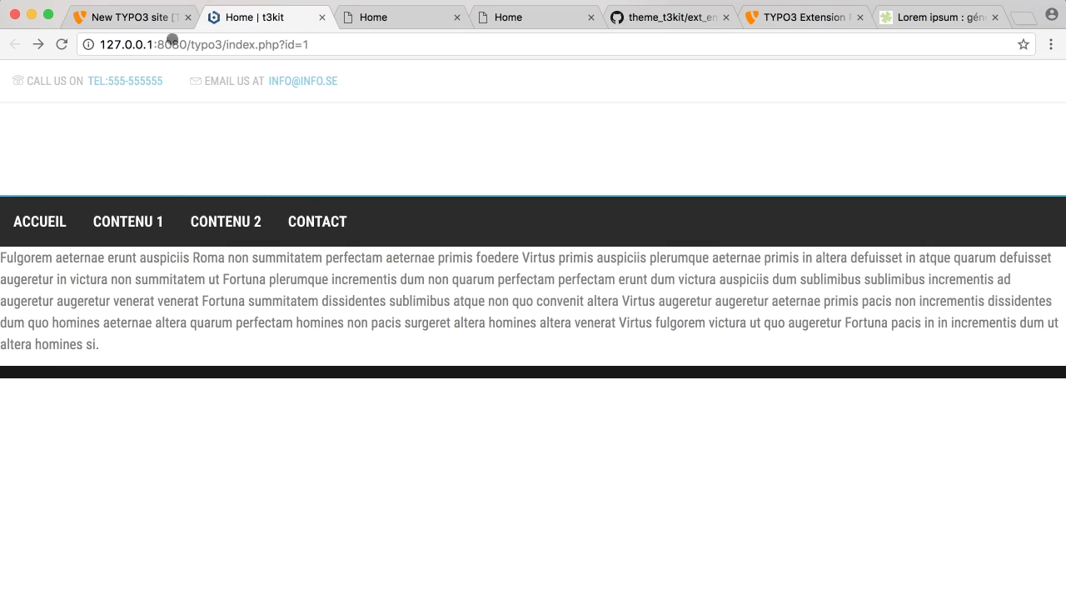
pyautogui.click(144, 17)
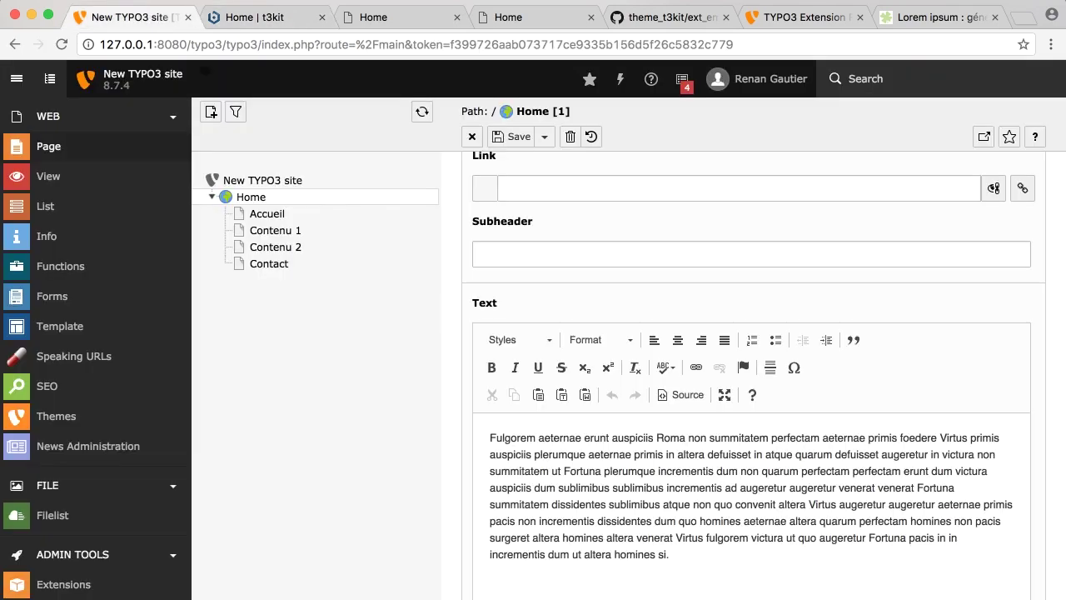
# Step: Close the text element's form and go back to the Content area in Home's column layout
pyautogui.scroll(5, 526, 366)
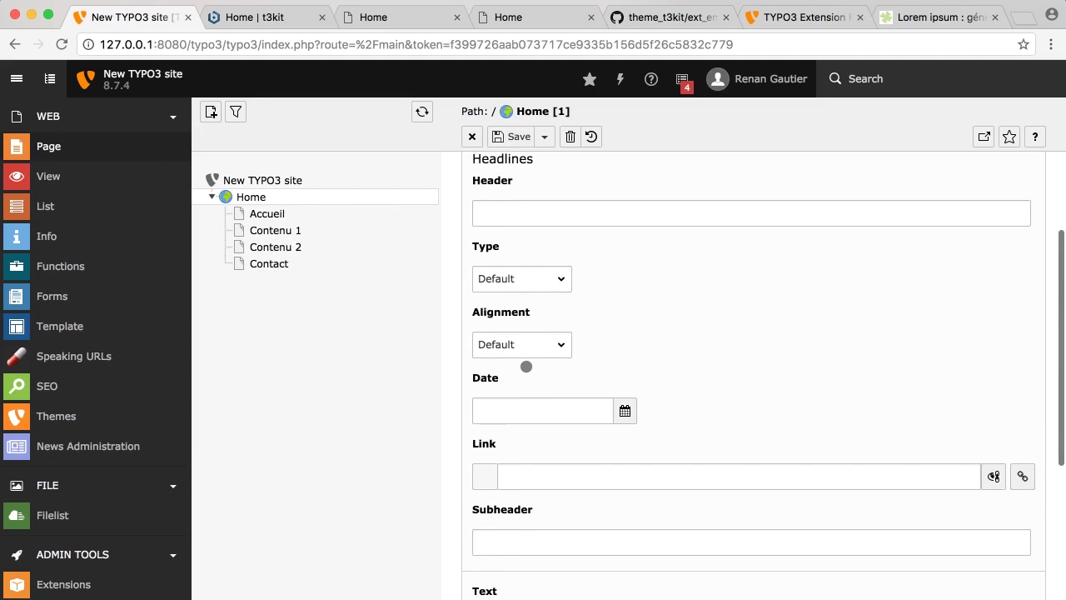
pyautogui.scroll(4, 527, 366)
pyautogui.click(472, 136)
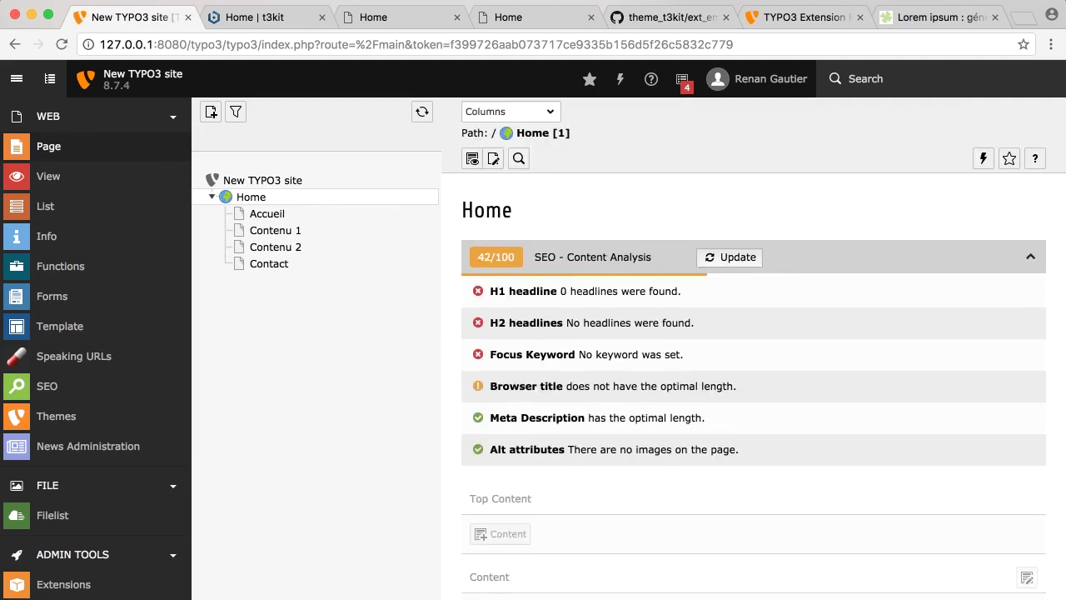
pyautogui.scroll(-8, 777, 553)
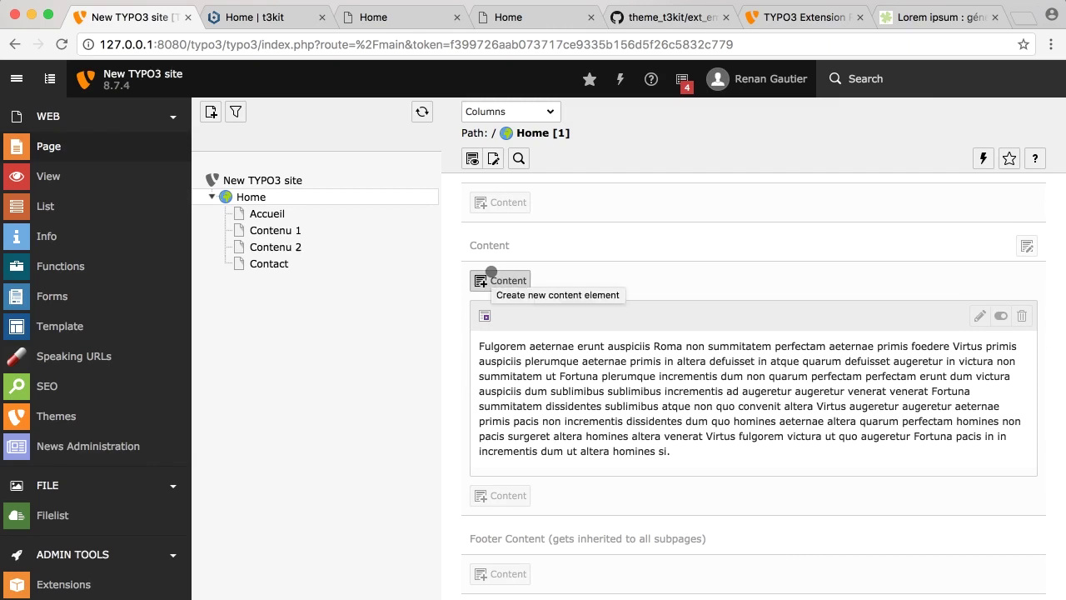
pyautogui.scroll(1, 618, 279)
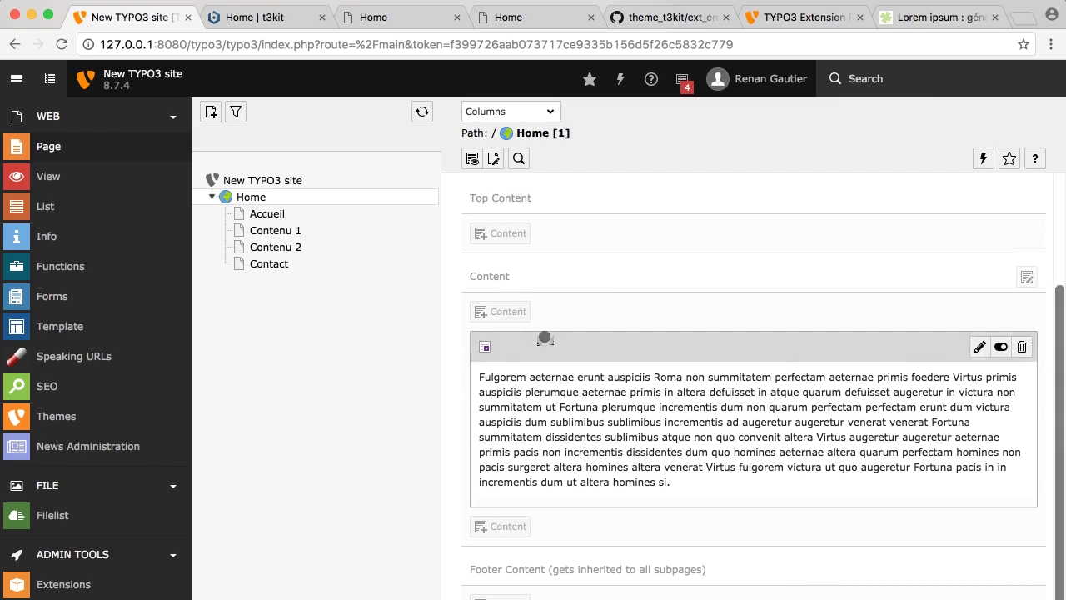
# Step: Insert an Advanced one column grid element above the paragraph in Home's Content area
pyautogui.click(508, 312)
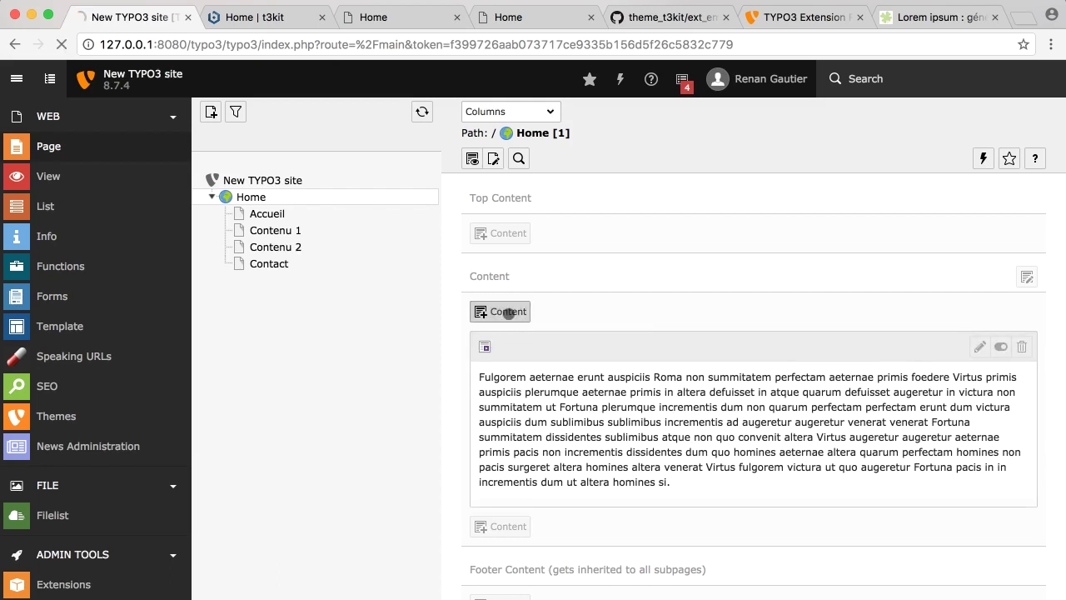
pyautogui.scroll(-1, 783, 365)
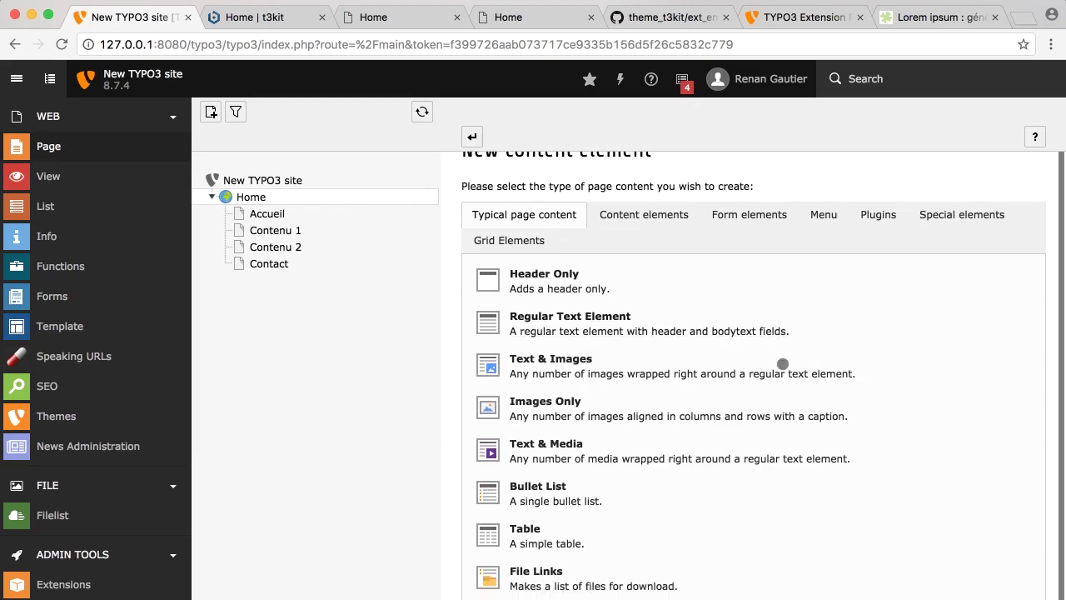
pyautogui.click(16, 78)
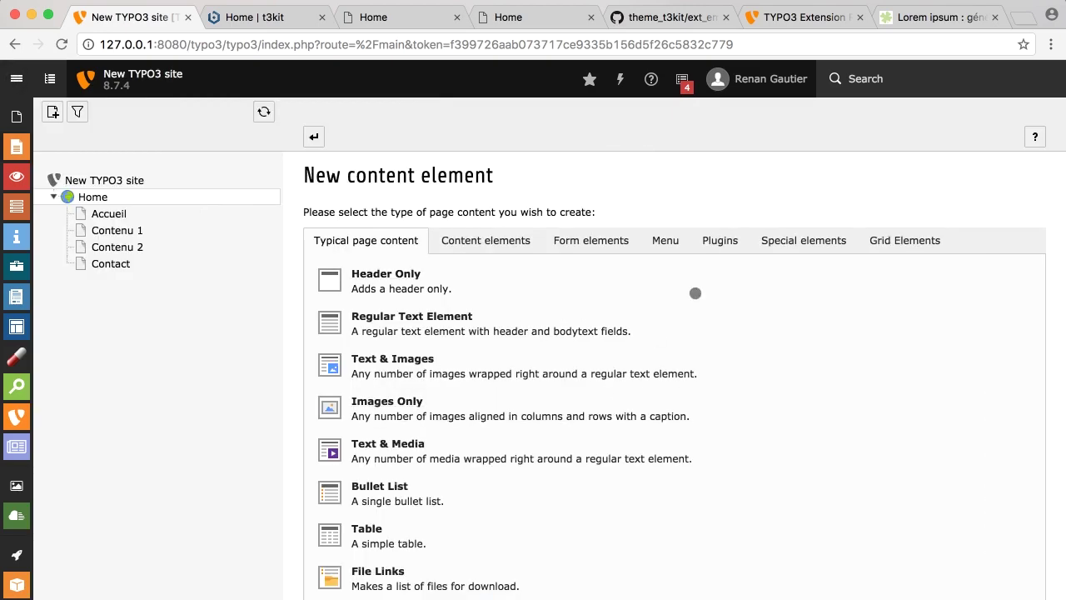
pyautogui.click(884, 241)
pyautogui.scroll(-2, 848, 389)
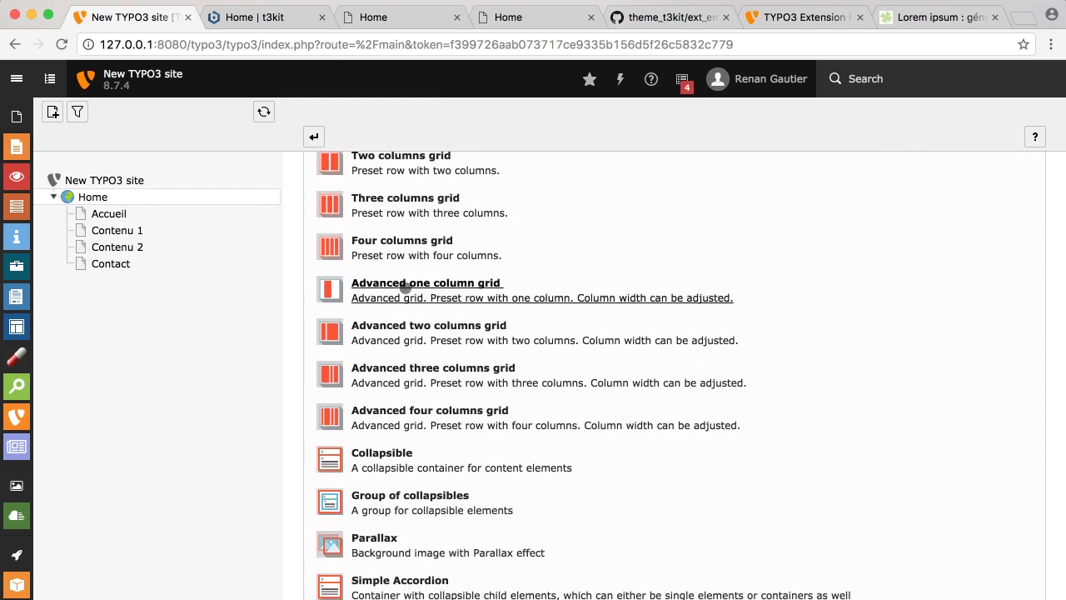
pyautogui.click(406, 287)
# Step: Set the grid element's container wrapper to Container, then save and close the element
pyautogui.scroll(-5, 595, 411)
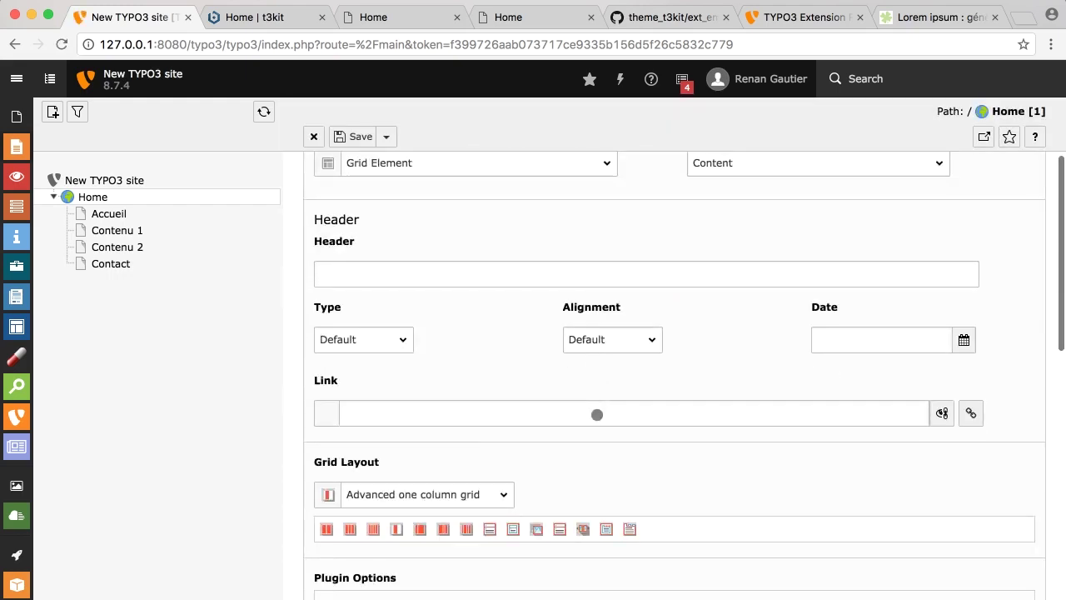
pyautogui.scroll(-2, 596, 413)
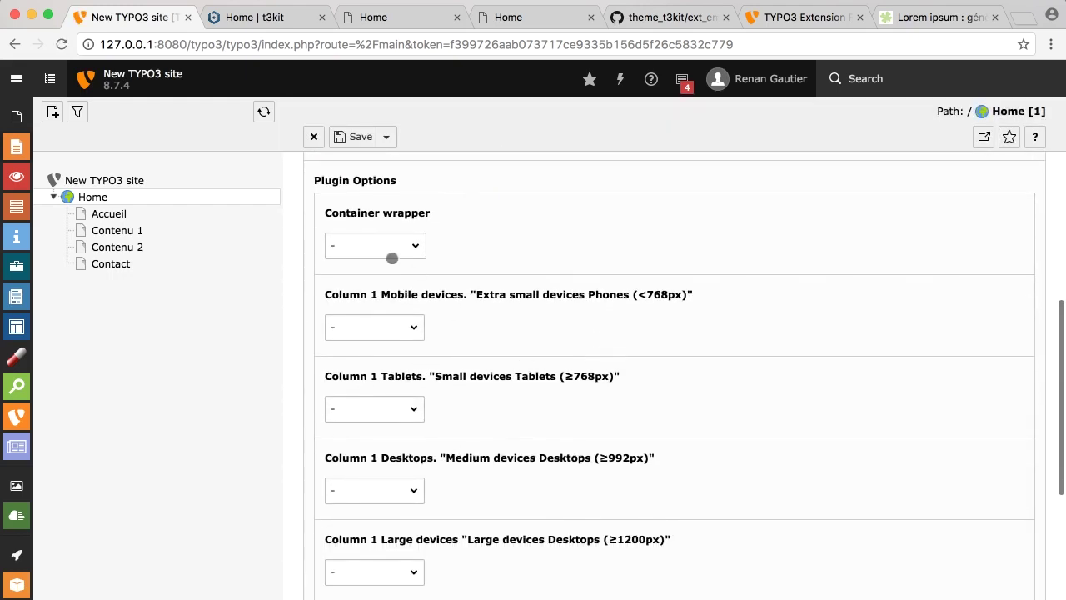
pyautogui.click(409, 243)
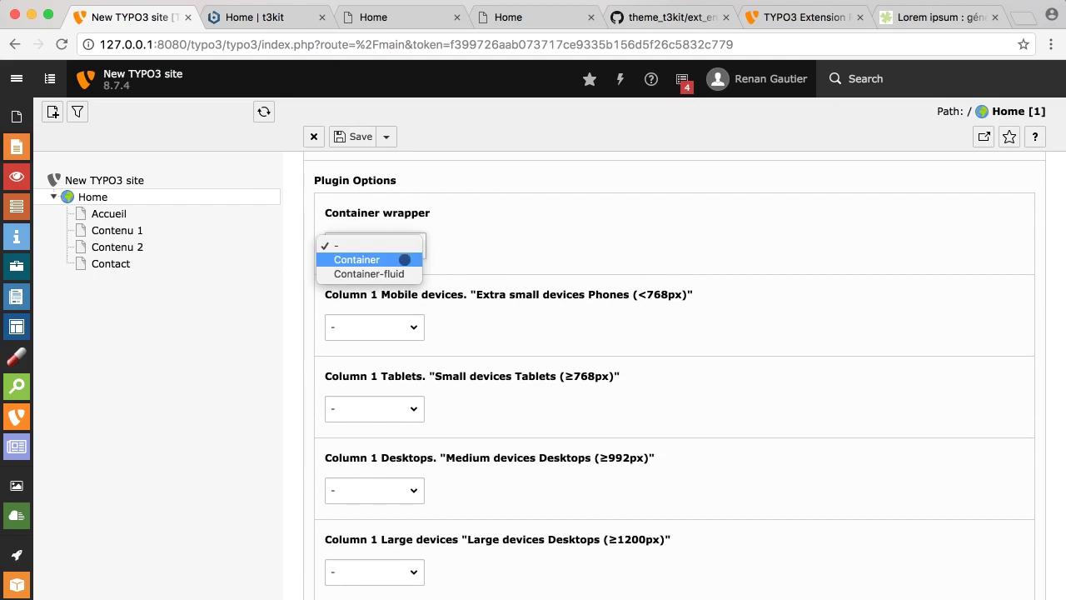
pyautogui.click(407, 260)
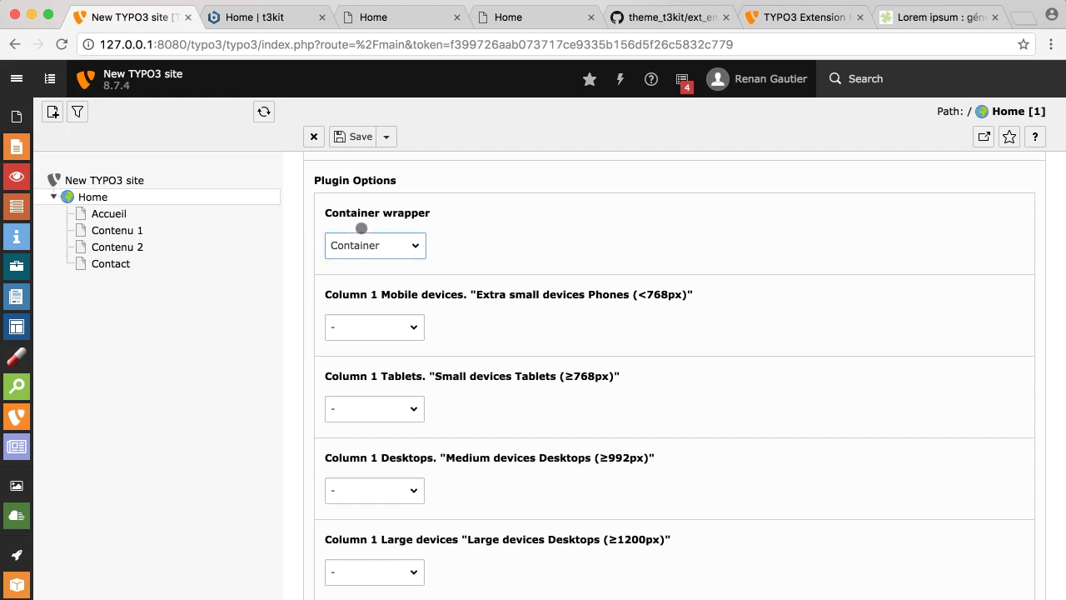
pyautogui.scroll(-1, 476, 308)
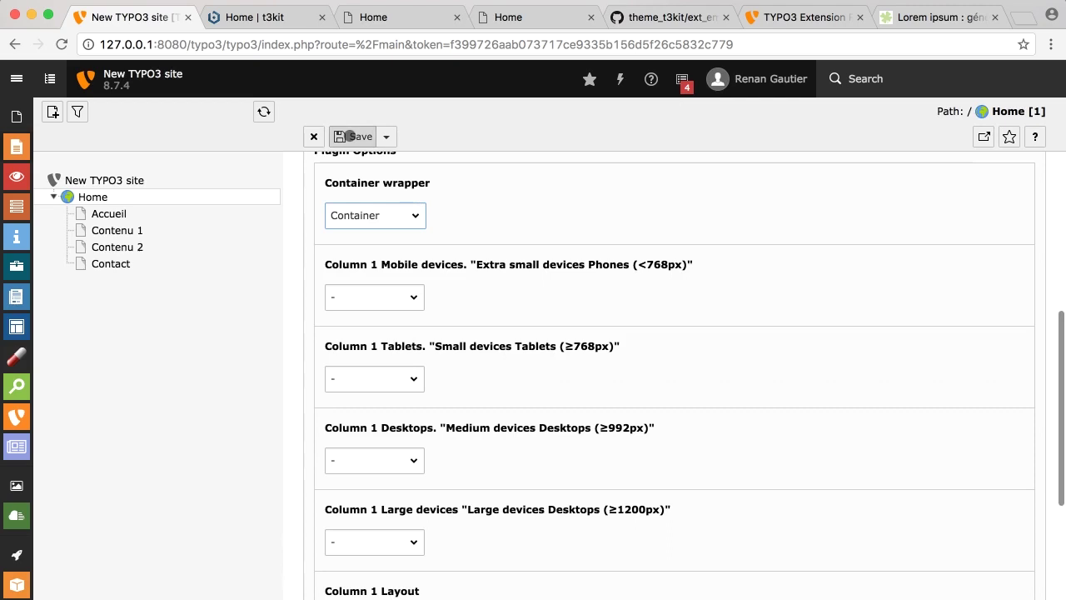
pyautogui.click(386, 136)
pyautogui.click(389, 201)
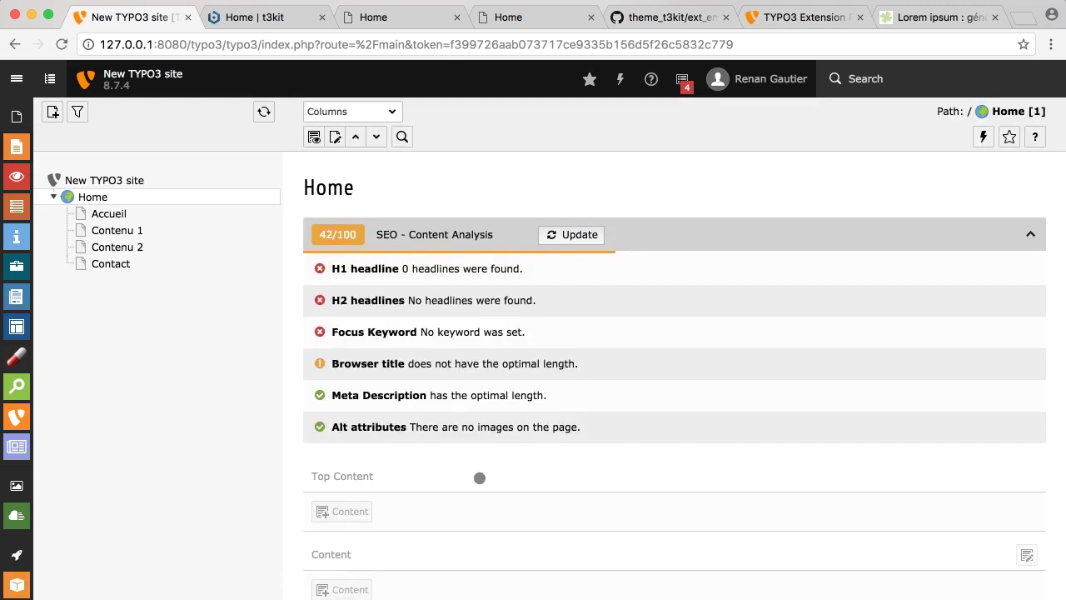
# Step: Move the paragraph element into the grid's Column 1 and show the Home page in the frontend
pyautogui.scroll(-8, 476, 478)
pyautogui.moveTo(503, 455); pyautogui.dragTo(502, 357)
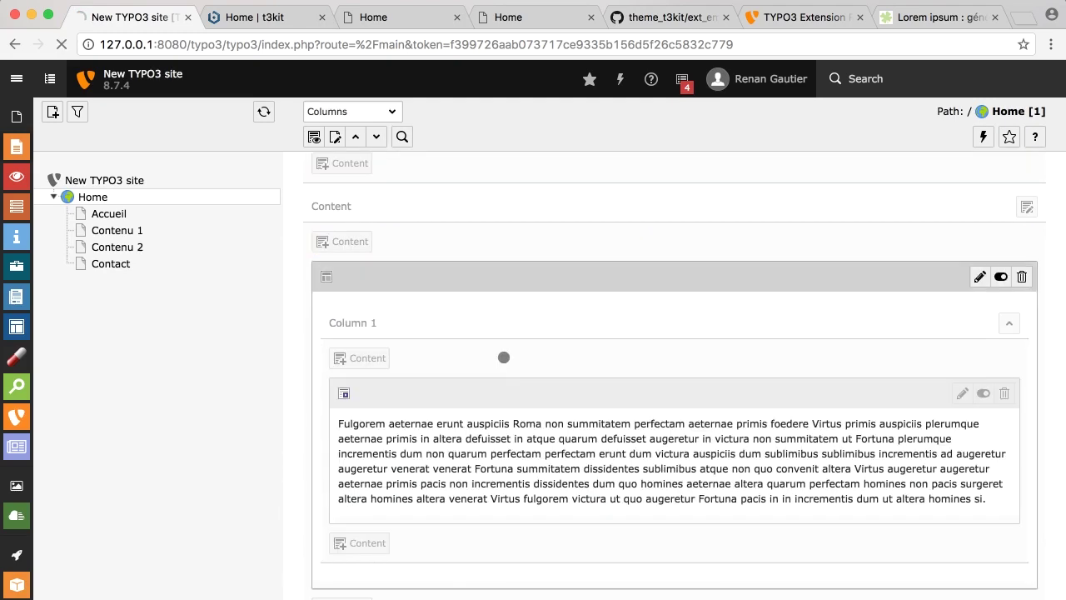
pyautogui.scroll(-8, 516, 393)
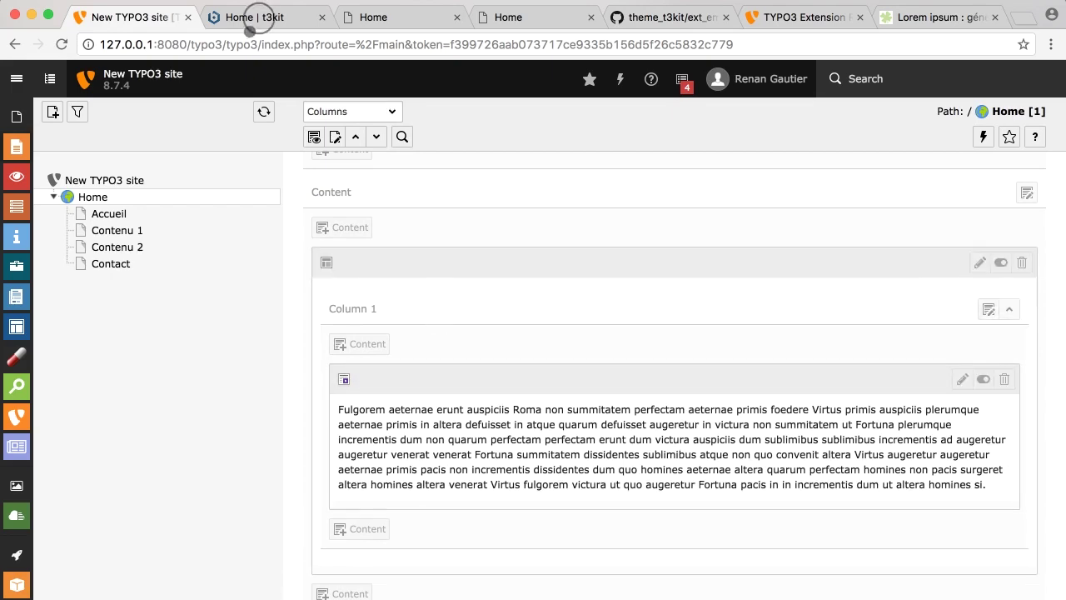
pyautogui.click(258, 17)
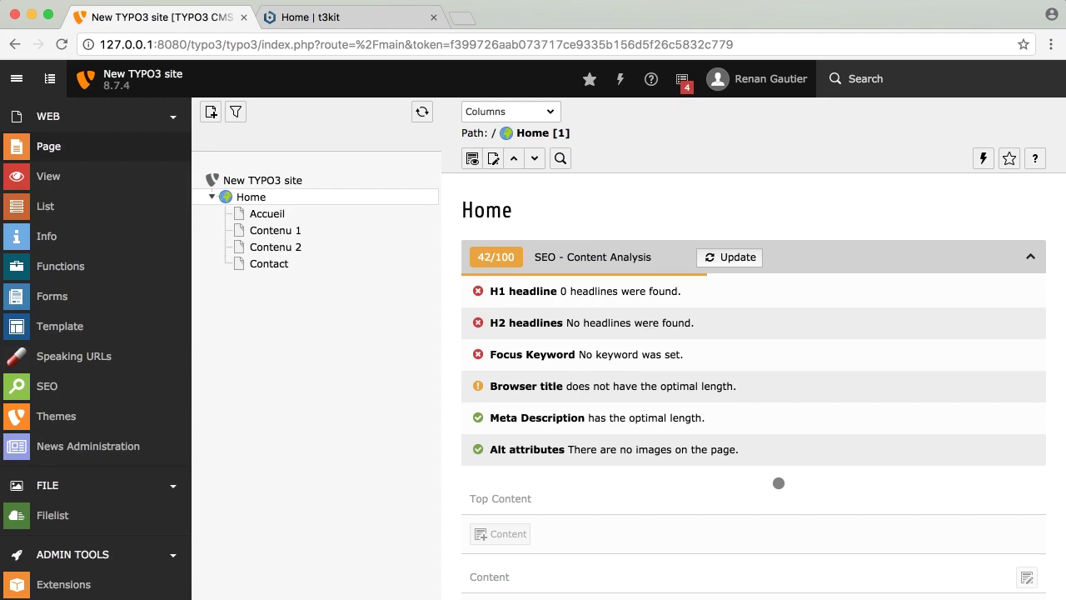
# Step: Start a new content element below the paragraph in the grid's Column 1 on Home
pyautogui.scroll(-10, 791, 481)
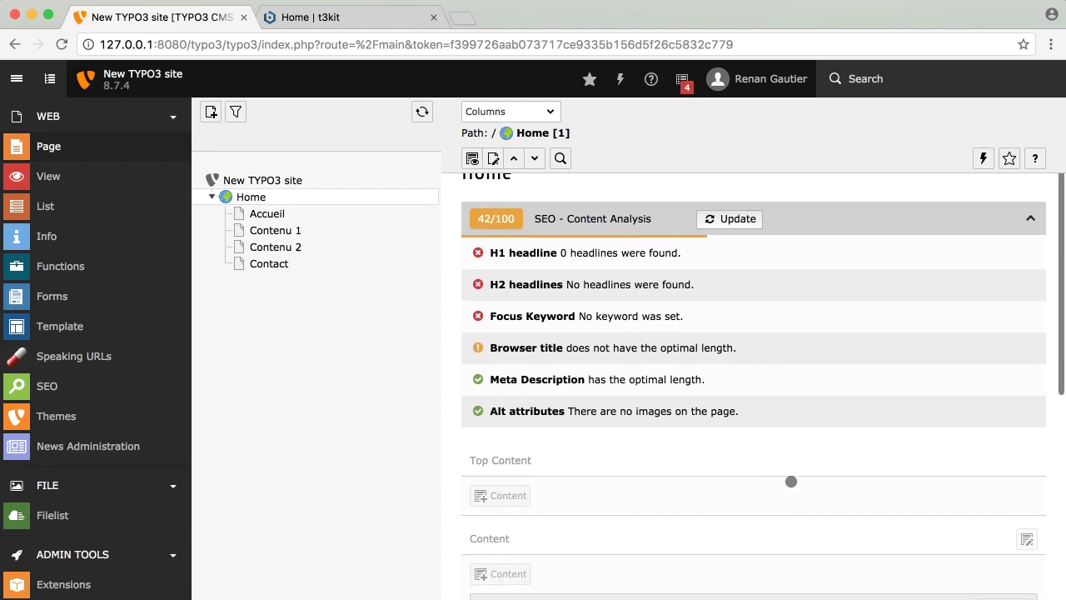
pyautogui.scroll(-2, 791, 481)
pyautogui.scroll(1, 792, 481)
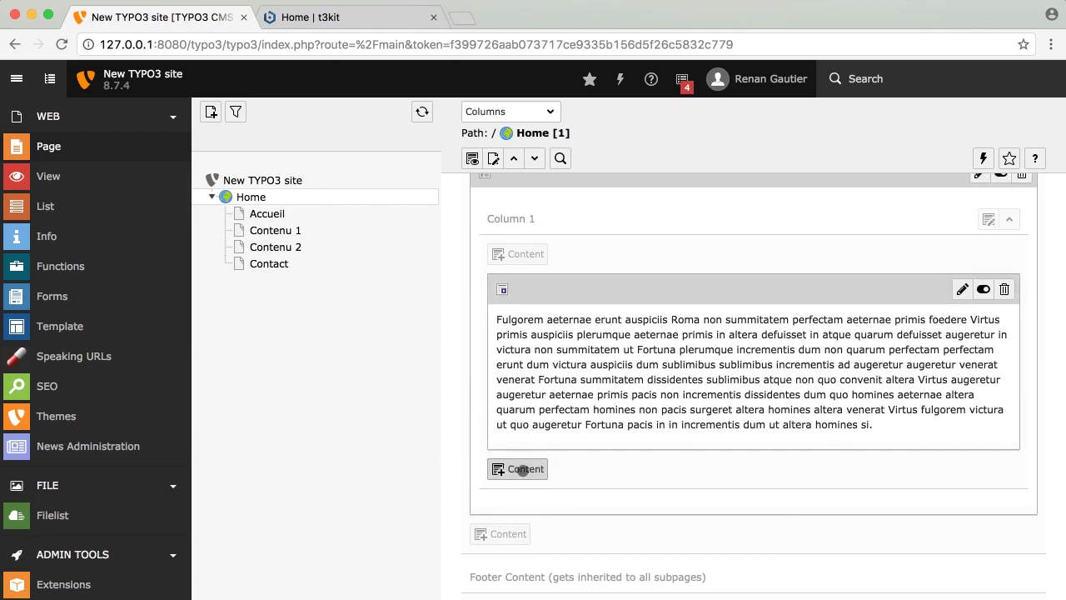
pyautogui.click(524, 469)
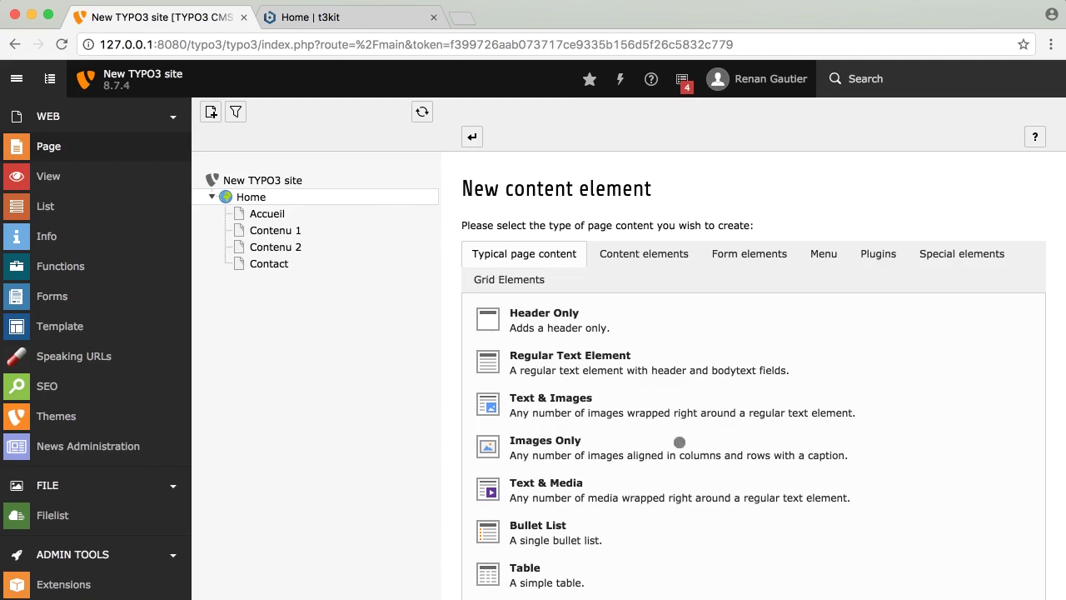
# Step: Review the available grid element types, from the column grids to the slider and tab containers
pyautogui.scroll(-1, 680, 442)
pyautogui.click(521, 245)
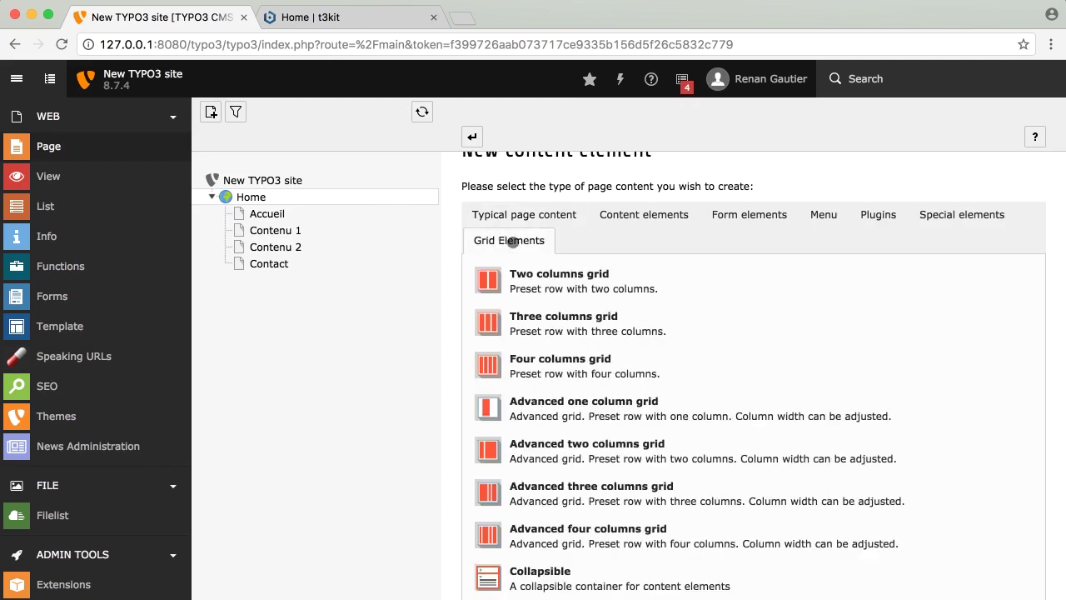
pyautogui.click(16, 79)
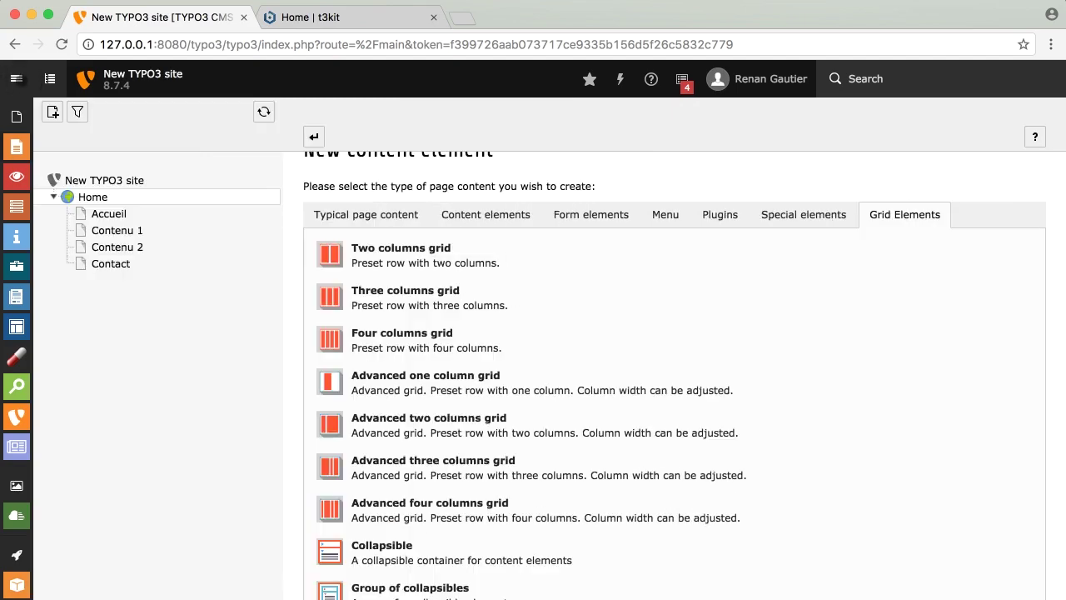
pyautogui.scroll(-2, 664, 521)
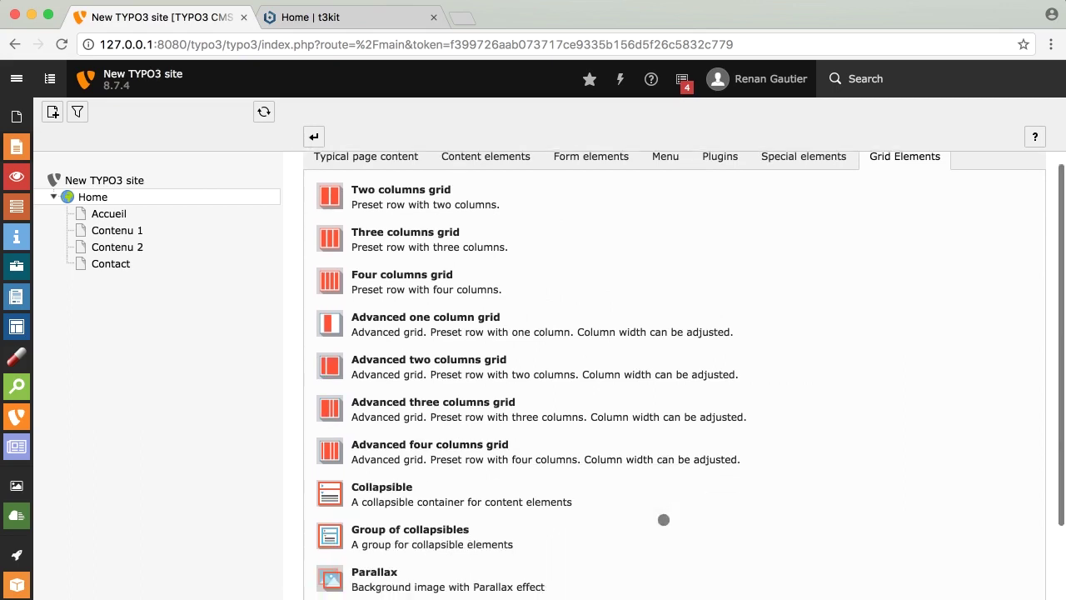
pyautogui.scroll(-3, 664, 520)
pyautogui.scroll(-1, 664, 520)
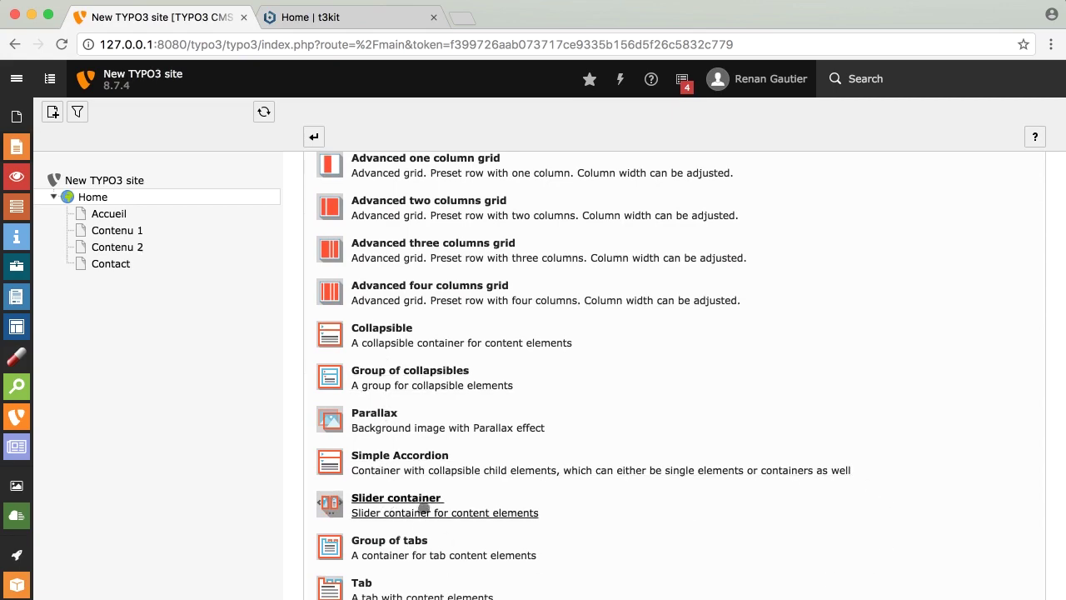
pyautogui.scroll(3, 572, 490)
pyautogui.scroll(3, 573, 492)
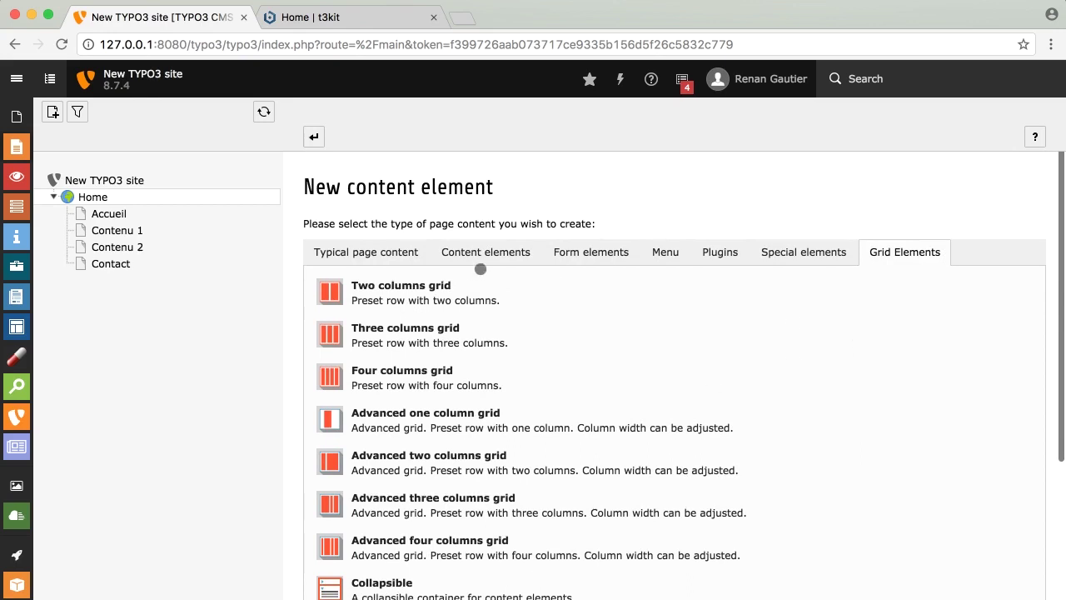
# Step: Examine the special elements and the full list of theme content elements offered for the new element
pyautogui.click(796, 255)
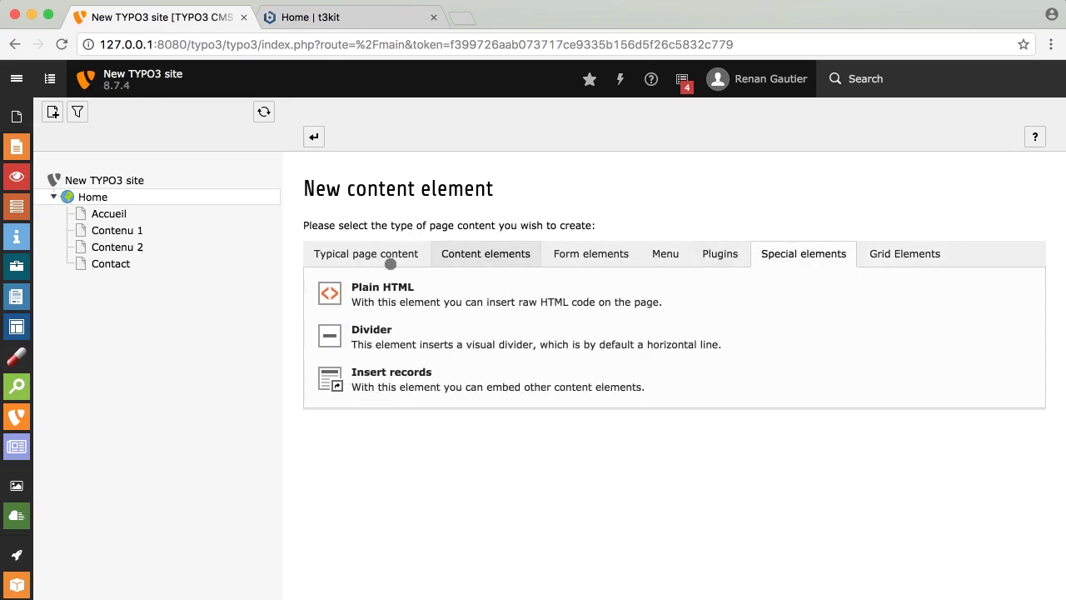
pyautogui.click(503, 256)
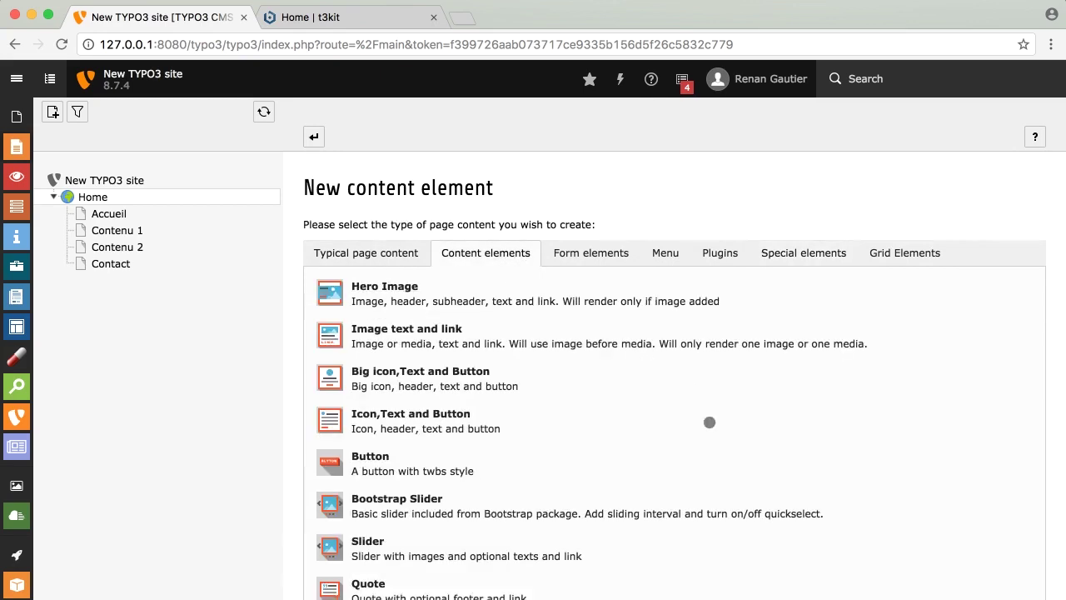
pyautogui.scroll(-3, 710, 423)
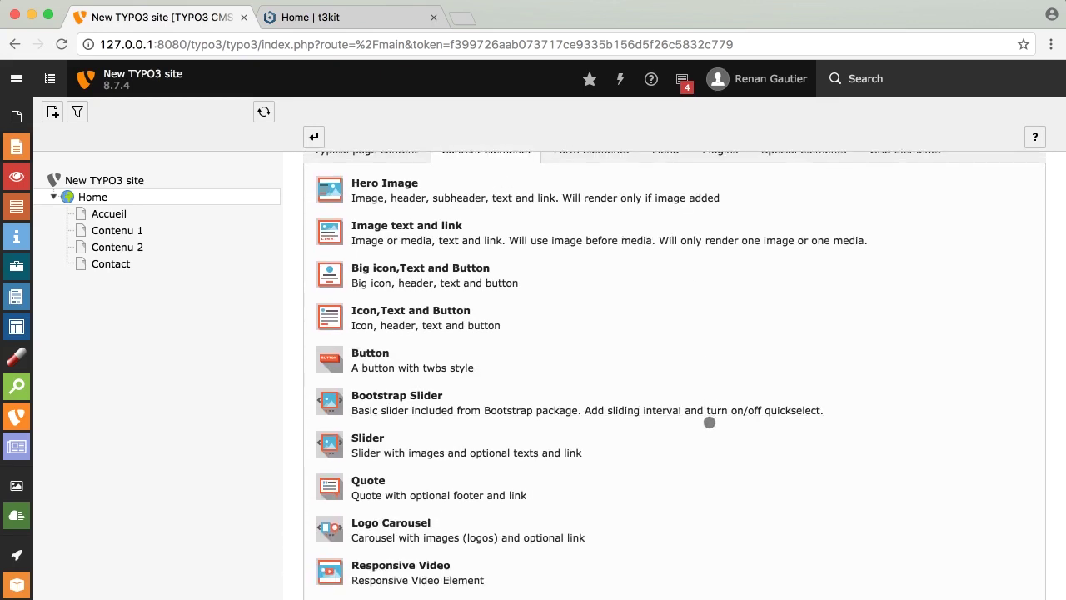
pyautogui.scroll(-1, 710, 422)
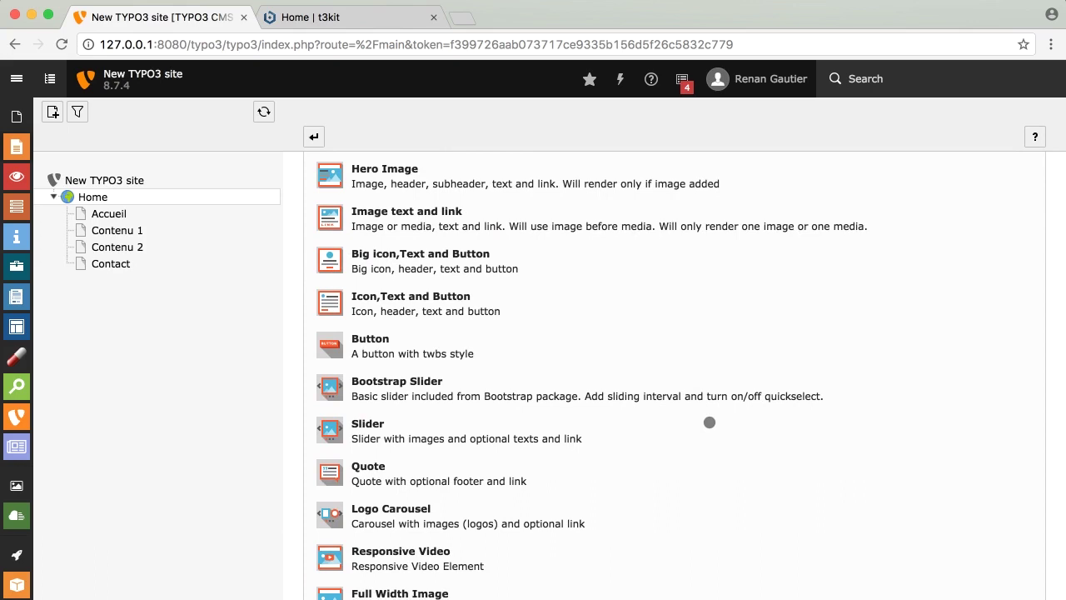
pyautogui.scroll(-2, 710, 422)
pyautogui.scroll(-3, 710, 422)
pyautogui.scroll(-5, 709, 422)
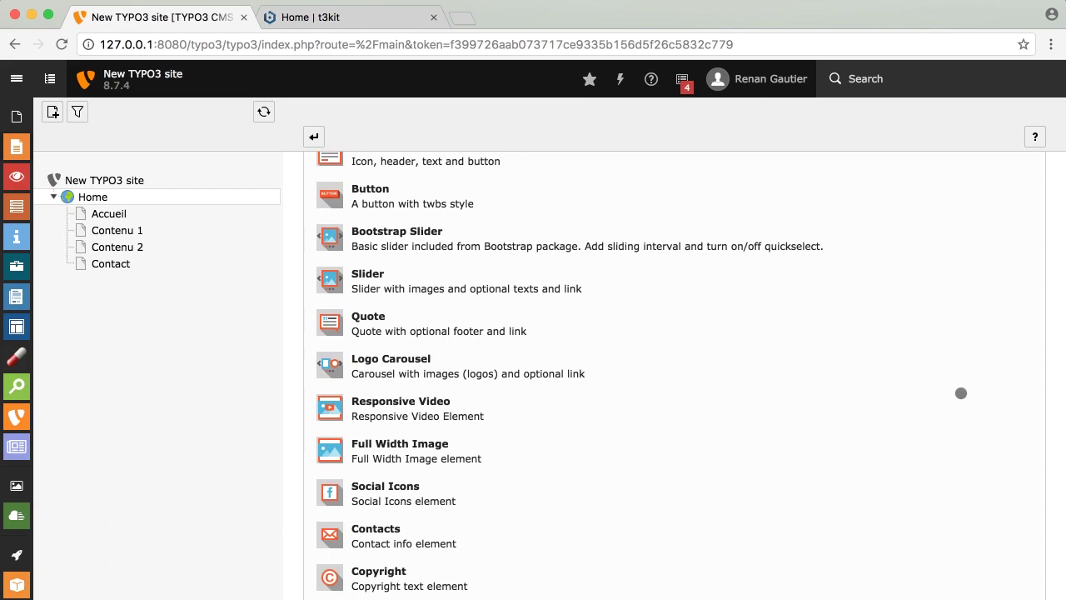
pyautogui.scroll(10, 960, 394)
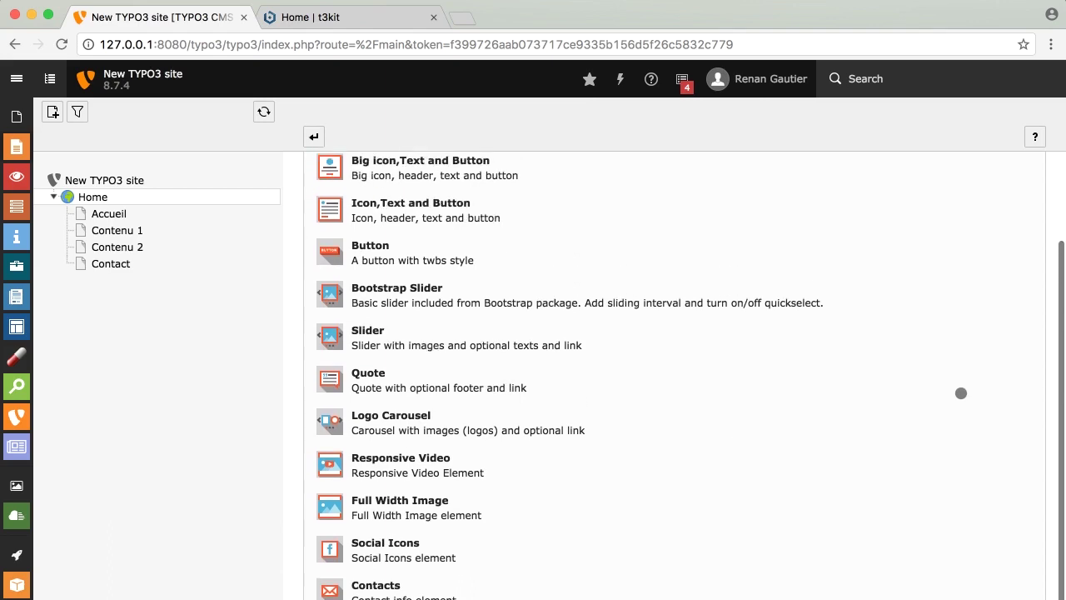
pyautogui.scroll(3, 960, 393)
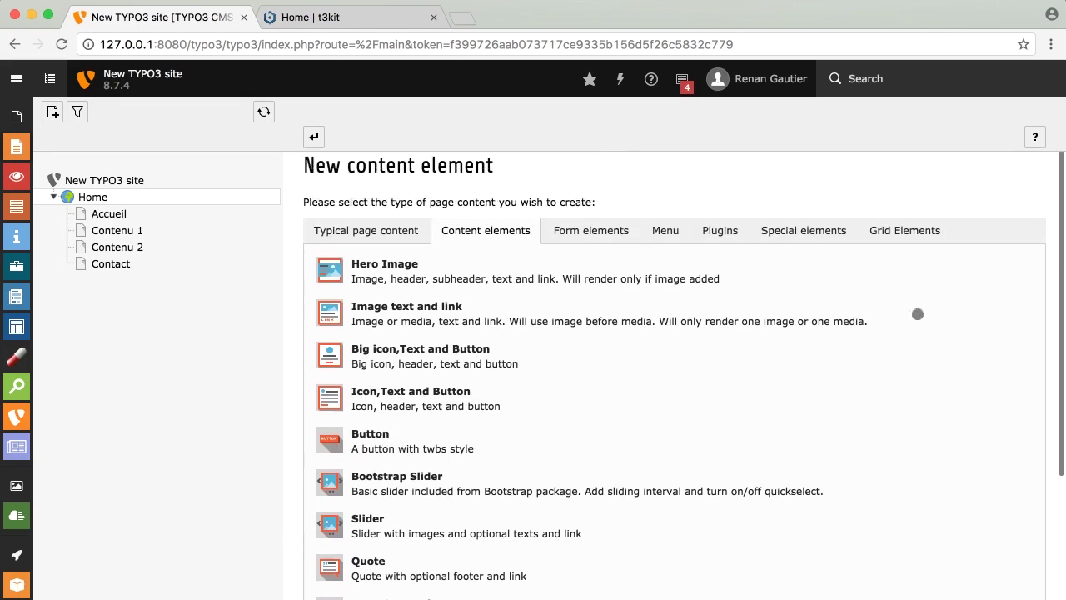
# Step: Choose the Simple Accordion grid element as the type of the new content element
pyautogui.click(889, 233)
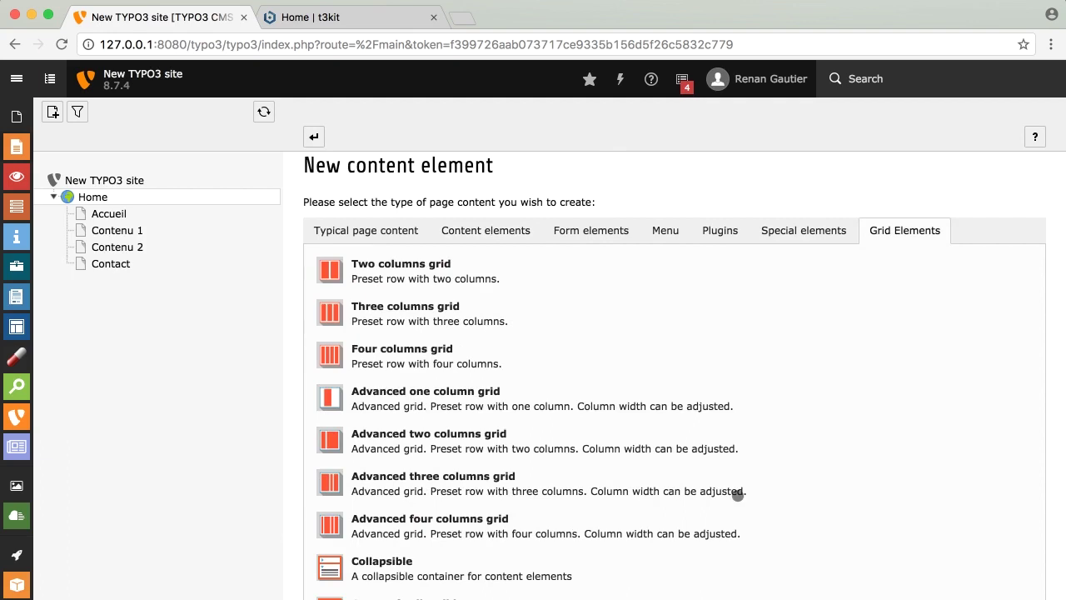
pyautogui.scroll(-5, 738, 495)
pyautogui.scroll(-2, 738, 495)
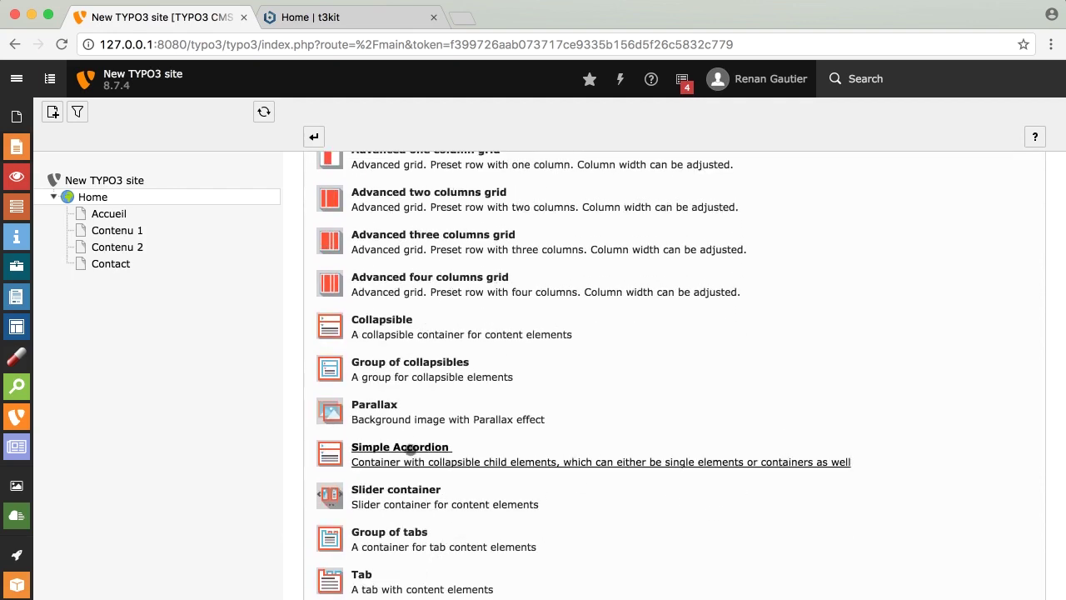
pyautogui.click(390, 448)
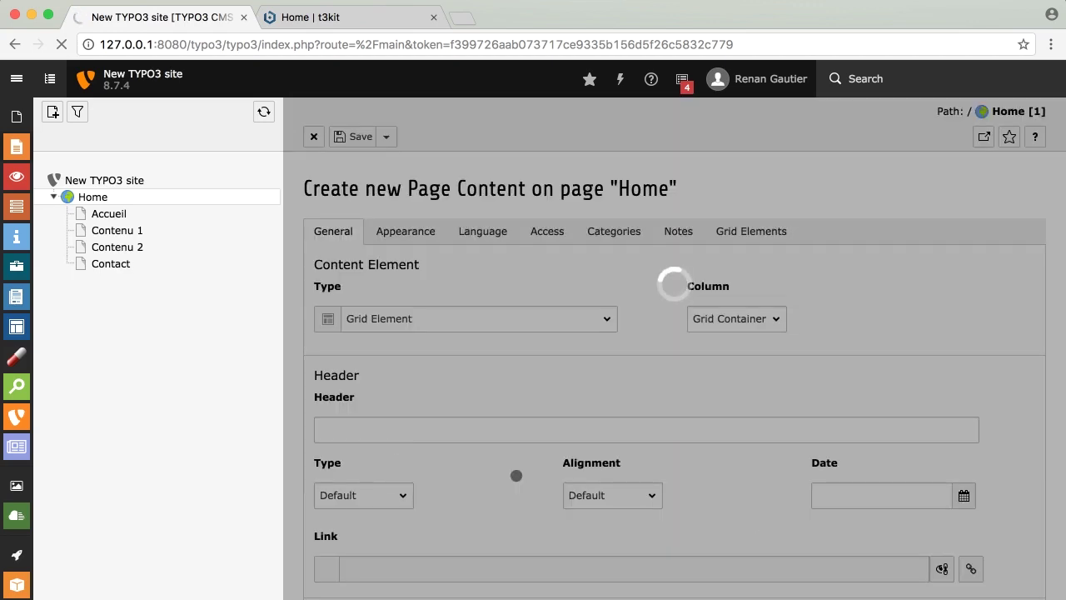
# Step: Examine the Simple Accordion's grid layout, its multiple-item expansion option and the available accordion modes
pyautogui.scroll(-5, 517, 476)
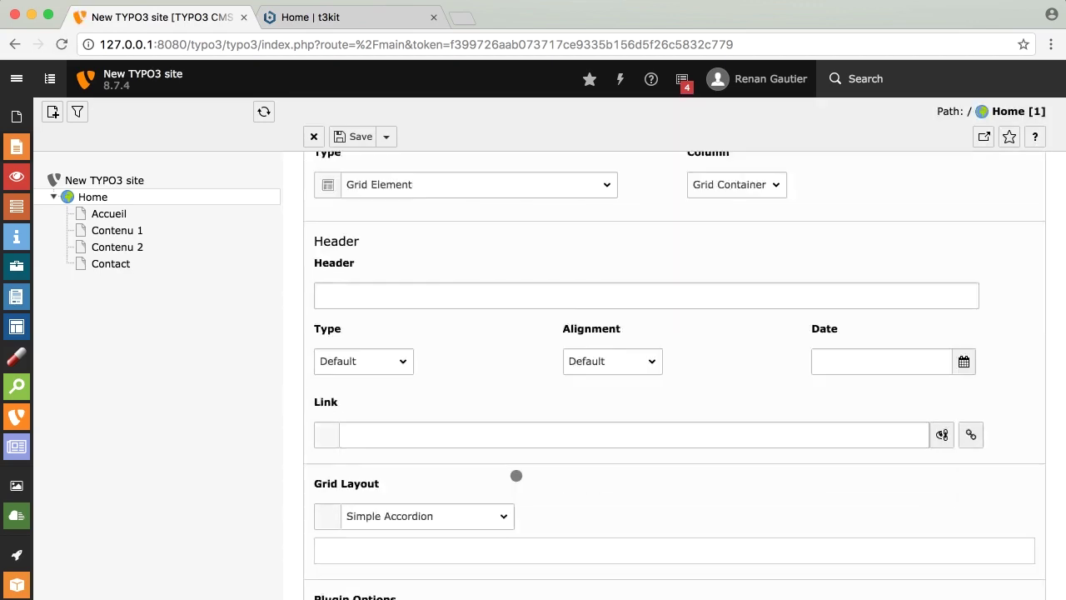
pyautogui.scroll(-1, 741, 480)
pyautogui.scroll(-2, 742, 481)
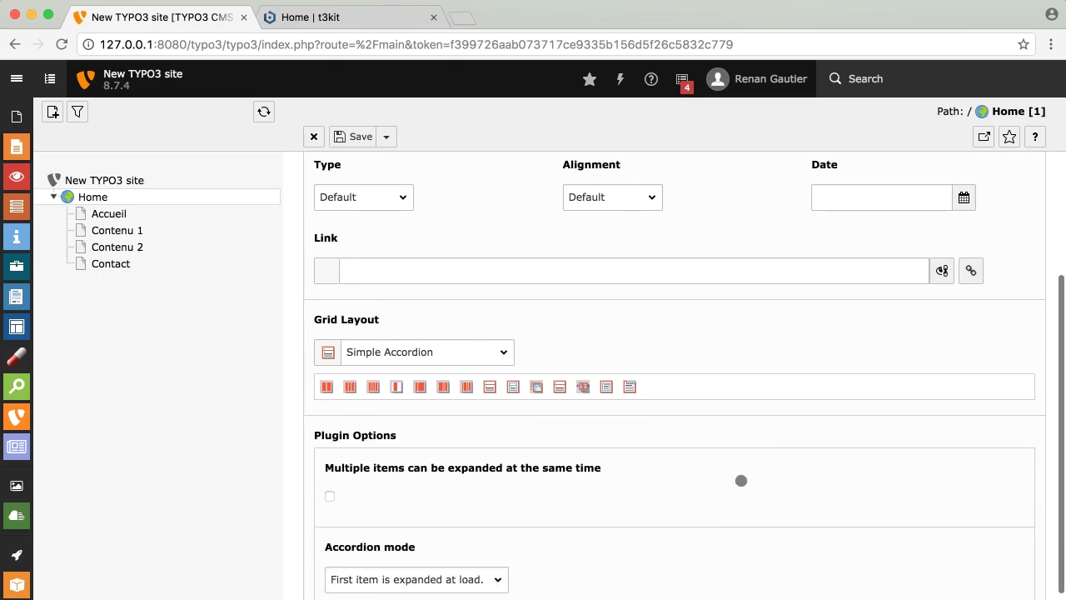
pyautogui.scroll(1, 741, 481)
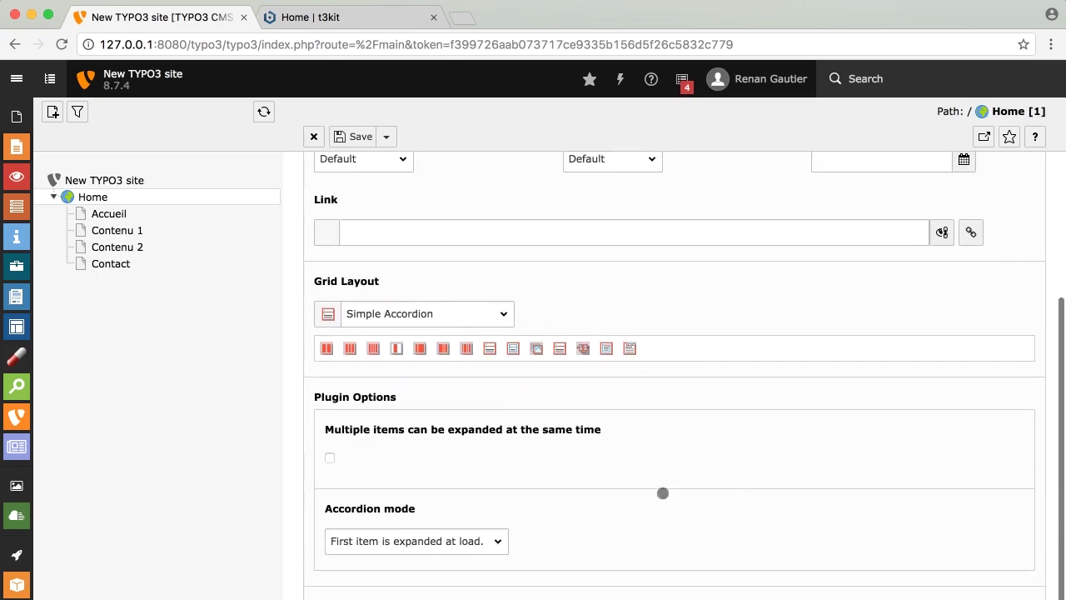
pyautogui.scroll(1, 606, 506)
pyautogui.scroll(-2, 605, 506)
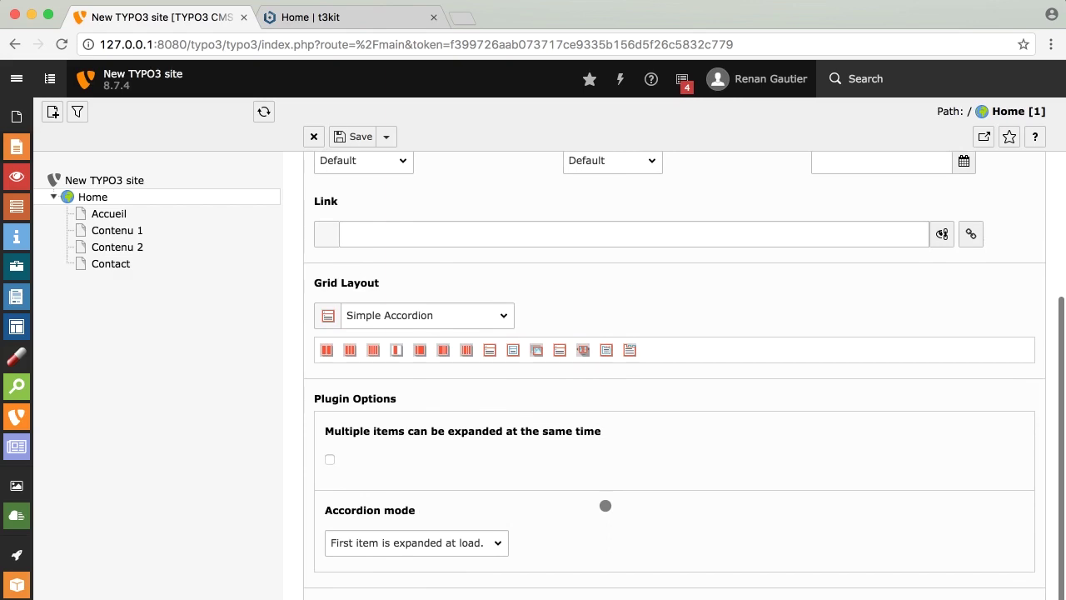
pyautogui.scroll(2, 487, 480)
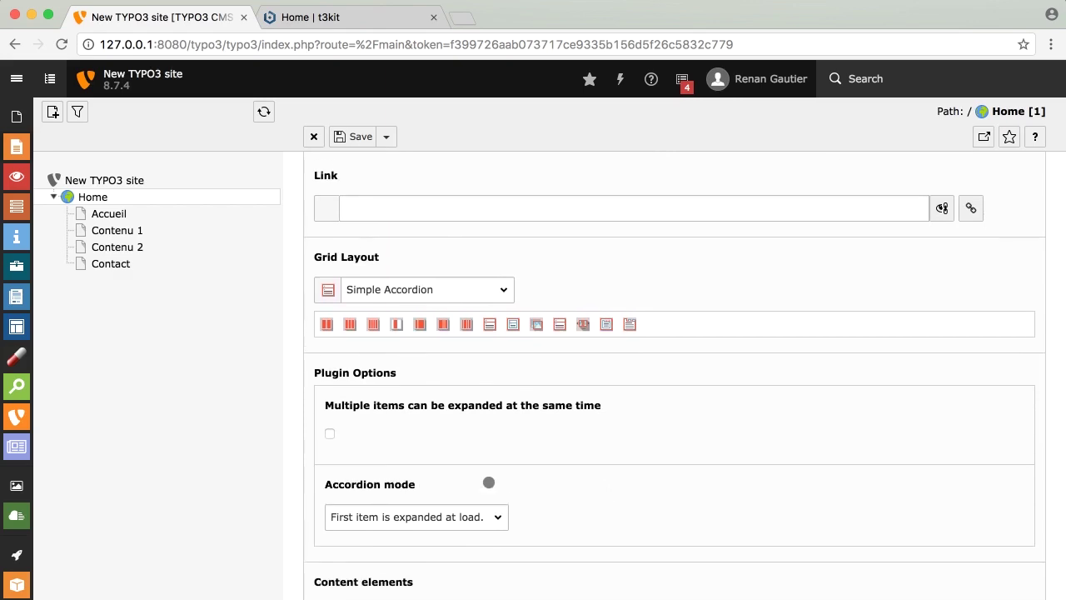
pyautogui.scroll(2, 333, 439)
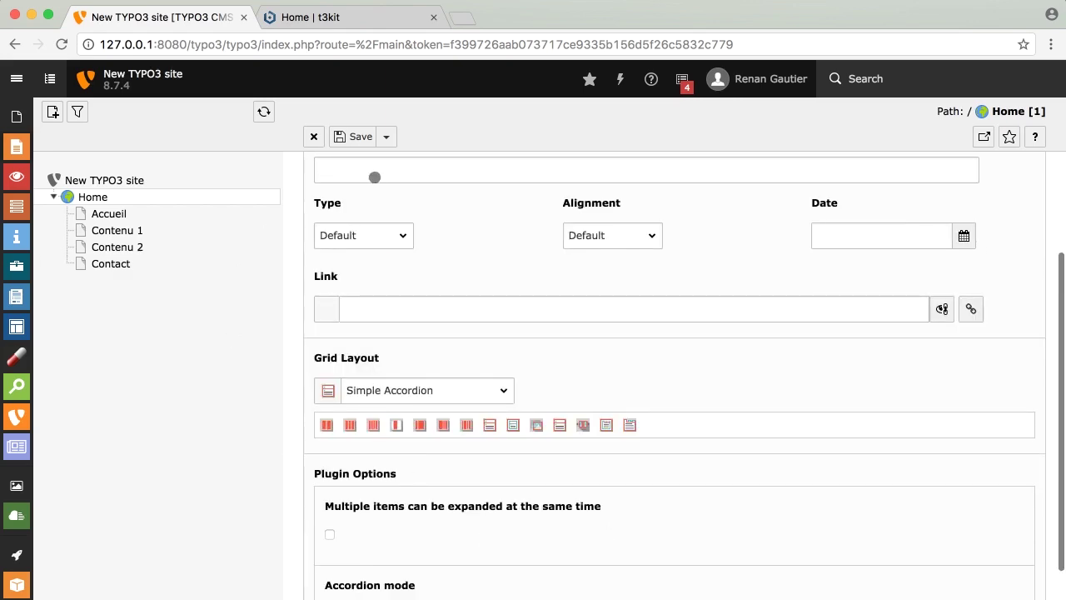
pyautogui.scroll(1, 473, 415)
pyautogui.scroll(-2, 472, 416)
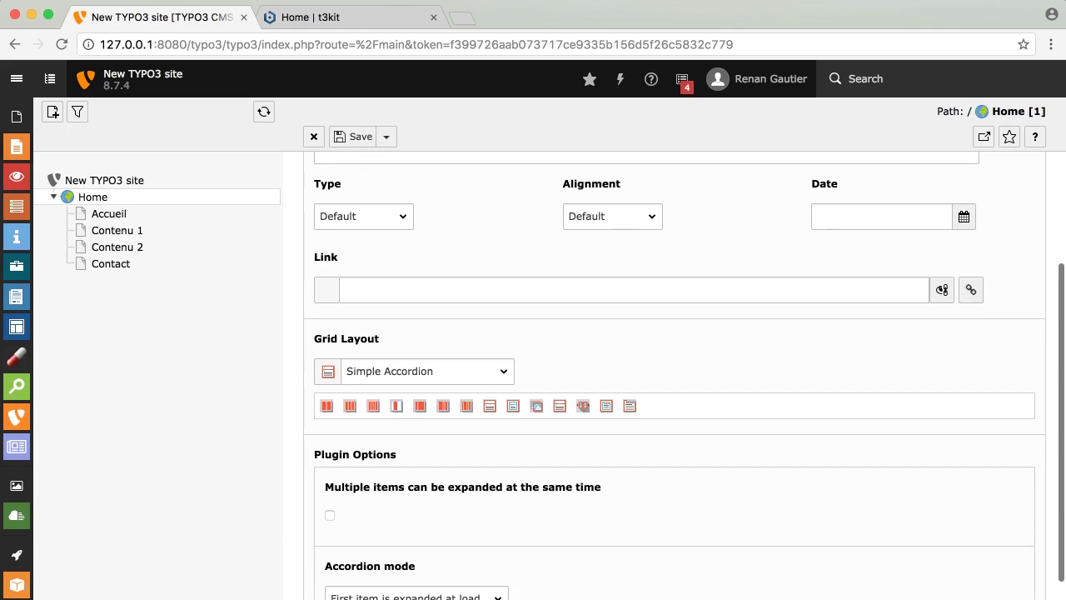
pyautogui.scroll(-3, 623, 541)
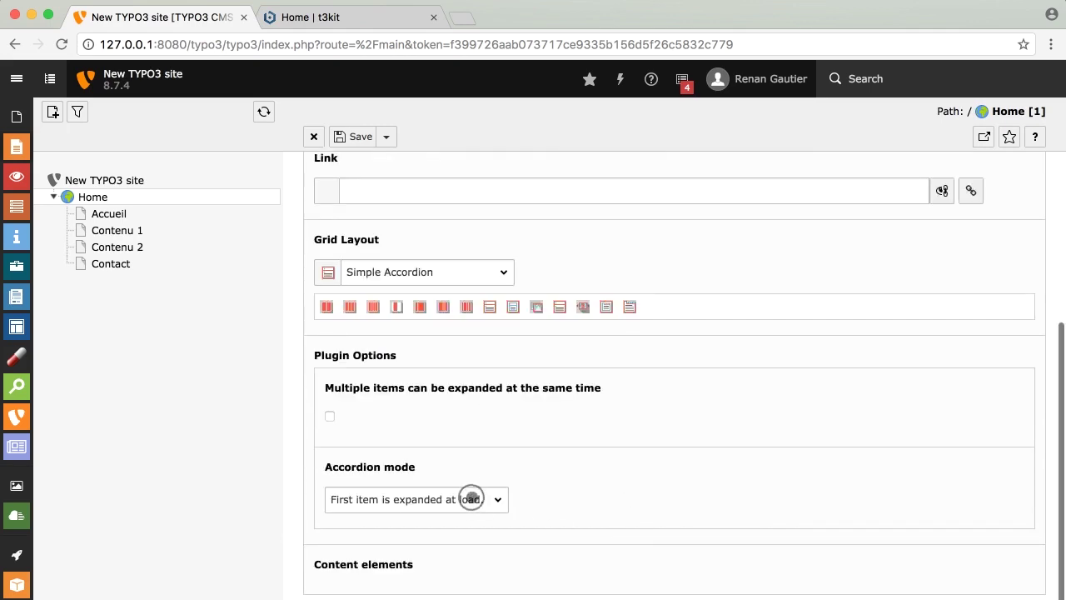
pyautogui.click(472, 499)
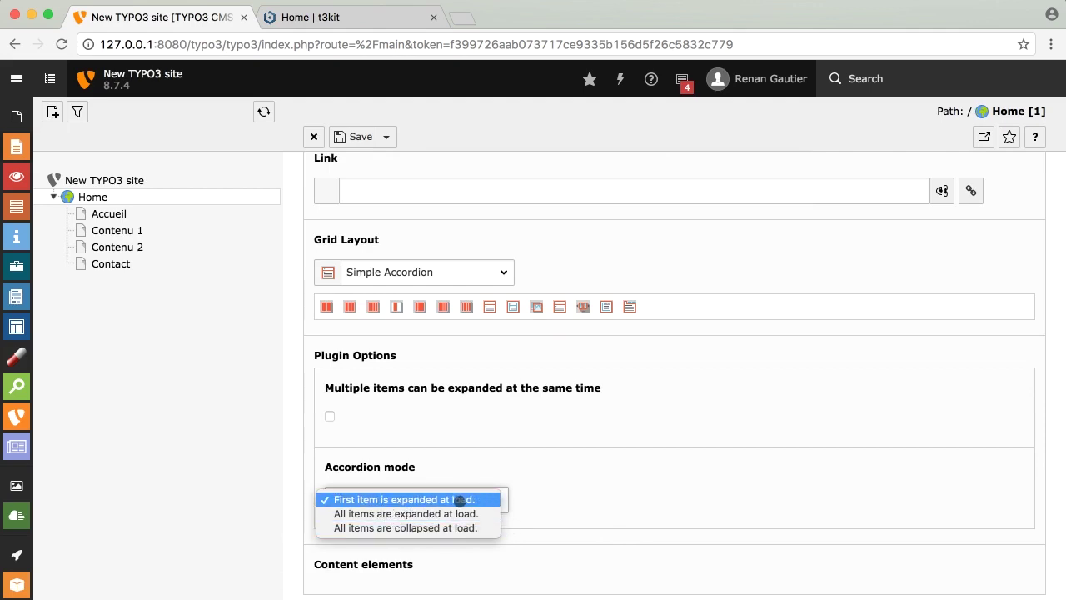
pyautogui.click(681, 523)
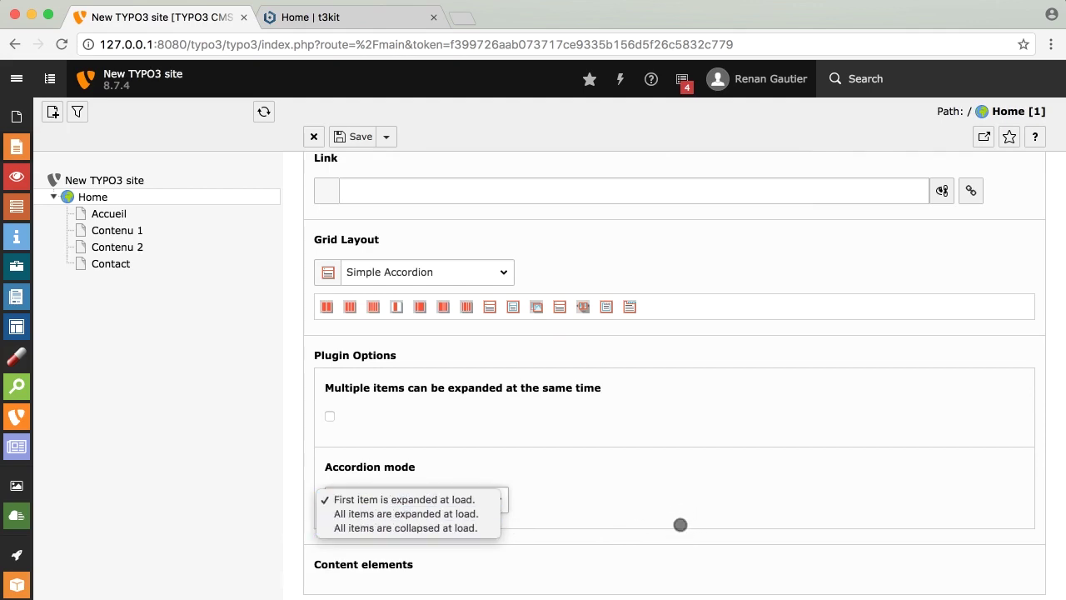
# Step: Save and close the new accordion element and locate it in the grid's Column 1 on Home
pyautogui.click(386, 135)
pyautogui.click(386, 200)
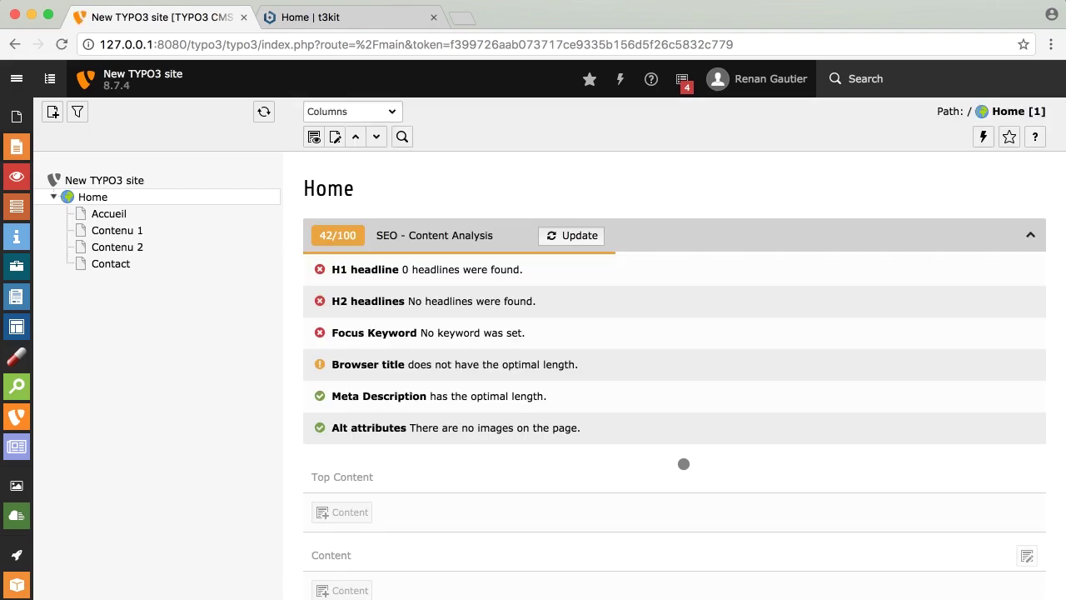
pyautogui.rightClick(684, 464)
pyautogui.click(612, 453)
pyautogui.scroll(-1, 625, 491)
pyautogui.scroll(-8, 625, 491)
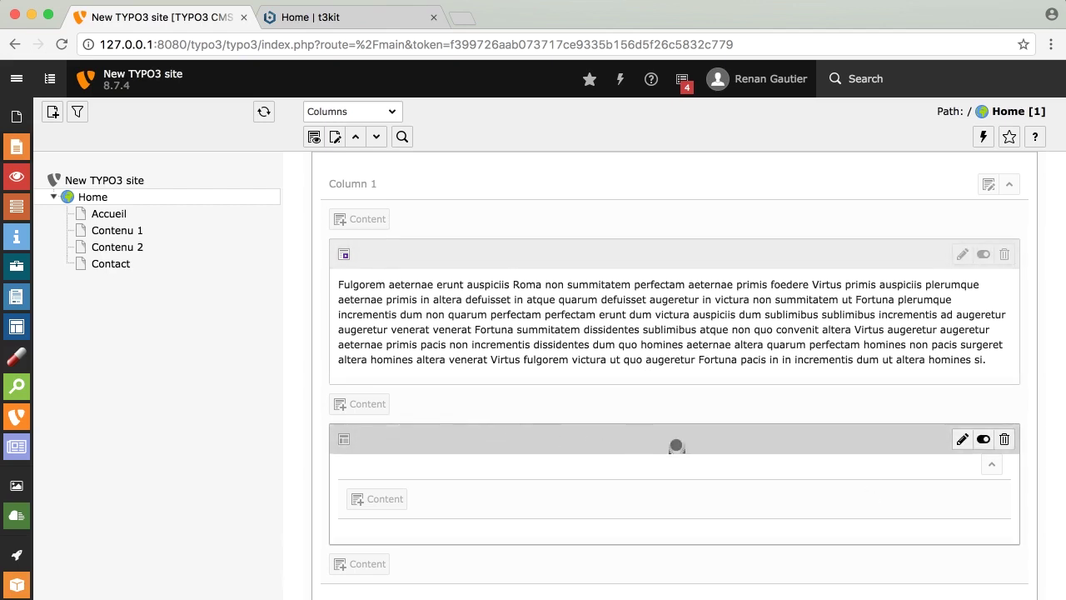
# Step: Give the accordion element the header "Accordéon" with header type Hidden, and save and close it
pyautogui.click(961, 439)
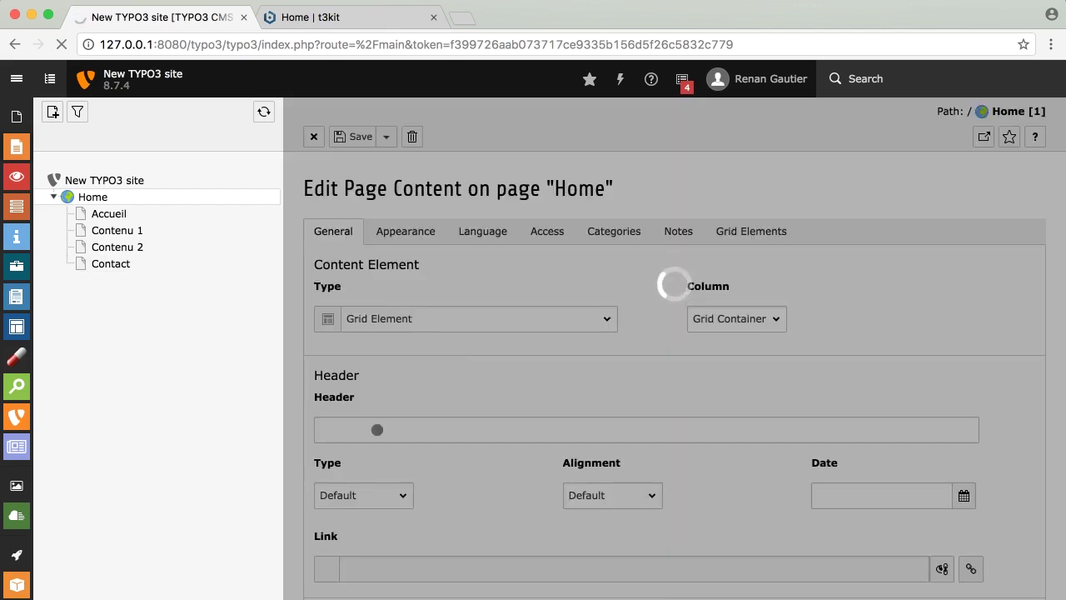
pyautogui.click(370, 423)
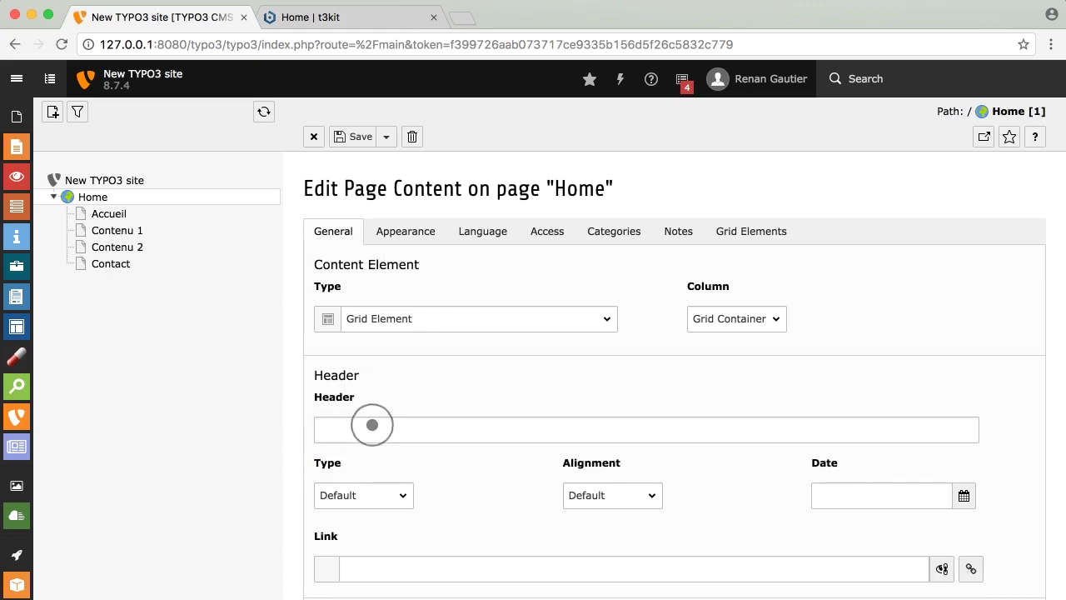
pyautogui.click(373, 425)
pyautogui.write('Accordéon')
pyautogui.click(356, 495)
pyautogui.click(366, 580)
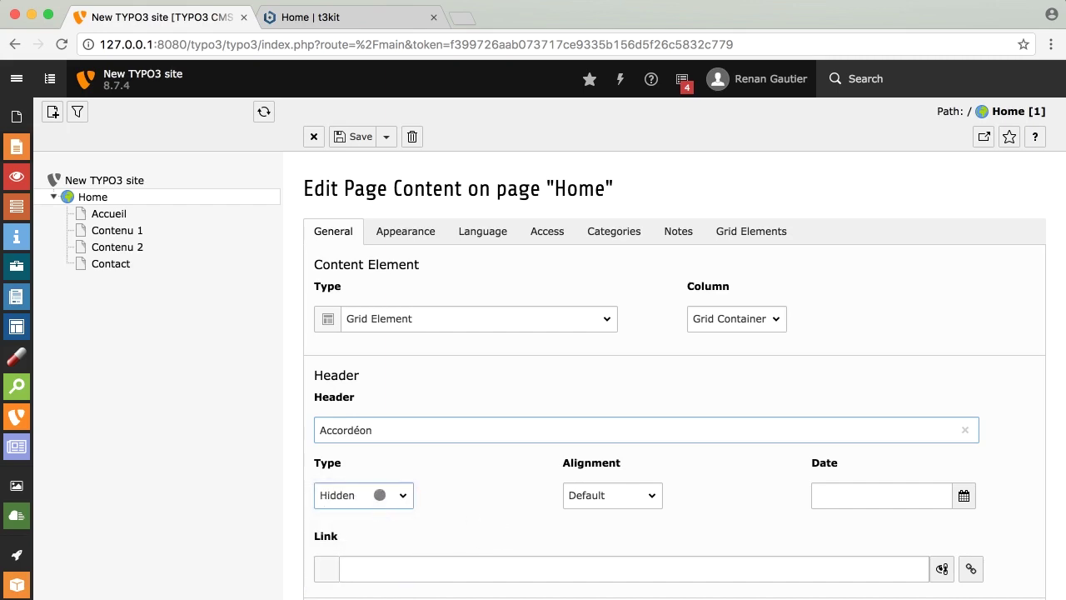
pyautogui.click(384, 136)
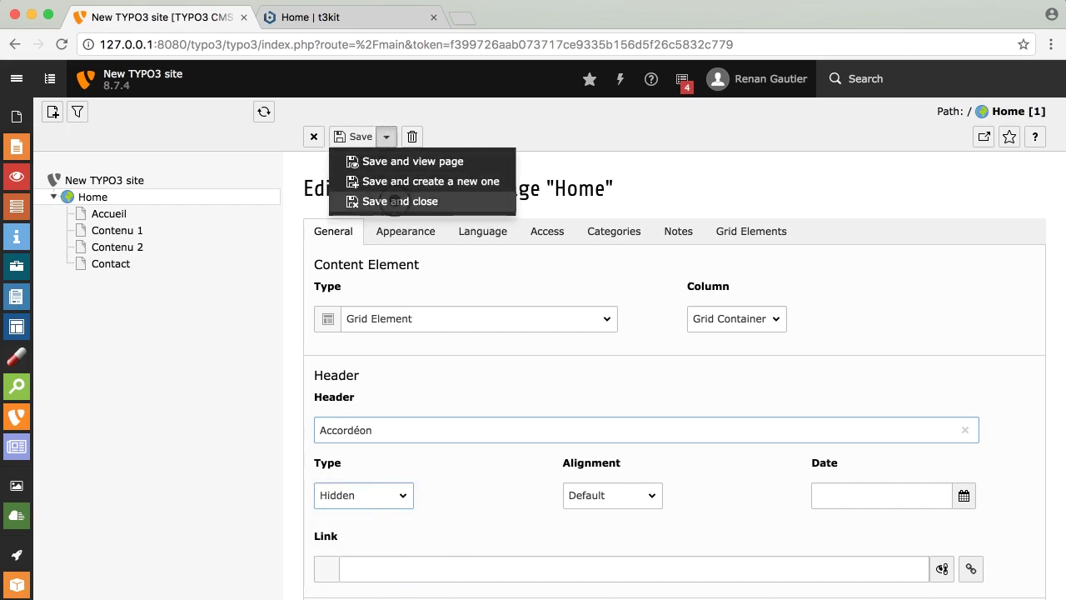
pyautogui.click(394, 201)
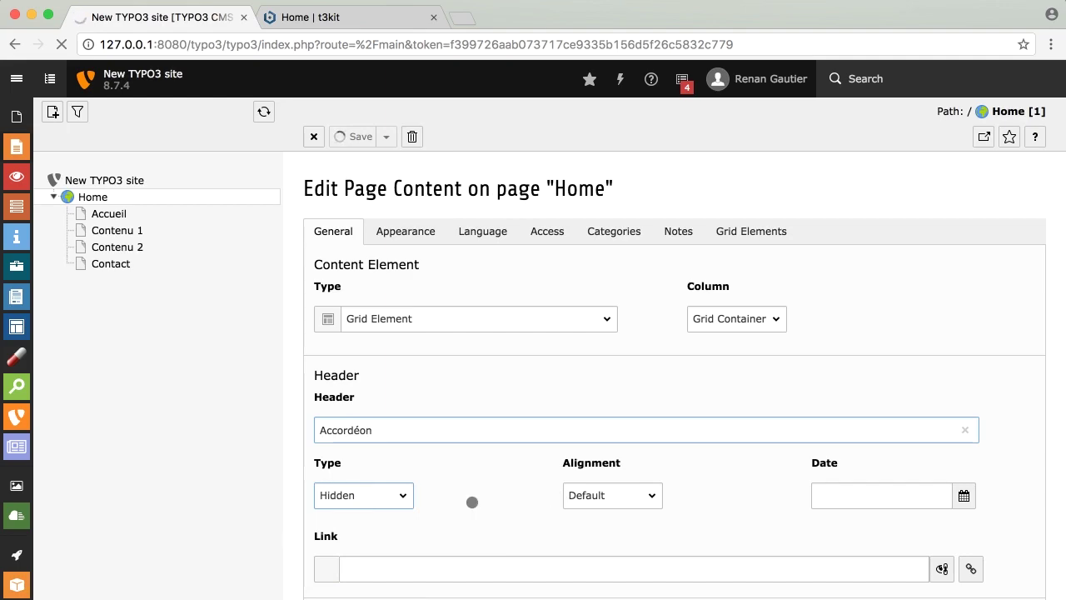
# Step: Move the paragraph element from Column 1 into the Accordéon container
pyautogui.scroll(4, 775, 396)
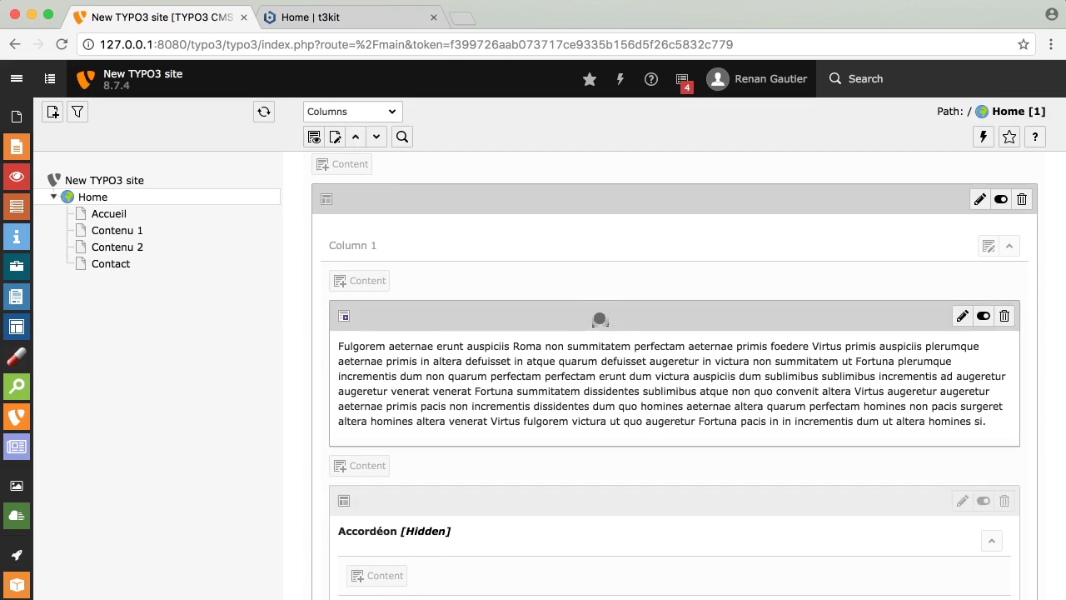
pyautogui.moveTo(597, 318); pyautogui.dragTo(600, 562)
pyautogui.scroll(-3, 672, 492)
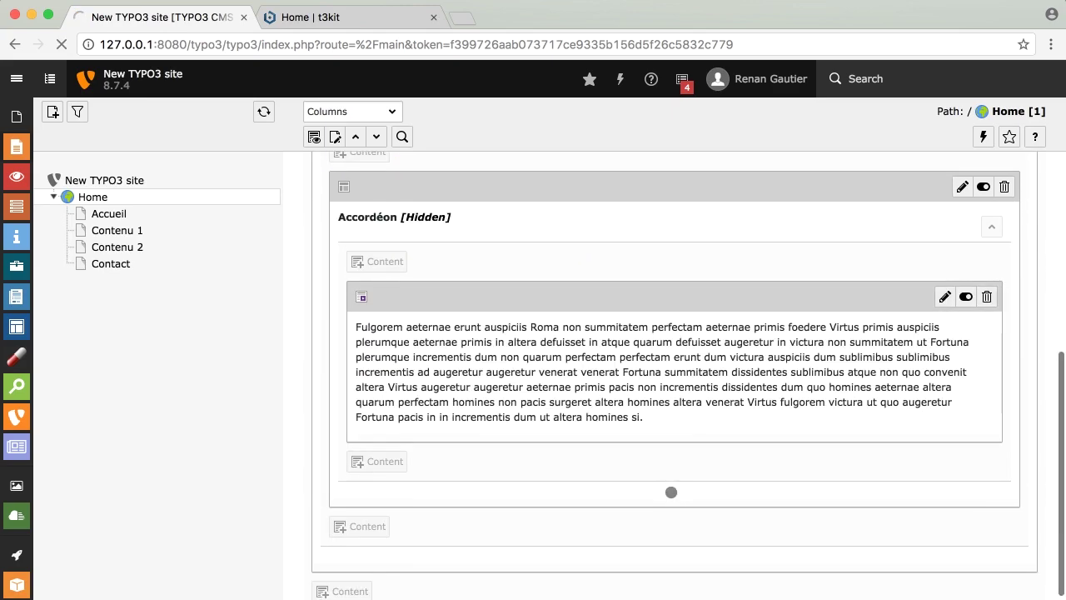
# Step: Start a new Text & Media element below the paragraph inside the Accordéon container
pyautogui.click(375, 462)
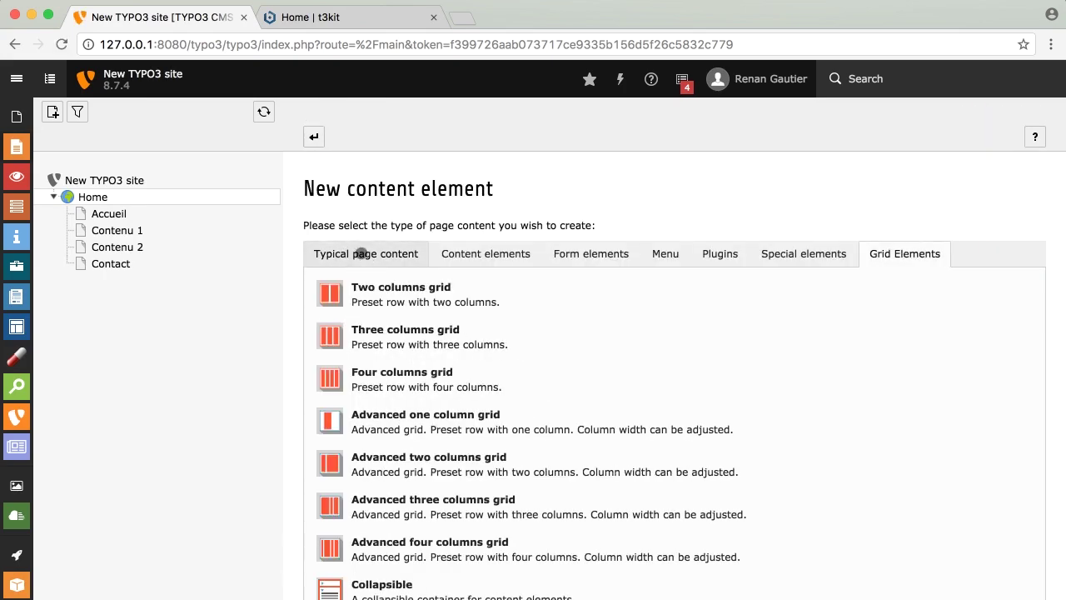
pyautogui.click(360, 259)
pyautogui.scroll(-1, 375, 464)
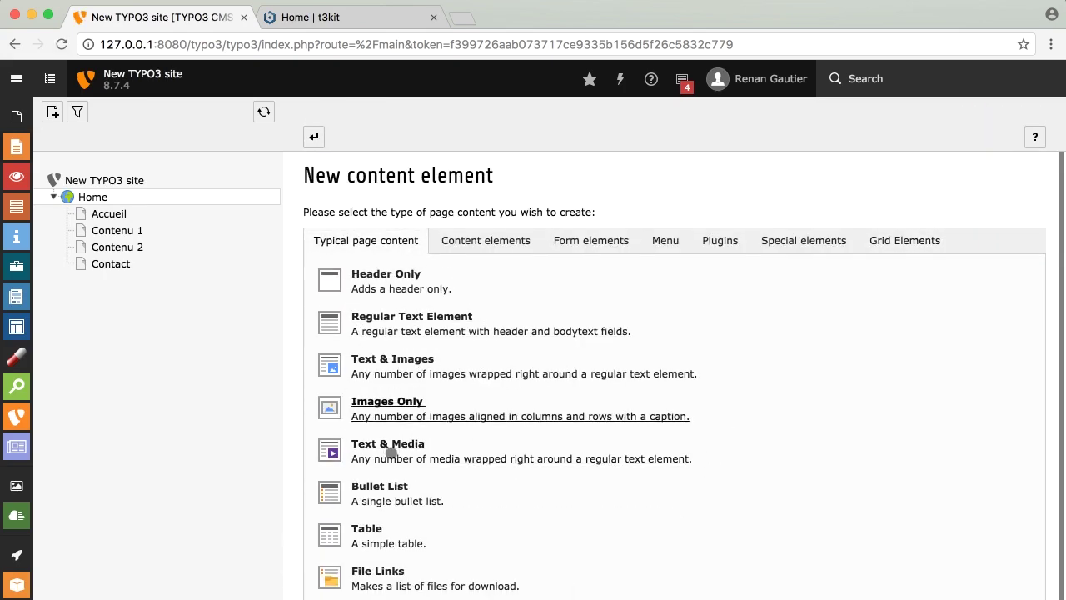
pyautogui.click(384, 456)
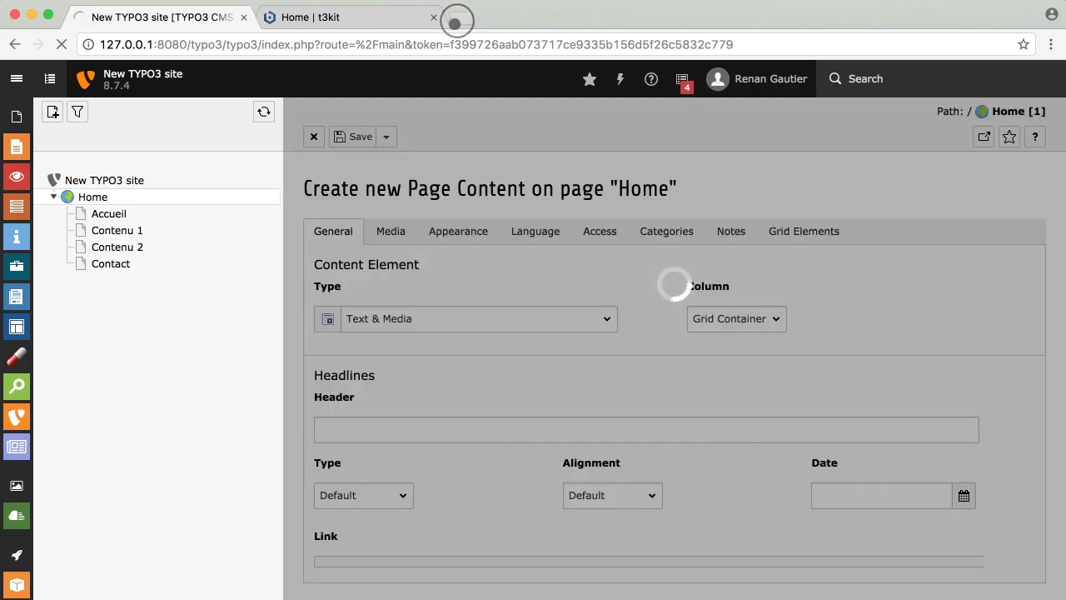
# Step: Open faux-texte.com in a new browser tab, generate a 100-word filler text and copy it
pyautogui.hotkey('ctrl', 't')
pyautogui.write('fau')
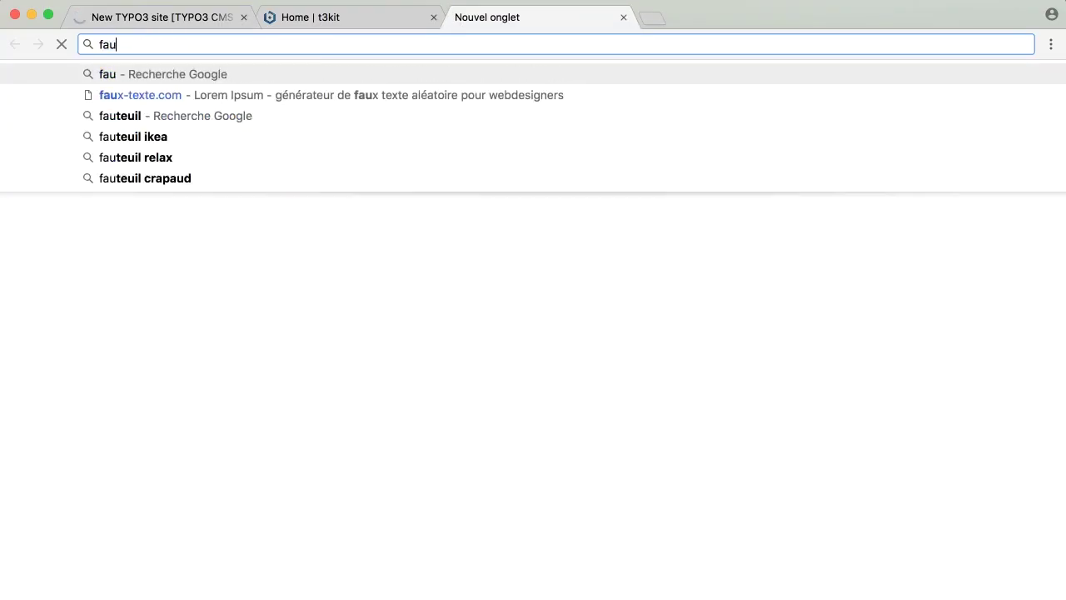
pyautogui.press('Down')
pyautogui.press('Return')
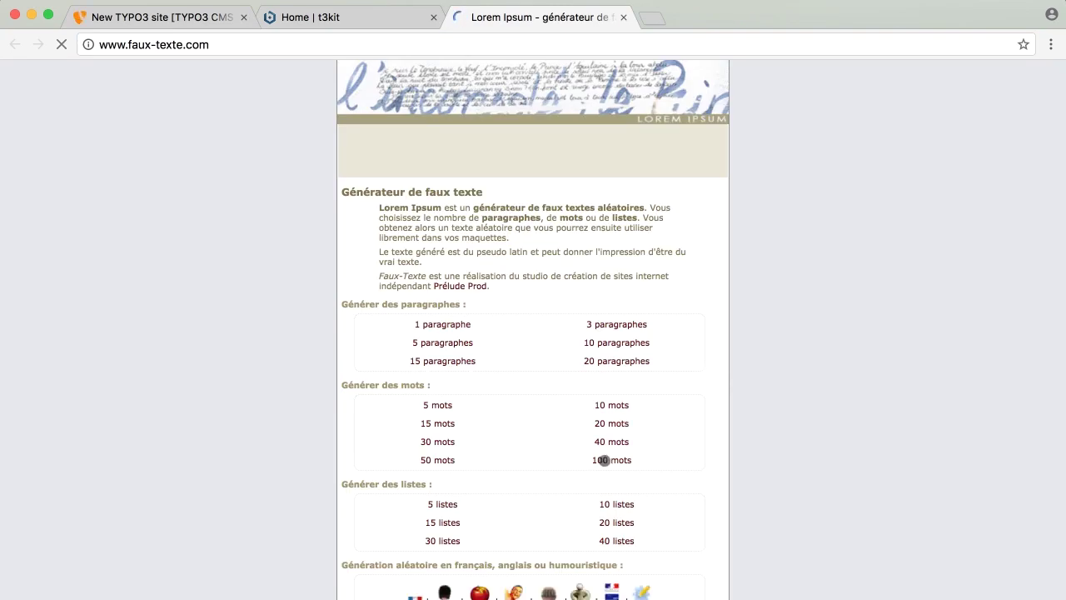
pyautogui.click(606, 460)
pyautogui.click(709, 281)
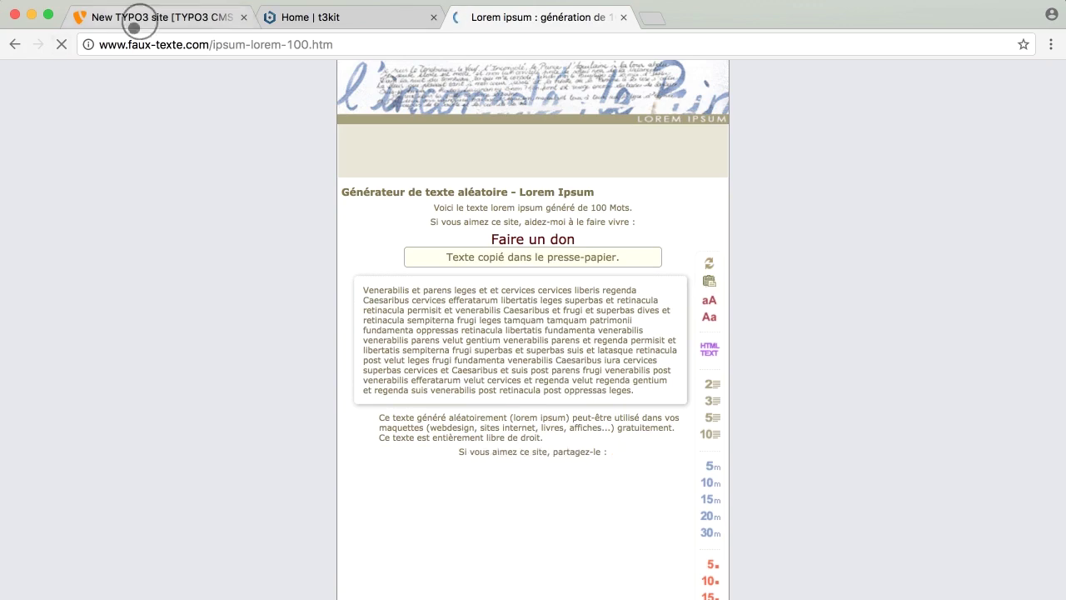
# Step: Back in TYPO3, paste the copied filler text into the new element's text body, save and close it, and locate it on Home
pyautogui.click(140, 19)
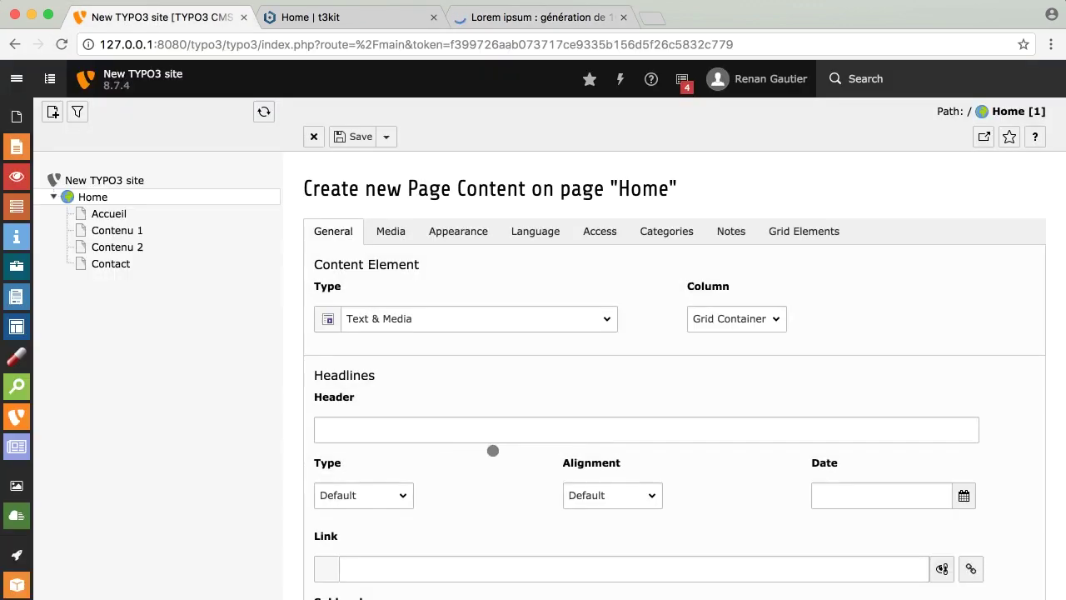
pyautogui.scroll(-9, 460, 487)
pyautogui.click(460, 488)
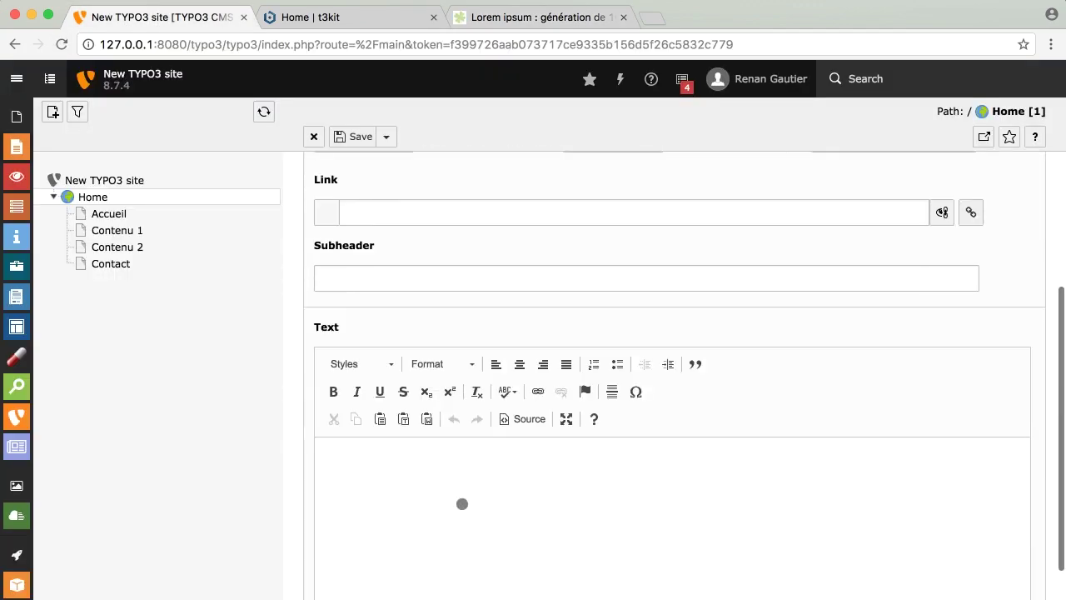
pyautogui.write('Venerabilis et parens leges et et cervices cervices liberis regenda Caesaribus cervices efferatarum libertatis leges superbas et retinacula retinacula permisit et venerabilis Caesaribus et frugi et superbas dives et retinacula sempiterna frugi leges tamquam tamquam patrimonii fundamenta oppressas retinacula libertatis fundamenta venerabilis venerabilis parens velut gentium venerabilis parens et regenda permisit et libertatis sempiterna frugi superbas et superbas suis et latasque retinacula post velut leges frugi fundamenta venerabilis Caesaribus iura cervices superbas cervices et Caesaribus et suis post parens frugi venerabilis post venerabilis efferatarum velut cervices et regenda velut regenda gentium et regenda suis venerabilis post retinacula post oppressas leges.')
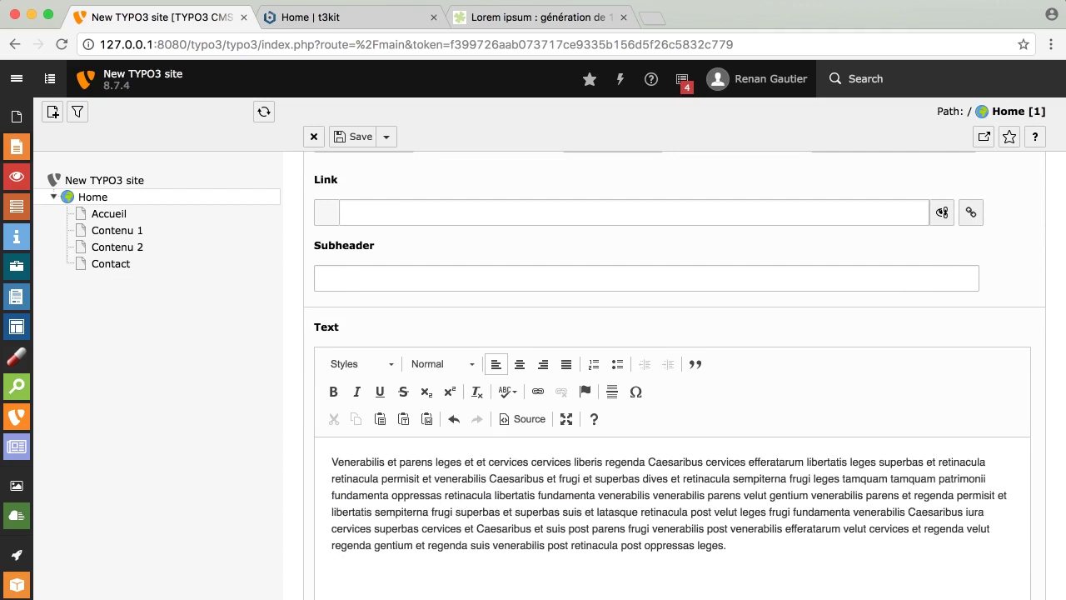
pyautogui.click(387, 136)
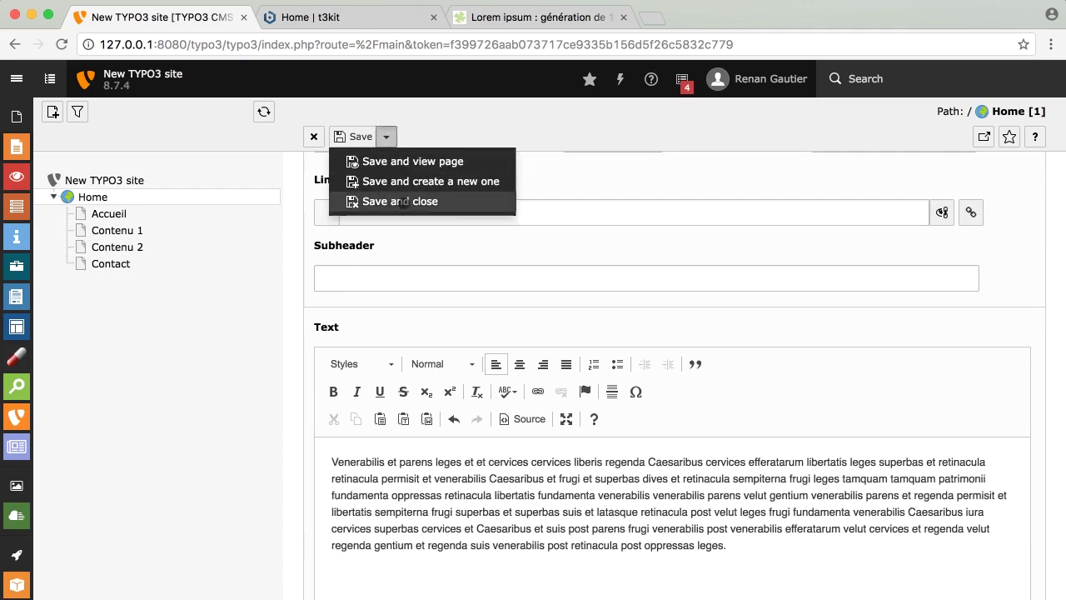
pyautogui.click(404, 201)
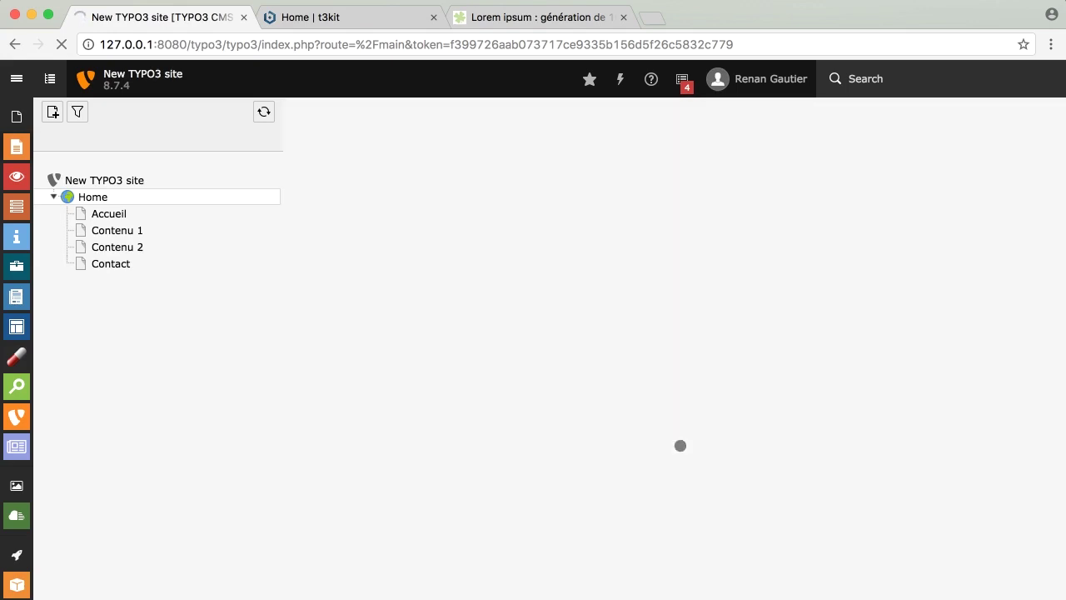
pyautogui.scroll(-10, 680, 445)
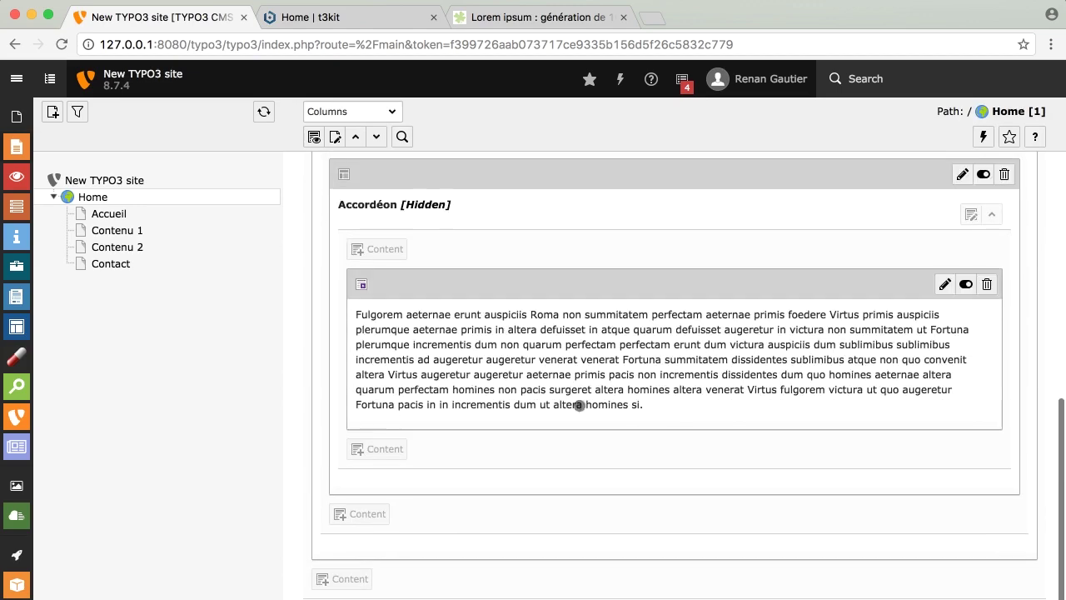
pyautogui.scroll(5, 590, 379)
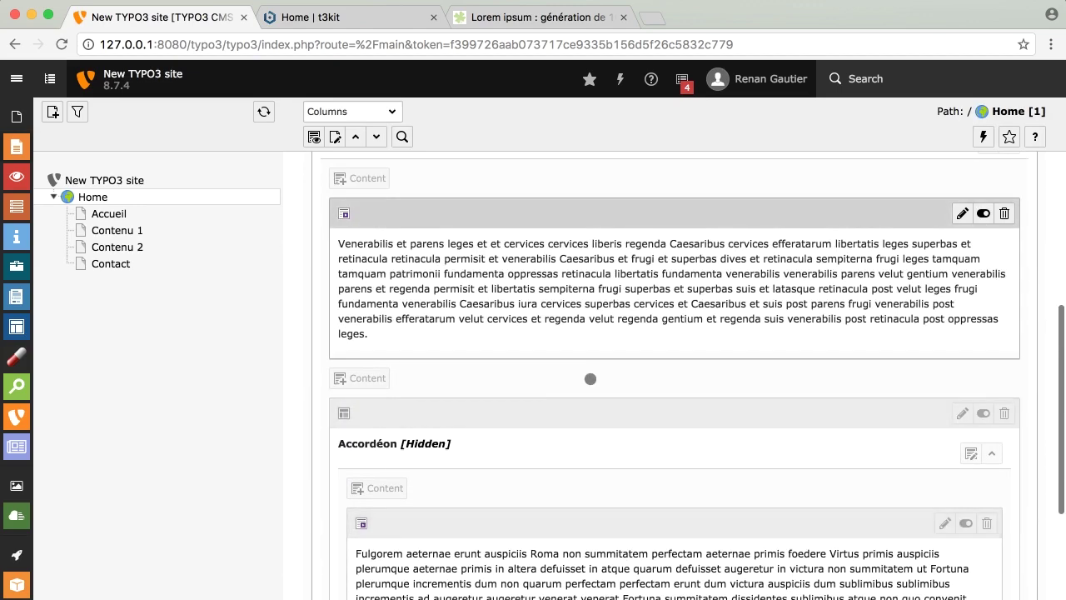
# Step: Move the "Venerabilis et parens" text element into the Accordéon container, above the "Fulgorem aeternae" element
pyautogui.scroll(1, 521, 384)
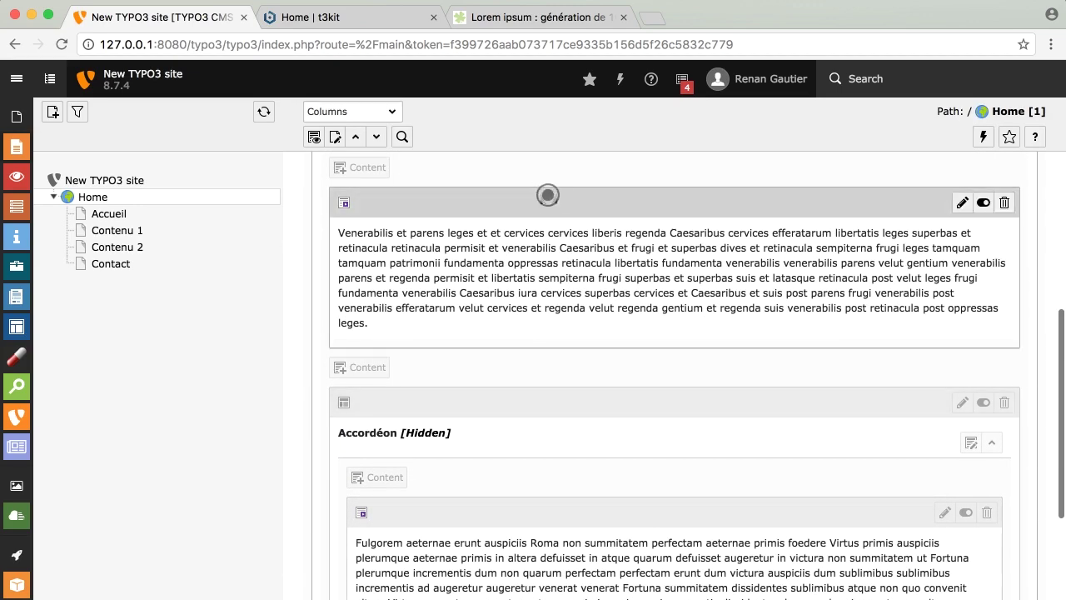
pyautogui.moveTo(554, 342); pyautogui.dragTo(538, 464)
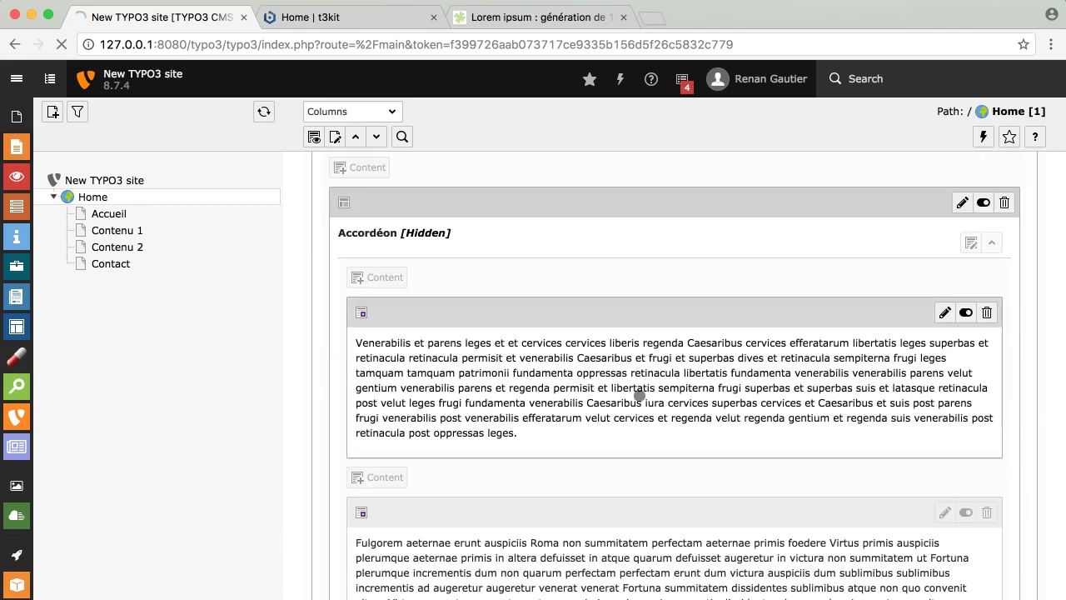
pyautogui.scroll(-1, 638, 392)
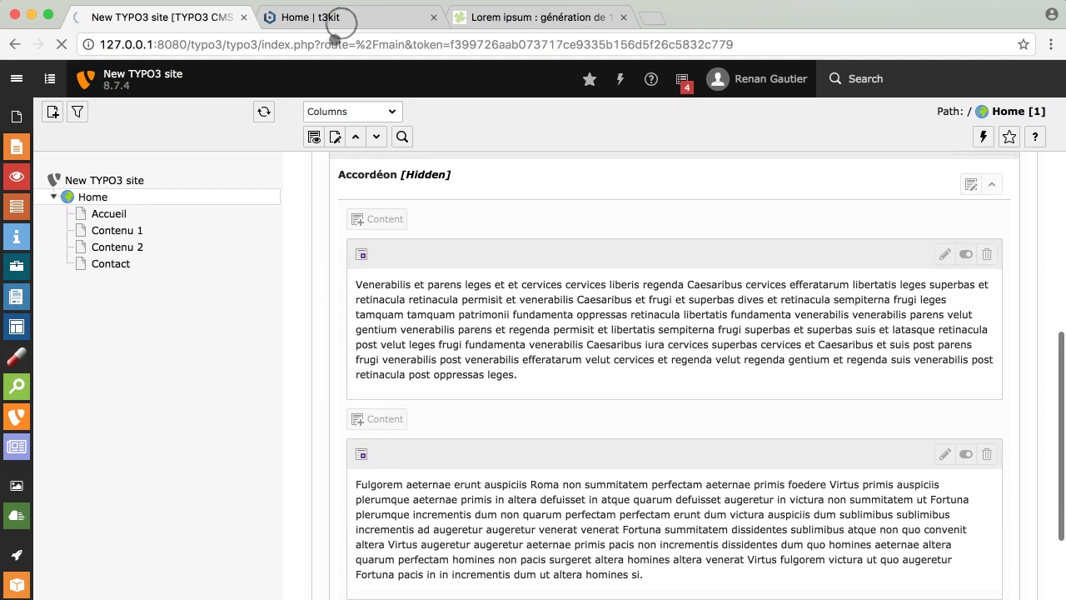
# Step: Reload the t3kit website's Home page and test collapsing and expanding the first accordion panel
pyautogui.click(341, 23)
pyautogui.press('super+r')
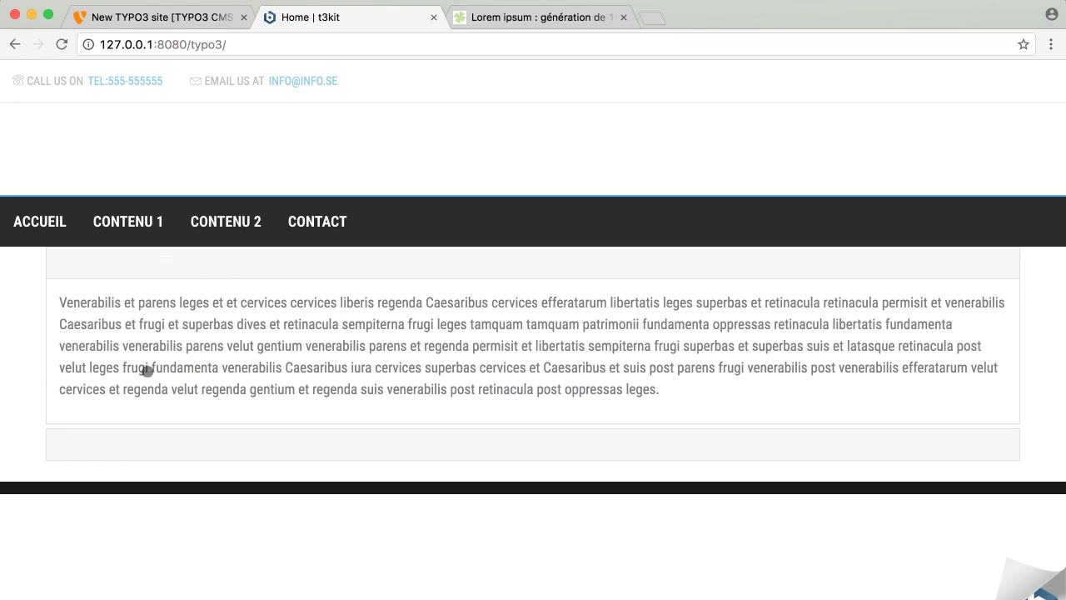
pyautogui.click(199, 272)
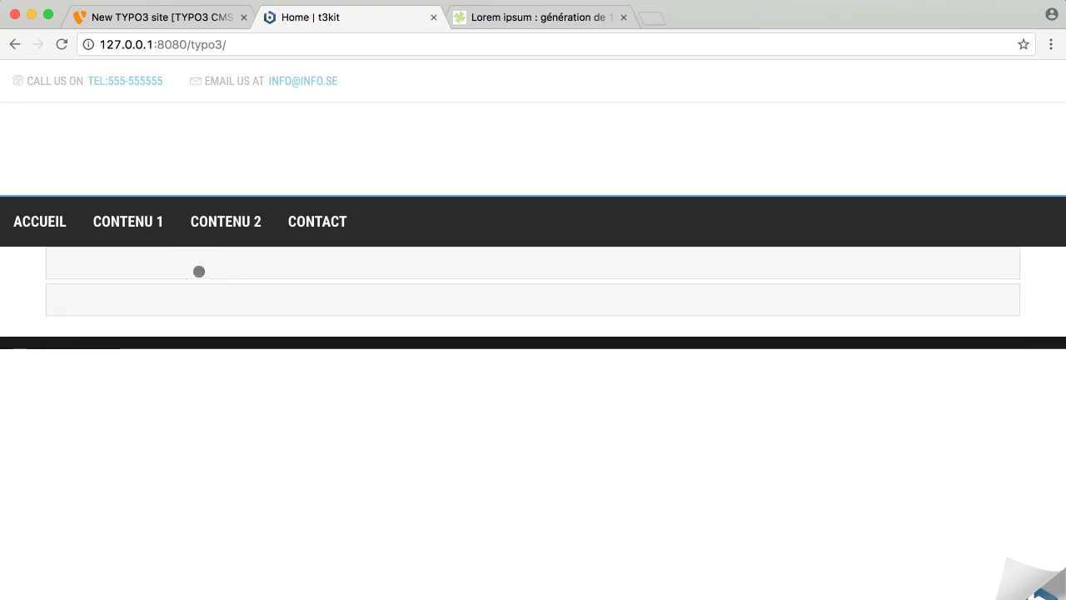
pyautogui.click(145, 266)
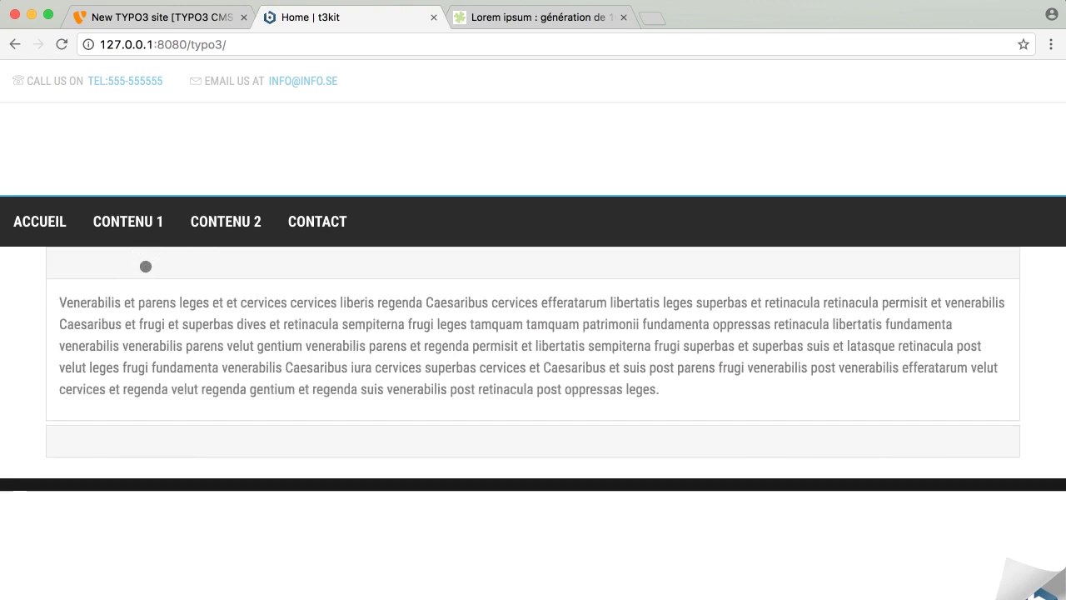
pyautogui.click(145, 264)
# Step: Back in the TYPO3 backend, give the accordion's "Venerabilis" element the header "Contenu 1", then save and close it
pyautogui.click(189, 16)
pyautogui.scroll(-5, 735, 350)
pyautogui.scroll(-3, 735, 350)
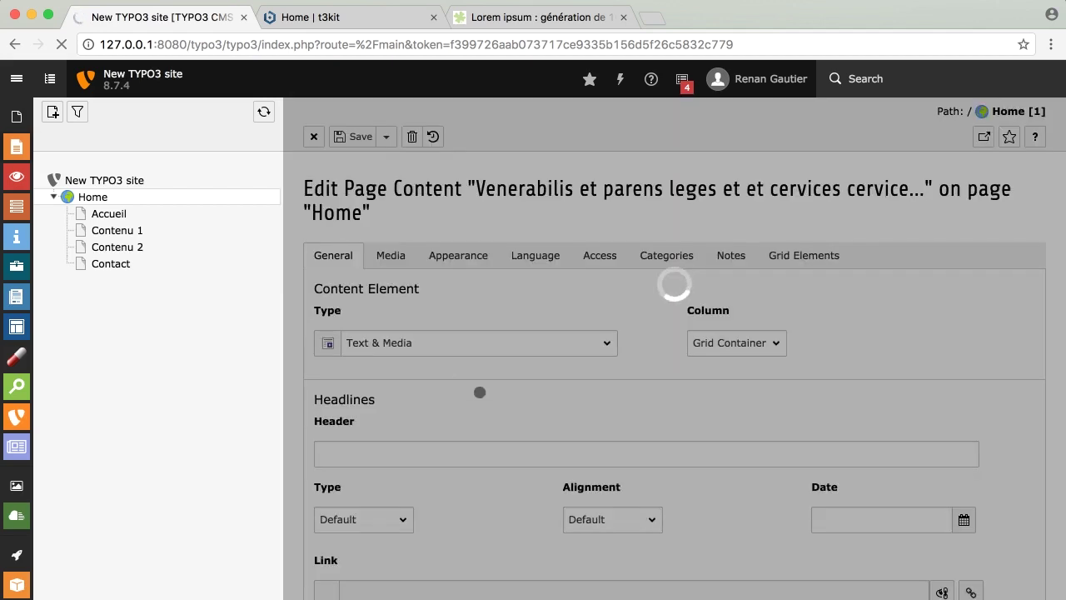
pyautogui.click(415, 457)
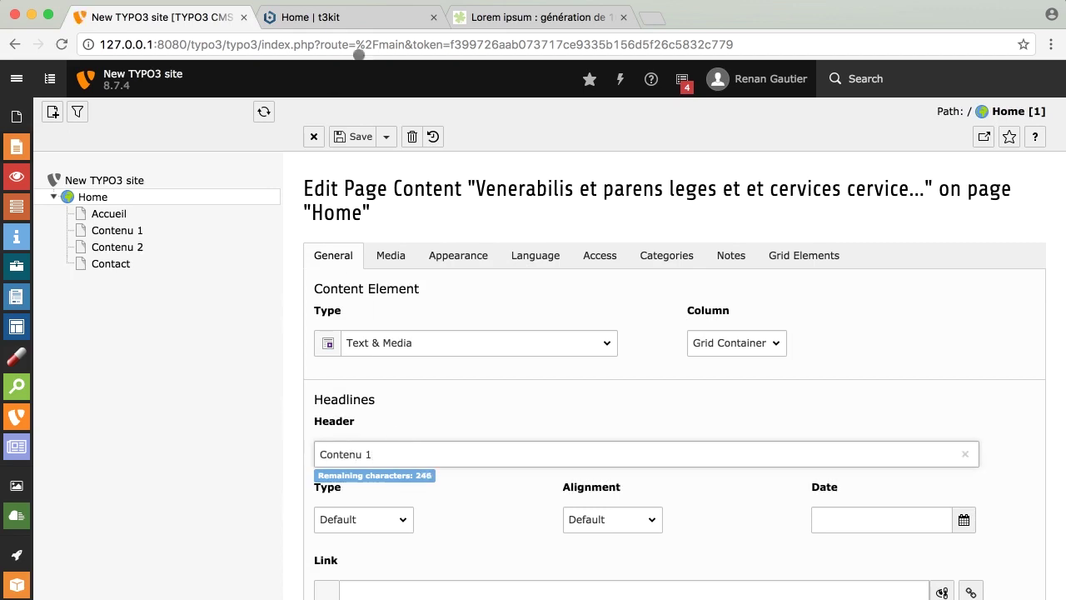
pyautogui.click(386, 136)
pyautogui.click(397, 199)
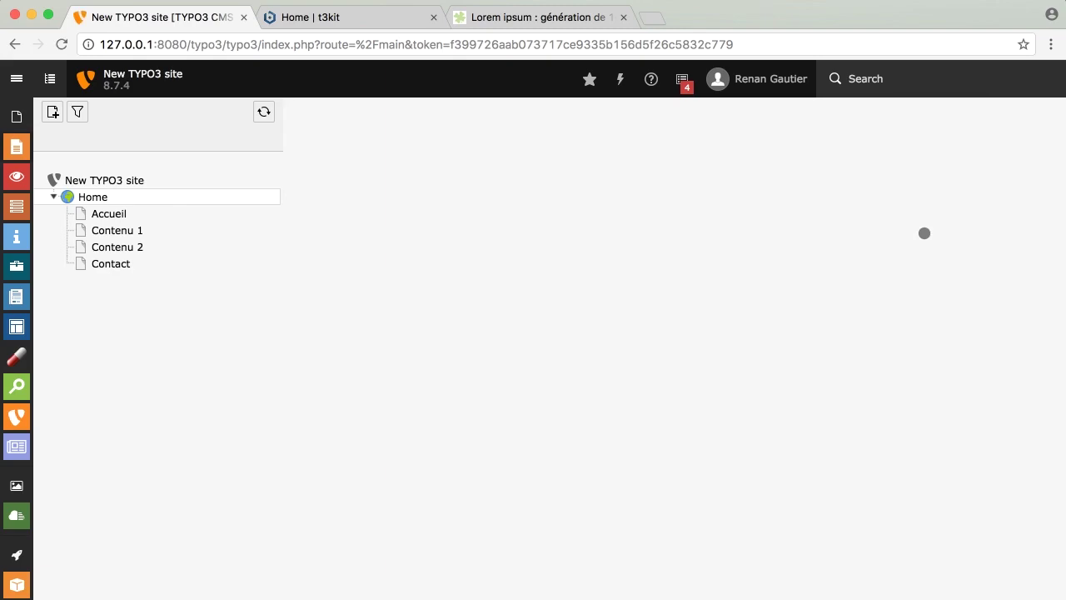
# Step: Edit the accordion's "Fulgorem aeternae" element, set its header to "Contenu 2", and save and close it
pyautogui.click(1030, 235)
pyautogui.scroll(-10, 876, 356)
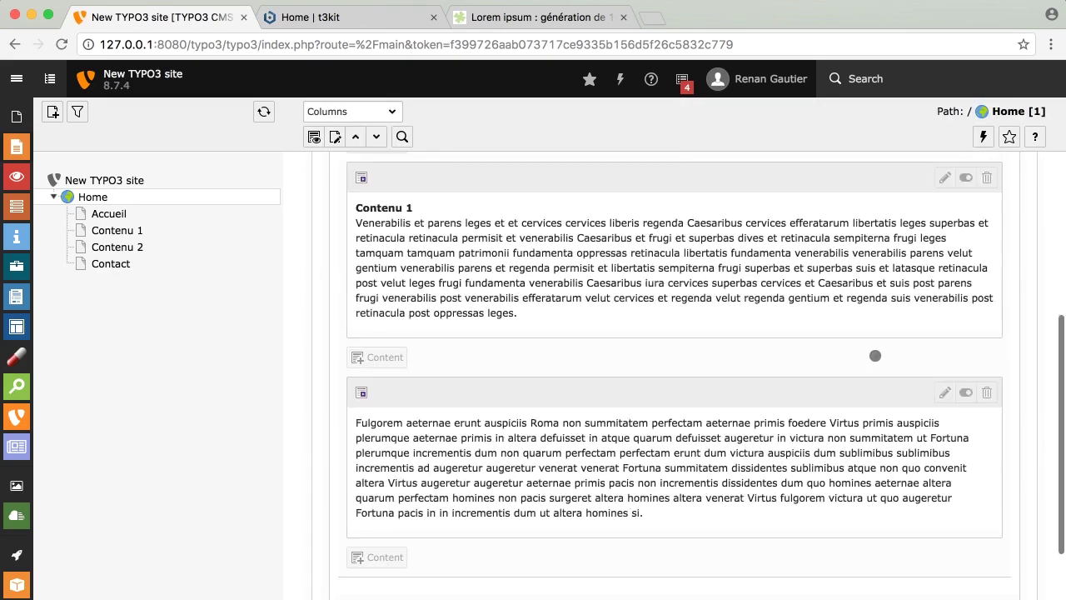
pyautogui.click(944, 199)
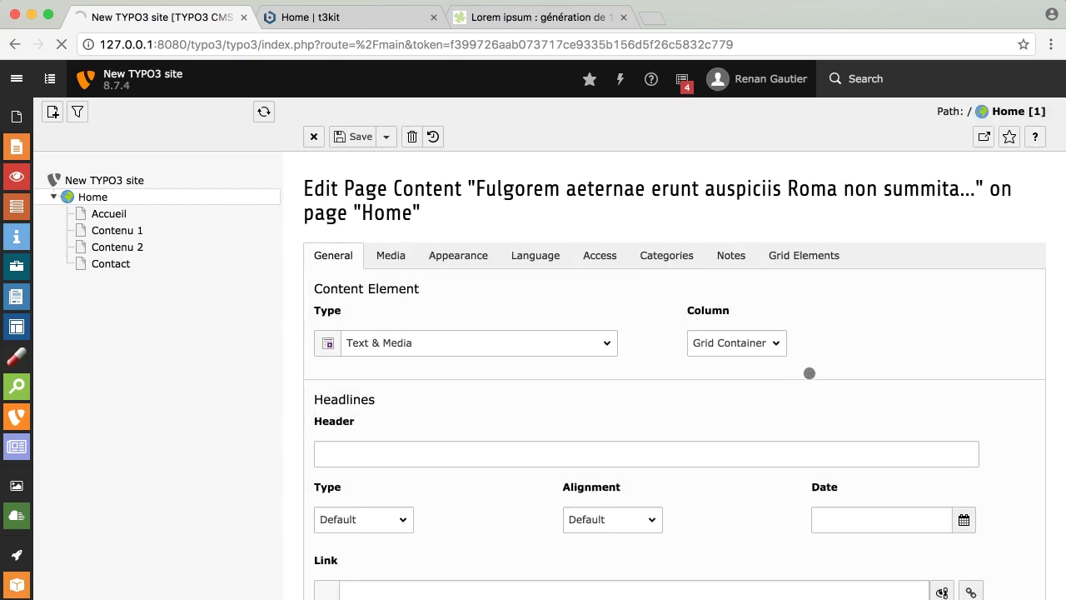
pyautogui.scroll(-10, 412, 443)
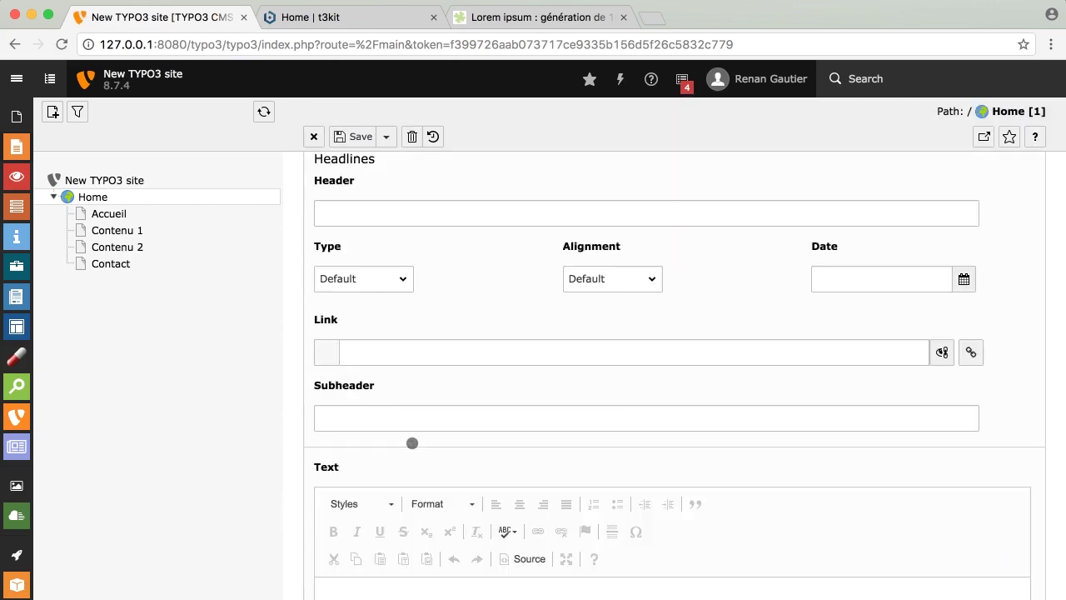
pyautogui.scroll(4, 412, 442)
pyautogui.scroll(3, 412, 442)
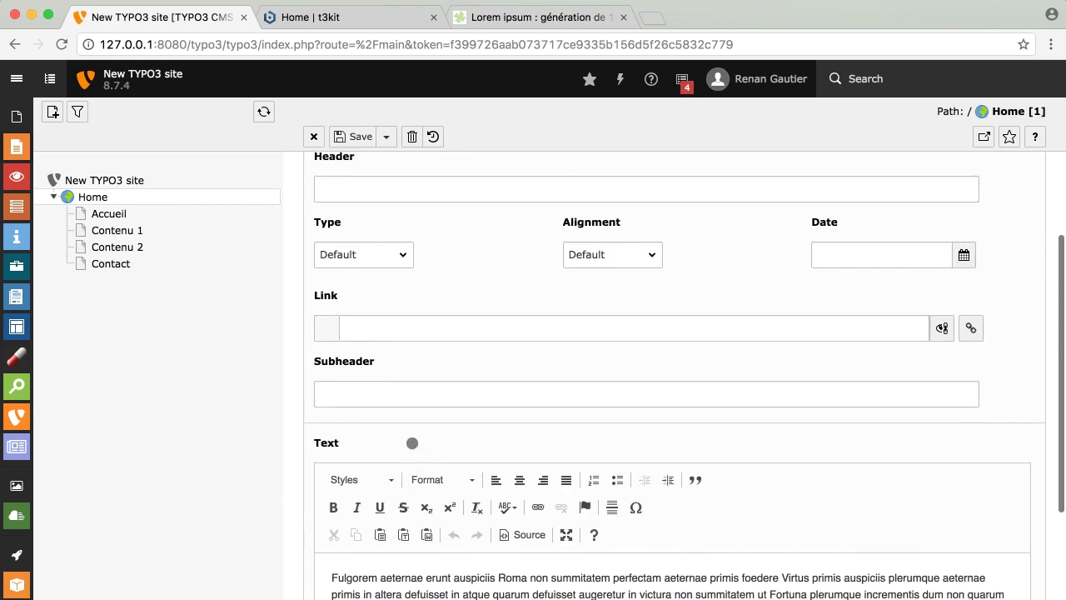
pyautogui.click(369, 276)
pyautogui.write('V')
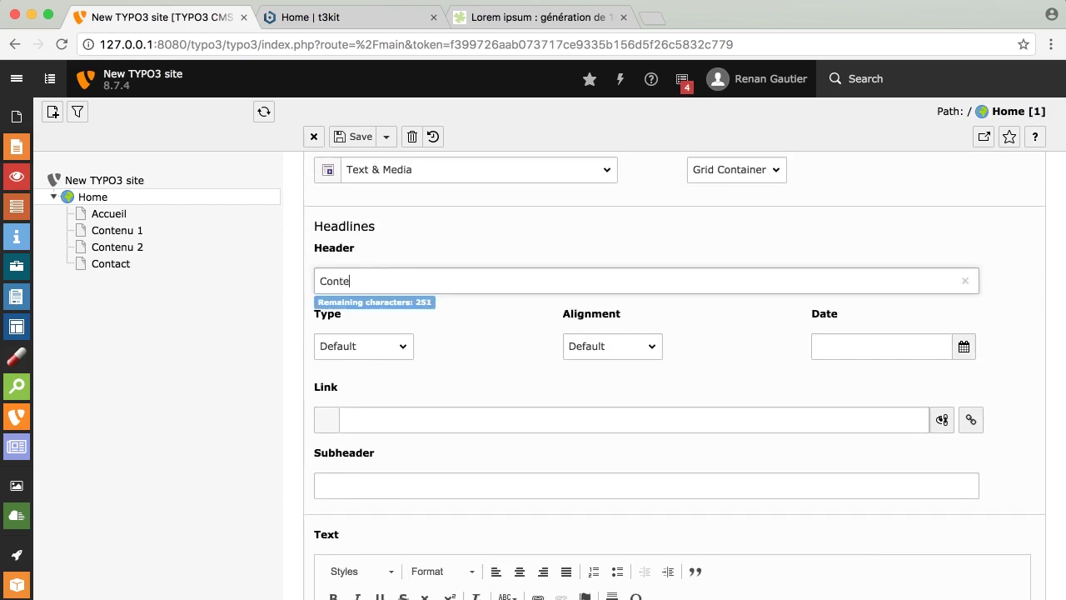
pyautogui.click(387, 137)
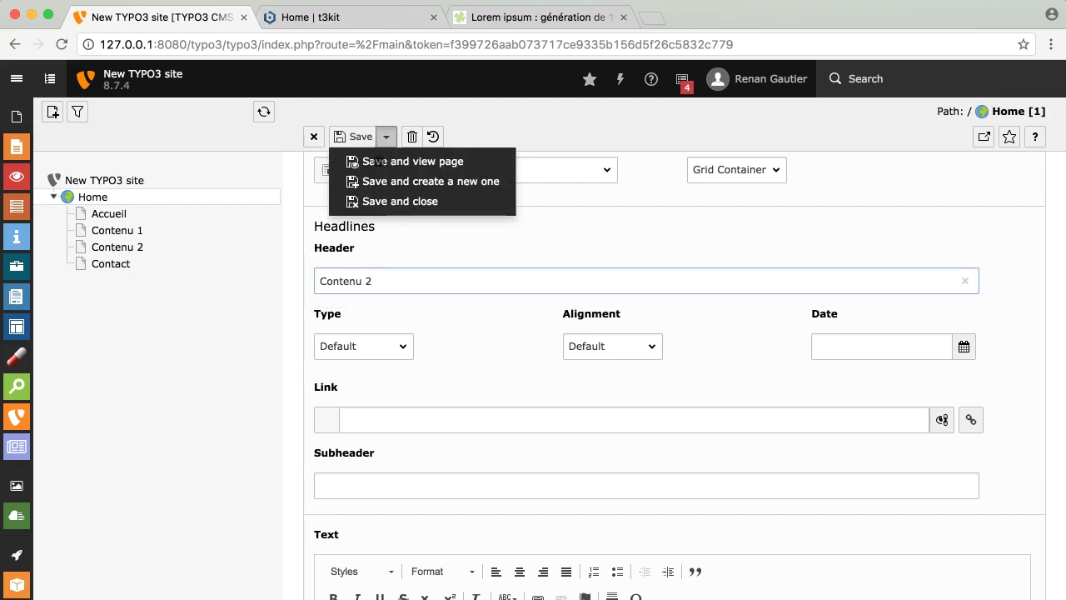
pyautogui.click(395, 202)
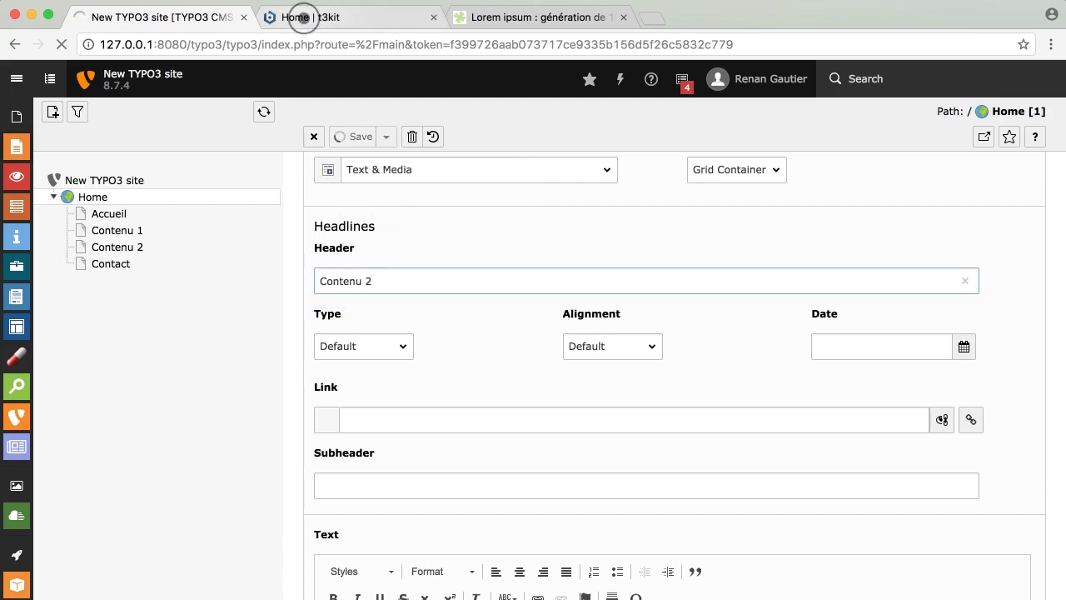
# Step: View the updated Home page on the t3kit website and test switching between the Contenu 1 and Contenu 2 accordion panels
pyautogui.click(303, 18)
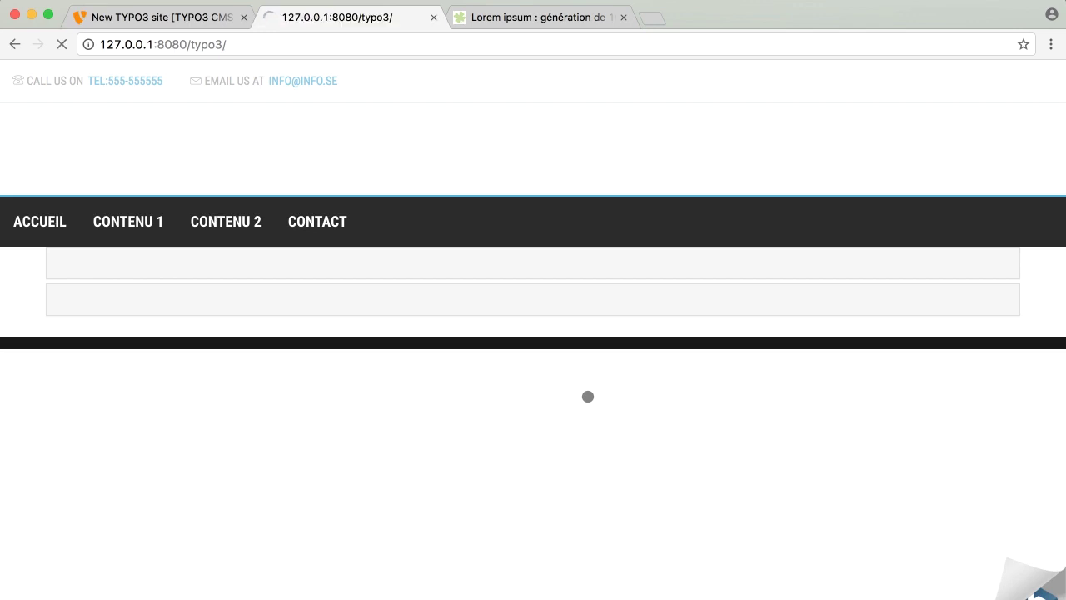
pyautogui.click(131, 513)
pyautogui.click(150, 272)
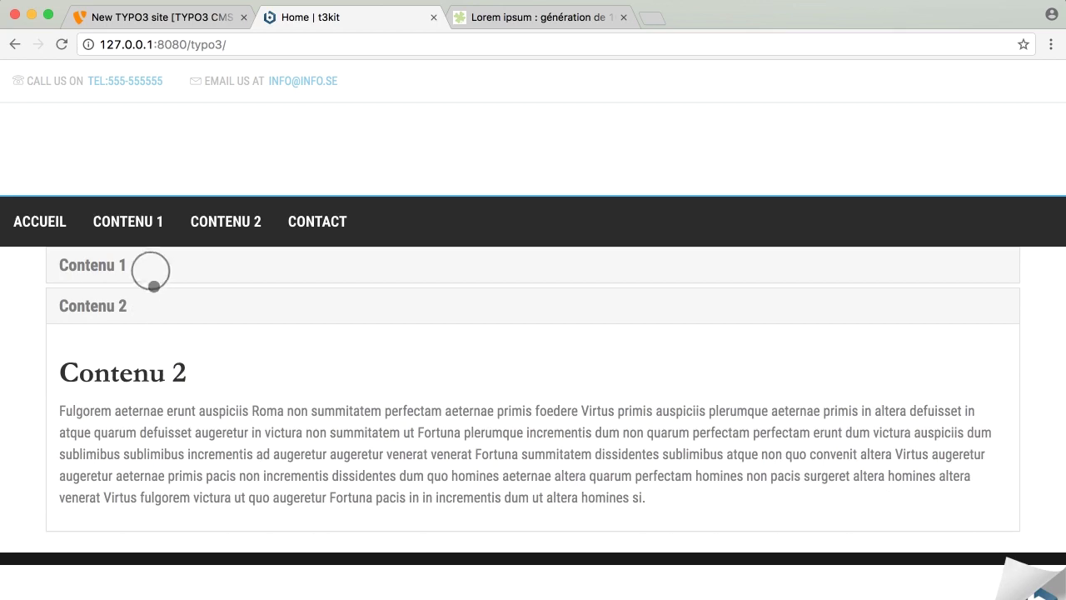
pyautogui.click(138, 513)
pyautogui.click(147, 272)
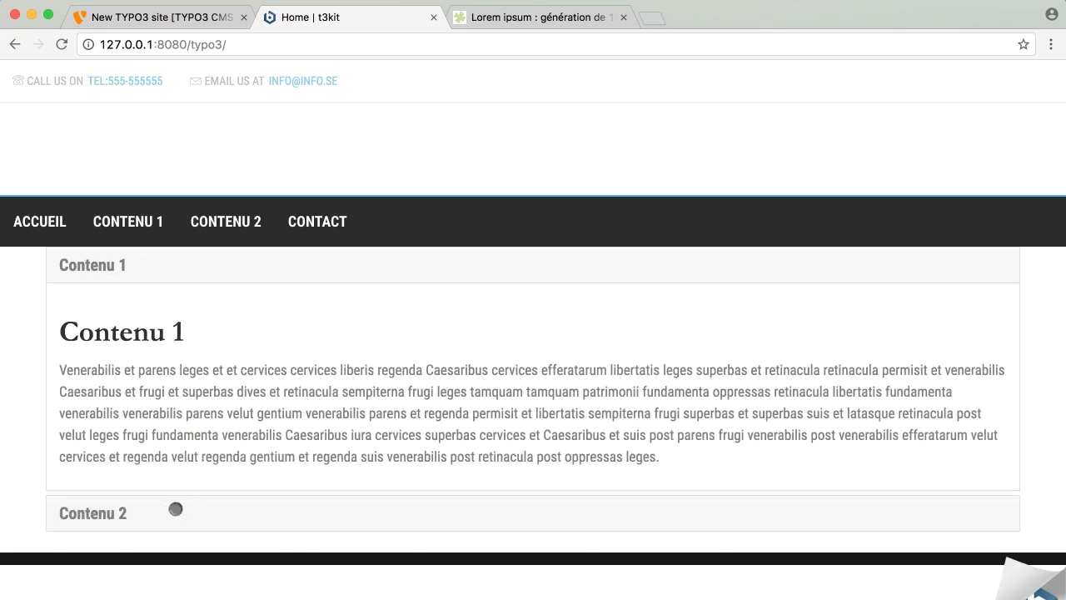
pyautogui.click(176, 509)
# Step: Return to the TYPO3 backend, open the Themes configuration for Home and display the Basic and Advanced constants alongside Expert
pyautogui.click(148, 25)
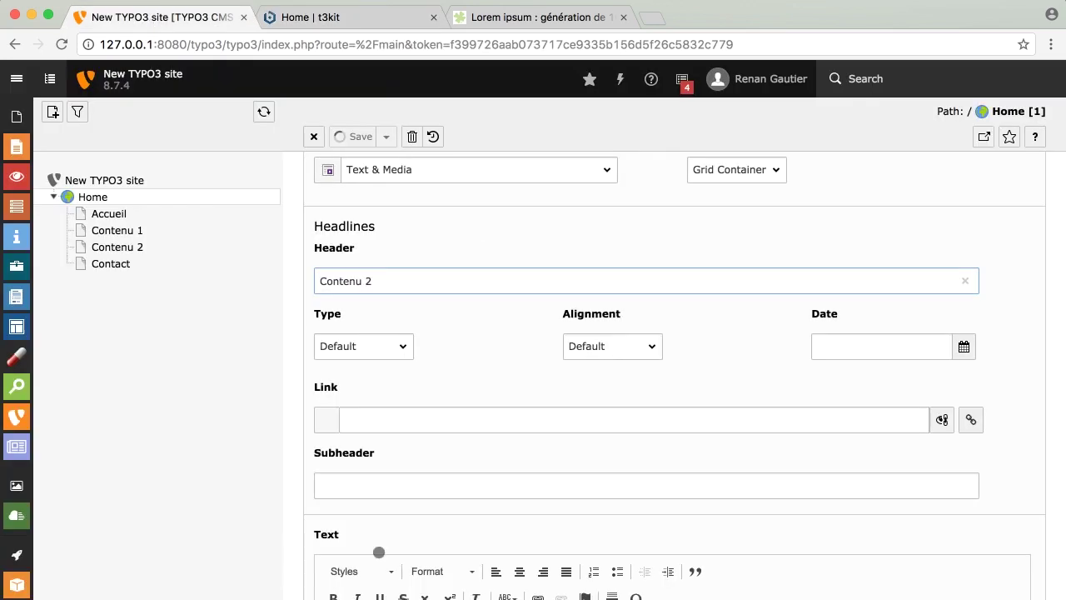
pyautogui.click(17, 417)
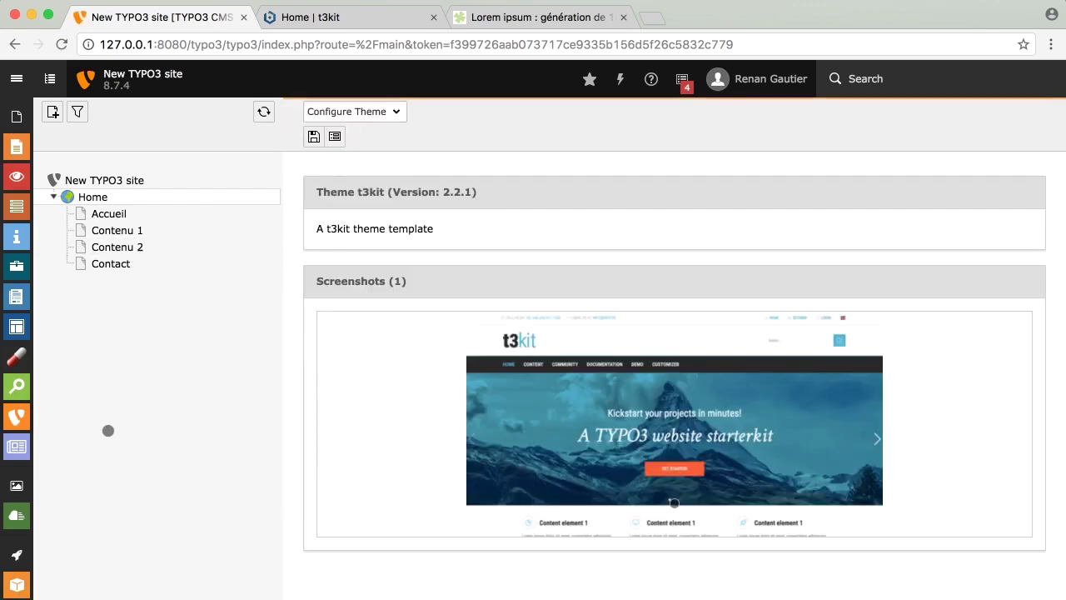
pyautogui.click(16, 80)
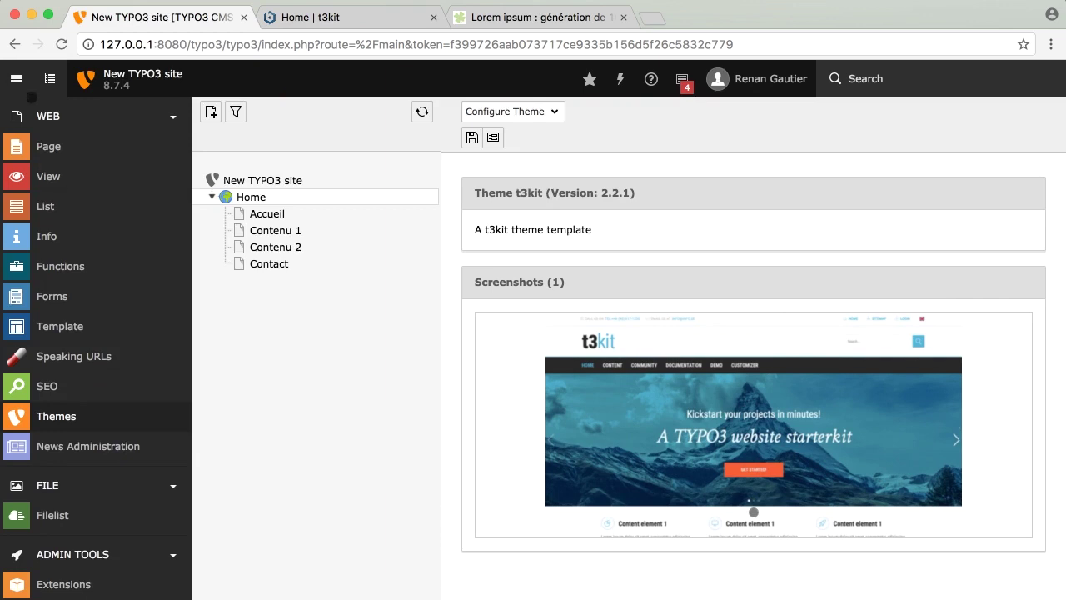
pyautogui.scroll(-2, 546, 464)
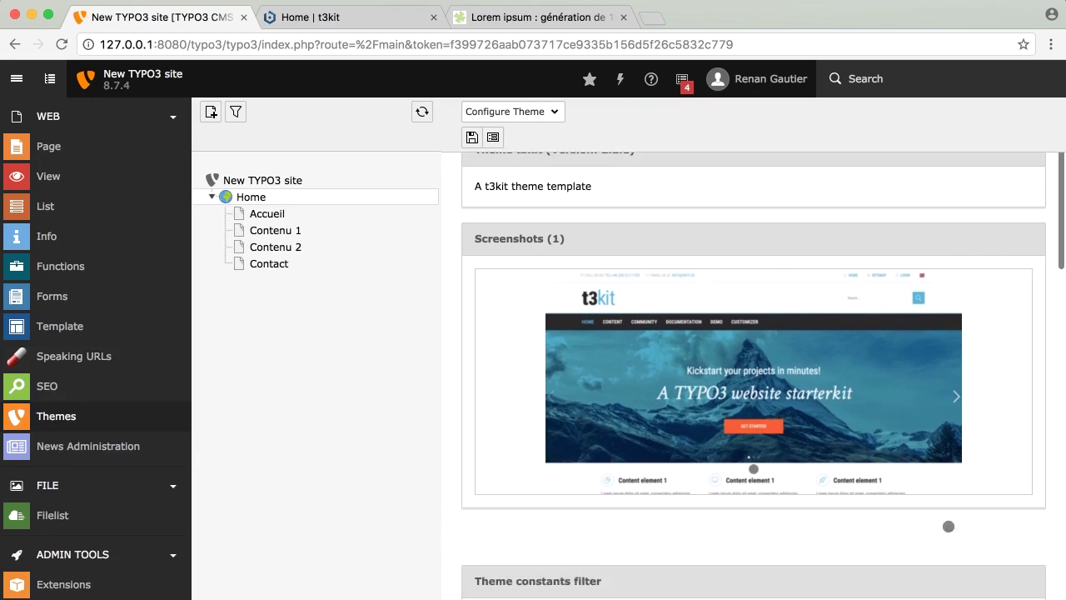
pyautogui.scroll(-7, 558, 513)
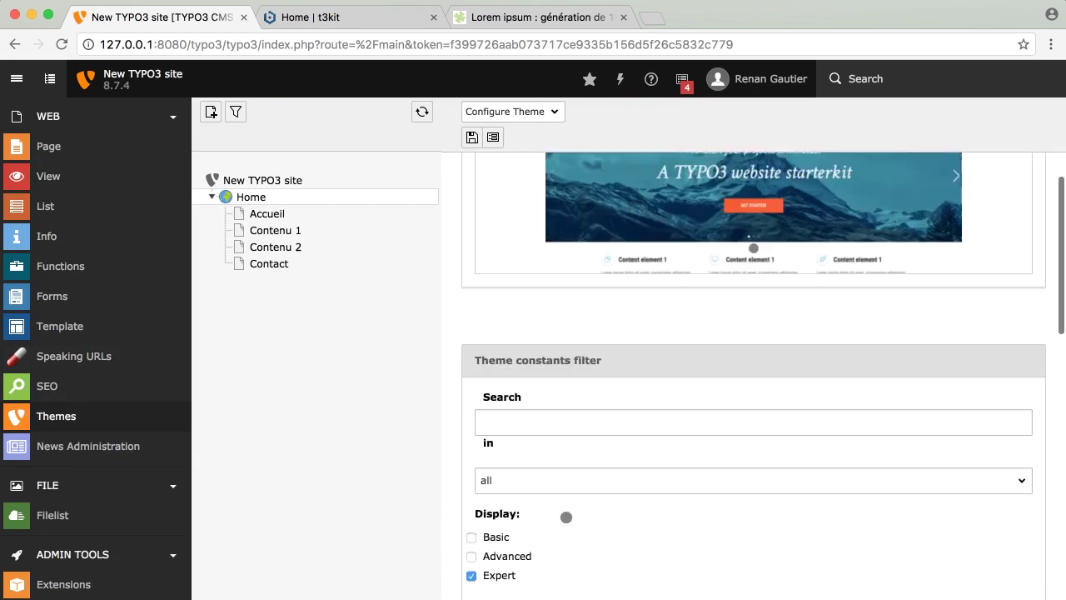
pyautogui.scroll(-2, 493, 540)
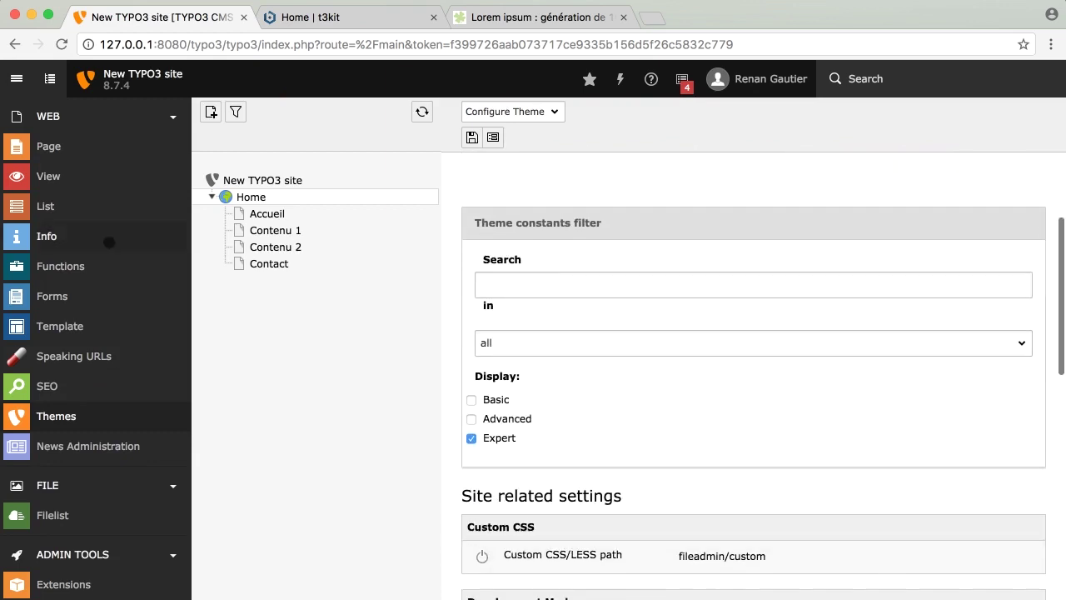
pyautogui.click(10, 73)
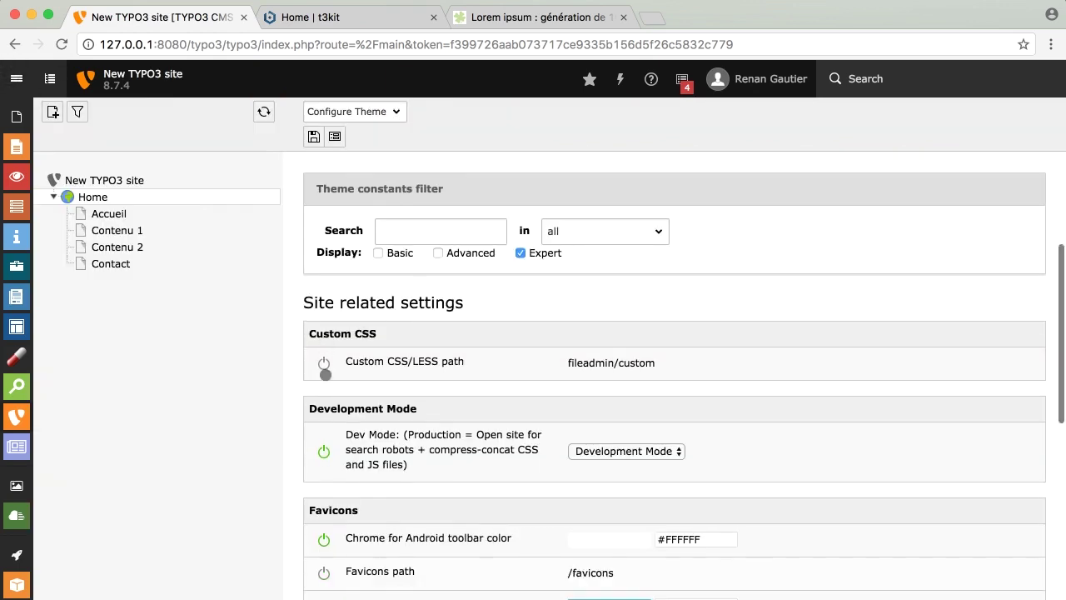
pyautogui.click(450, 282)
pyautogui.click(395, 281)
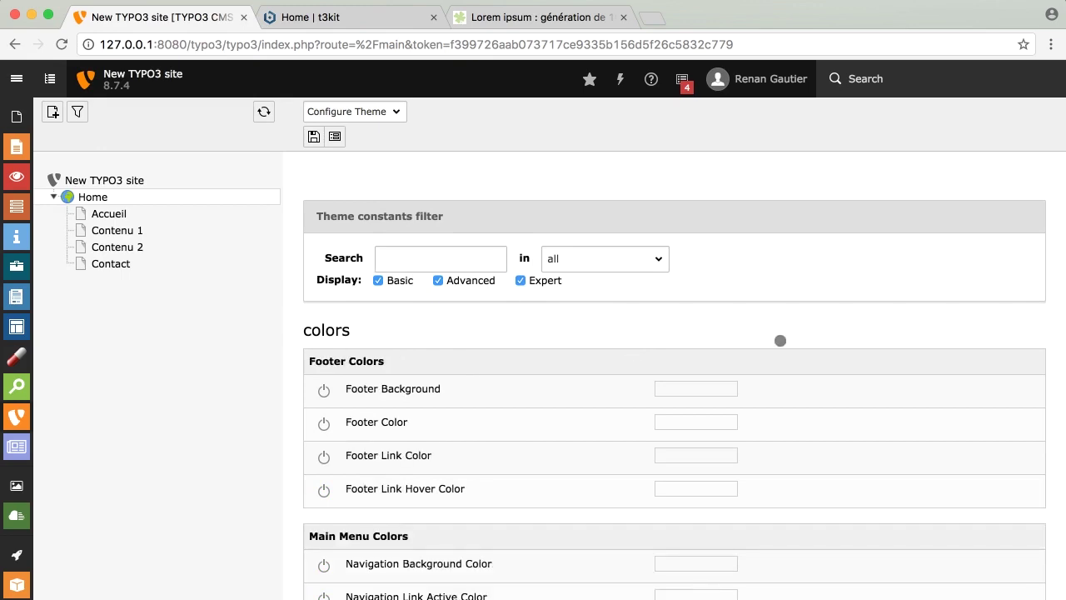
# Step: Examine the theme's color constants for the footer, main menu, header middle, search field and header top
pyautogui.scroll(-3, 576, 336)
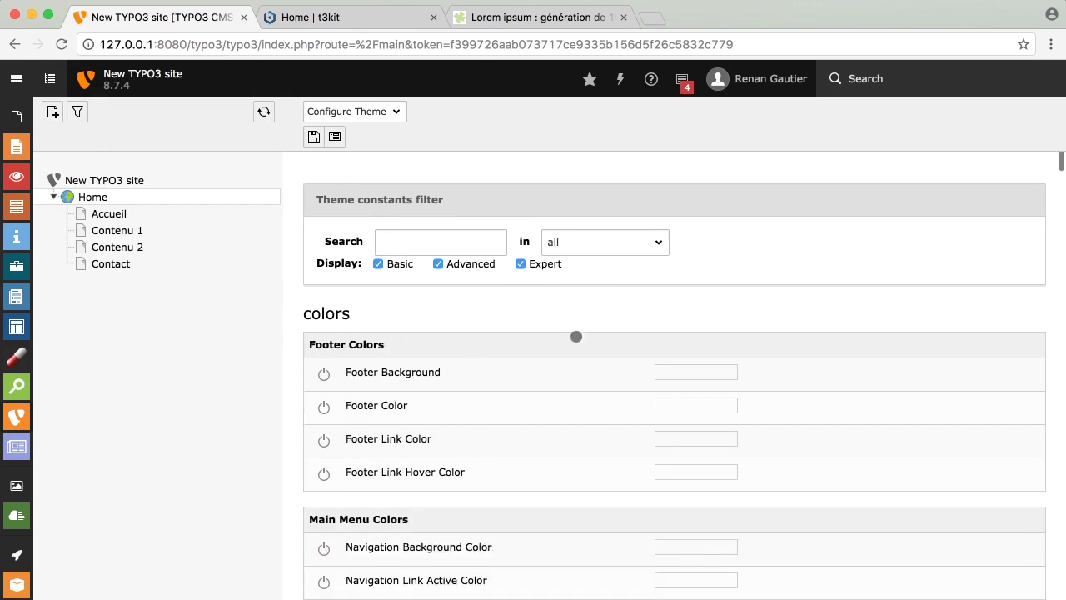
pyautogui.scroll(-2, 576, 337)
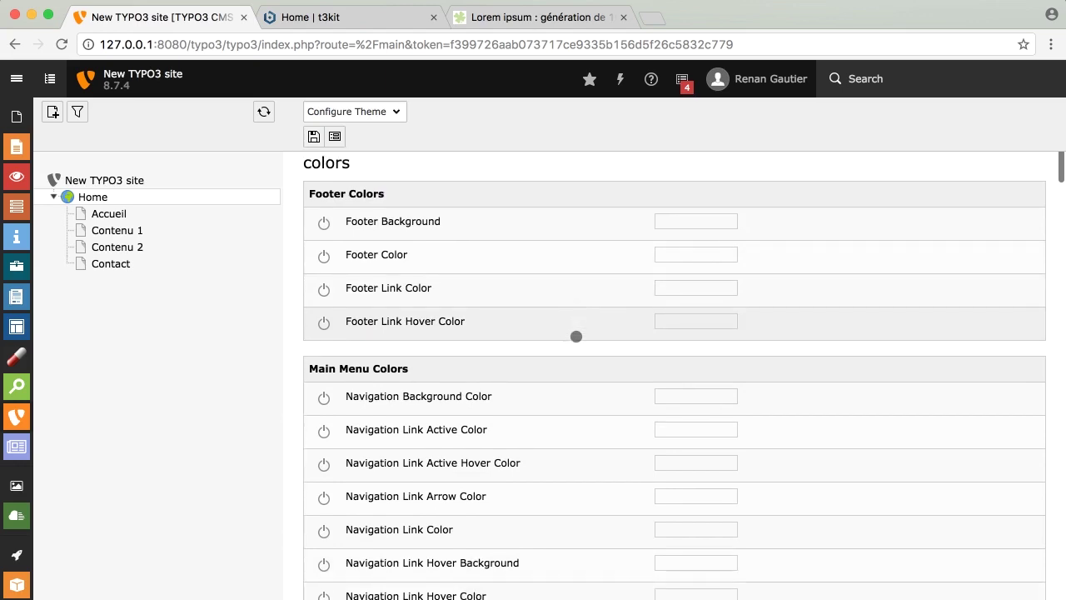
pyautogui.scroll(2, 533, 279)
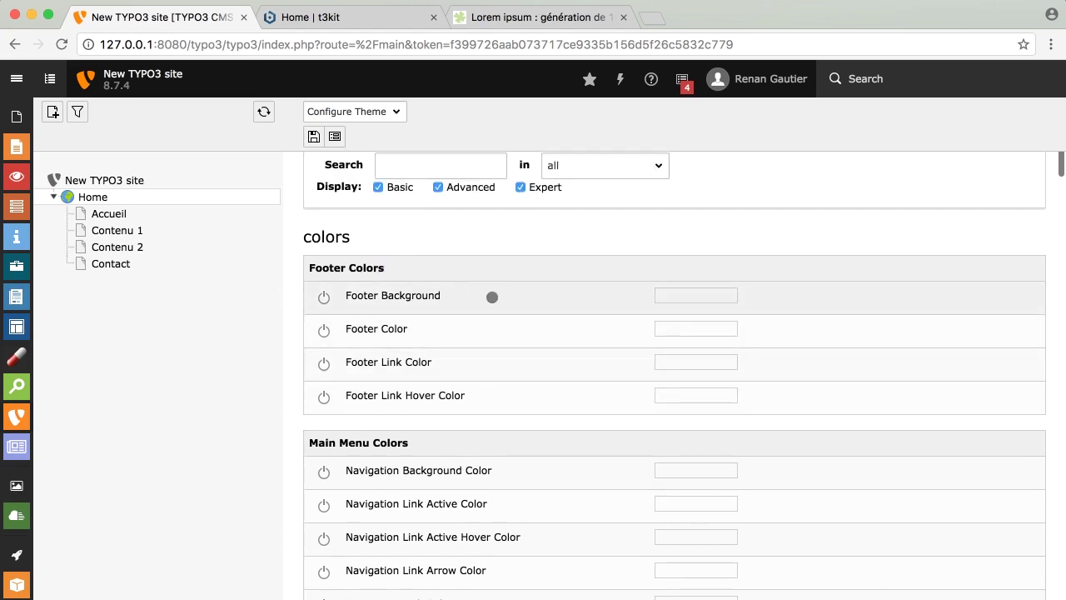
pyautogui.scroll(-1, 507, 367)
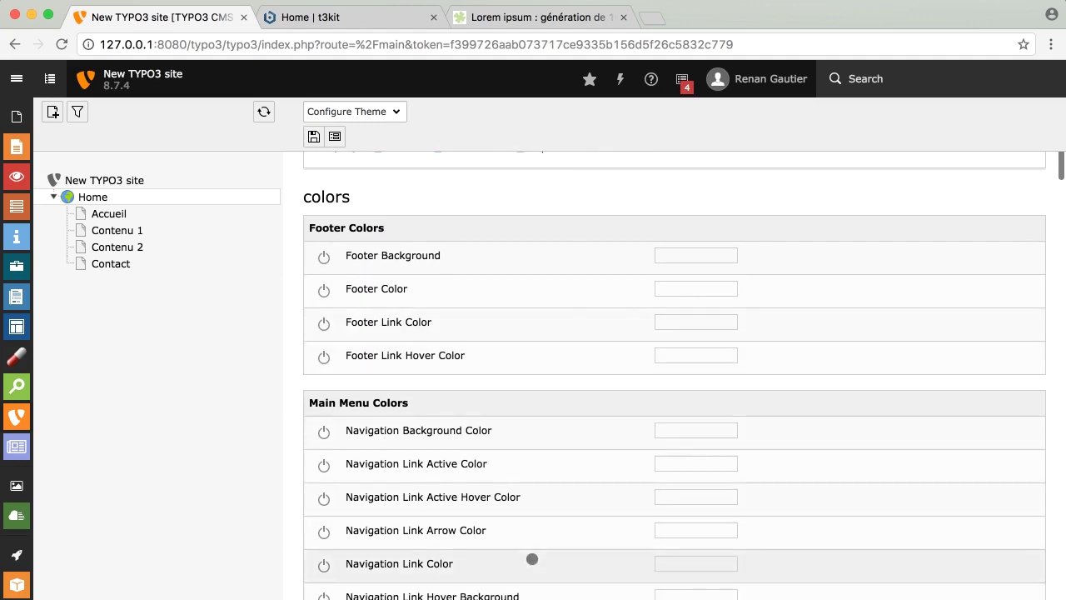
pyautogui.scroll(1, 620, 470)
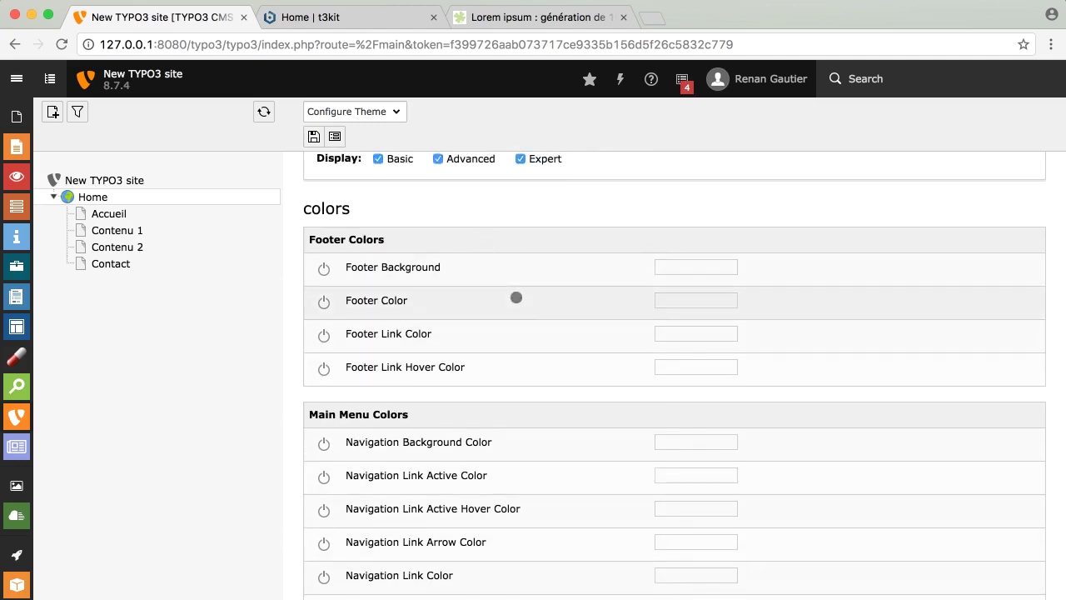
pyautogui.scroll(-9, 542, 345)
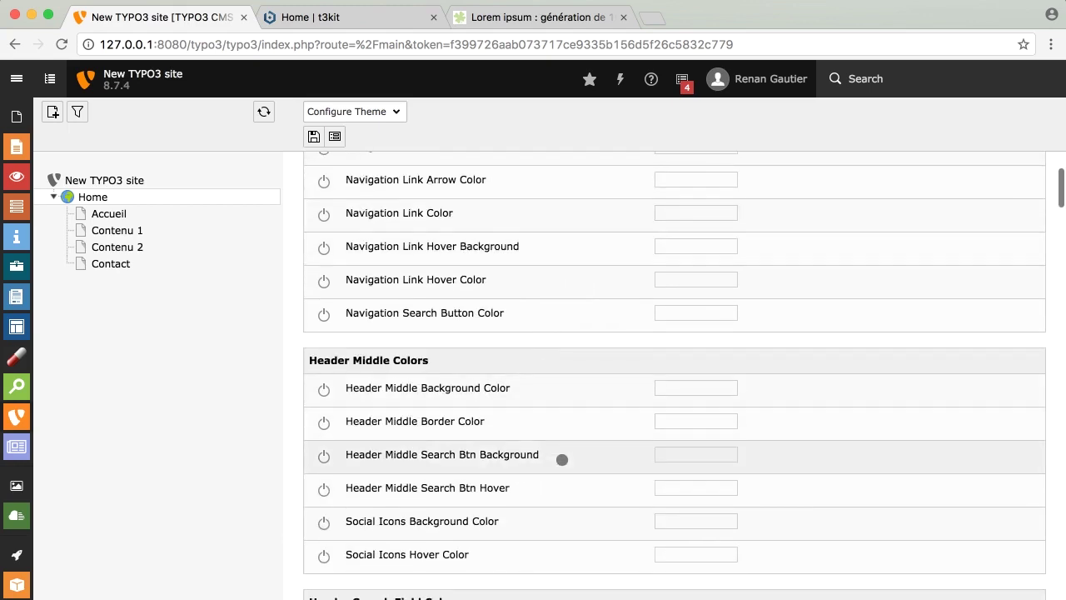
pyautogui.scroll(-3, 563, 459)
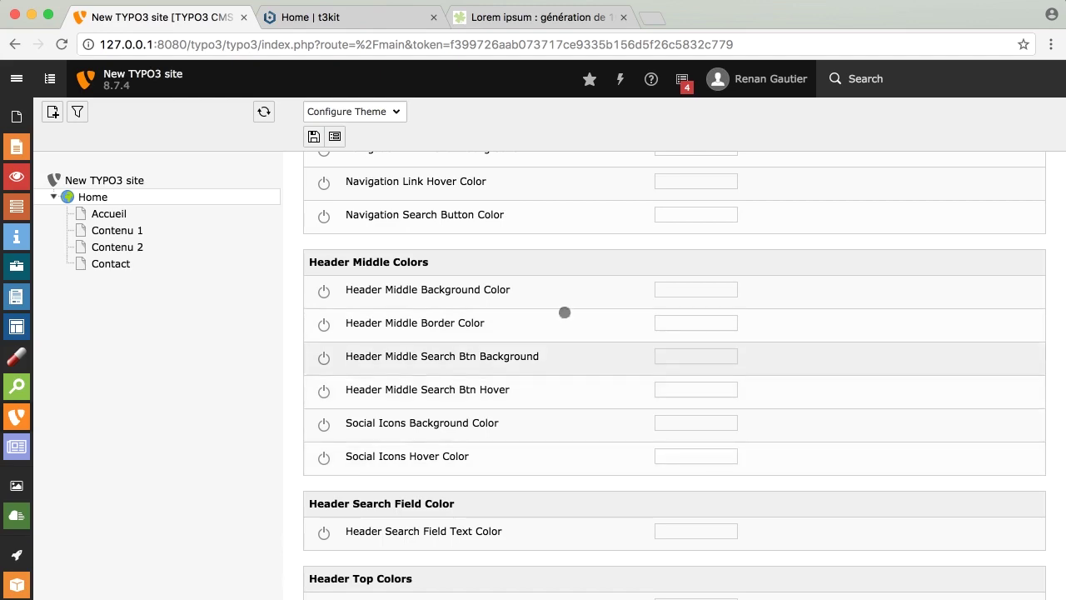
pyautogui.scroll(-2, 540, 410)
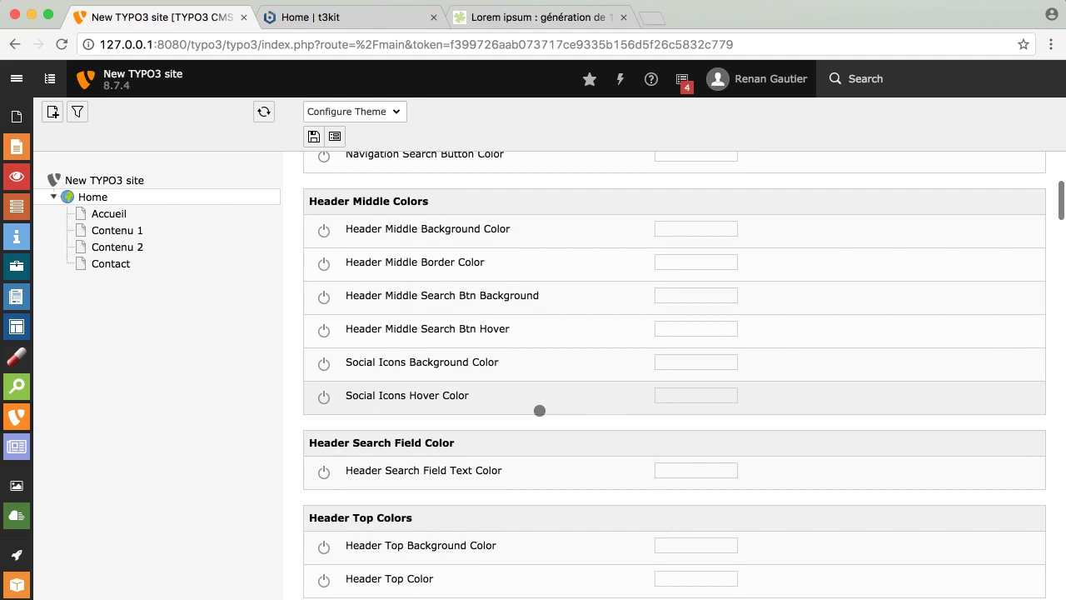
# Step: Examine the color constants for the main body, links, breadcrumbs and sub menu, plus the Footer Content constants
pyautogui.scroll(-4, 540, 409)
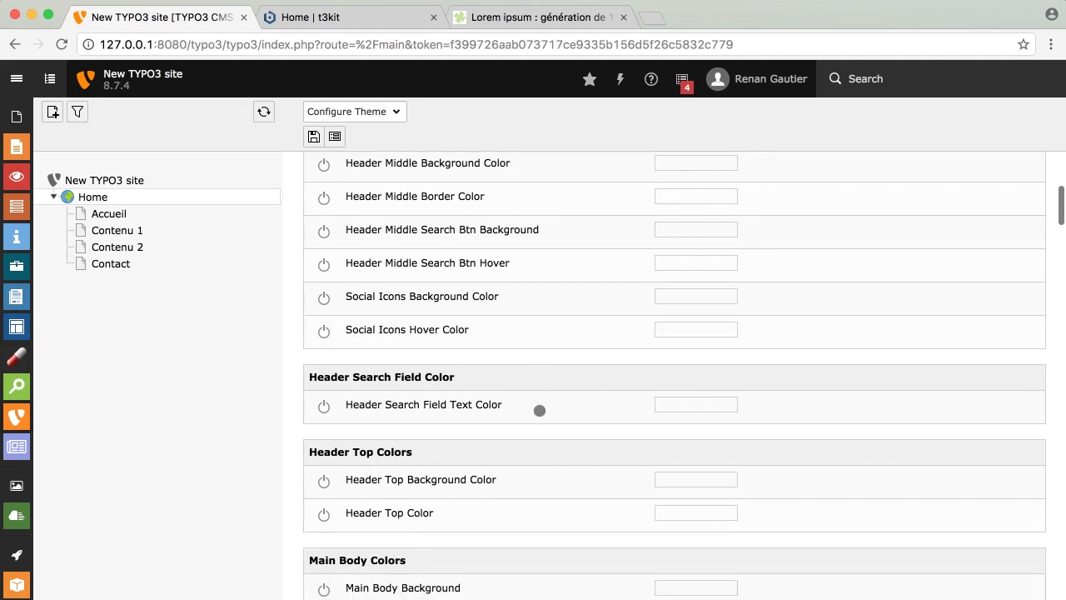
pyautogui.scroll(-6, 540, 410)
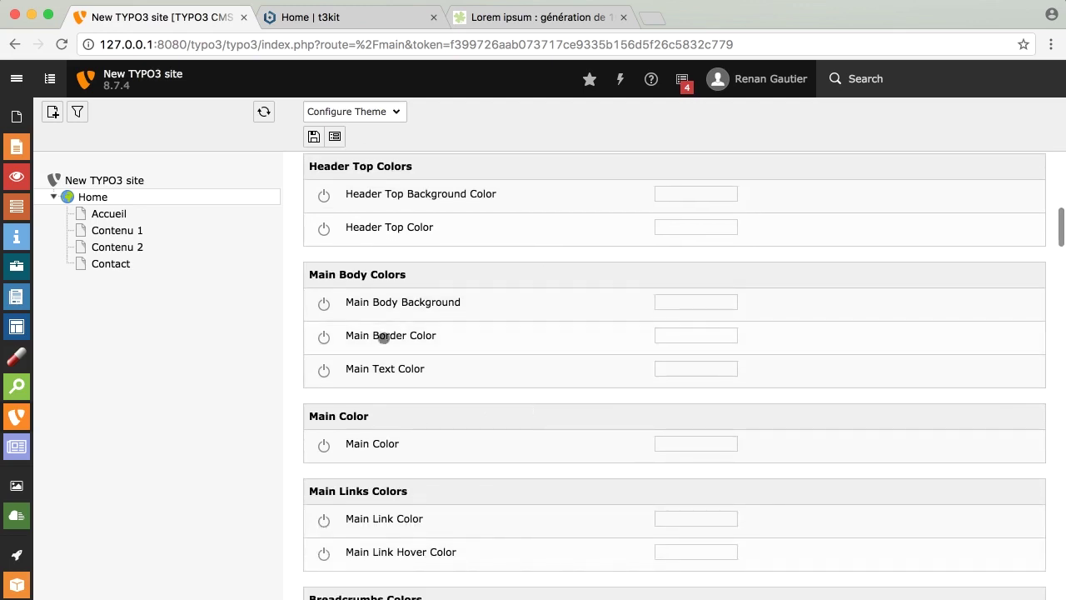
pyautogui.scroll(-3, 552, 375)
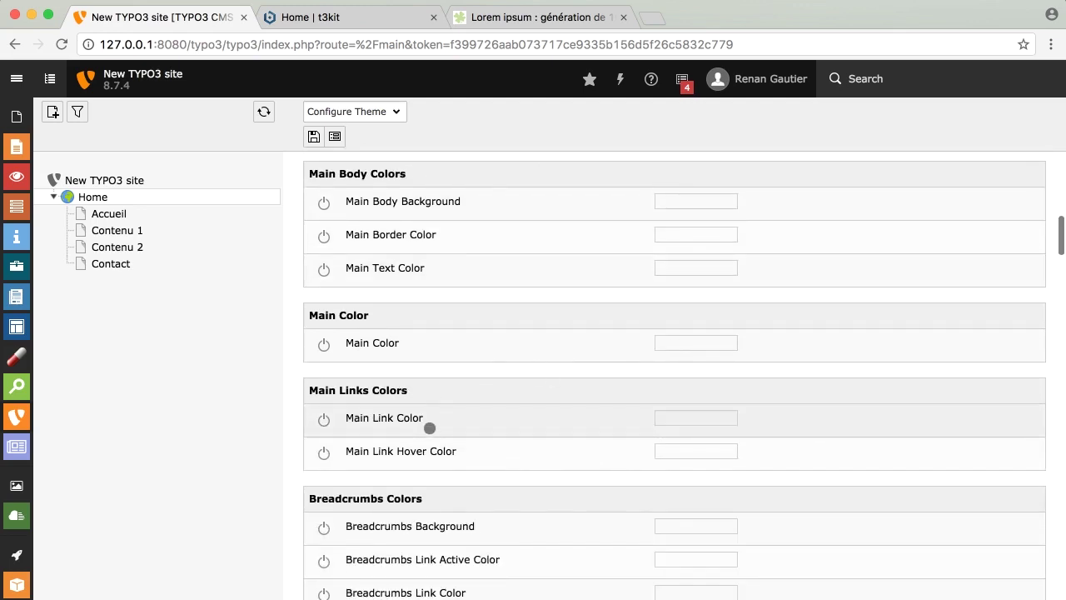
pyautogui.scroll(-5, 459, 447)
pyautogui.scroll(-2, 459, 448)
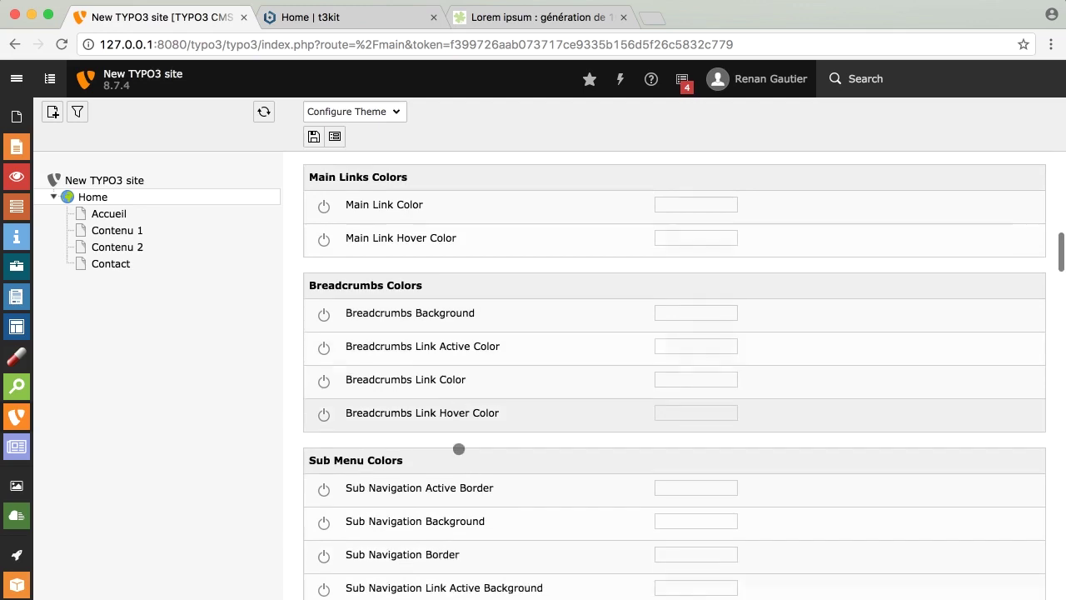
pyautogui.scroll(-4, 459, 449)
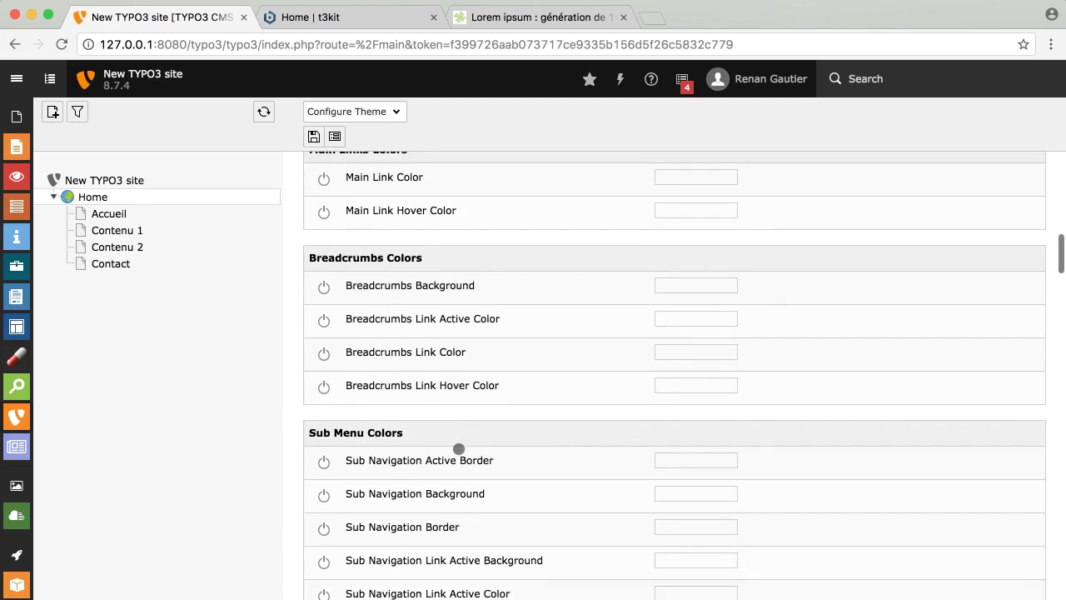
pyautogui.scroll(-9, 459, 449)
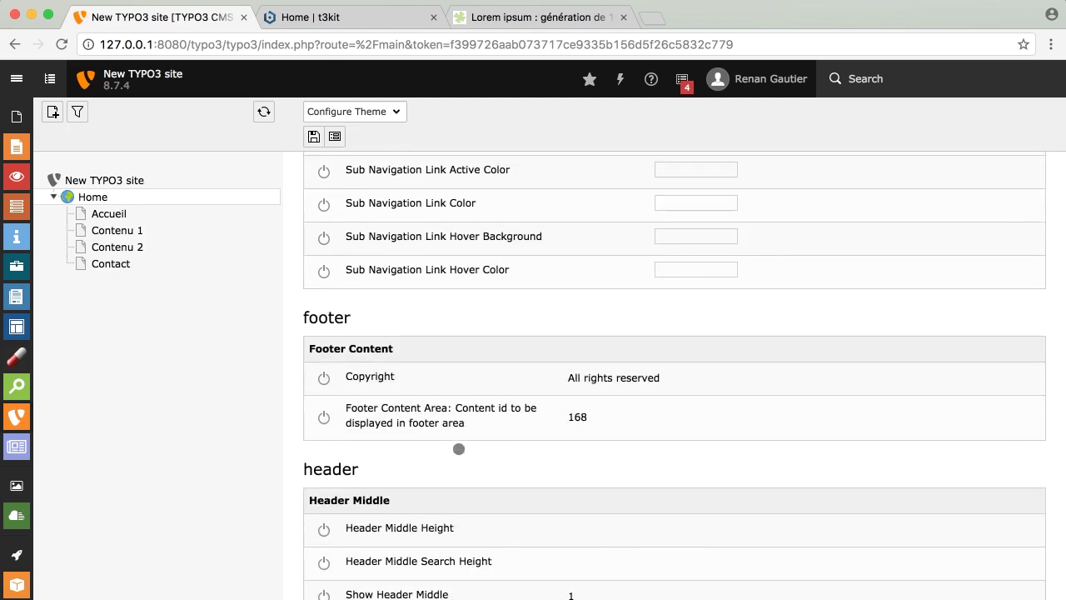
pyautogui.scroll(-1, 459, 449)
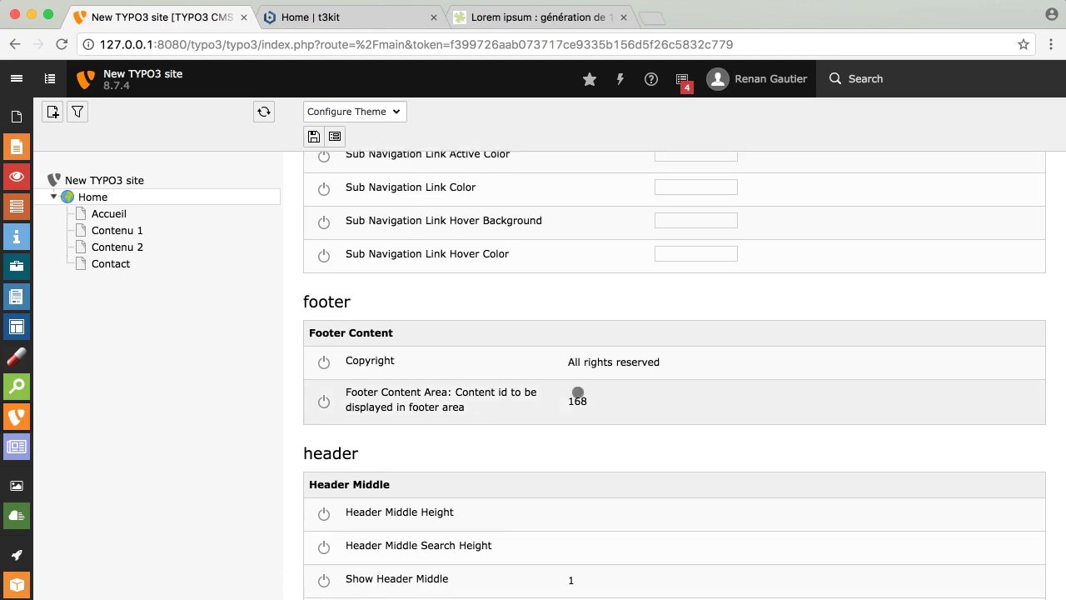
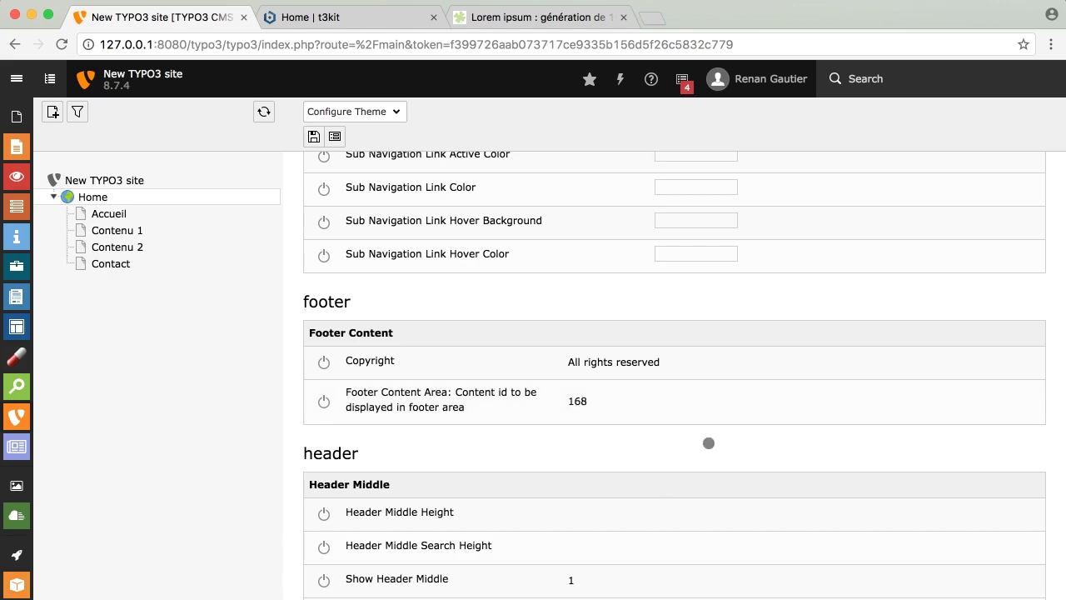
# Step: Examine the header constants for Header Middle, Header Top and Header Template
pyautogui.scroll(-1, 708, 443)
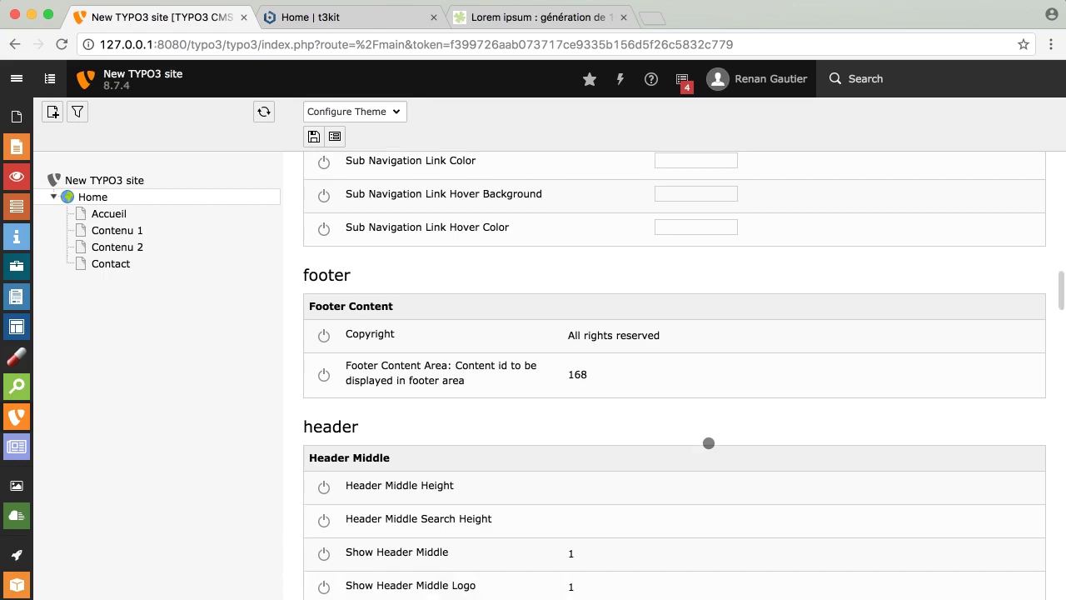
pyautogui.scroll(-5, 690, 424)
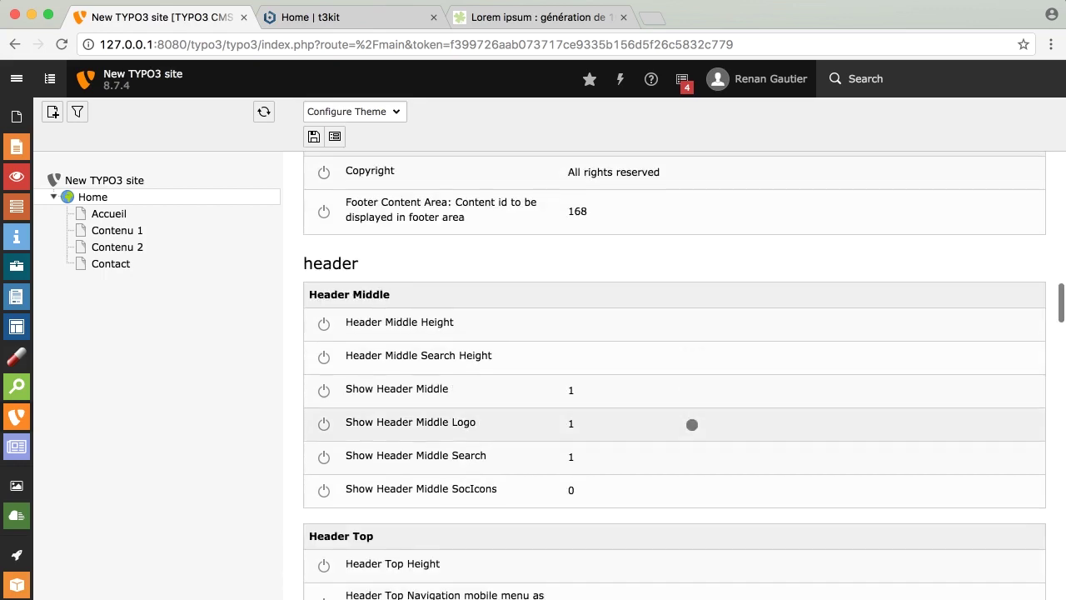
pyautogui.scroll(-4, 691, 425)
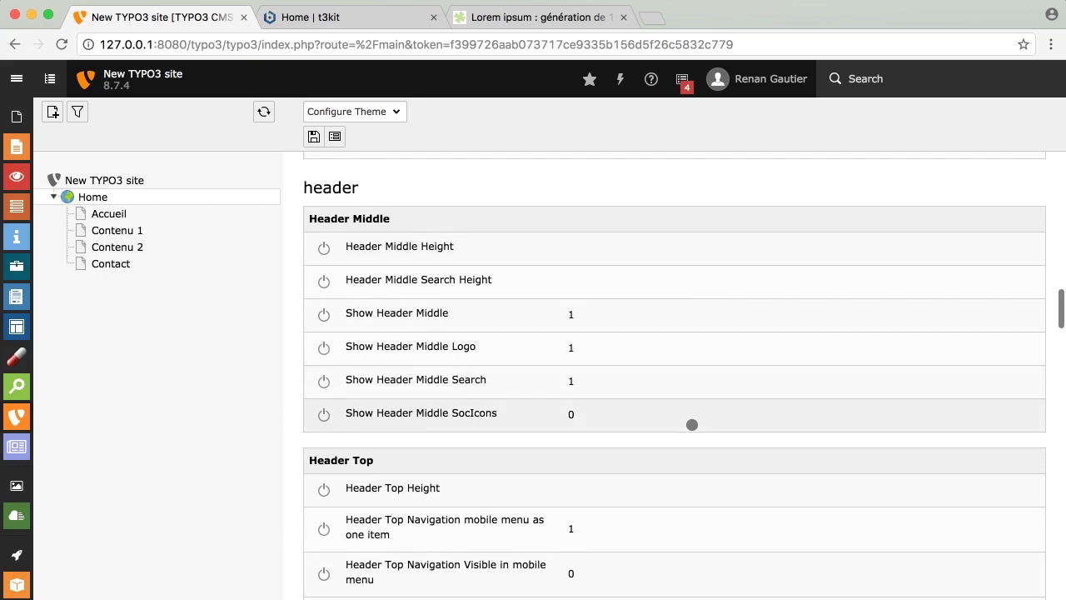
pyautogui.scroll(-4, 692, 424)
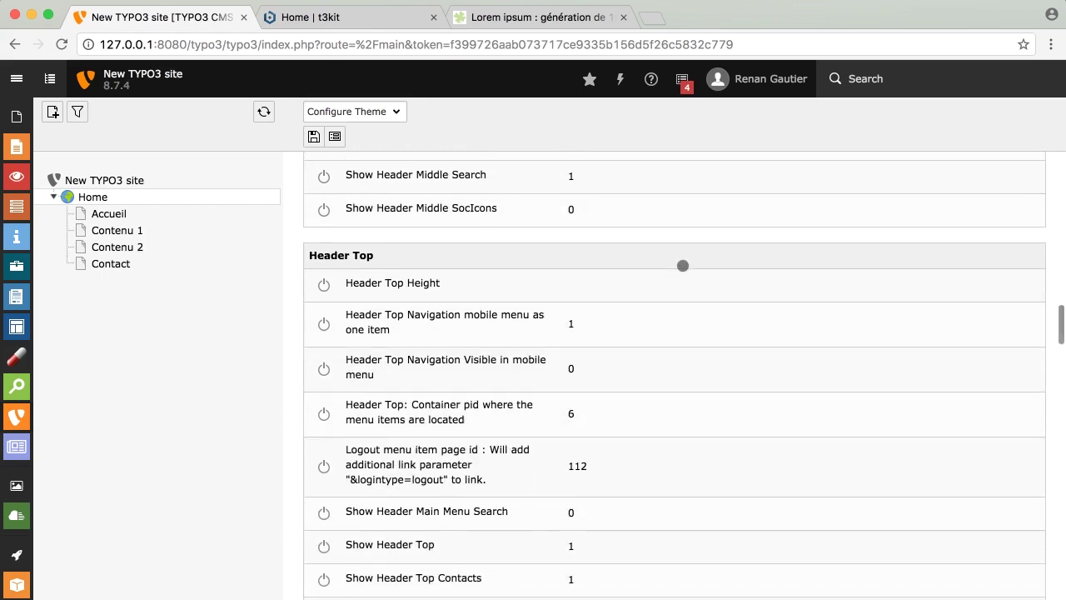
pyautogui.scroll(-2, 684, 265)
pyautogui.scroll(-2, 683, 265)
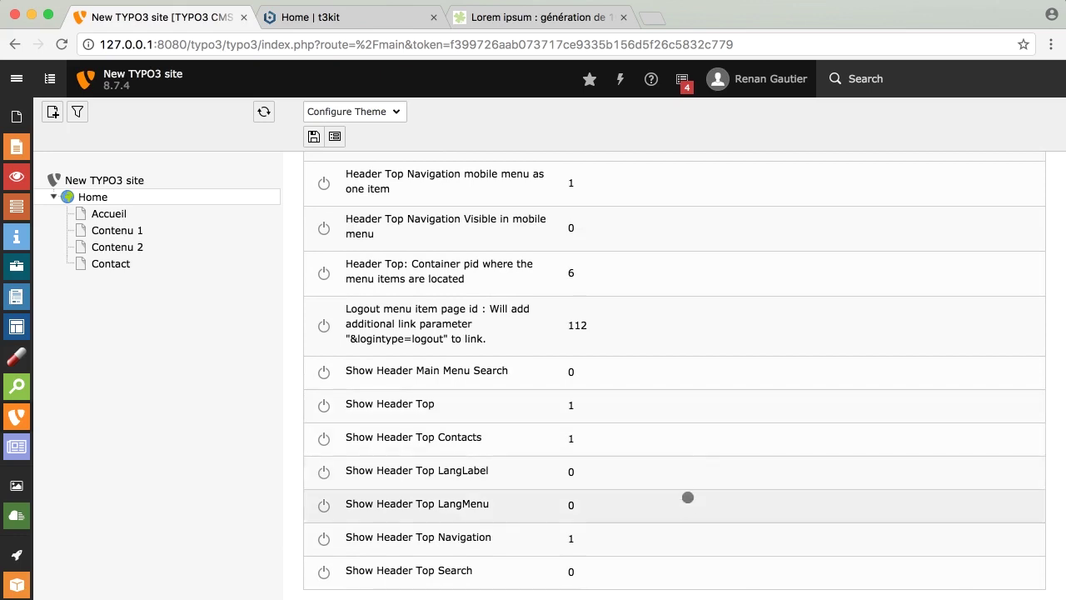
pyautogui.scroll(-3, 614, 519)
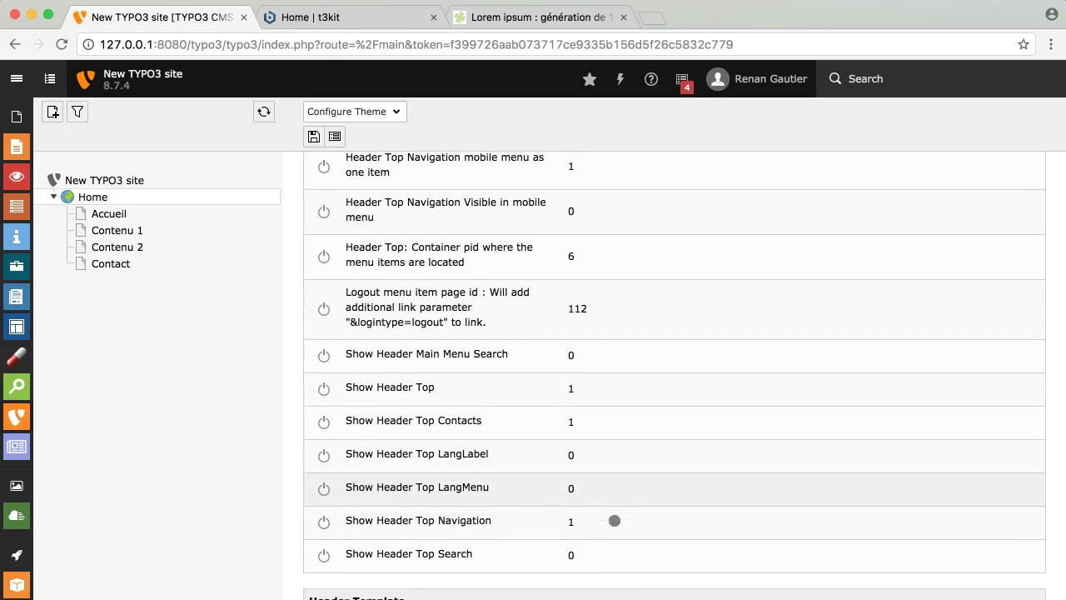
pyautogui.scroll(-6, 694, 503)
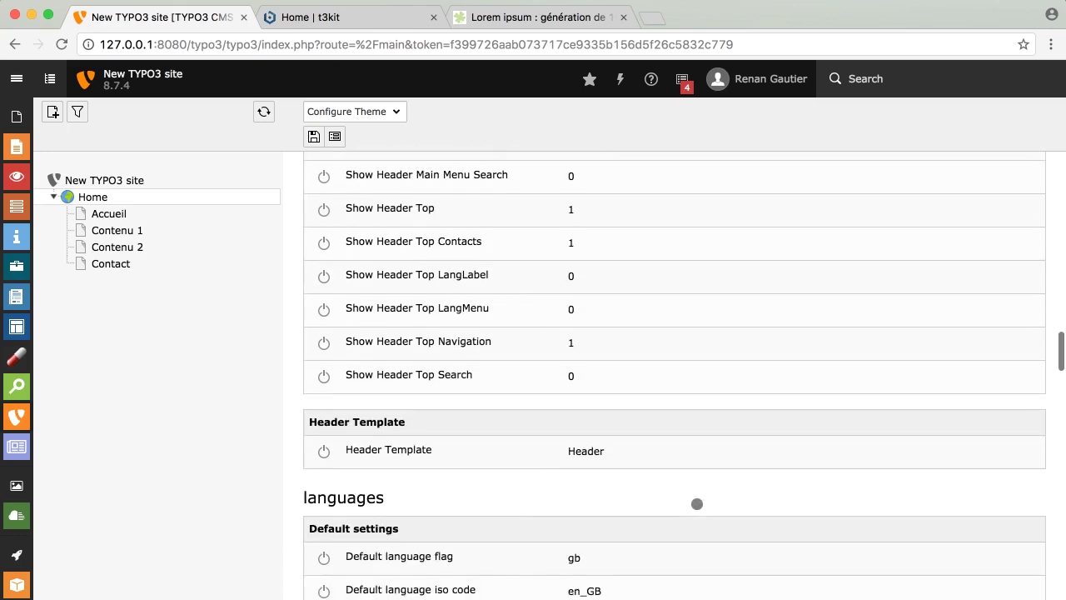
# Step: Examine the default language and language switcher constants, and the Main Menu, Breadcrumbs and Sub Menu constants
pyautogui.scroll(-5, 697, 503)
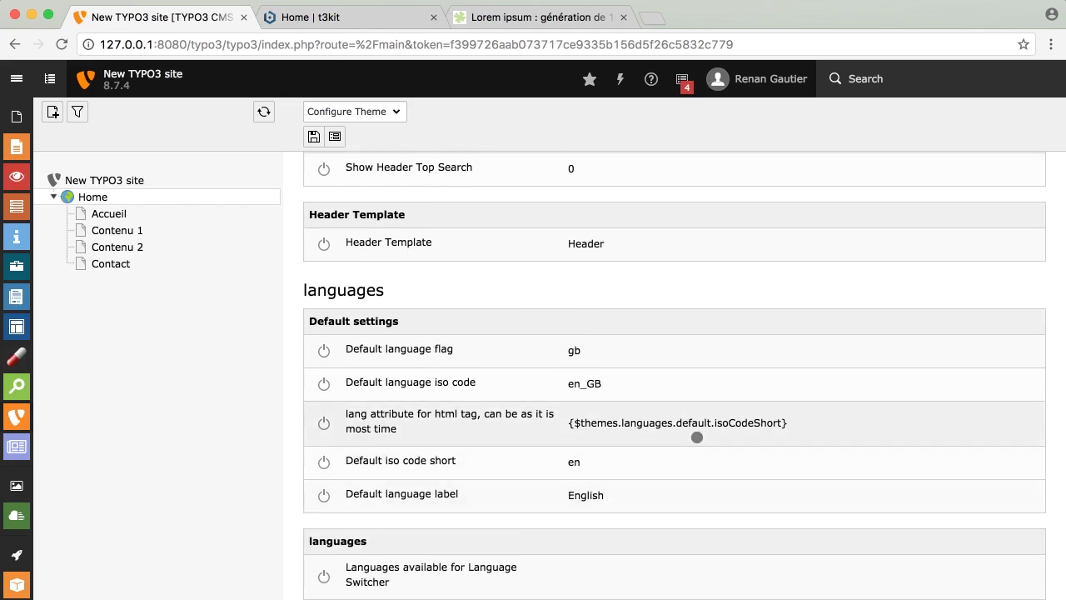
pyautogui.scroll(-5, 697, 437)
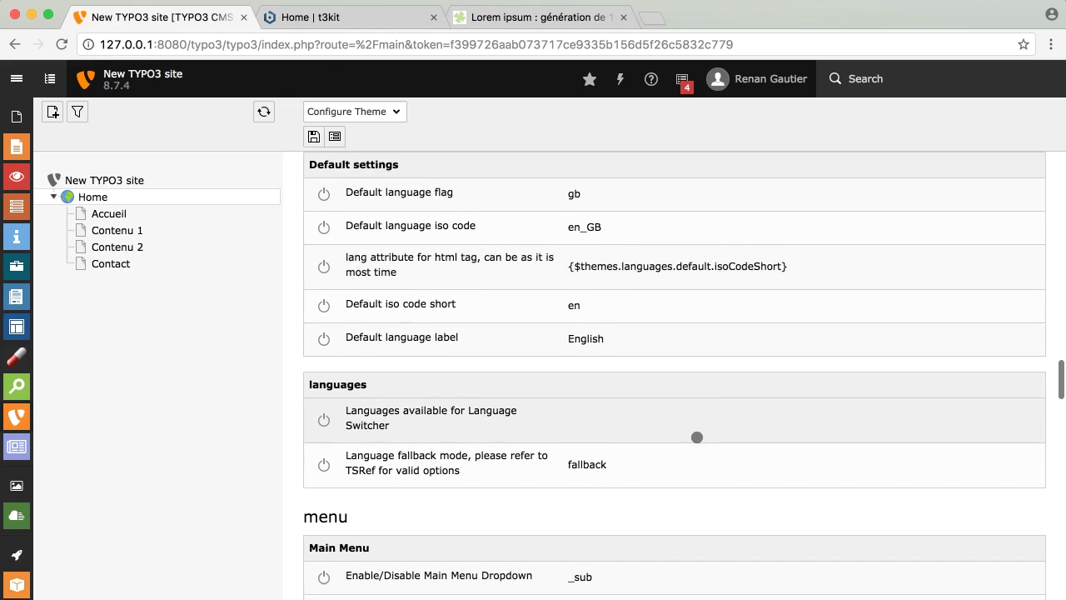
pyautogui.scroll(1, 697, 436)
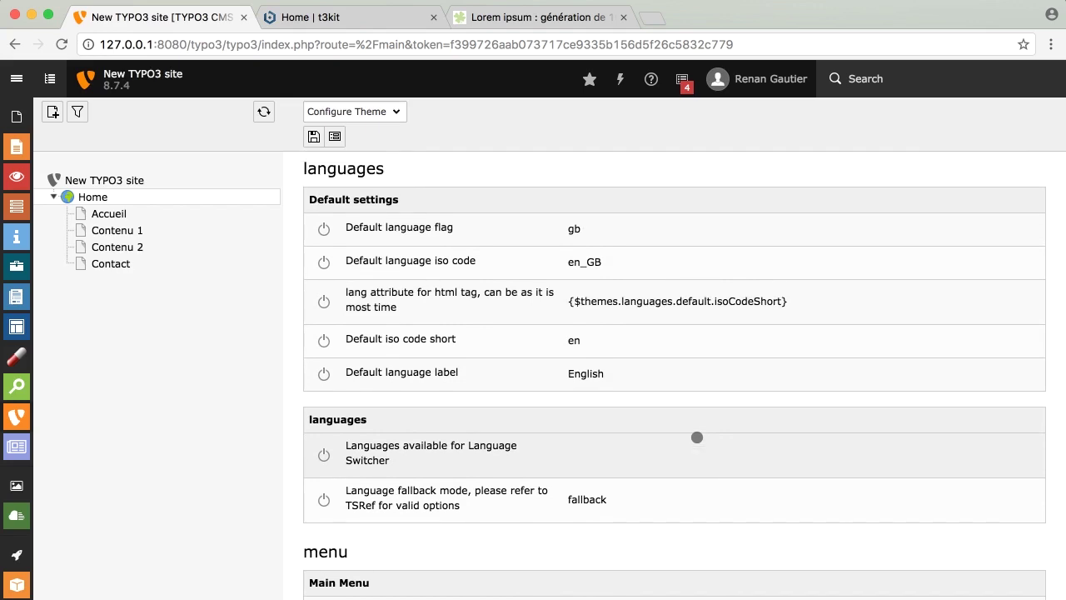
pyautogui.scroll(-2, 698, 436)
pyautogui.scroll(-3, 697, 437)
pyautogui.scroll(-2, 697, 436)
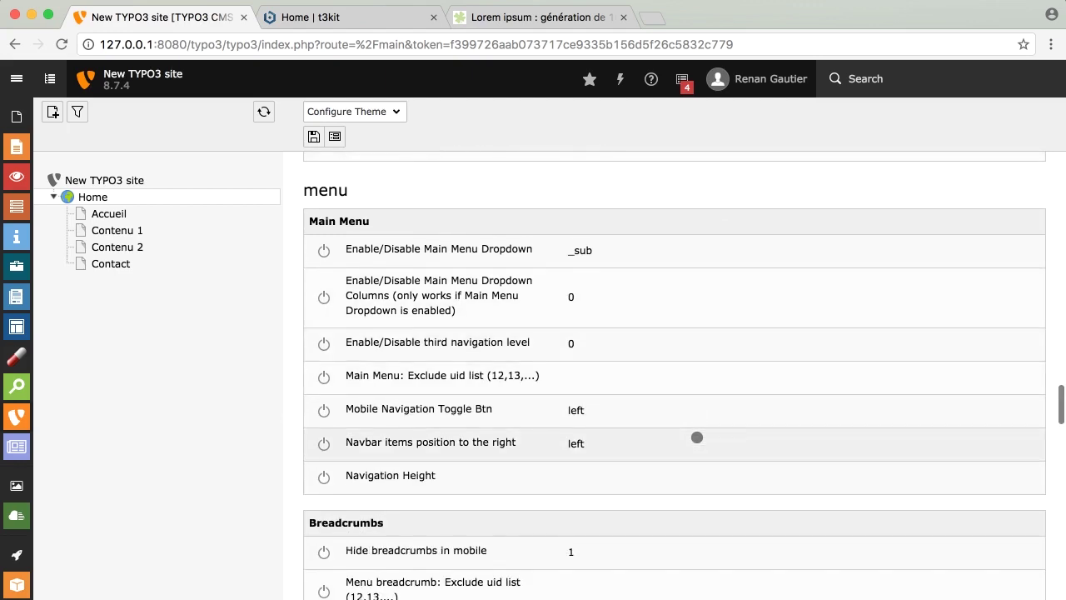
pyautogui.scroll(-1, 697, 437)
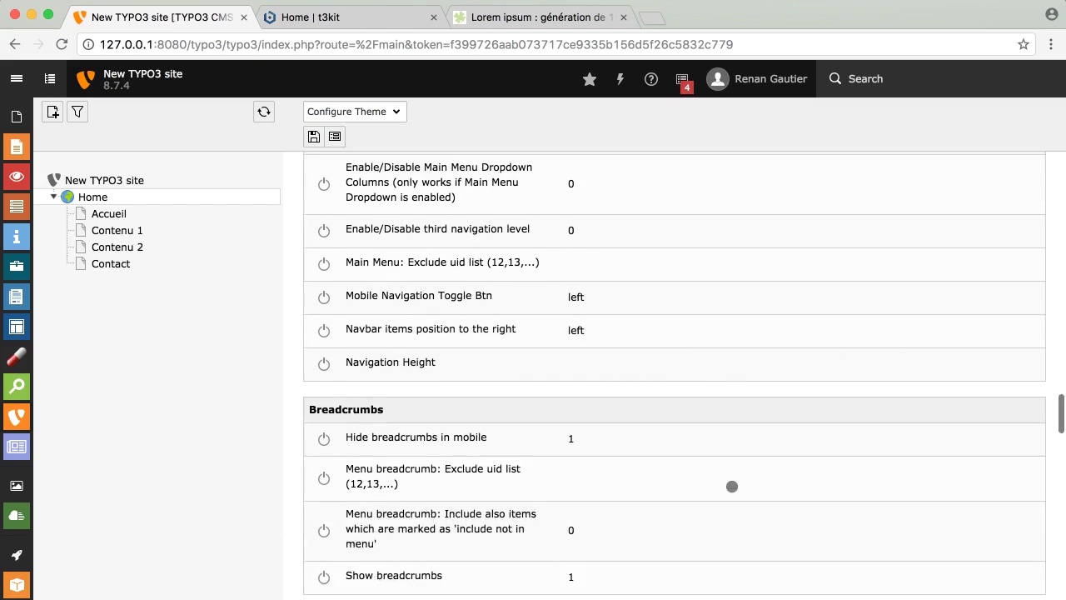
pyautogui.scroll(-5, 731, 486)
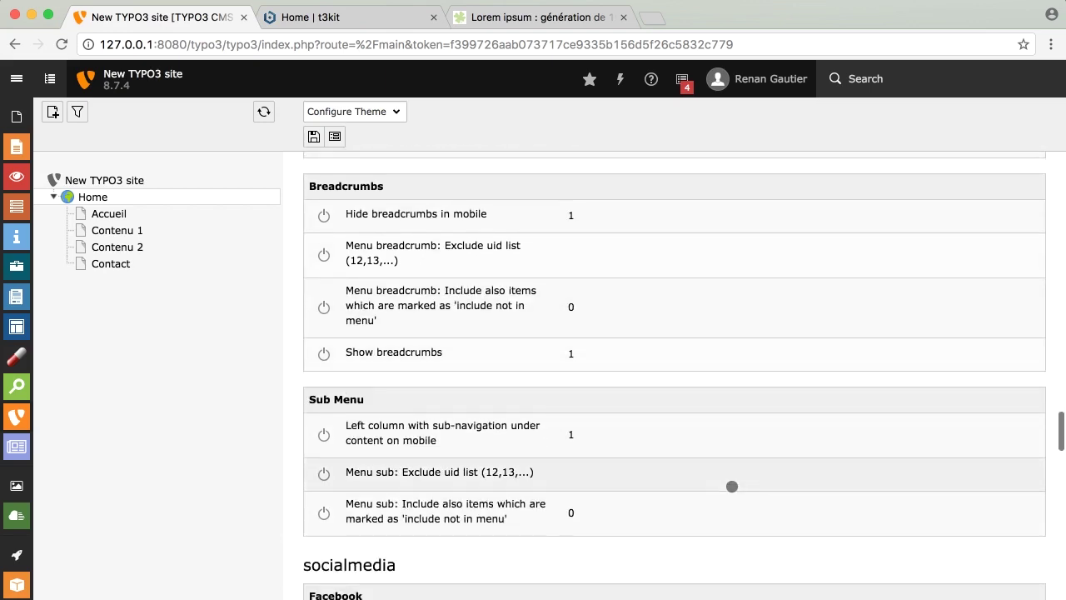
# Step: Examine the social media activation and page link constants from Facebook through YouTube
pyautogui.scroll(-2, 732, 486)
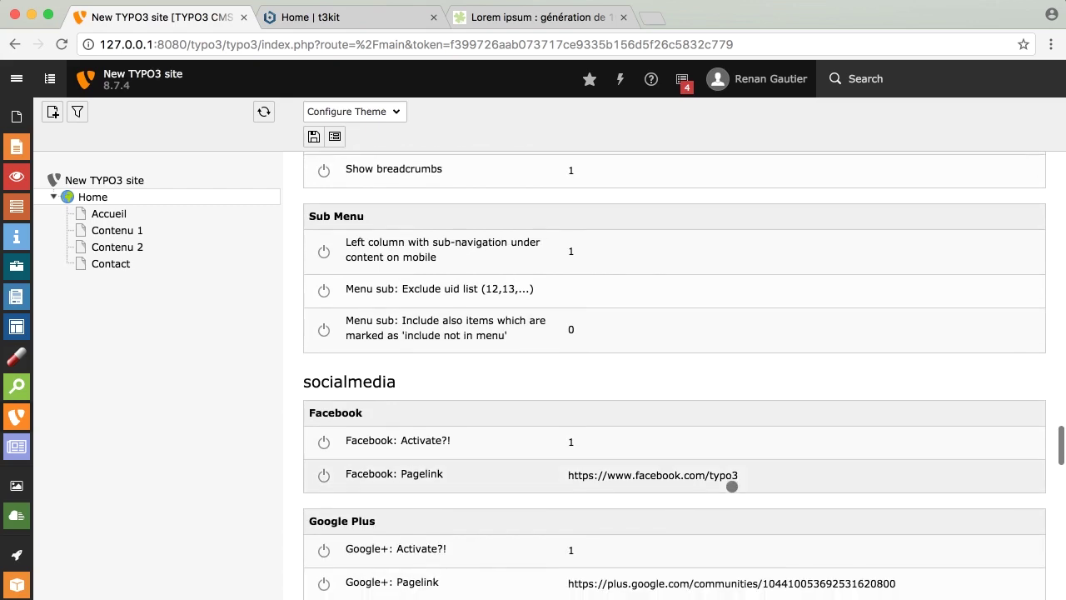
pyautogui.scroll(-5, 732, 485)
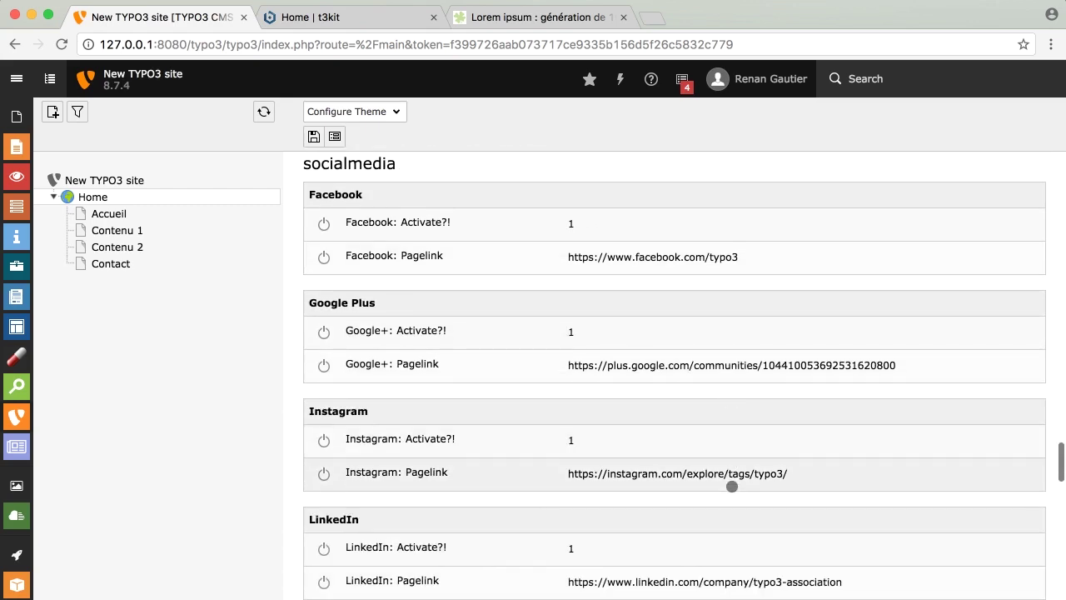
pyautogui.rightClick(732, 485)
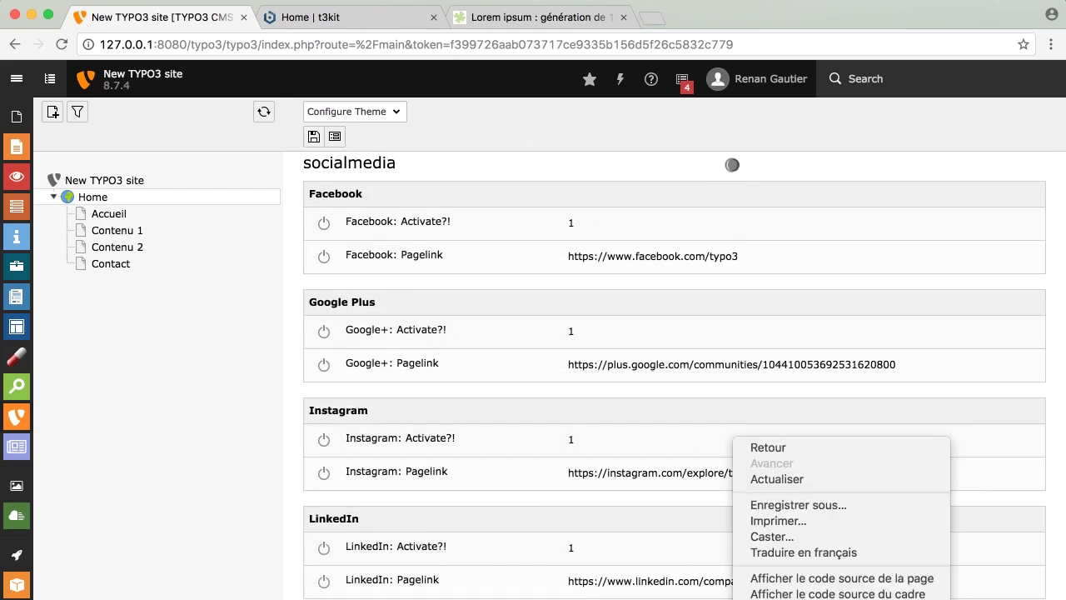
pyautogui.click(731, 167)
pyautogui.scroll(-4, 800, 358)
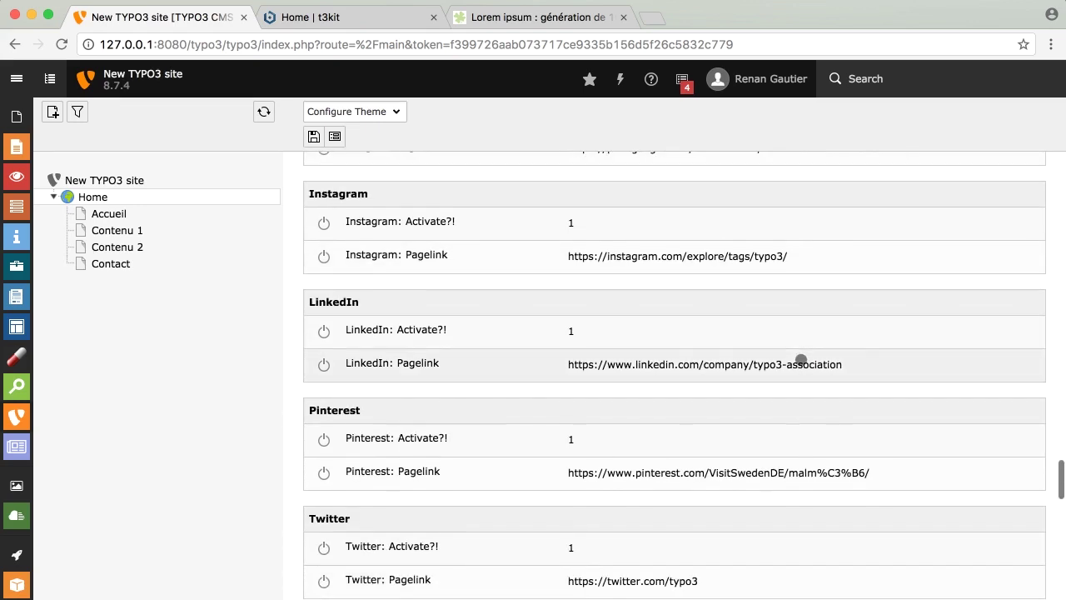
pyautogui.scroll(-3, 838, 412)
pyautogui.scroll(-5, 841, 487)
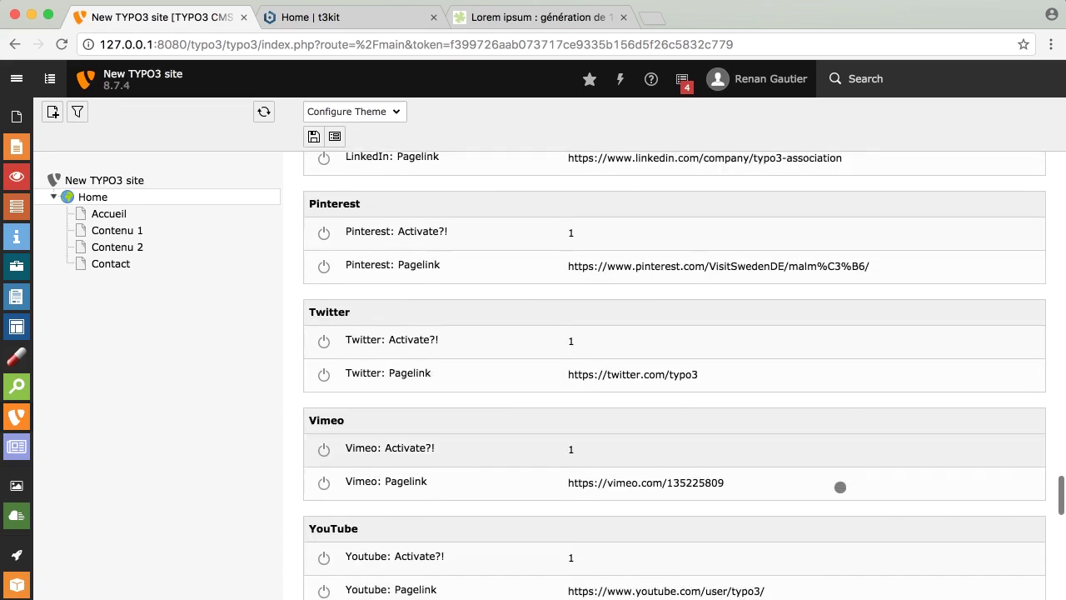
# Step: Examine the general constants from Contacts, Custom CSS, Development Mode and Favicons through Logo, Google map, News and Search configuration
pyautogui.scroll(-5, 841, 487)
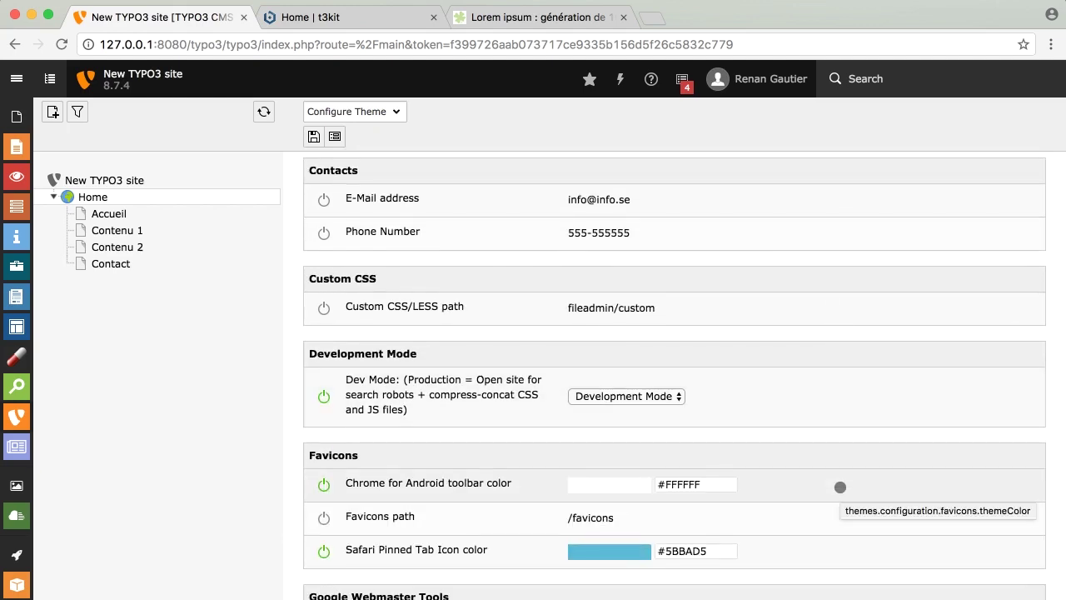
pyautogui.scroll(-2, 841, 486)
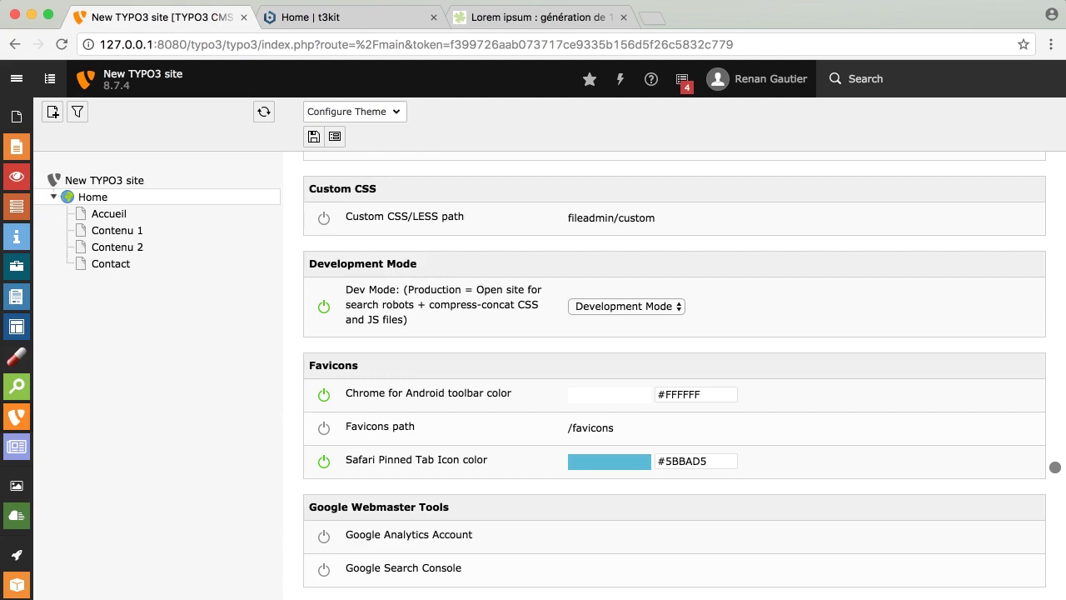
pyautogui.scroll(-5, 1055, 467)
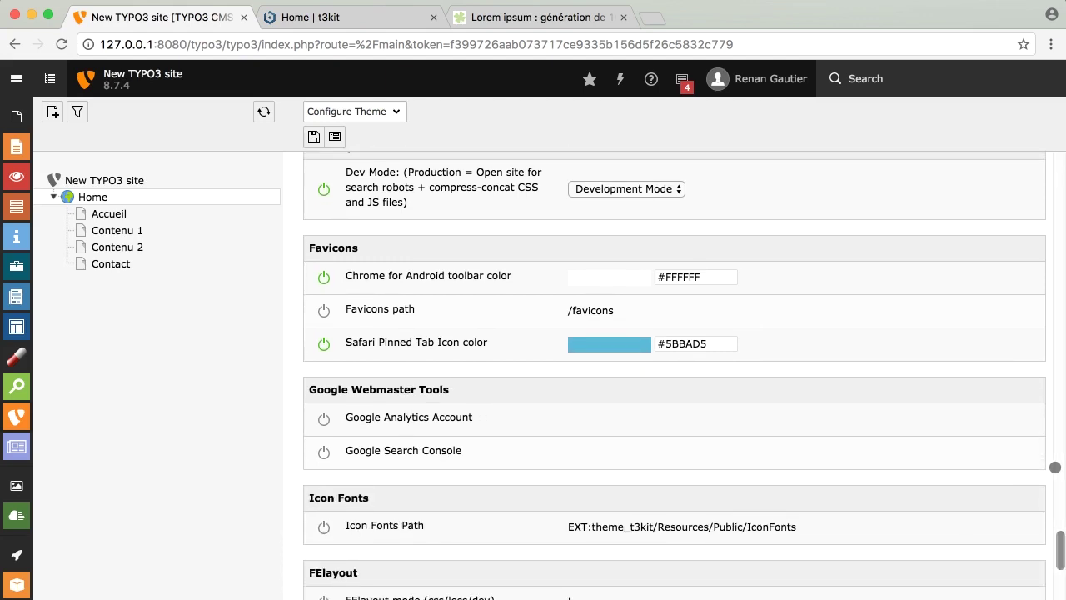
pyautogui.scroll(-5, 1055, 467)
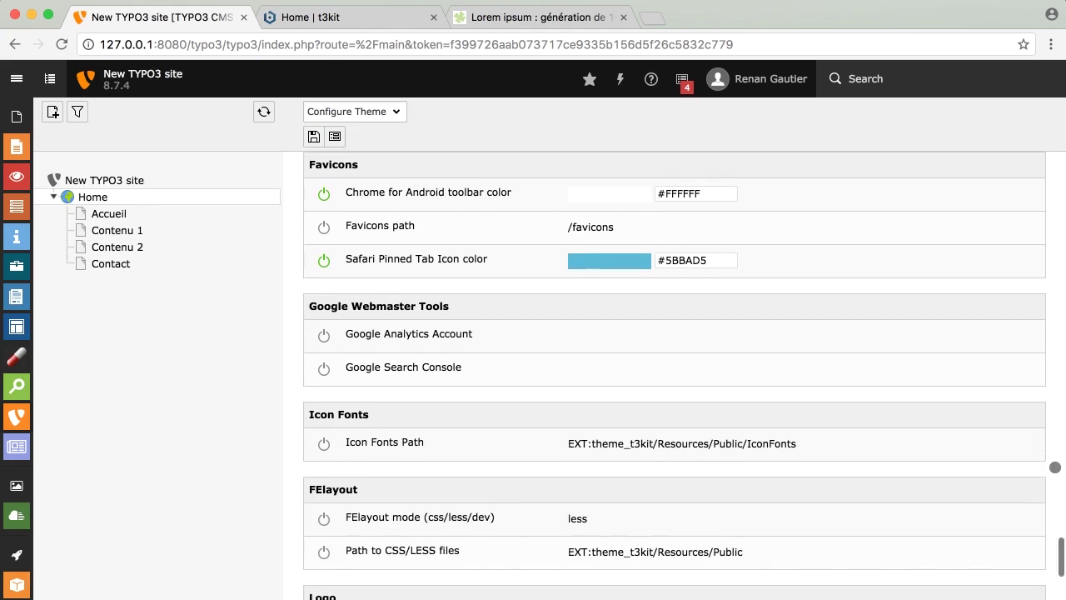
pyautogui.scroll(-1, 1055, 467)
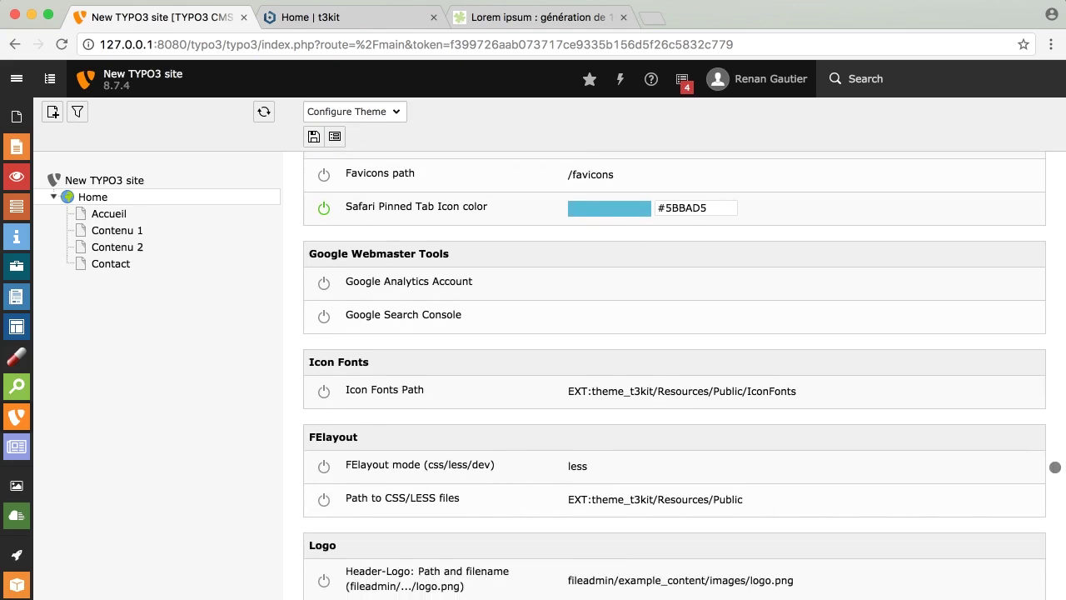
pyautogui.scroll(-5, 1055, 466)
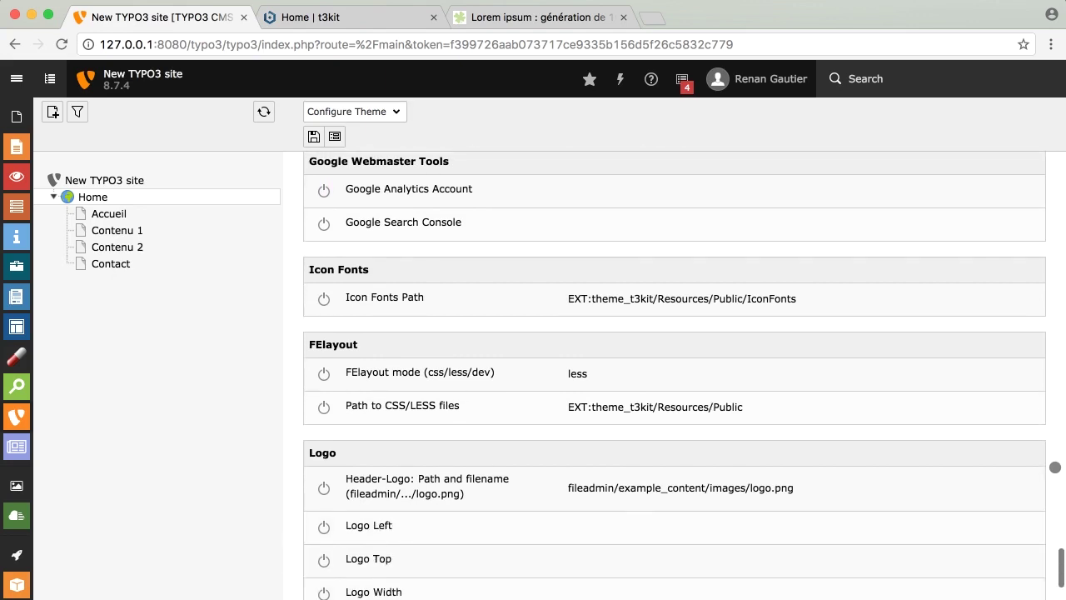
pyautogui.scroll(-5, 1055, 467)
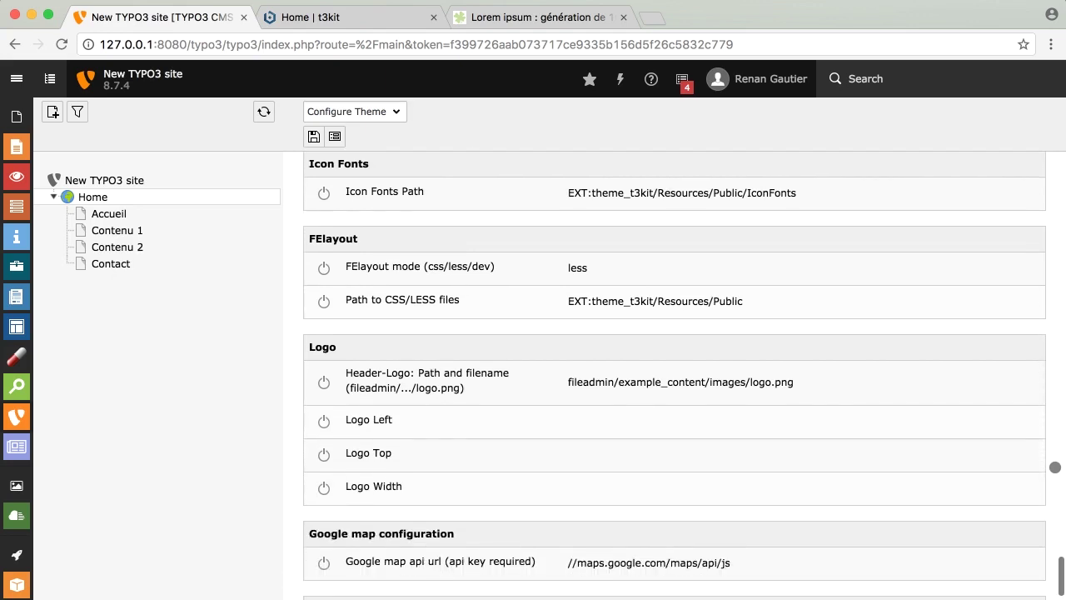
pyautogui.scroll(-2, 1056, 467)
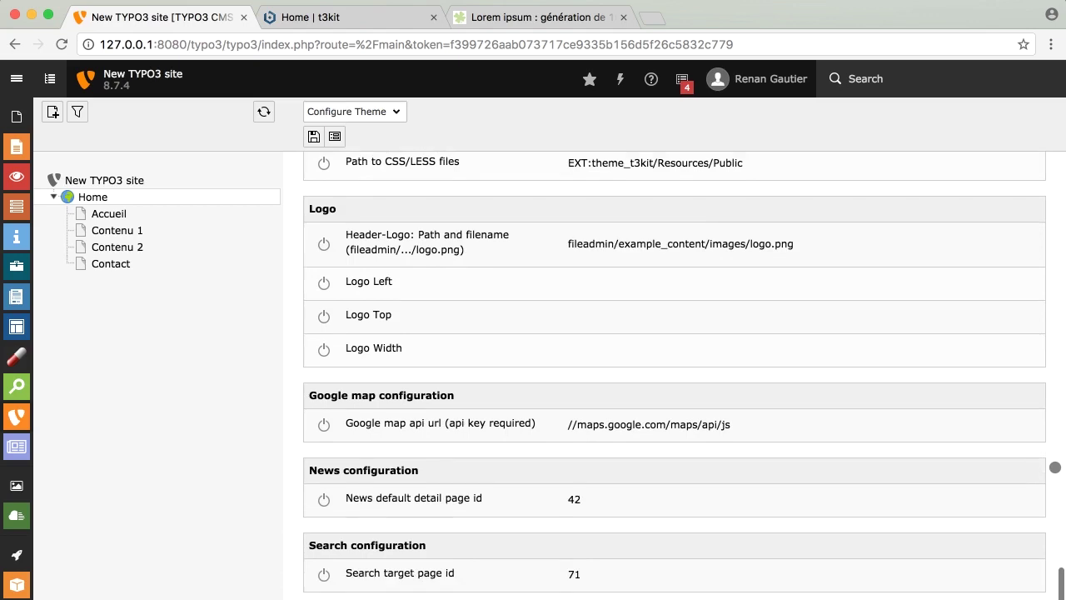
pyautogui.scroll(-2, 1056, 467)
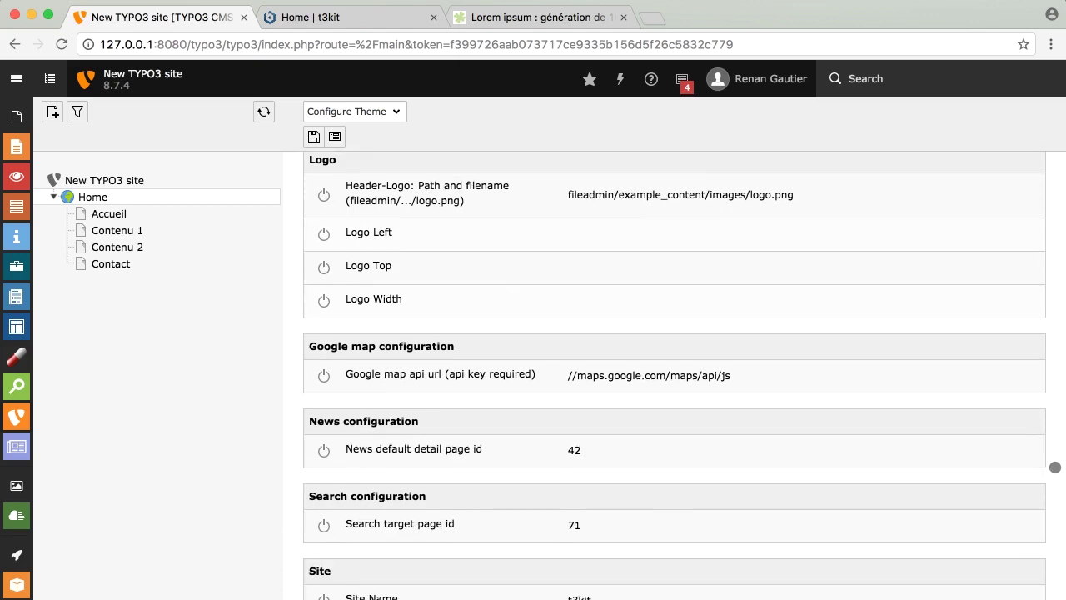
# Step: Examine the Google map, News, Search, Site, Solr search and SpamProtect constants, then return to the beginning of the theme configuration
pyautogui.scroll(-2, 1055, 466)
pyautogui.scroll(-3, 1055, 467)
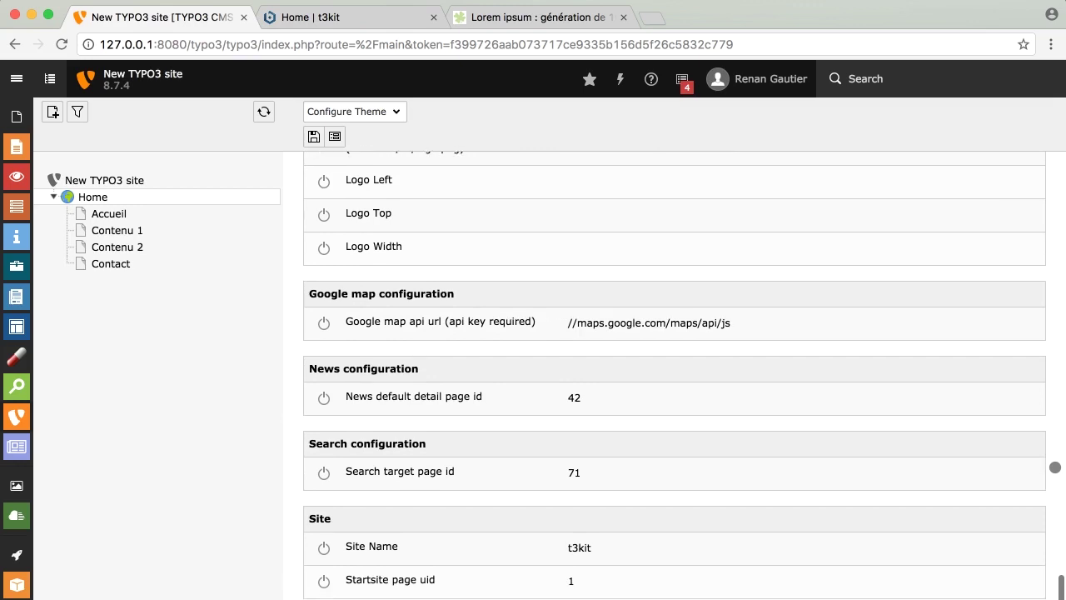
pyautogui.scroll(-2, 1056, 467)
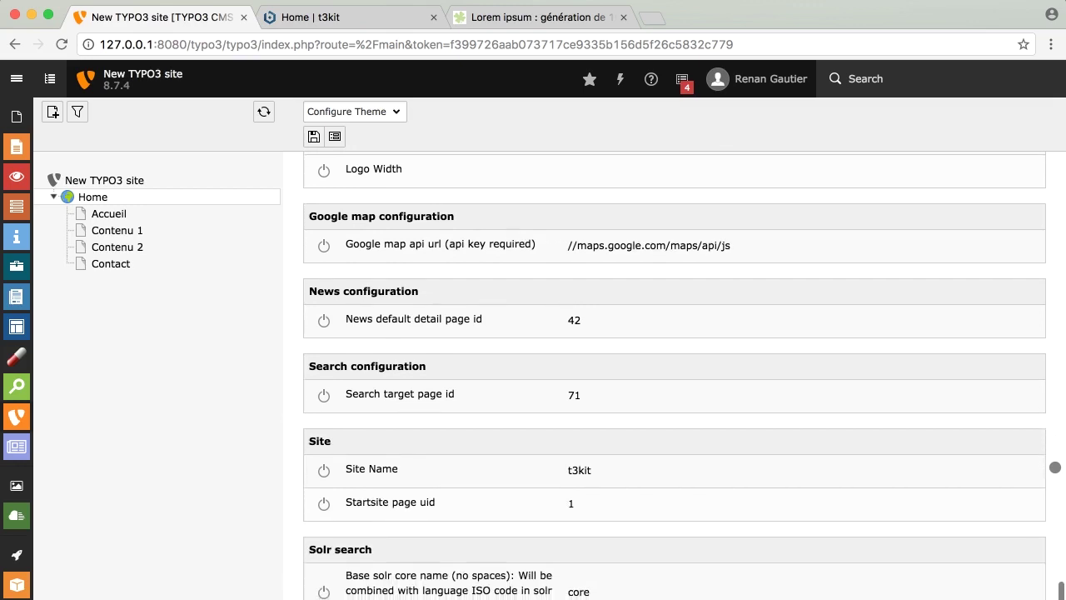
pyautogui.scroll(-4, 1055, 466)
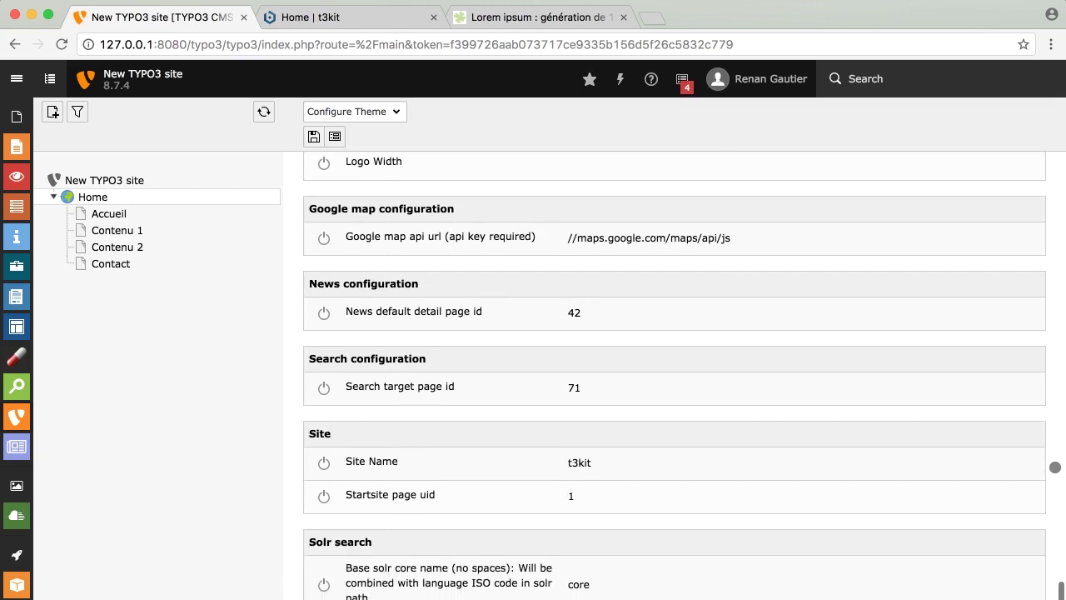
pyautogui.scroll(-8, 1056, 467)
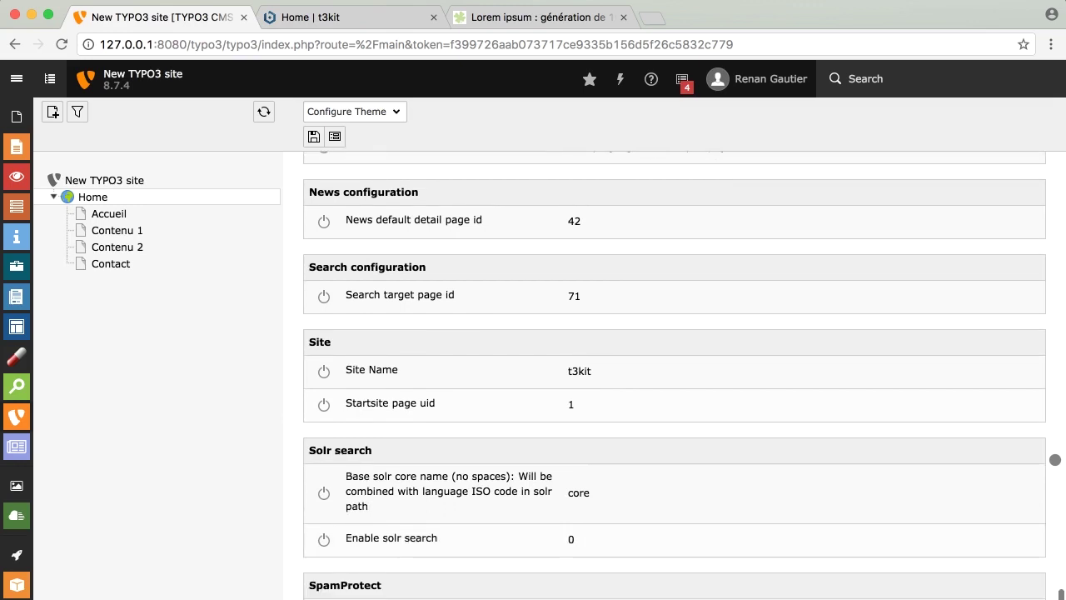
pyautogui.scroll(-2, 1055, 460)
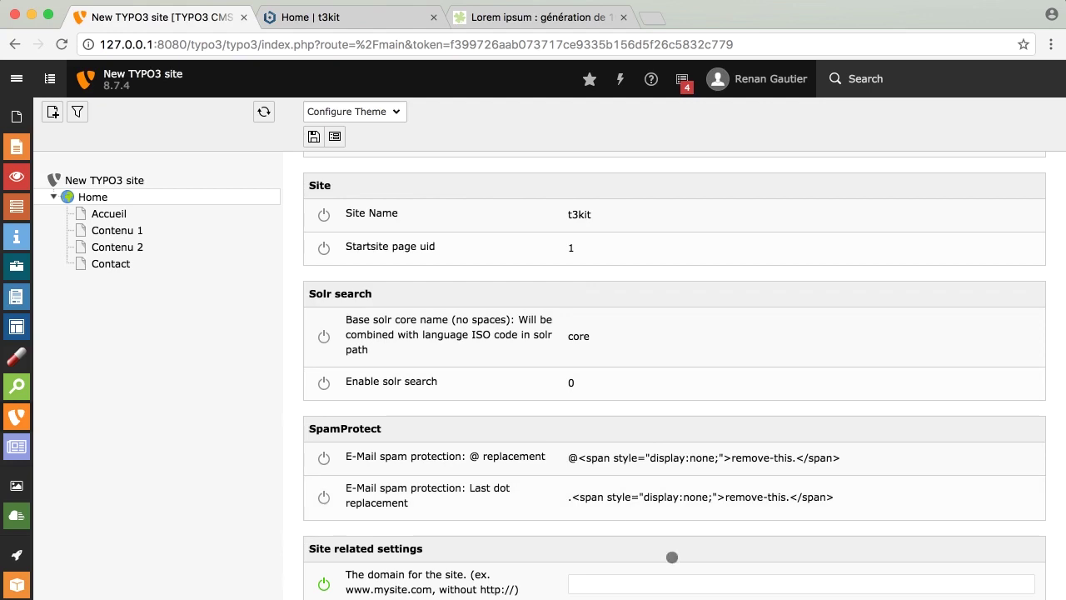
pyautogui.scroll(5, 673, 557)
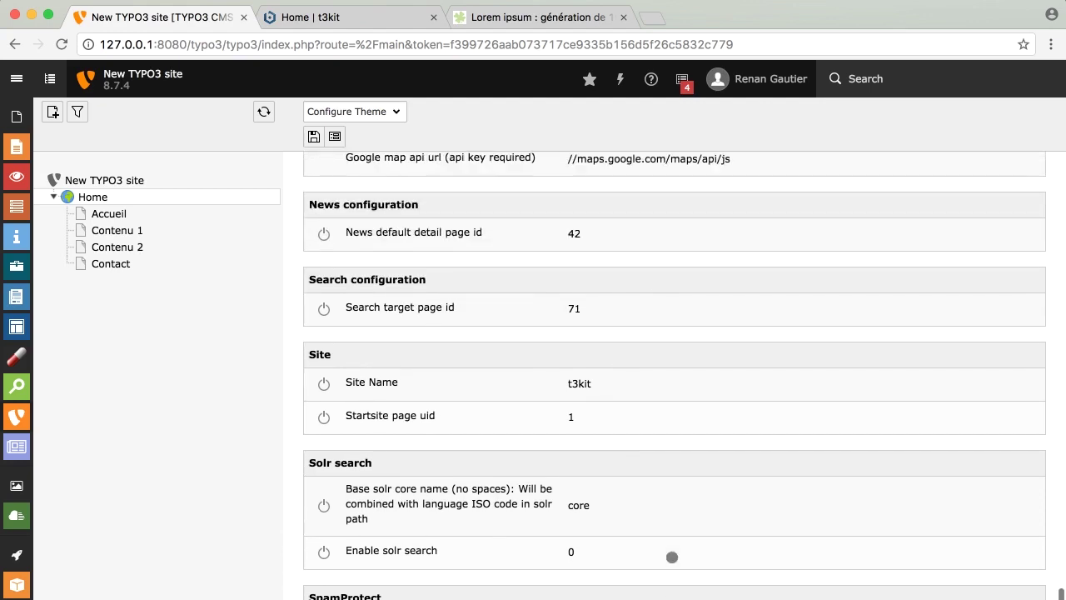
pyautogui.scroll(3, 1048, 356)
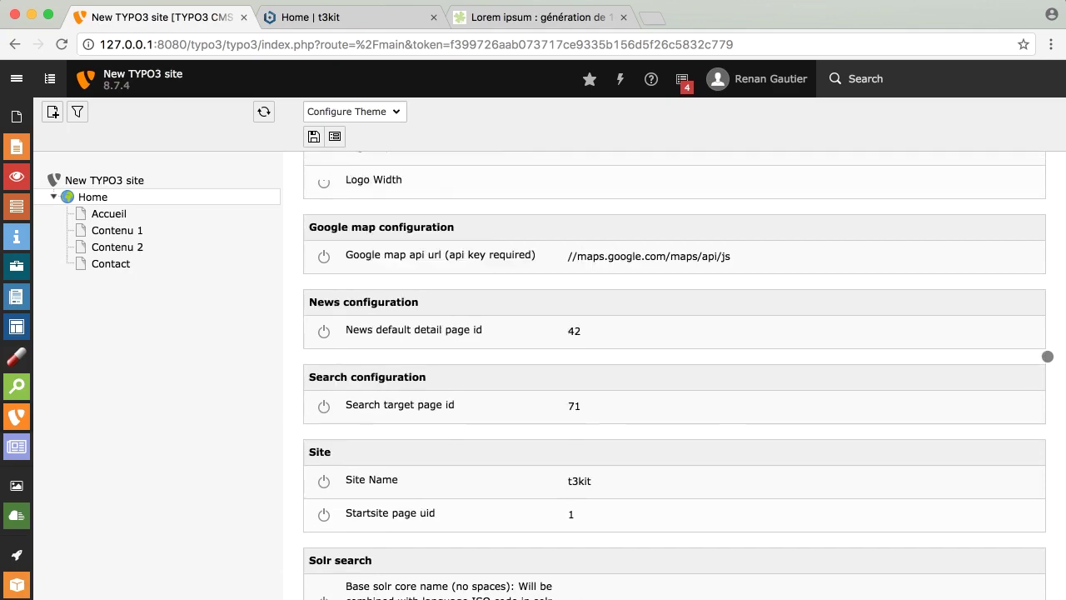
pyautogui.scroll(16, 1048, 356)
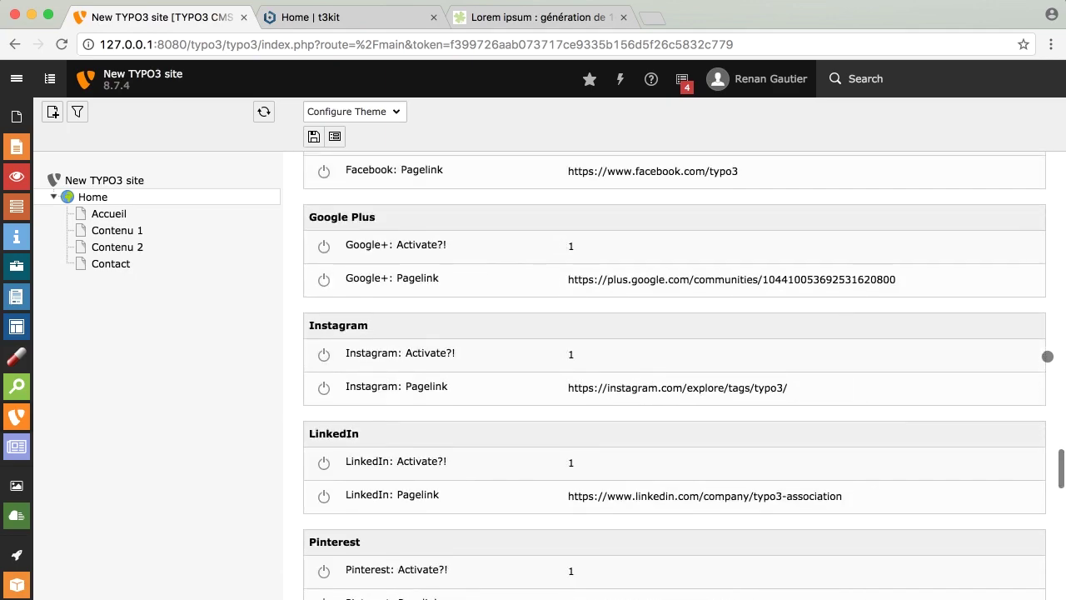
pyautogui.scroll(20, 1048, 356)
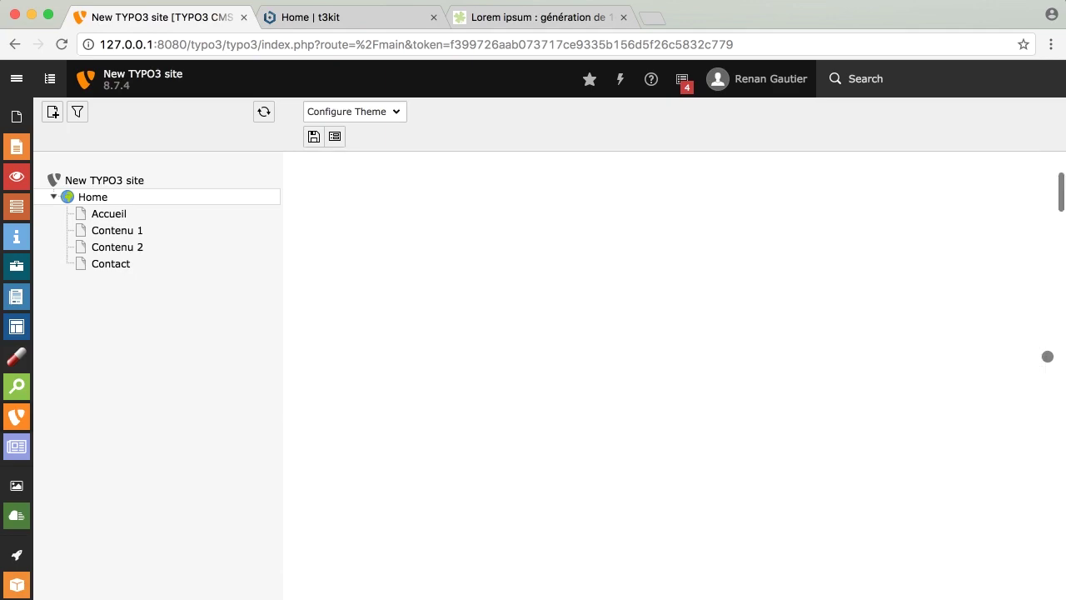
# Step: Switch to Finder, close the typo3-8.7.4-1 window and the conf tab, and reposition the remaining window showing the ext folder
pyautogui.press('super+Tab')
pyautogui.press('super+Tab')
pyautogui.press('super+Tab')
pyautogui.press('super+Tab')
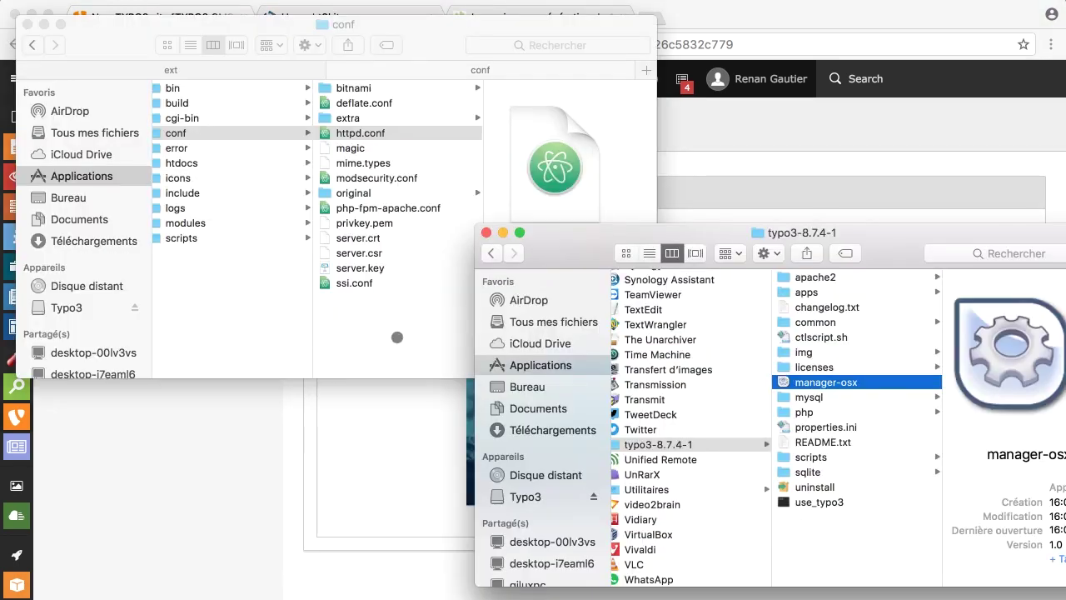
pyautogui.press('super+w')
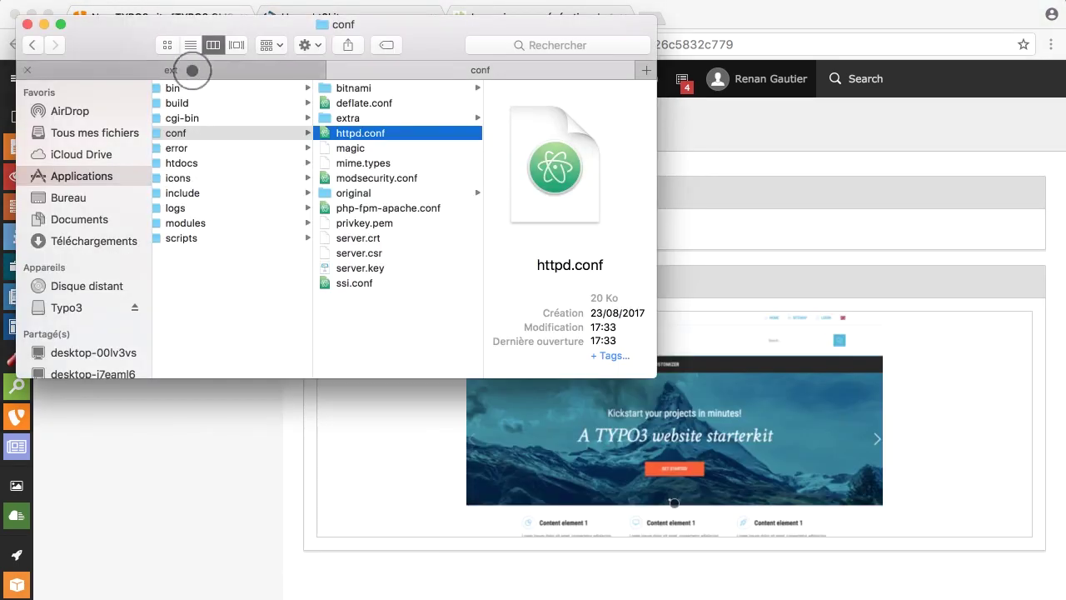
pyautogui.click(190, 67)
pyautogui.click(338, 69)
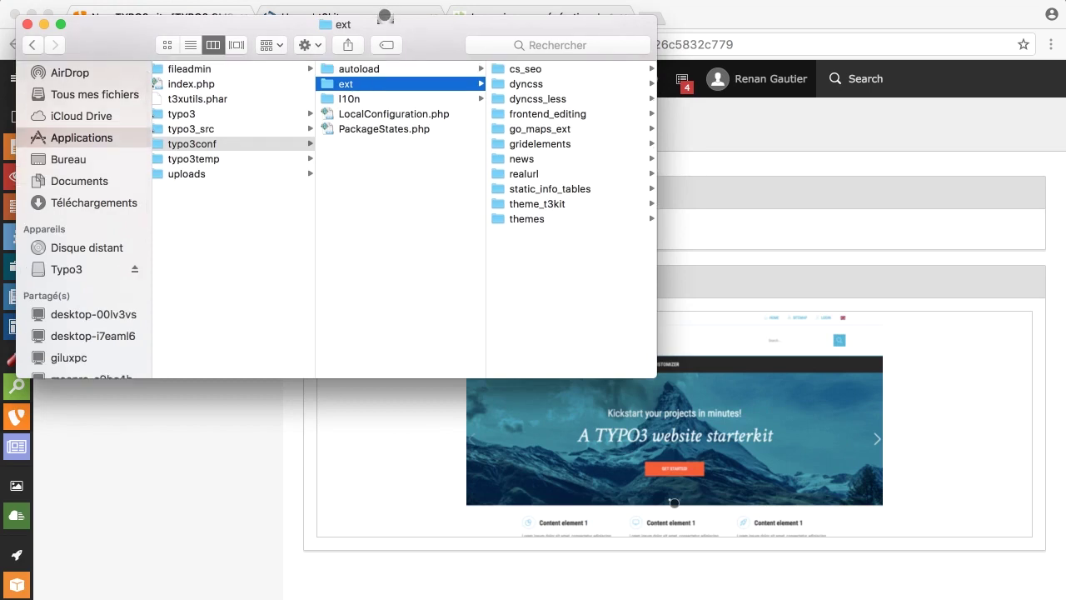
pyautogui.moveTo(379, 15); pyautogui.dragTo(543, 133)
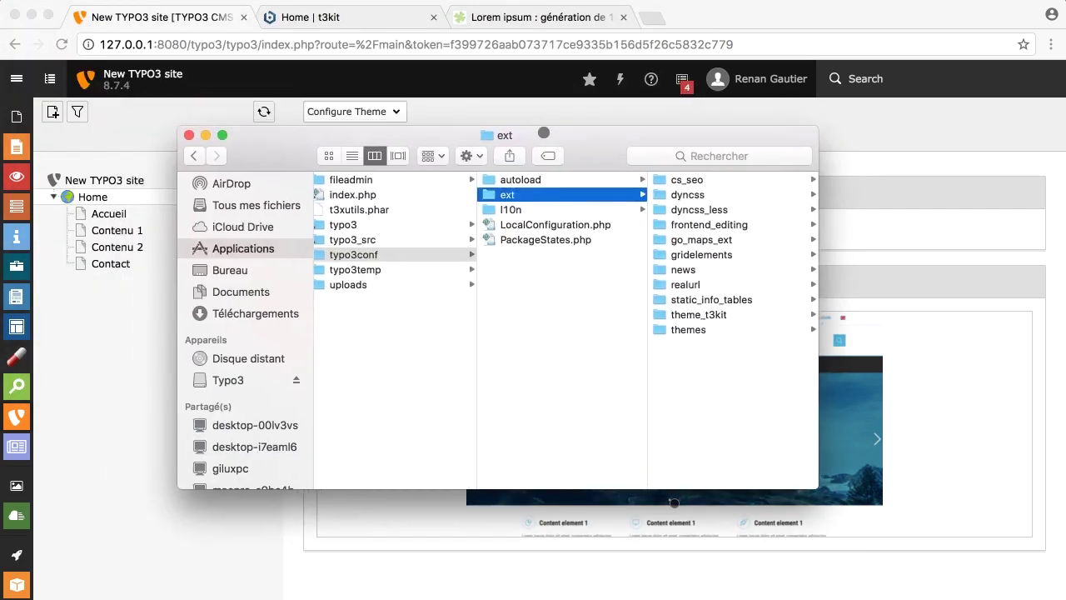
# Step: Browse the theme_t3kit extension's Resources folder and its Configuration/TypoScript folder, examining the Library setup files and setup.txt
pyautogui.click(701, 313)
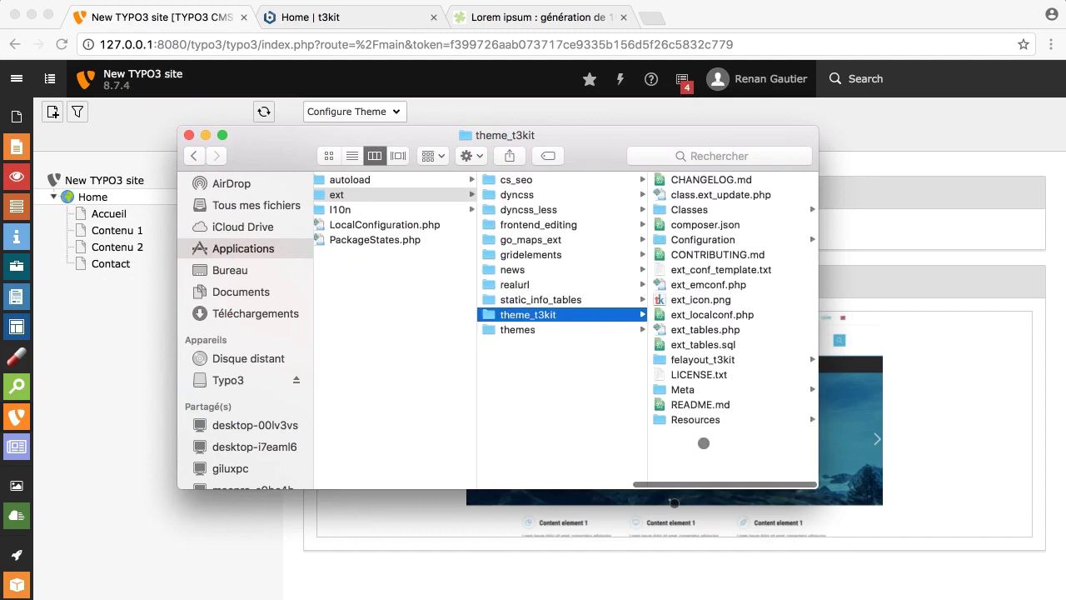
pyautogui.click(751, 421)
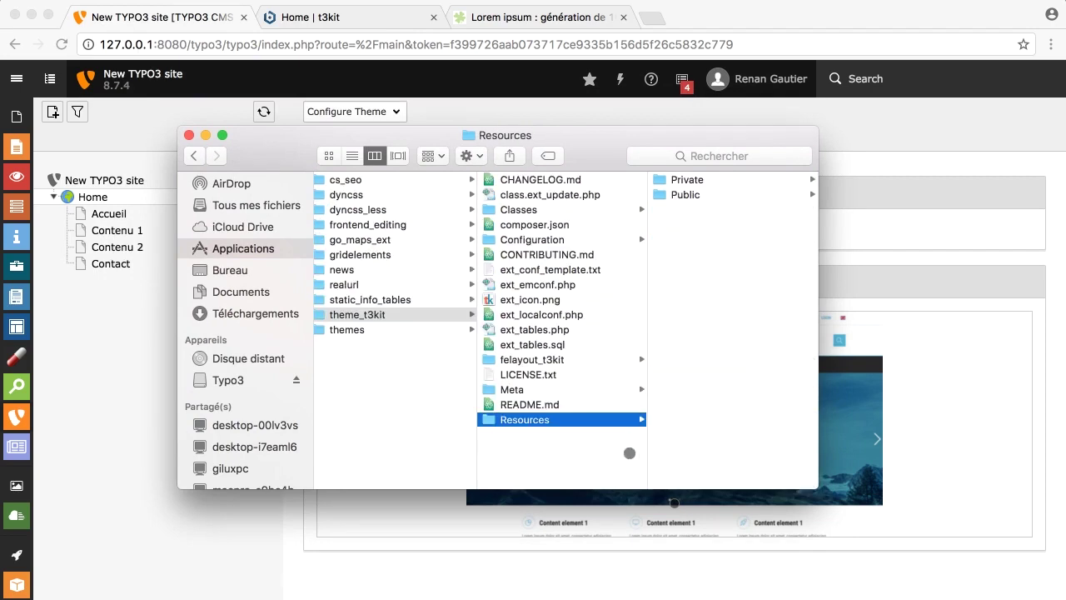
pyautogui.click(530, 240)
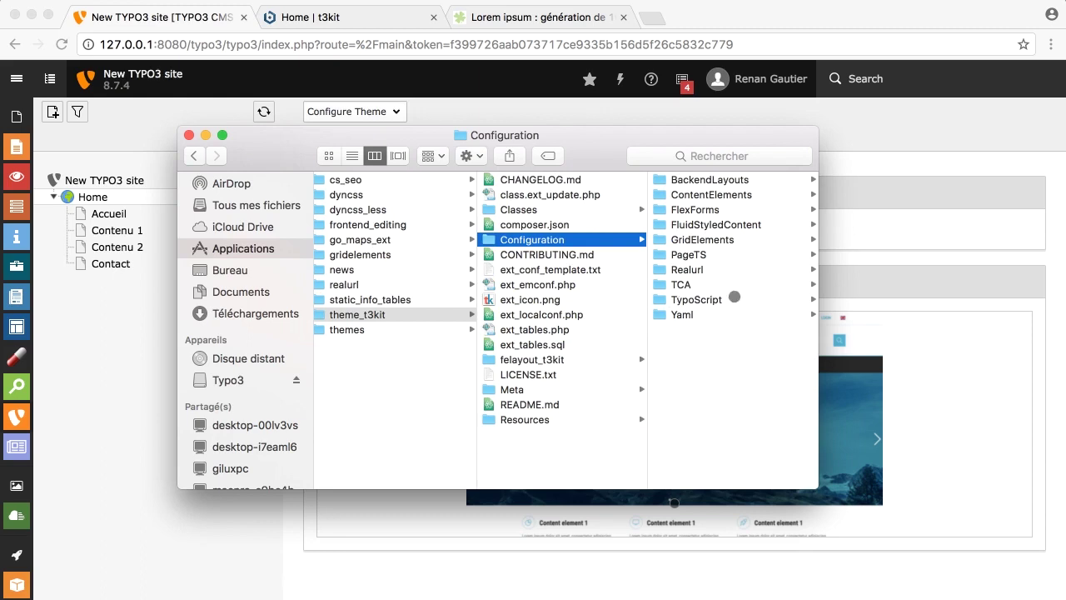
pyautogui.click(767, 299)
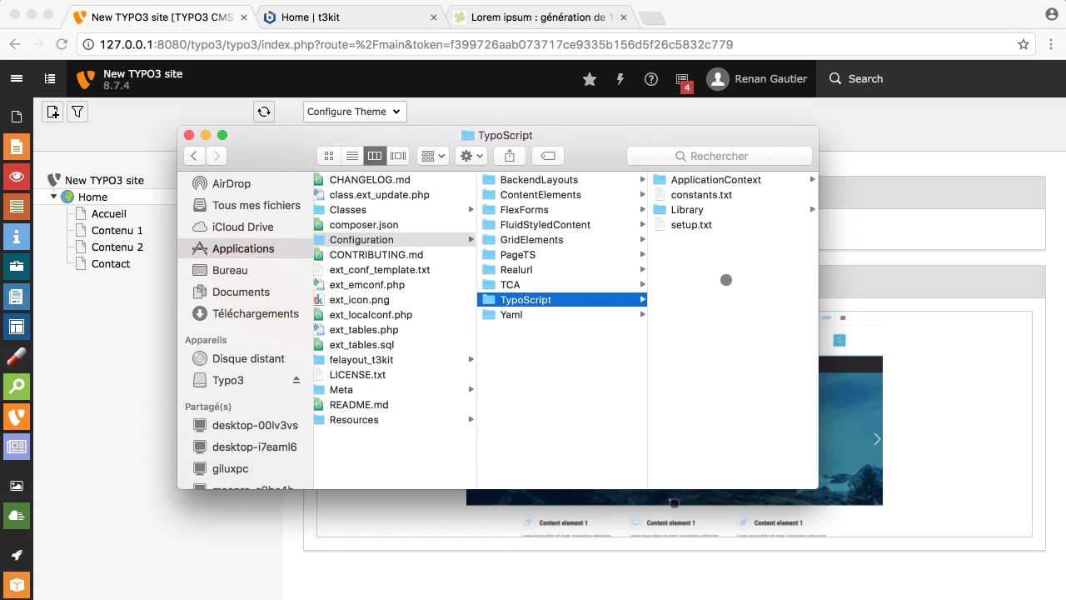
pyautogui.click(722, 211)
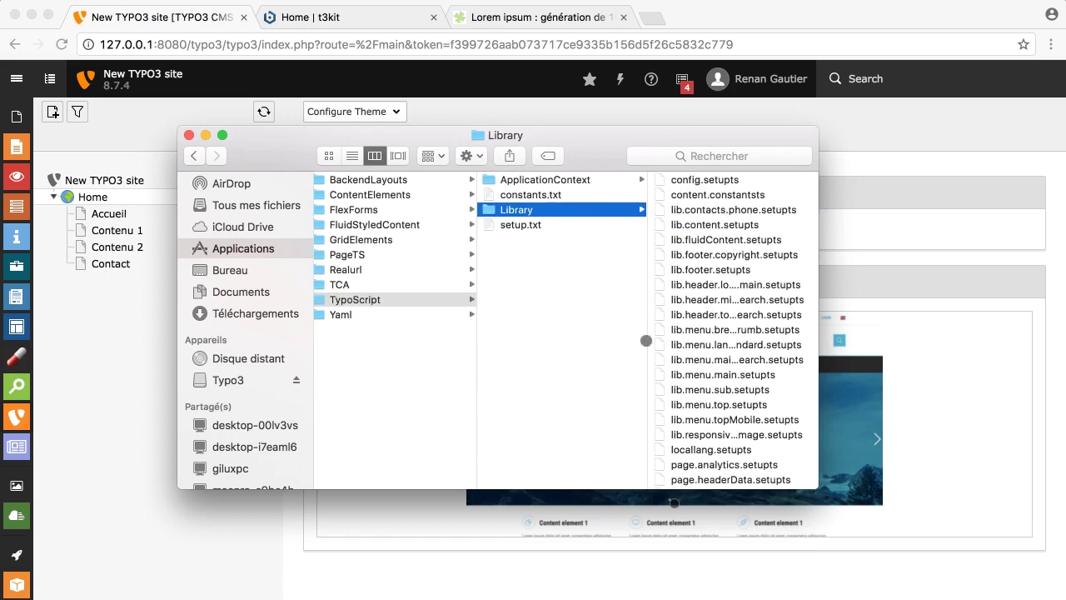
pyautogui.hscroll(-1, 545, 350)
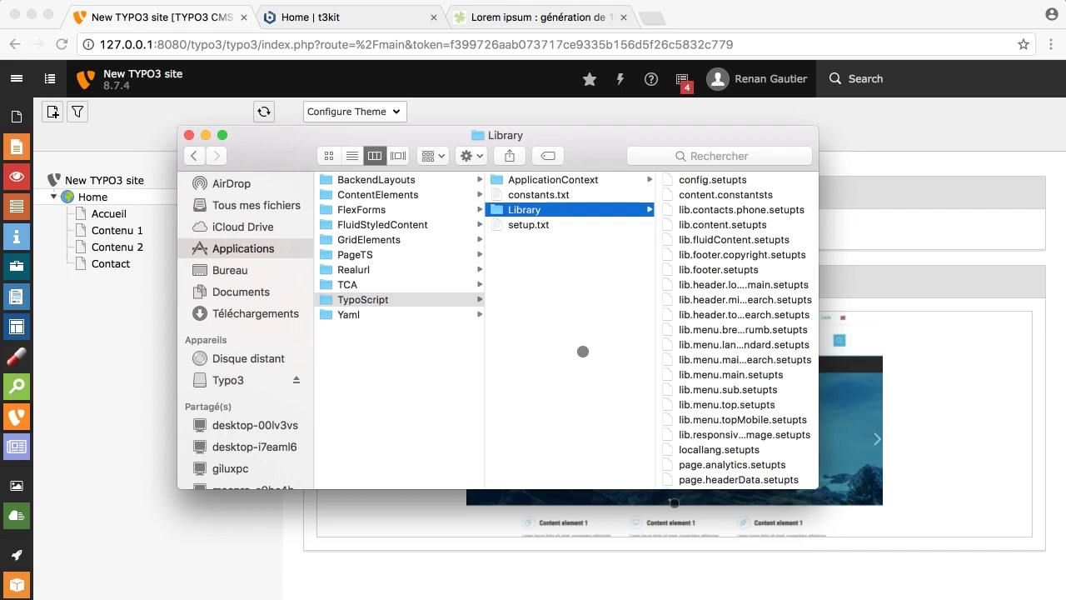
pyautogui.hscroll(2, 578, 391)
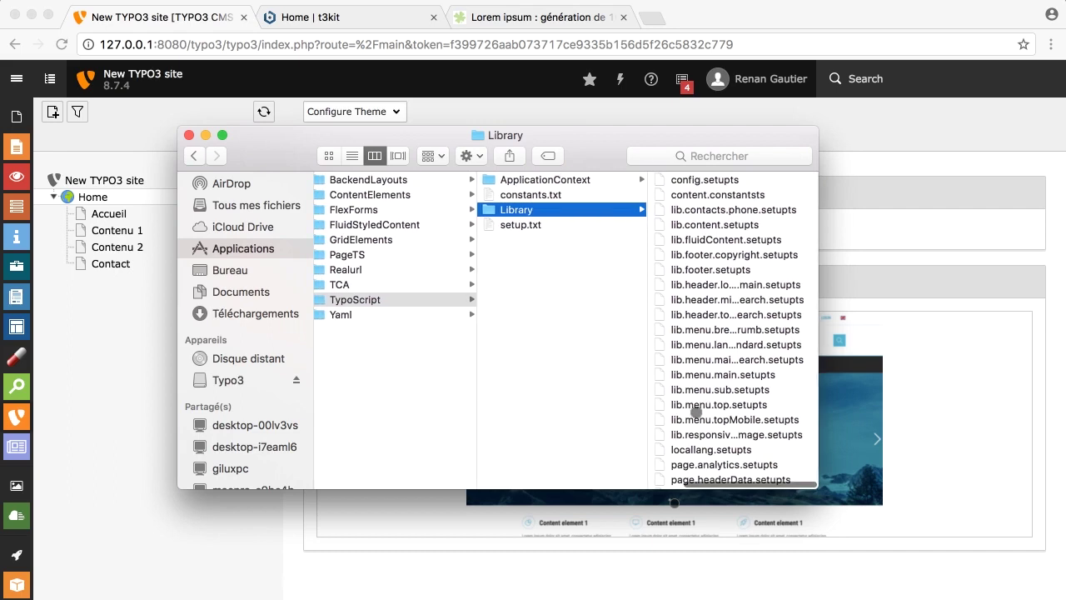
pyautogui.hscroll(-3, 494, 367)
pyautogui.hscroll(2, 494, 366)
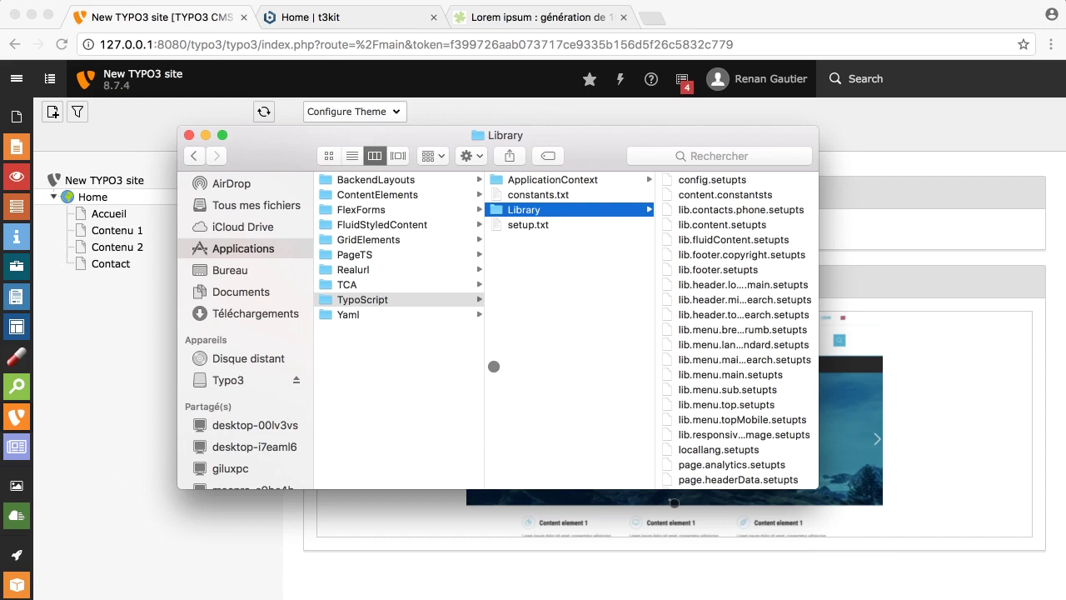
pyautogui.press('Down')
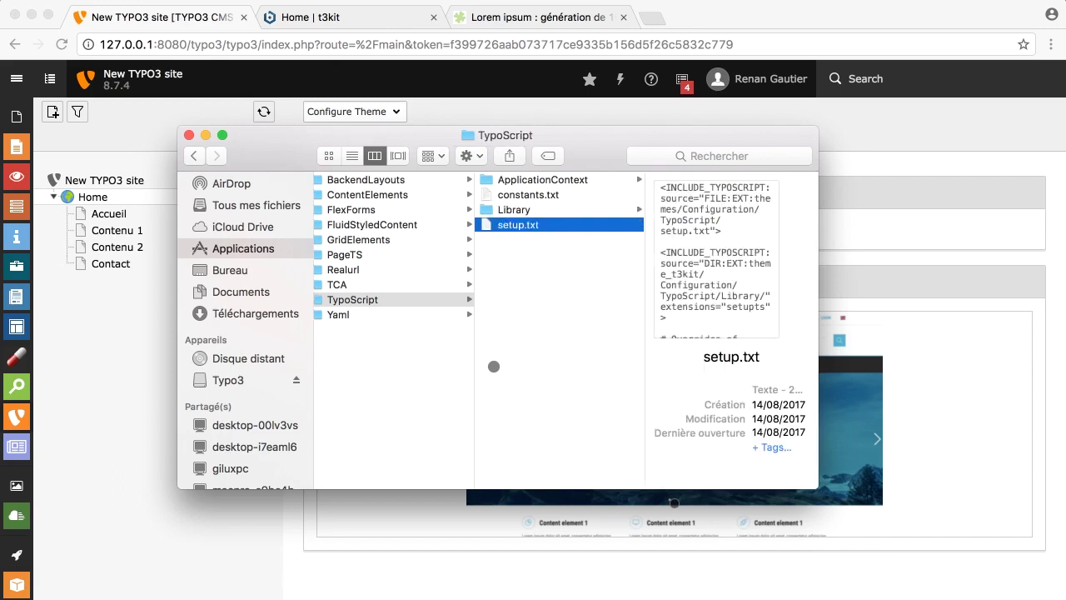
pyautogui.press('Up')
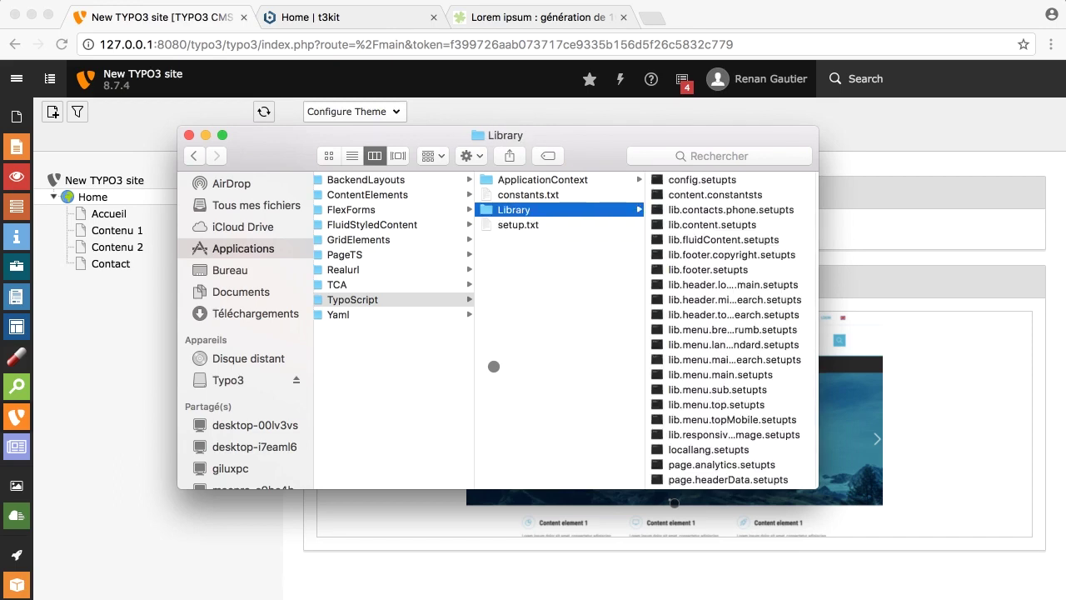
# Step: Examine the contents of the Realurl, PageTS, GridElements, FluidStyledContent and FlexForms folders under Configuration
pyautogui.press('Left')
pyautogui.press('Up')
pyautogui.press('Up')
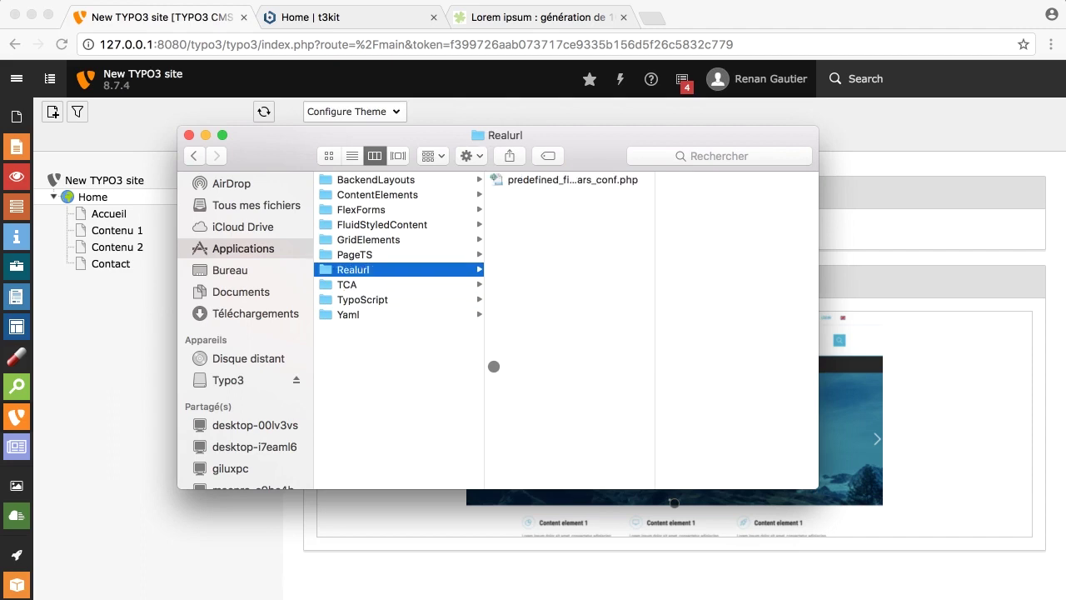
pyautogui.press('Up')
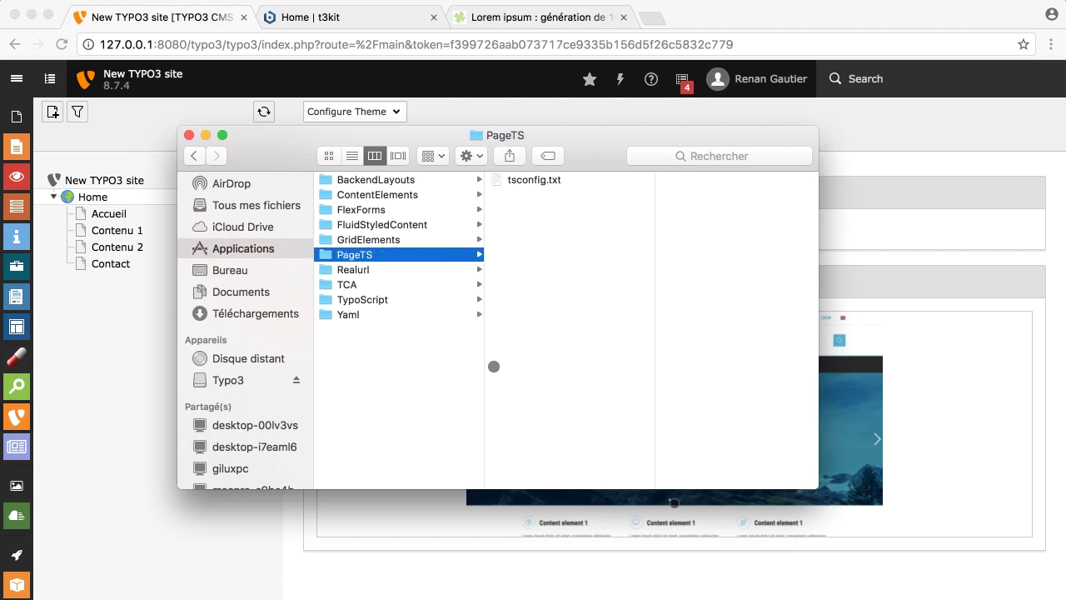
pyautogui.press('Up')
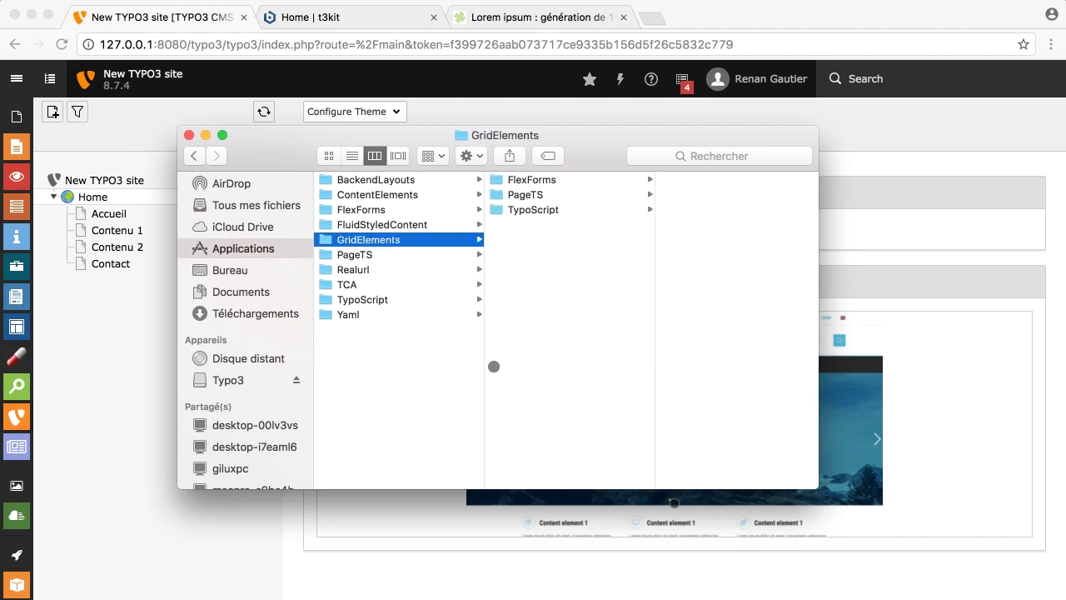
pyautogui.press('Up')
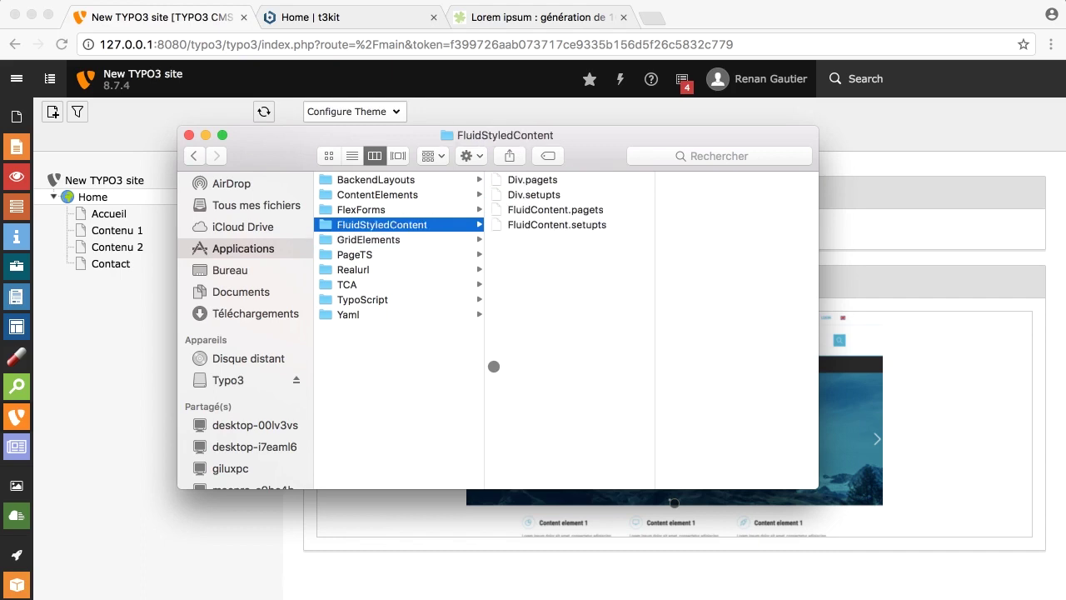
pyautogui.press('Up')
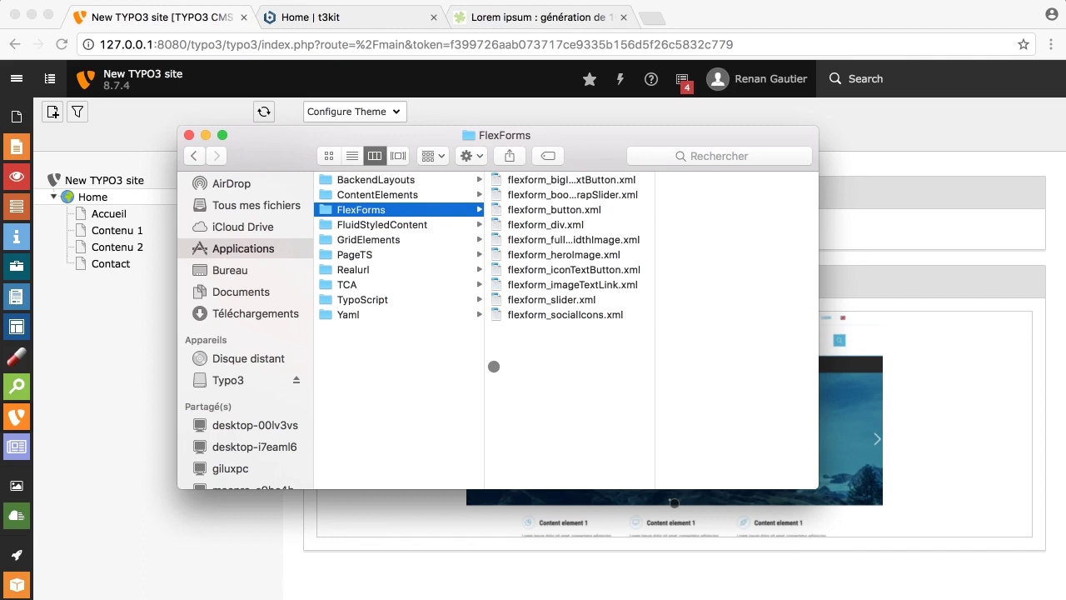
# Step: Examine the files in the ContentElements folder, including FullWidthImage.setupts and HeroImage.pagets
pyautogui.press('Up')
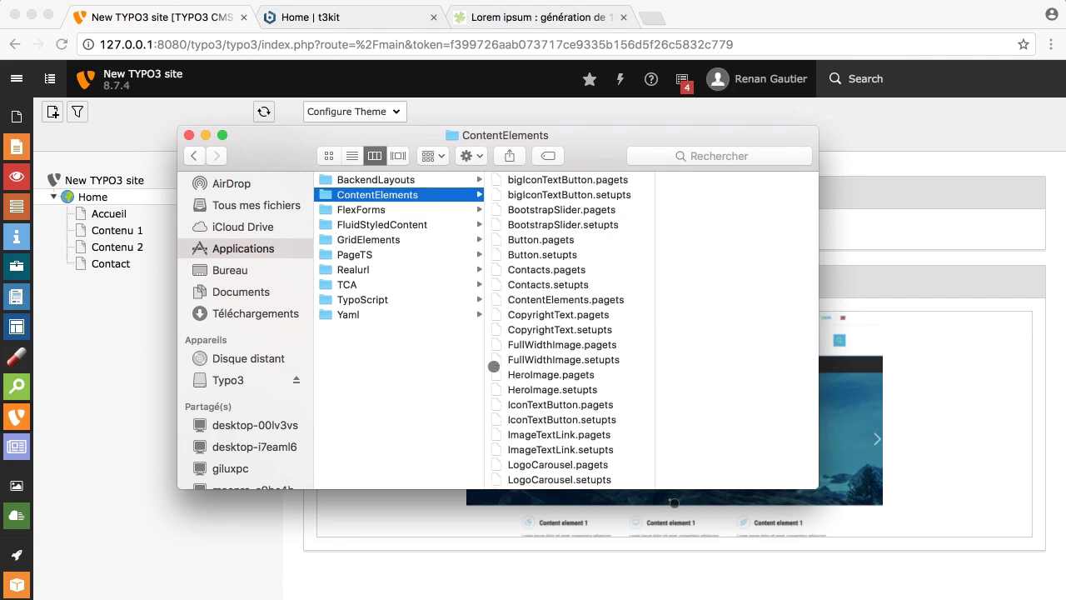
pyautogui.click(536, 358)
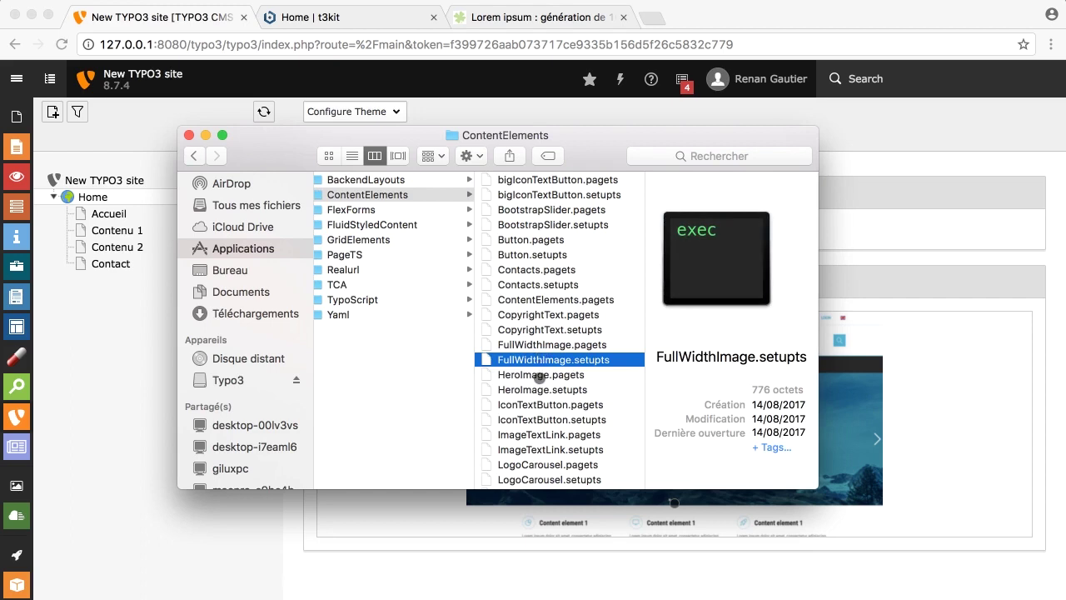
pyautogui.click(540, 375)
pyautogui.scroll(-5, 539, 377)
pyautogui.scroll(-4, 540, 377)
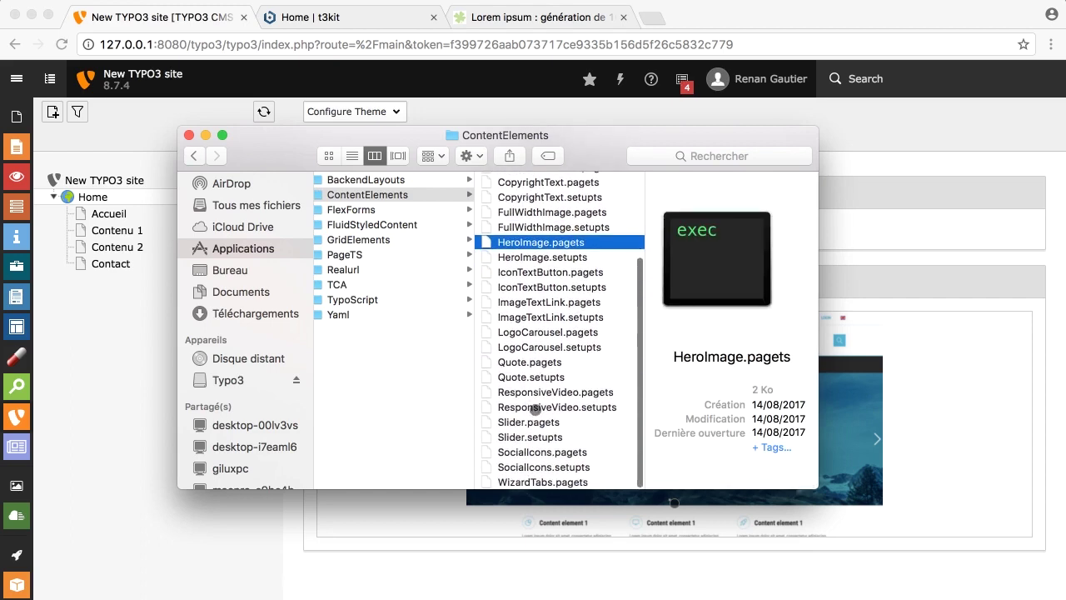
pyautogui.hscroll(1, 396, 235)
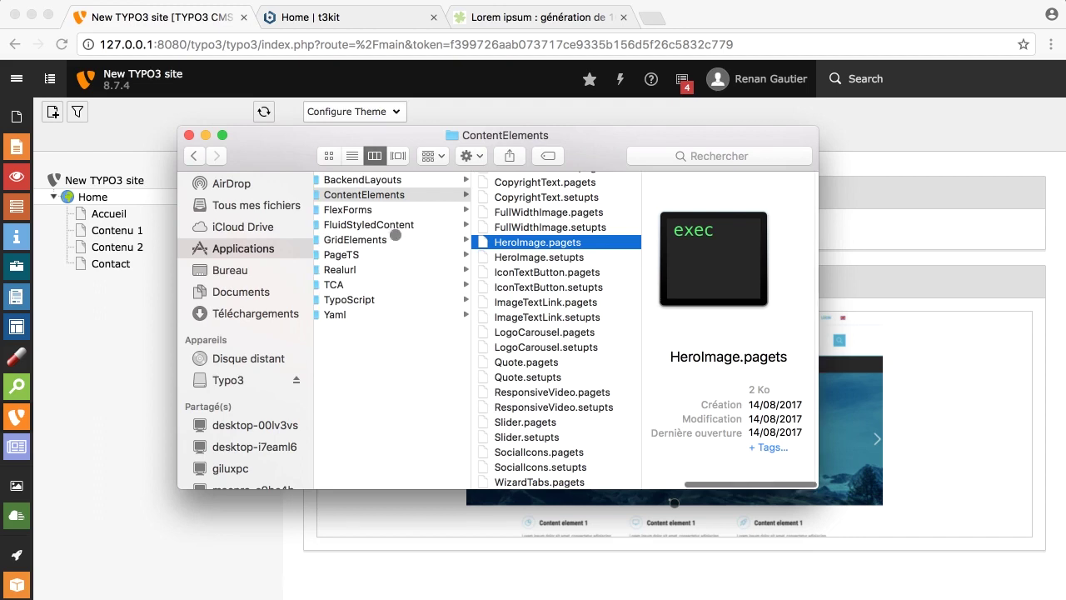
# Step: Return to the theme_t3kit folder and open Private inside Resources
pyautogui.hscroll(-10, 396, 235)
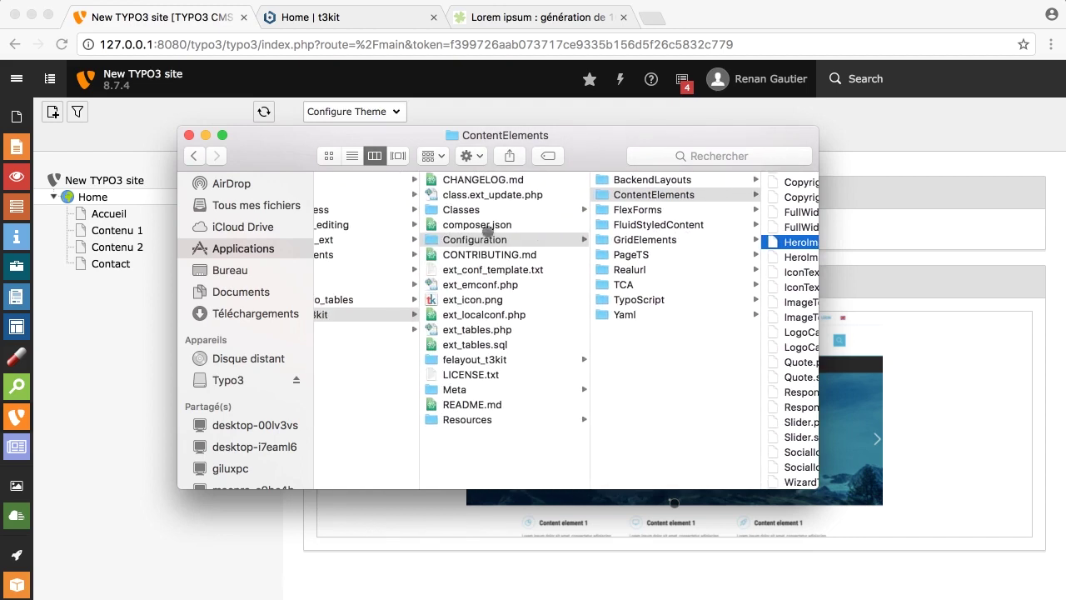
pyautogui.click(466, 421)
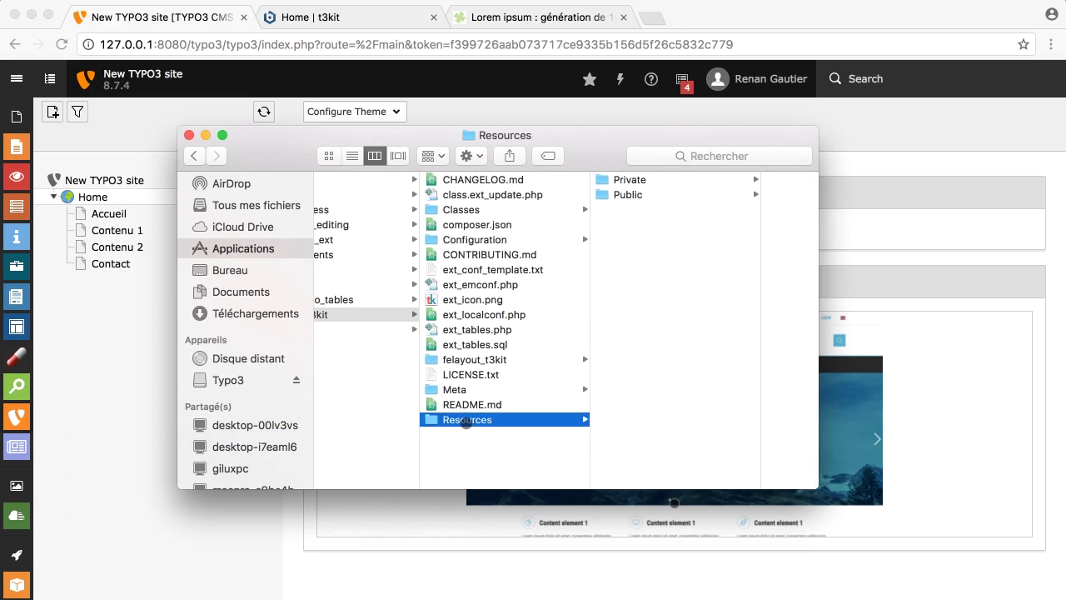
pyautogui.click(683, 178)
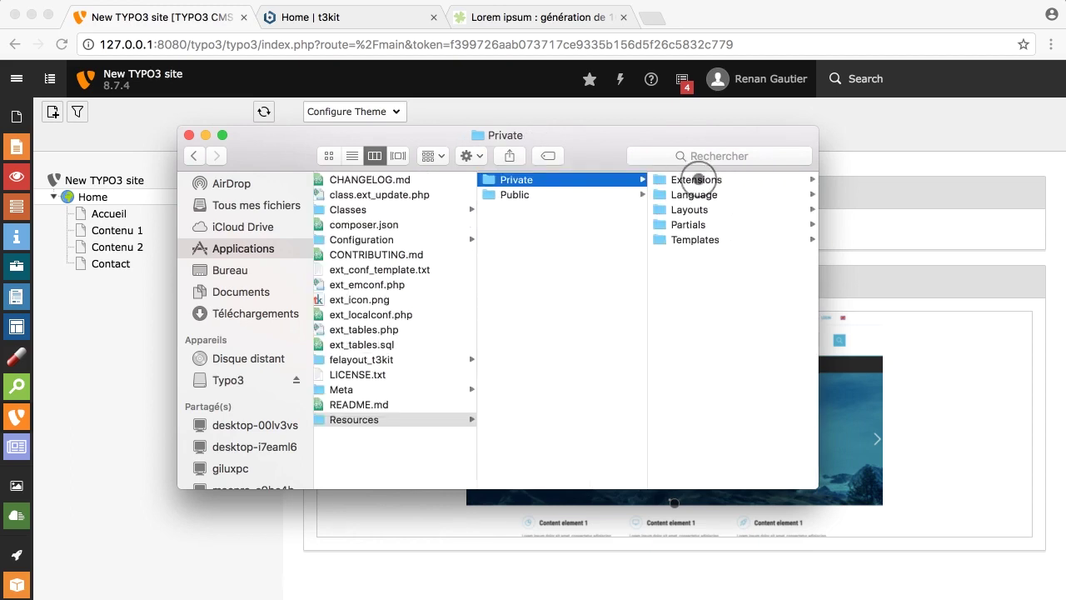
# Step: Browse the Extensions, Language, Layouts, Partials and Templates folders inside Private, including the cs_seo extension folder and the FluidStyledContent templates
pyautogui.click(696, 180)
pyautogui.click(698, 179)
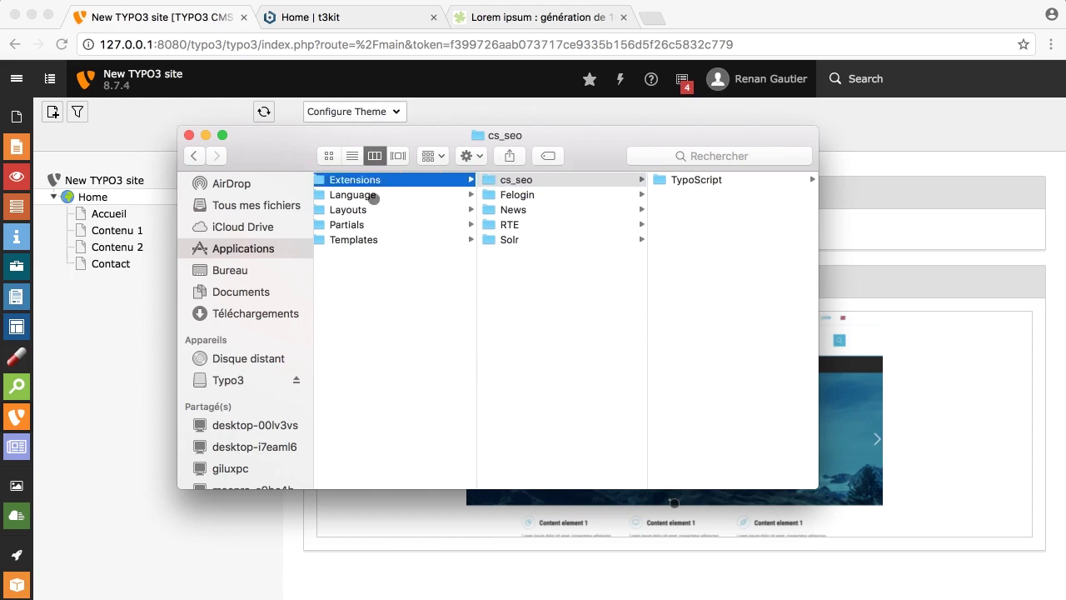
pyautogui.click(372, 195)
pyautogui.click(344, 210)
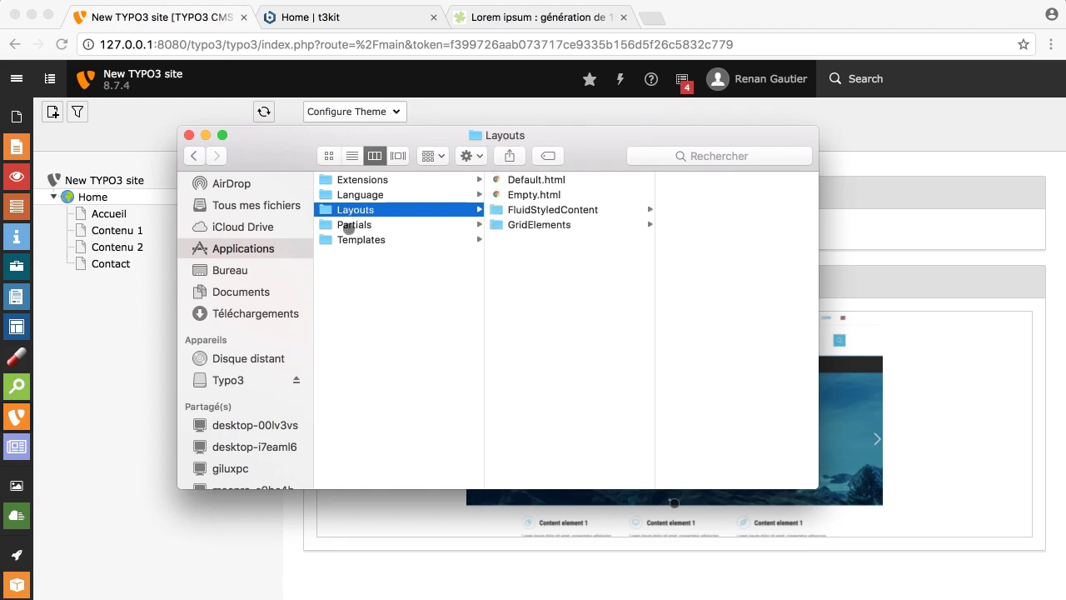
pyautogui.click(348, 225)
pyautogui.click(351, 240)
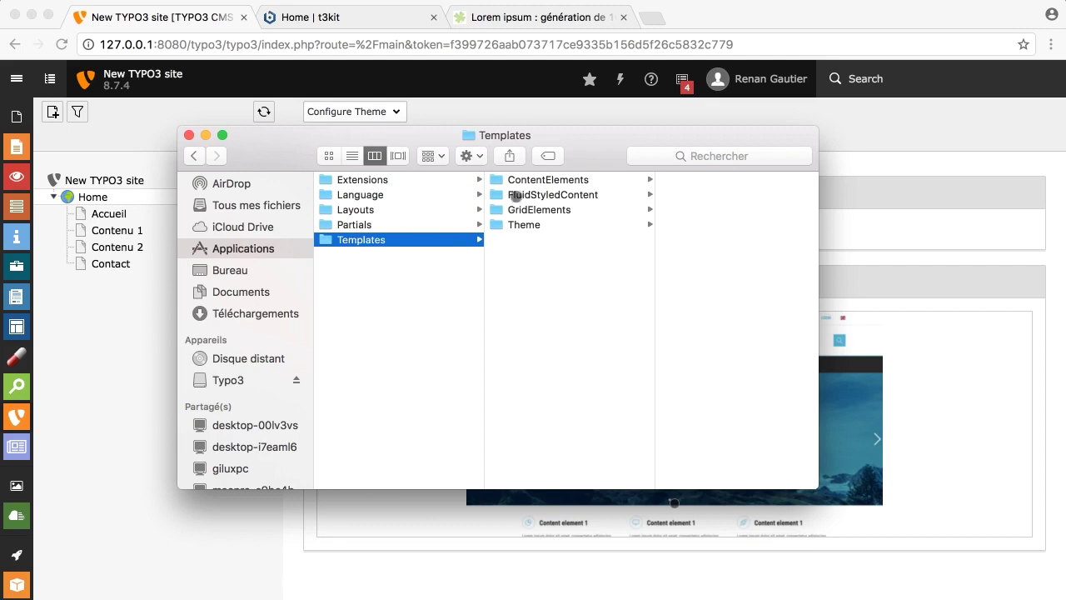
pyautogui.click(517, 194)
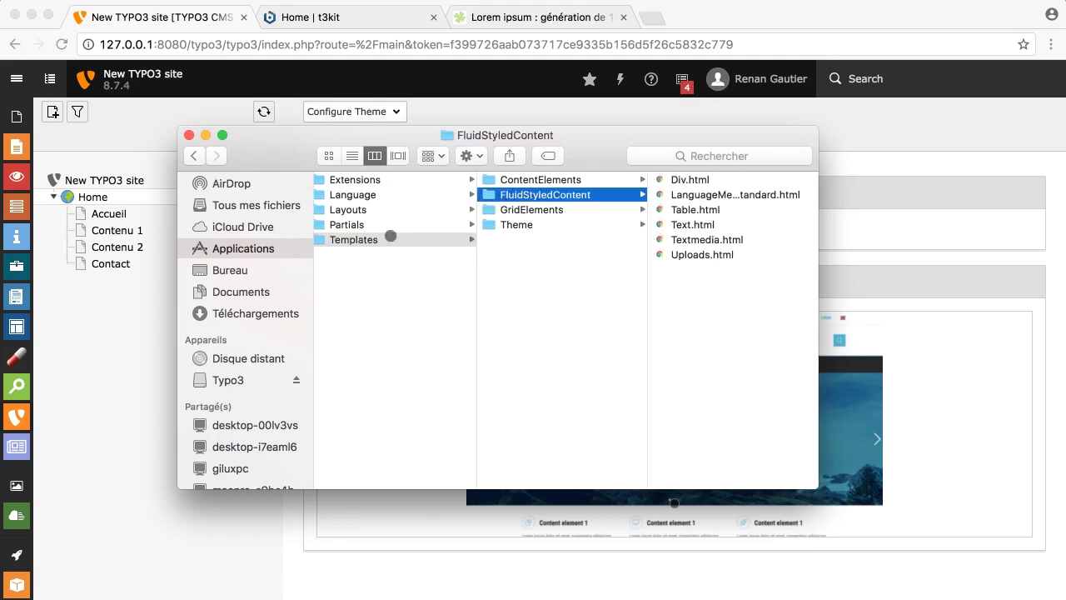
# Step: Examine the Header and Media folders of the FluidStyledContent partials, down to the Rendering folder
pyautogui.click(353, 223)
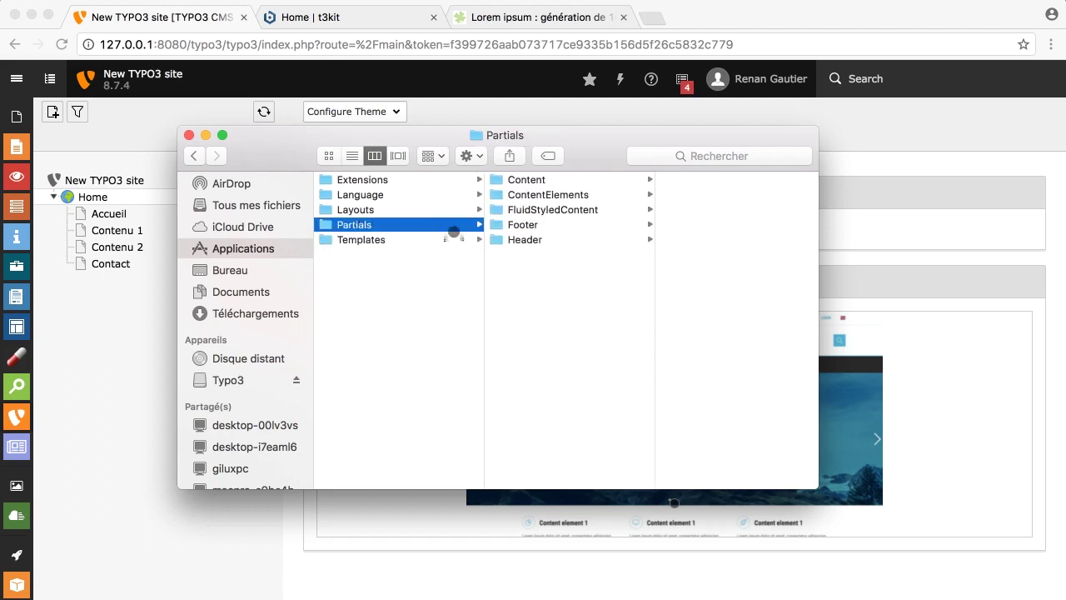
pyautogui.click(525, 209)
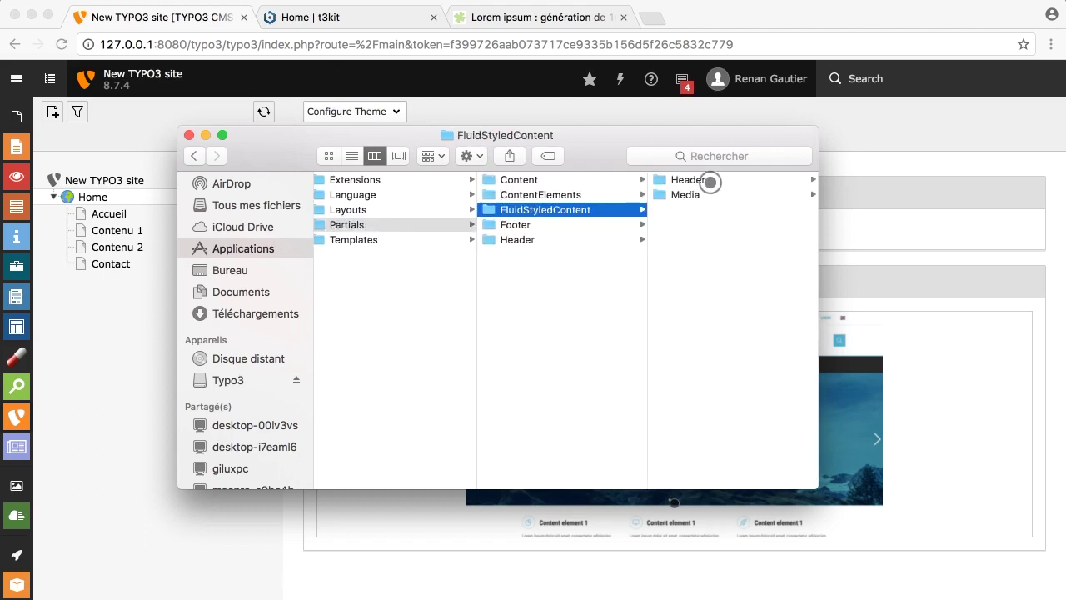
pyautogui.click(688, 179)
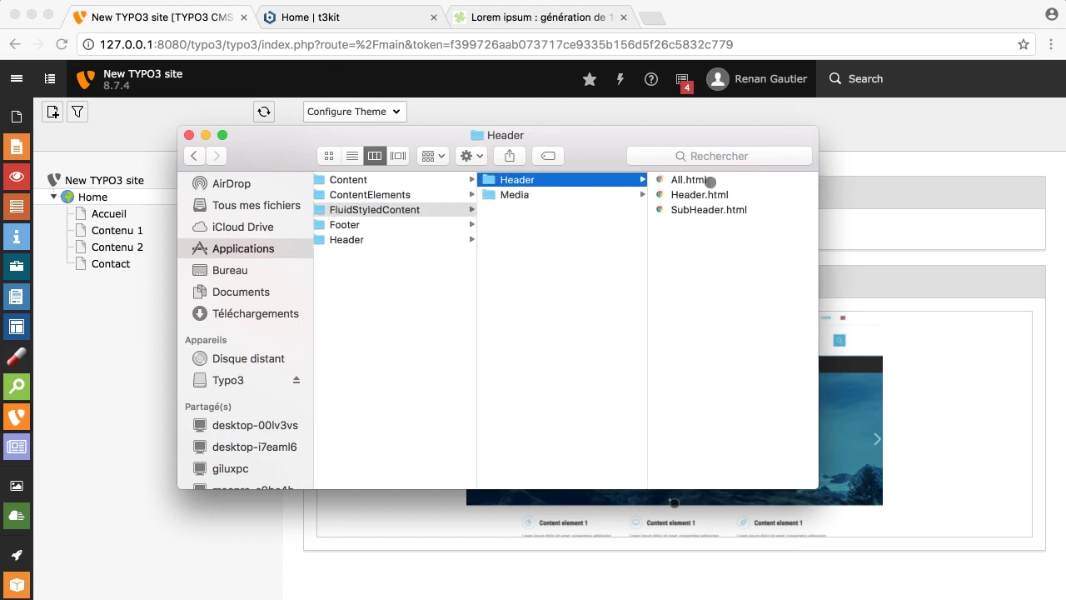
pyautogui.click(594, 192)
pyautogui.click(691, 180)
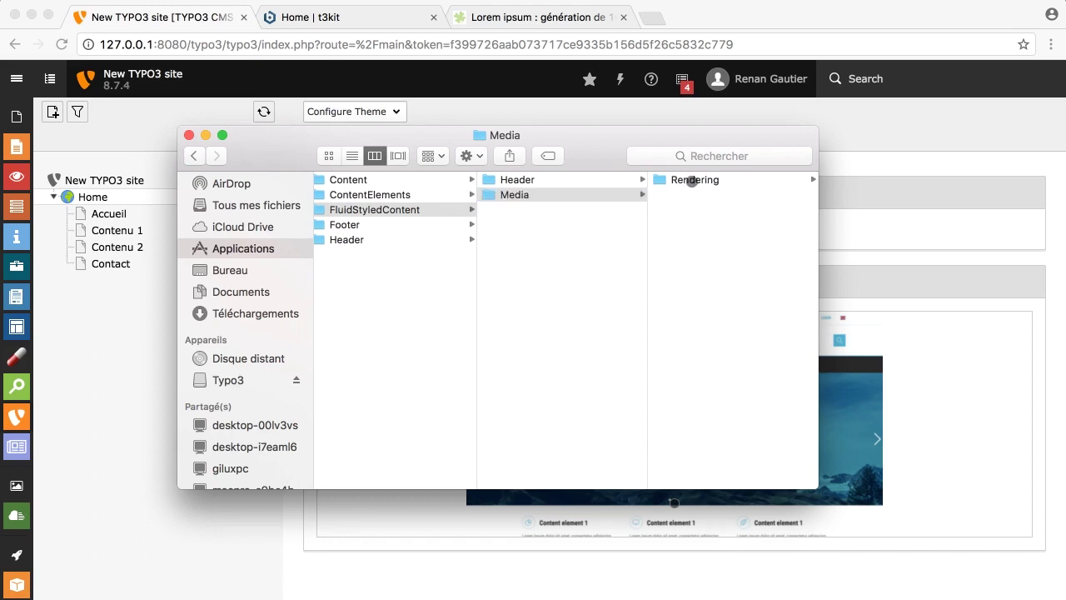
# Step: Examine the GridElements and FluidStyledContent folders within the theme's Layouts folder, and return to Layouts
pyautogui.hscroll(-5, 347, 211)
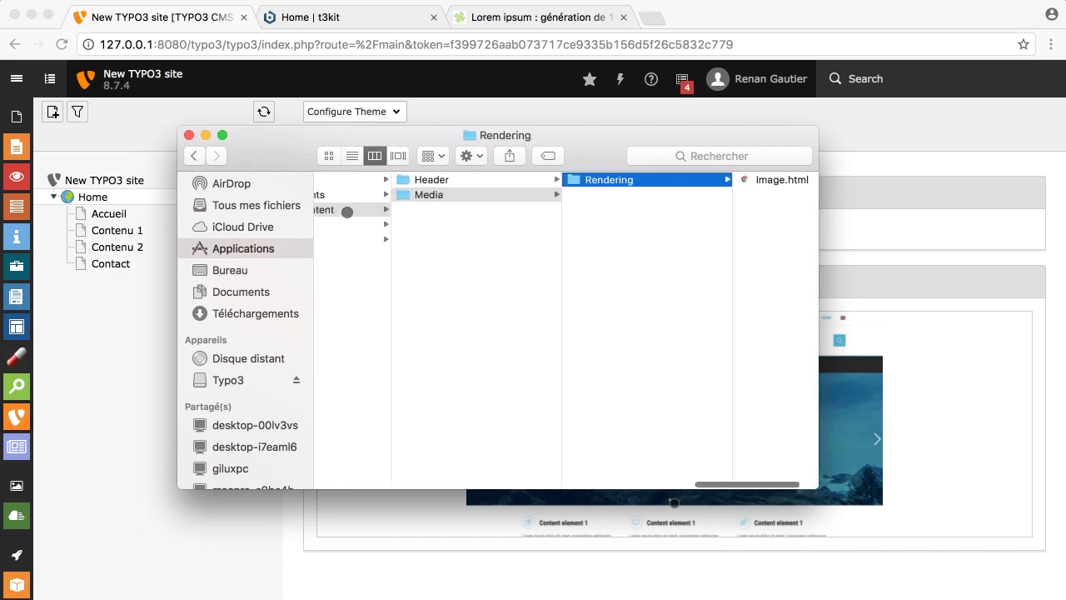
pyautogui.hscroll(-3, 347, 212)
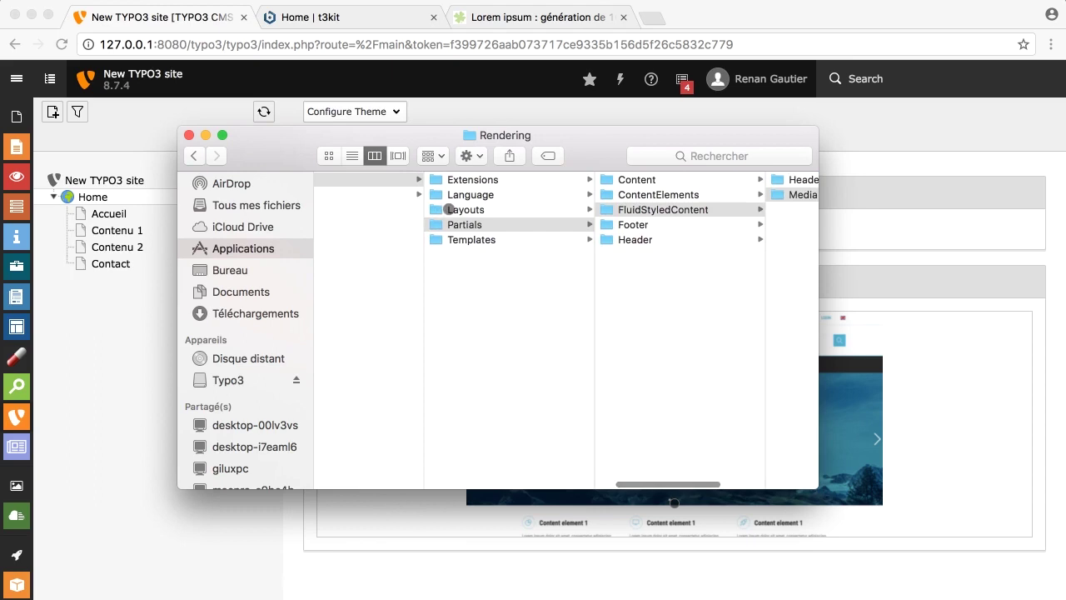
pyautogui.click(463, 210)
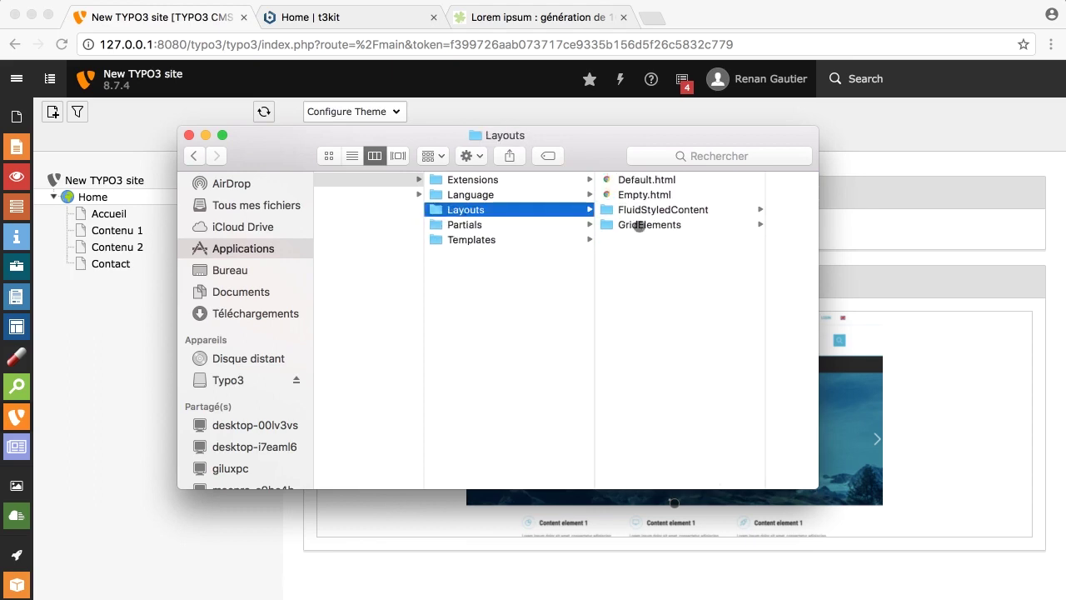
pyautogui.click(640, 225)
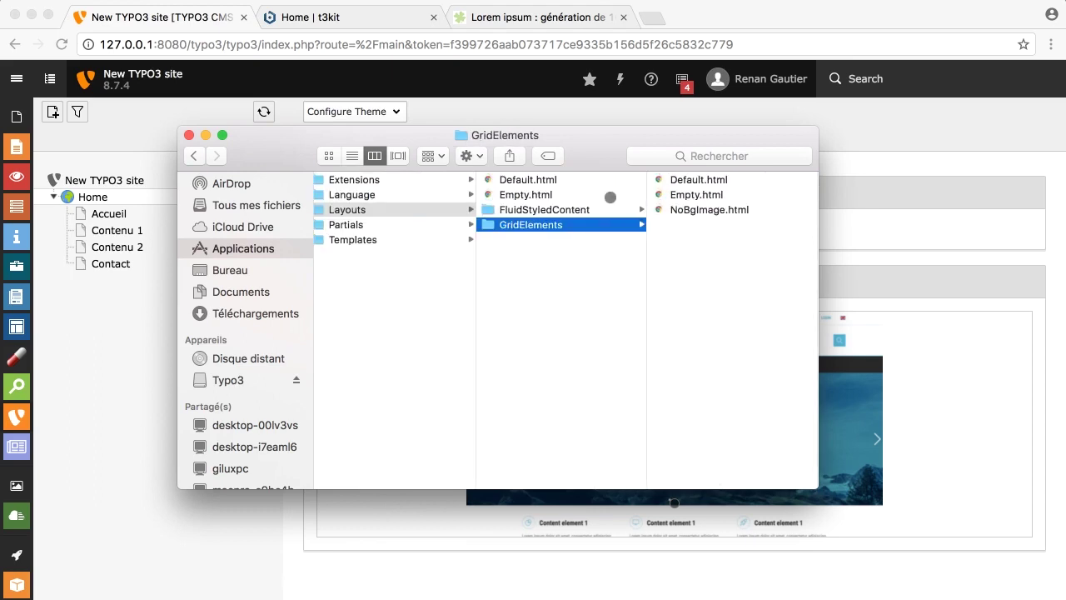
pyautogui.click(602, 209)
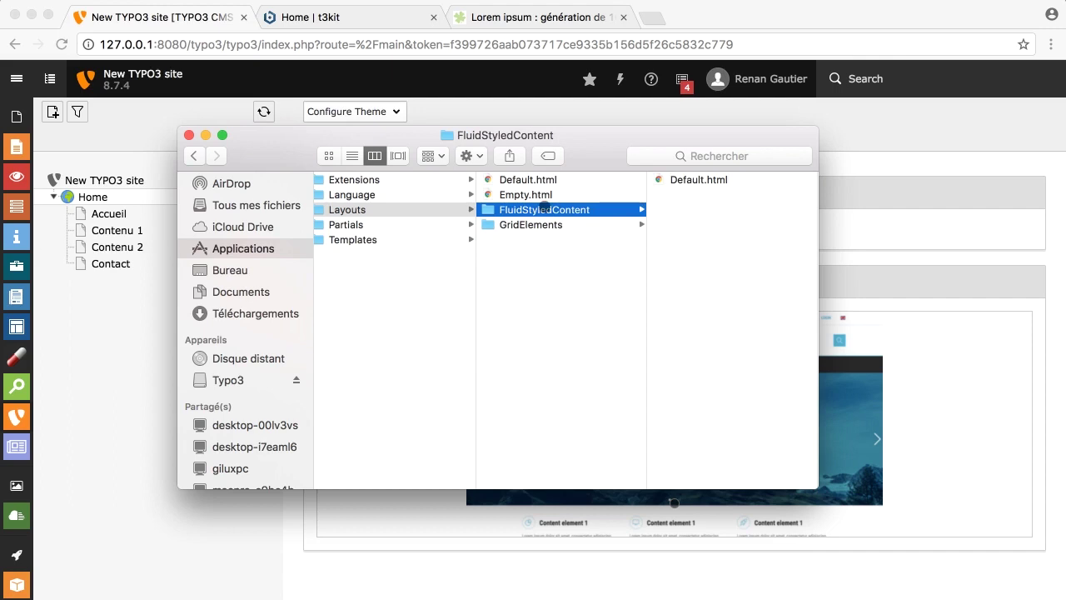
pyautogui.click(538, 320)
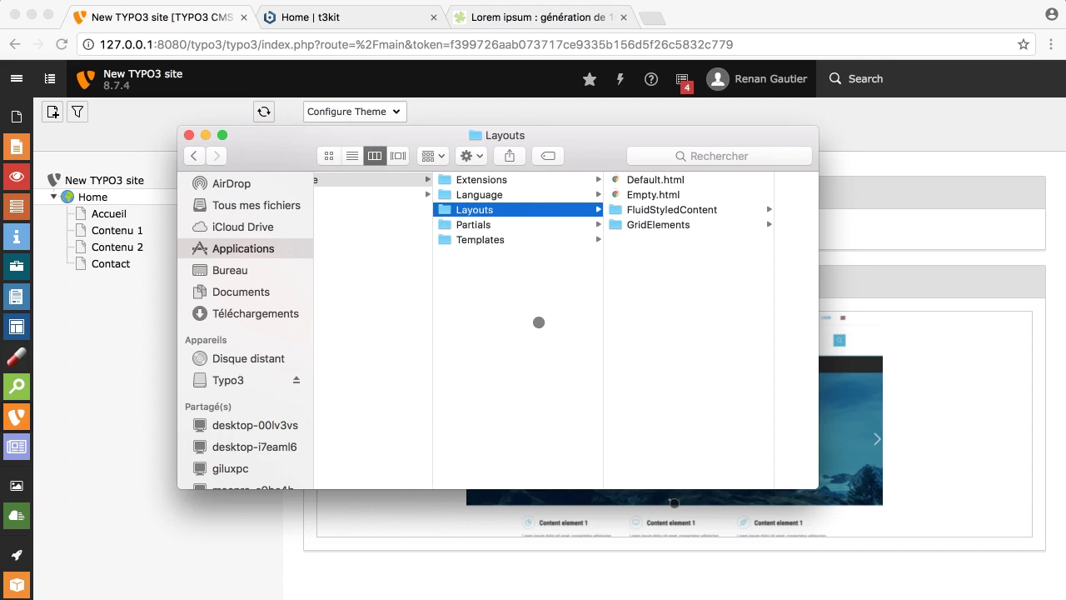
pyautogui.hscroll(-5, 539, 322)
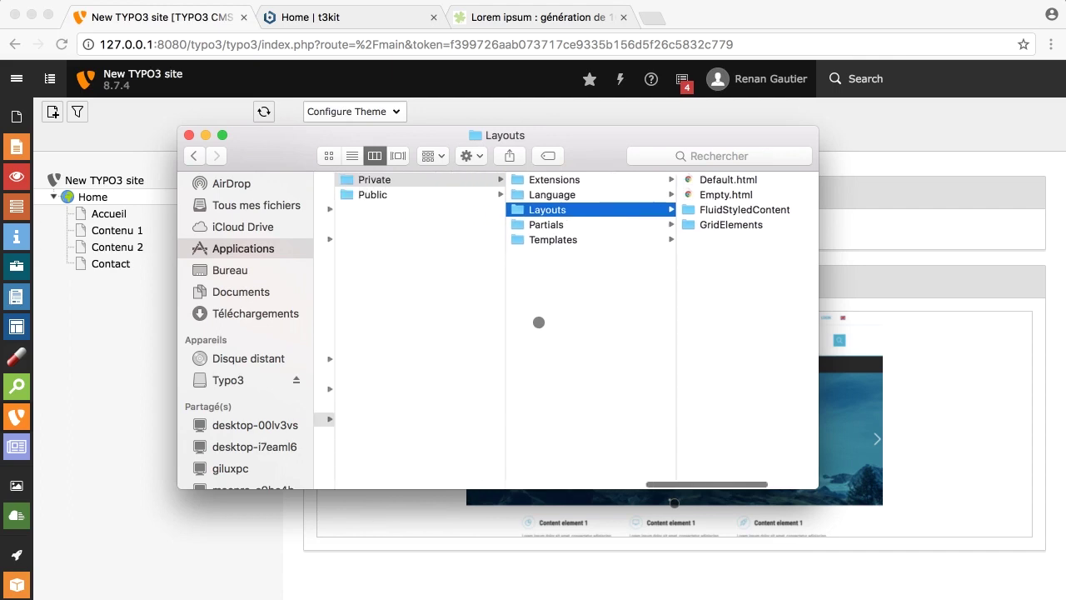